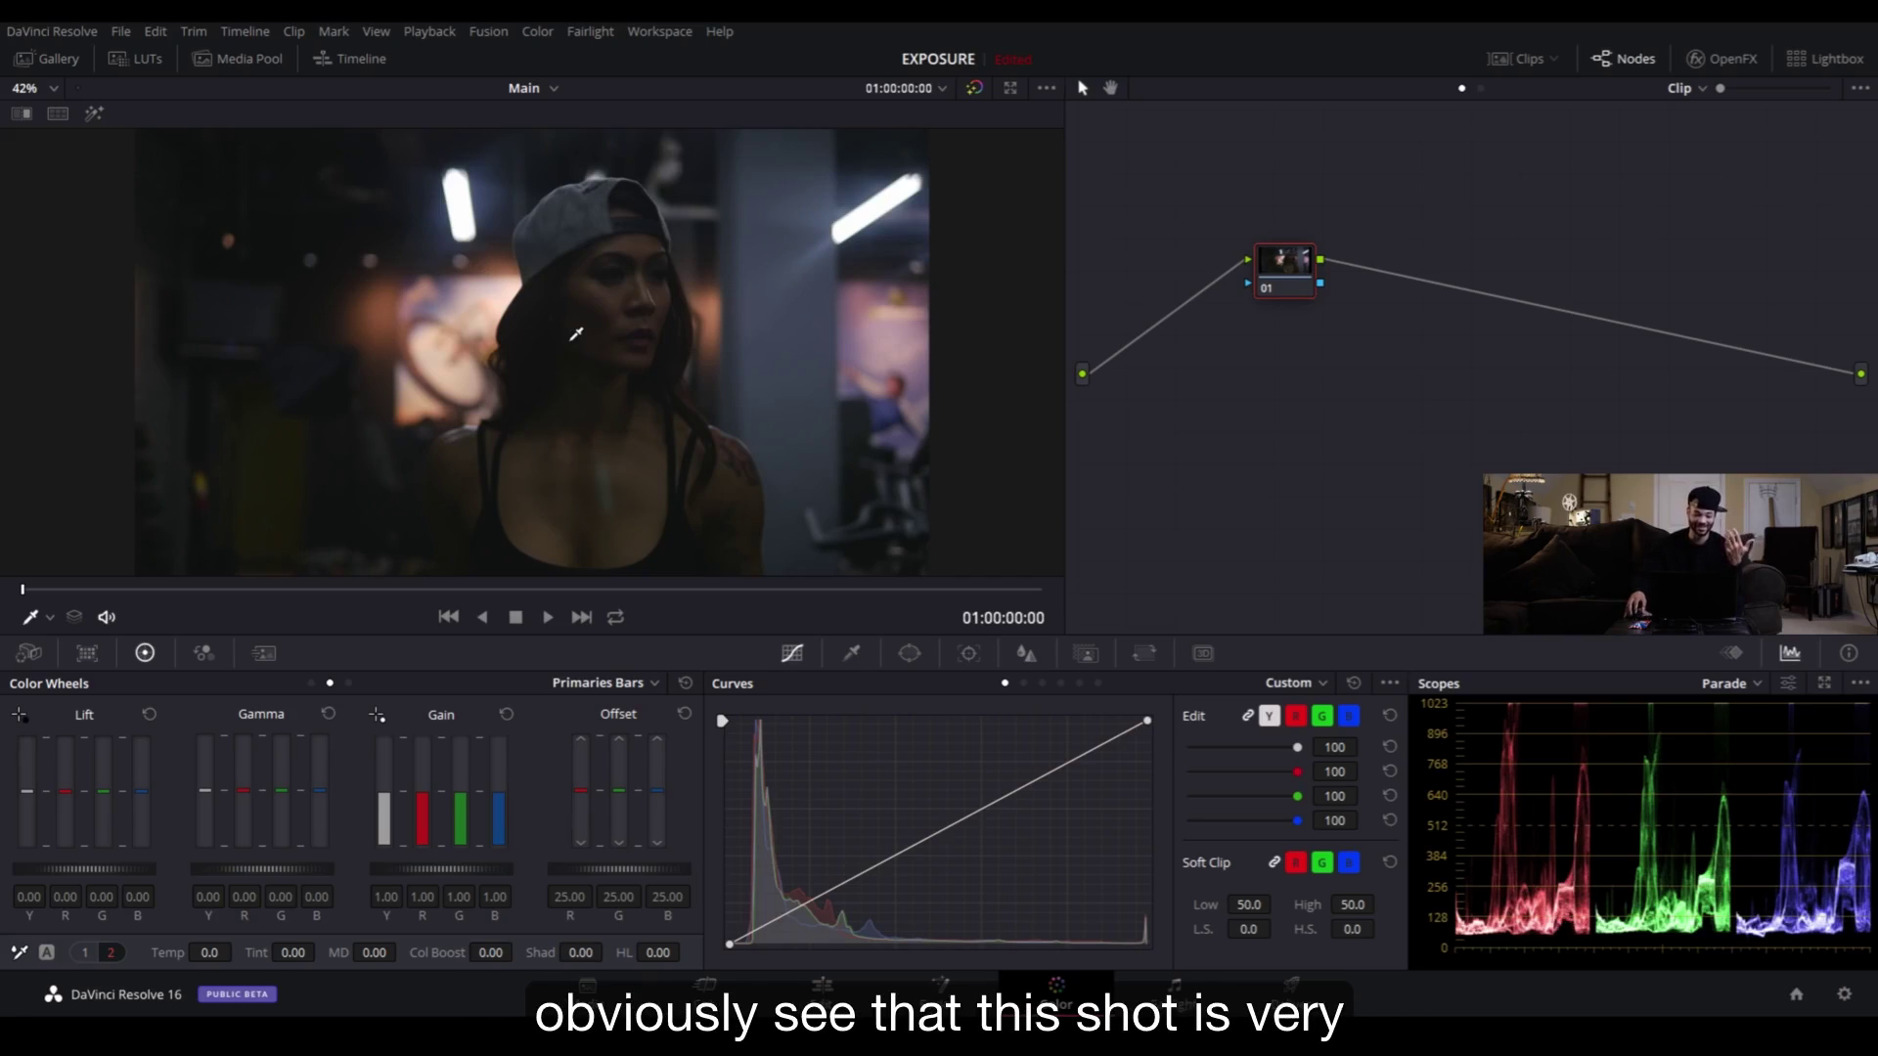
# - Examine the underexposed hair and face of the woman up close in the viewer
pyautogui.scroll(-2, 576, 334)
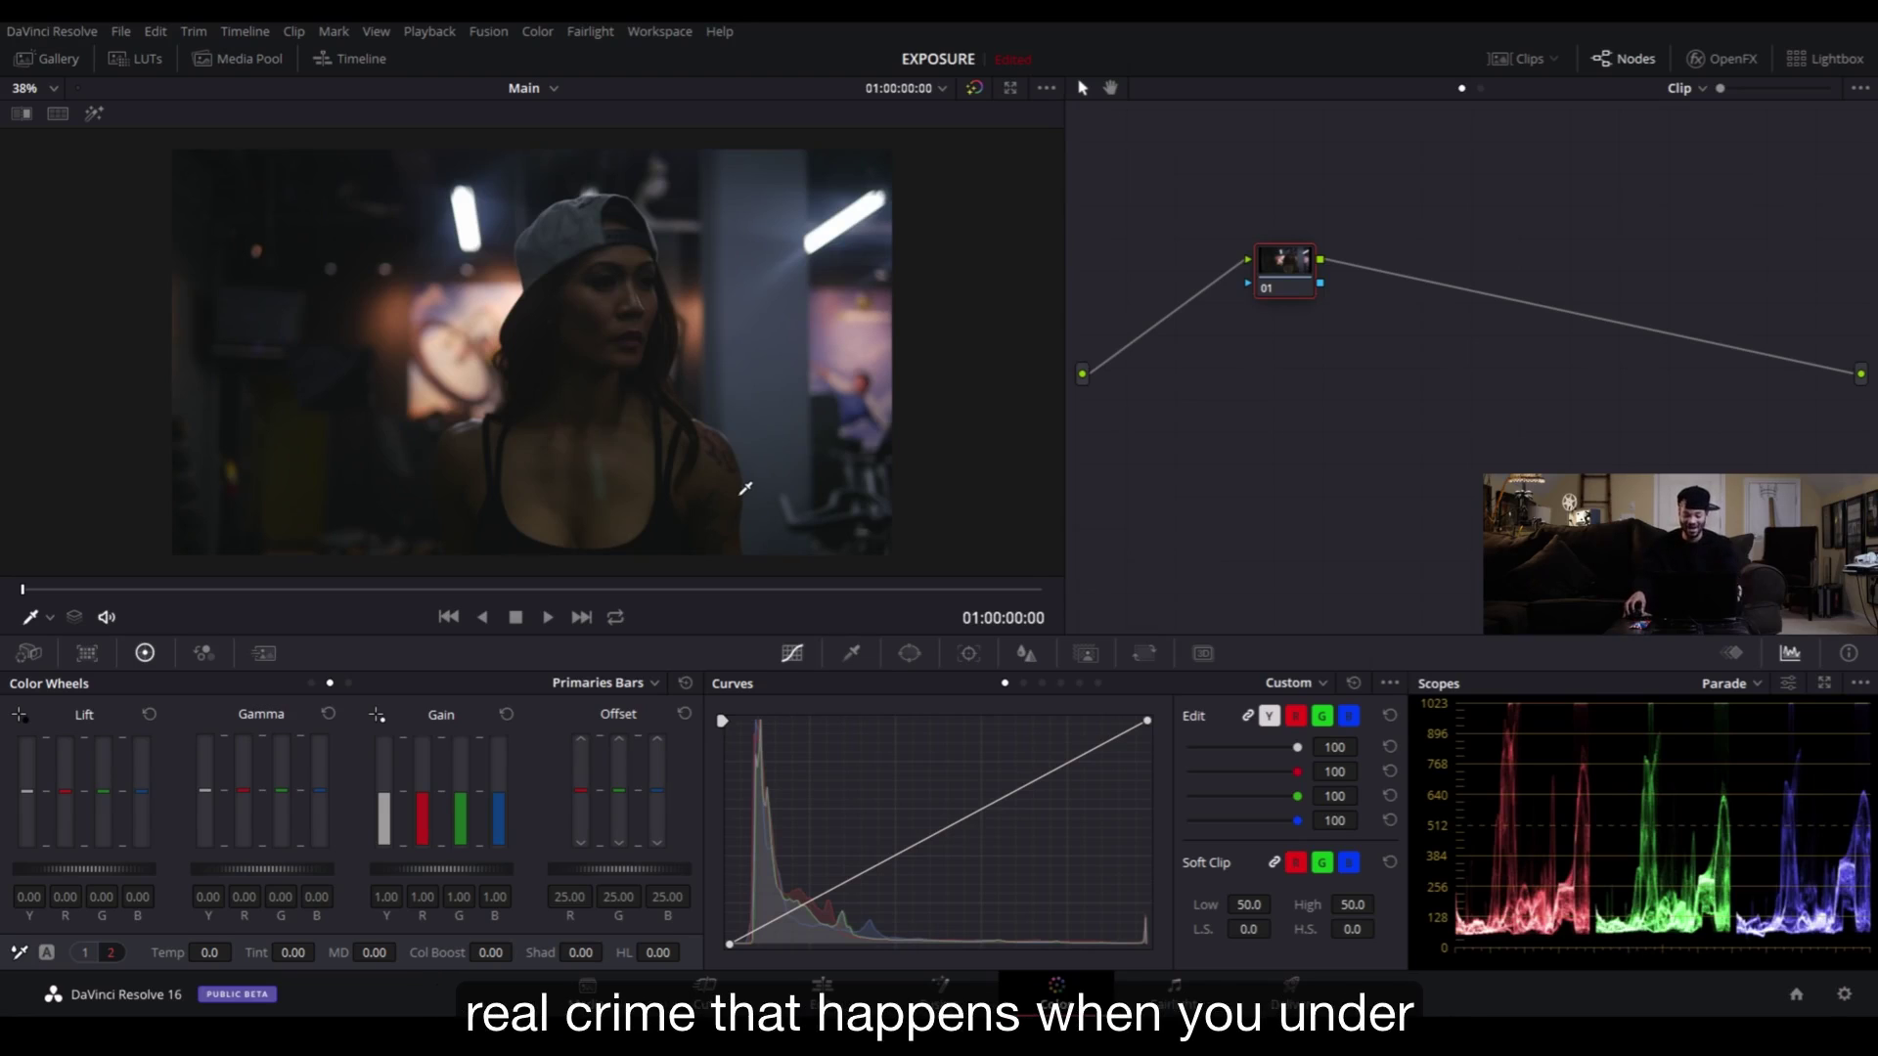
pyautogui.scroll(5, 609, 368)
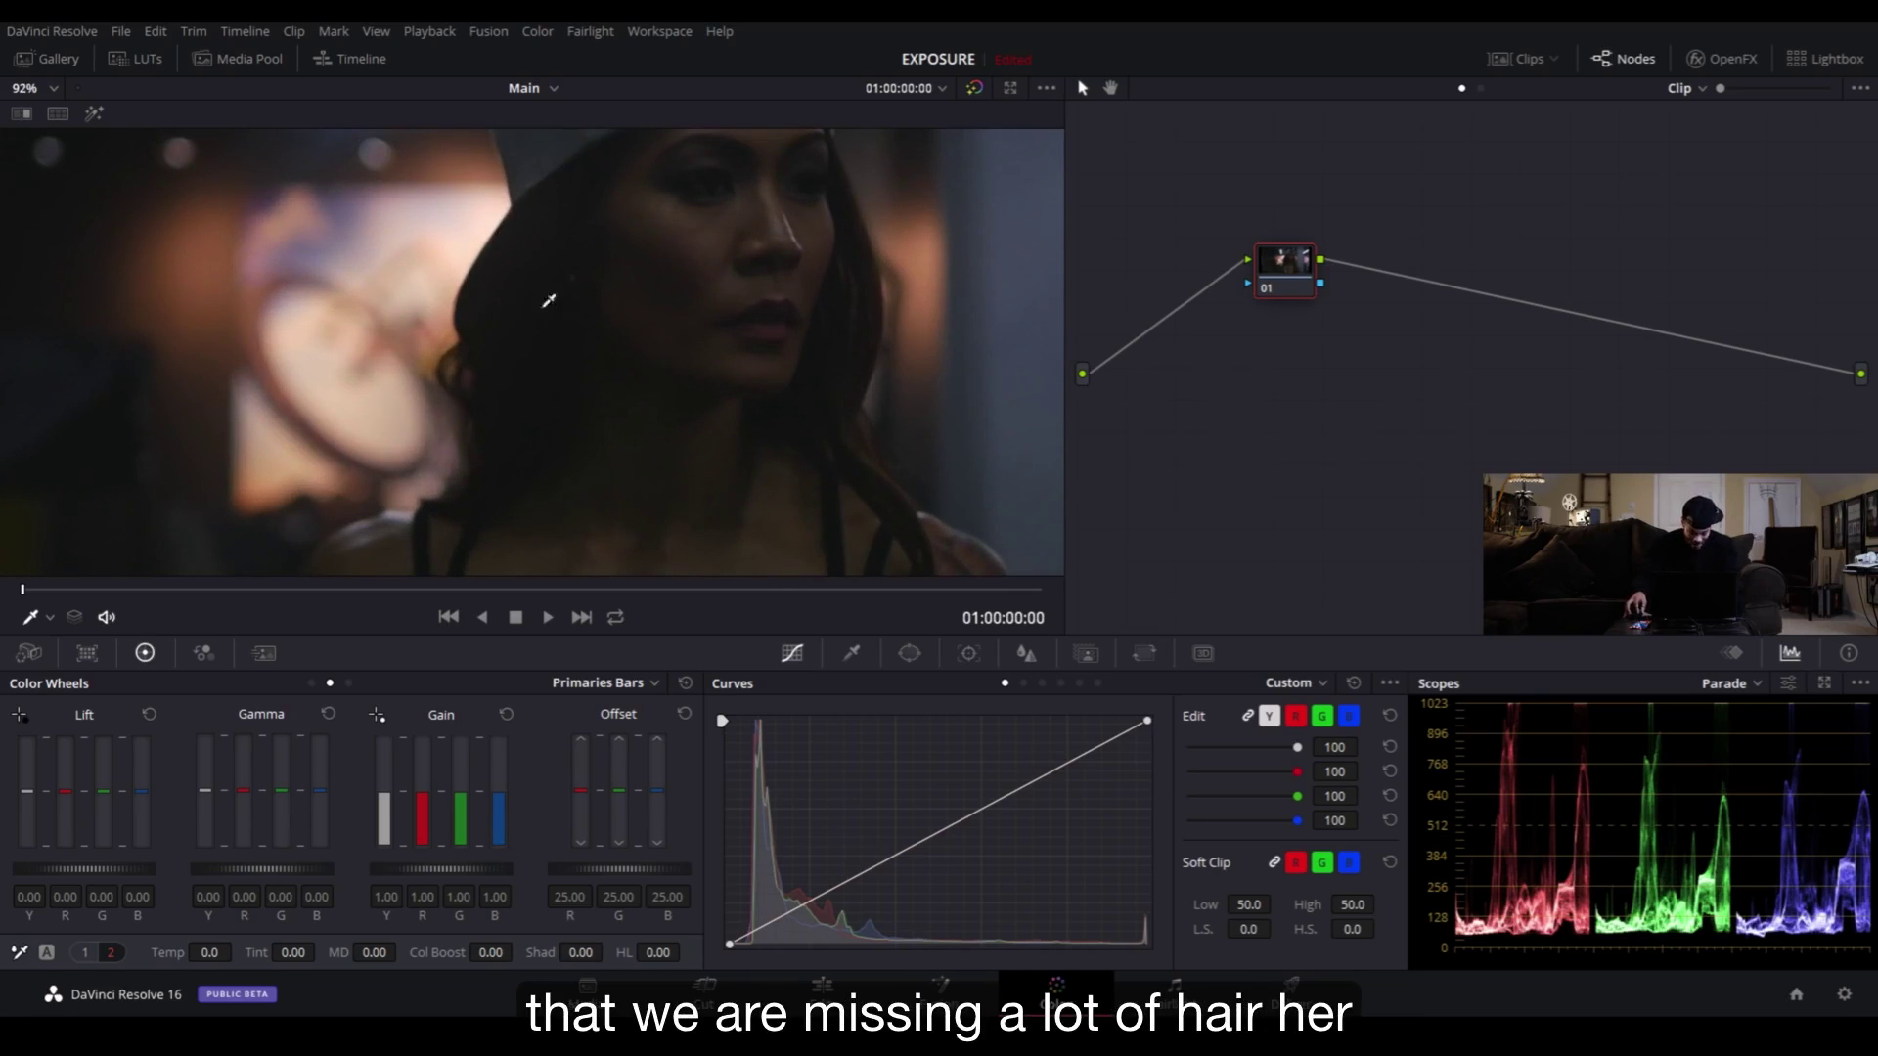
pyautogui.scroll(1, 576, 334)
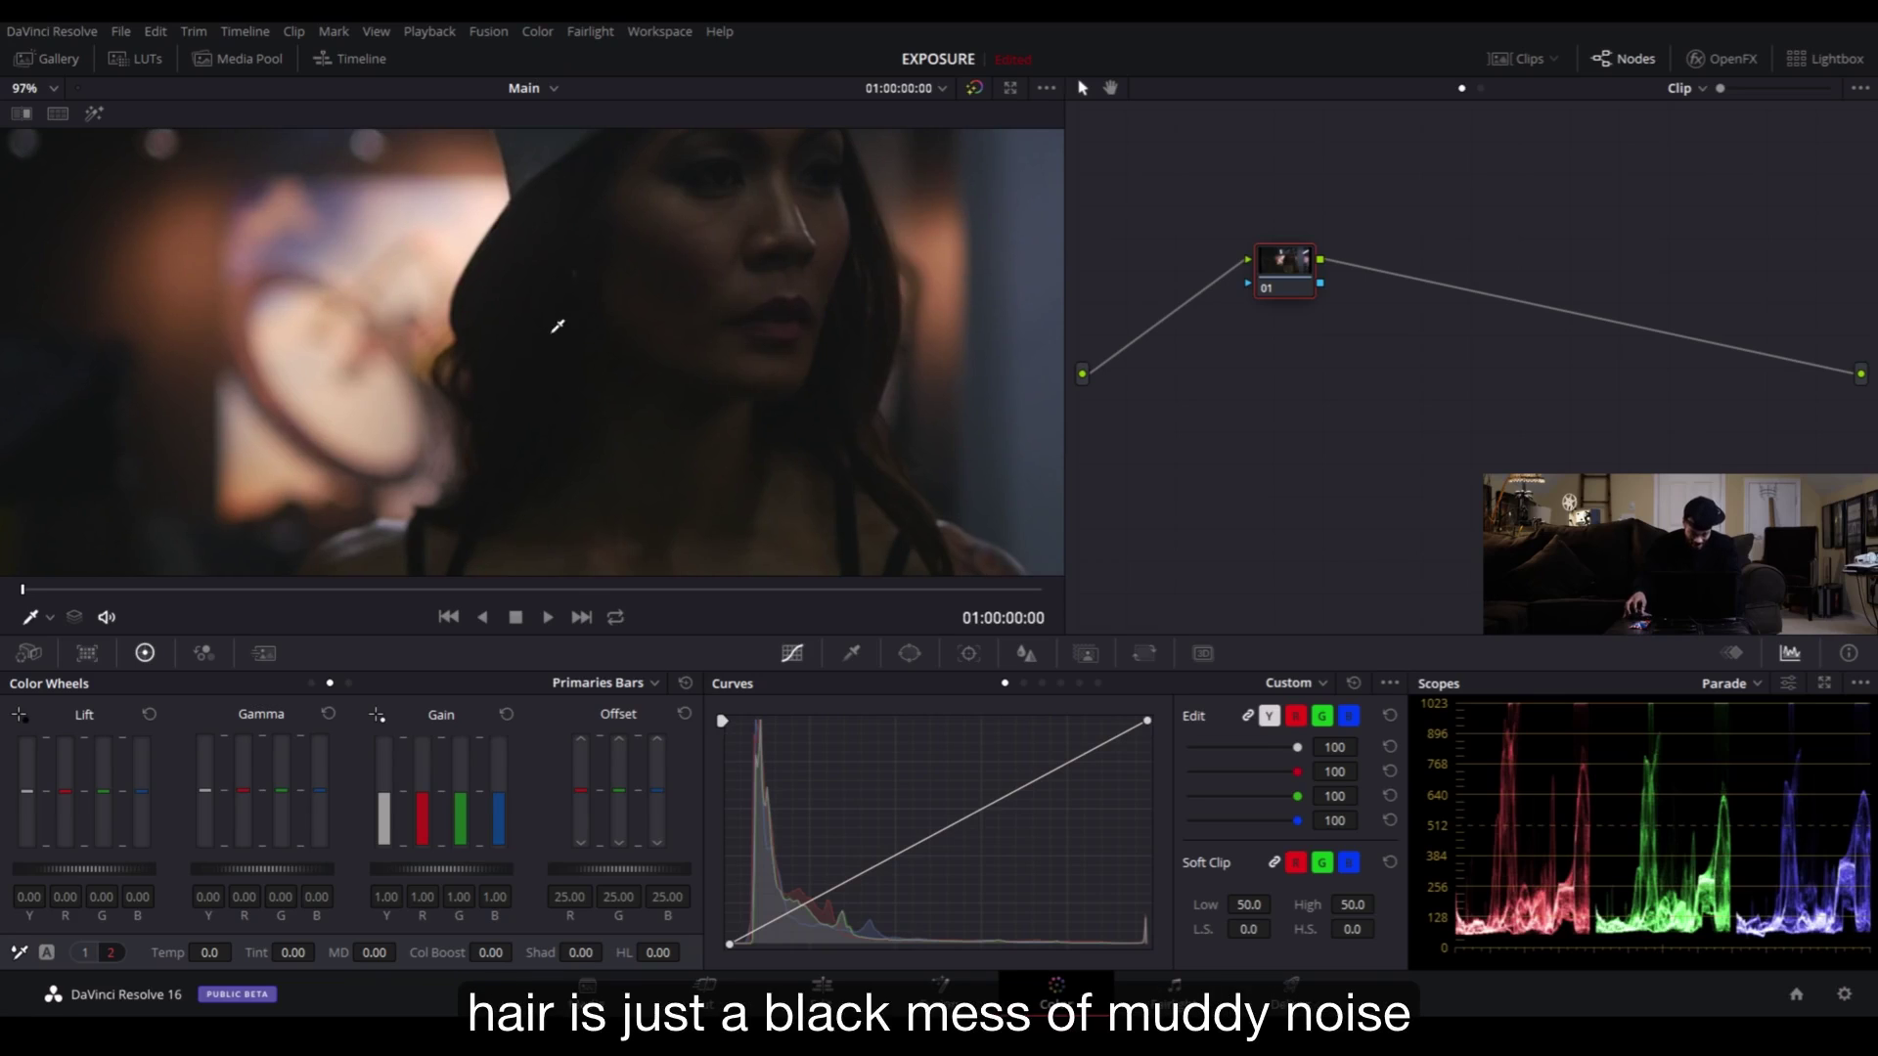
pyautogui.scroll(3, 558, 325)
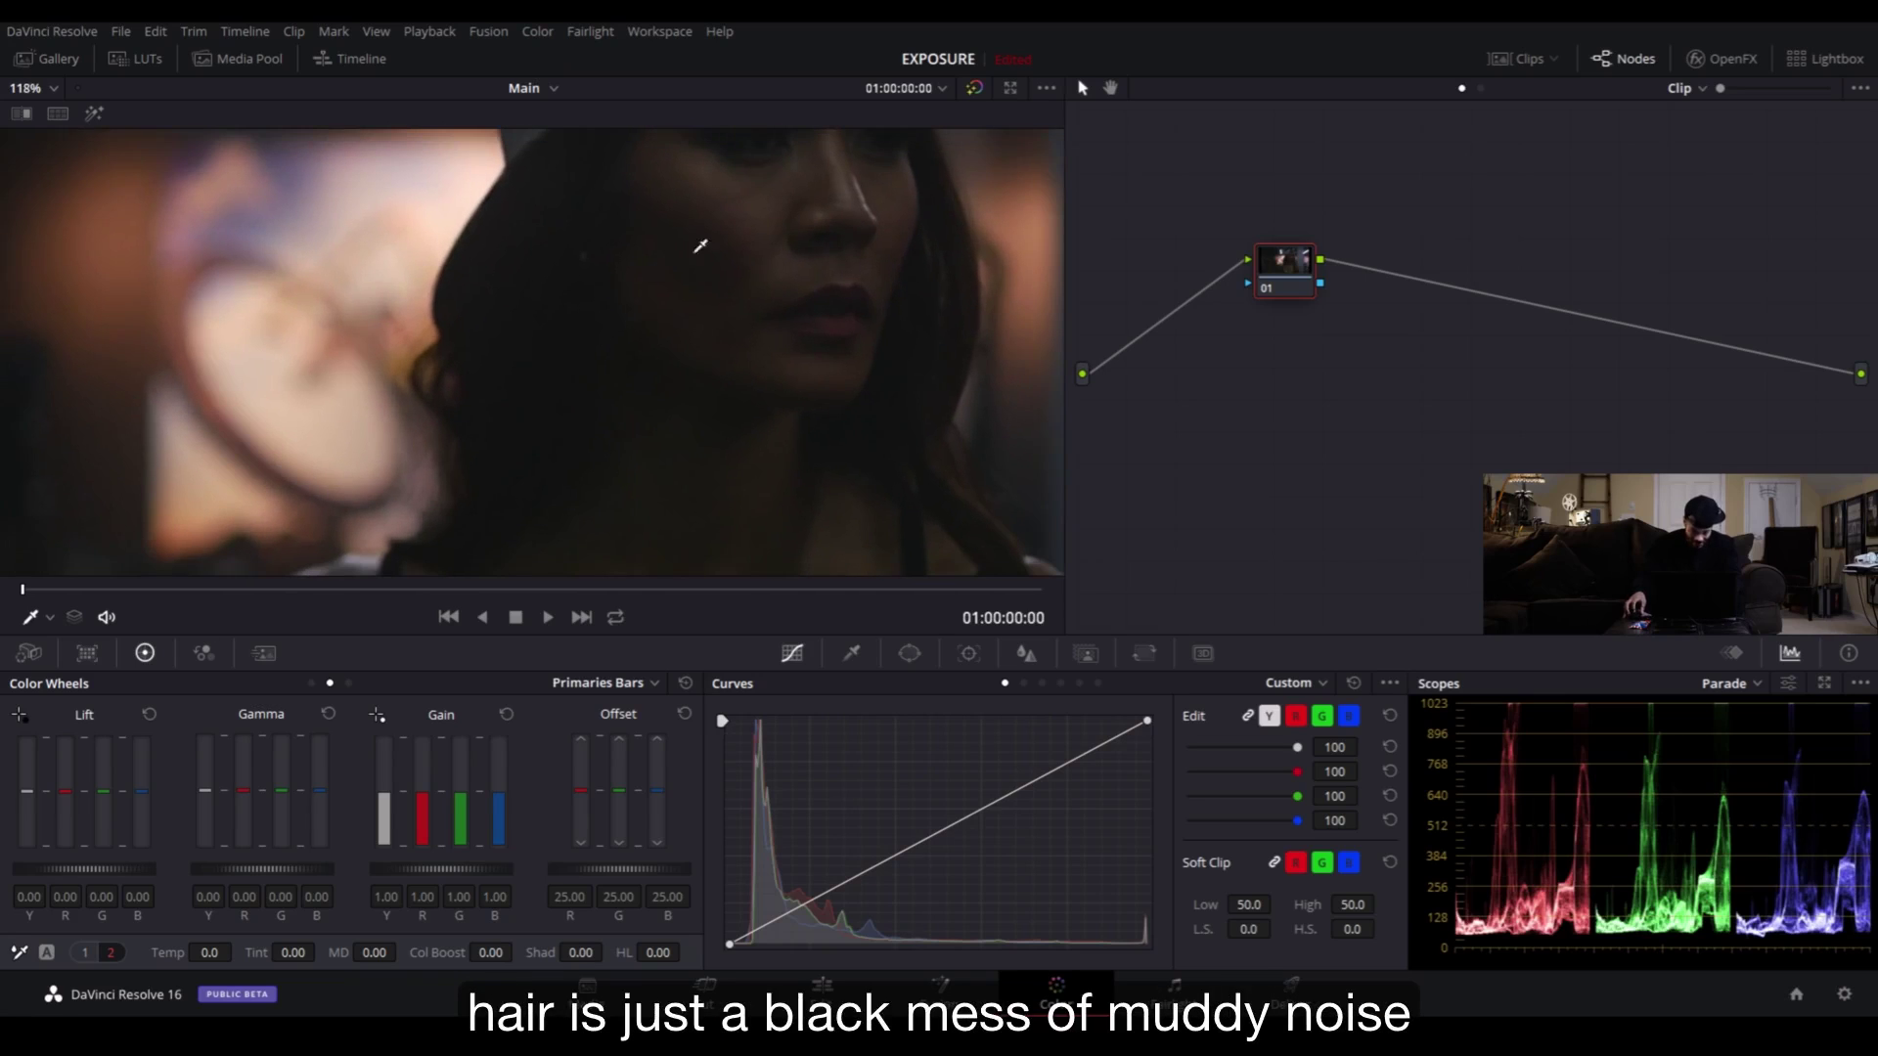
pyautogui.scroll(-5, 665, 299)
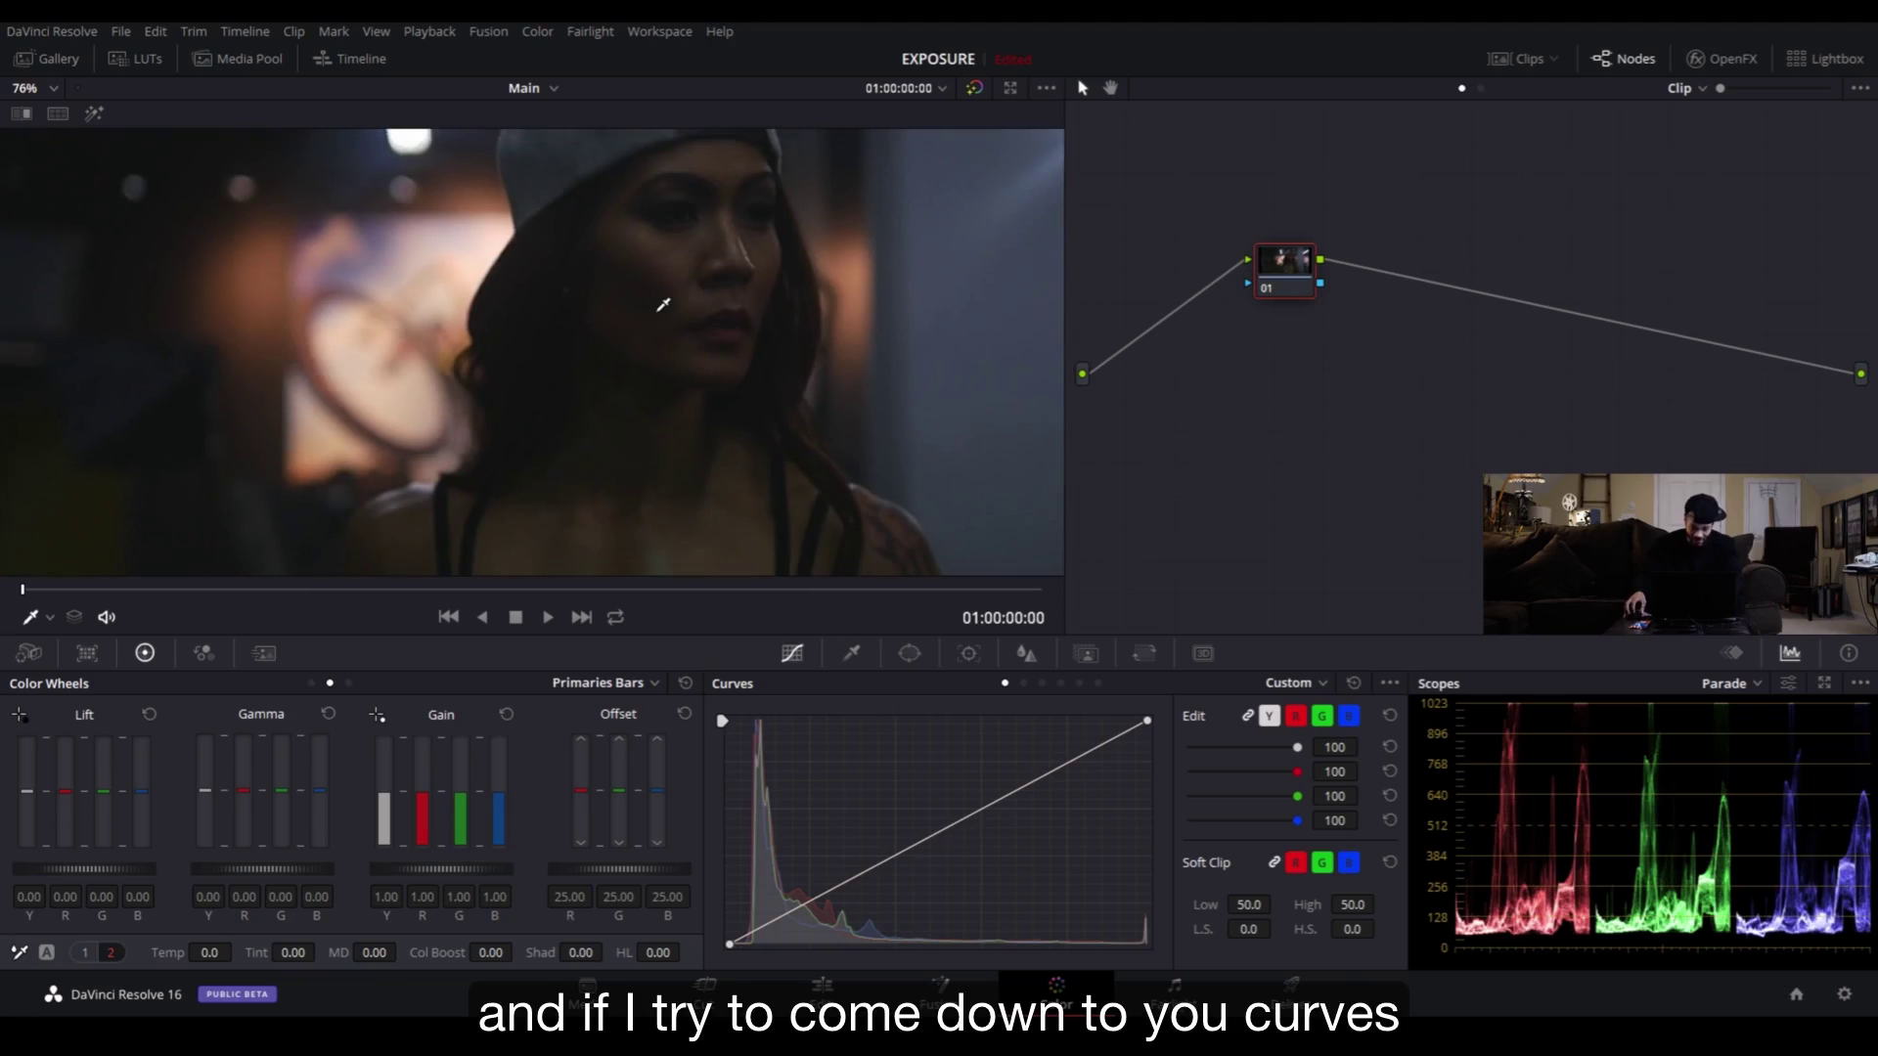
pyautogui.scroll(-2, 724, 362)
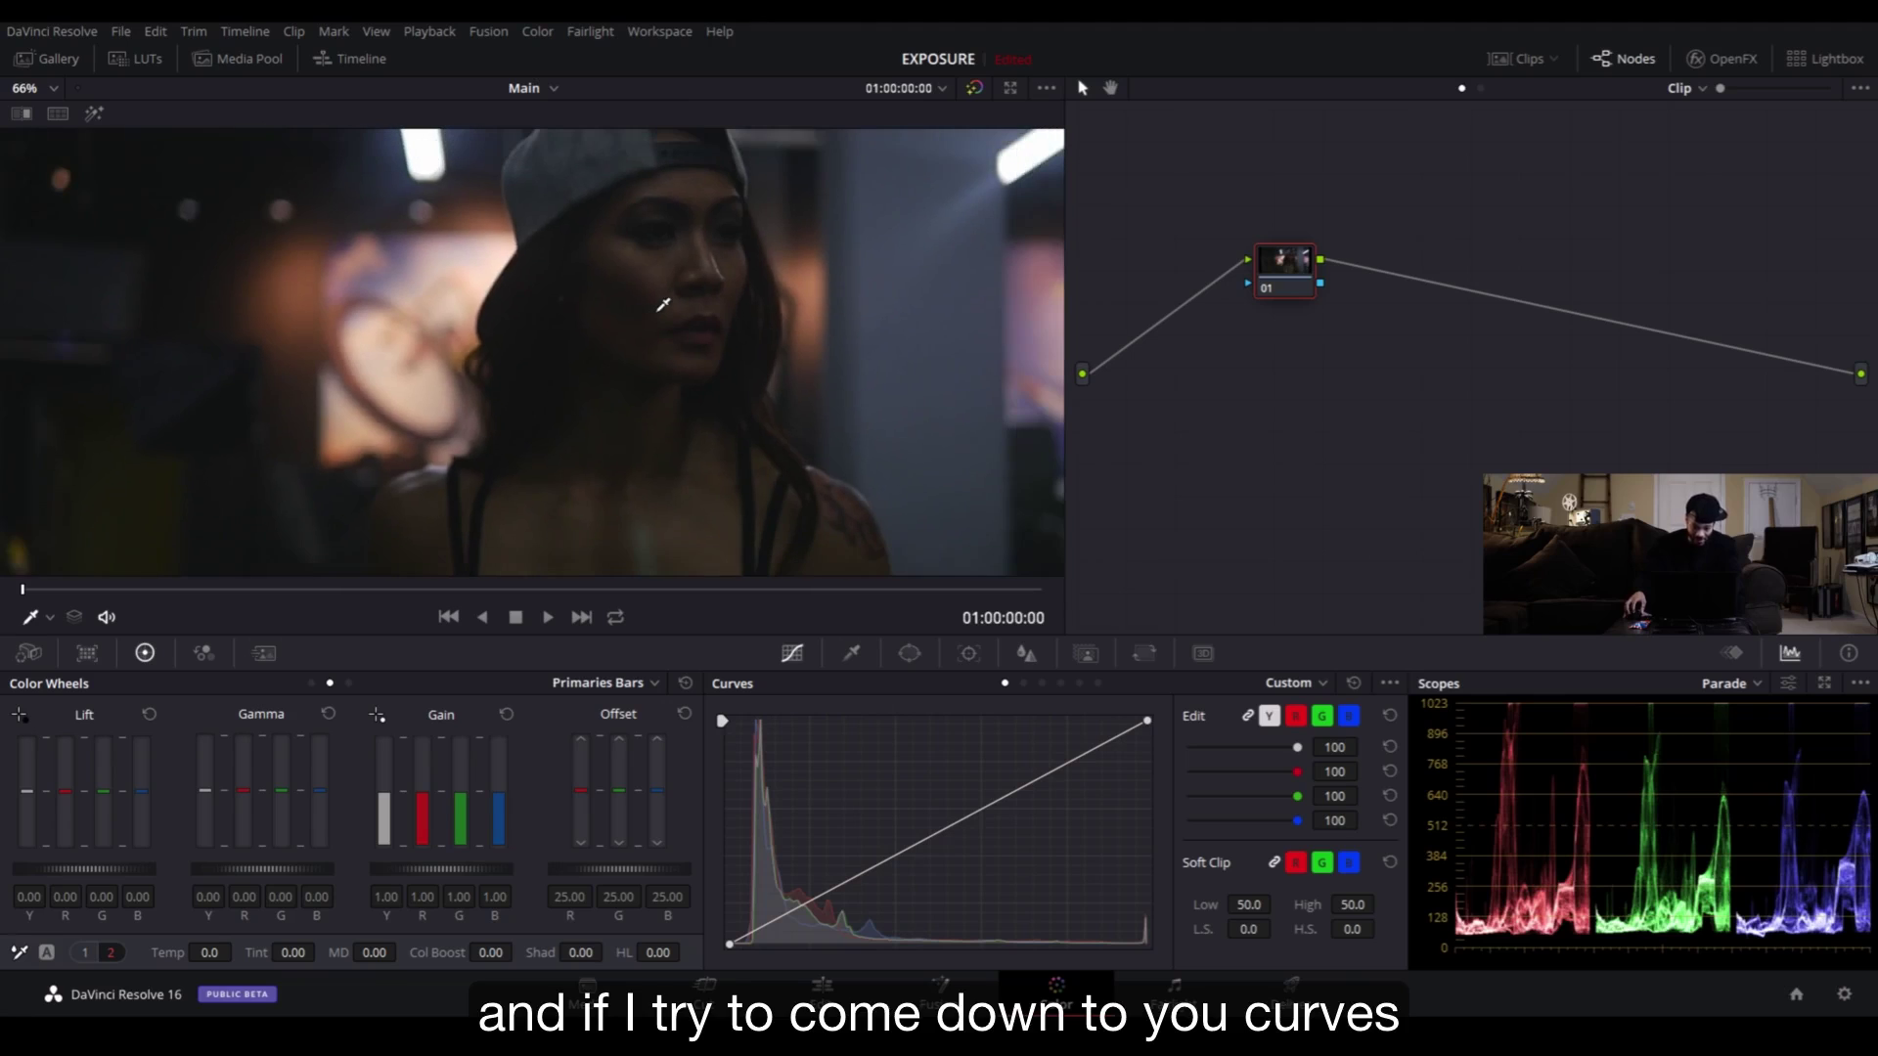
# - Try lifting the deep shadows on node 01 with a low point on the custom curve, and remove that point
pyautogui.click(780, 919)
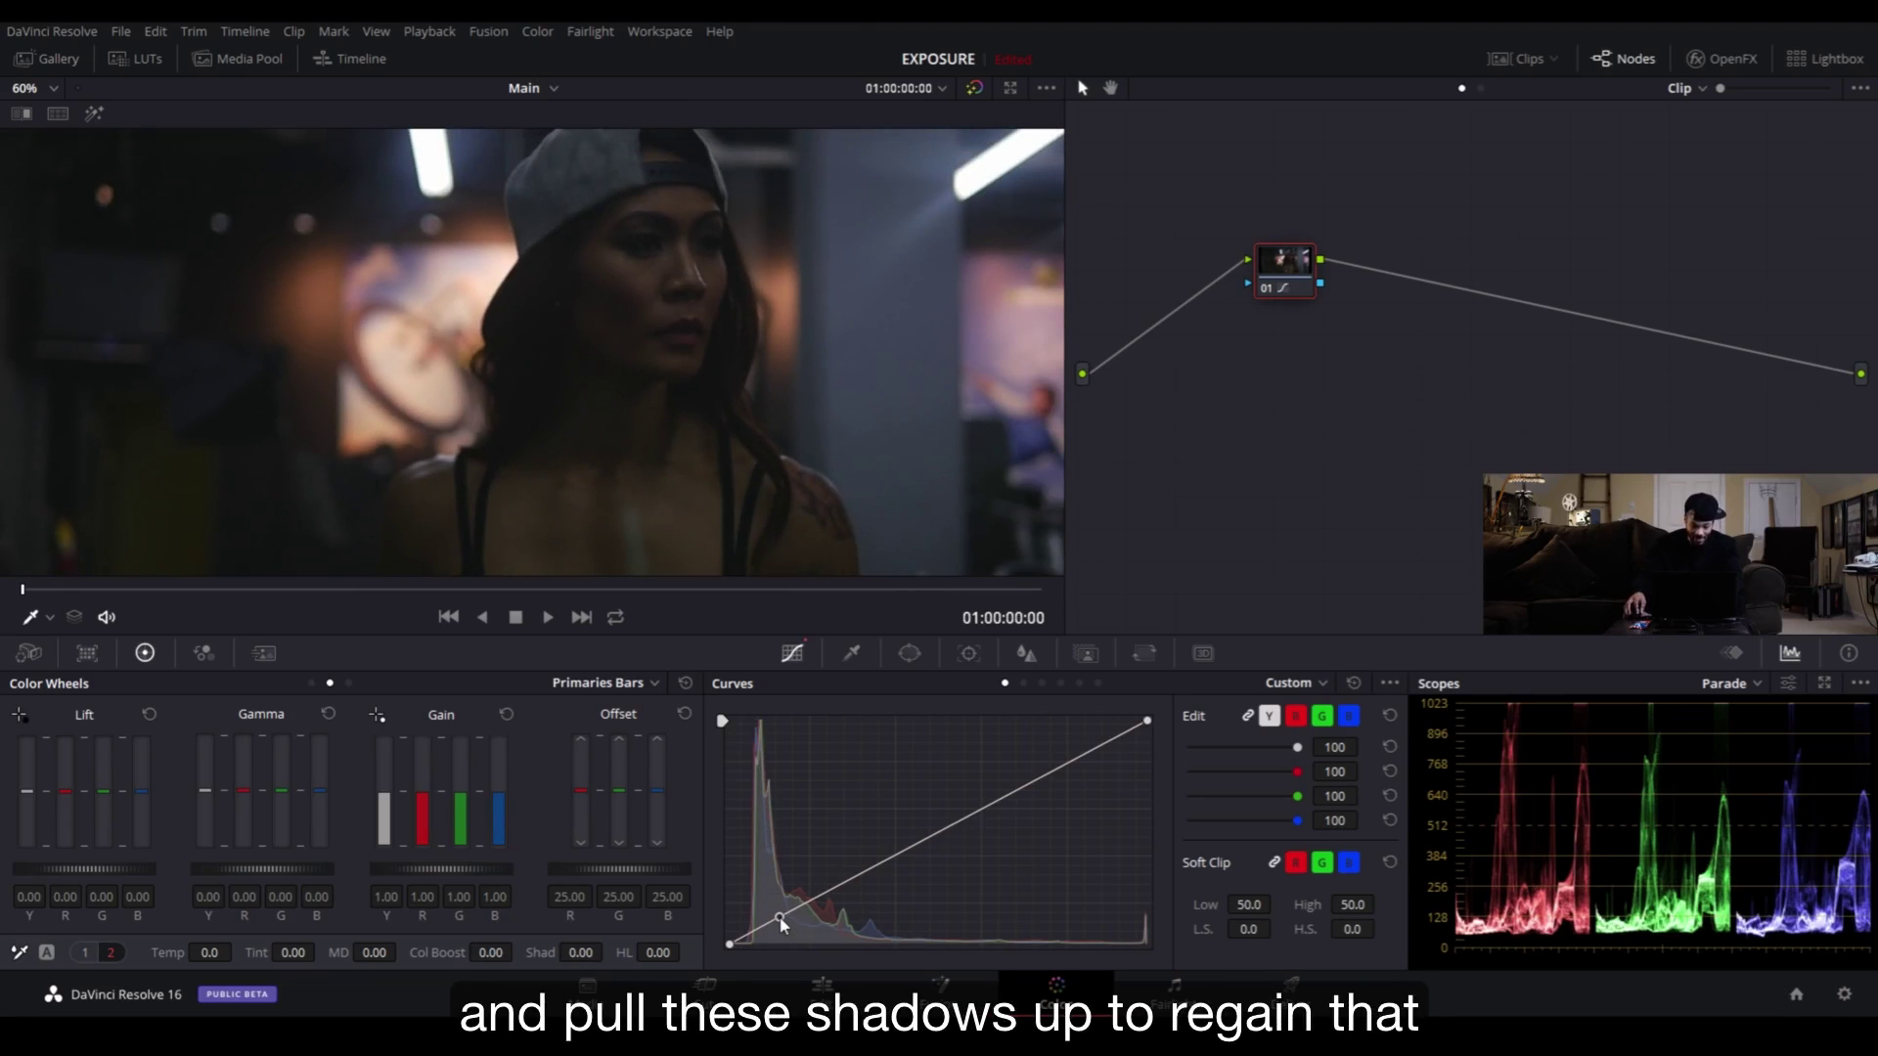
pyautogui.moveTo(781, 920); pyautogui.dragTo(780, 911)
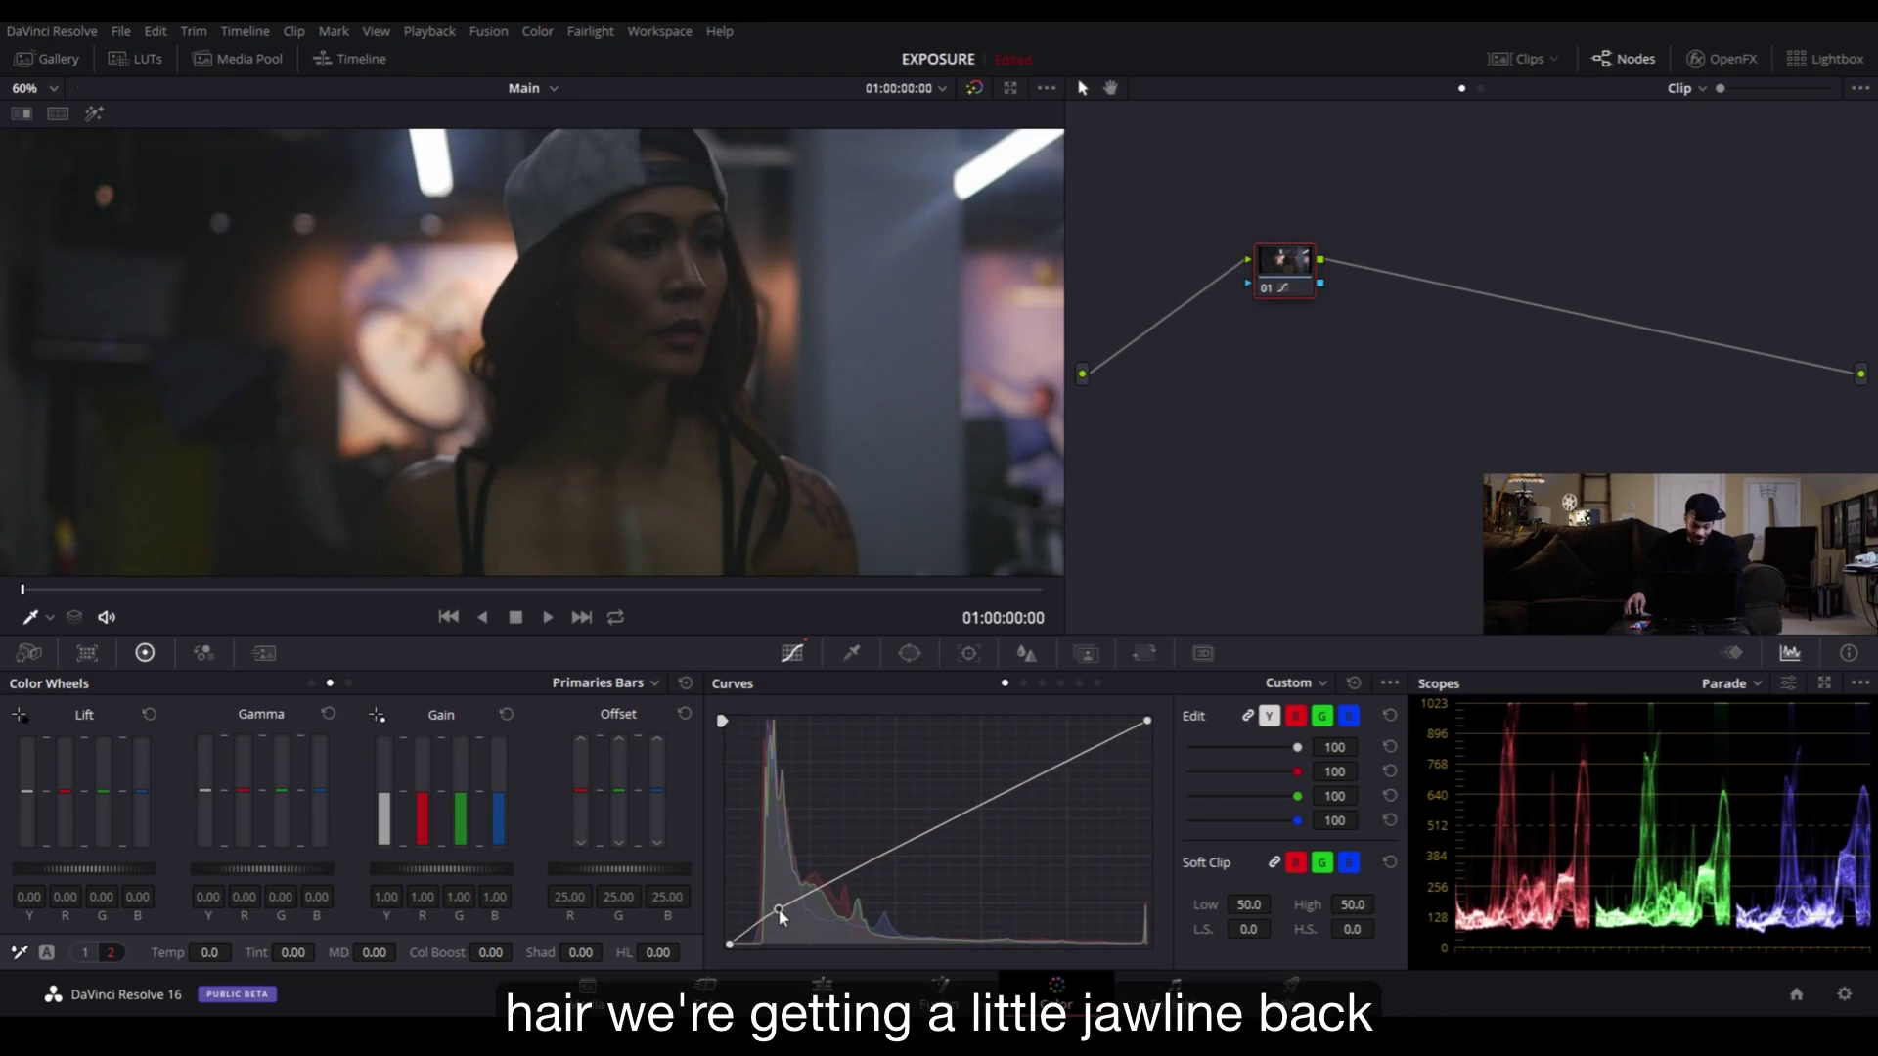
pyautogui.moveTo(782, 915); pyautogui.dragTo(782, 912)
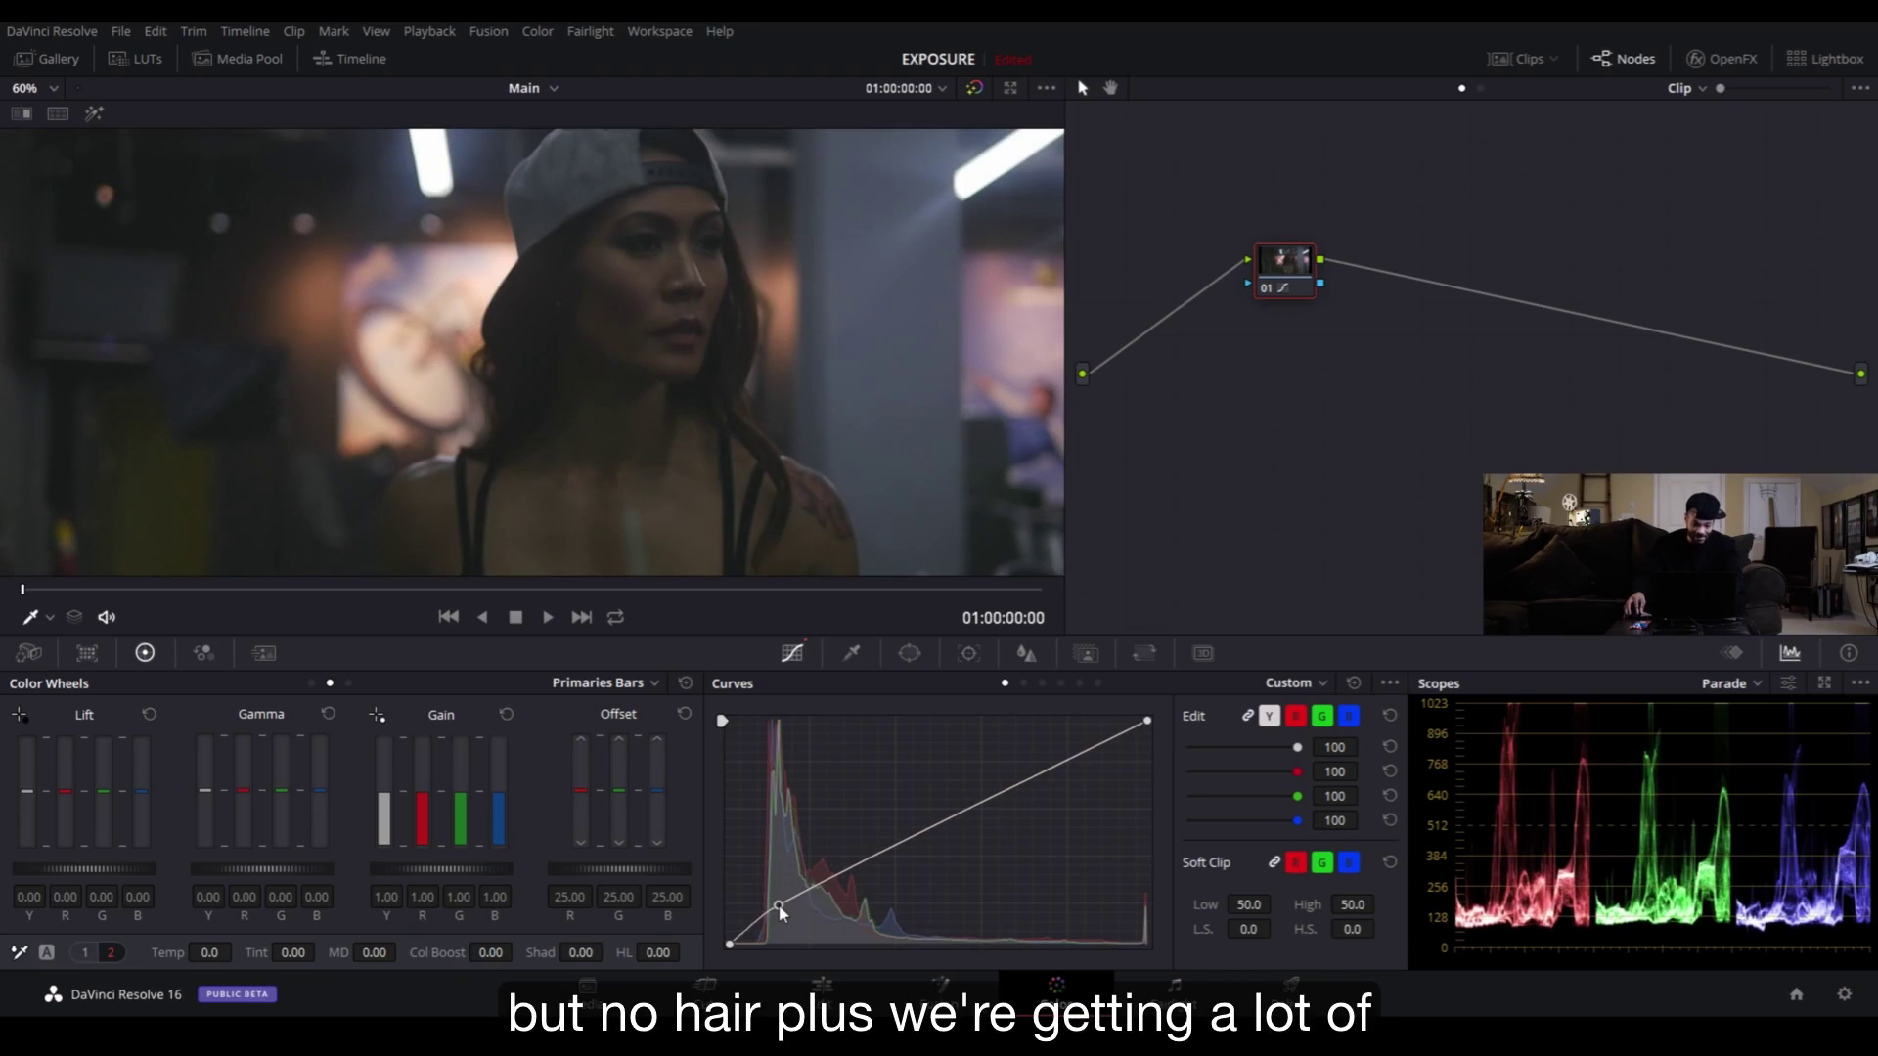
pyautogui.scroll(5, 621, 352)
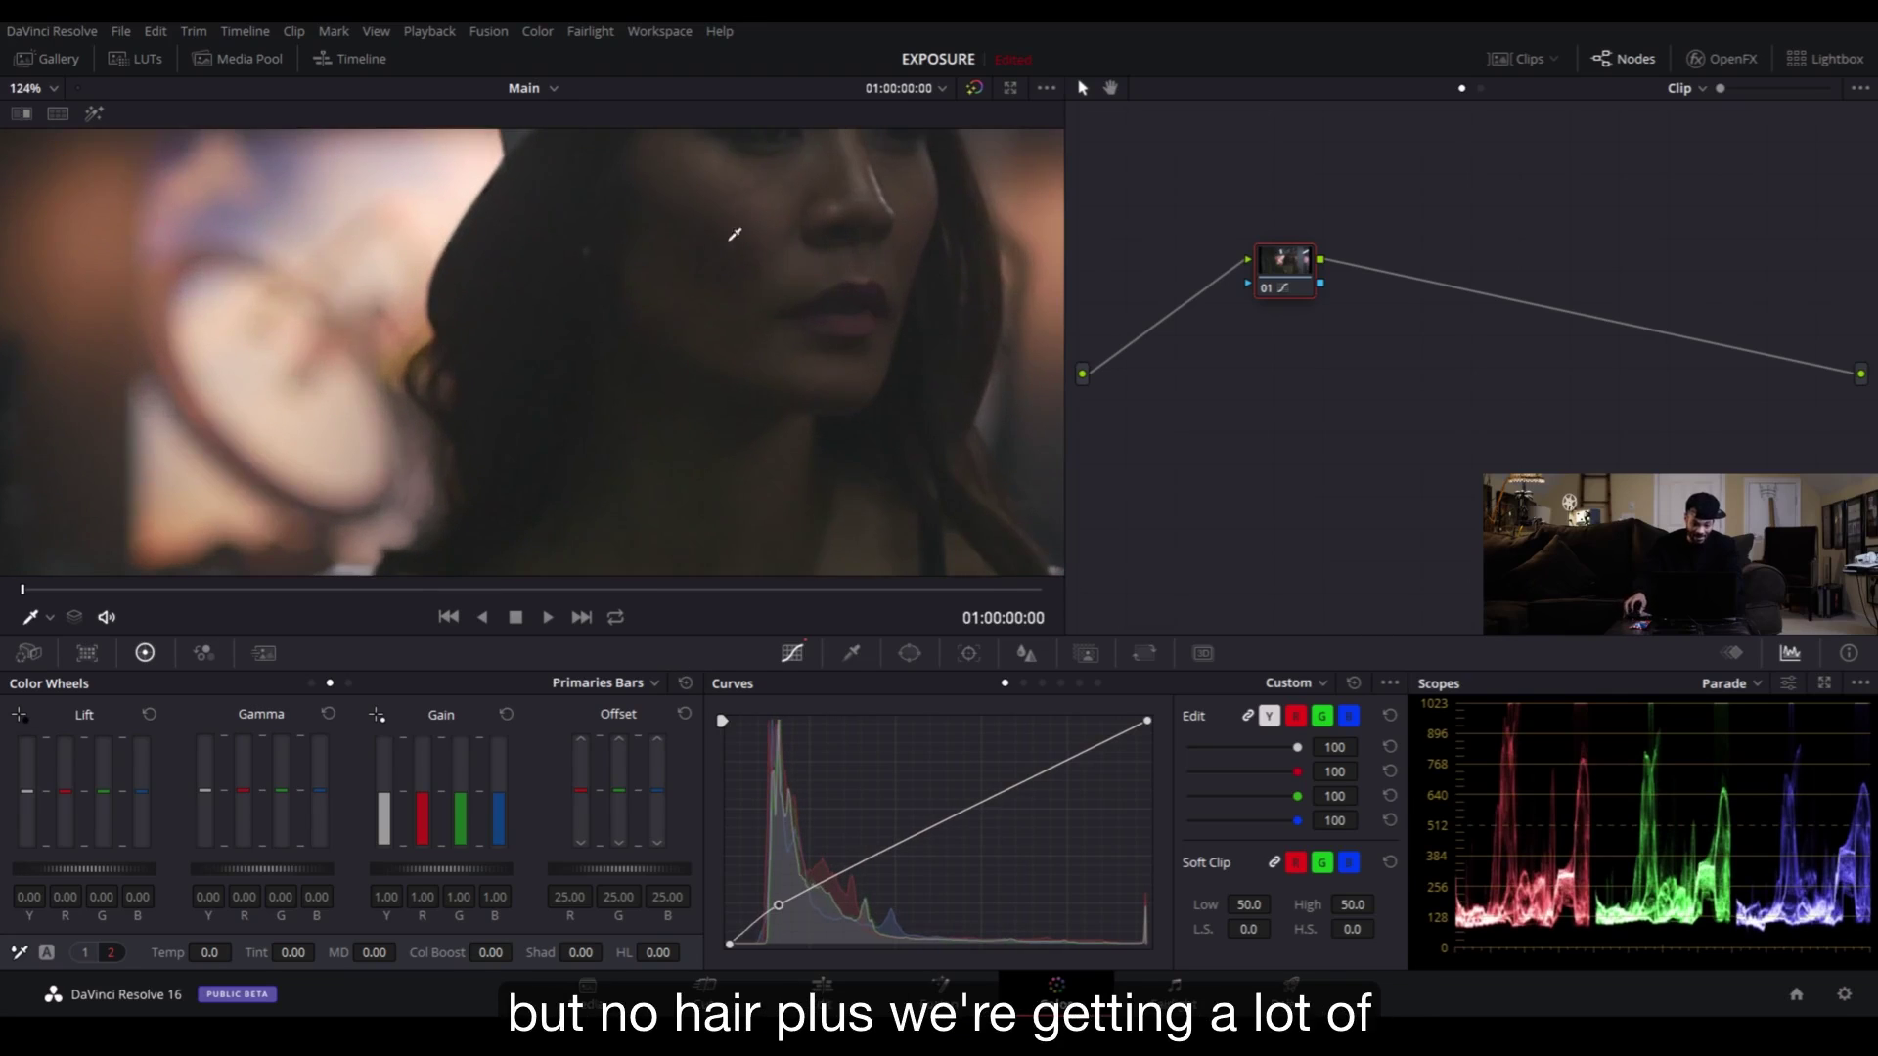
pyautogui.scroll(2, 734, 233)
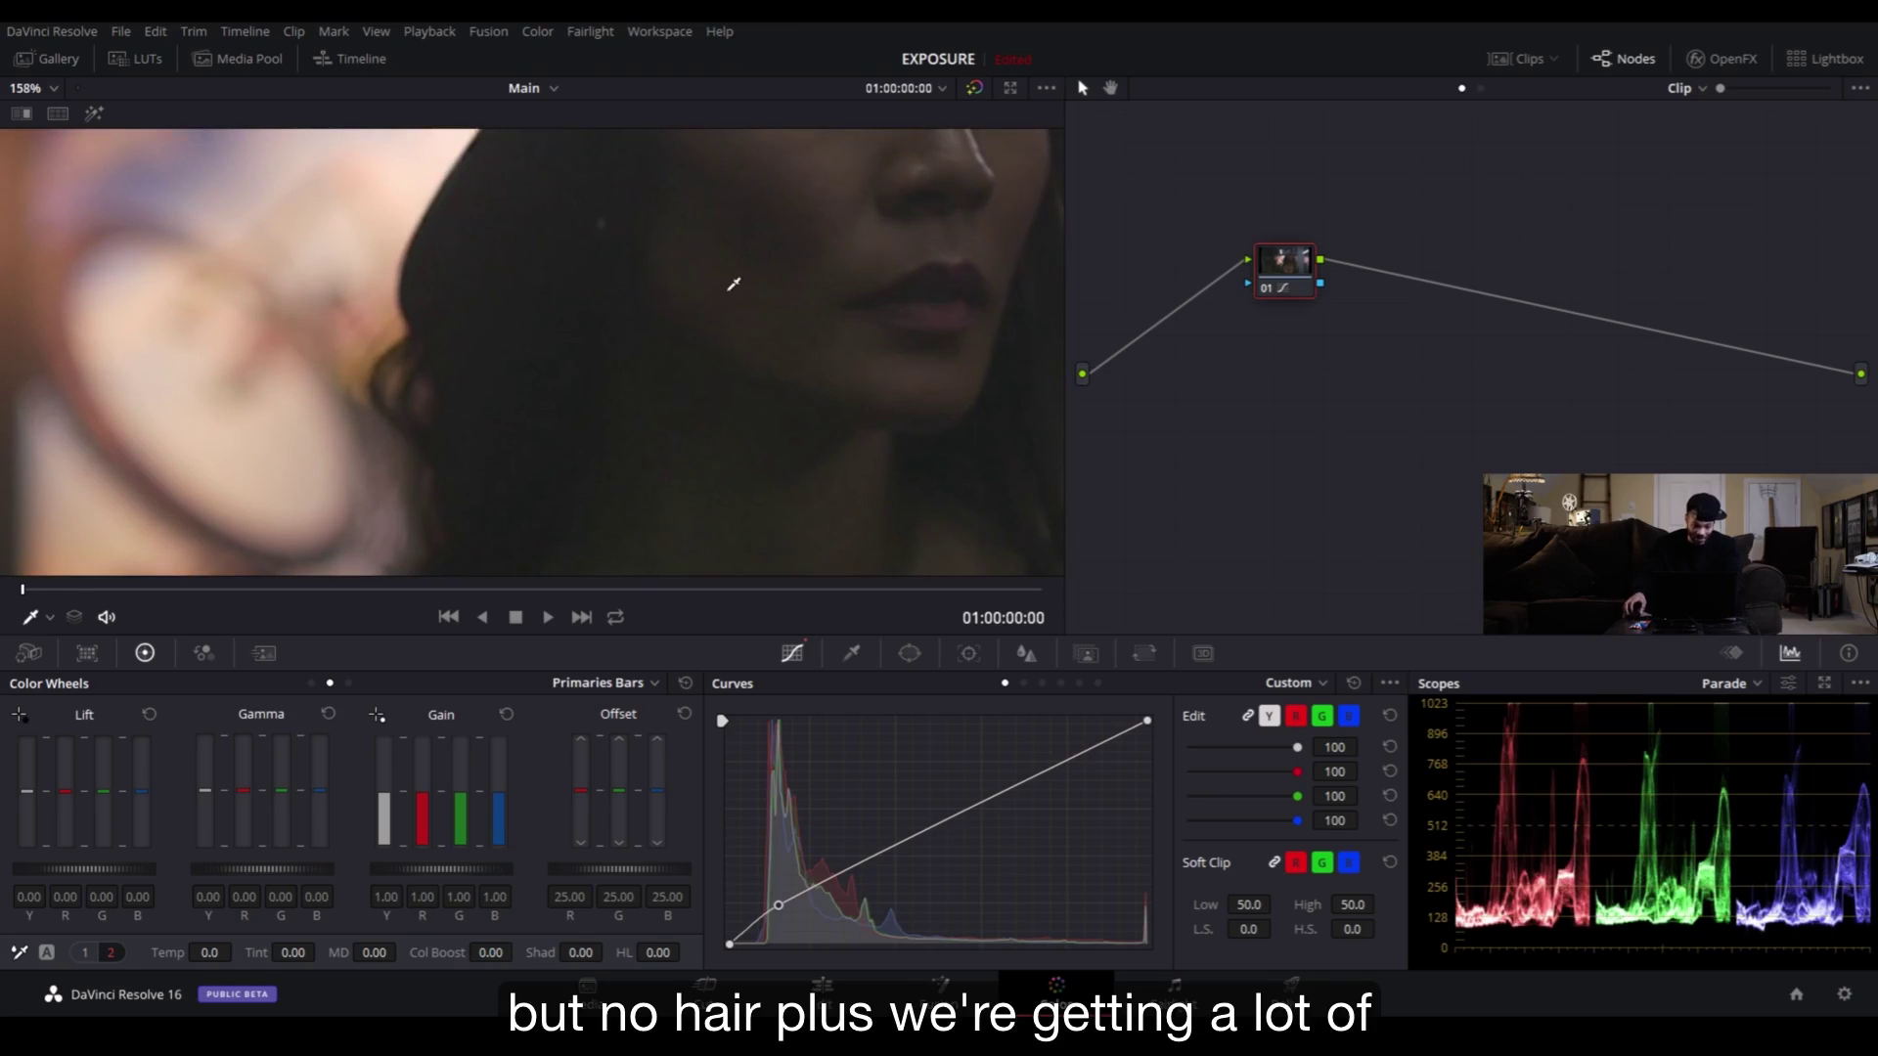
pyautogui.scroll(-7, 735, 250)
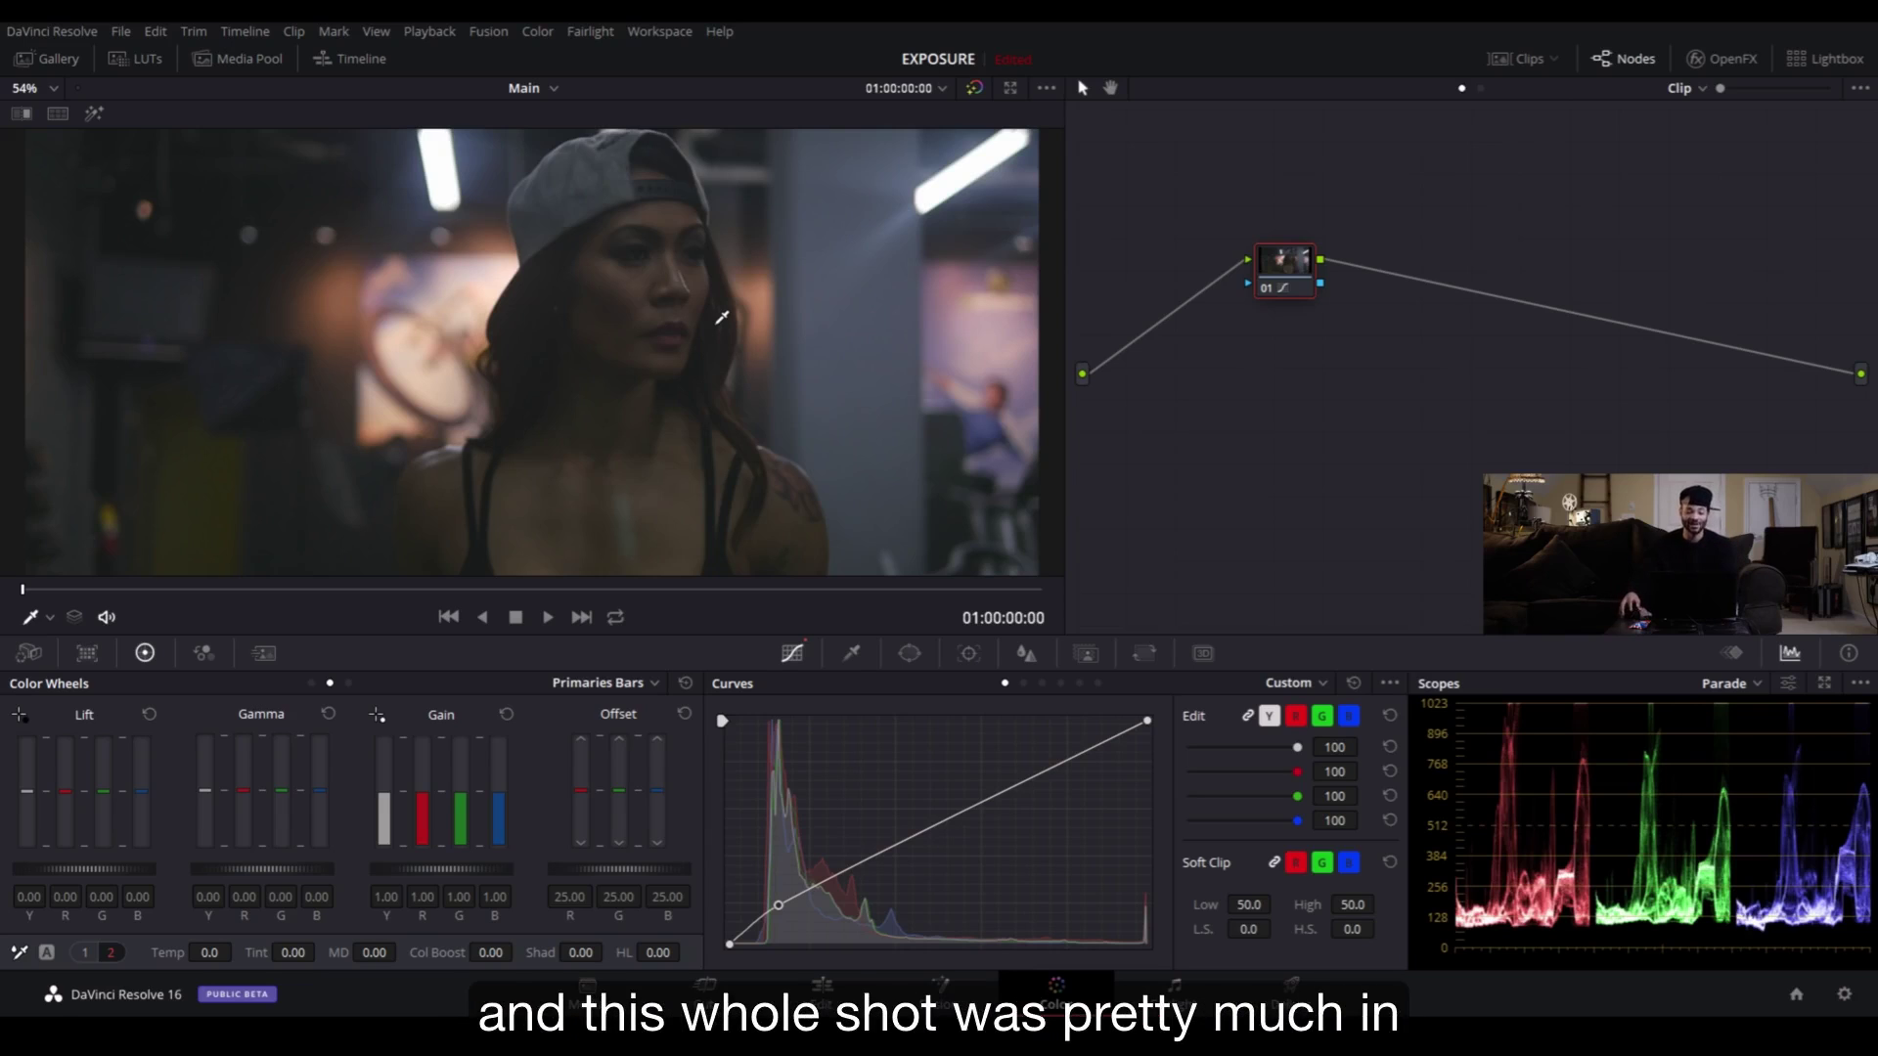
pyautogui.scroll(-3, 738, 320)
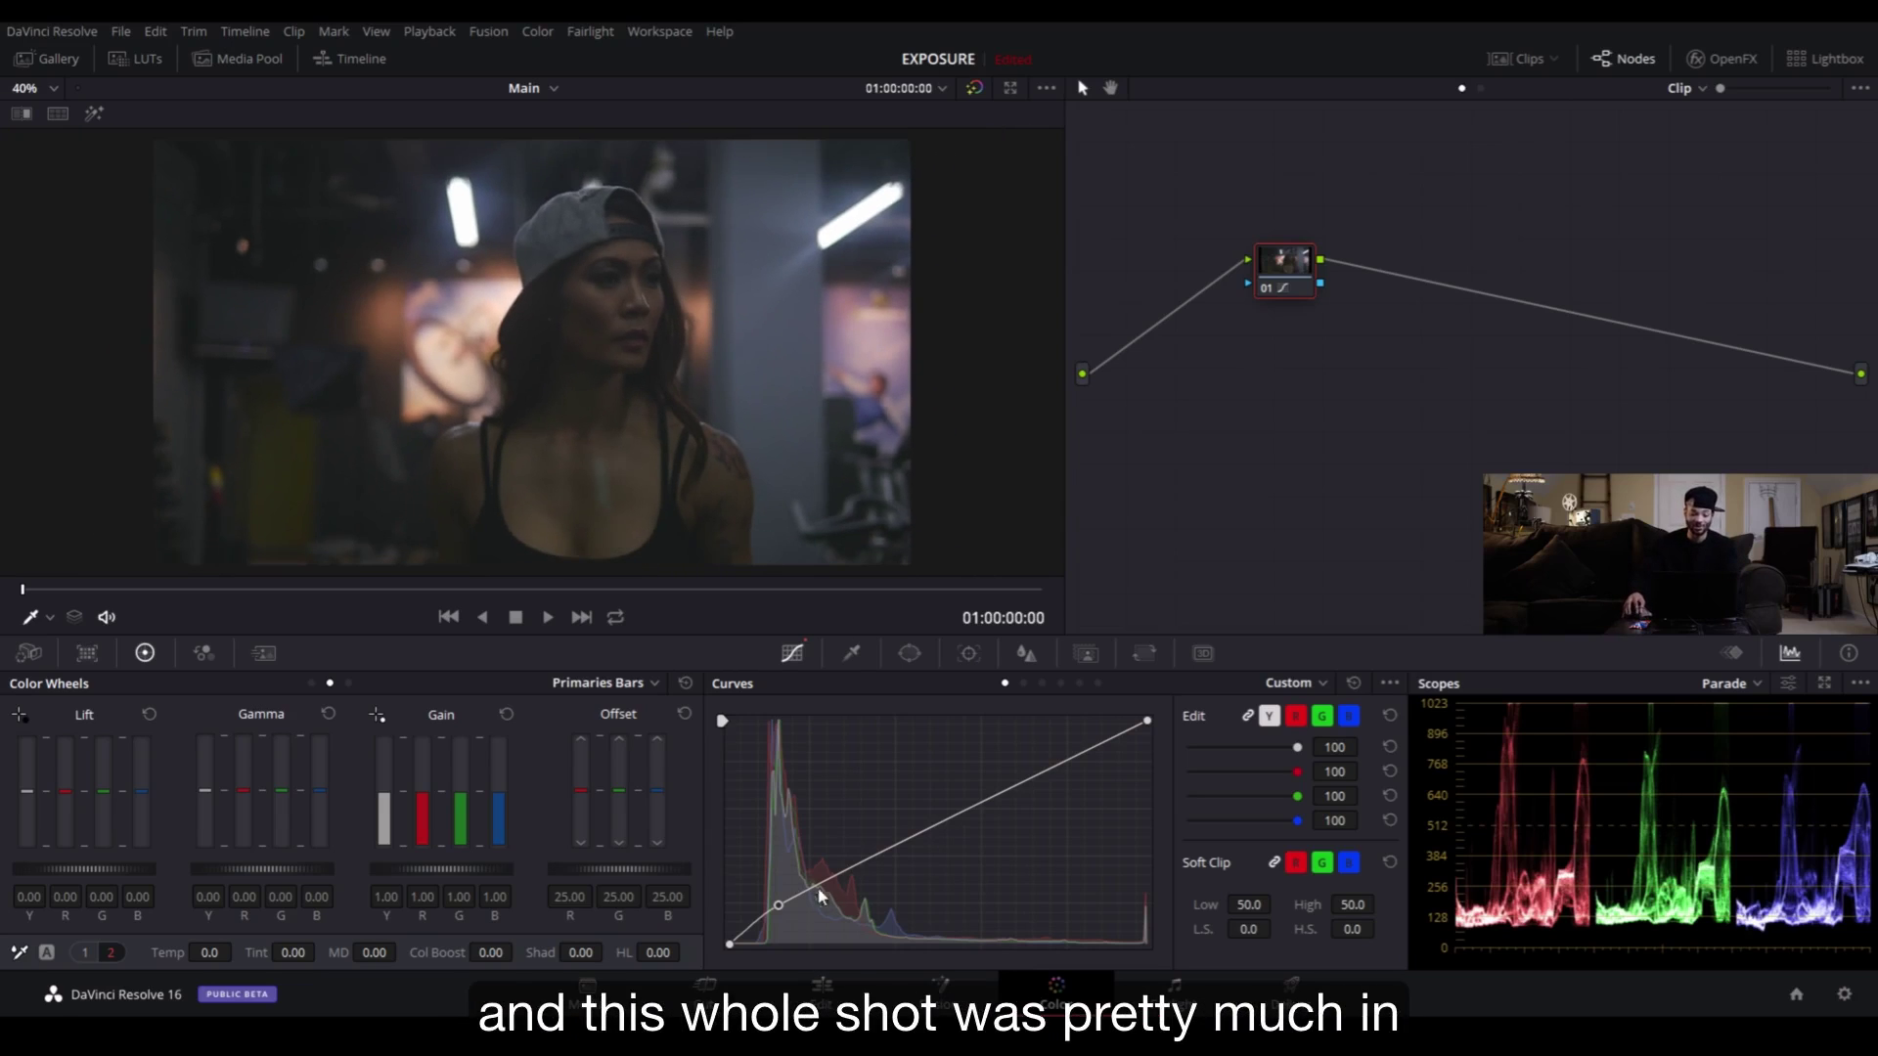
pyautogui.rightClick(783, 906)
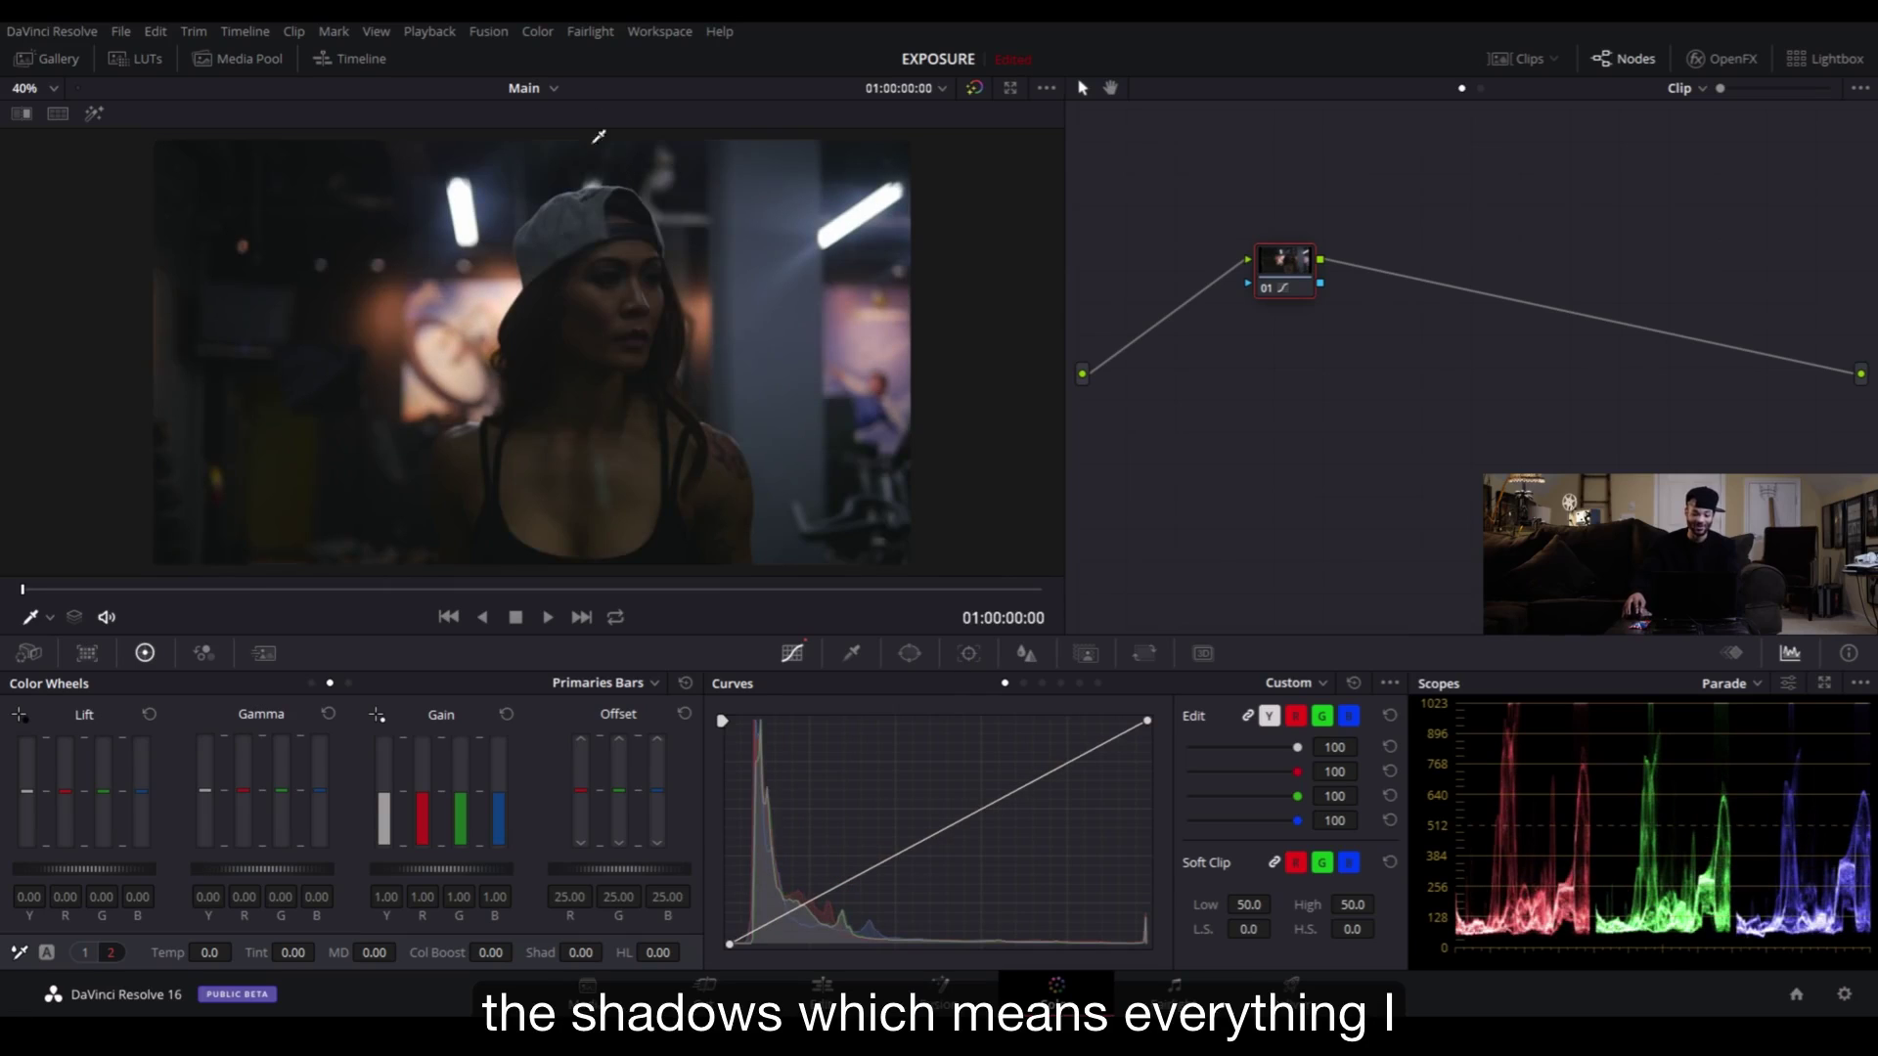
# - Add a point in the shadow range of node 01's custom curve and raise it slightly
pyautogui.scroll(3, 685, 332)
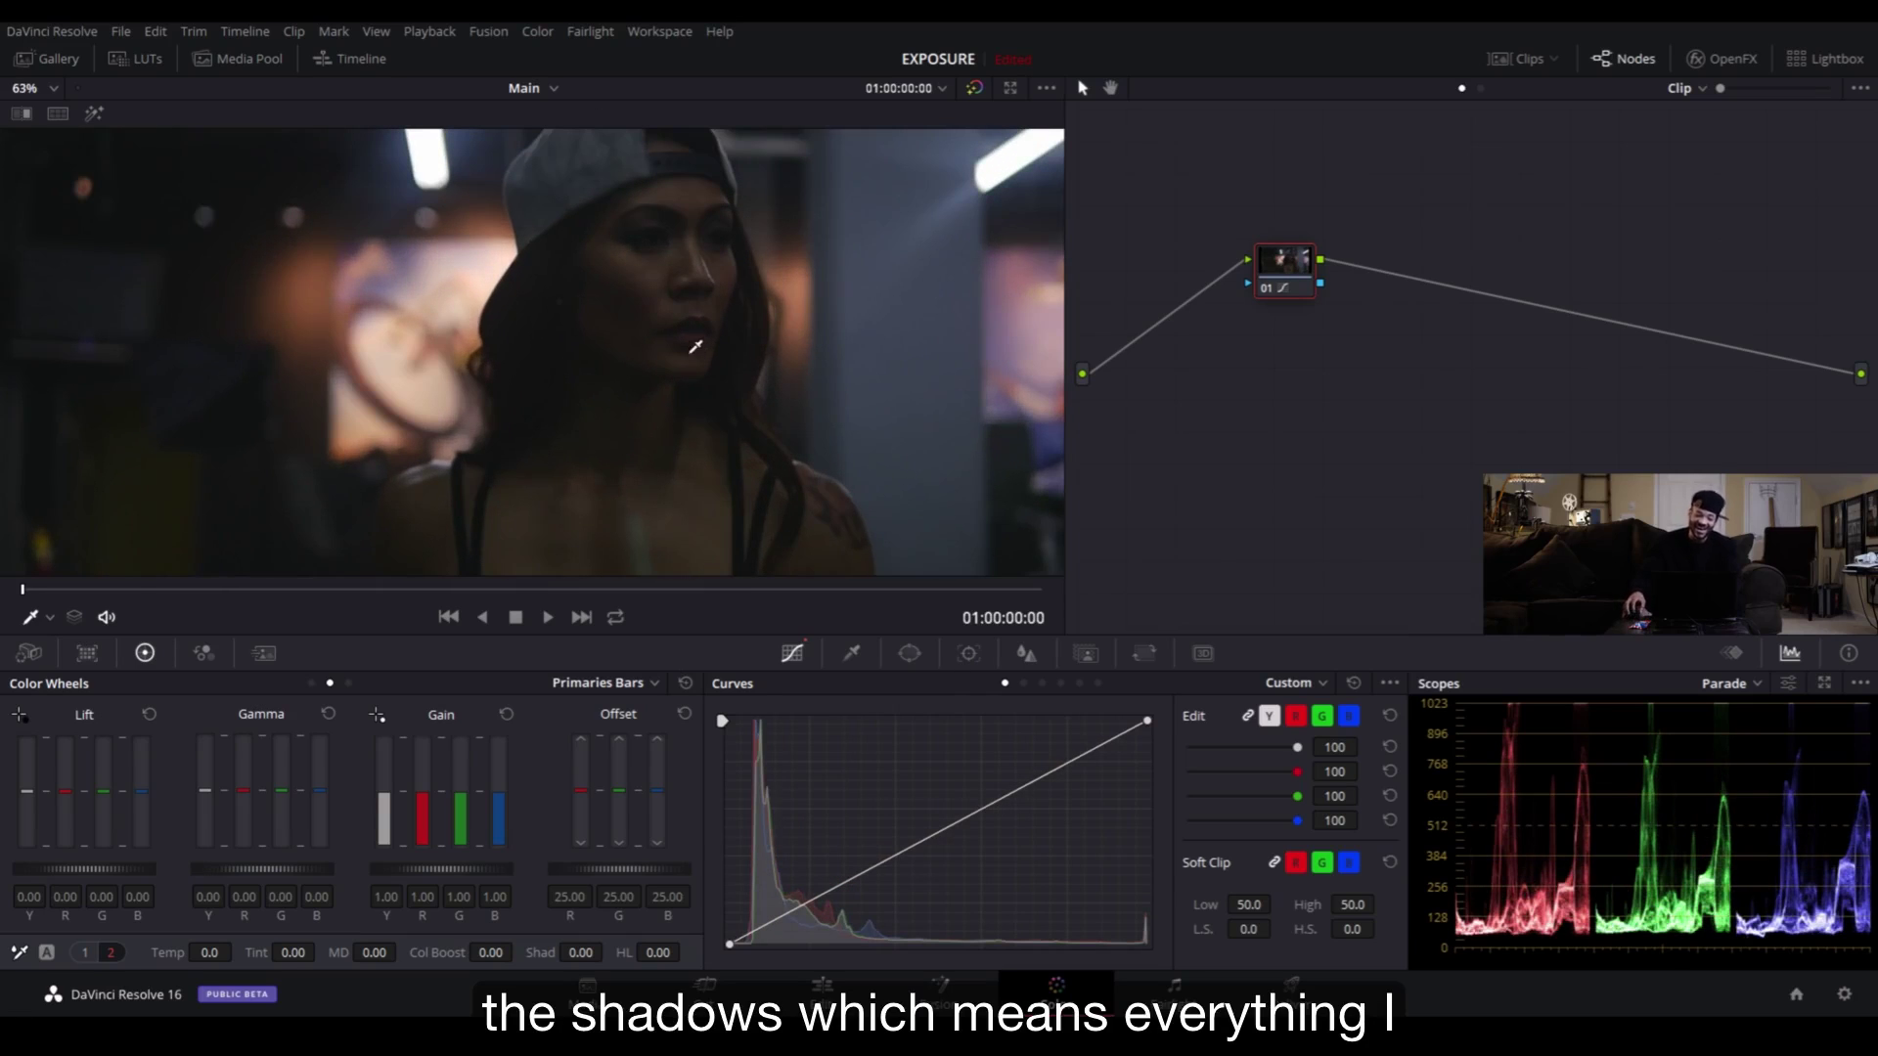
pyautogui.scroll(-4, 696, 346)
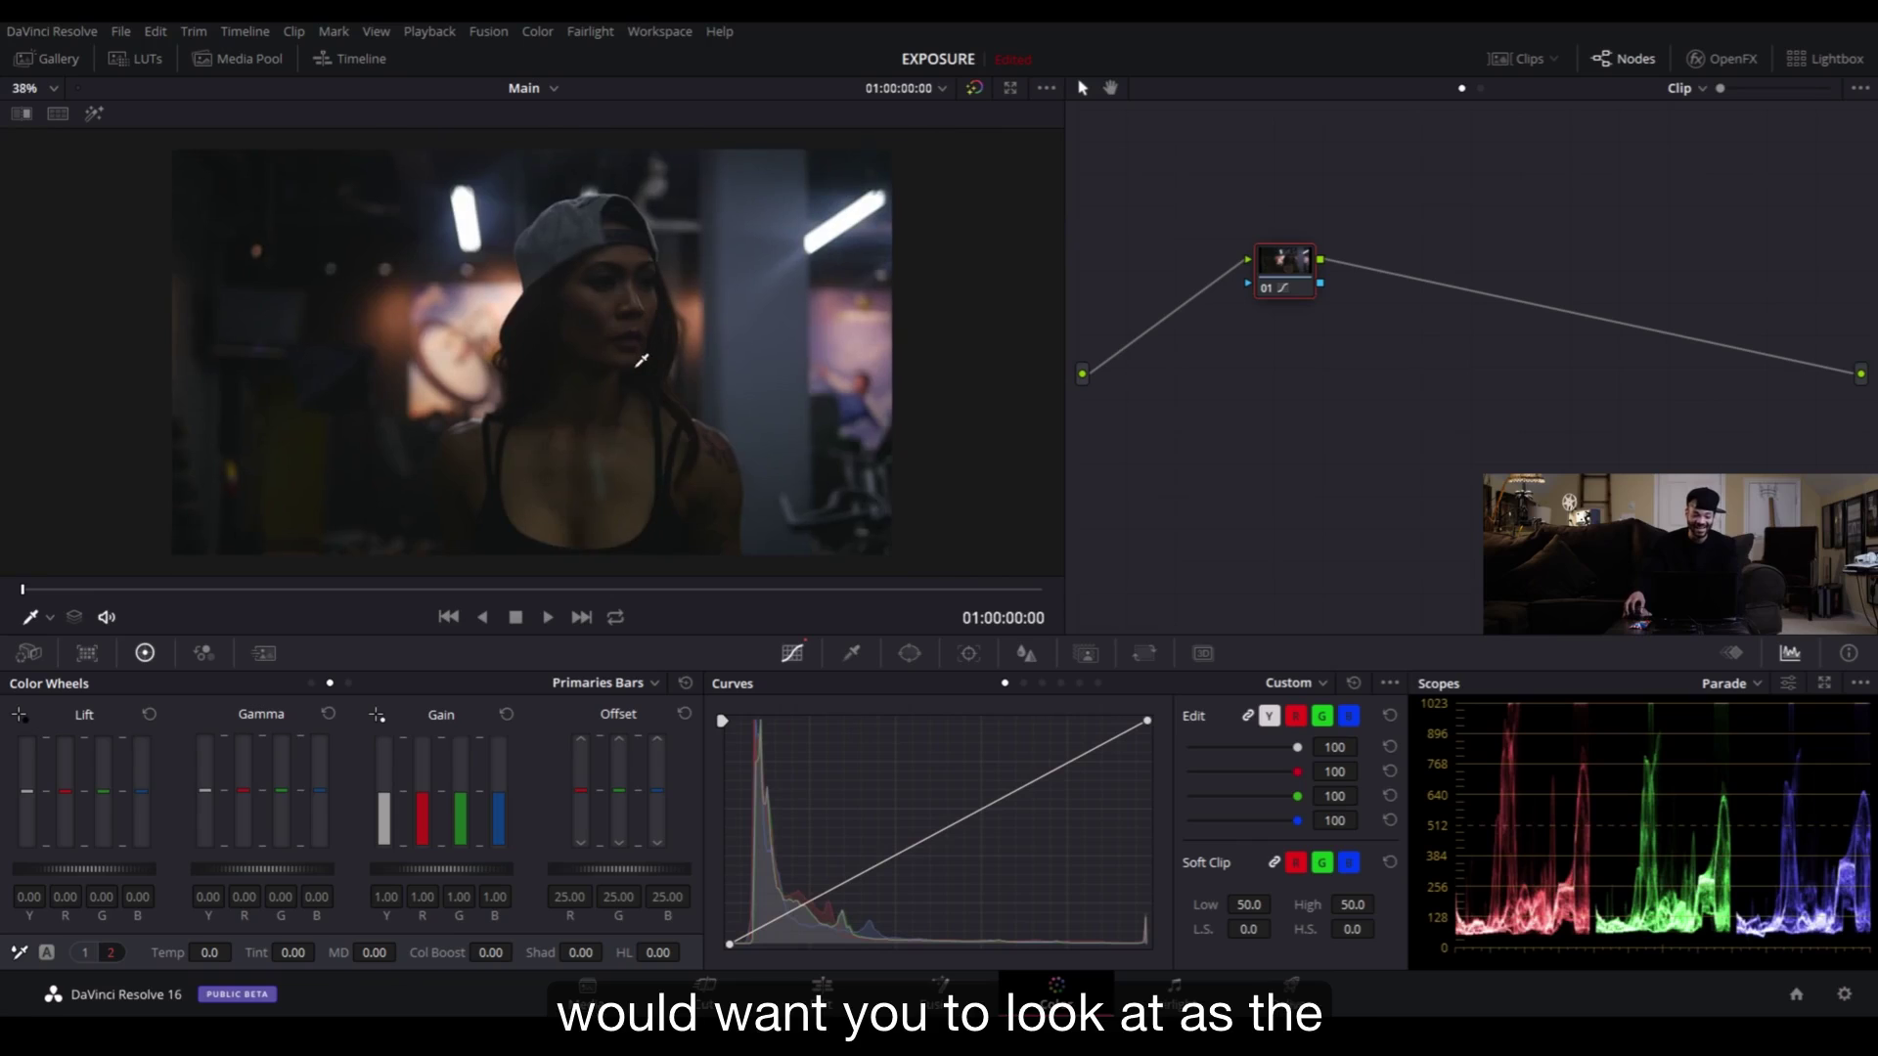
pyautogui.scroll(2, 642, 361)
pyautogui.scroll(-1, 641, 361)
pyautogui.scroll(-1, 652, 346)
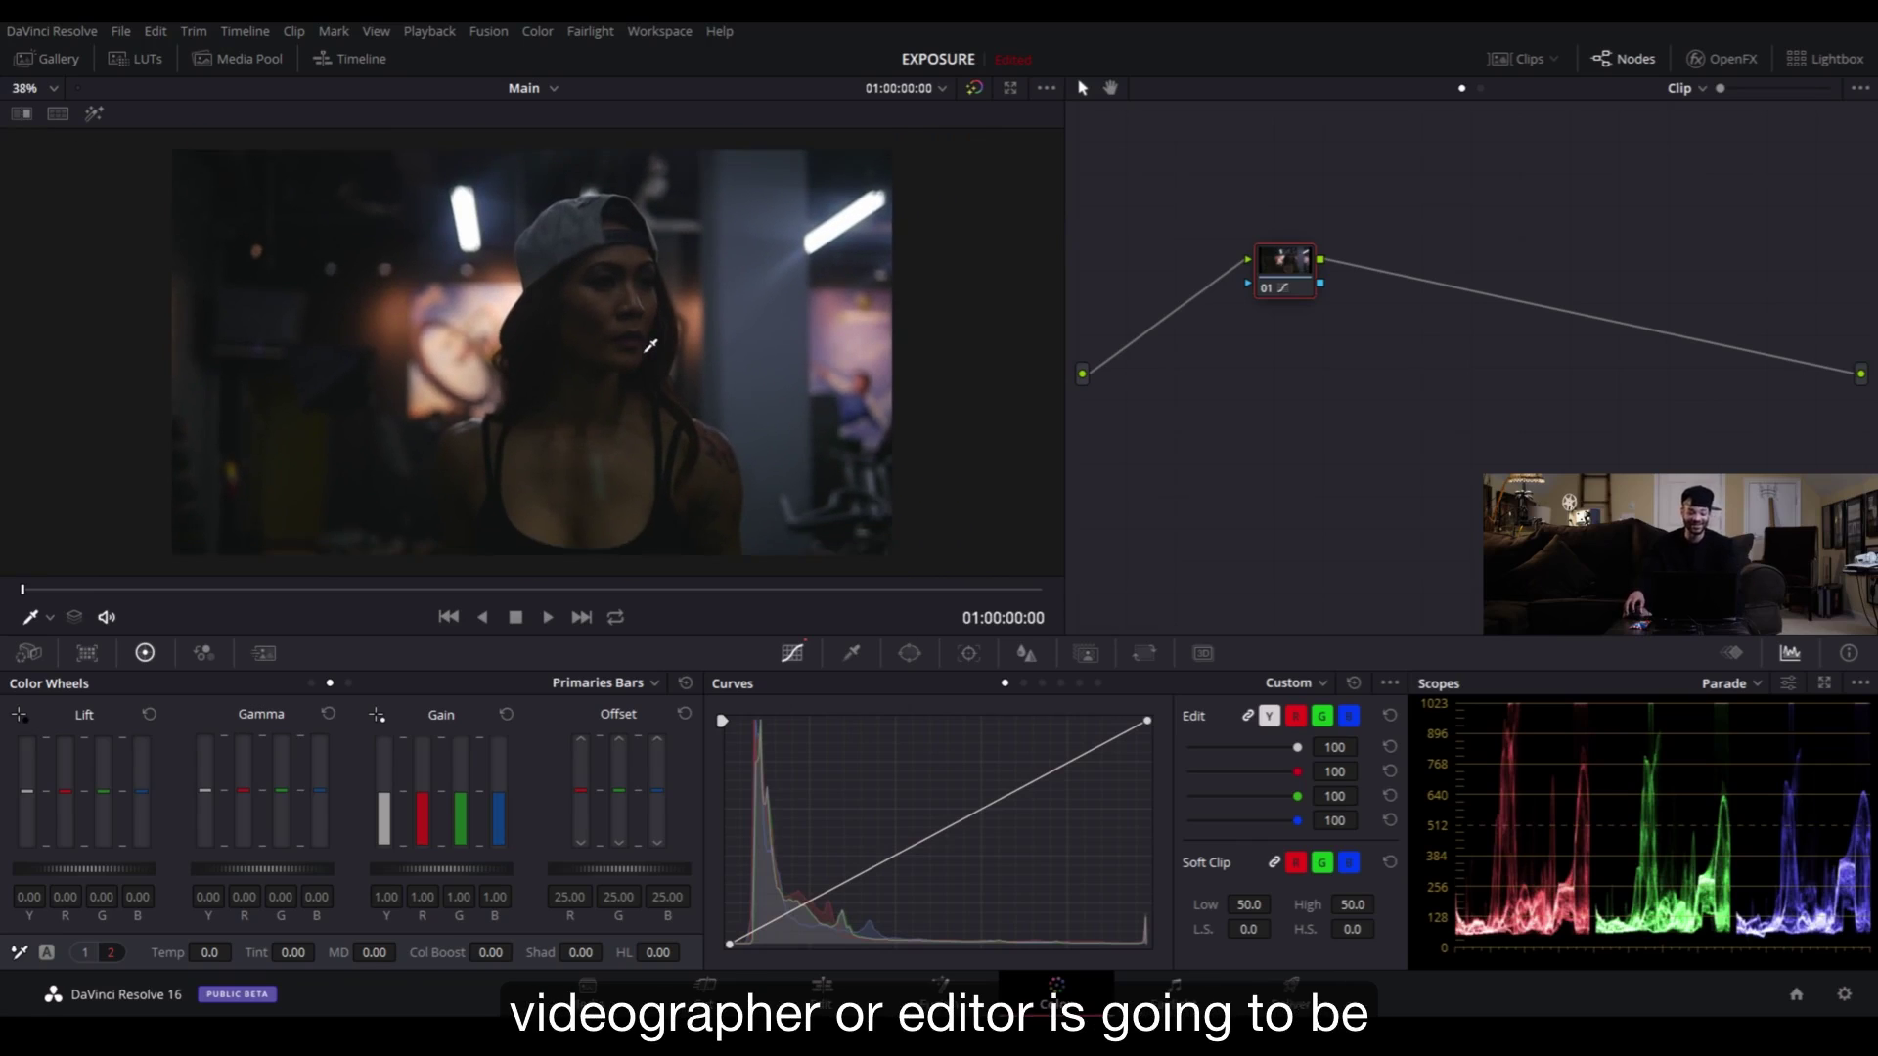
pyautogui.scroll(1, 655, 346)
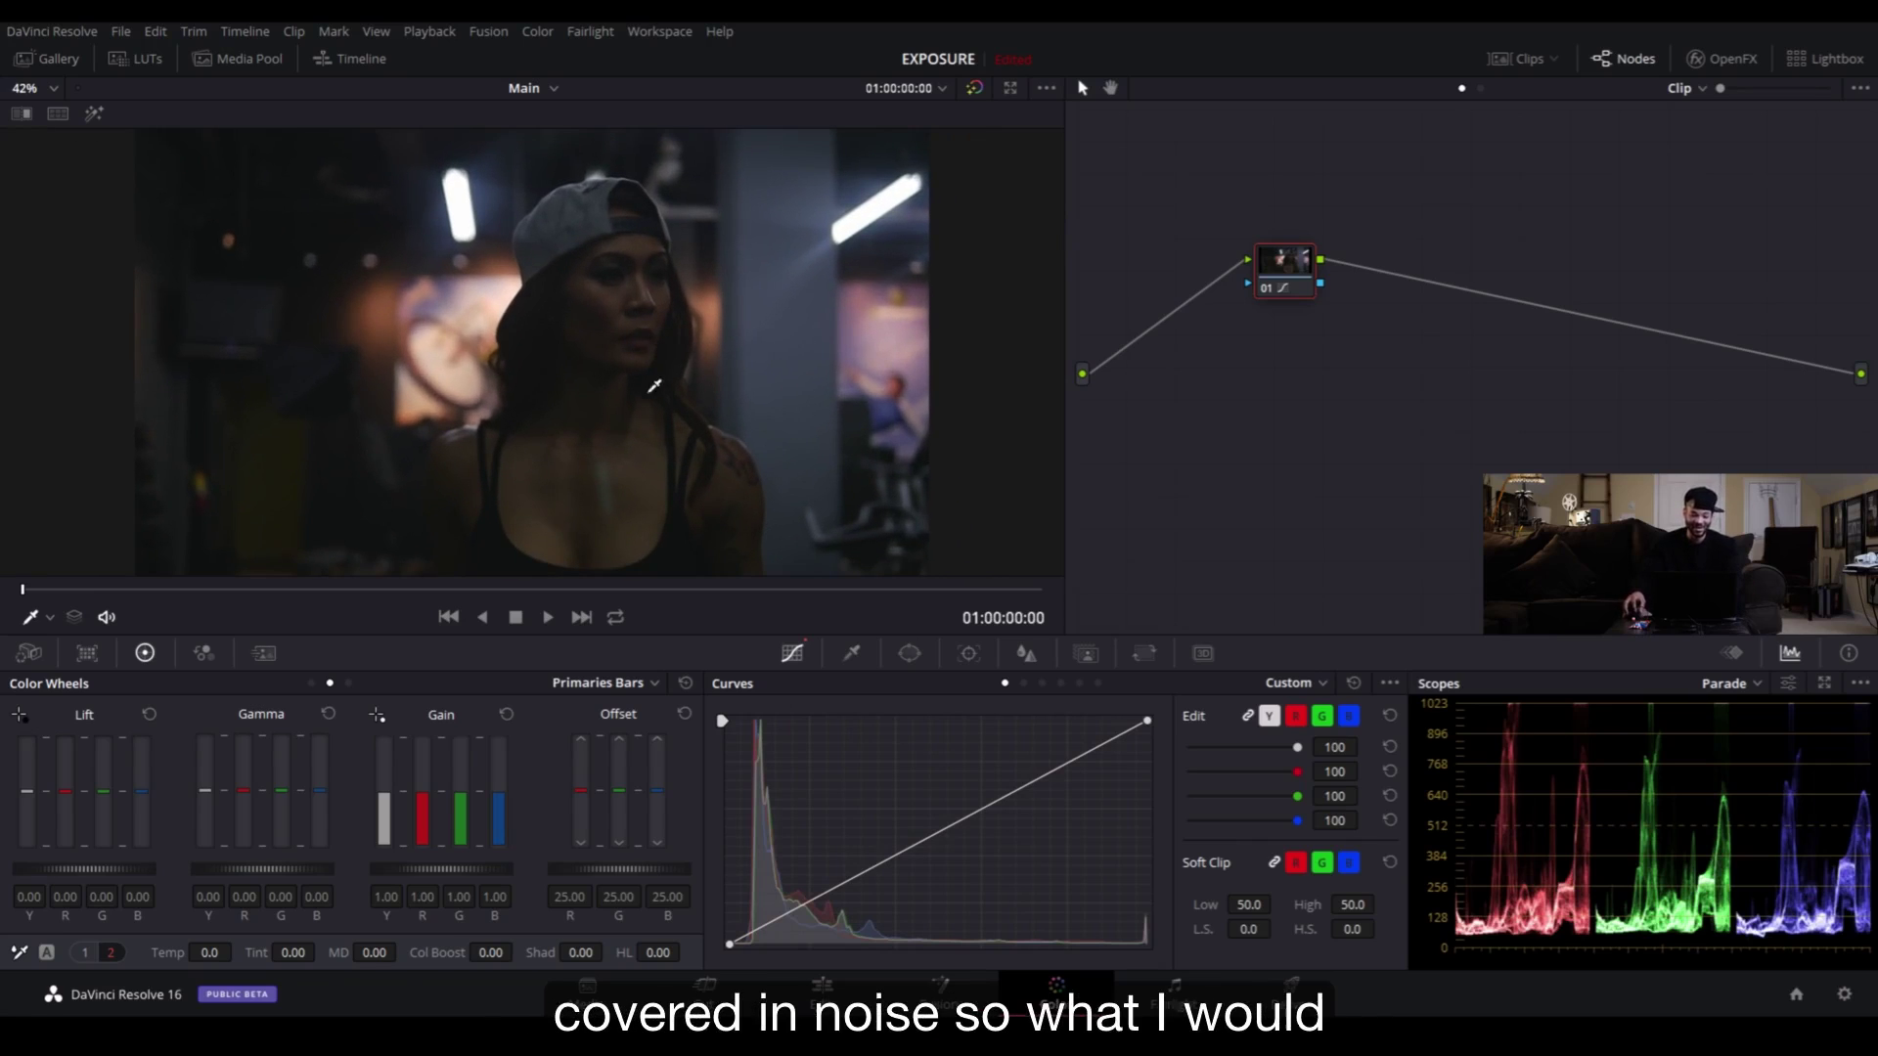
pyautogui.click(792, 909)
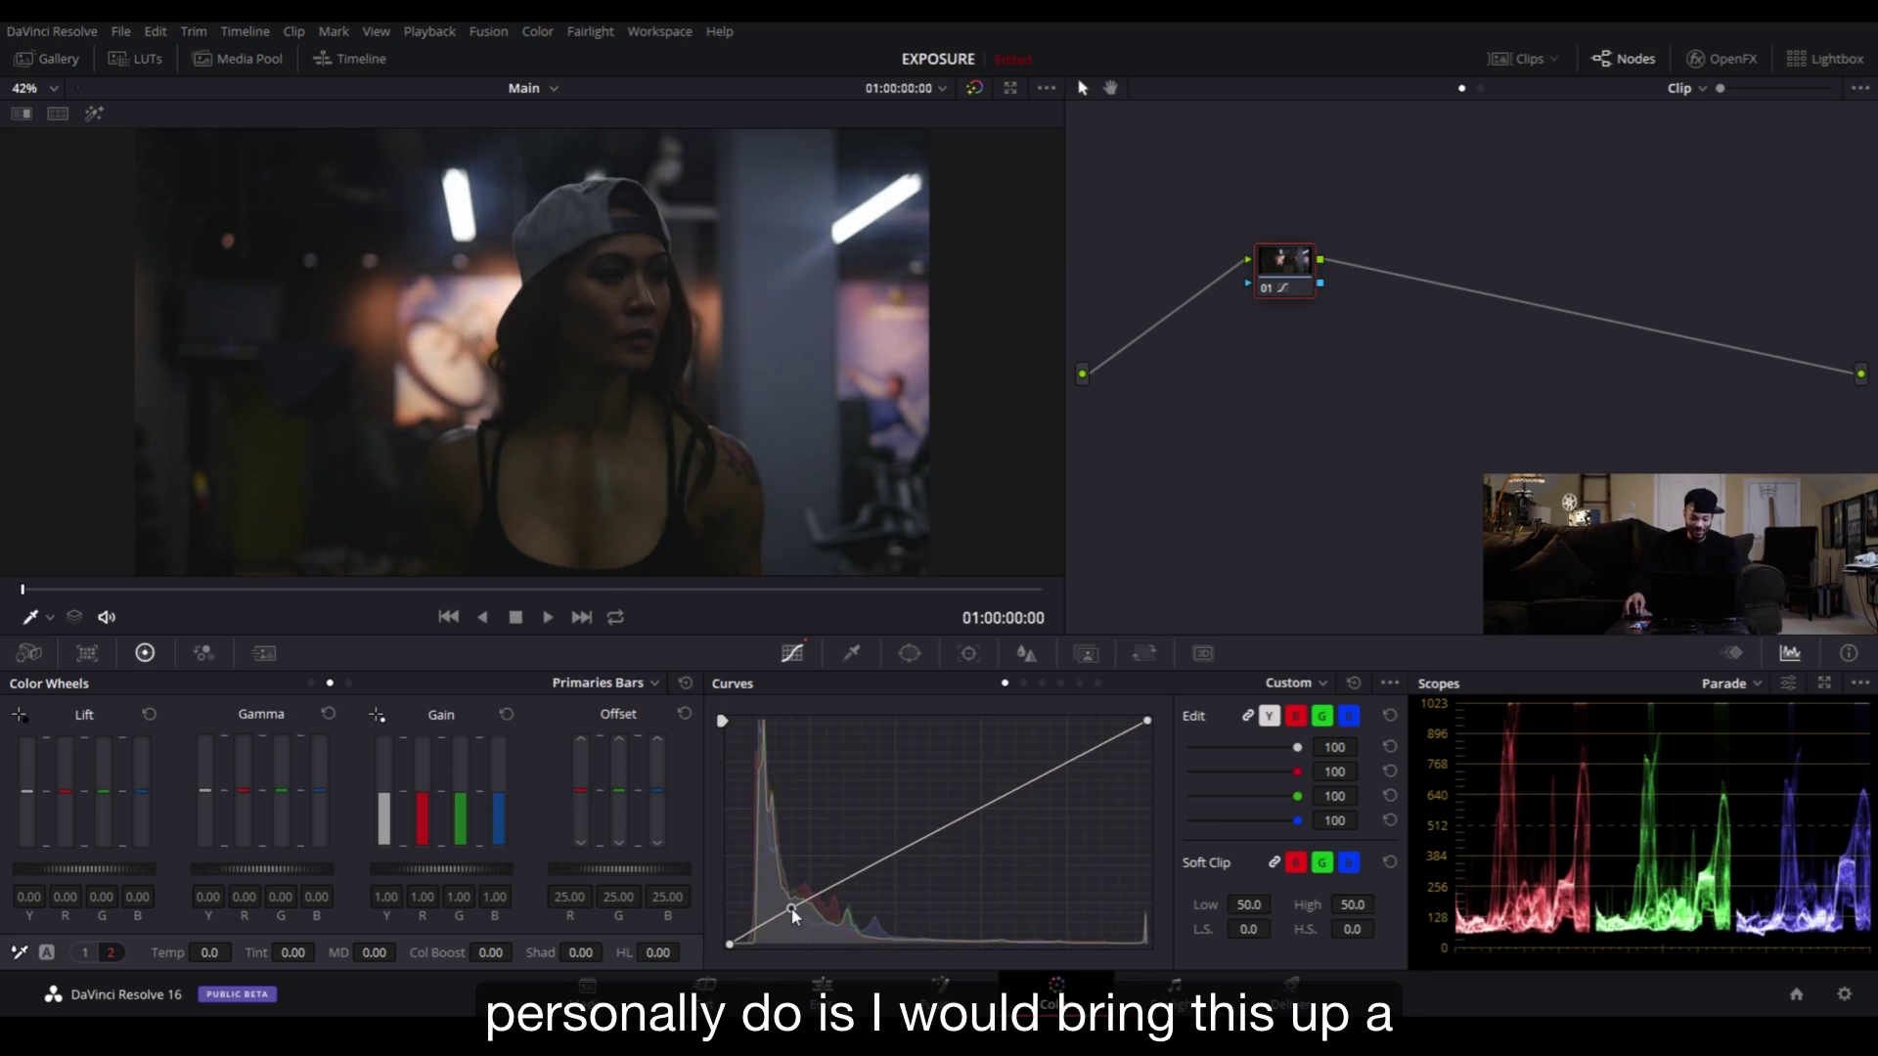
pyautogui.moveTo(792, 908); pyautogui.dragTo(798, 906)
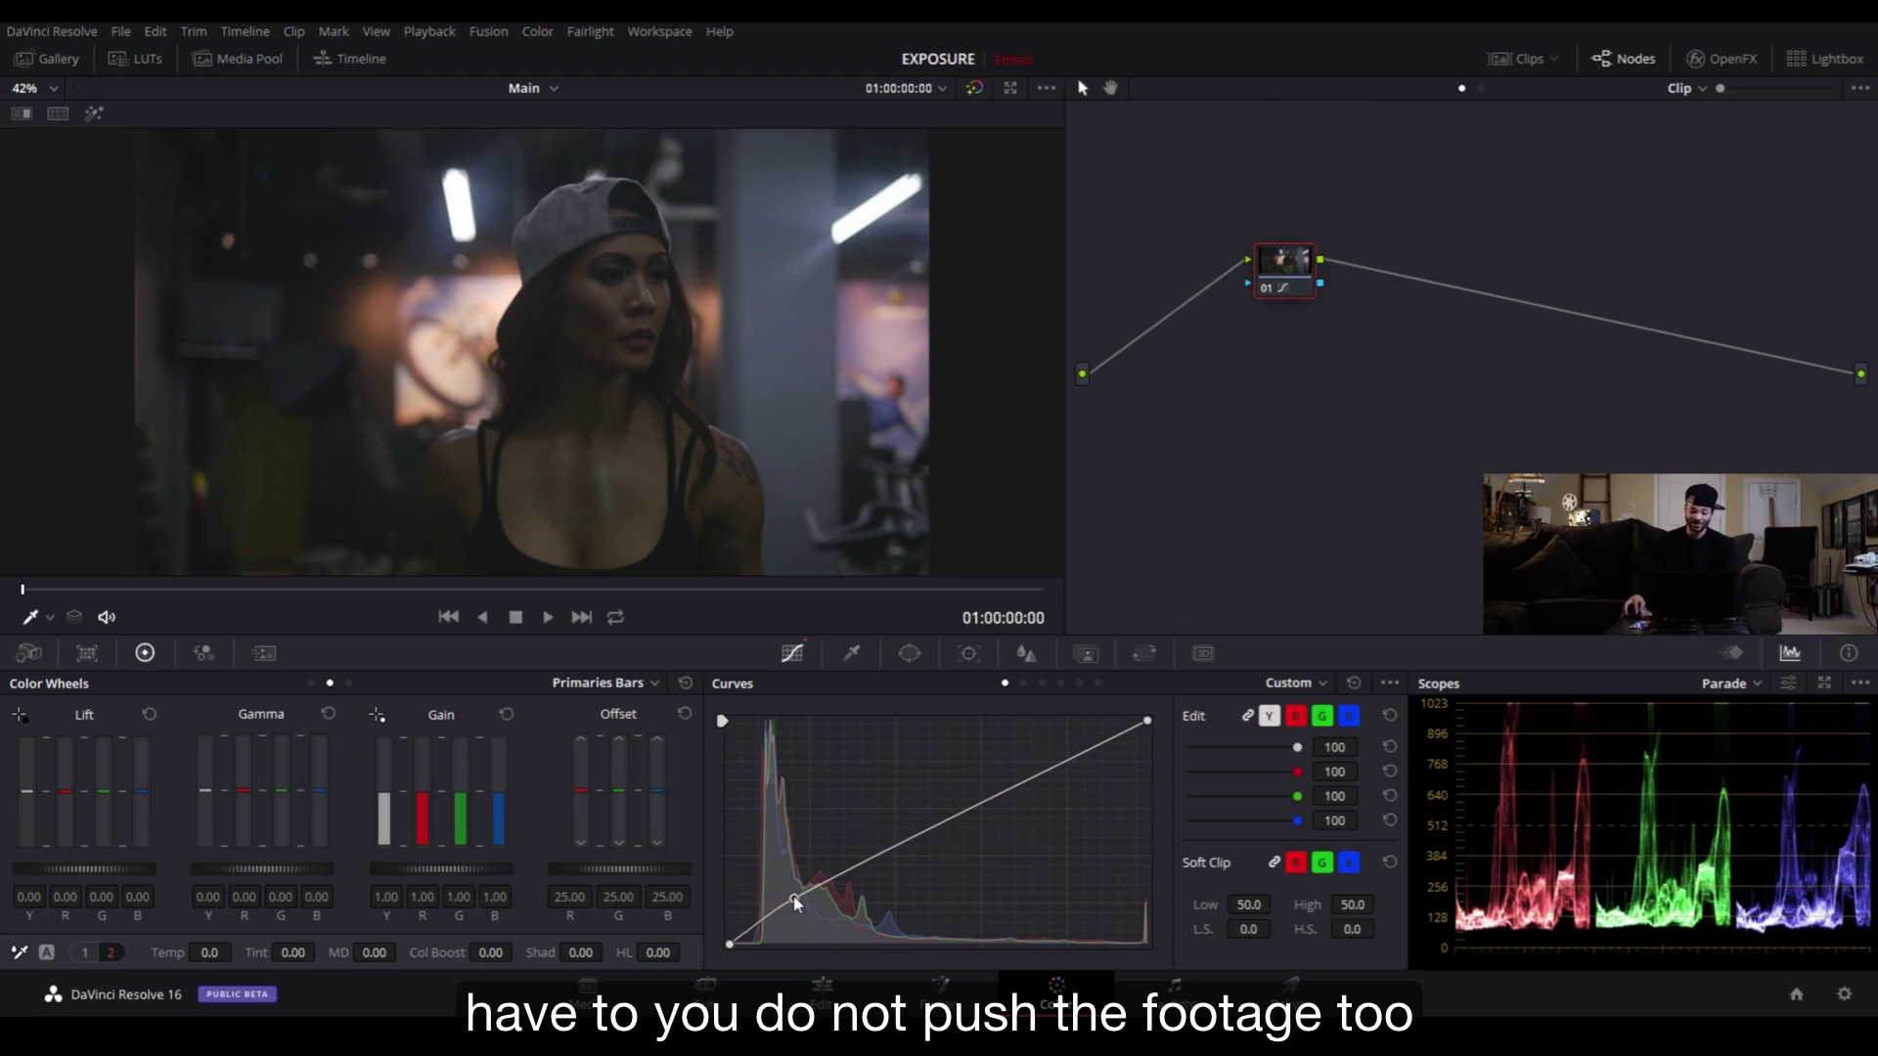
# - Try pushing the curve point far up toward the midtones to brighten the shot strongly, and delete the point
pyautogui.moveTo(796, 903); pyautogui.dragTo(860, 835)
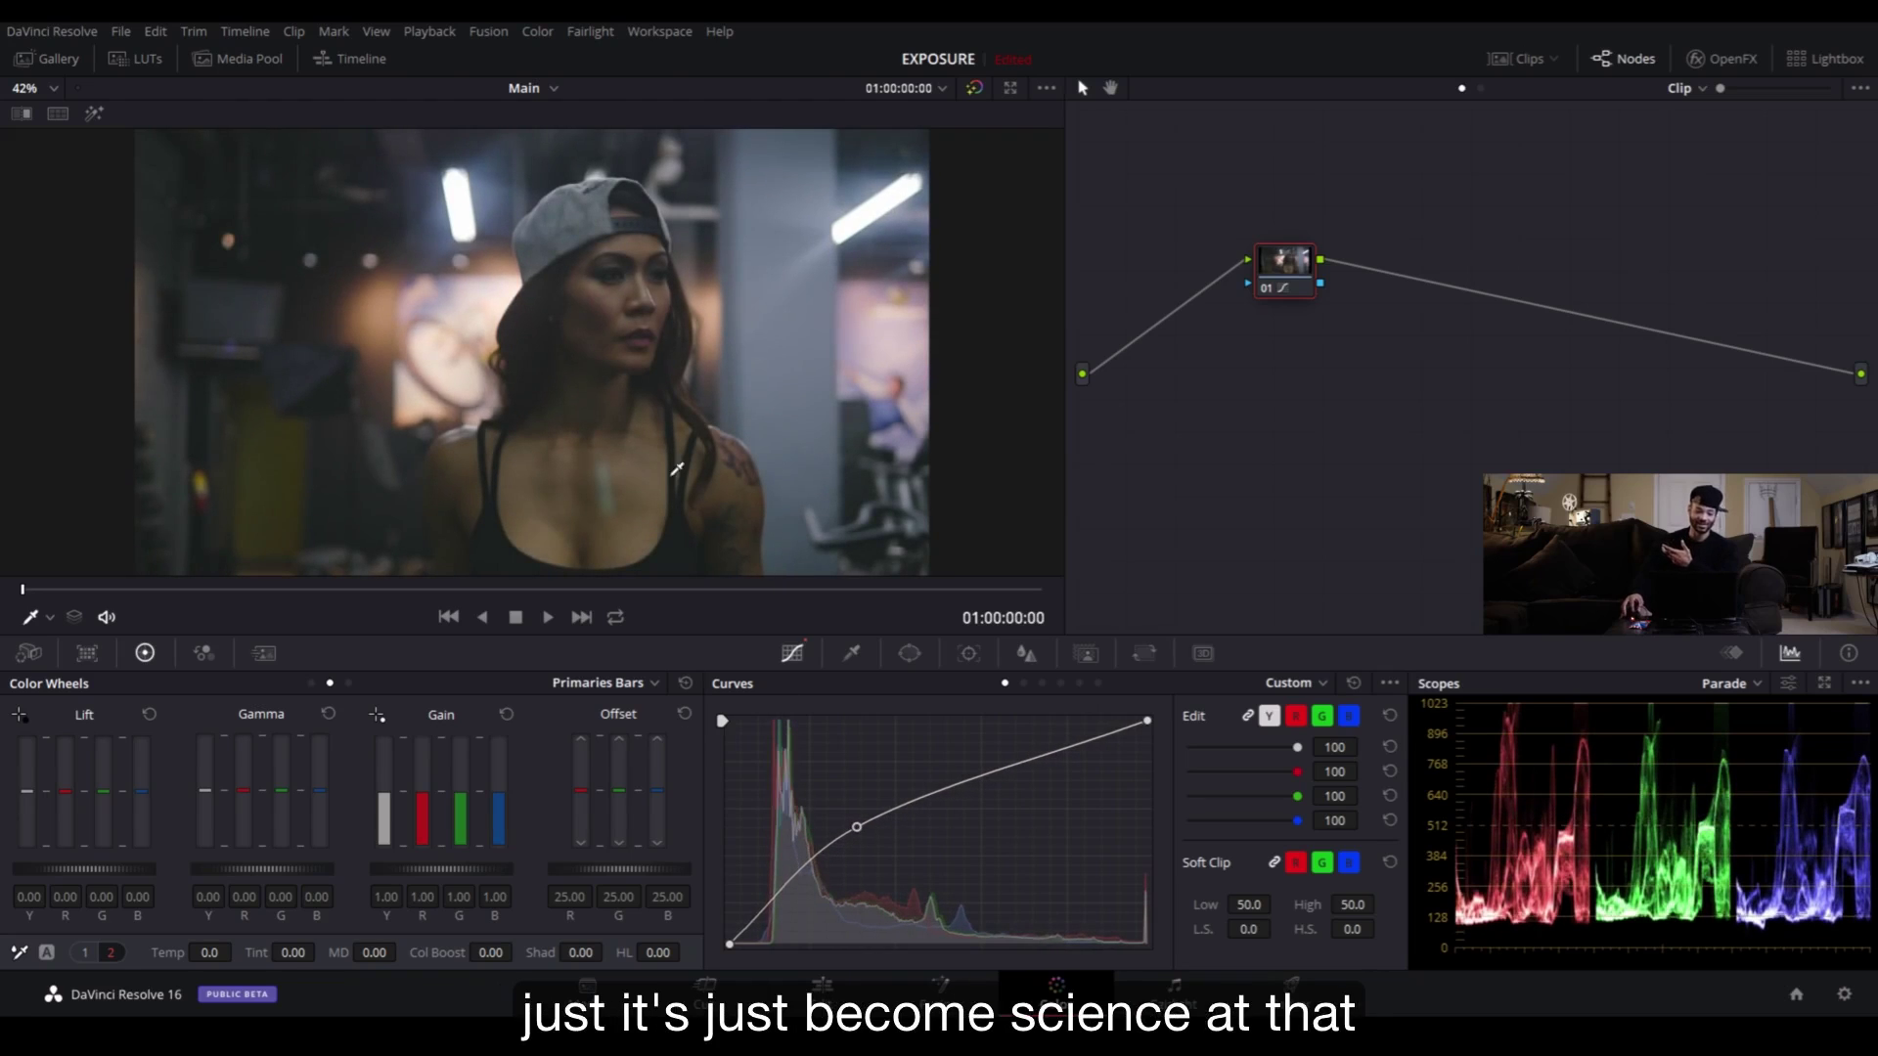
pyautogui.scroll(2, 643, 389)
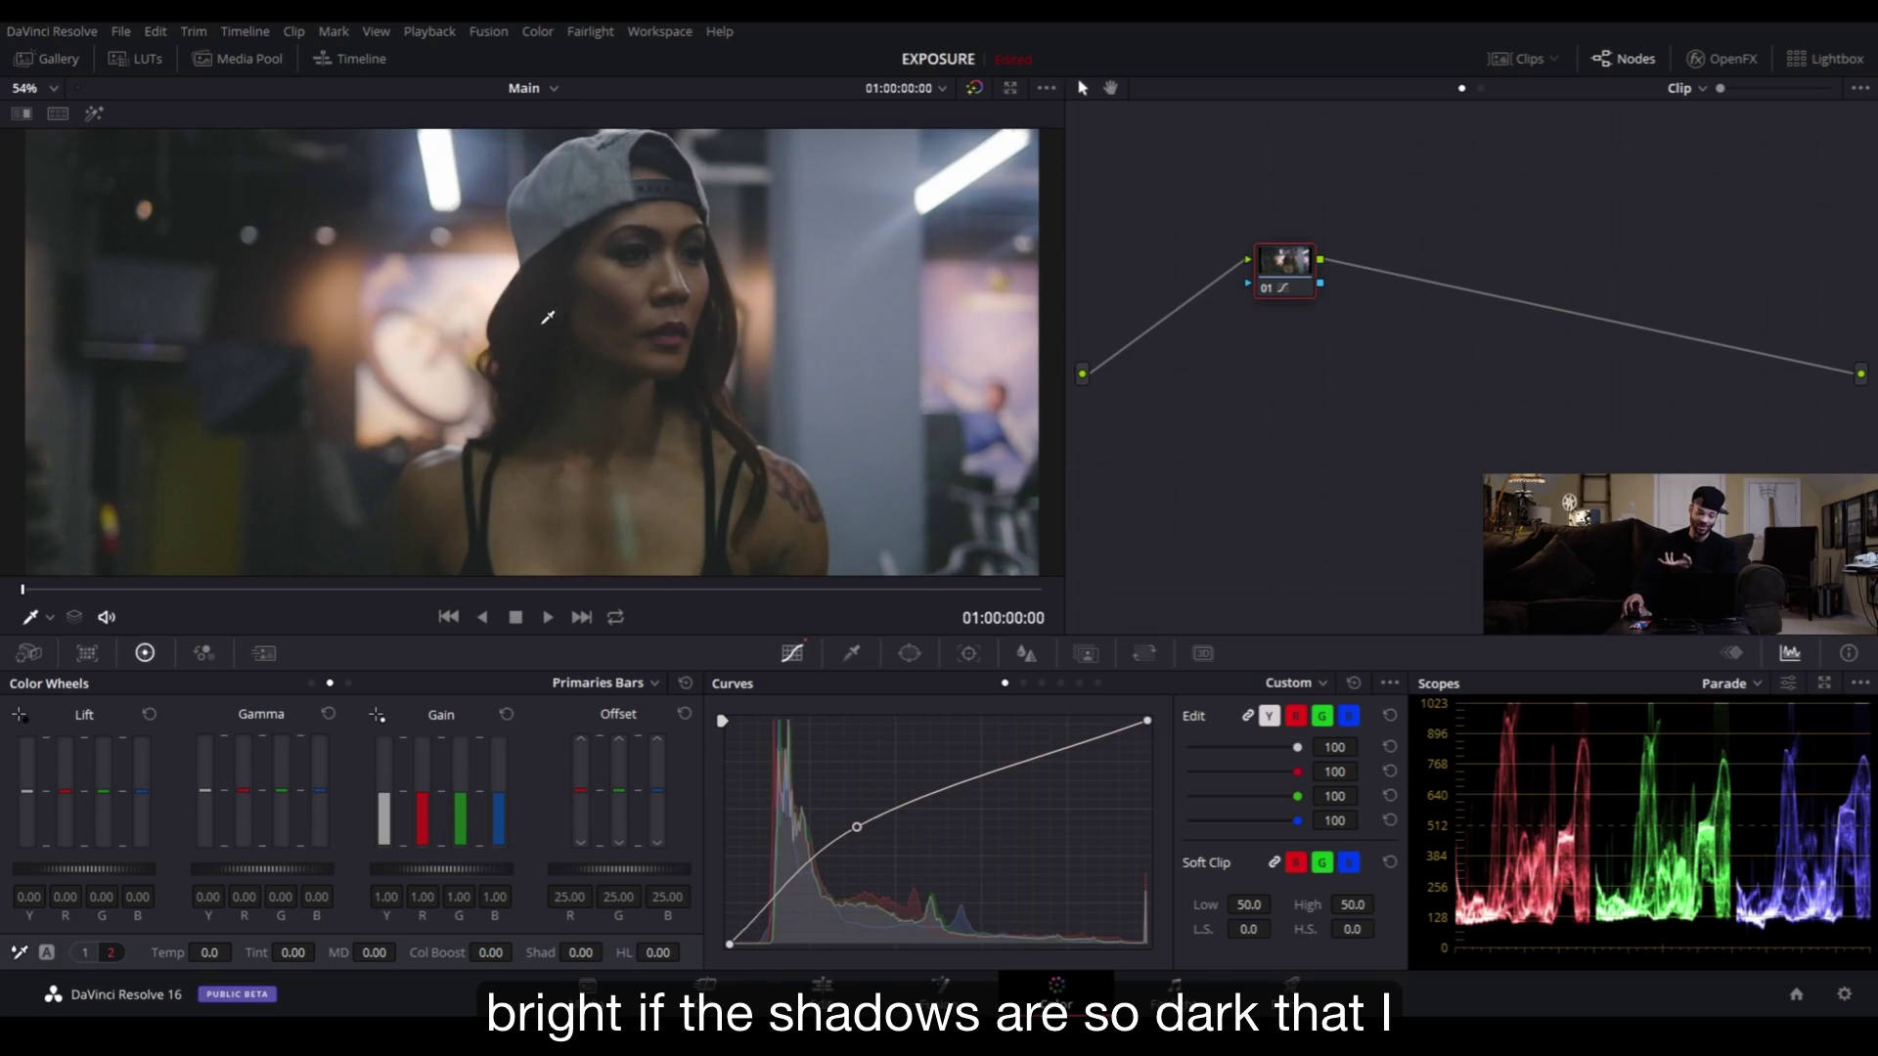
pyautogui.scroll(1, 579, 323)
pyautogui.scroll(-3, 654, 377)
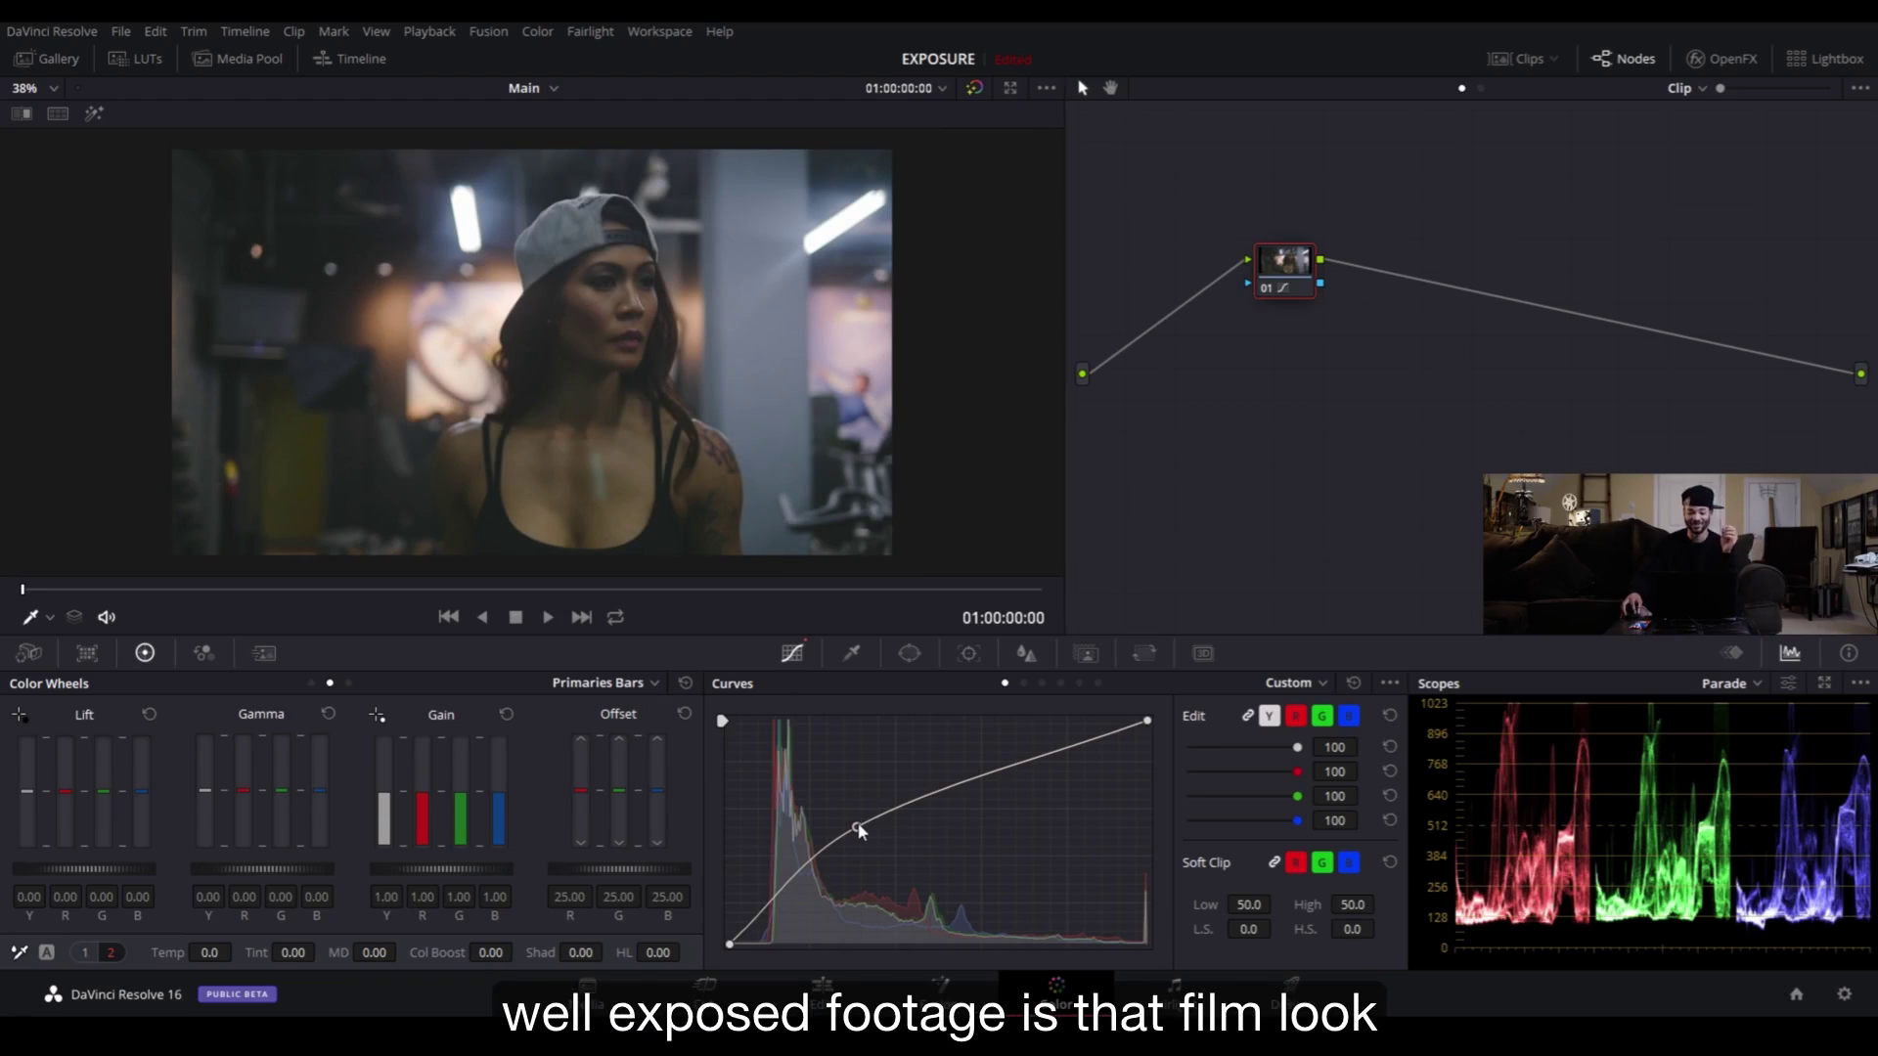
pyautogui.moveTo(858, 830); pyautogui.dragTo(859, 842)
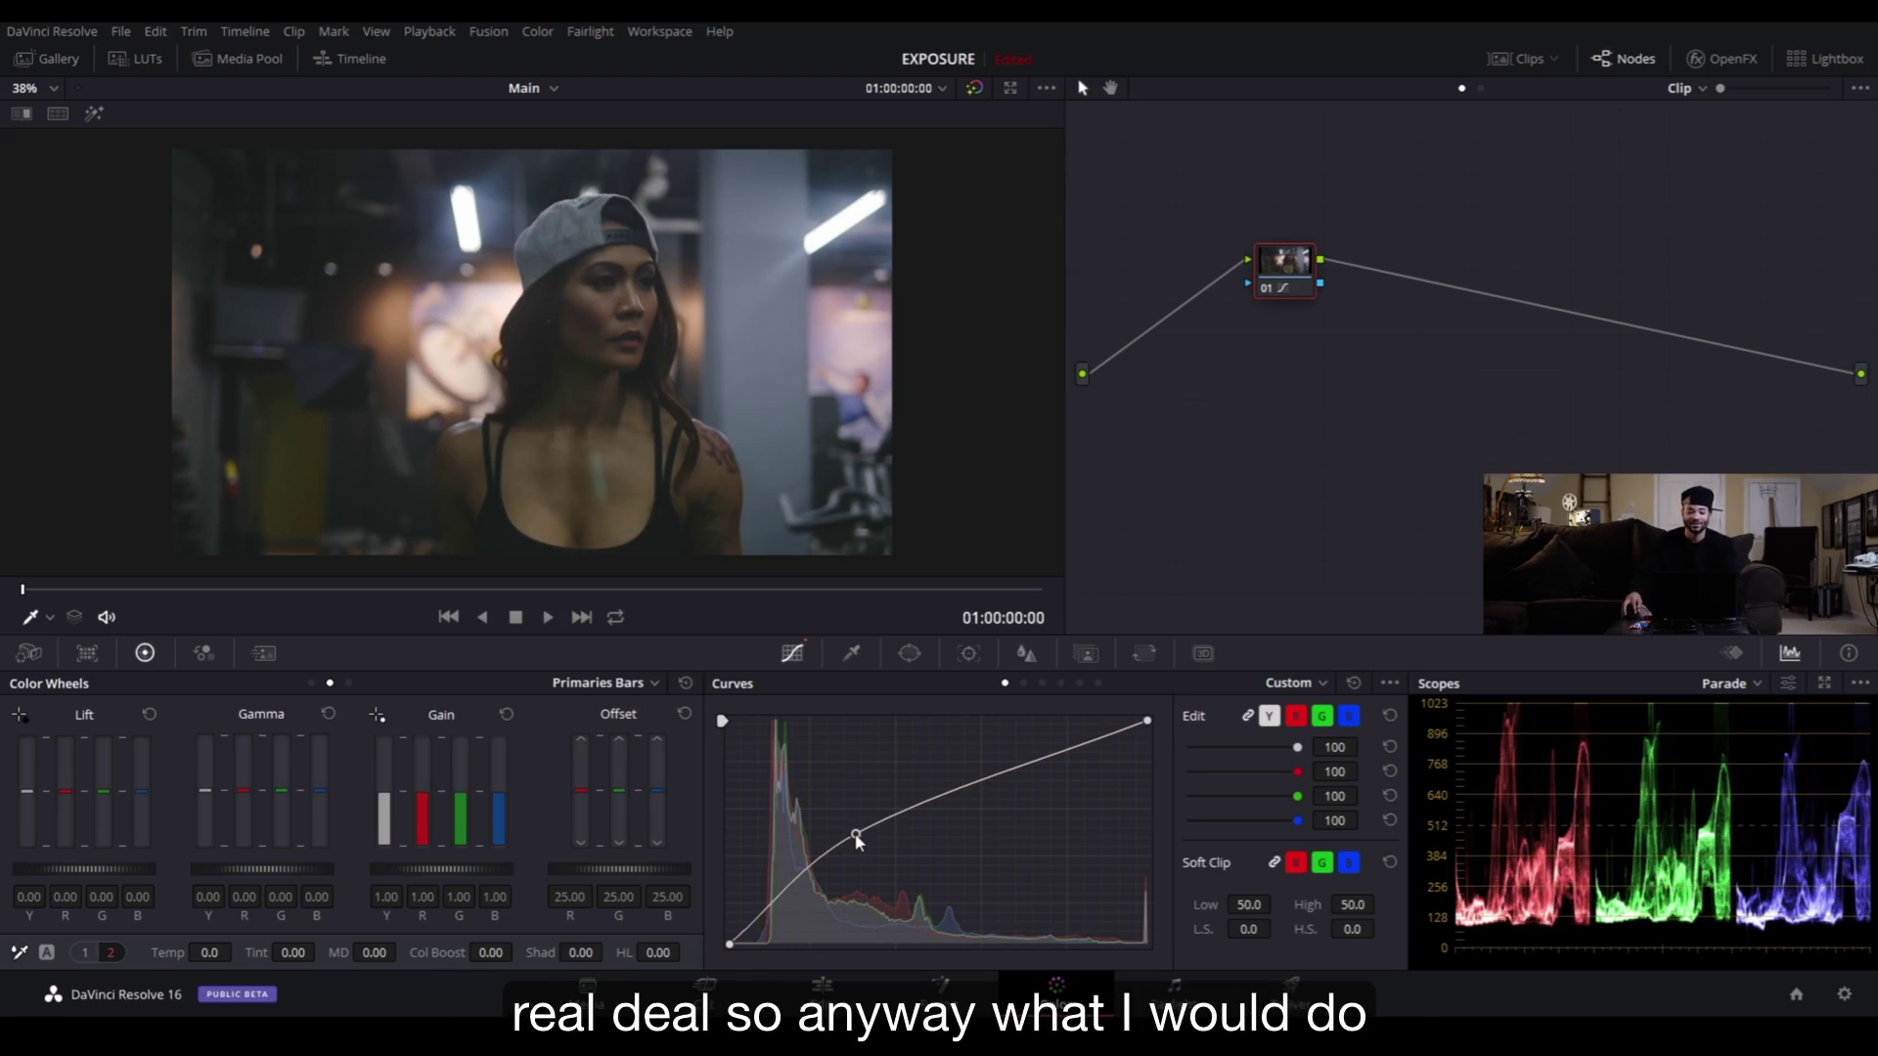
pyautogui.rightClick(856, 836)
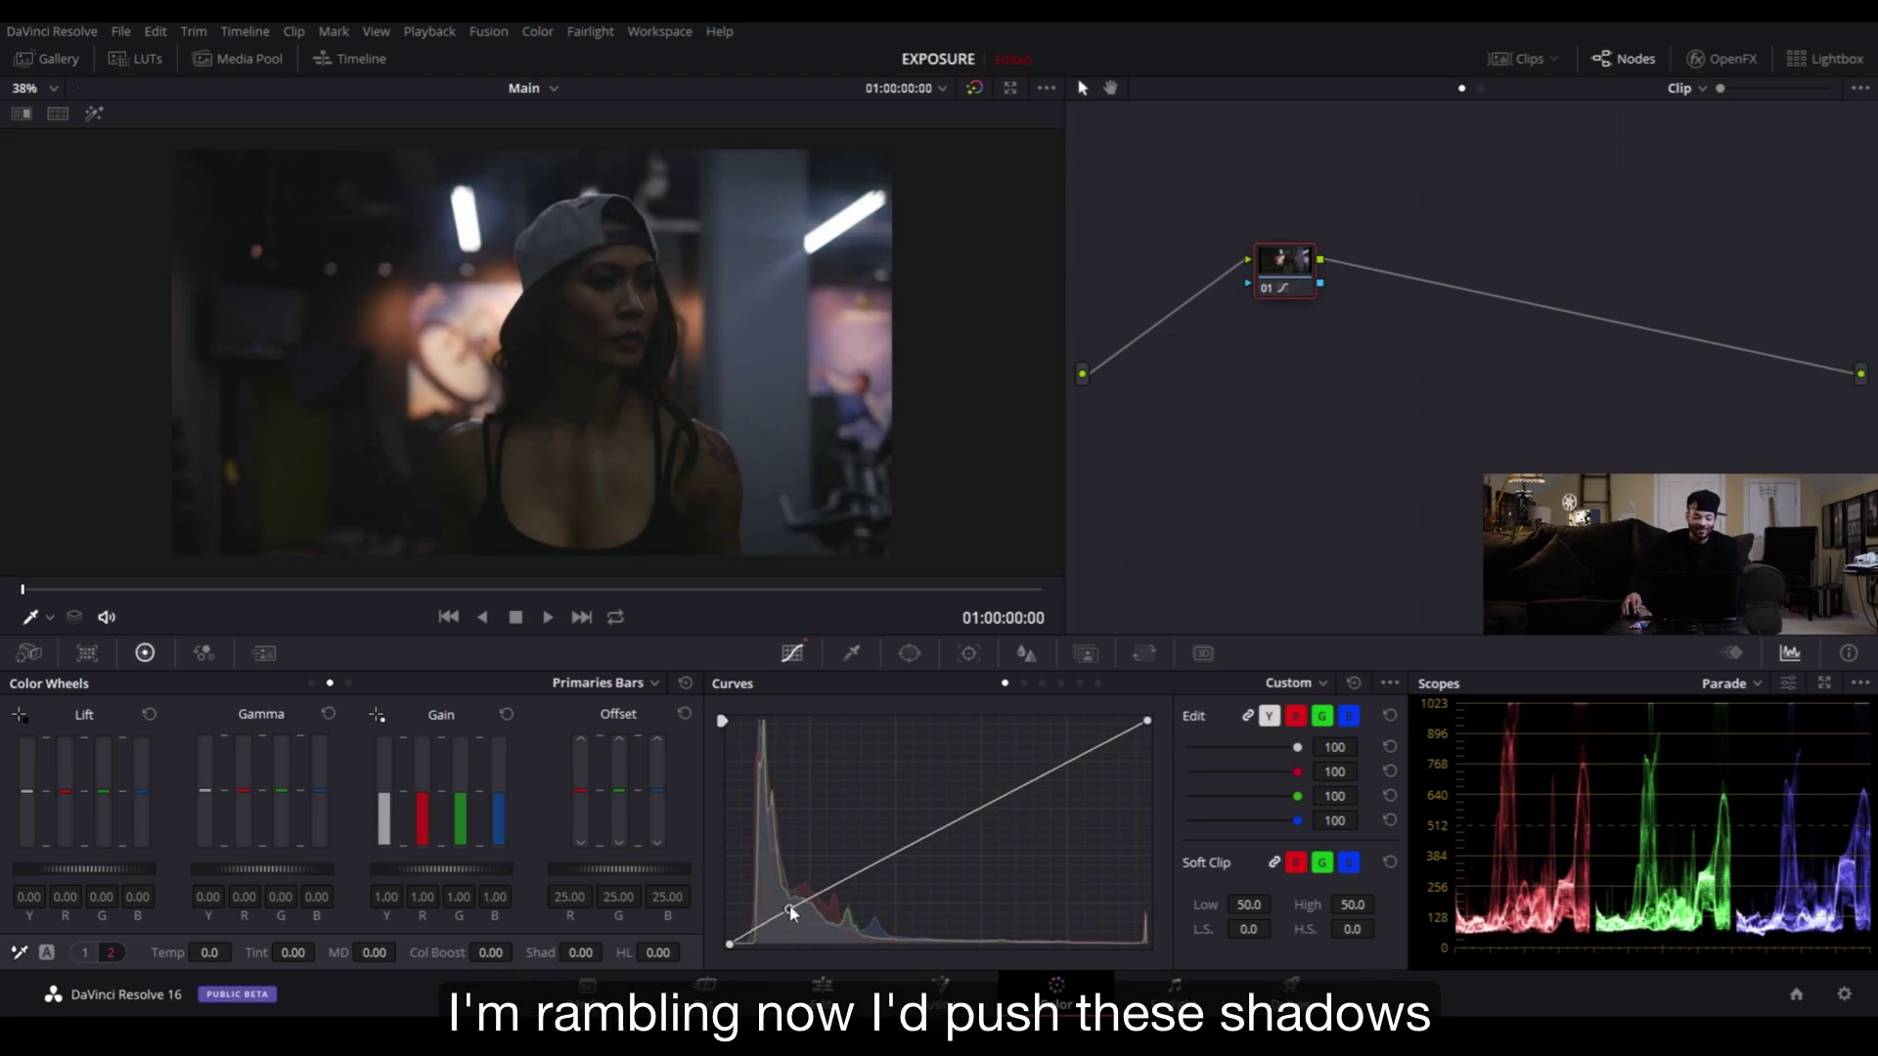
# - Raise the shadows moderately with a low point on node 01's custom curve, and add a serial node after it
pyautogui.moveTo(790, 916); pyautogui.dragTo(800, 888)
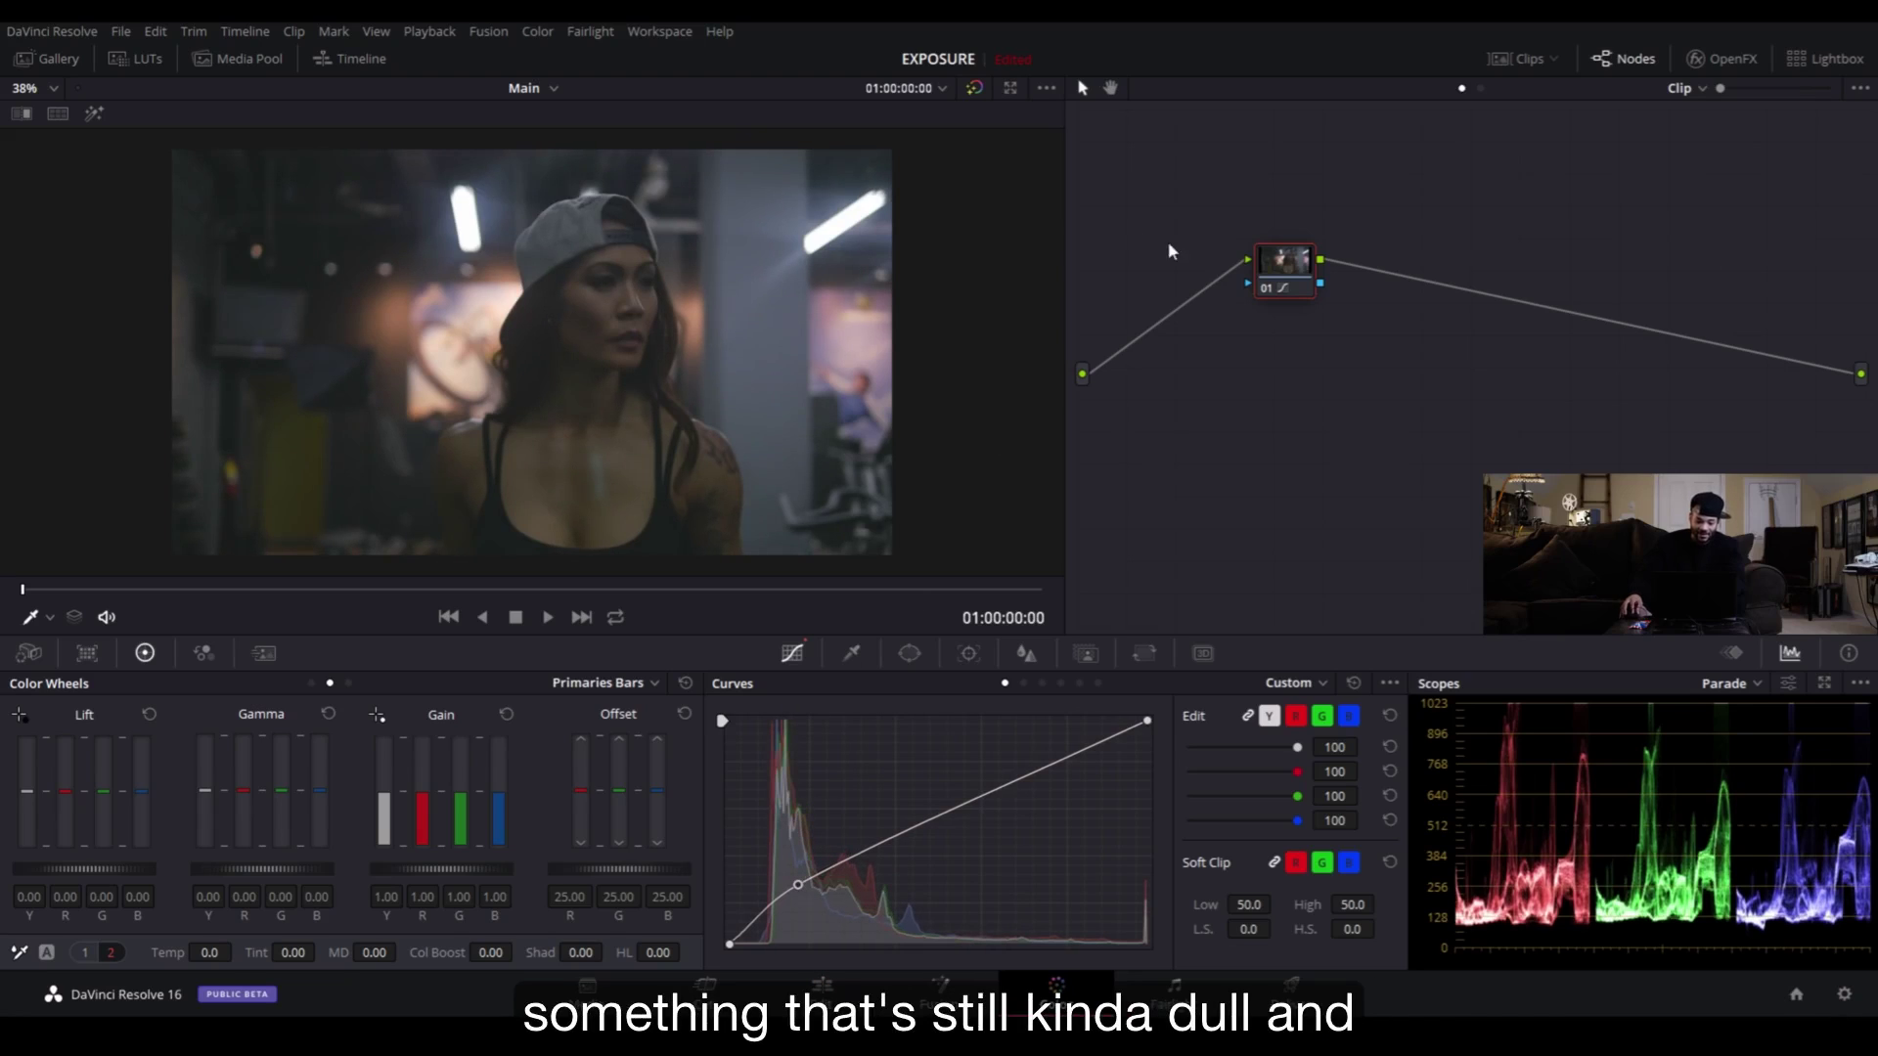
pyautogui.moveTo(1293, 269); pyautogui.dragTo(1201, 357)
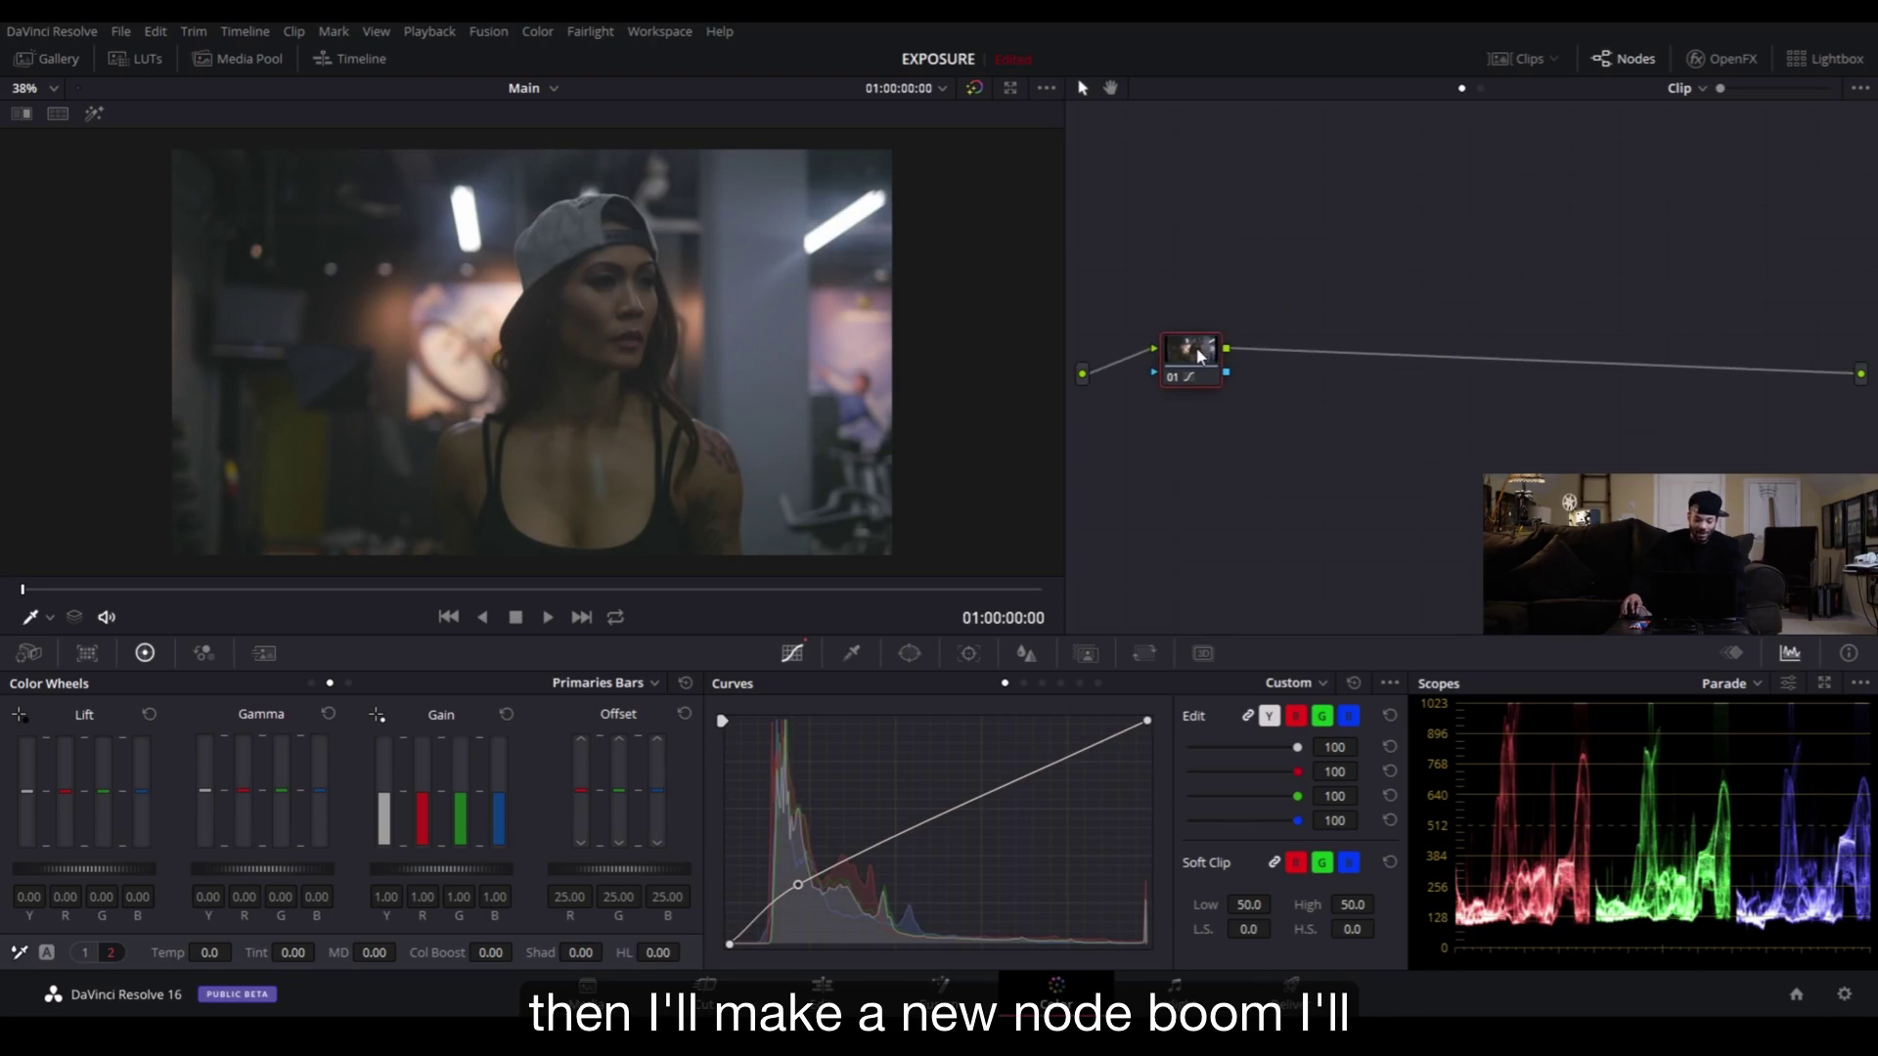
pyautogui.hotkey('alt', 's')
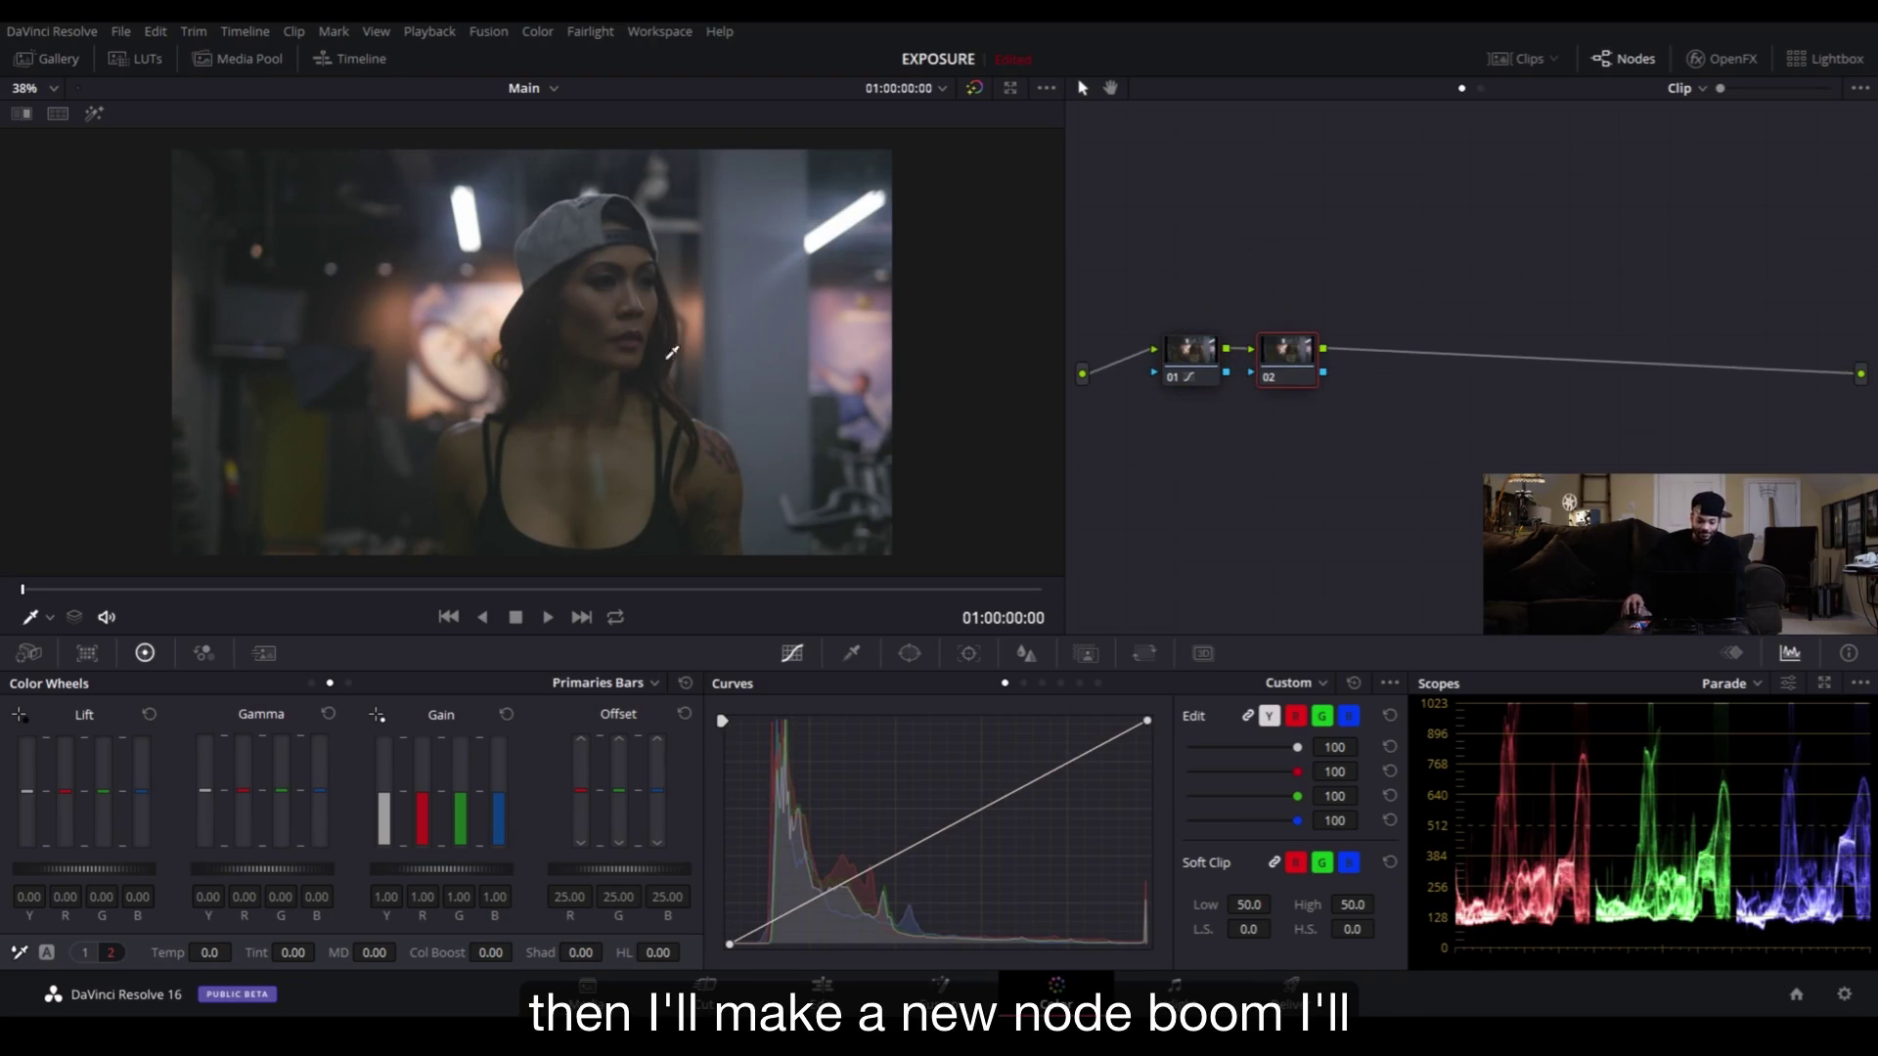
# - Sample the woman's cheek in the viewer to anchor its tone on node 02's curve, with the viewer in Qualifier mode
pyautogui.scroll(3, 637, 277)
pyautogui.scroll(3, 685, 288)
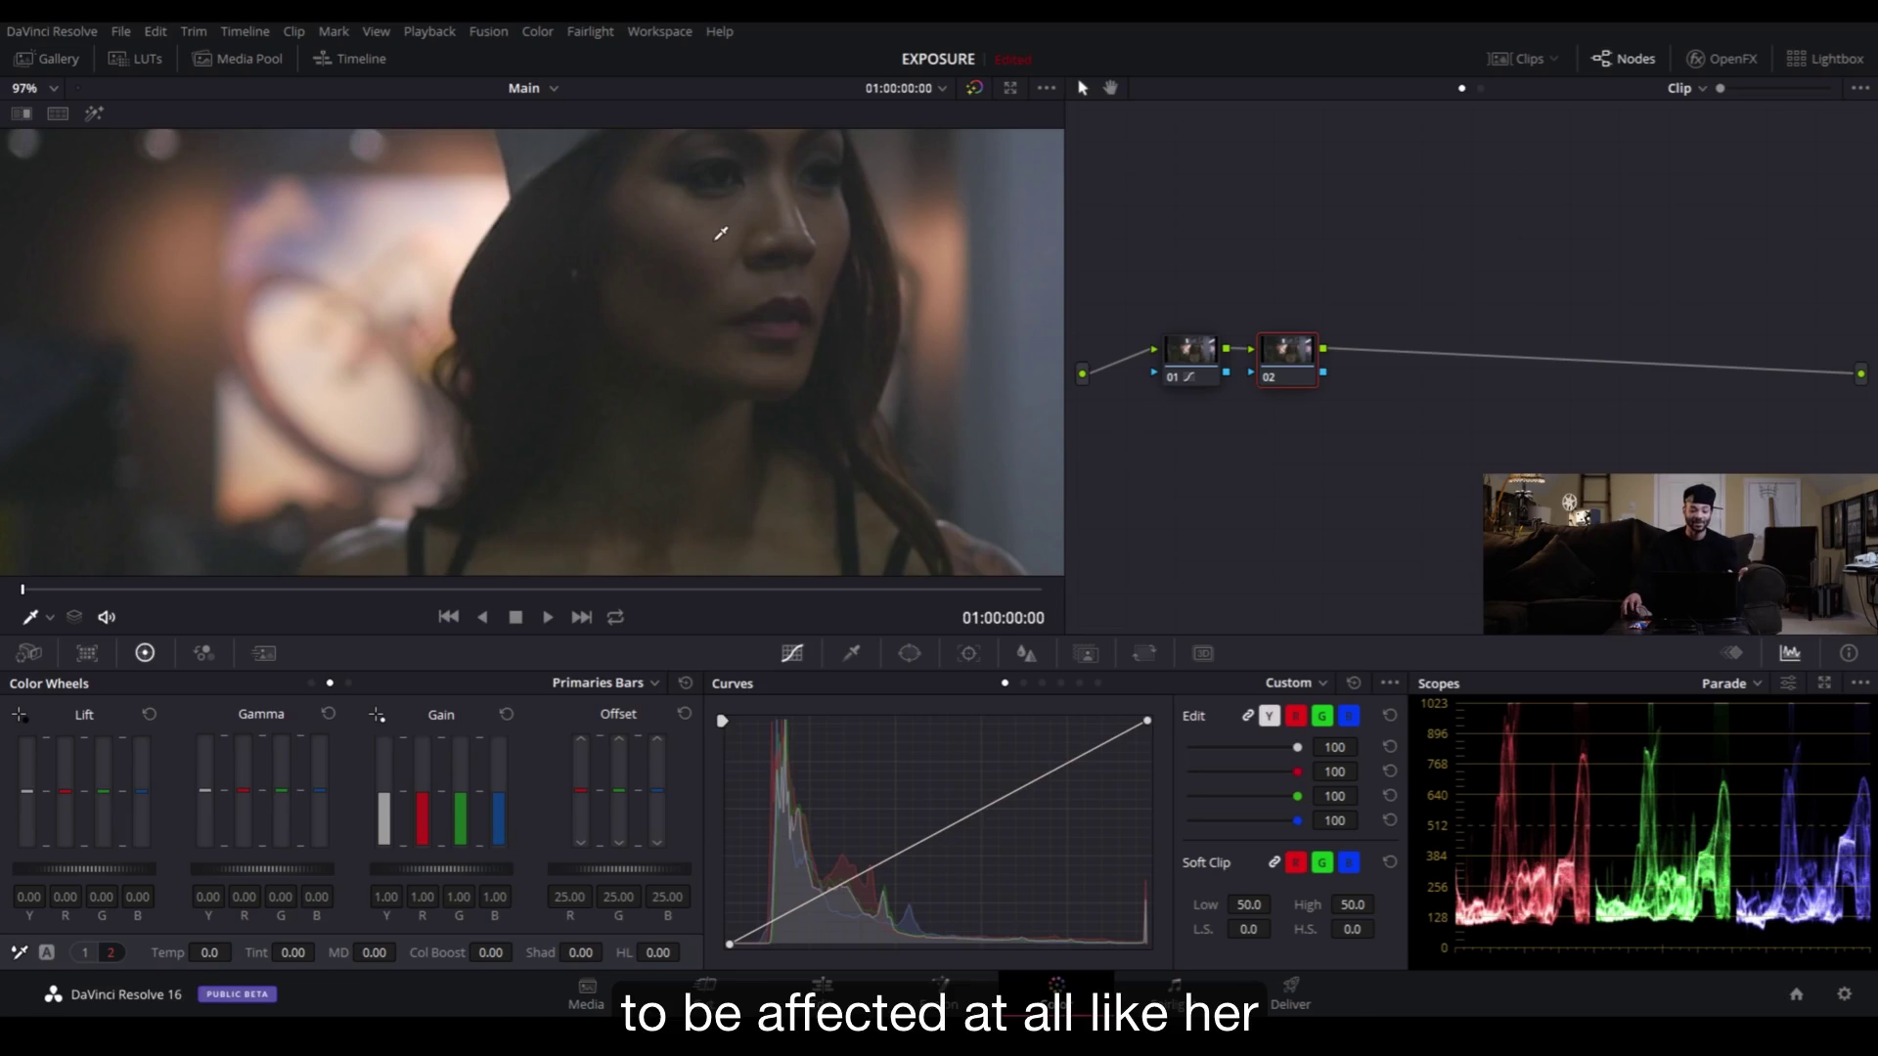
pyautogui.click(717, 229)
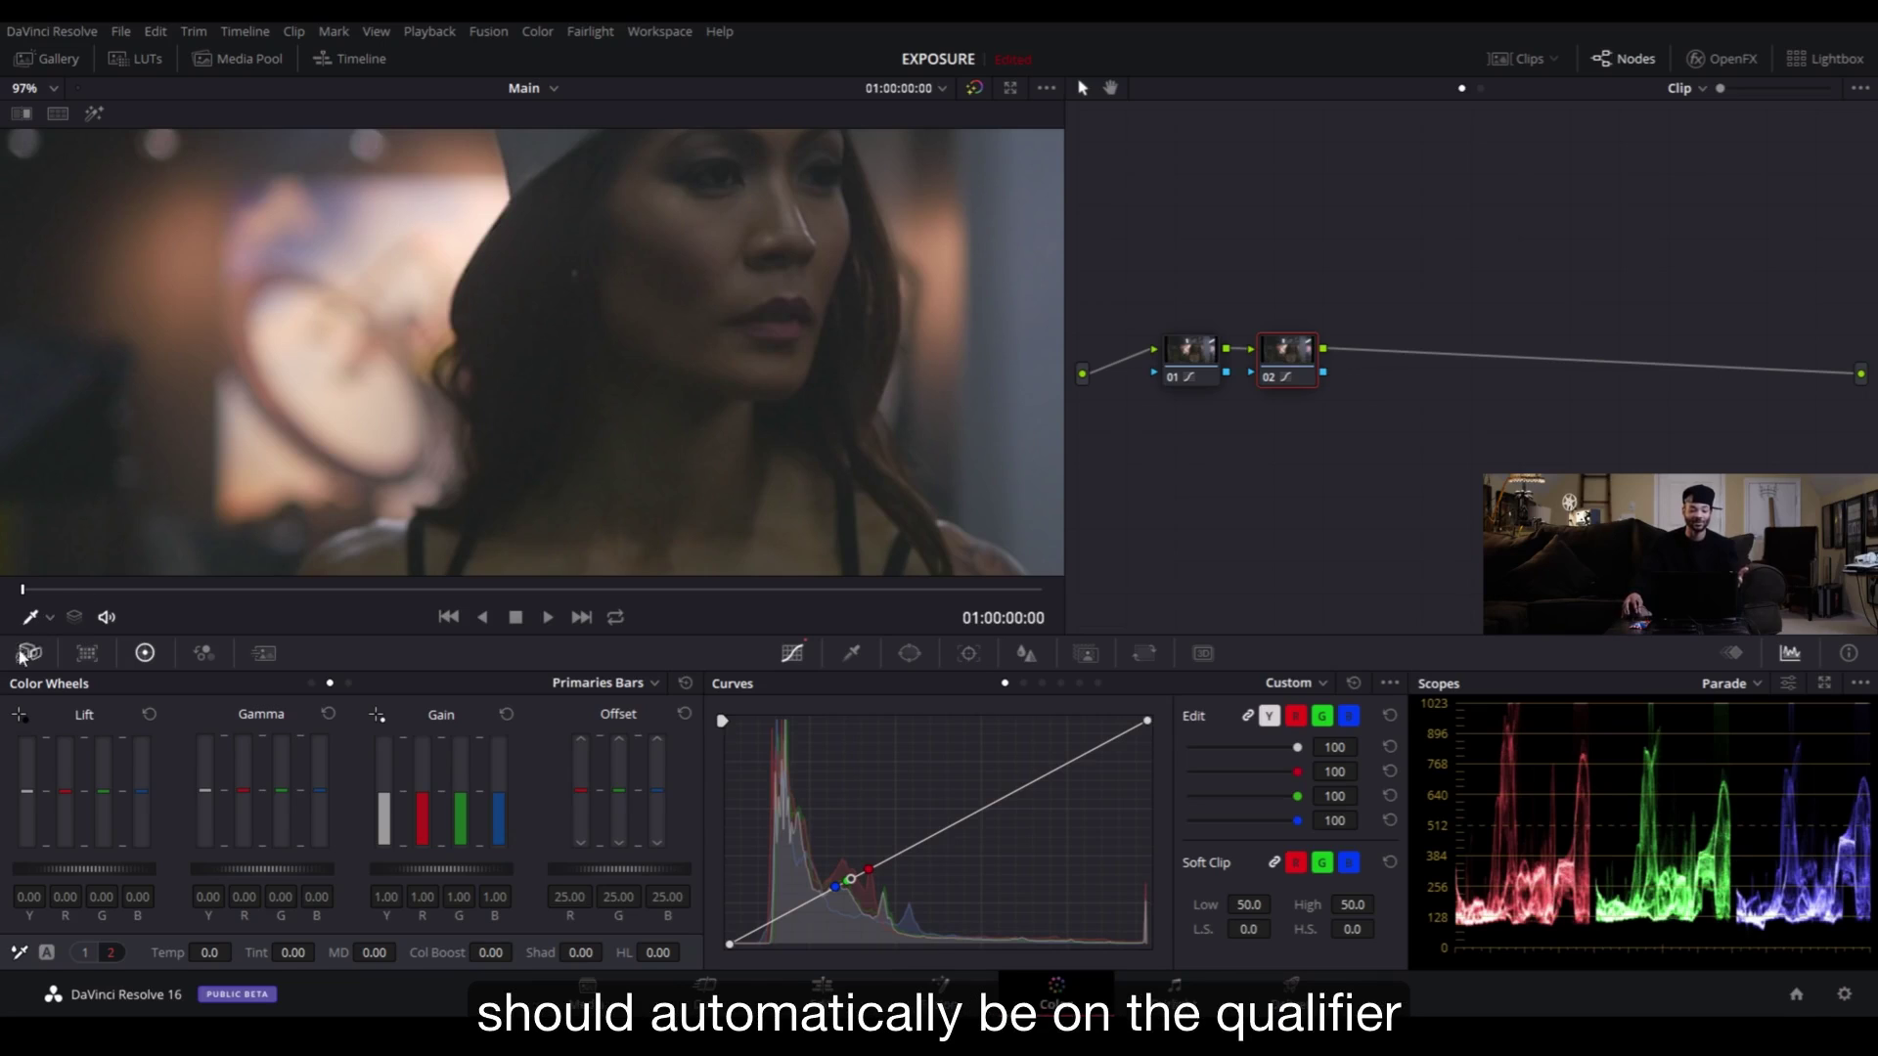
pyautogui.click(46, 617)
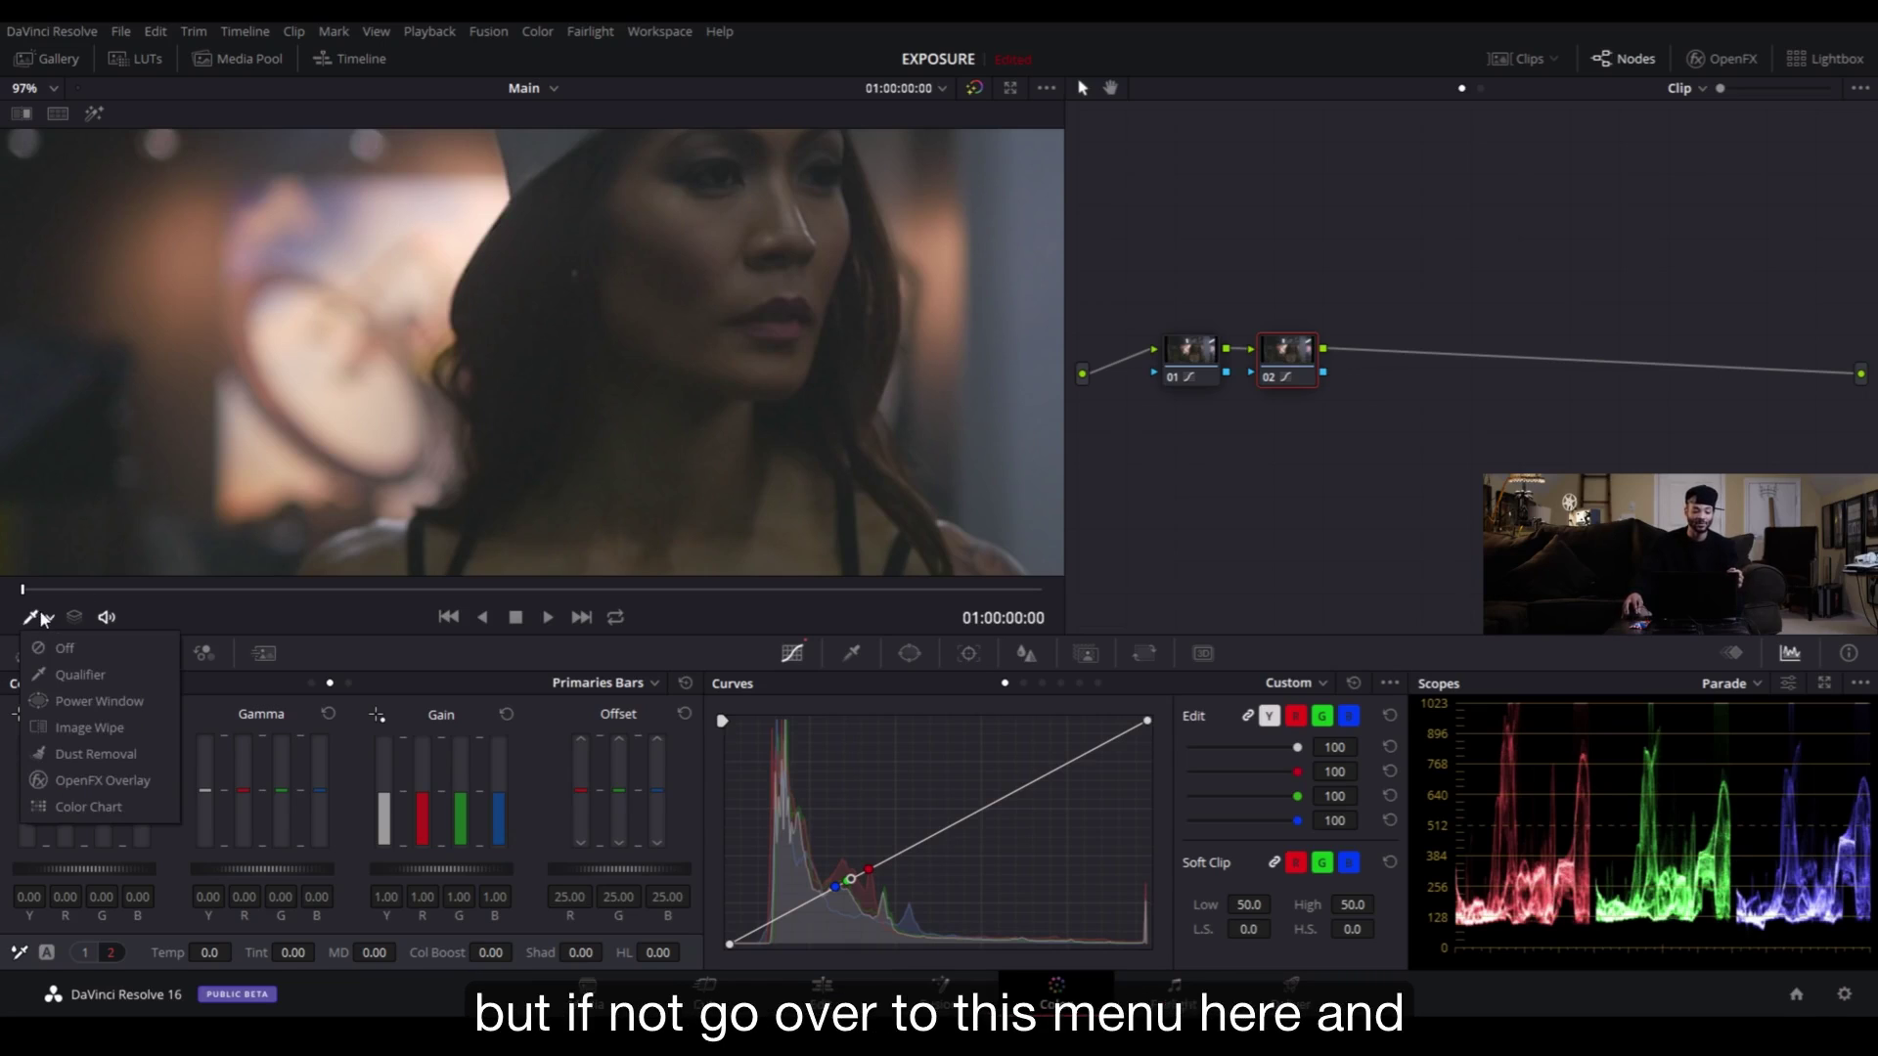
pyautogui.click(67, 674)
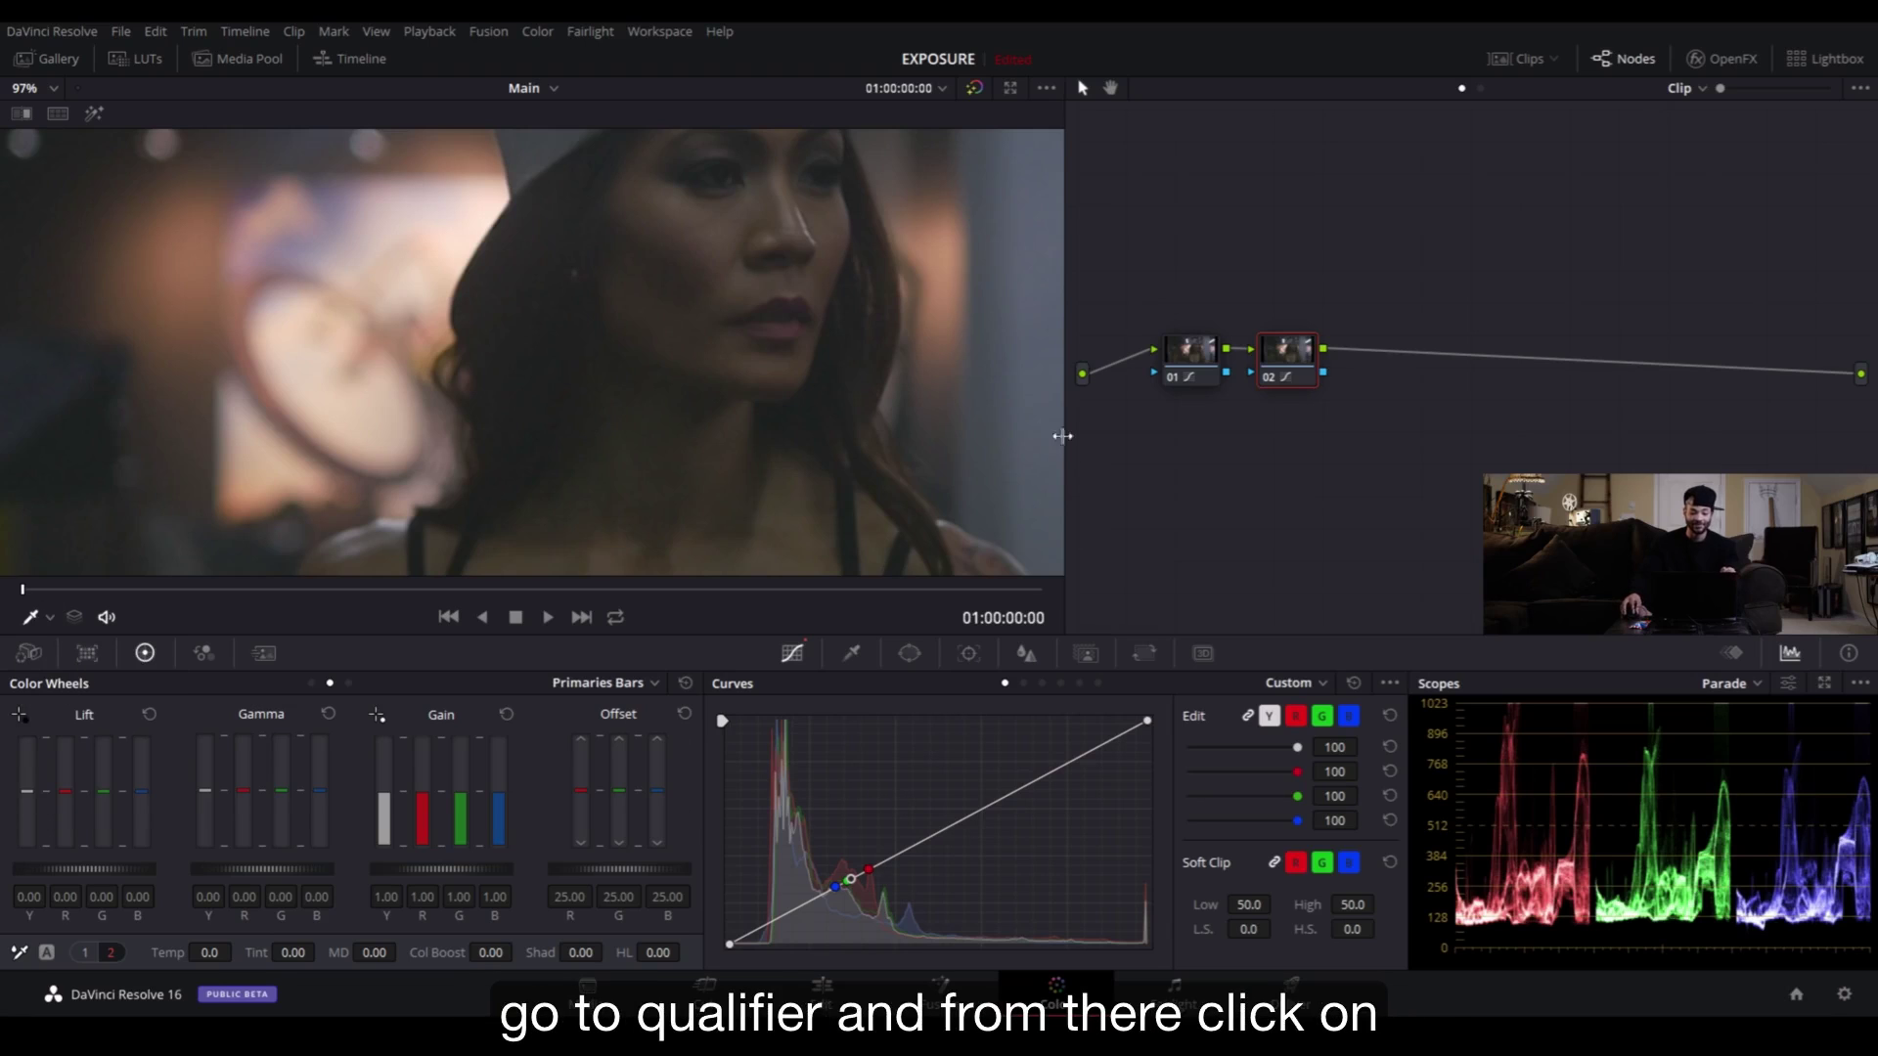
# - Move the black point of node 02's custom curve slightly inward along the baseline to deepen the shadows below the anchored skin tone
pyautogui.scroll(-4, 870, 419)
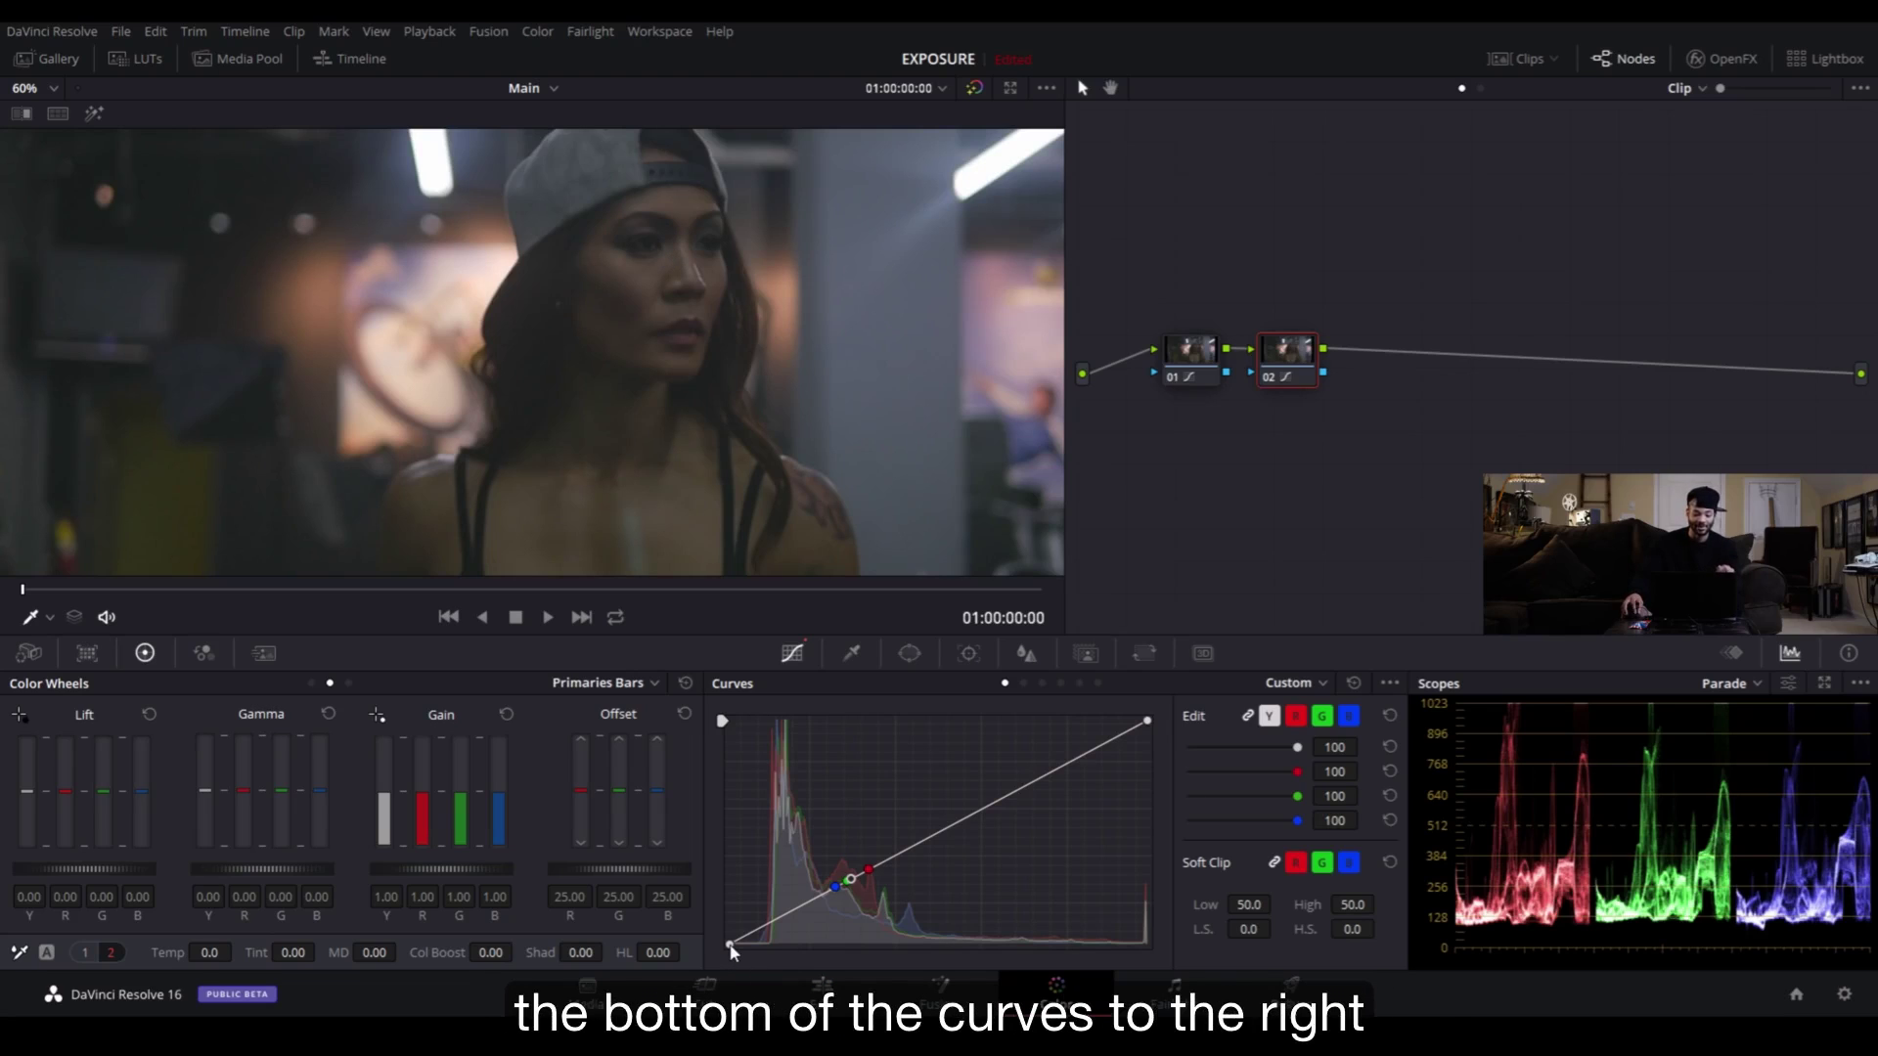
pyautogui.moveTo(731, 946); pyautogui.dragTo(760, 948)
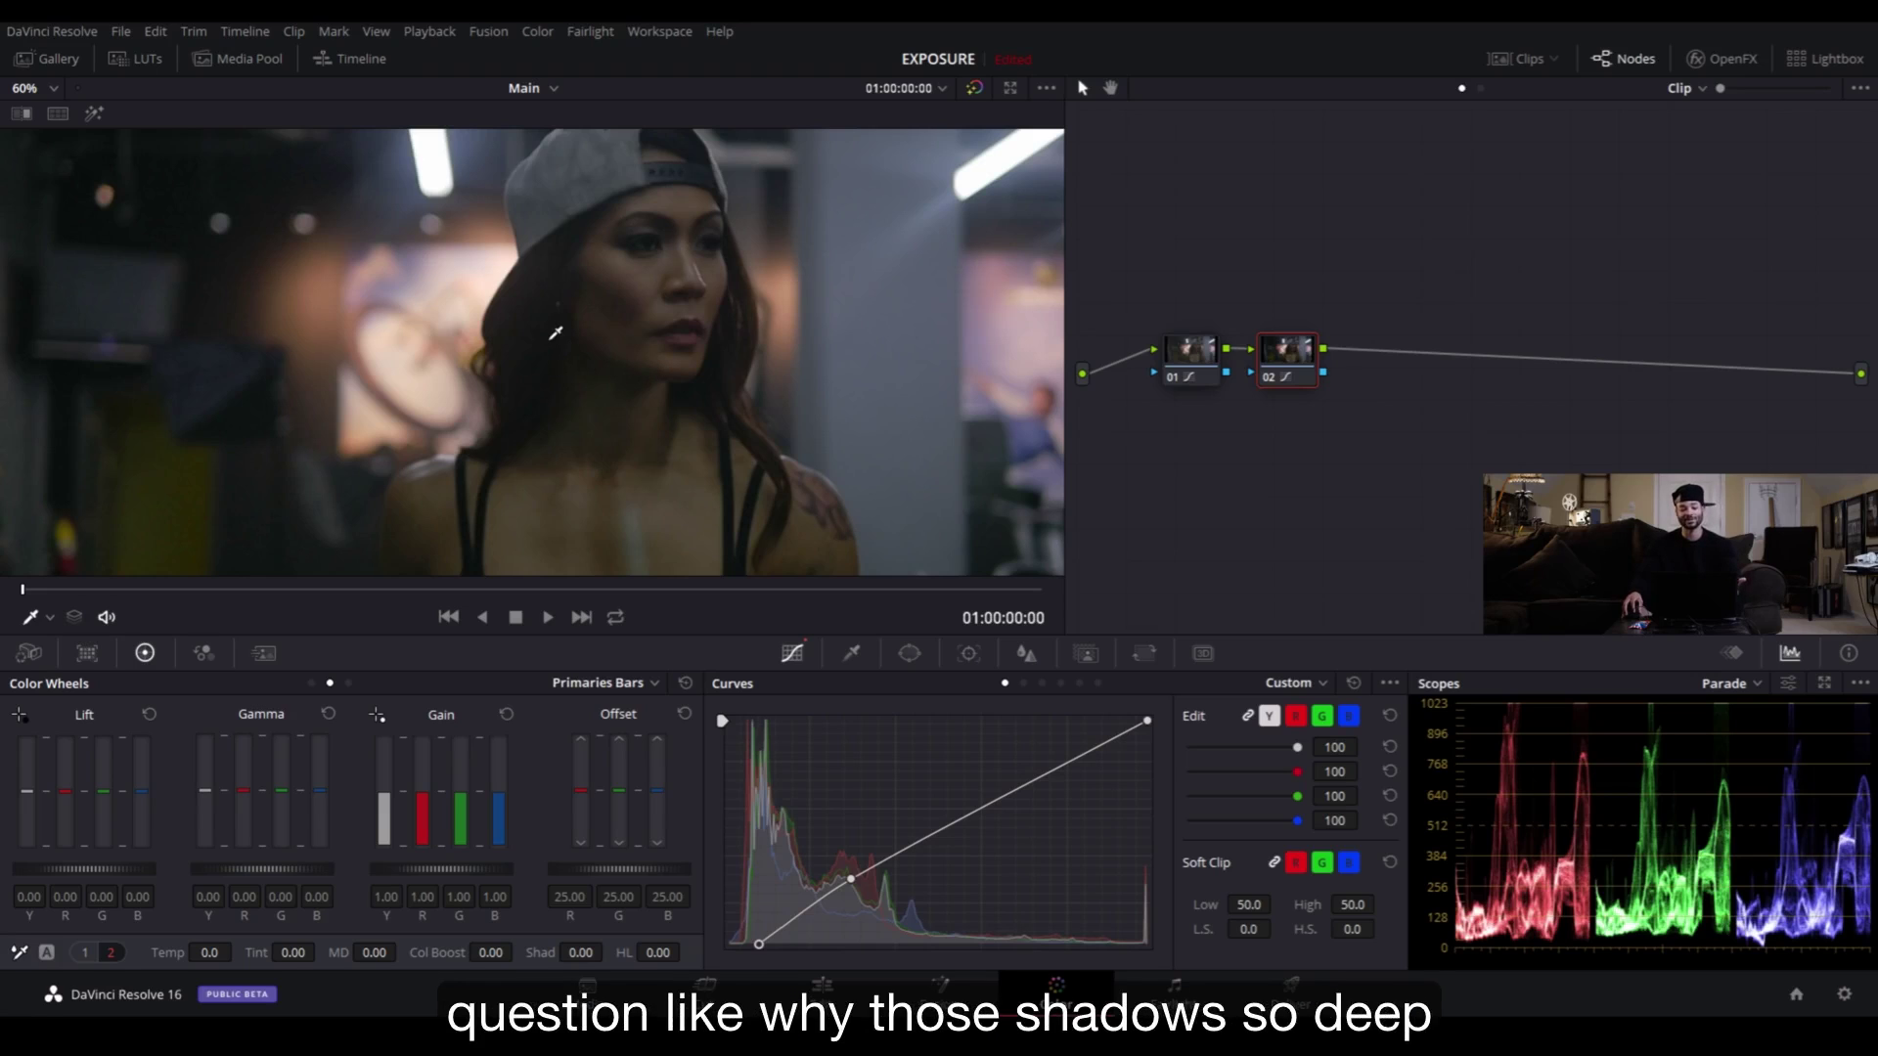
pyautogui.scroll(-4, 574, 368)
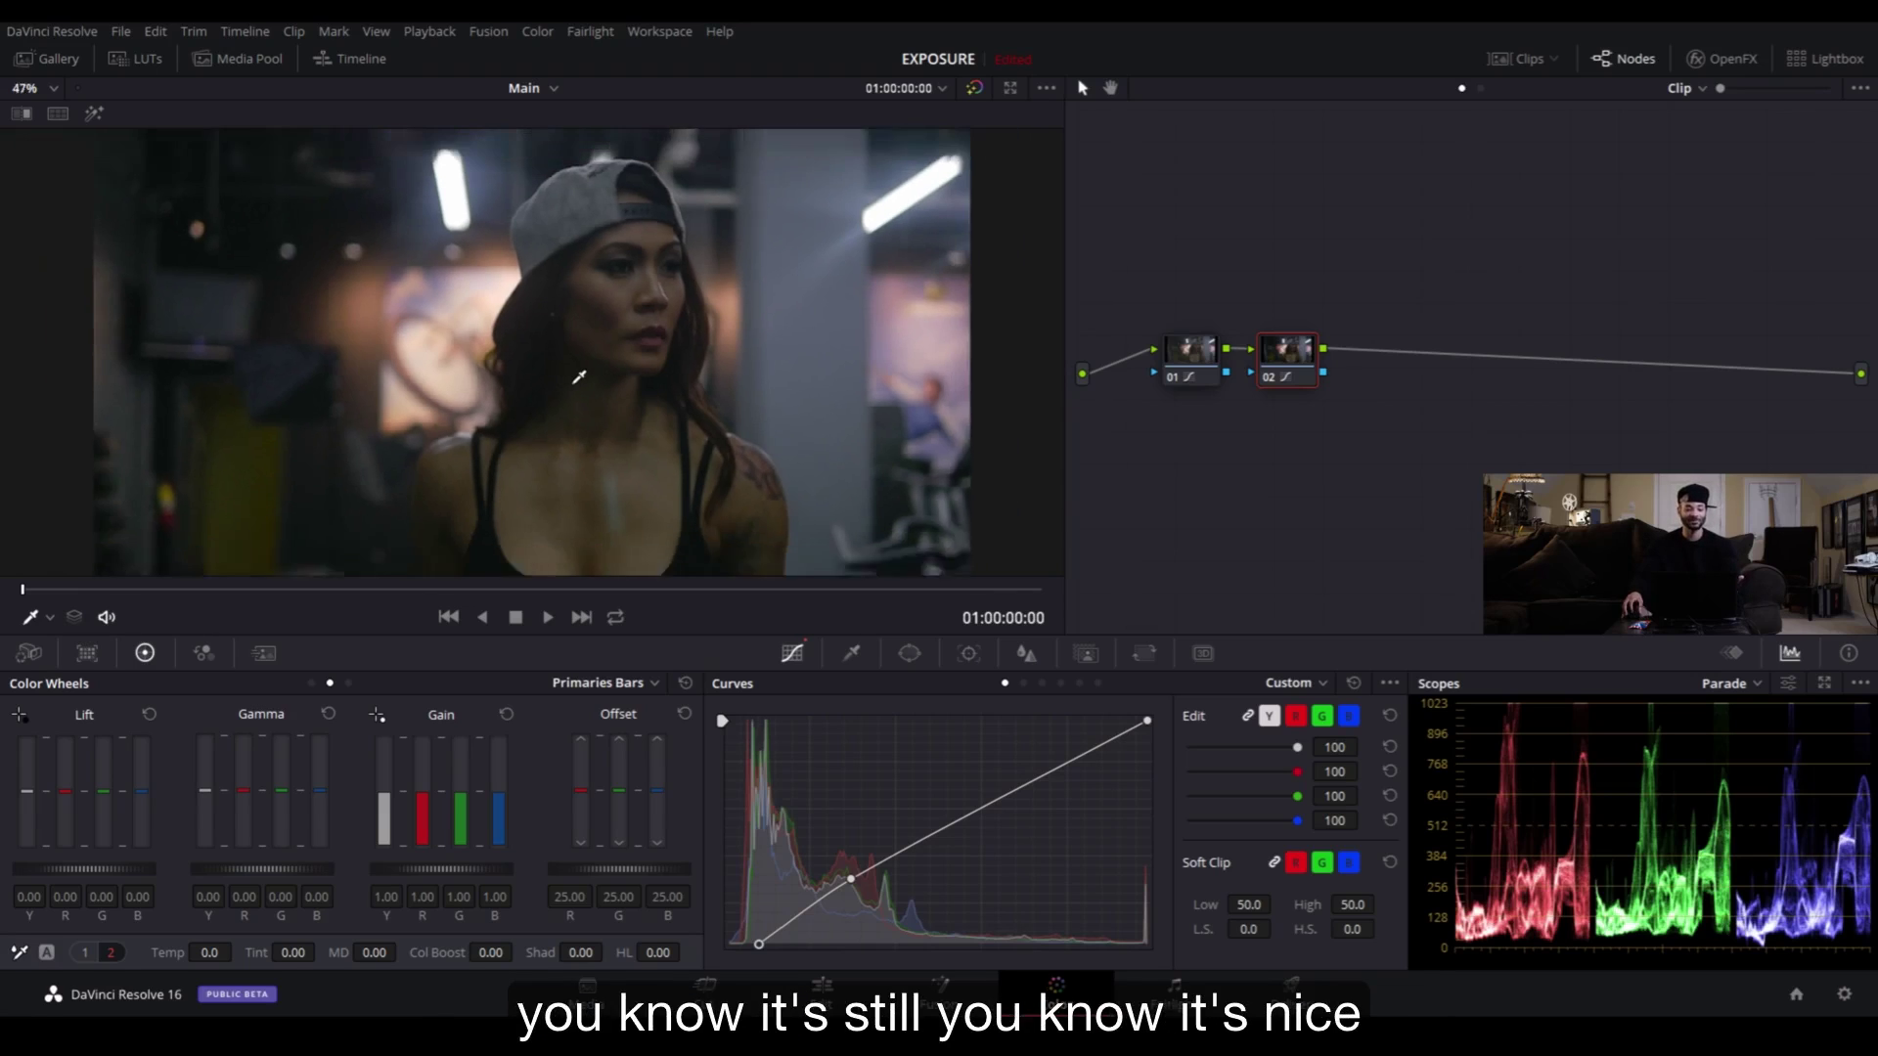
# - Examine the corrected shot at 01:00:02:19, checking the woman's face and the background at different magnifications
pyautogui.moveTo(268, 590); pyautogui.dragTo(330, 590)
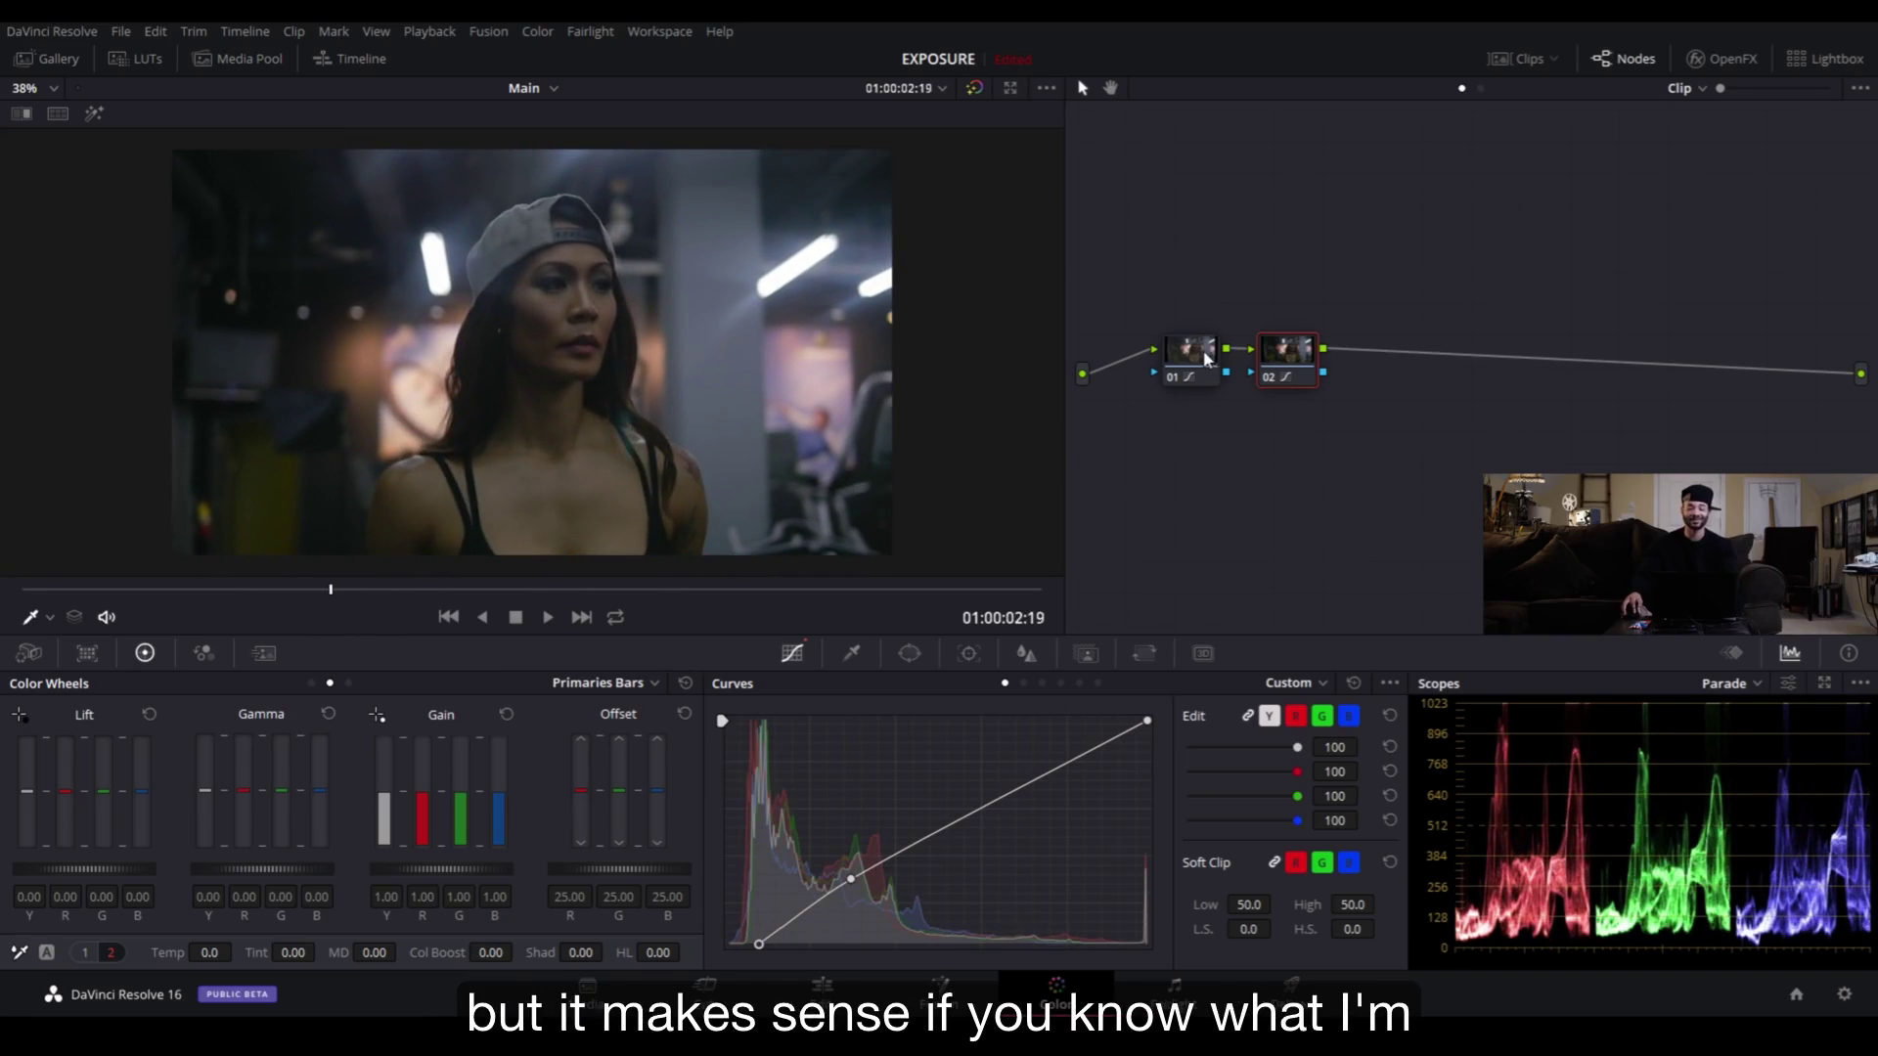
pyautogui.scroll(-2, 578, 384)
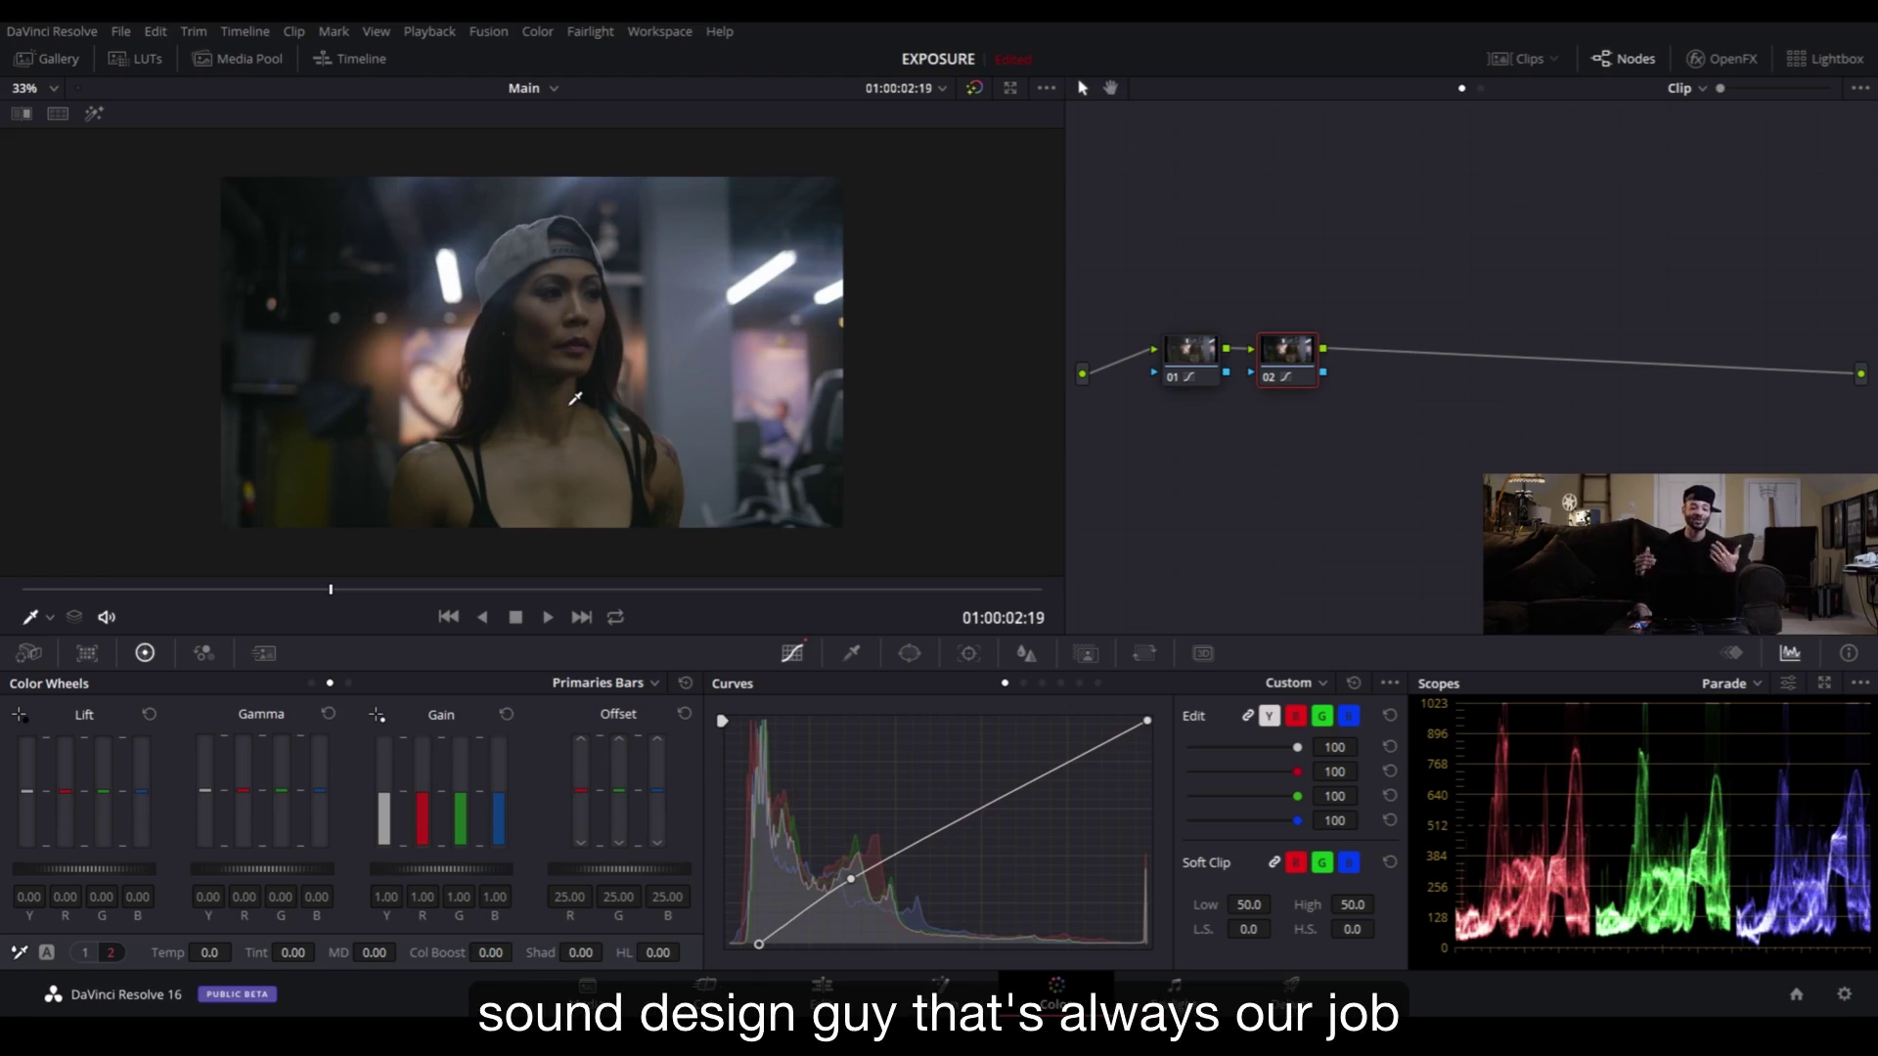
pyautogui.scroll(1, 576, 365)
pyautogui.scroll(3, 576, 364)
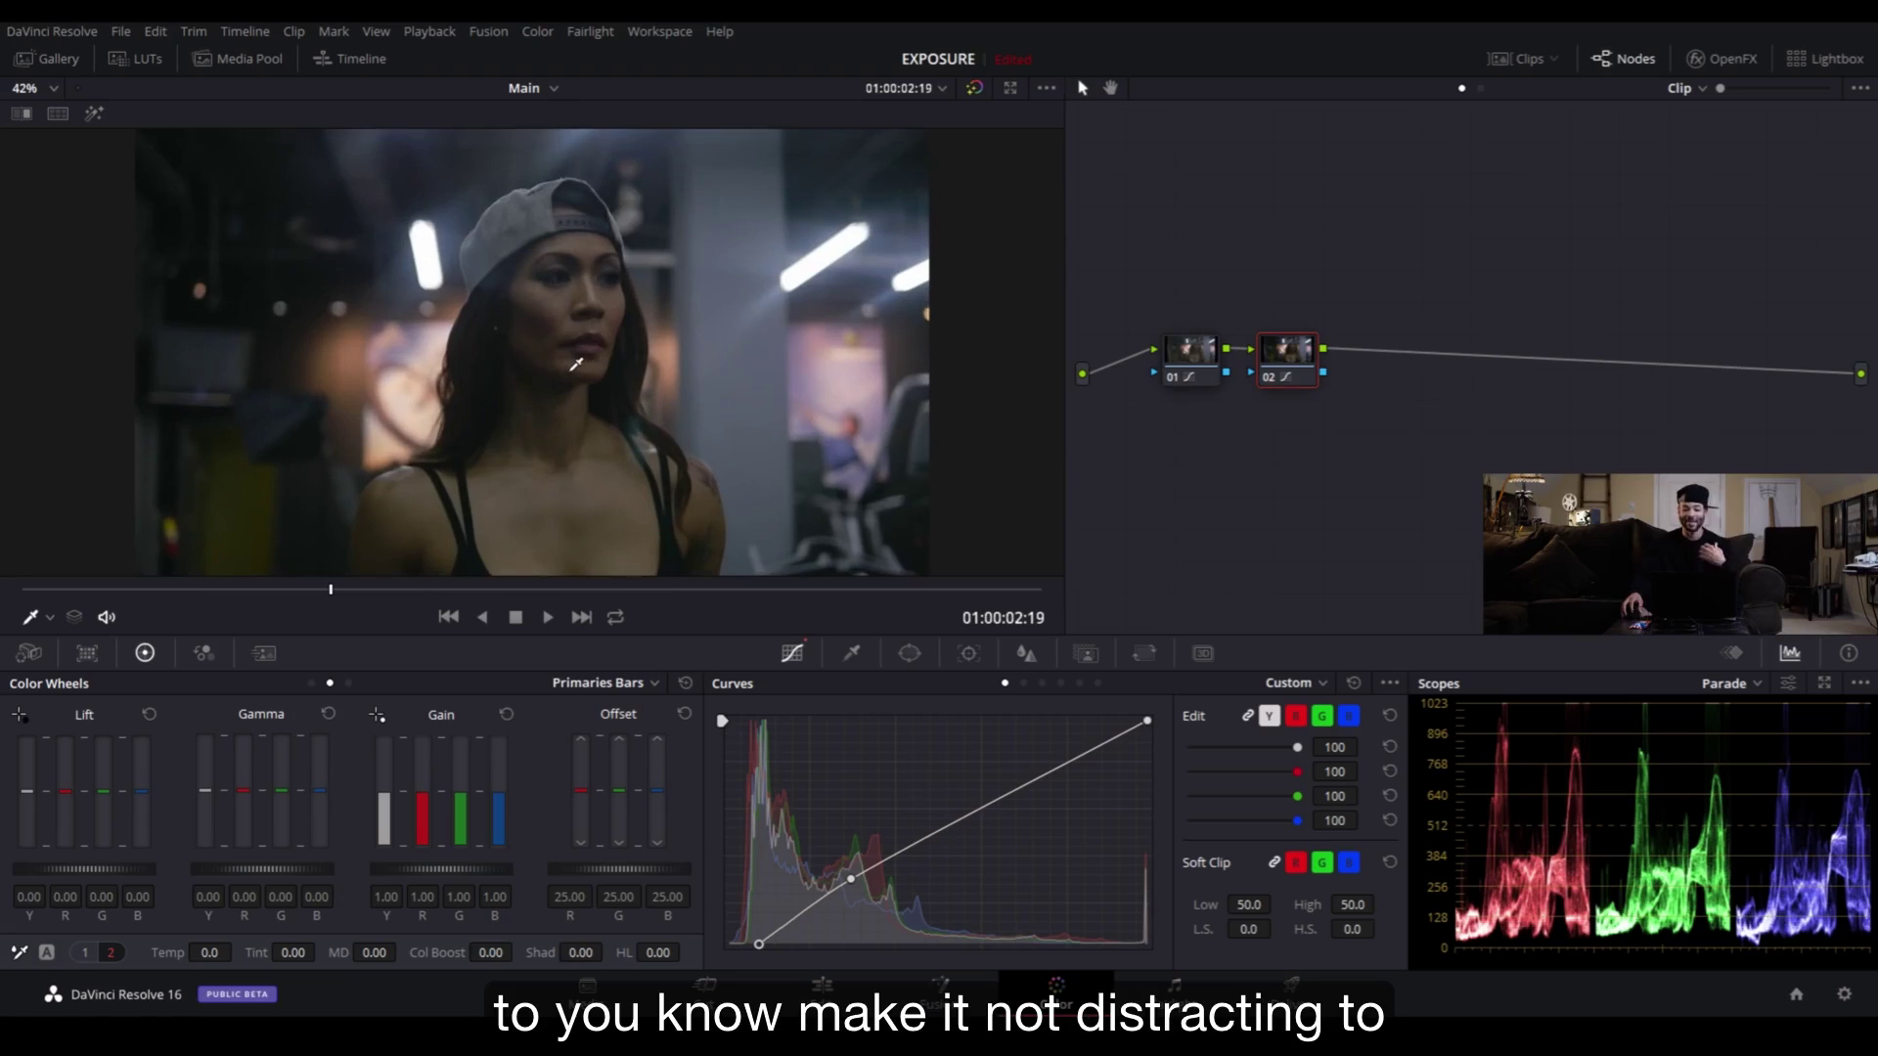
pyautogui.scroll(2, 577, 367)
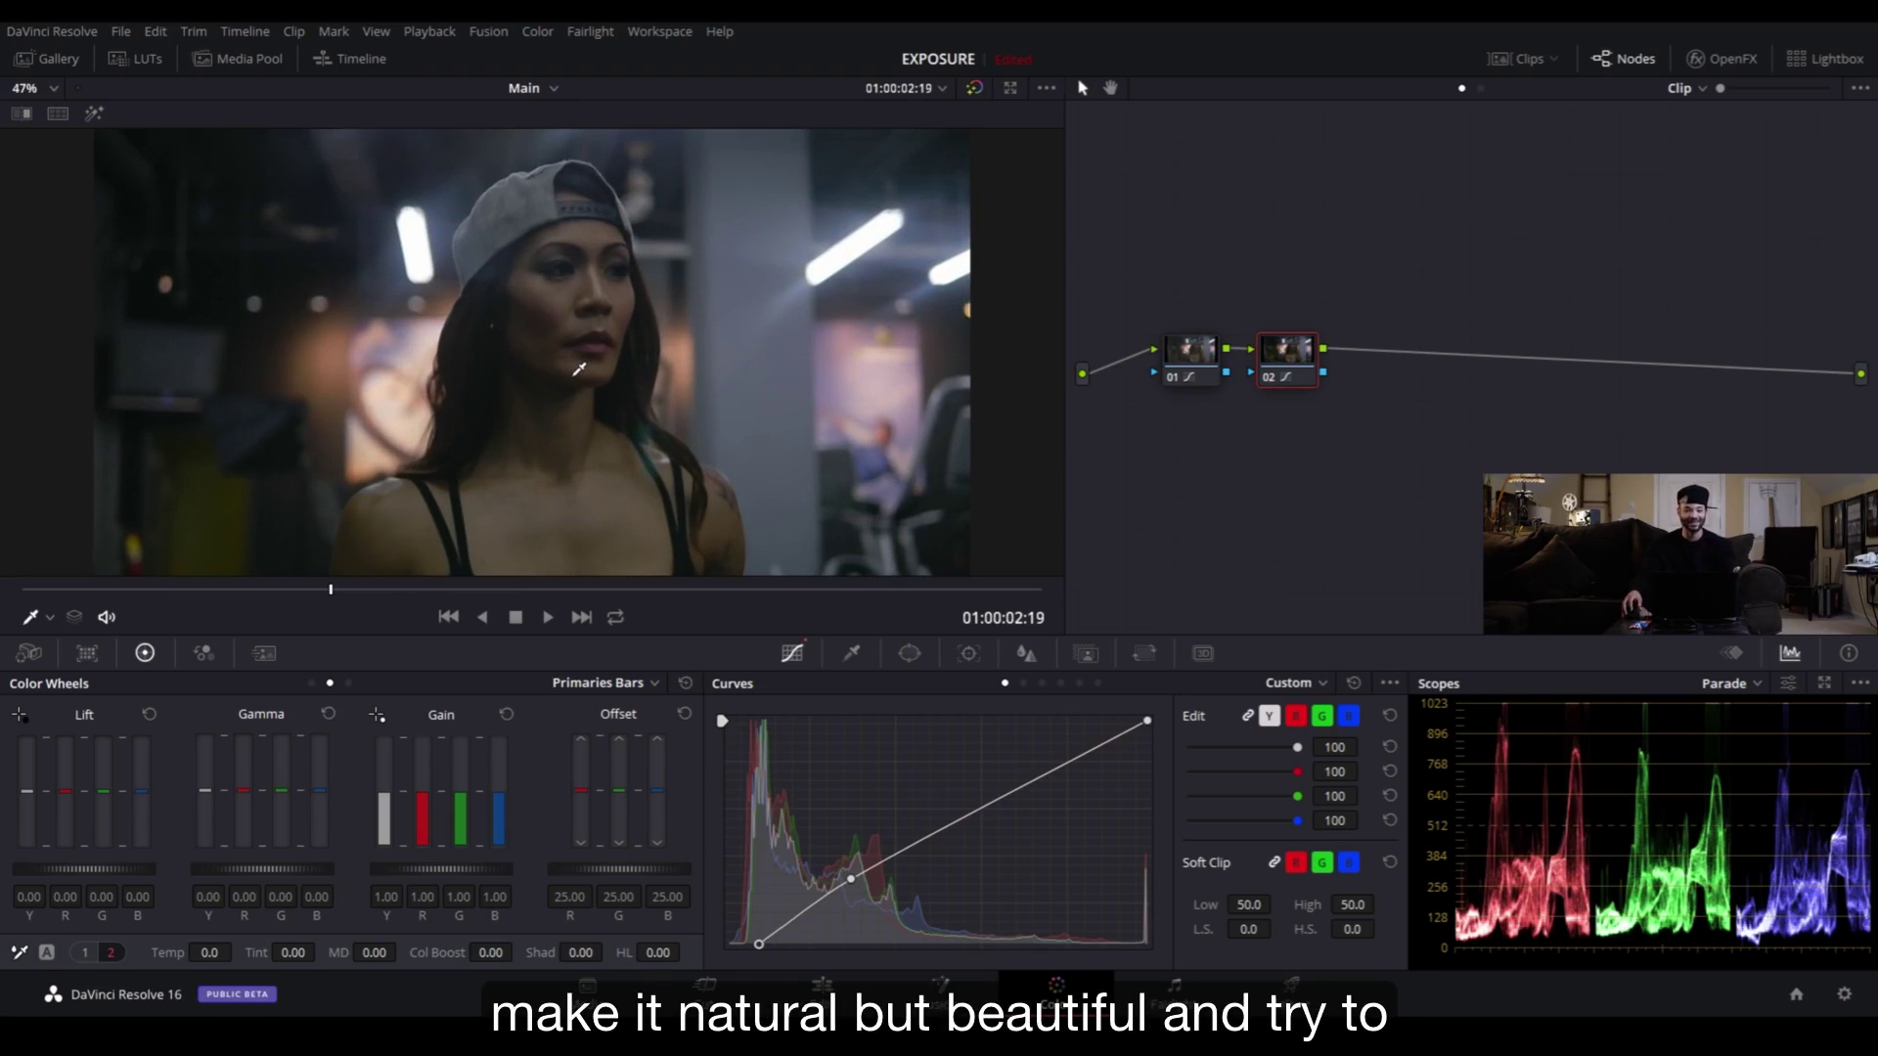
pyautogui.scroll(3, 577, 368)
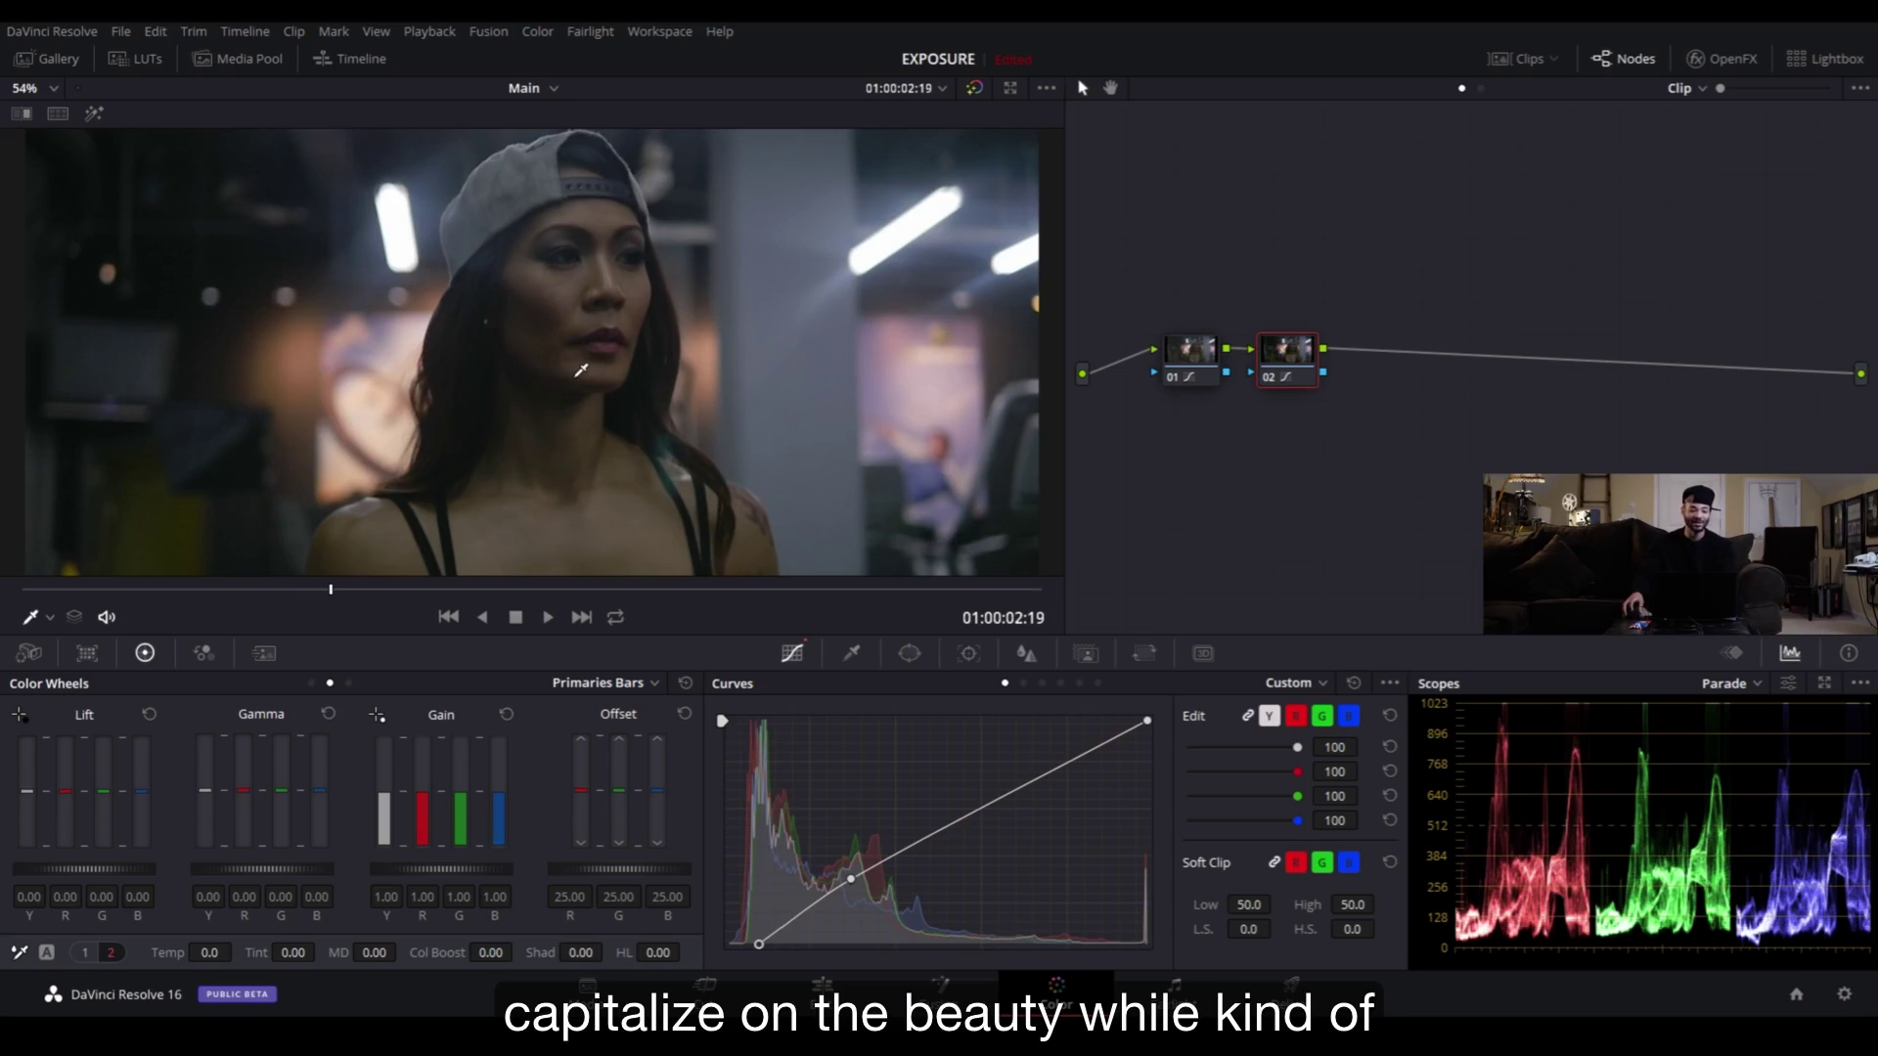
pyautogui.scroll(-3, 580, 370)
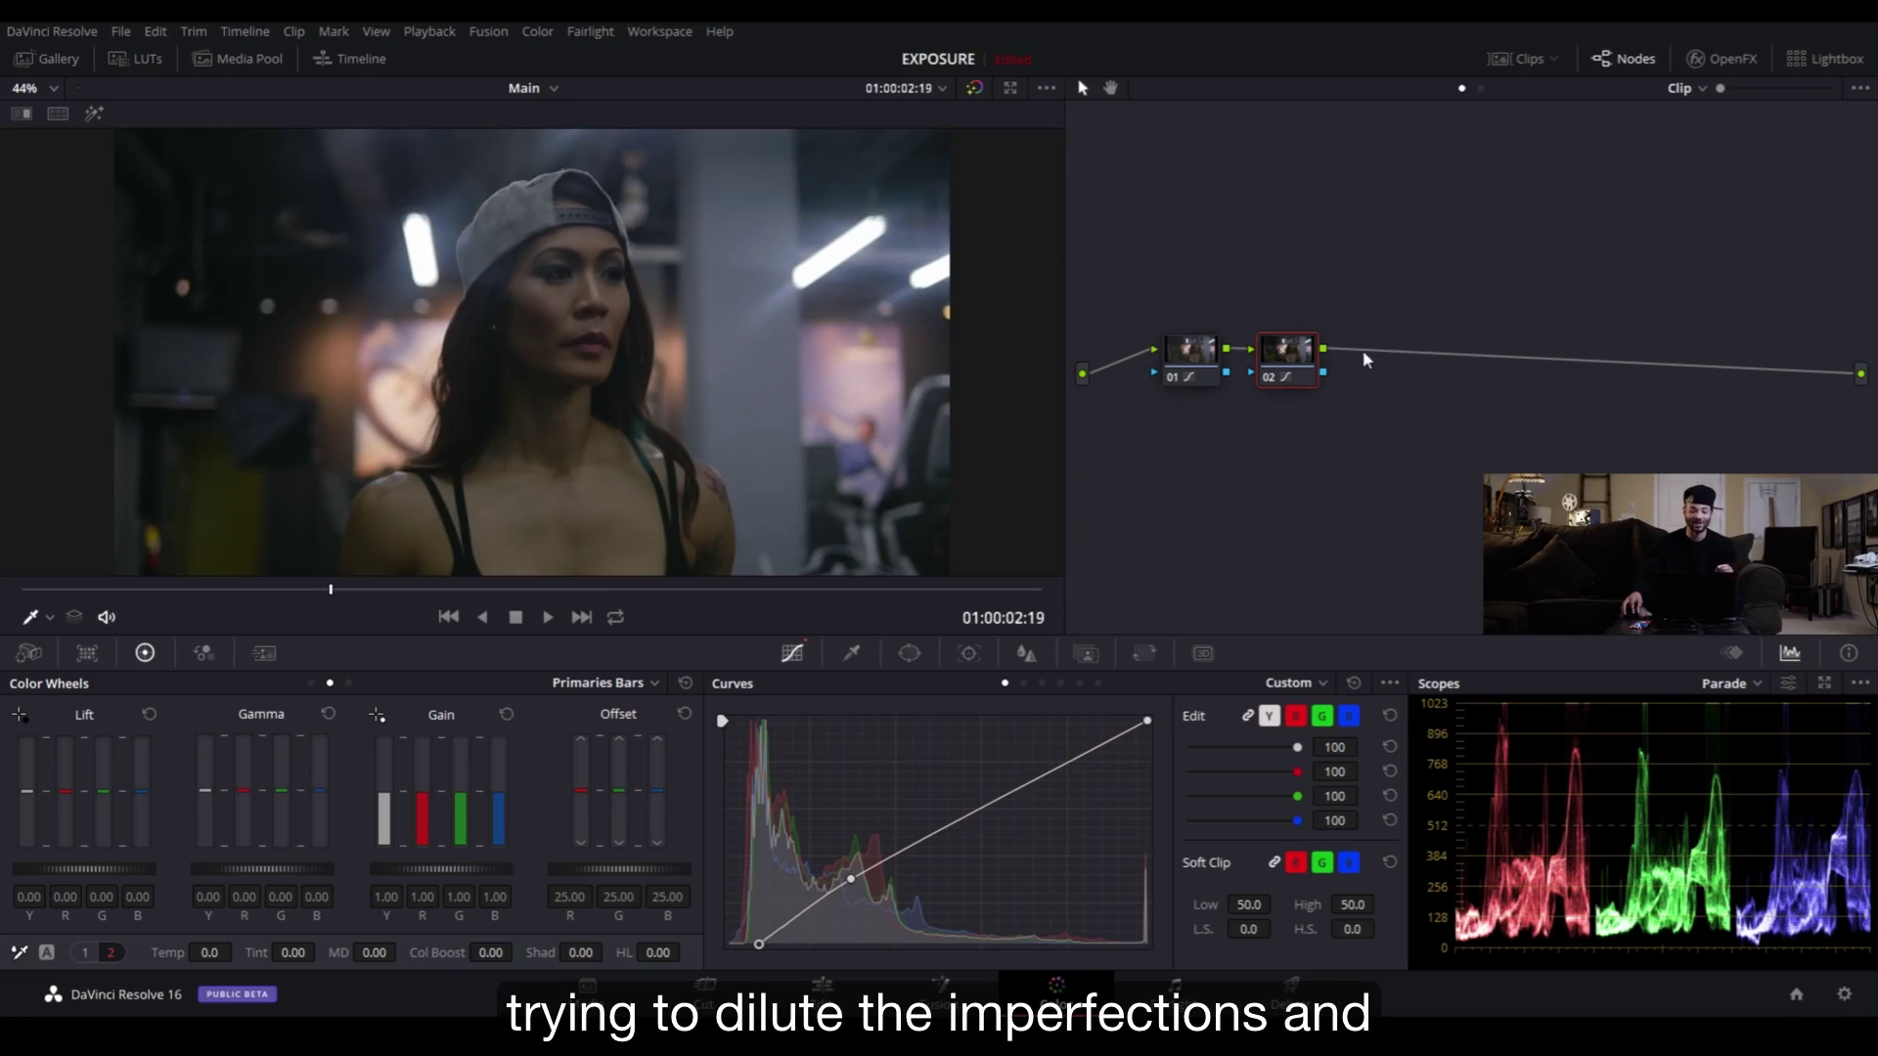
# - Add a serial node before node 01 and place it in line at the start of the node chain
pyautogui.moveTo(1370, 304); pyautogui.dragTo(1189, 436)
pyautogui.moveTo(1191, 357); pyautogui.dragTo(1279, 366)
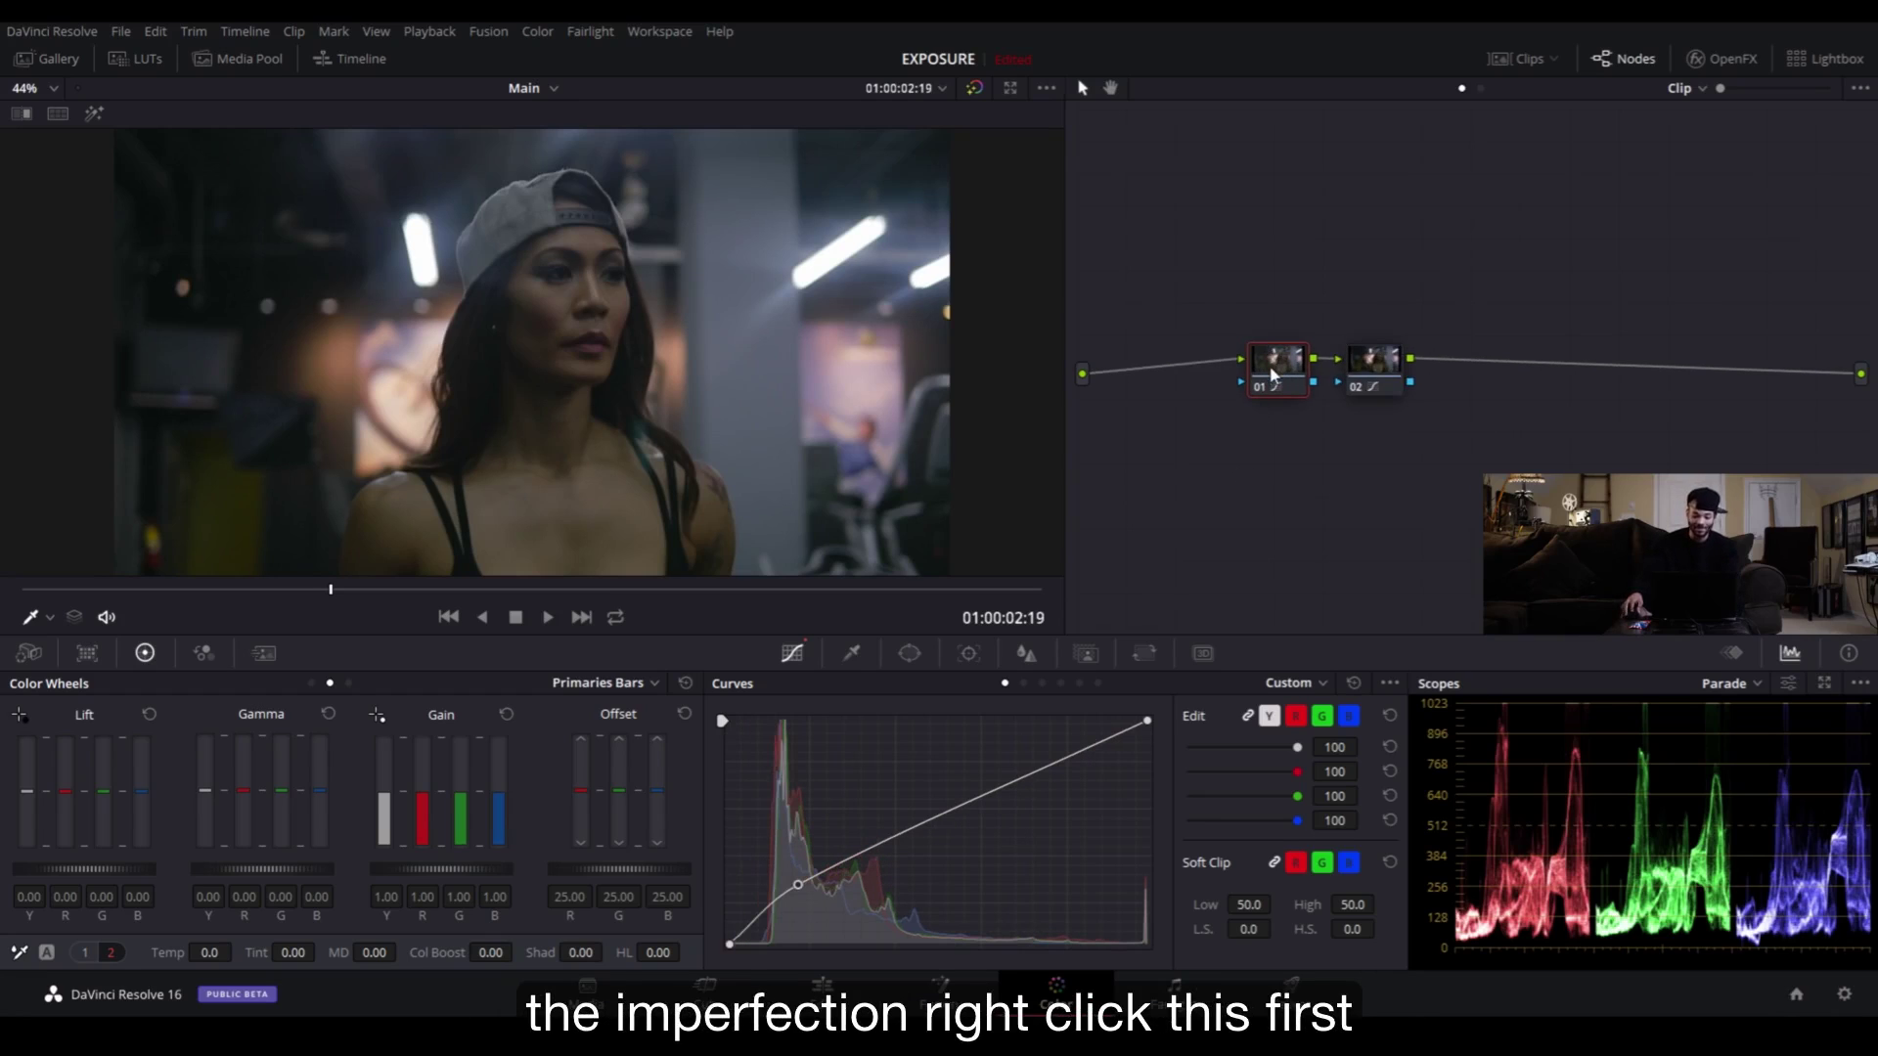
pyautogui.rightClick(1273, 374)
pyautogui.moveTo(1423, 466)
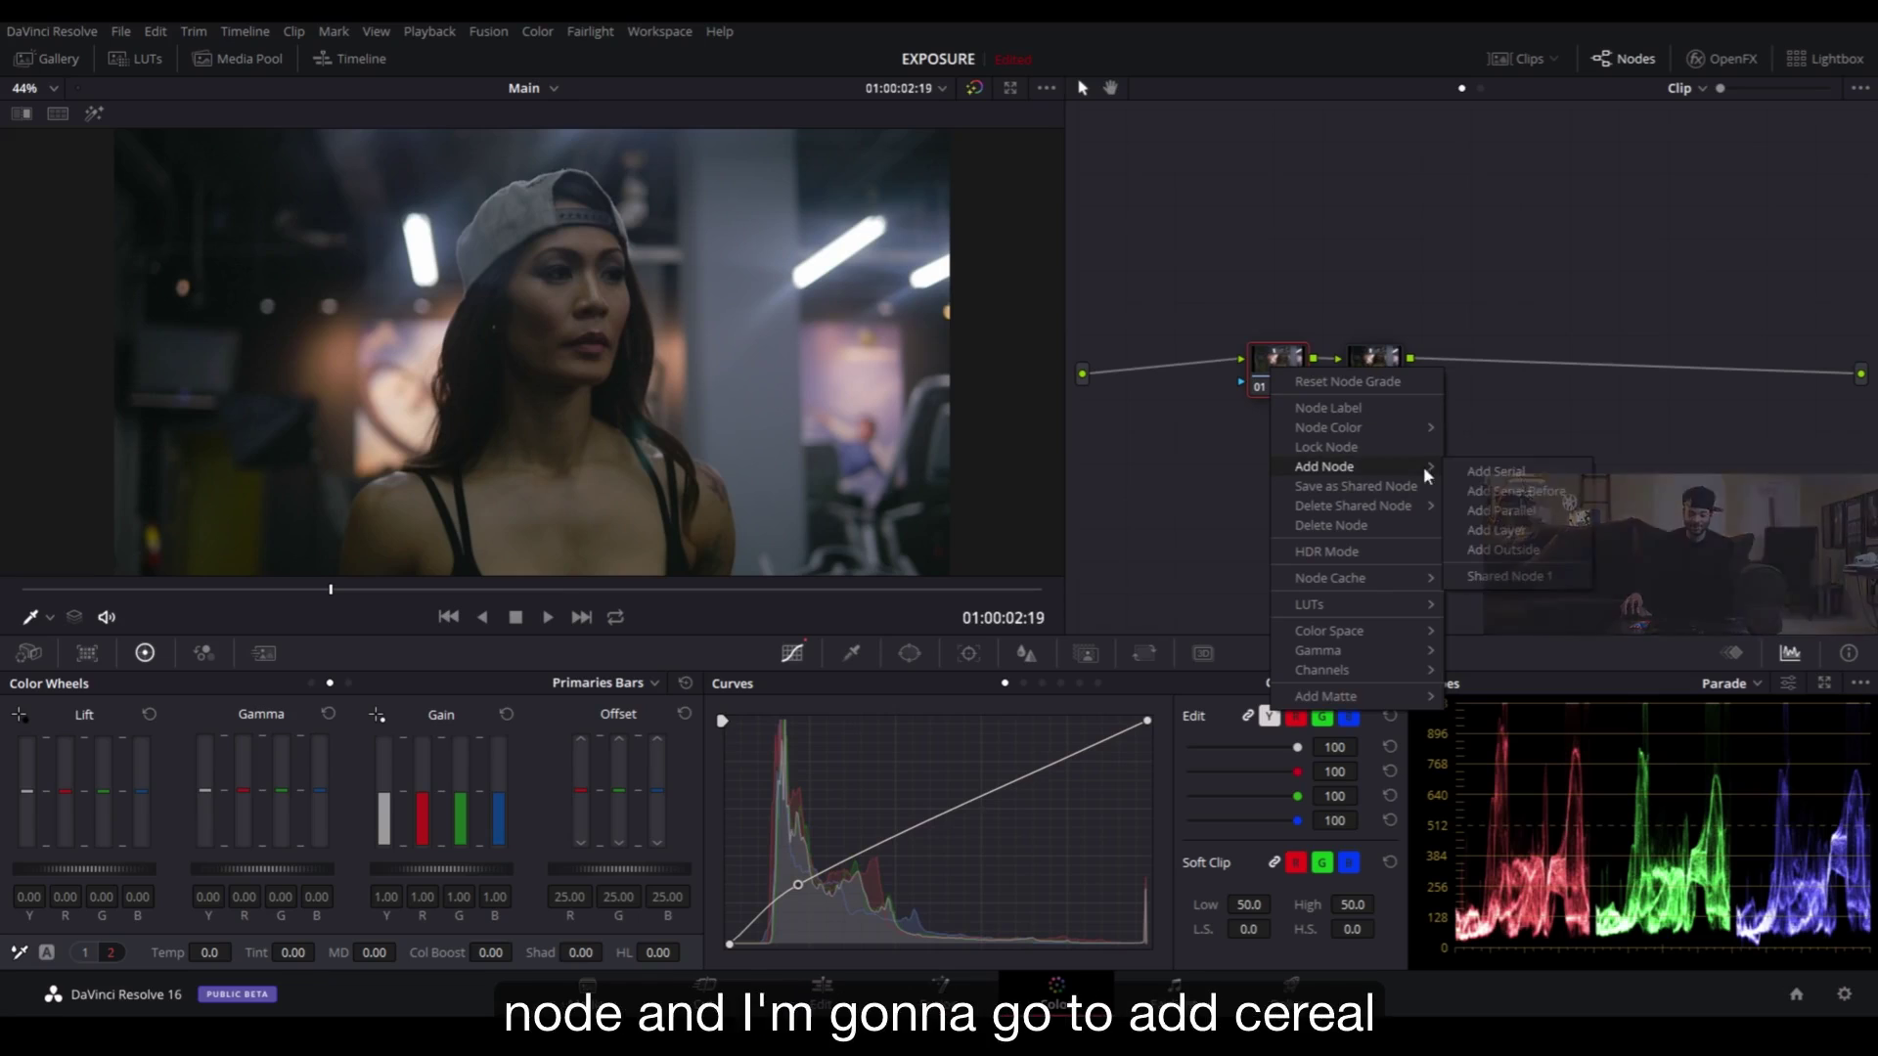
pyautogui.click(1539, 491)
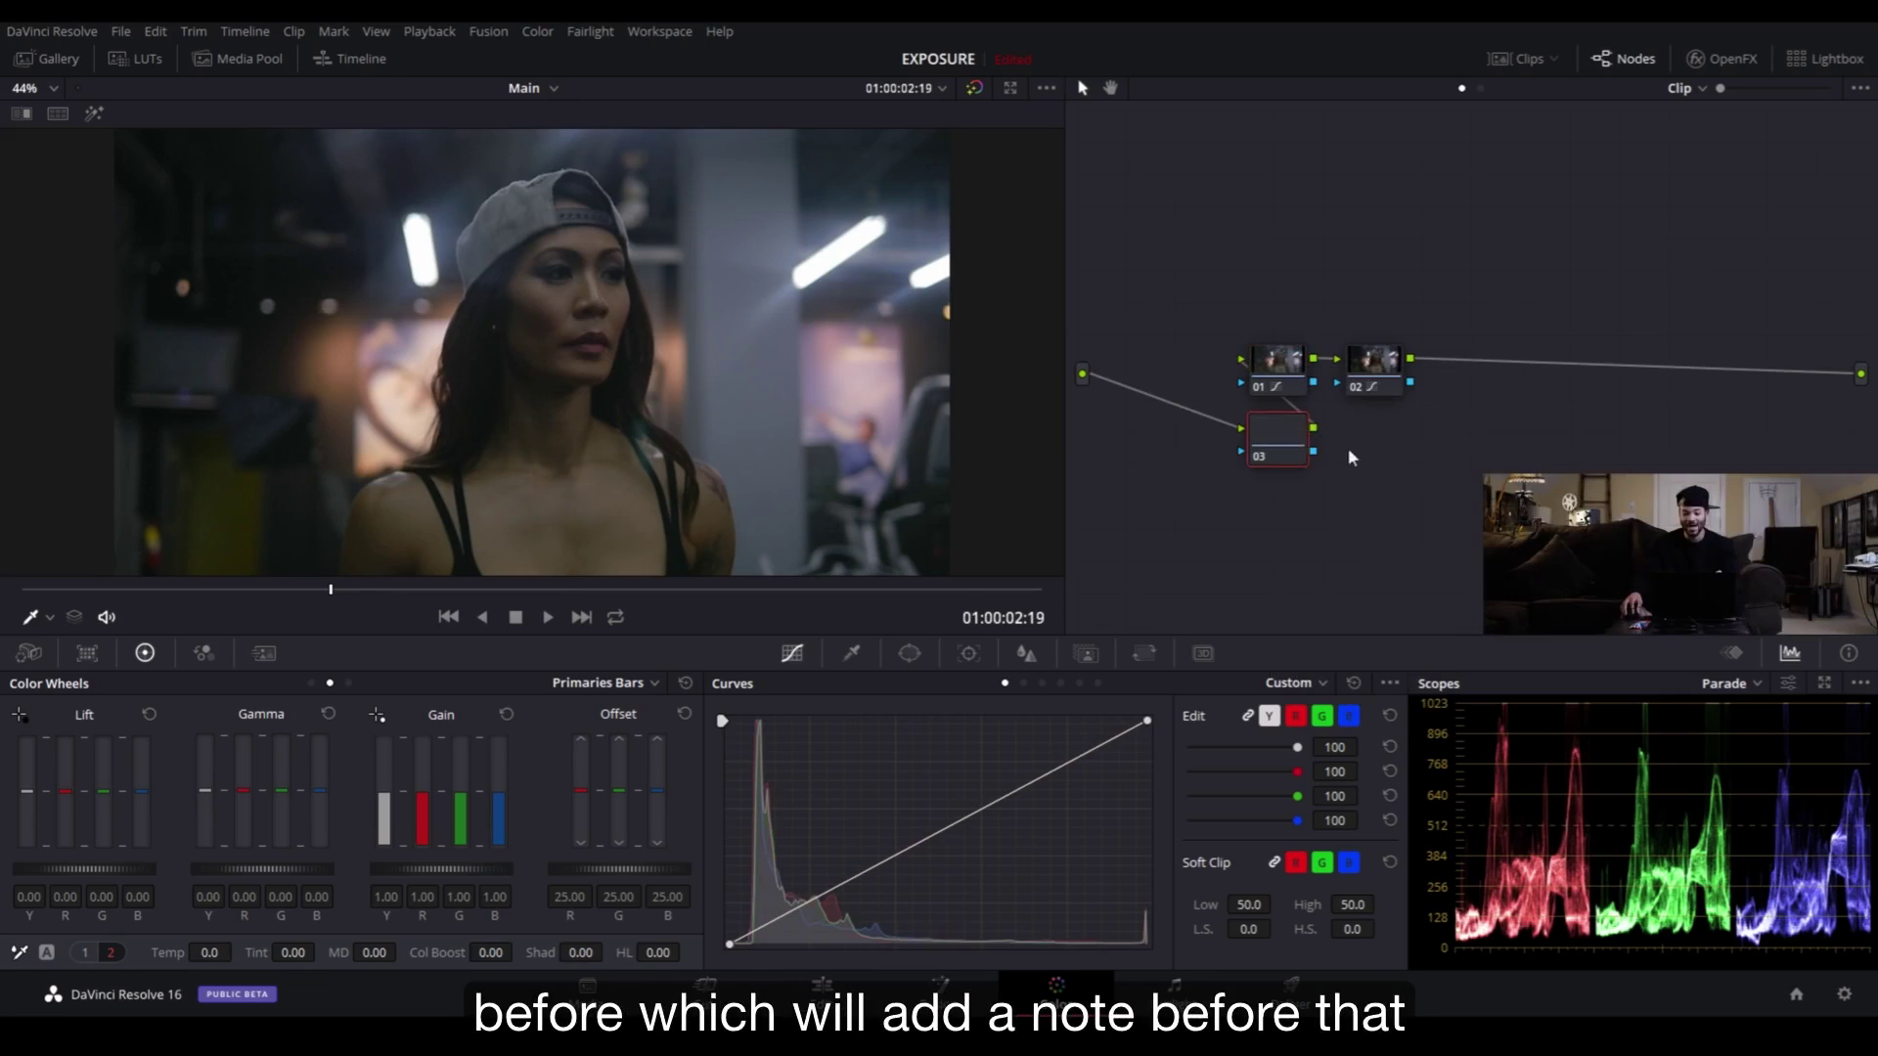
pyautogui.moveTo(1276, 430); pyautogui.dragTo(1185, 381)
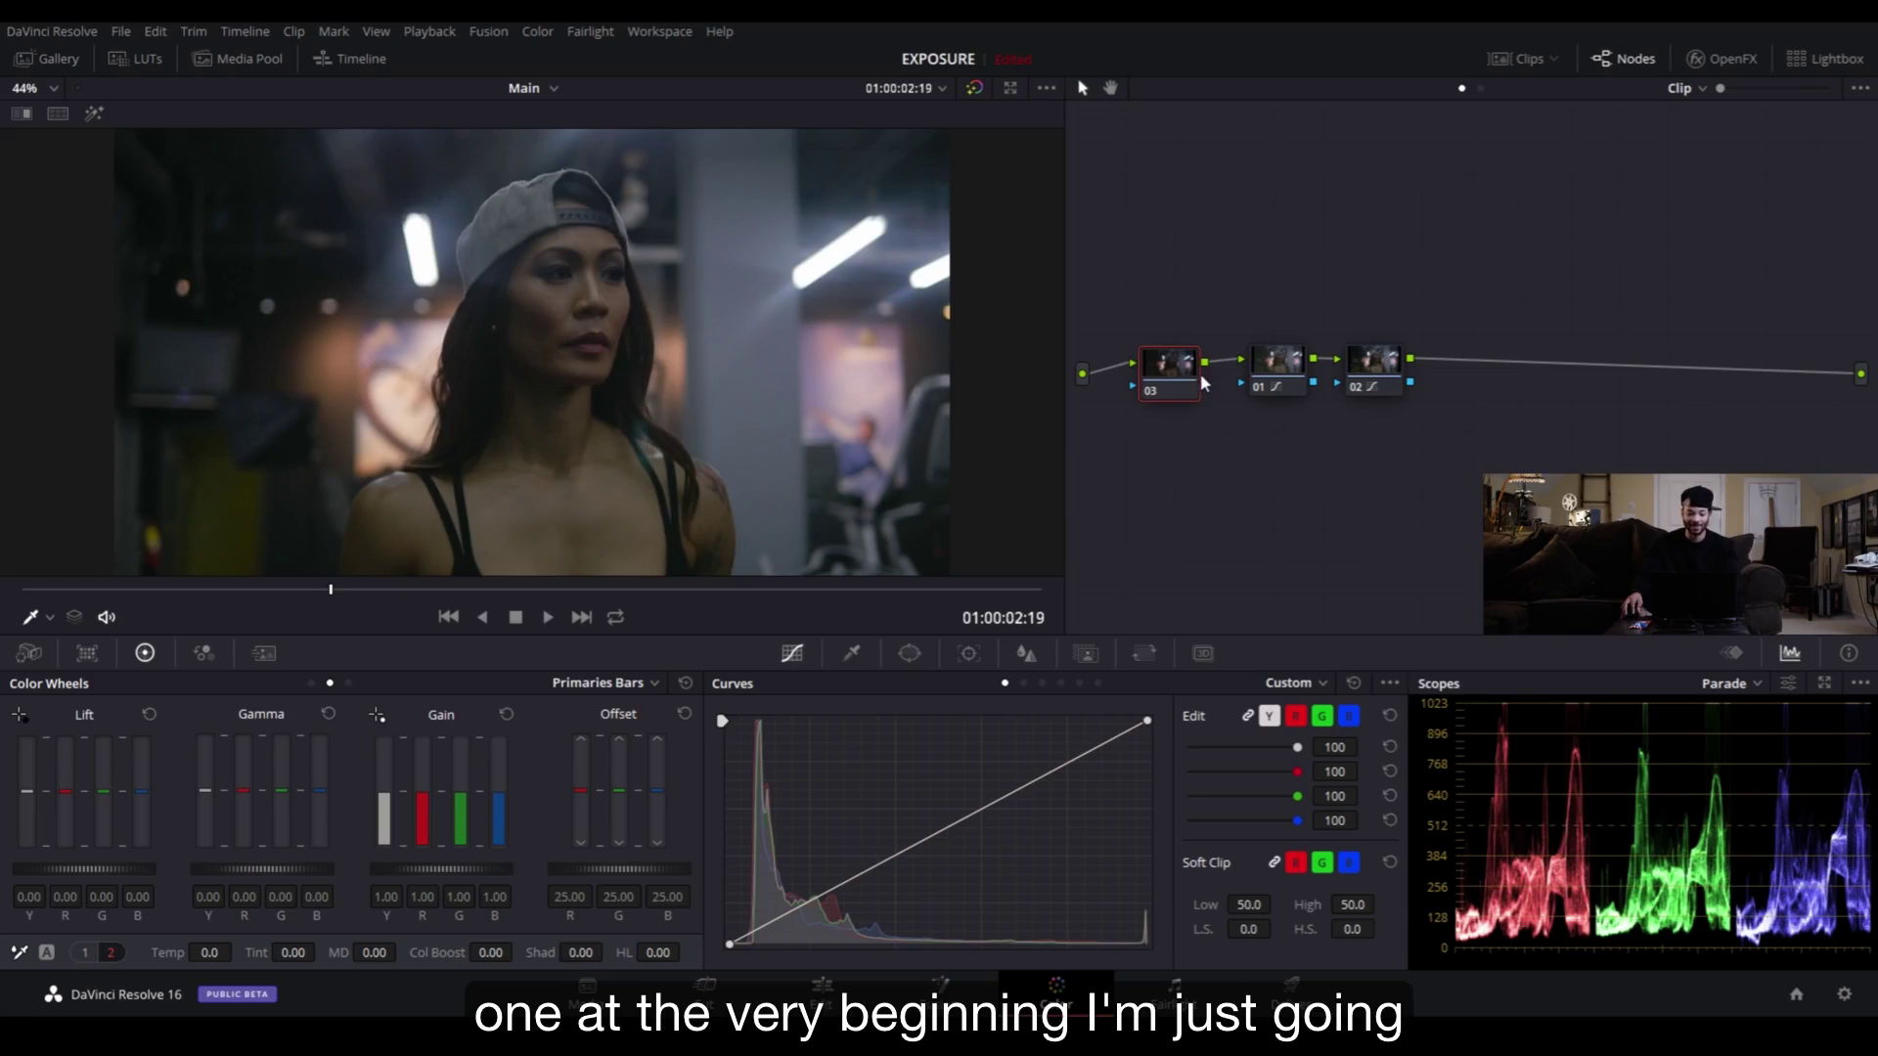
# - Set temporal noise reduction on node 03 to 3 frames with the Better motion estimation type
pyautogui.scroll(2, 567, 411)
pyautogui.scroll(3, 567, 410)
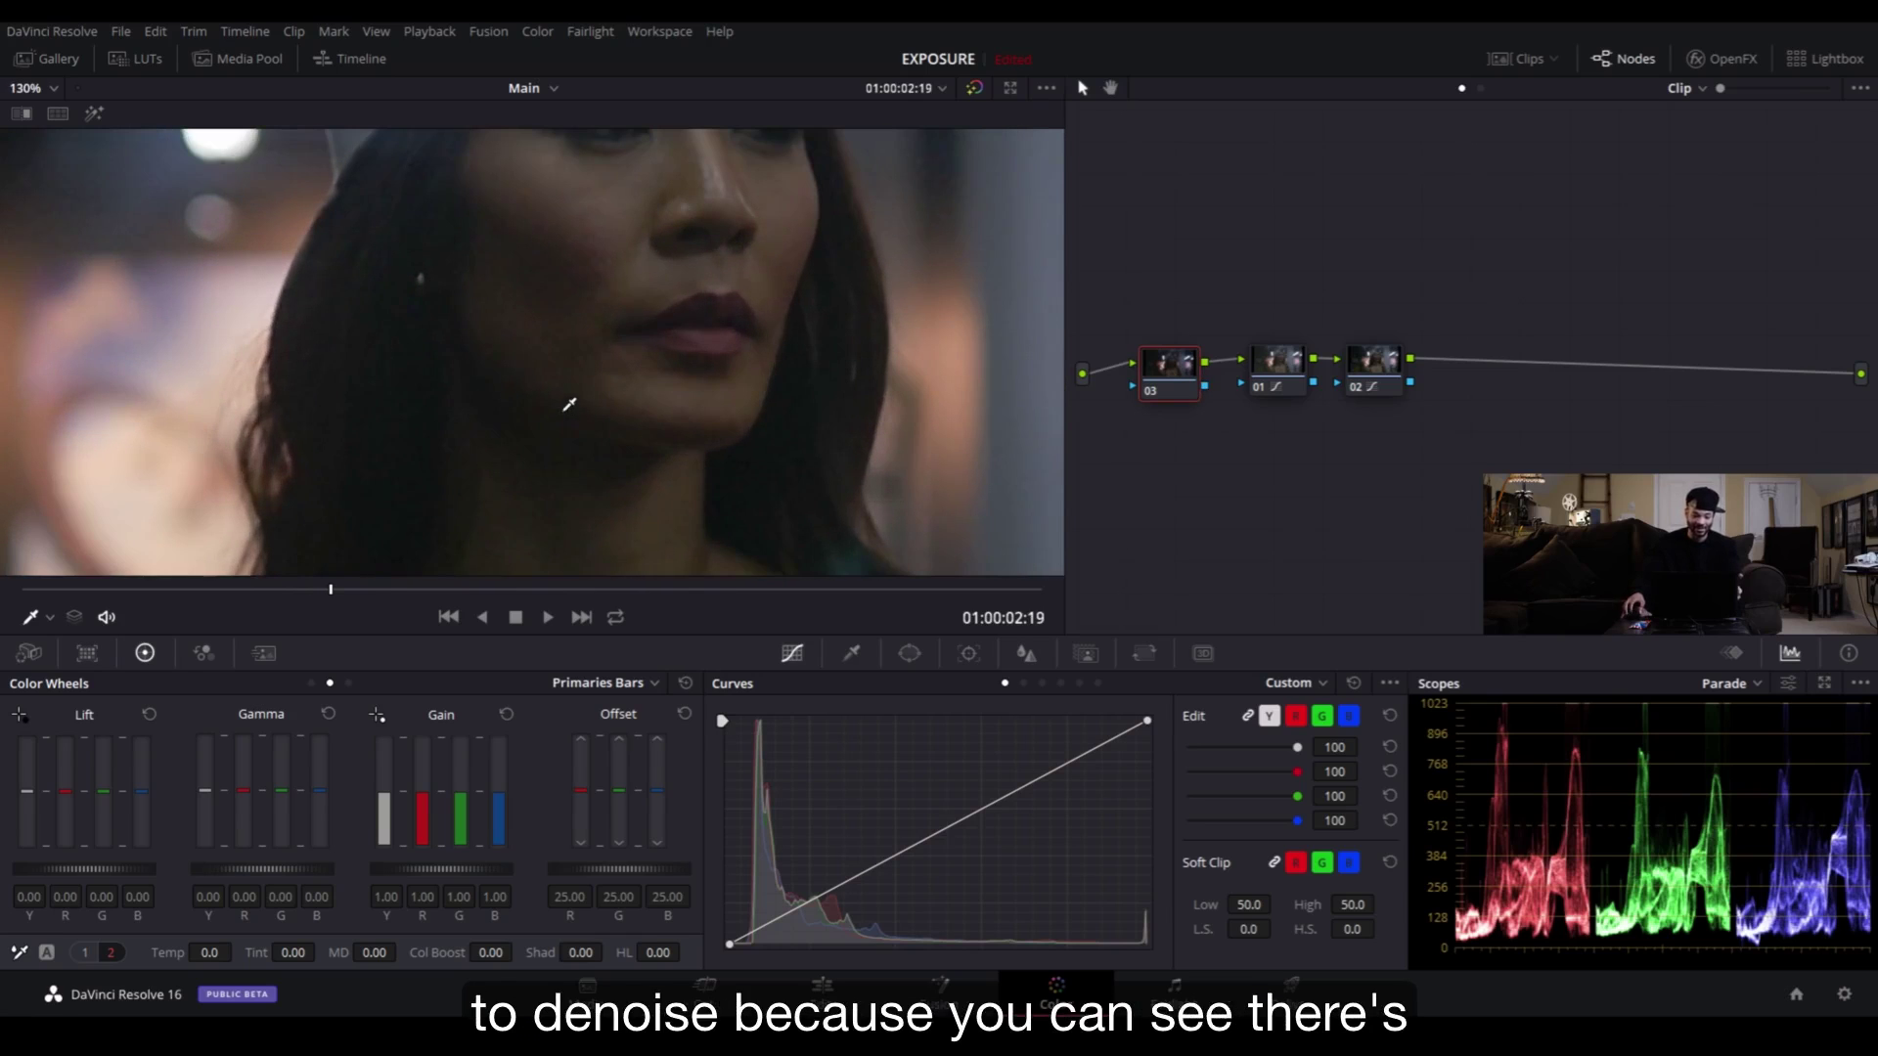
pyautogui.click(266, 651)
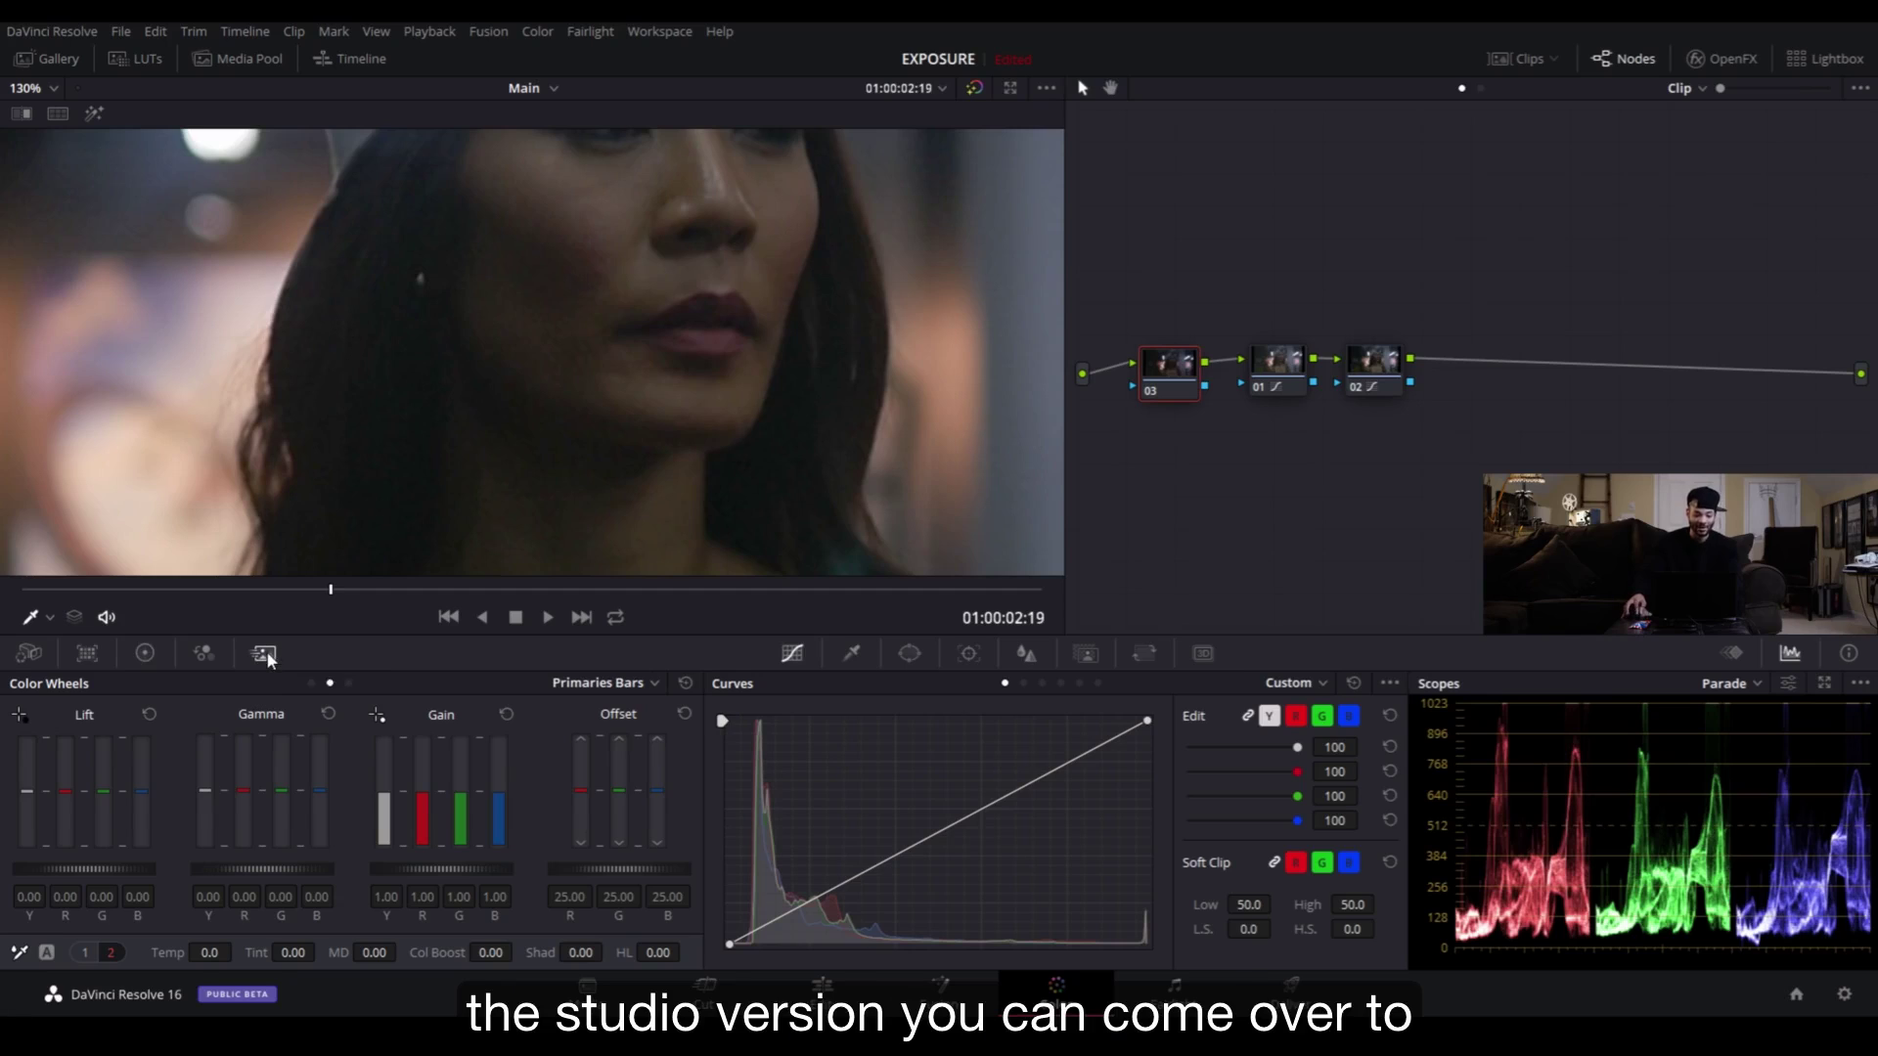
pyautogui.click(141, 739)
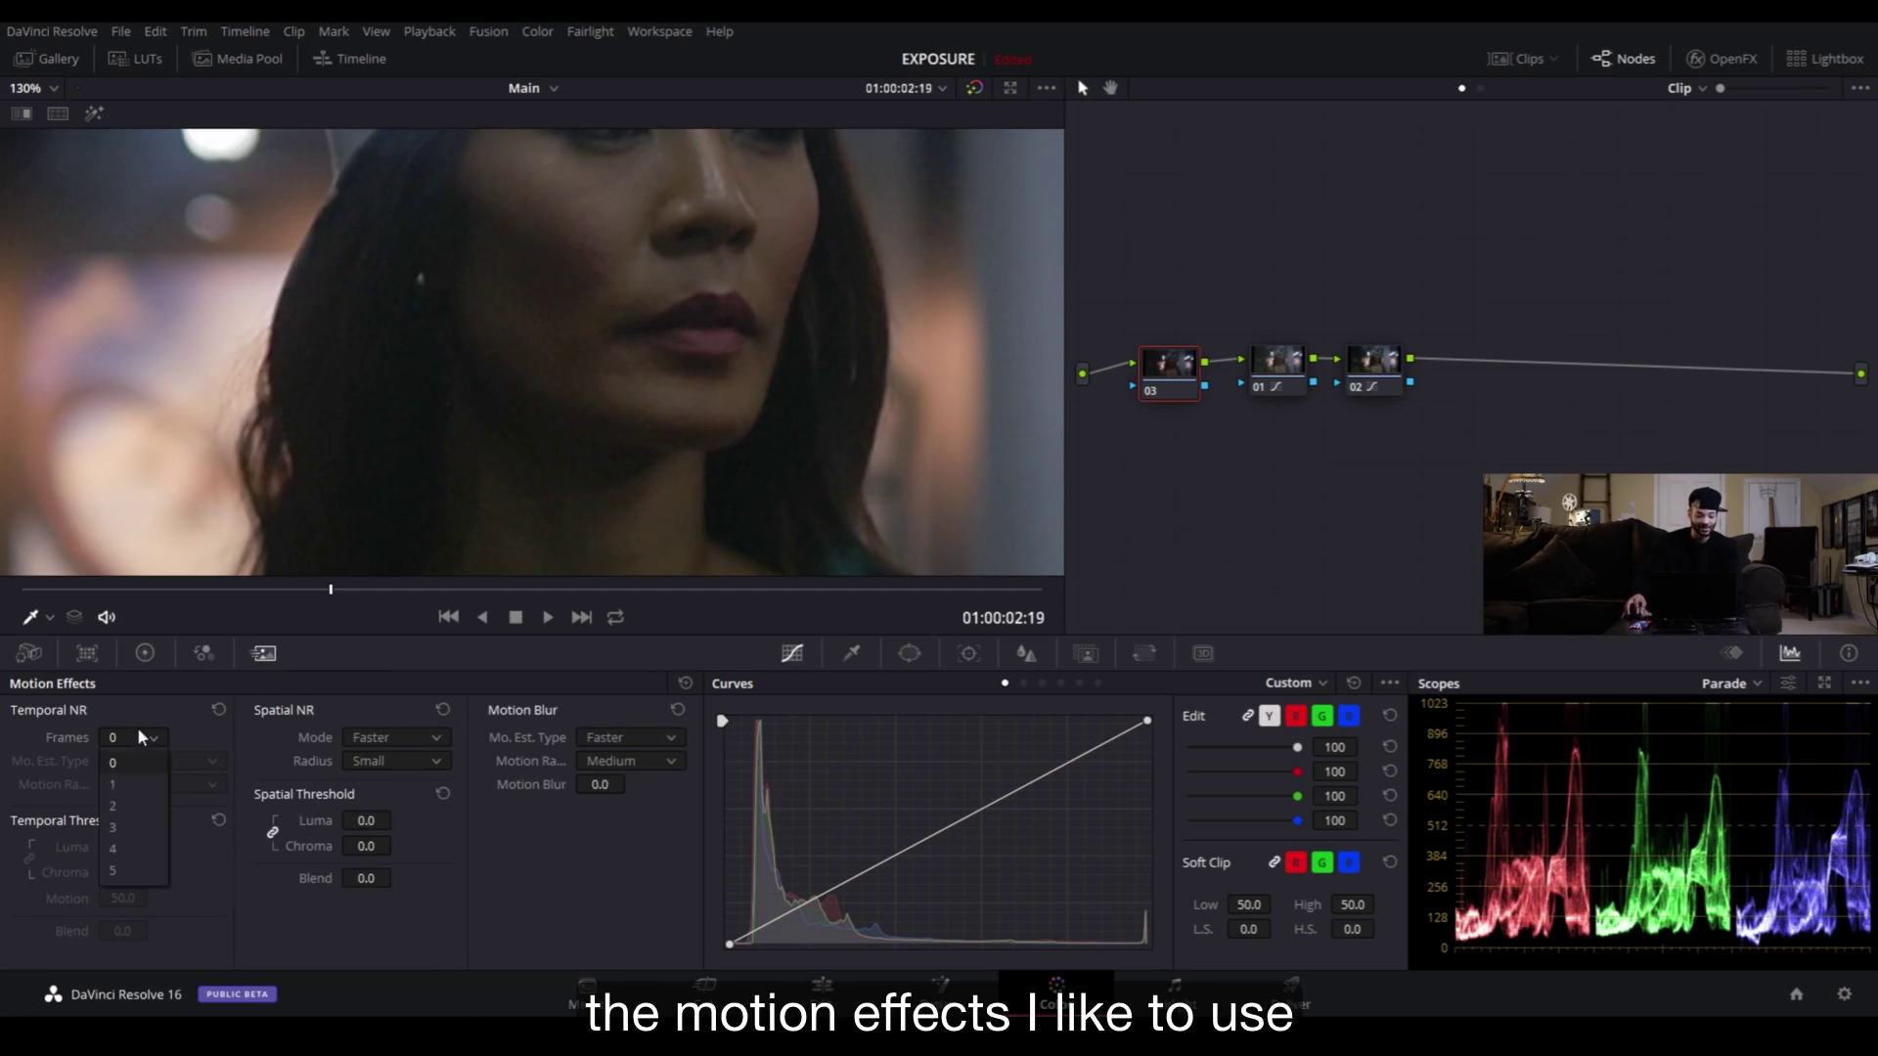
pyautogui.click(126, 823)
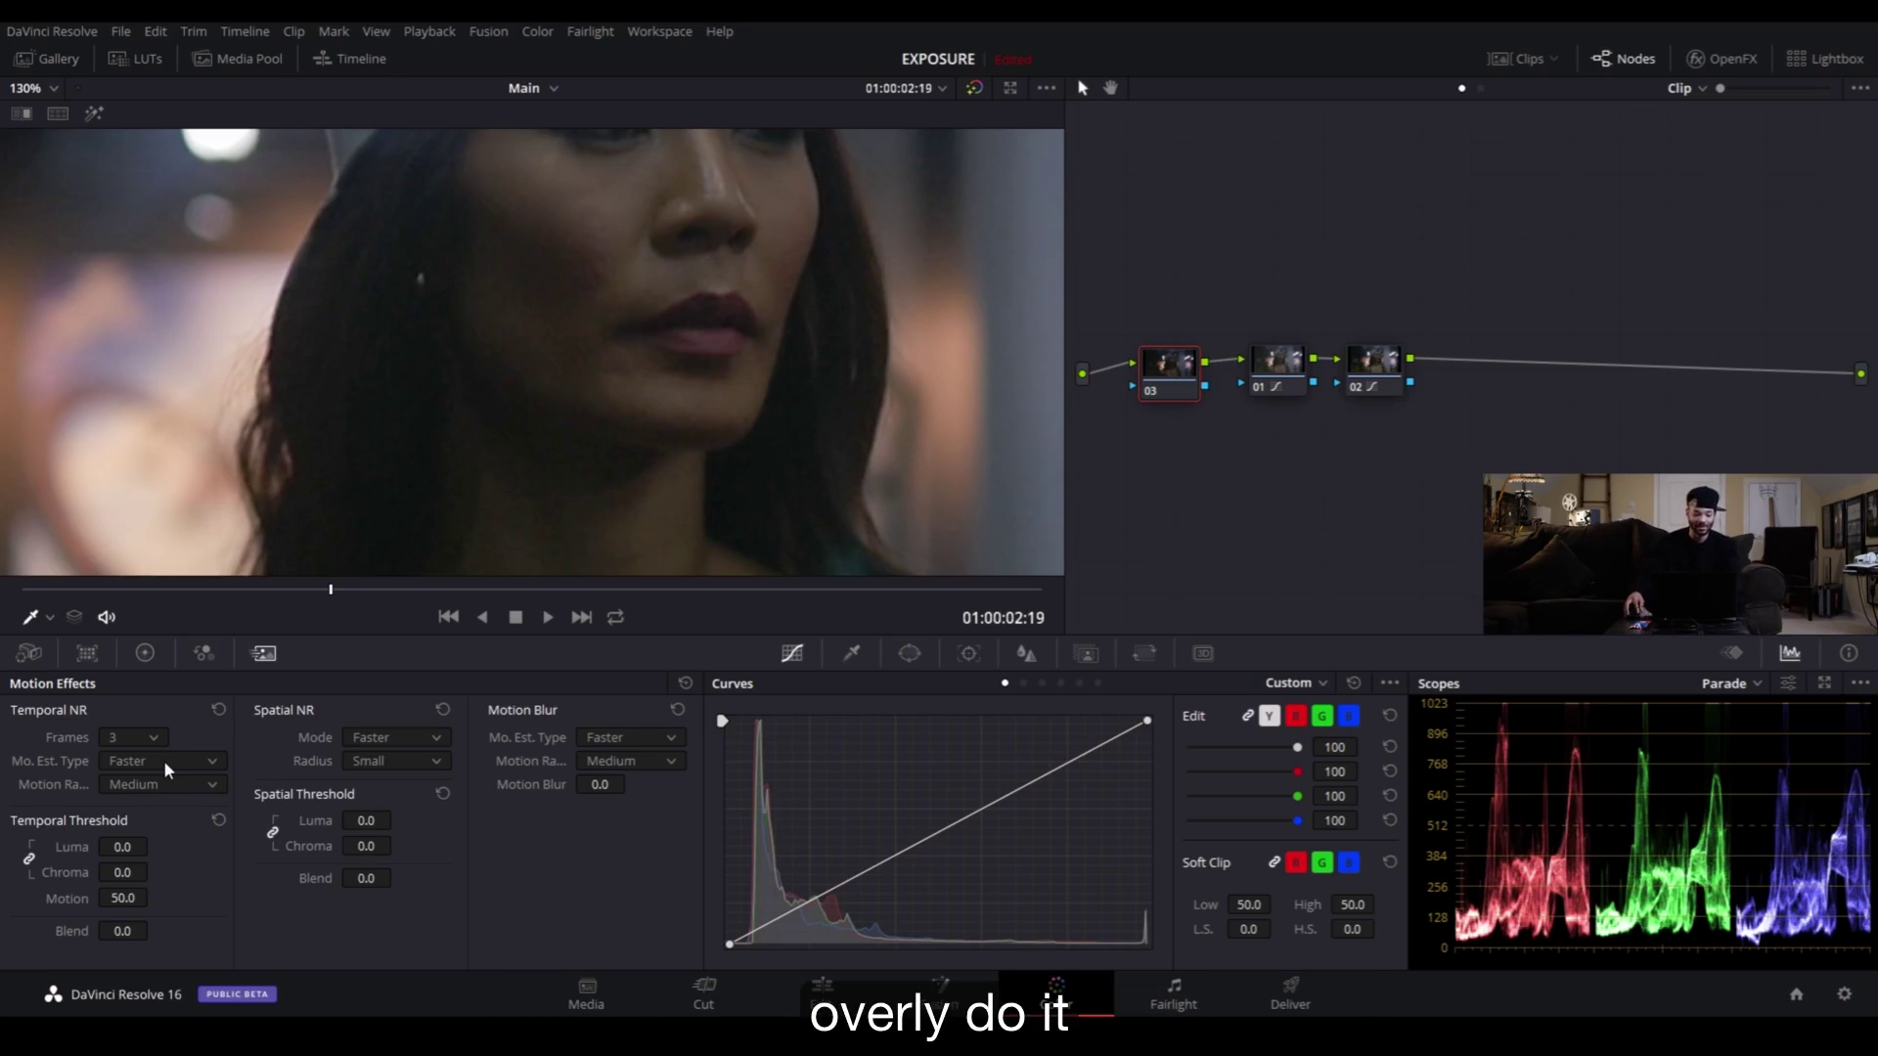
pyautogui.click(162, 759)
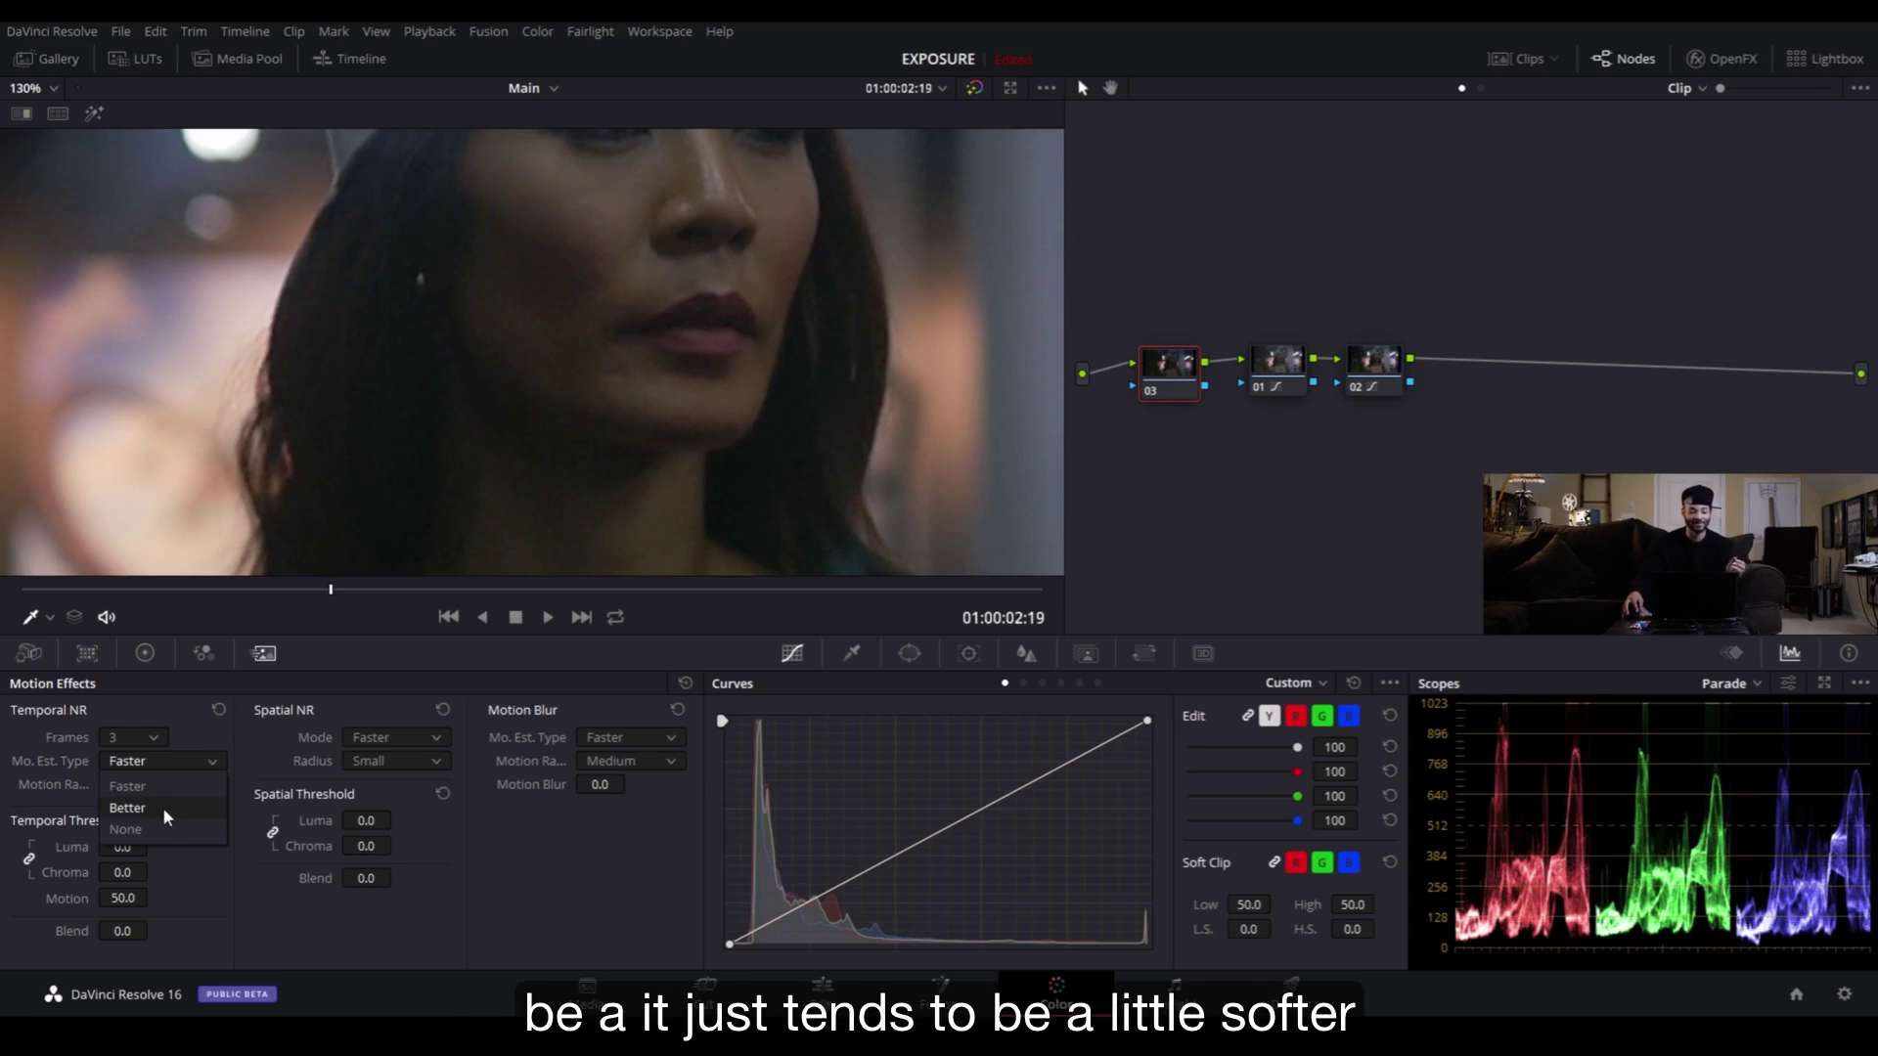
pyautogui.click(162, 807)
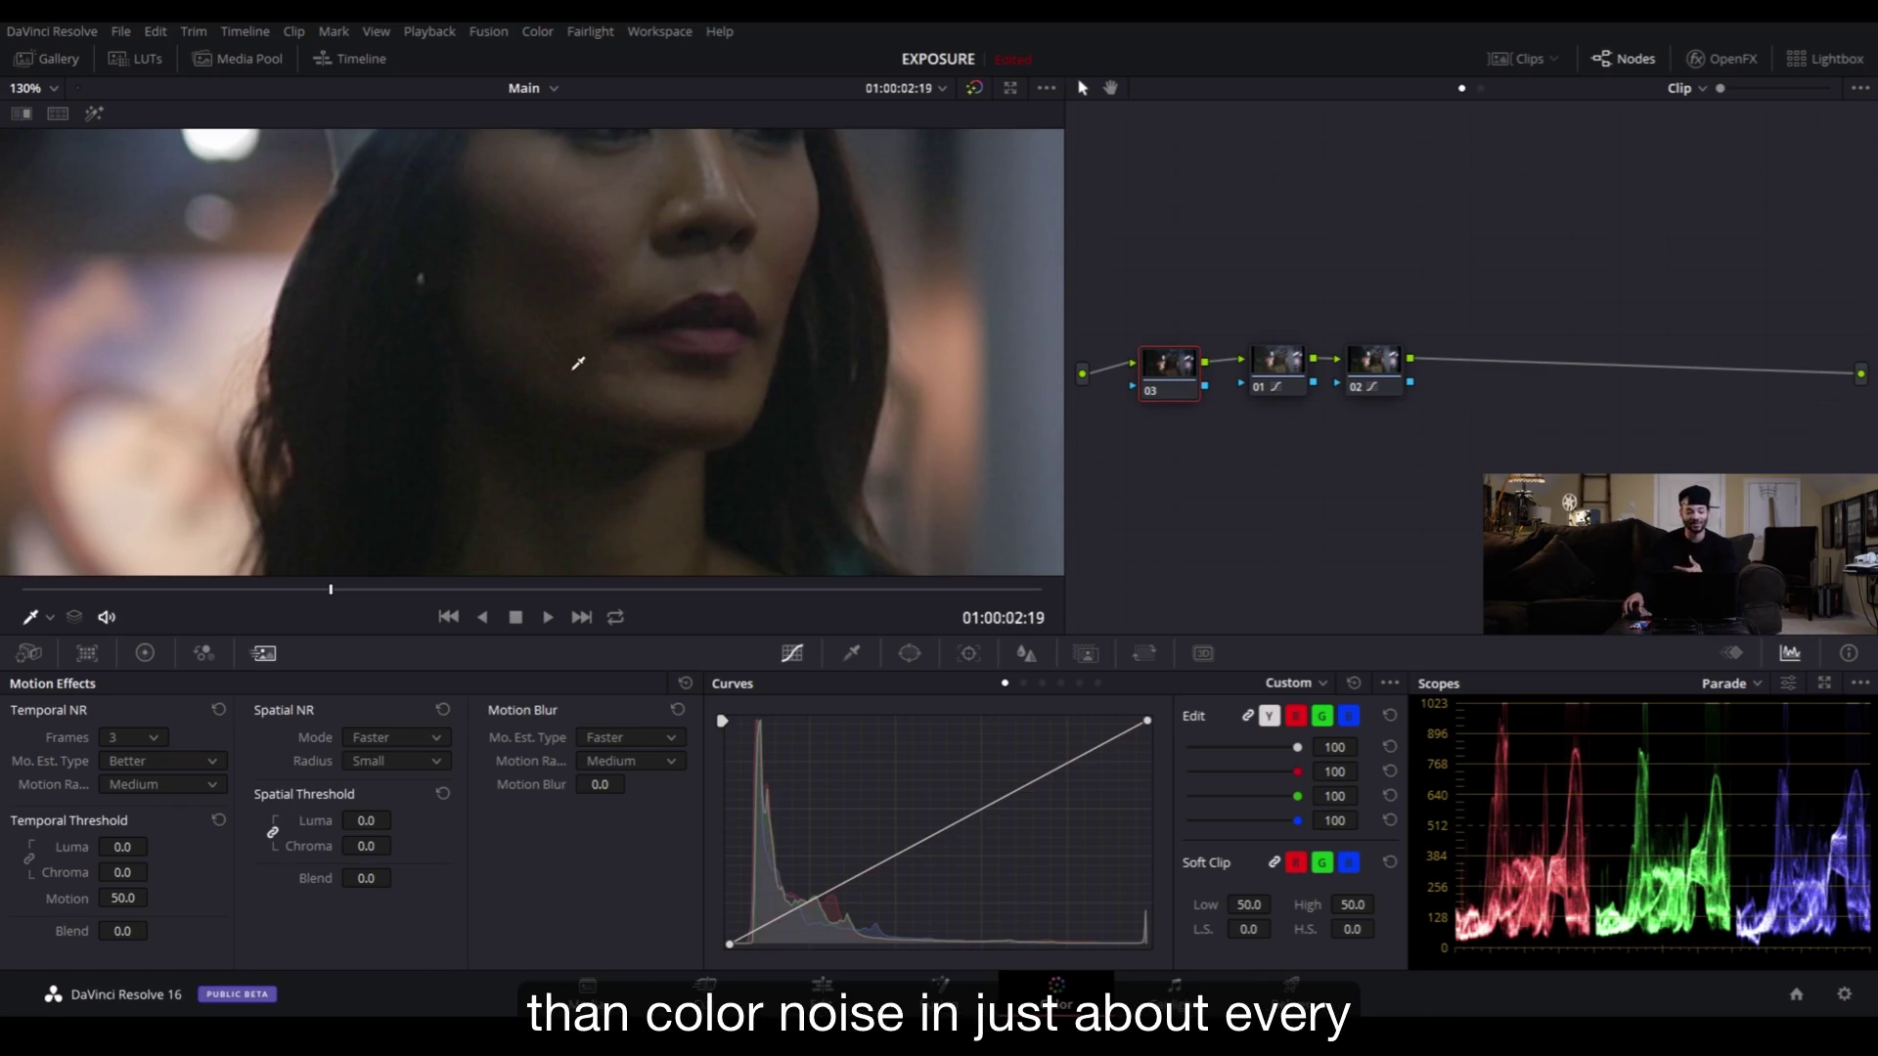
# - Try a temporal chroma threshold of 100 on node 03 while checking the woman's skin up close, and return it to 0
pyautogui.scroll(3, 574, 393)
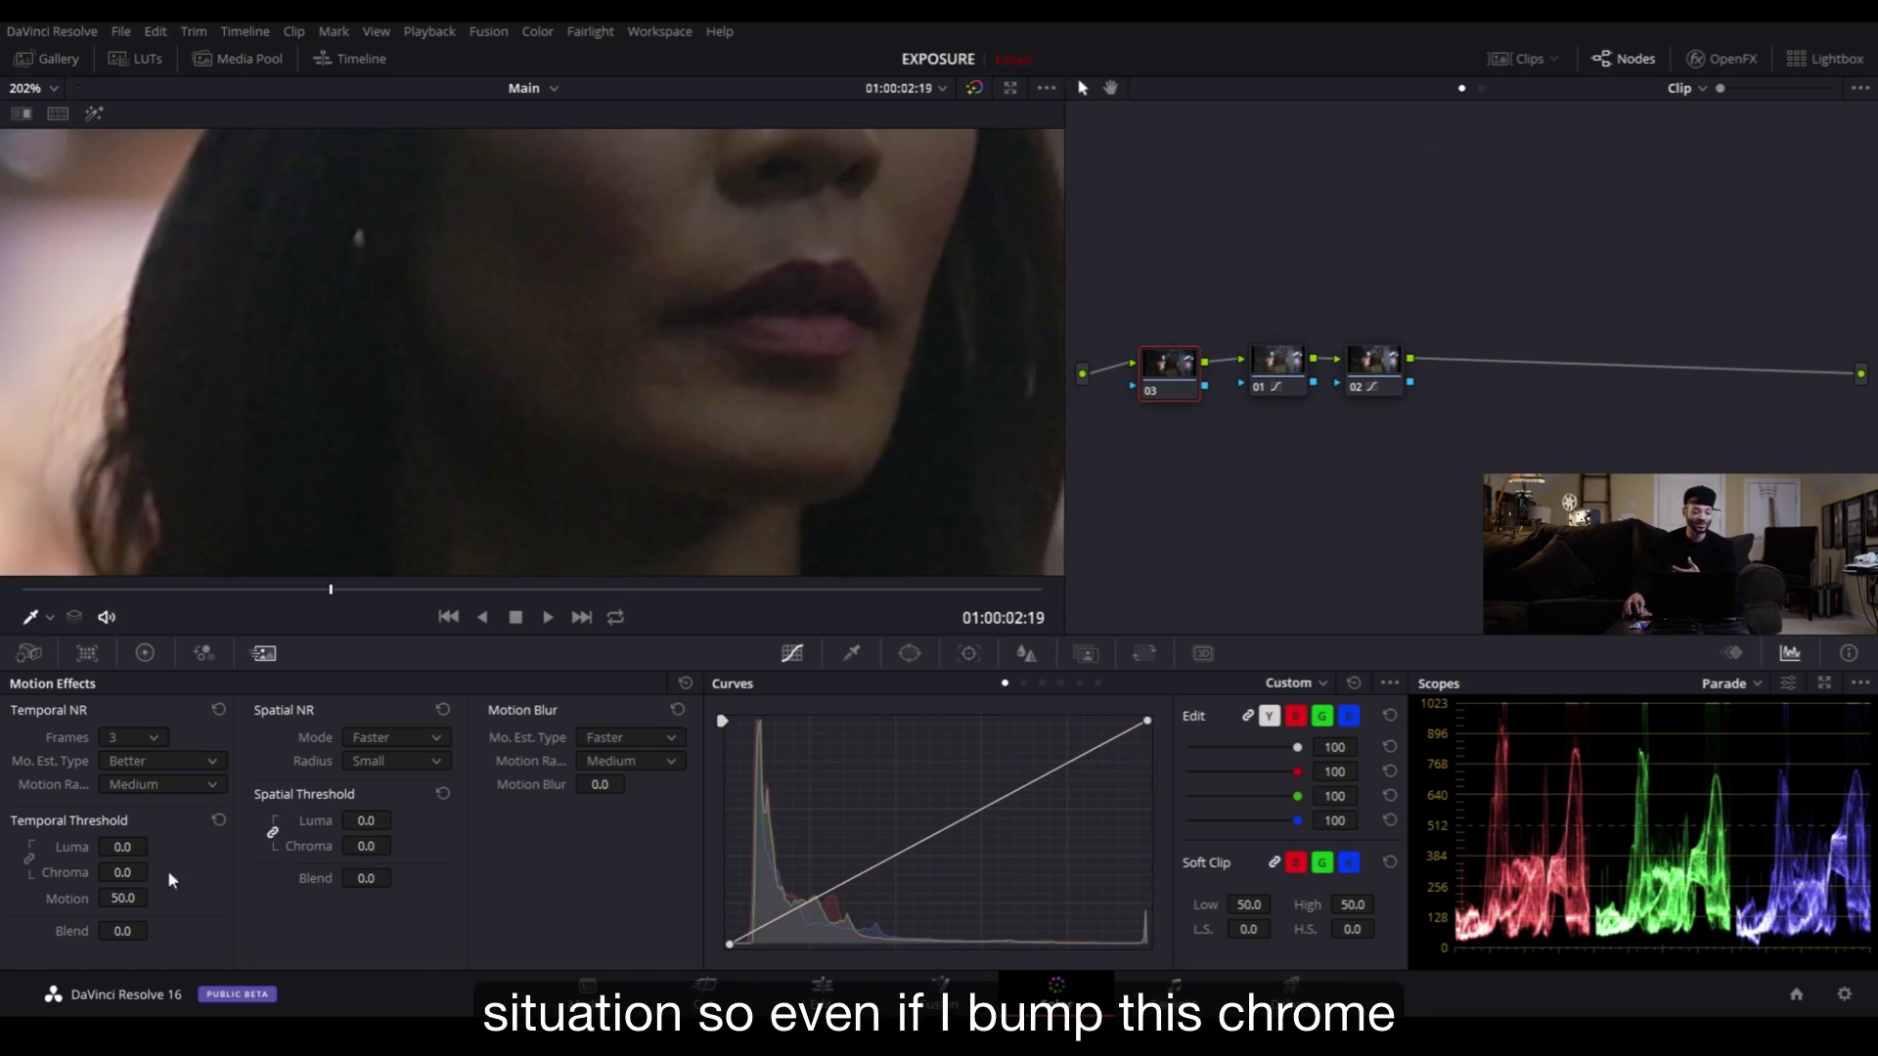
pyautogui.moveTo(122, 873); pyautogui.dragTo(249, 860)
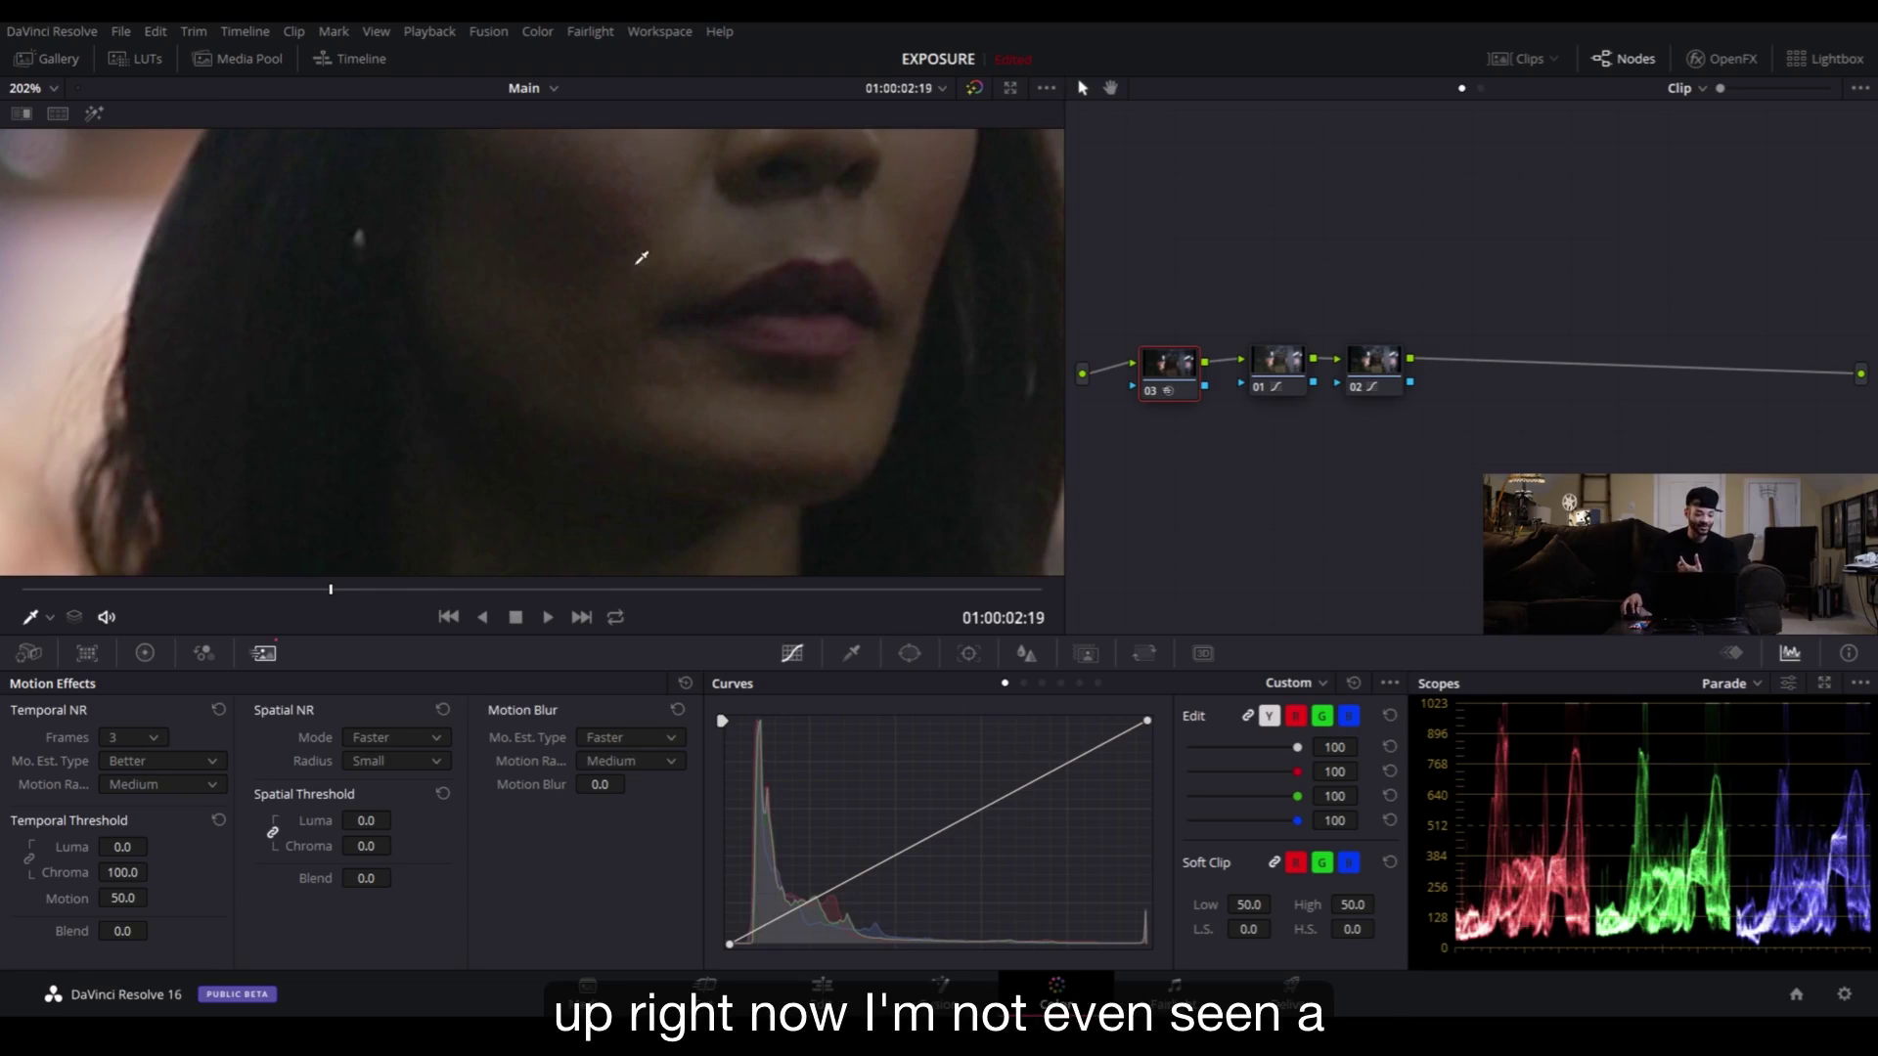
pyautogui.moveTo(121, 872); pyautogui.dragTo(111, 870)
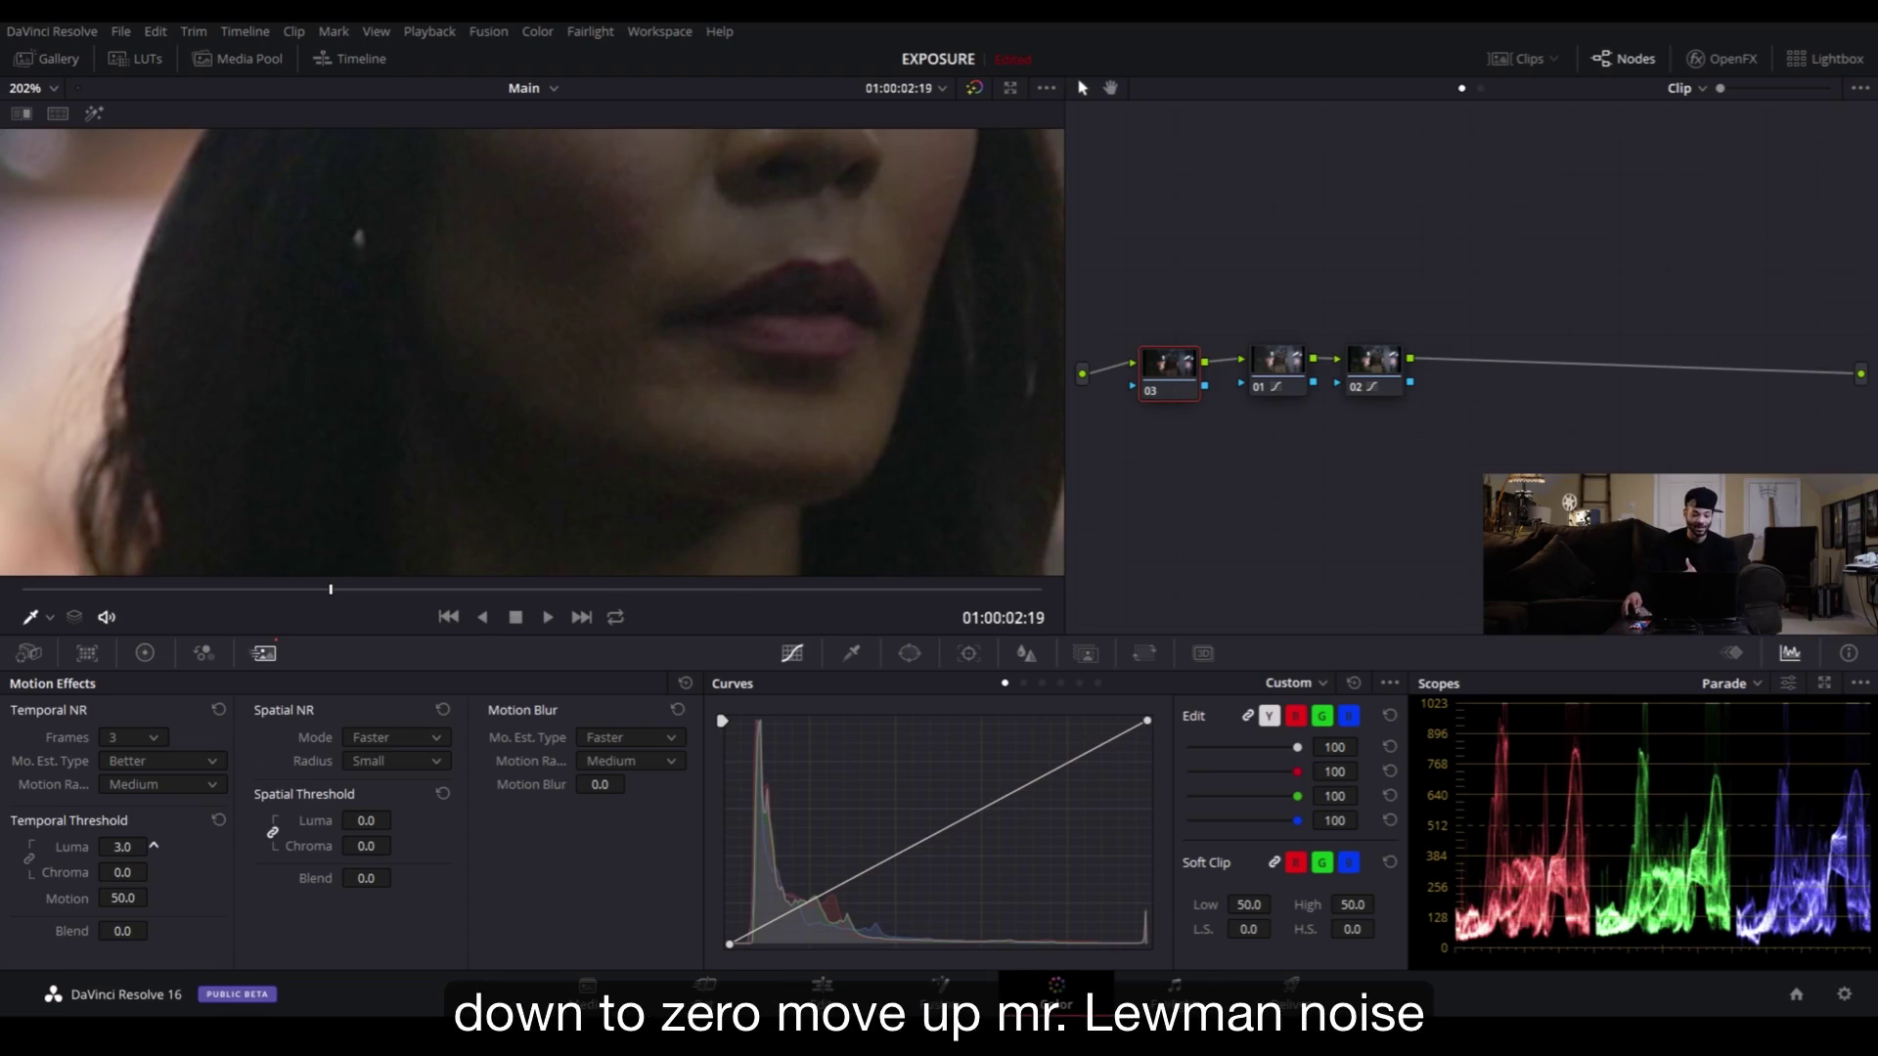
# - Set node 03's temporal thresholds to 6.4 for luma and 11.0 for chroma, with the two values unlinked
pyautogui.moveTo(123, 847); pyautogui.dragTo(154, 846)
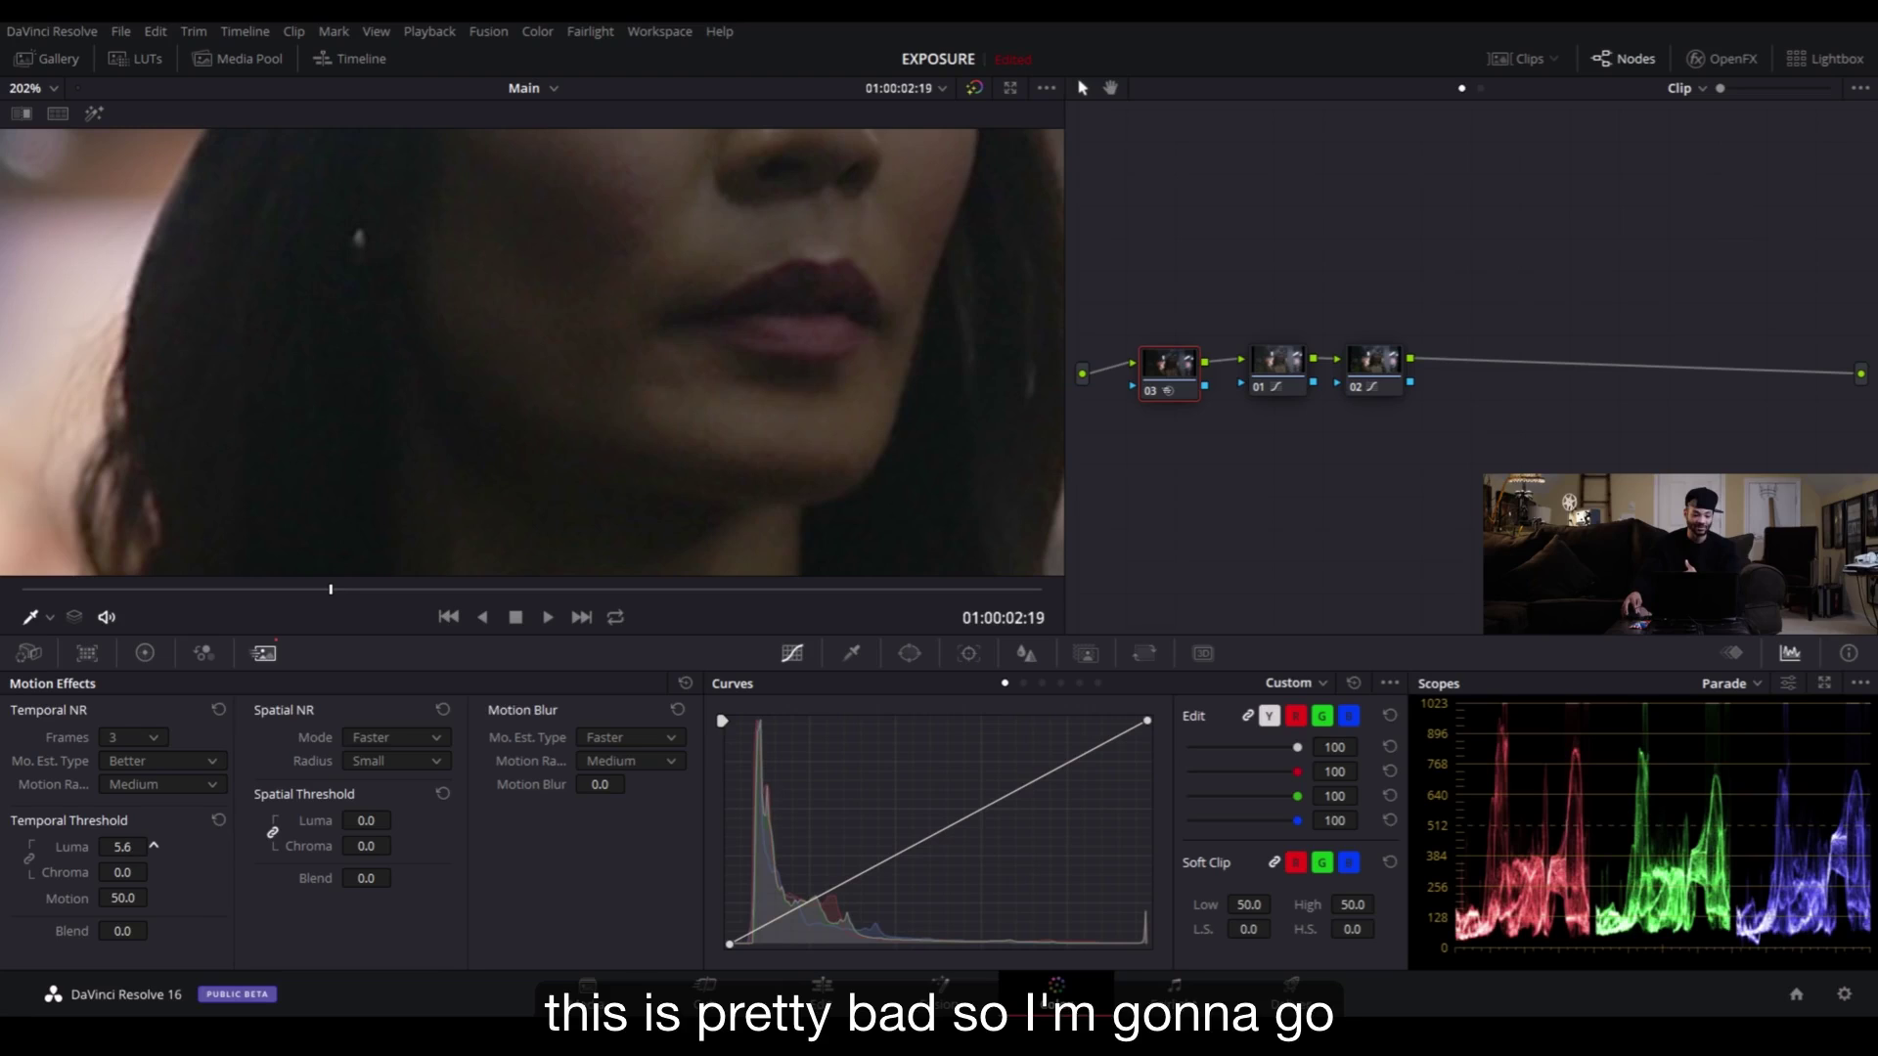
pyautogui.moveTo(127, 855); pyautogui.dragTo(139, 855)
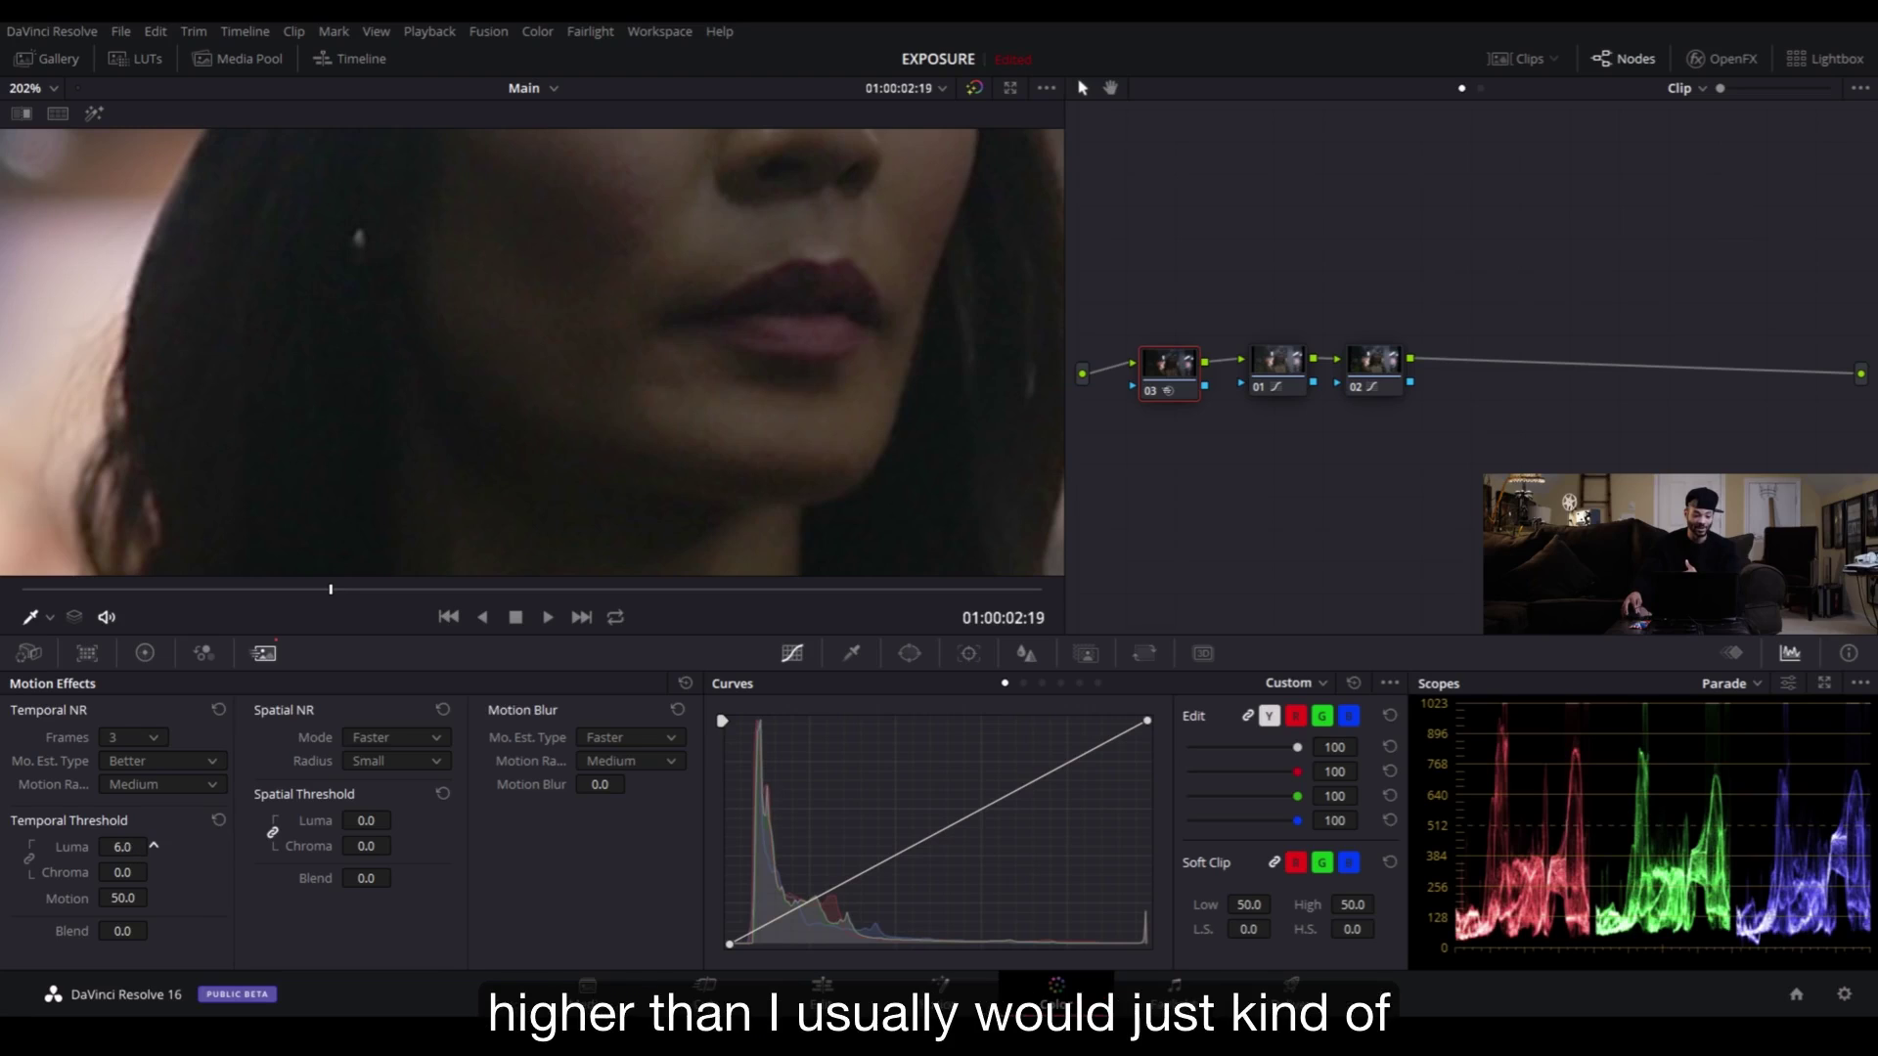
pyautogui.scroll(-5, 665, 333)
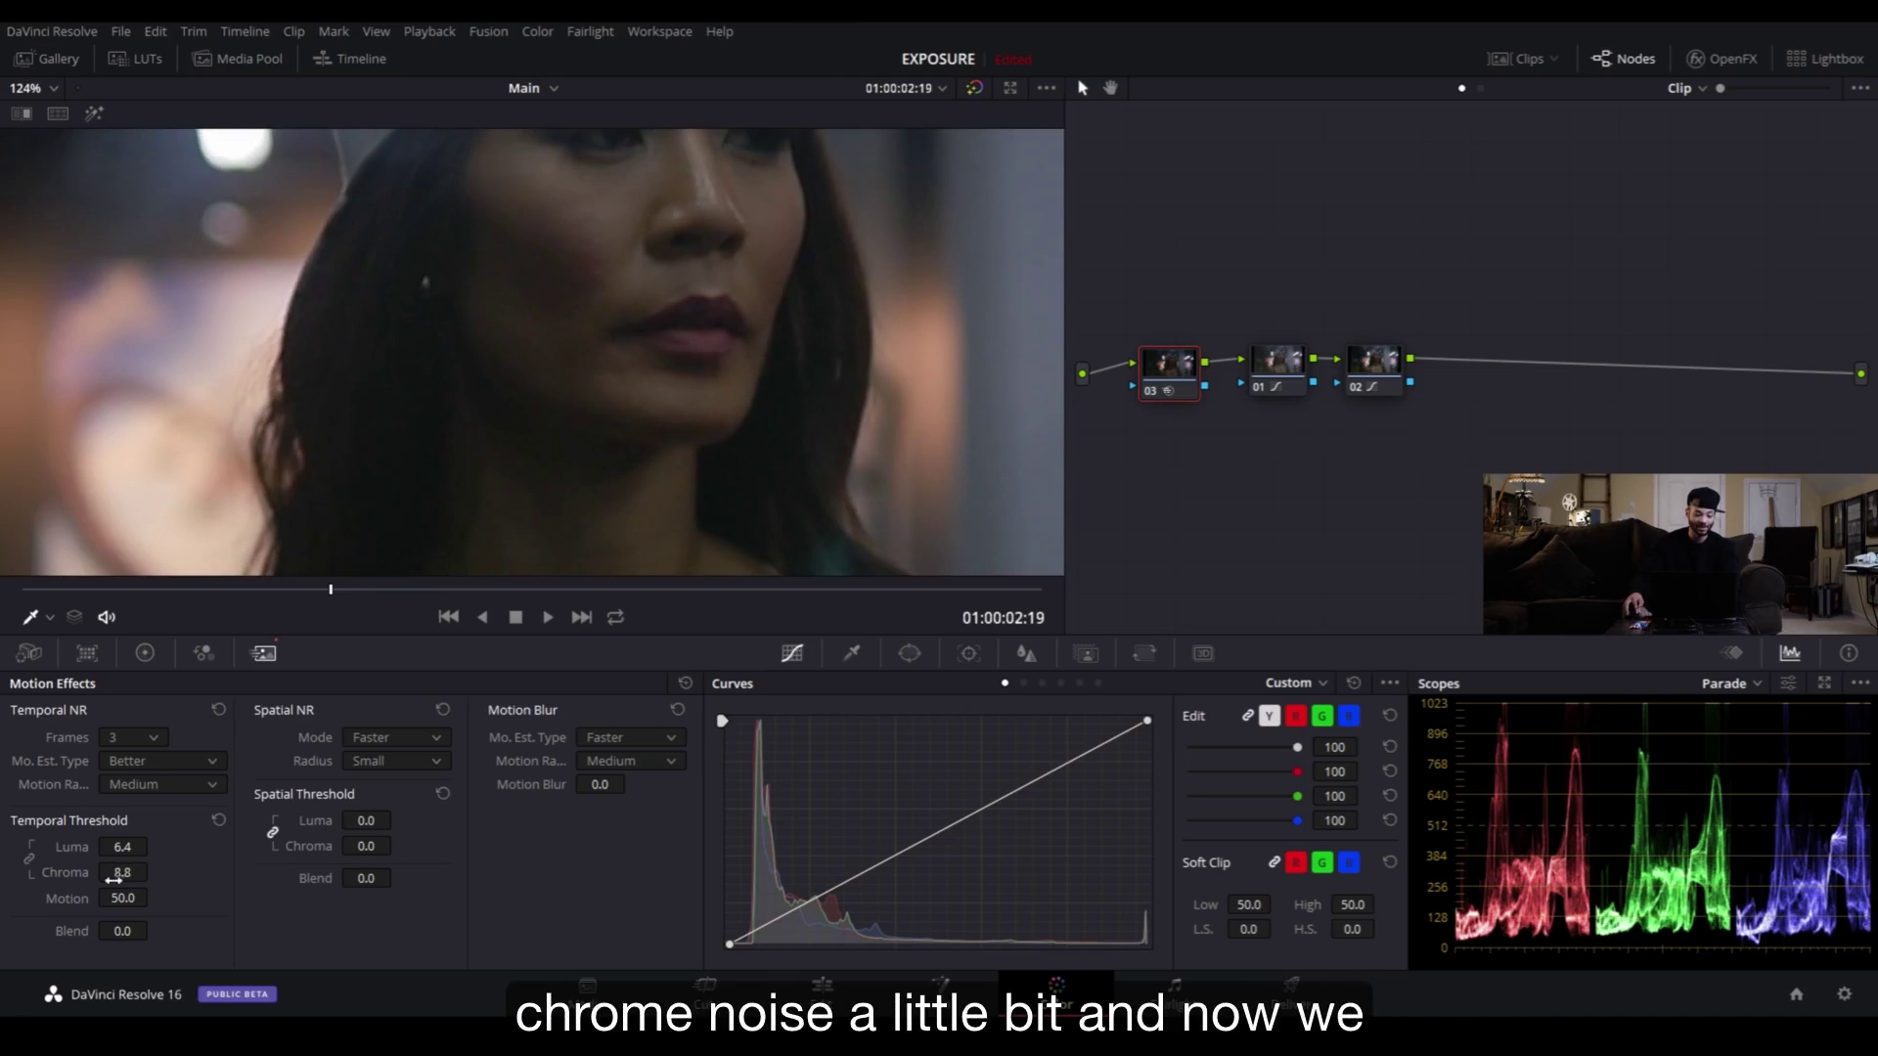
pyautogui.scroll(-6, 702, 455)
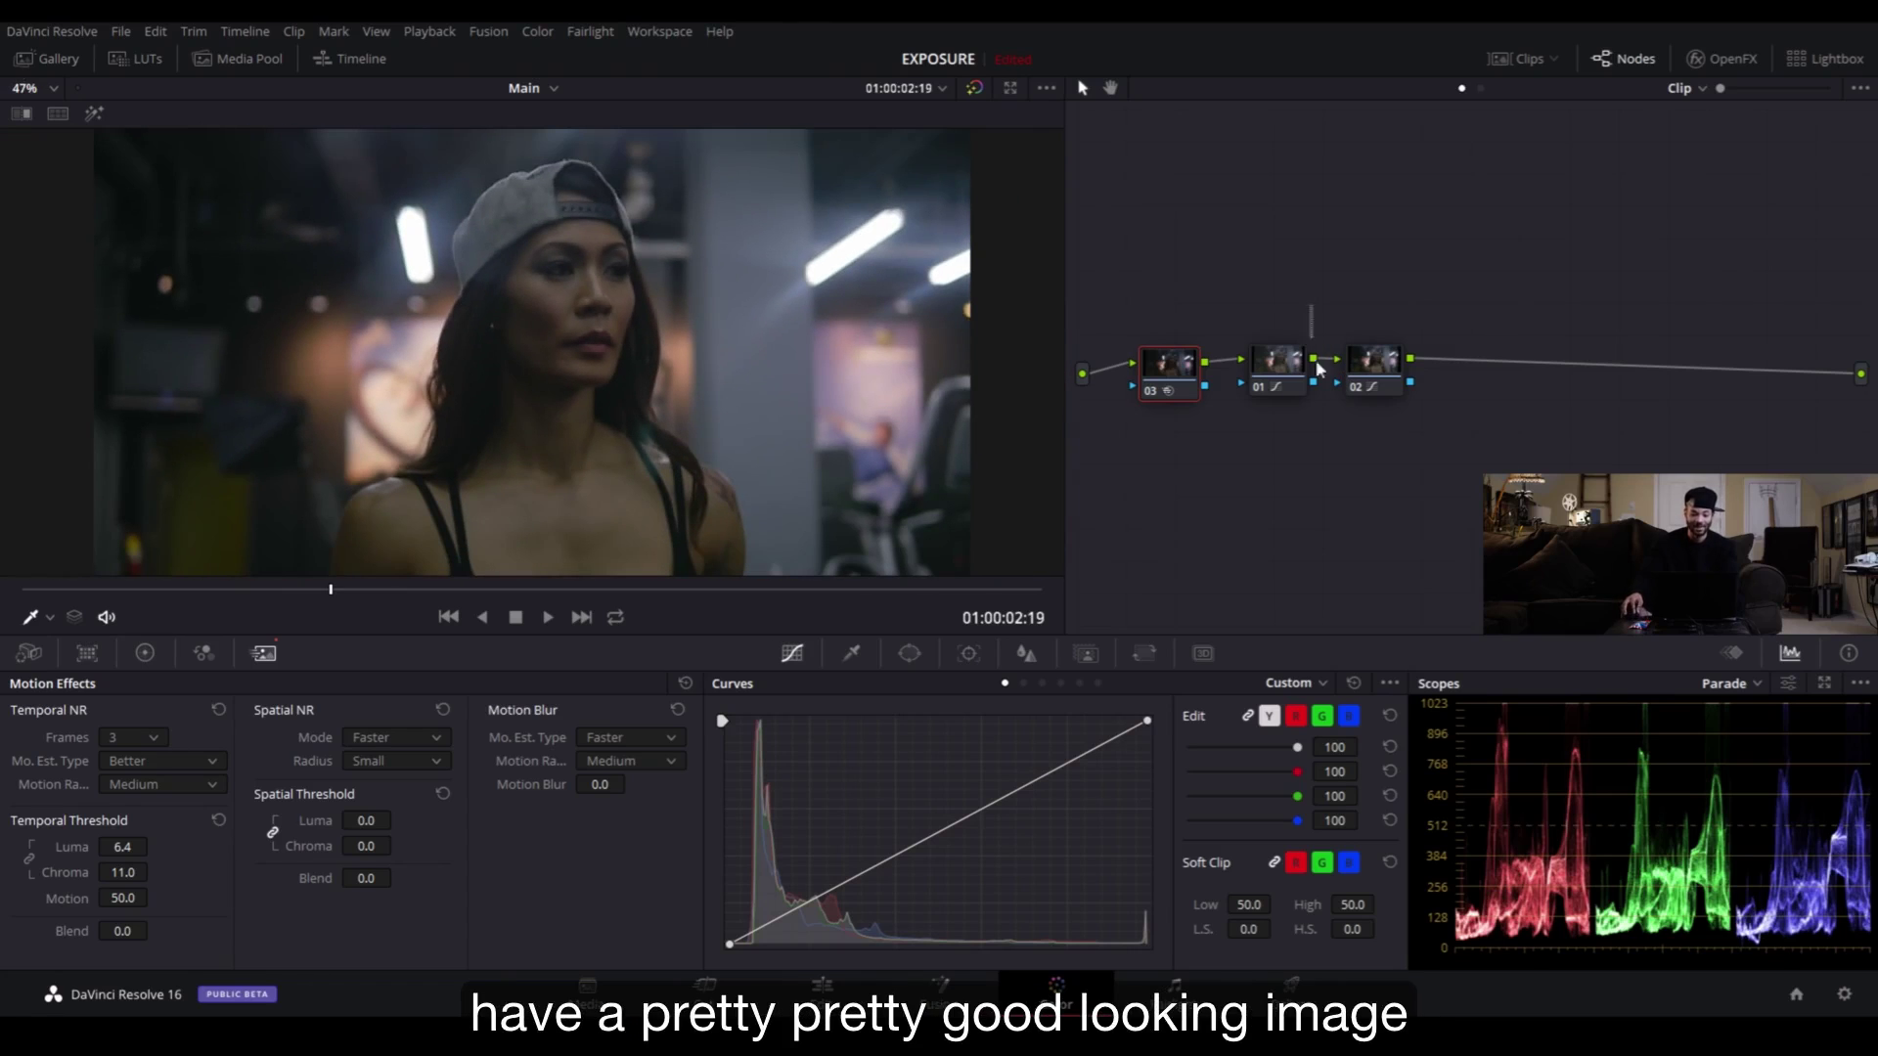
# - Shift nodes 01 and 02 along the chain to make room, and add a serial node after node 03
pyautogui.moveTo(1287, 320); pyautogui.dragTo(1472, 451)
pyautogui.moveTo(1362, 373); pyautogui.dragTo(1439, 380)
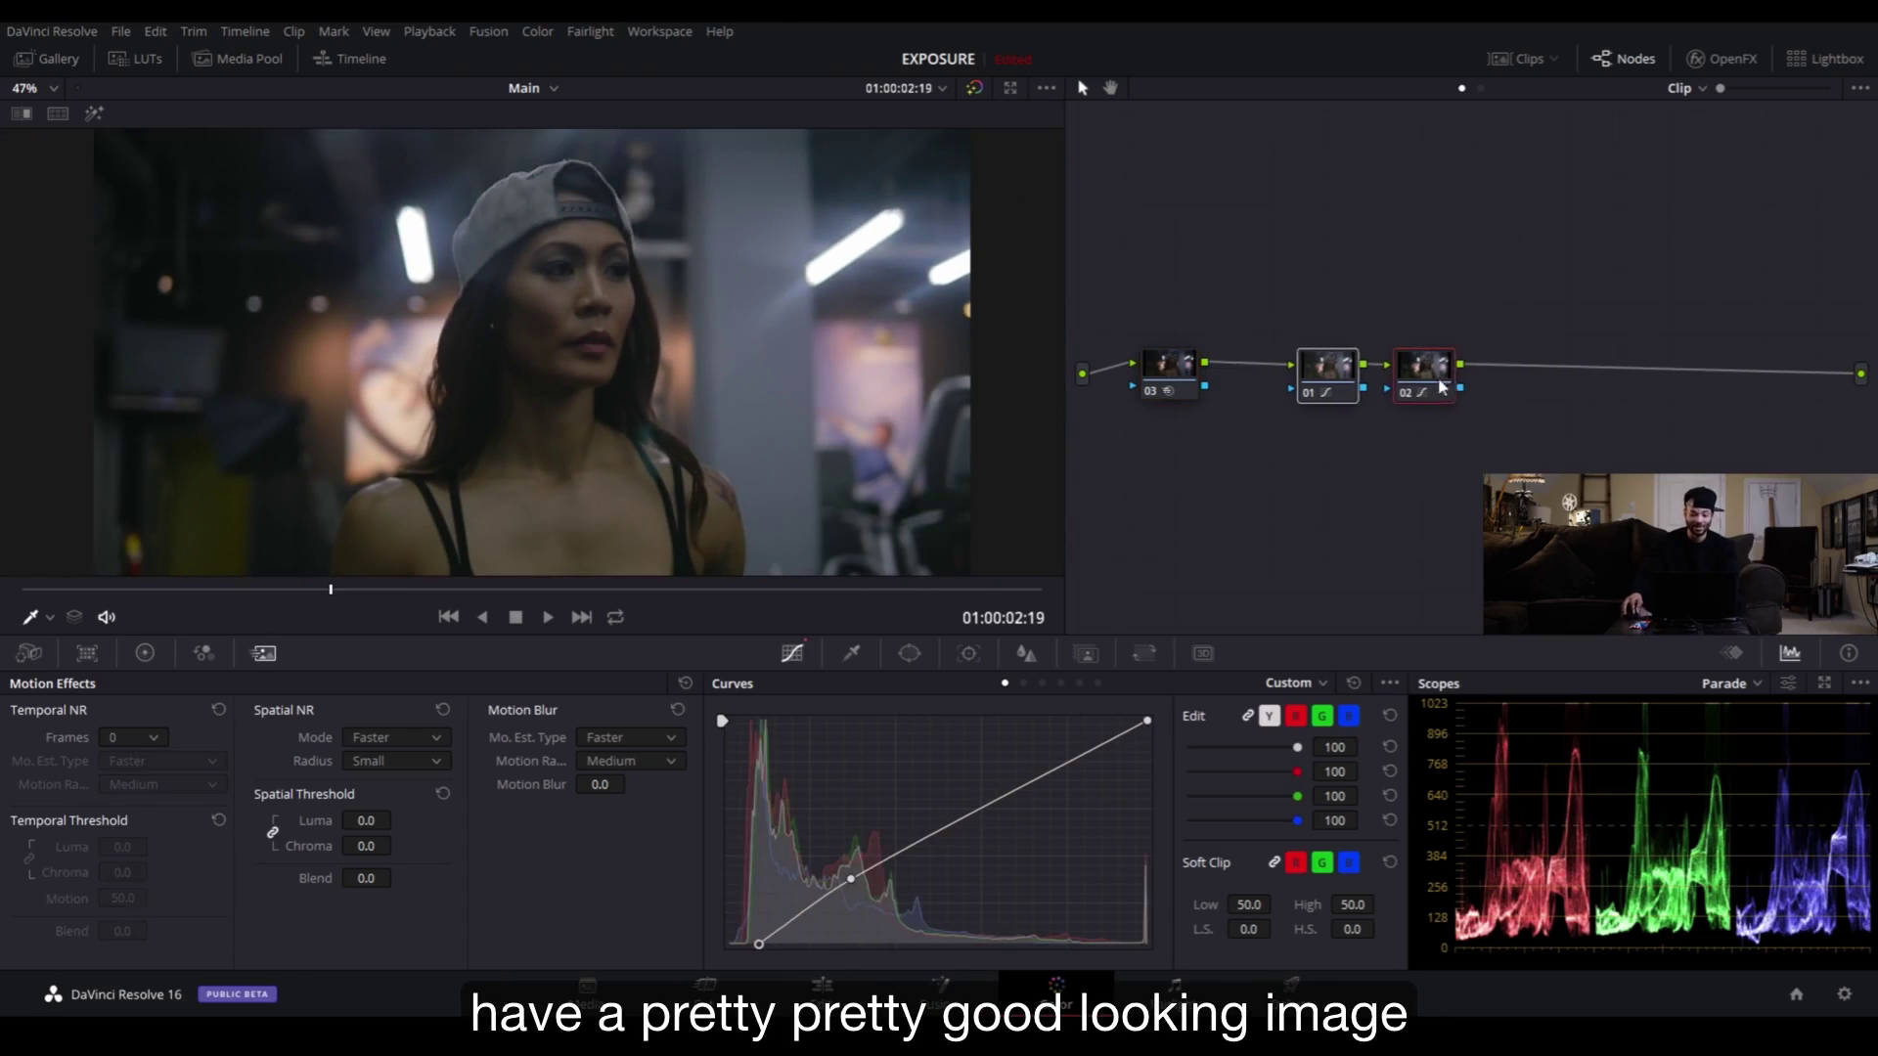
pyautogui.click(1185, 368)
pyautogui.hotkey('alt', 's')
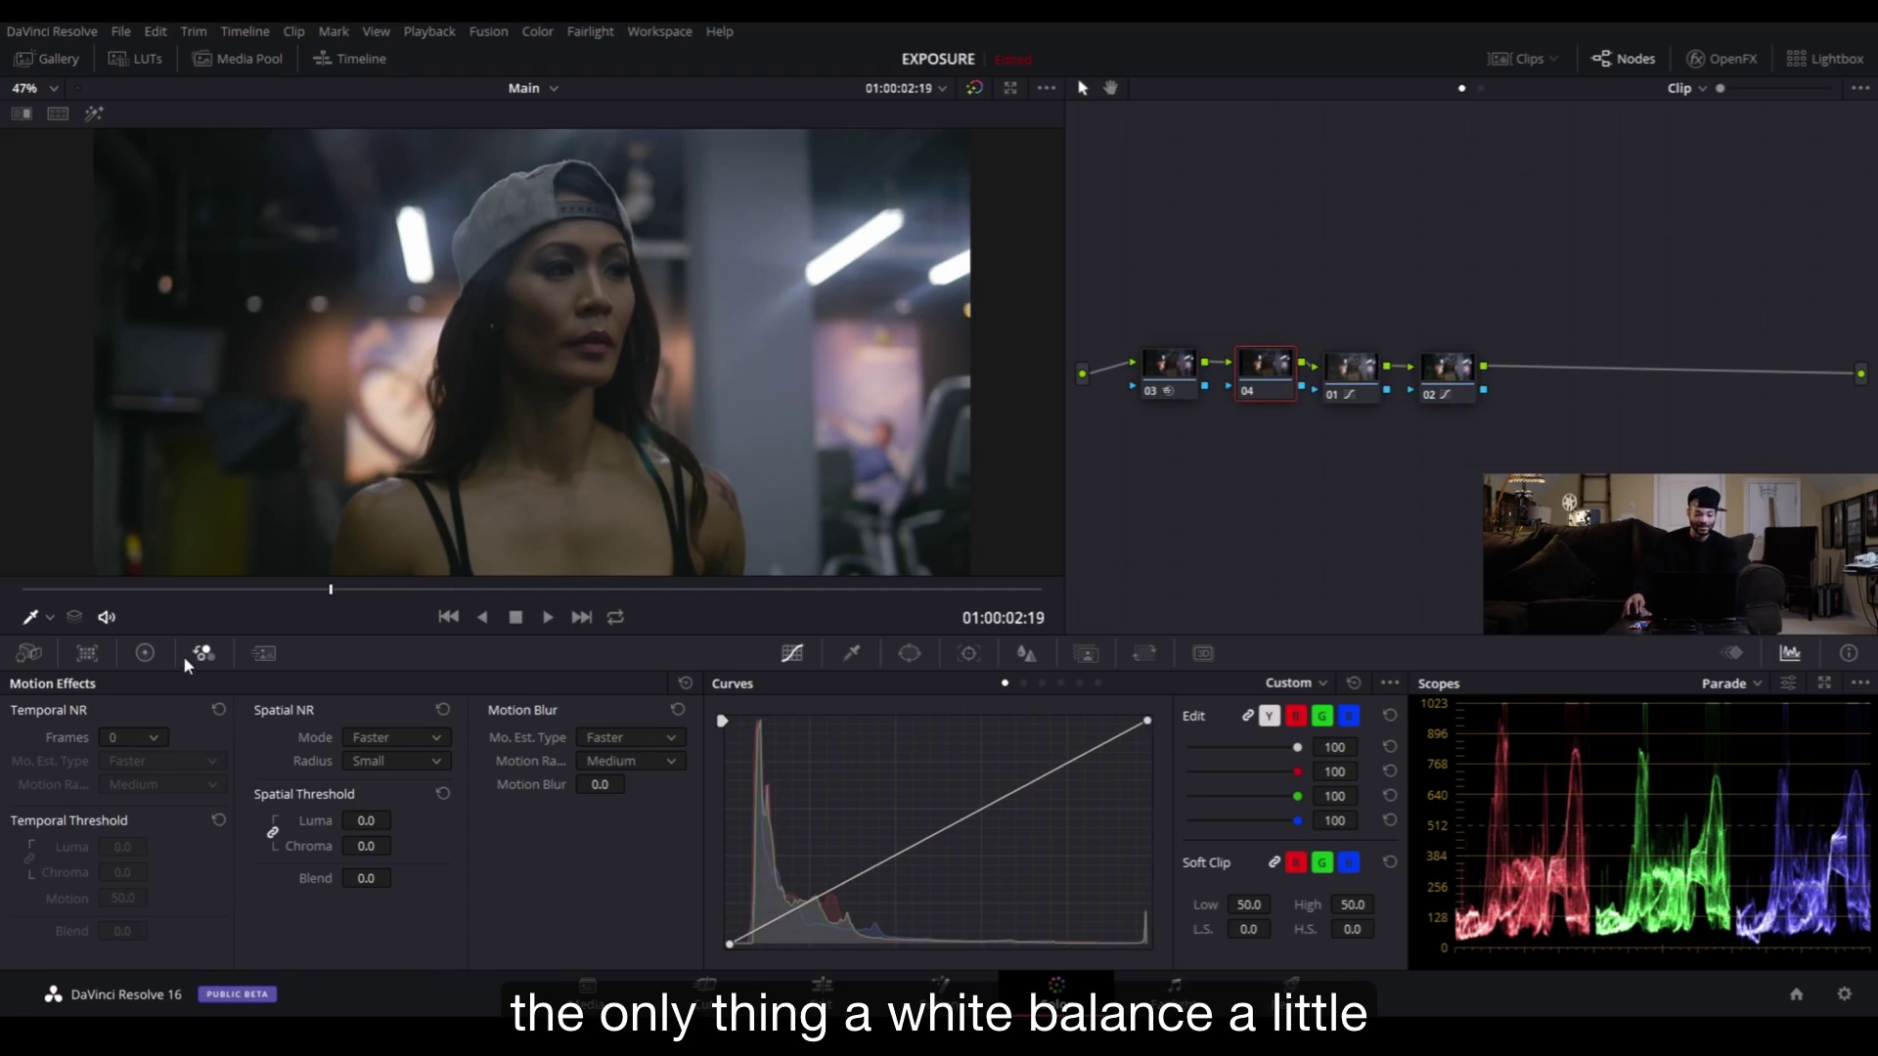
# - Set the tint on node 04 to 26.50 in the primaries to push the white balance toward magenta
pyautogui.click(147, 653)
pyautogui.click(149, 654)
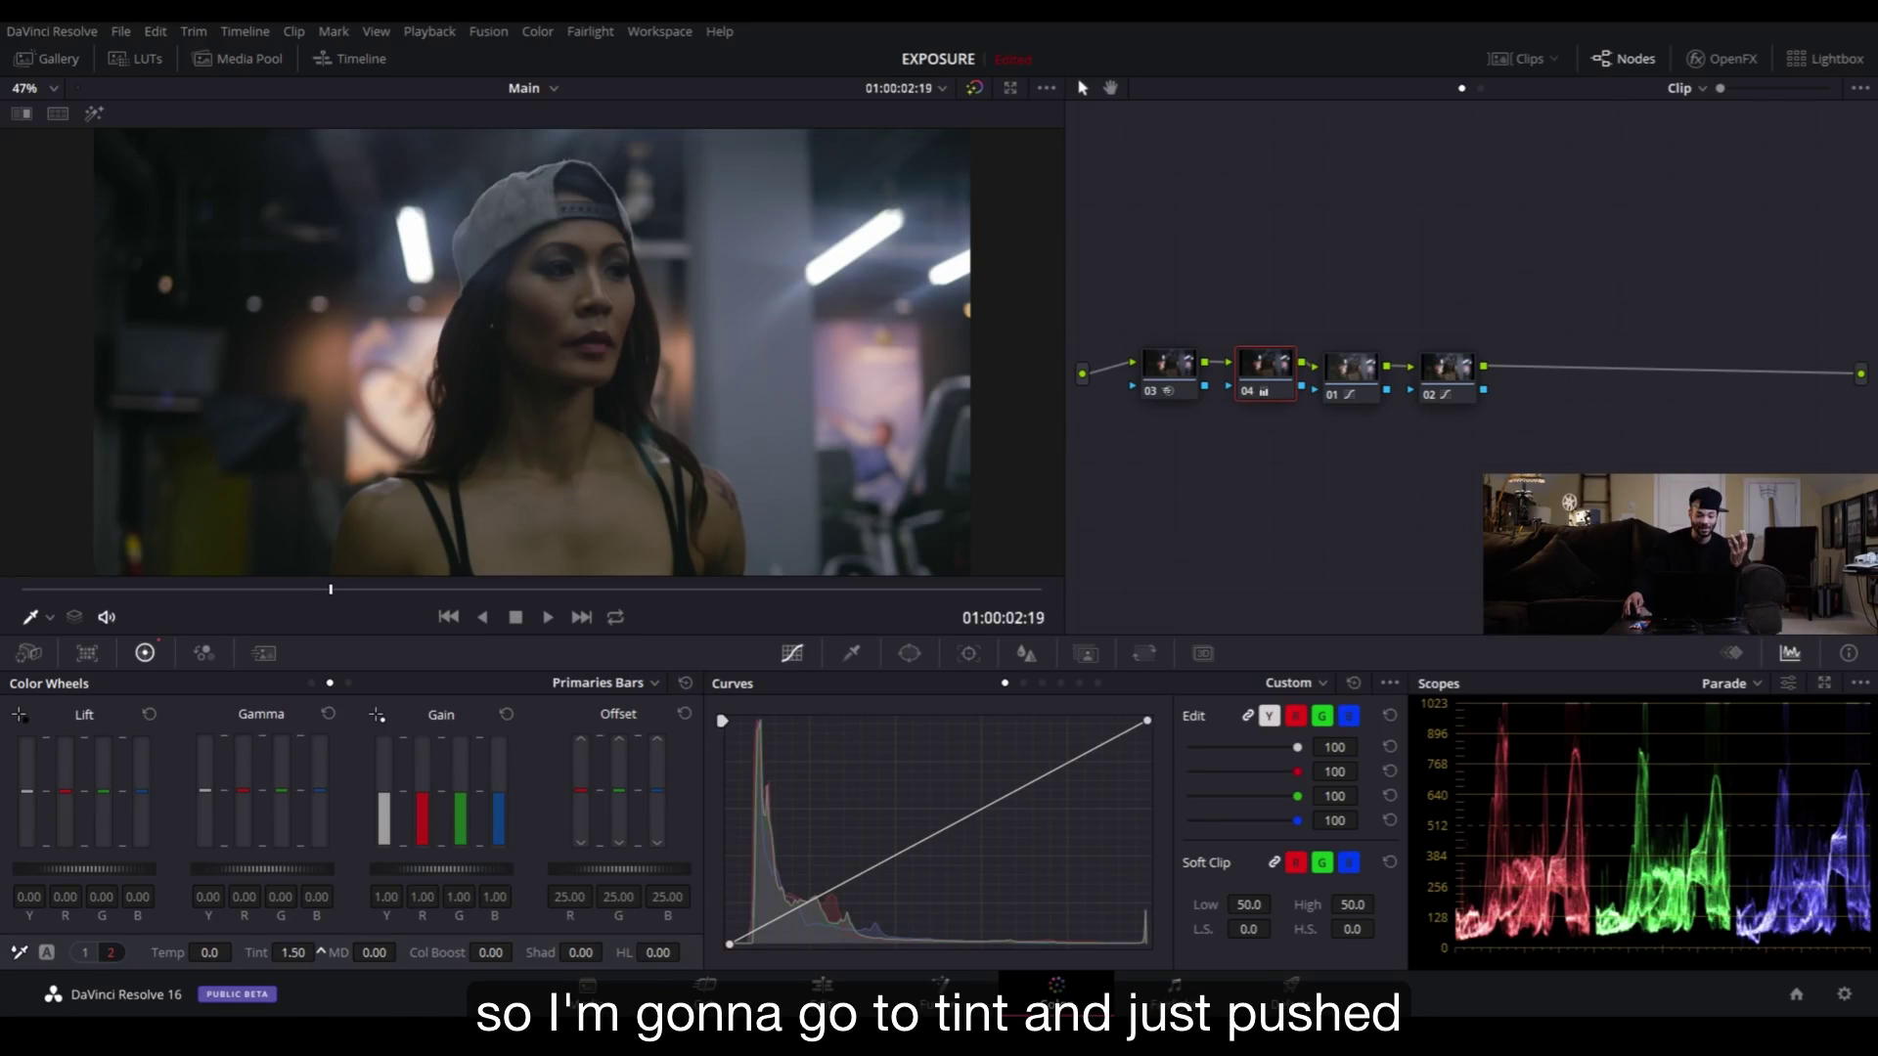
pyautogui.moveTo(320, 949); pyautogui.dragTo(320, 950)
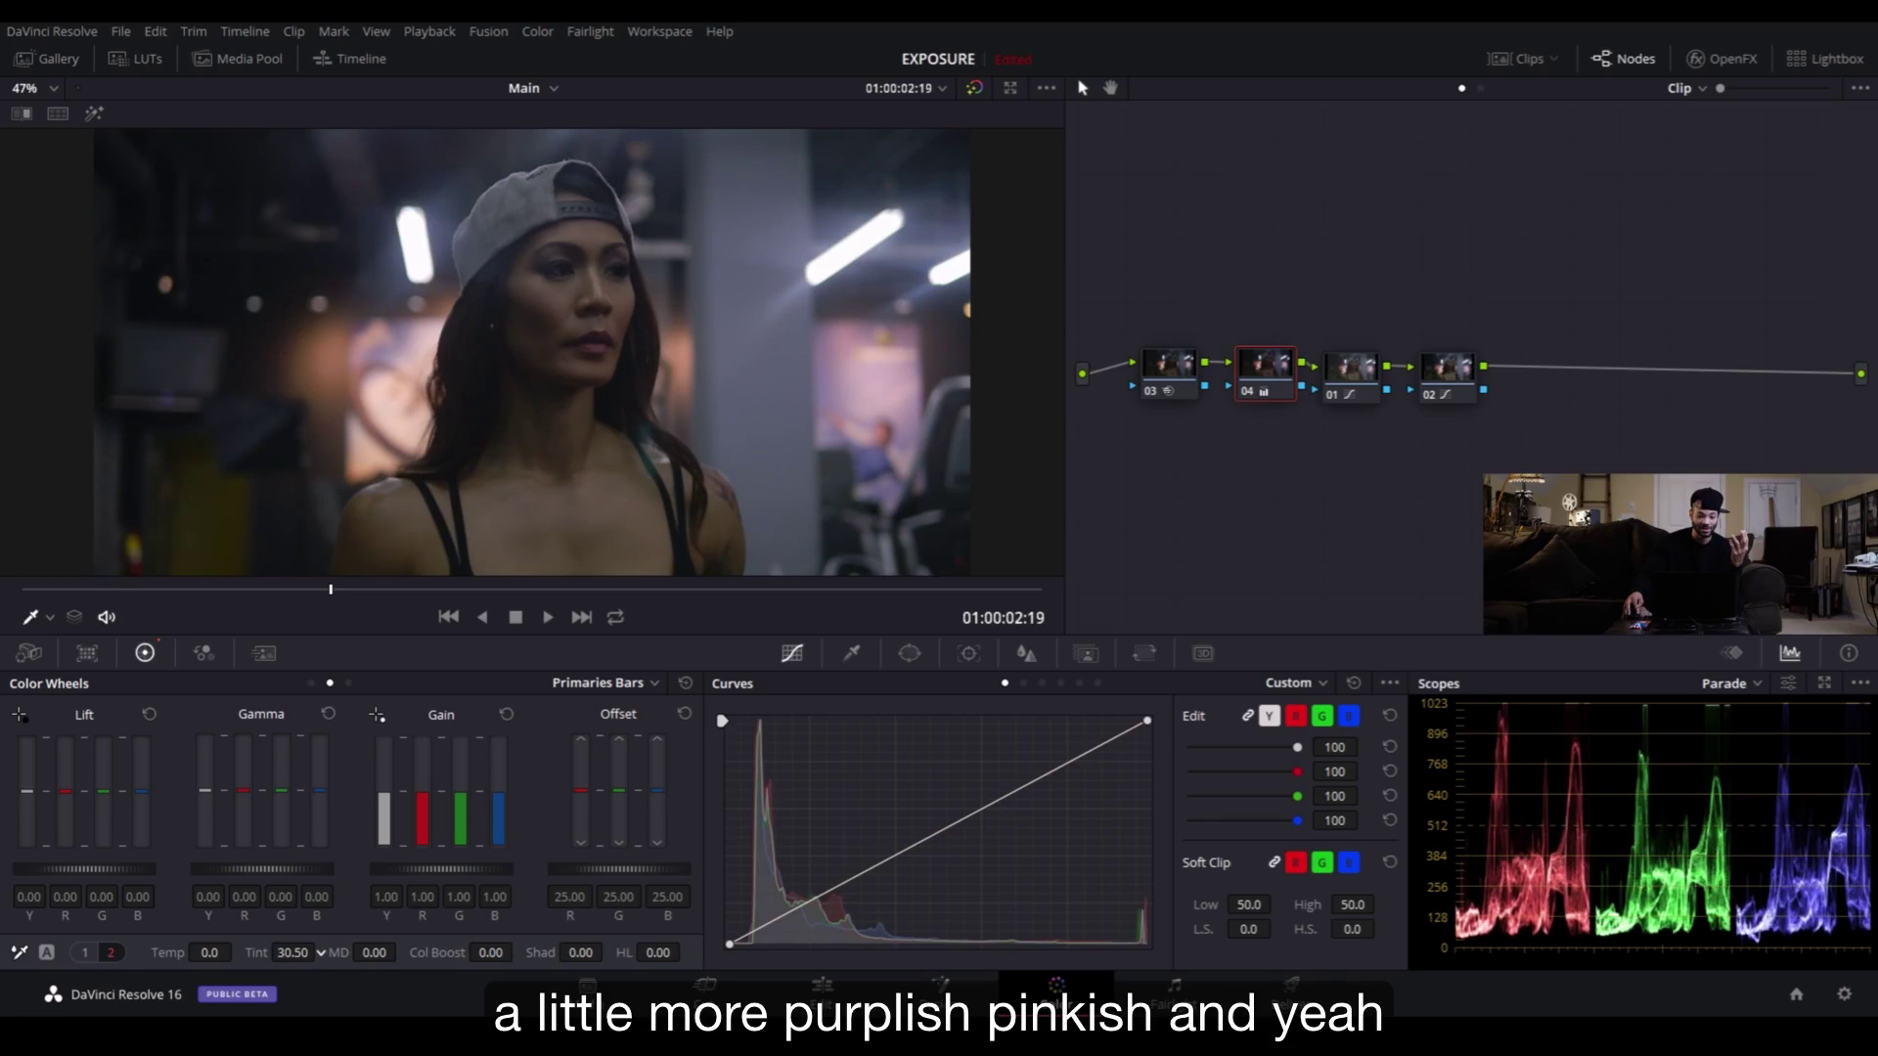
# - Play back the graded clip and examine the shot around 01:00:01:02
pyautogui.press('space')
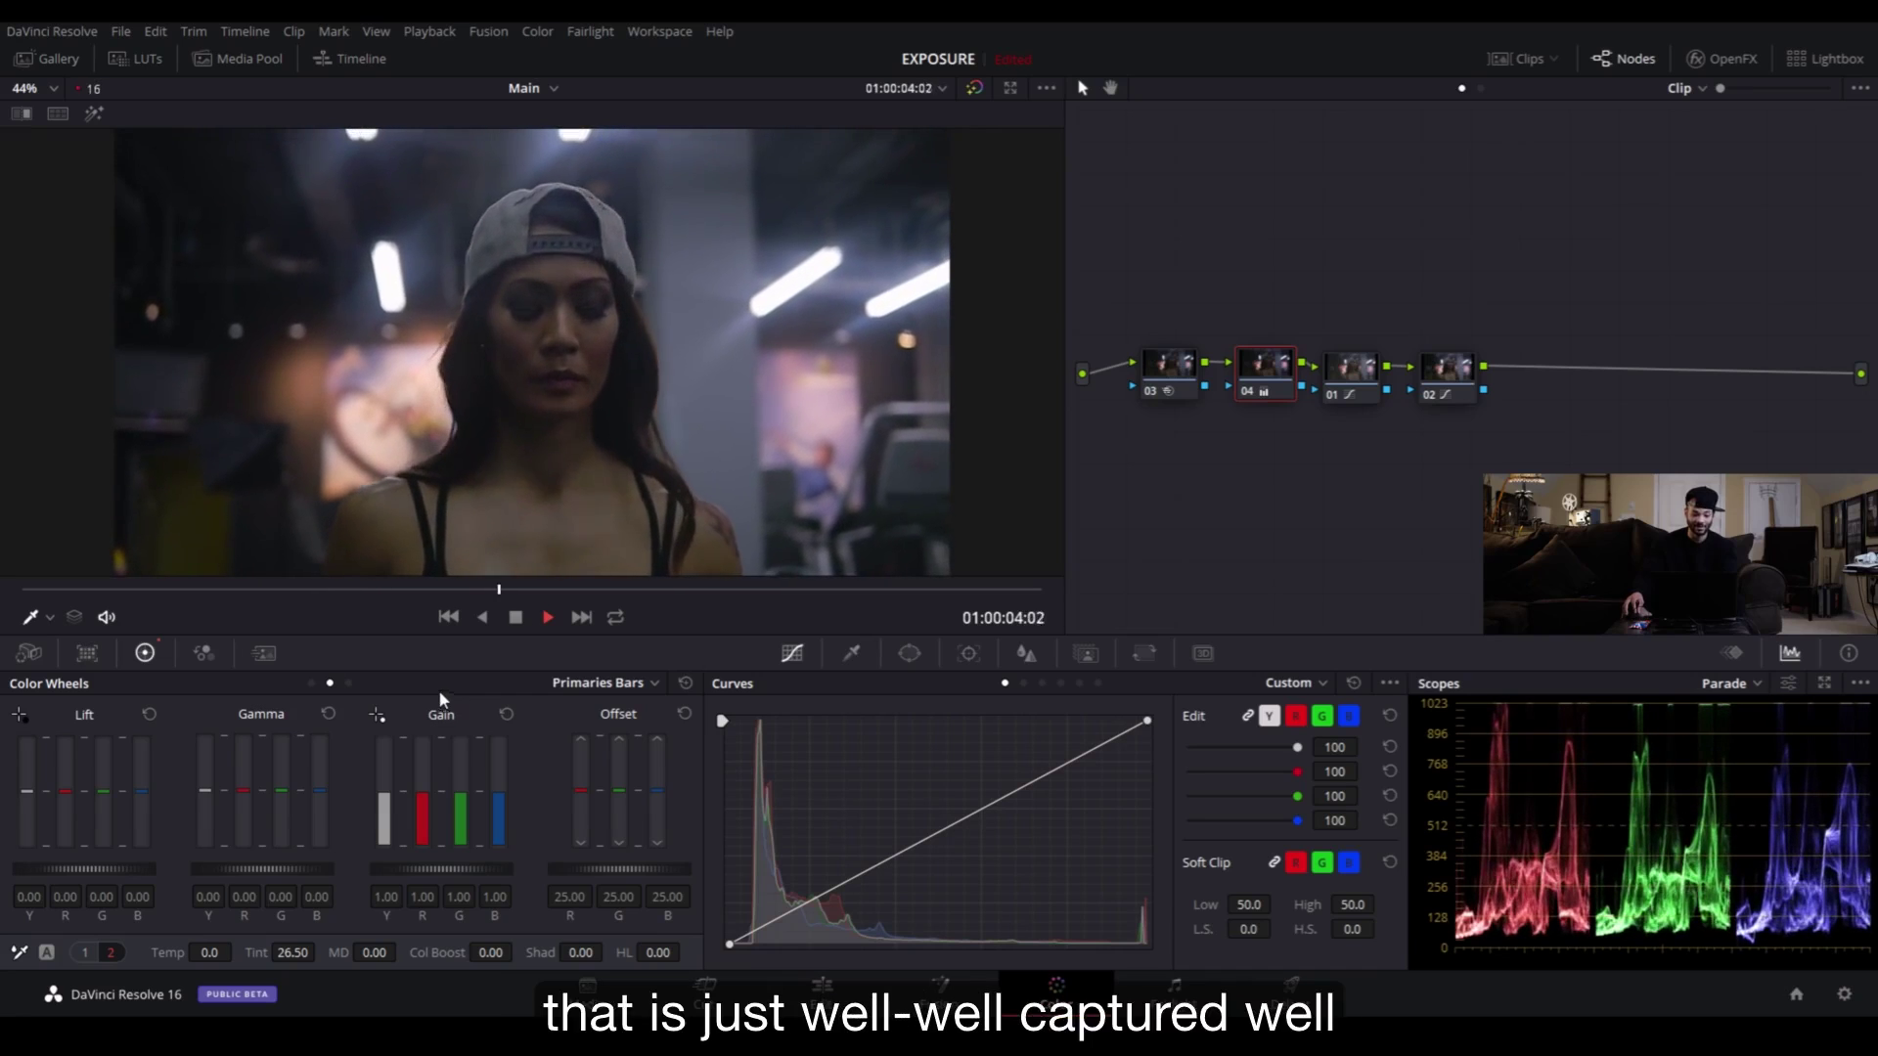
pyautogui.moveTo(90, 588); pyautogui.dragTo(11, 601)
pyautogui.click(147, 591)
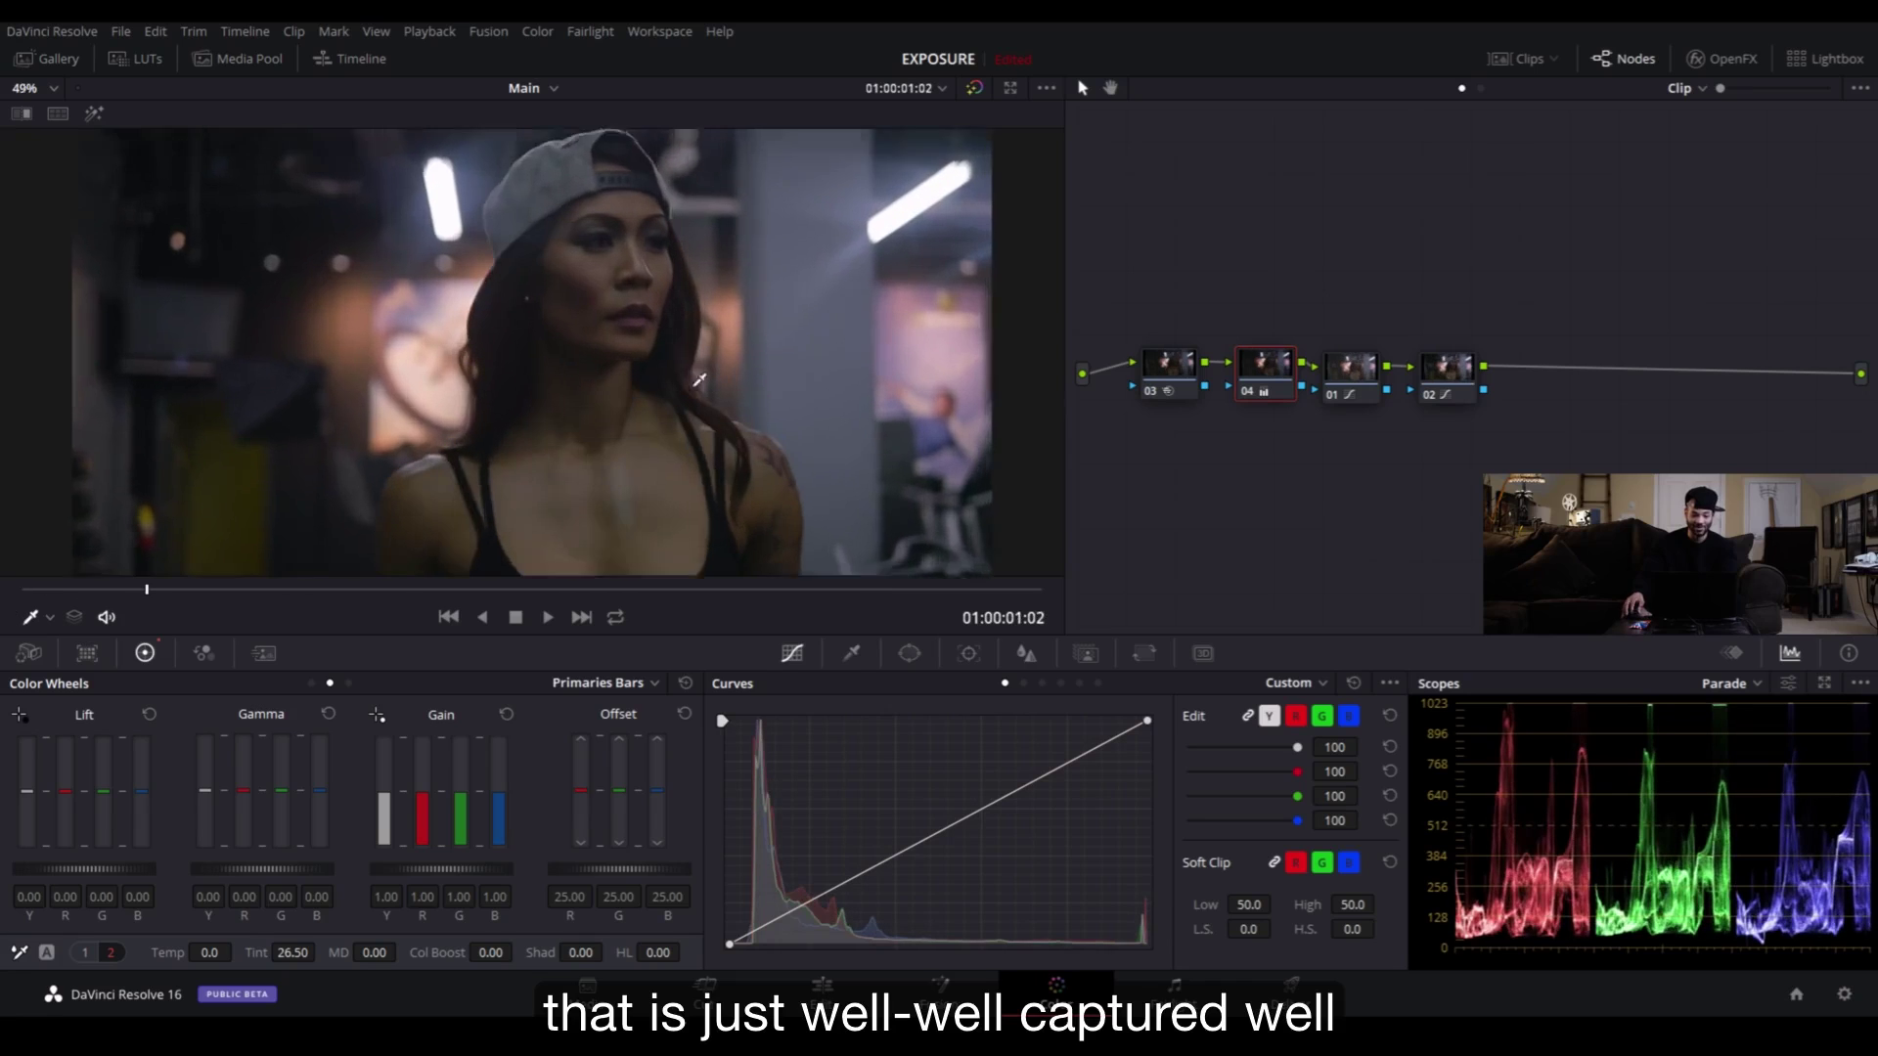
pyautogui.scroll(3, 767, 384)
pyautogui.scroll(-2, 767, 385)
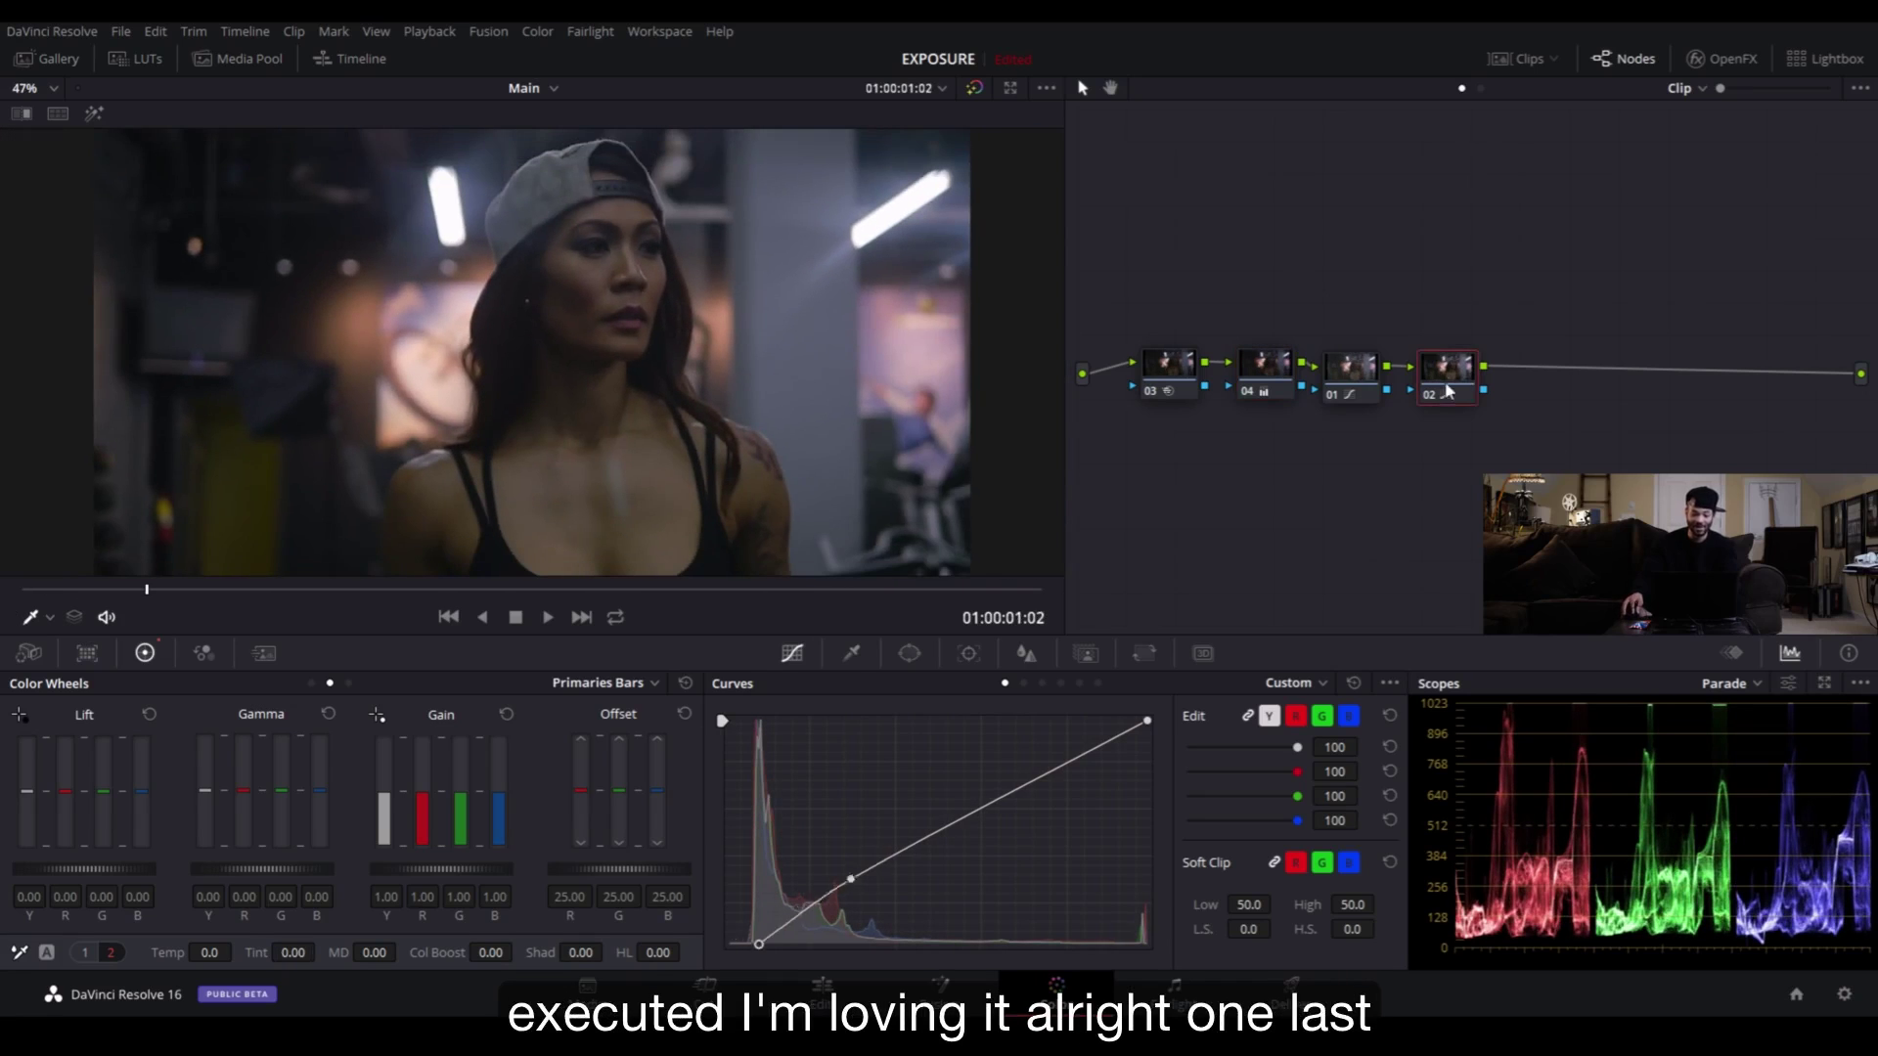
# - Add a serial node after node 02, and open its Qualifier with the viewer's highlight mode on
pyautogui.hotkey('alt', 's')
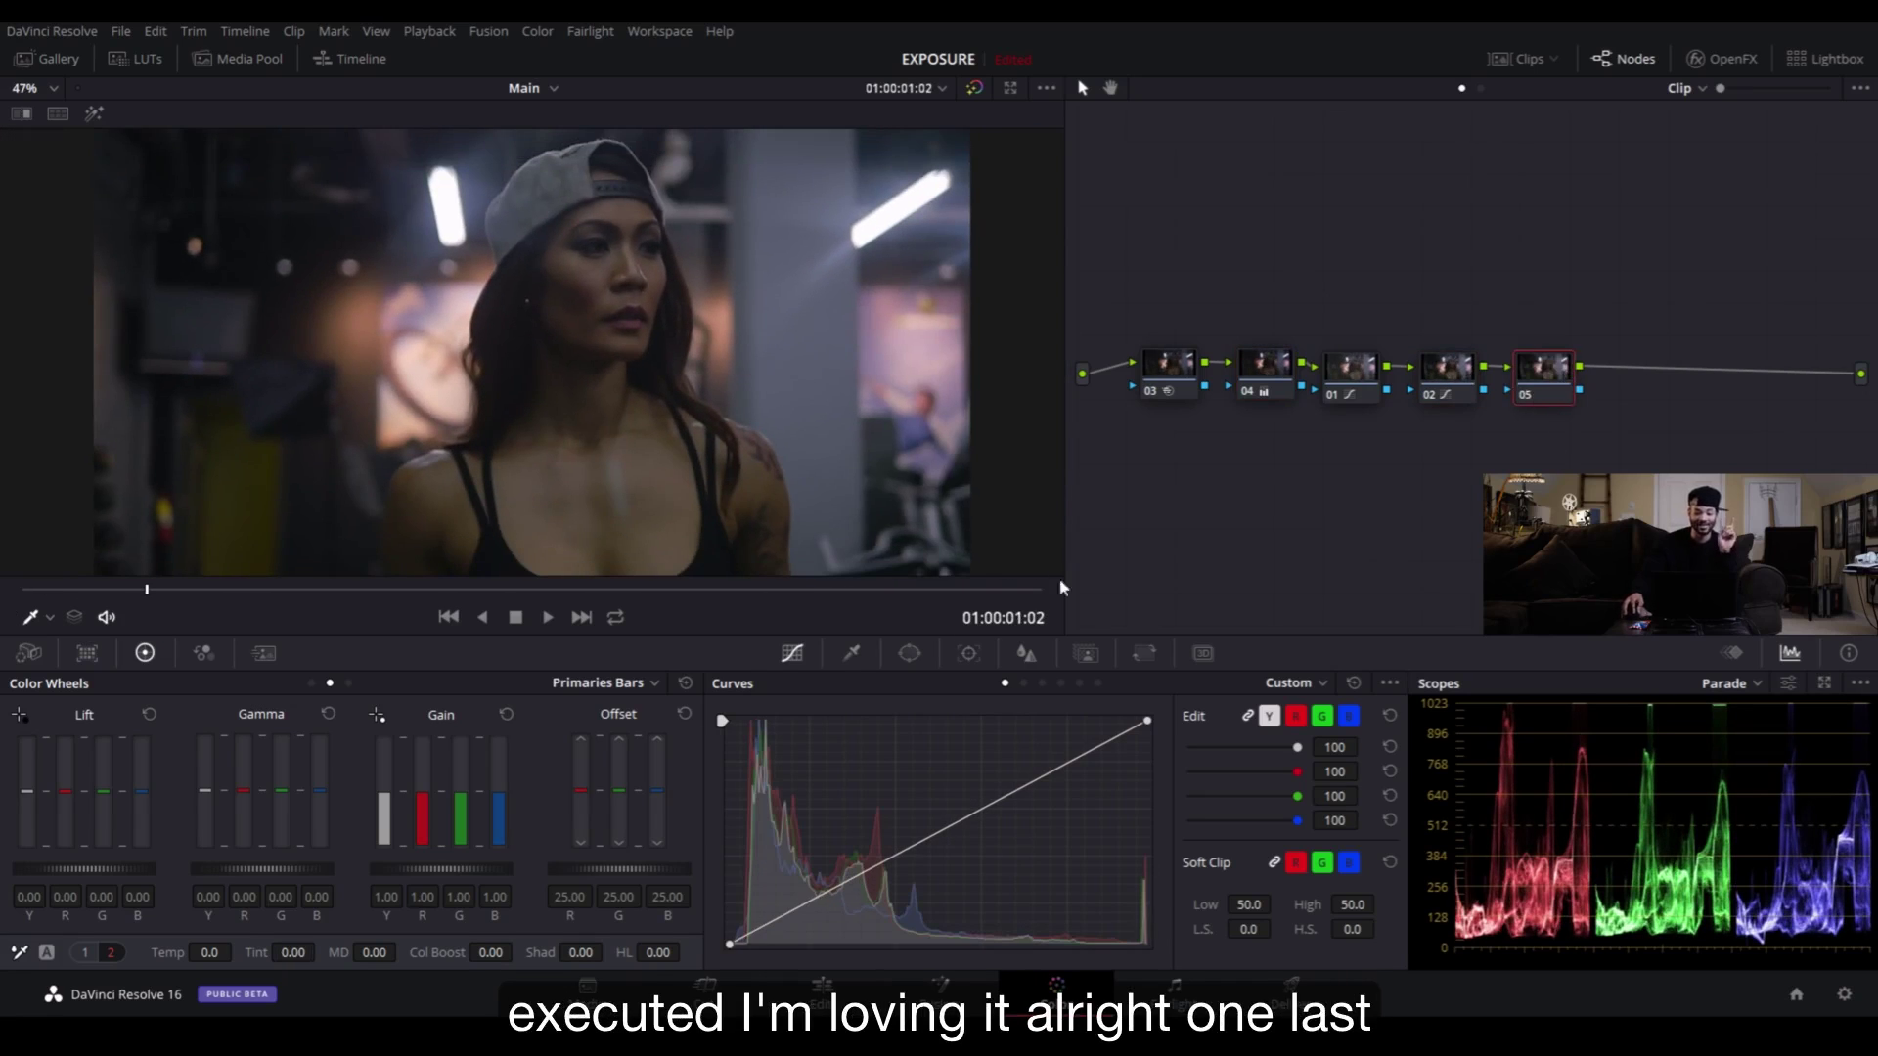
pyautogui.click(857, 655)
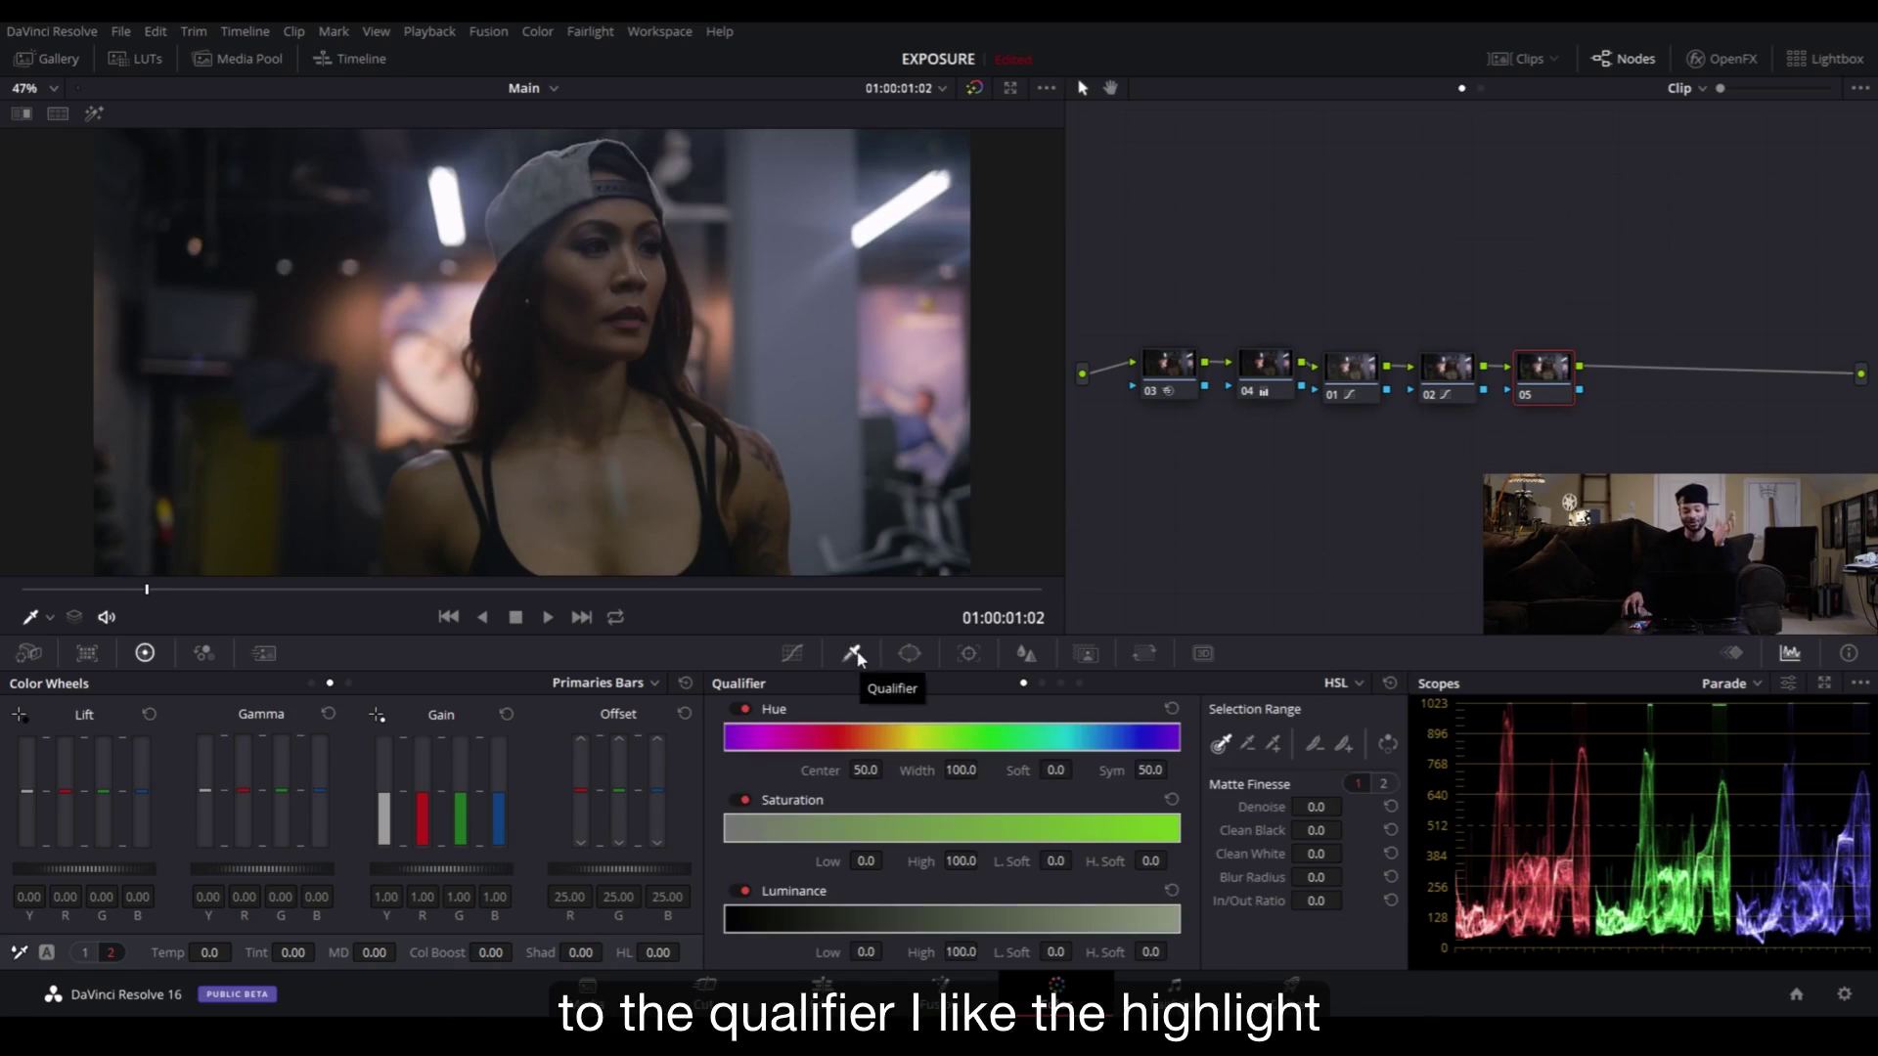
pyautogui.click(94, 114)
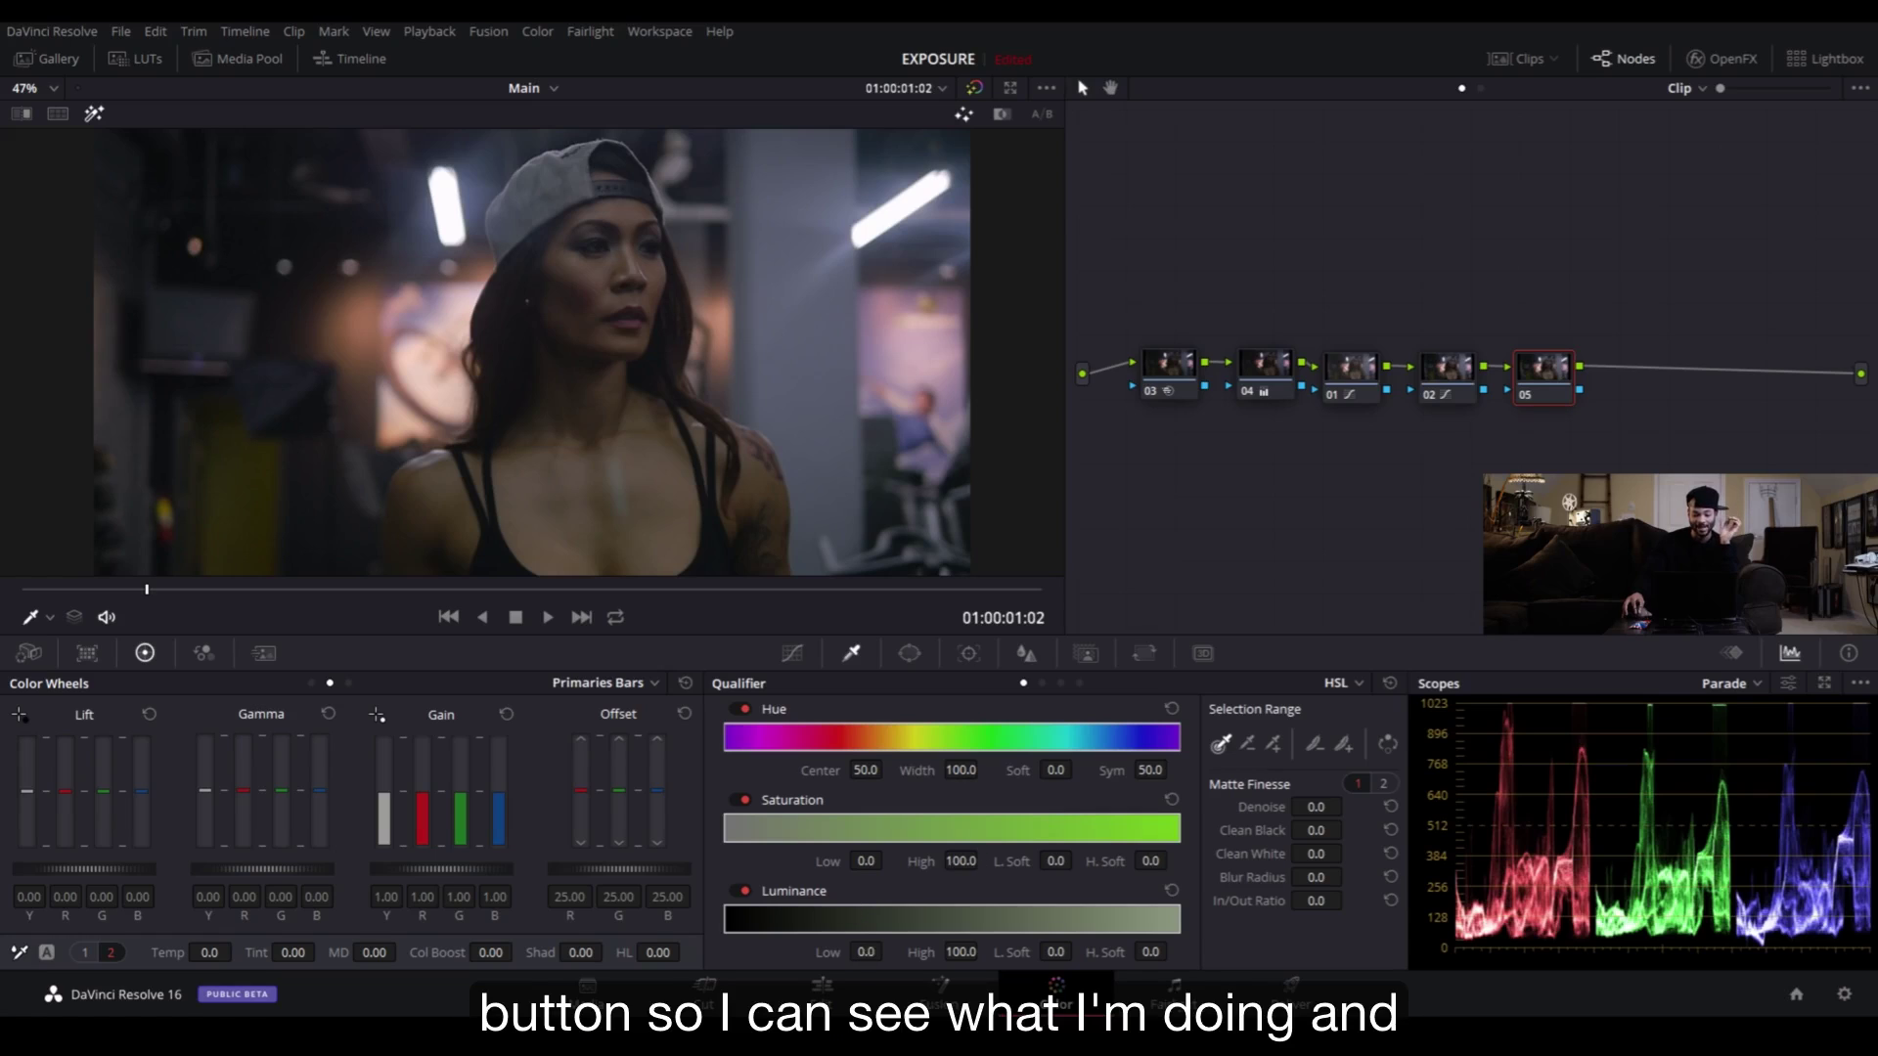
# - Restrict node 05's qualifier to the highlights with luminance Low 57.9 and low softness 2.8, checking the selection in highlight mode
pyautogui.moveTo(866, 952); pyautogui.dragTo(886, 951)
pyautogui.hotkey('shift', 'h')
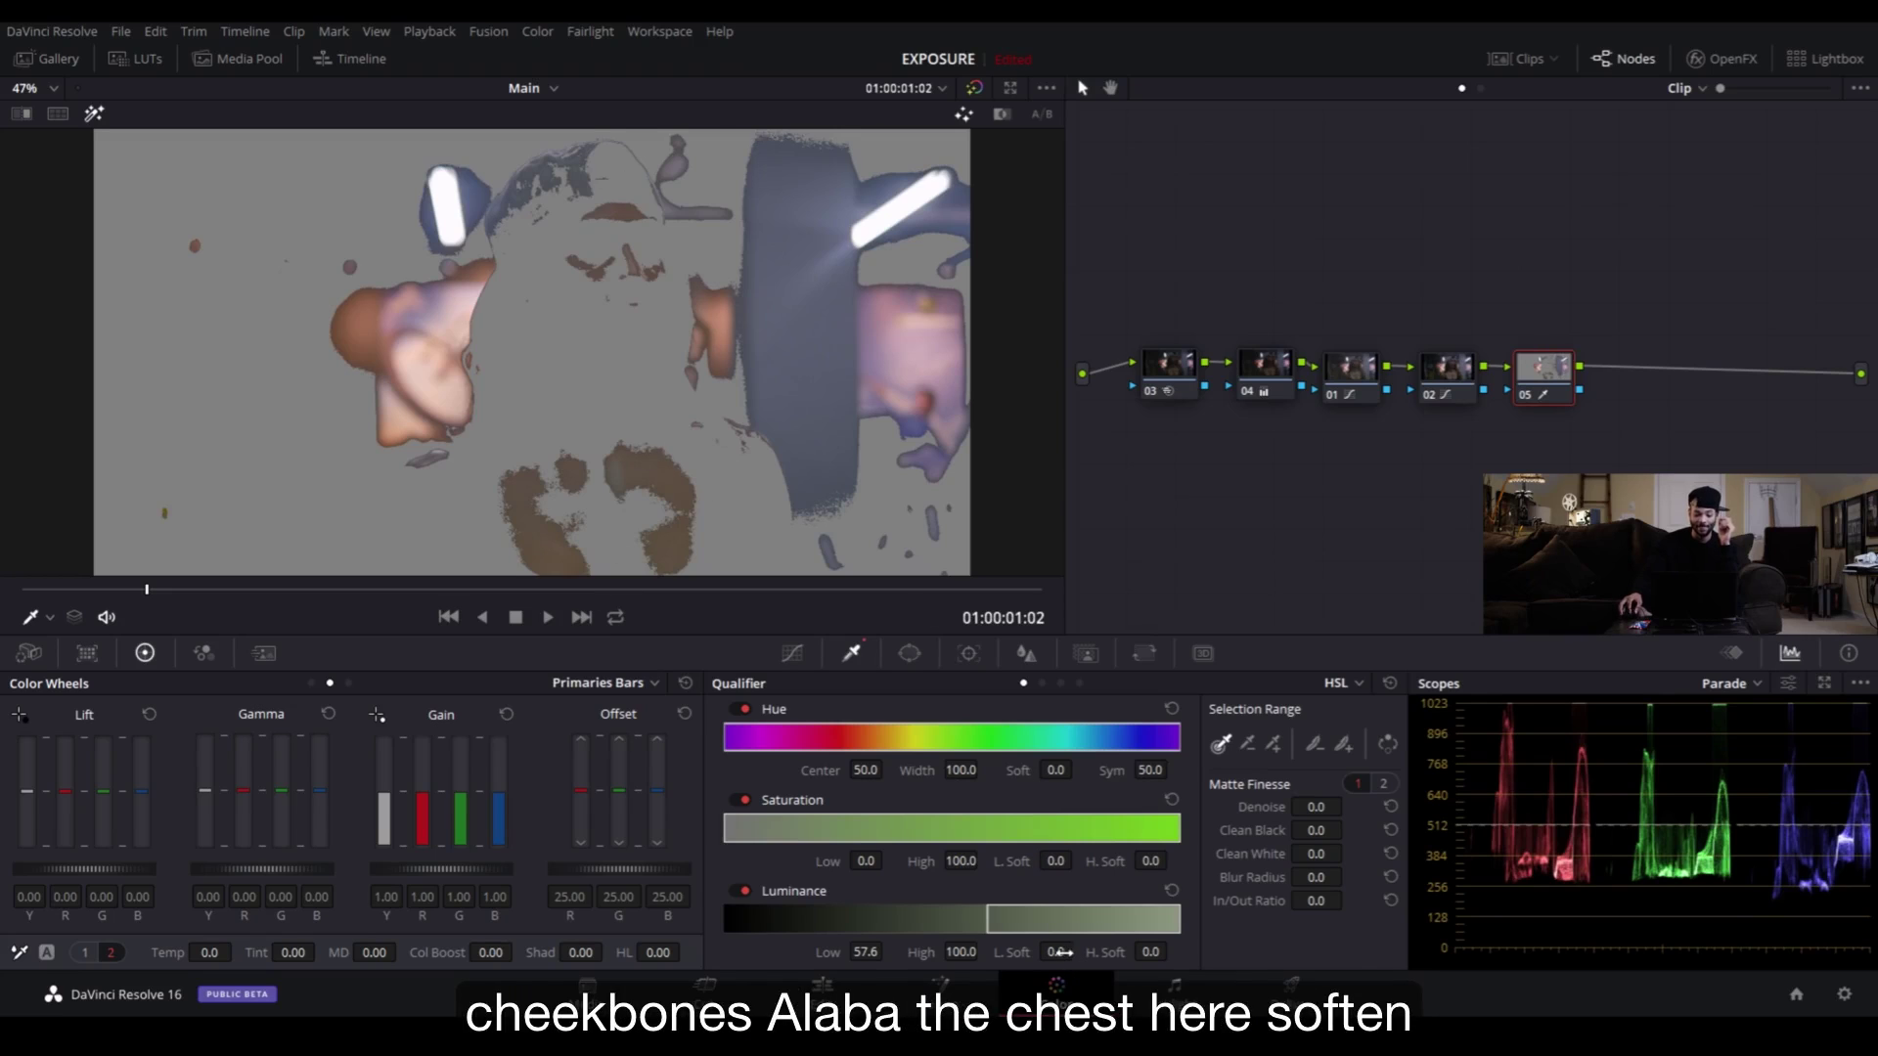
pyautogui.moveTo(1059, 952); pyautogui.dragTo(1078, 950)
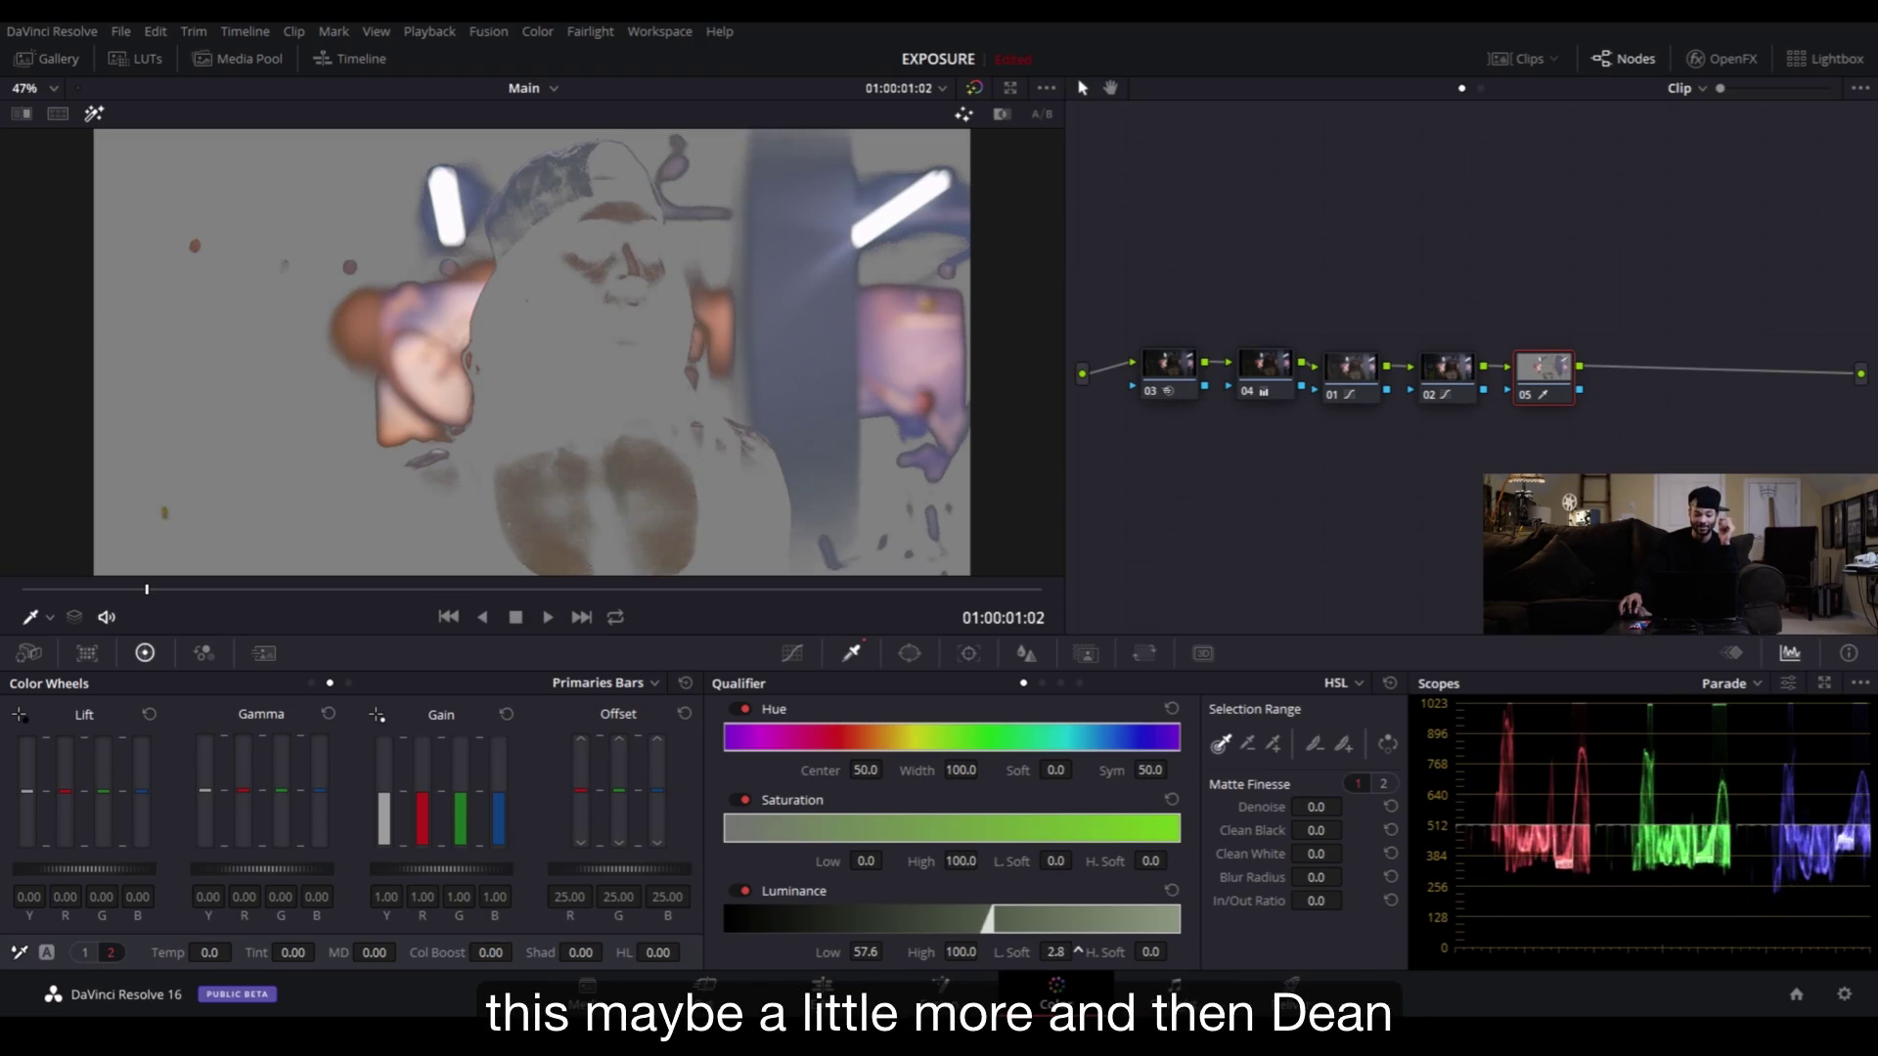
pyautogui.moveTo(869, 954); pyautogui.dragTo(867, 956)
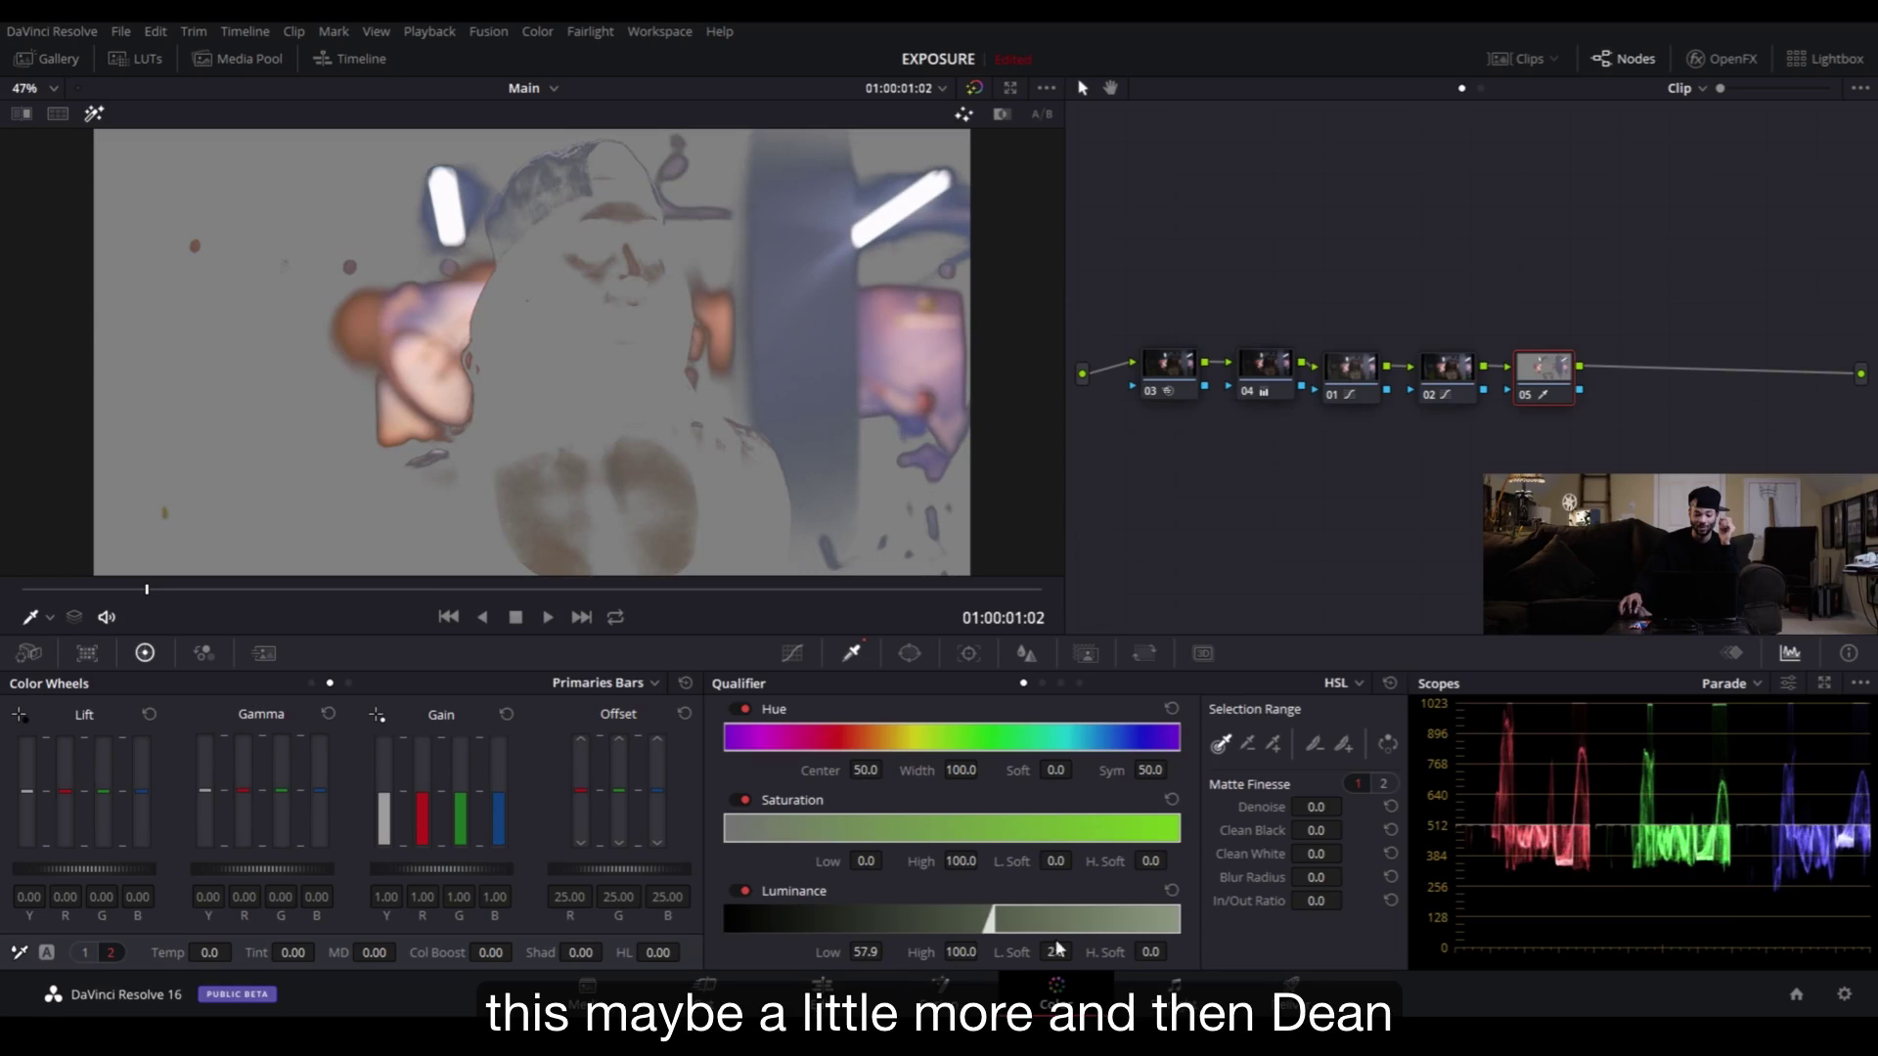
# - Set the qualifier's matte Denoise to 5.9 to smooth out the speckles, and turn the viewer's highlight mode off
pyautogui.moveTo(1257, 812); pyautogui.dragTo(1312, 796)
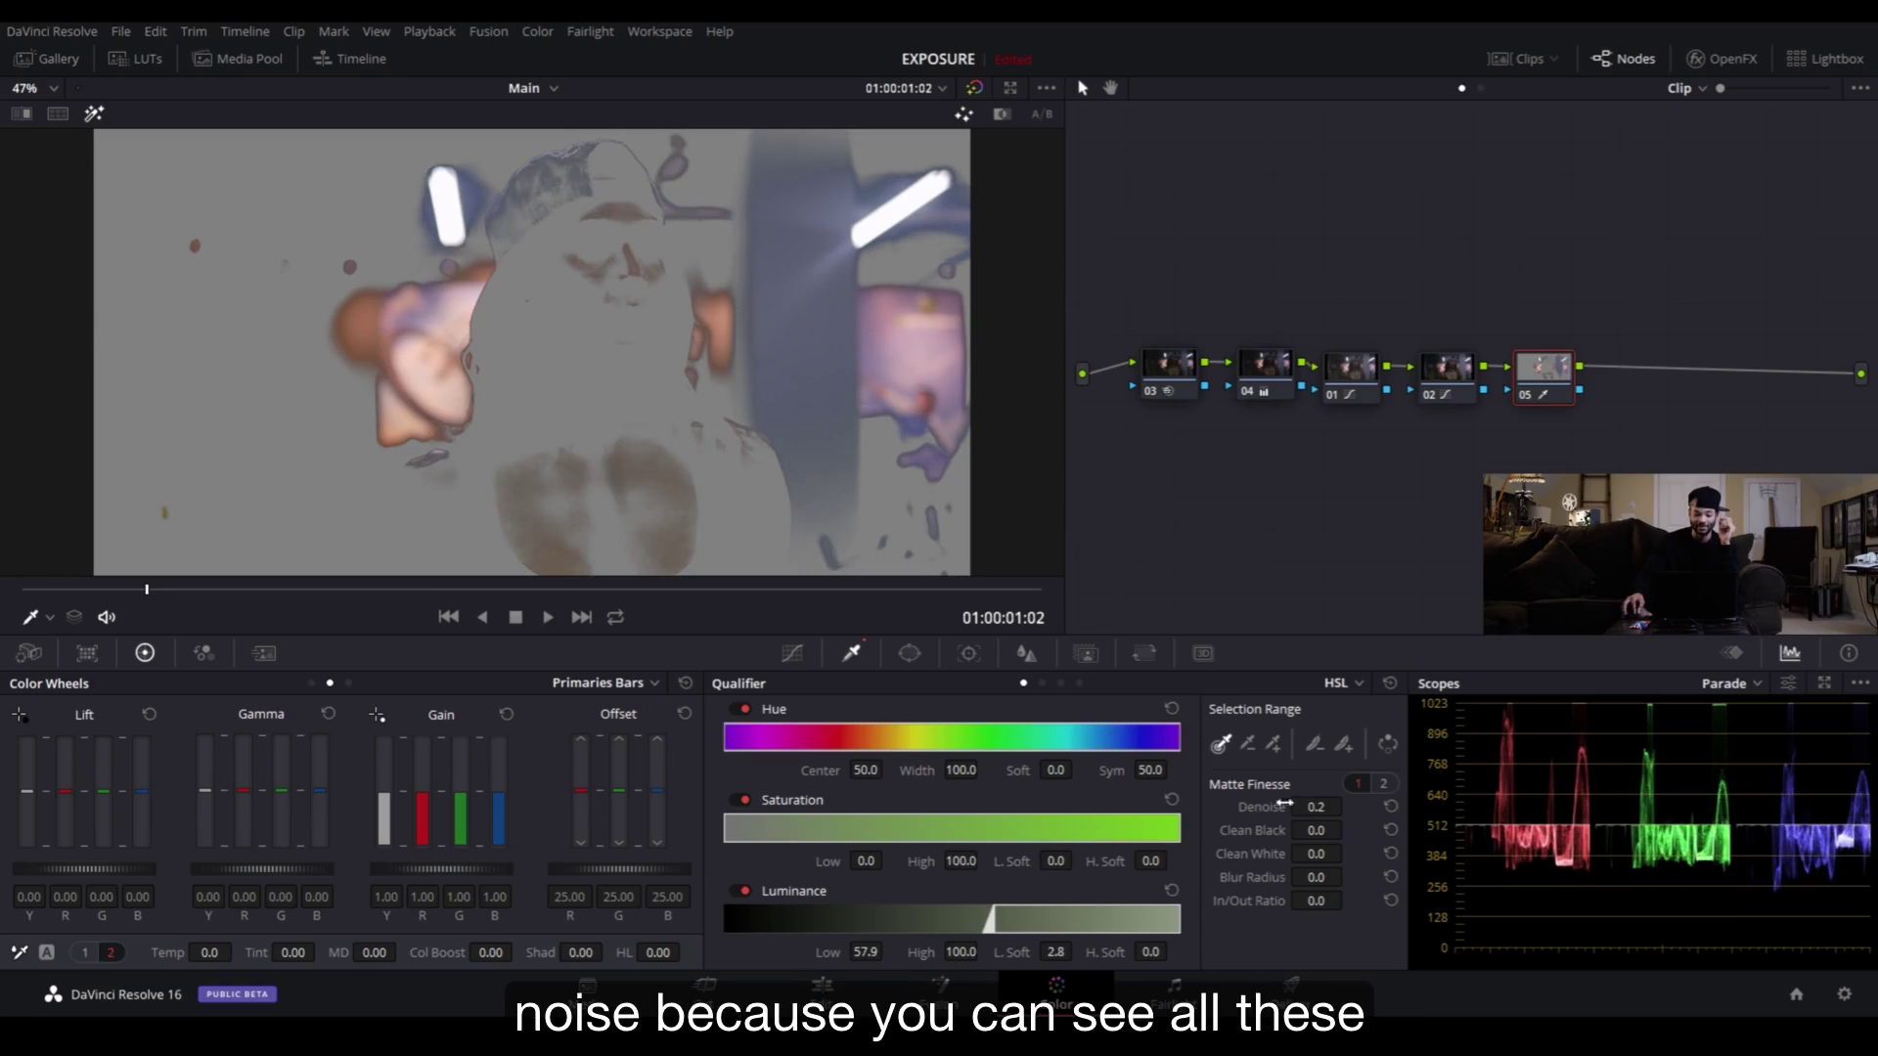
pyautogui.scroll(3, 729, 545)
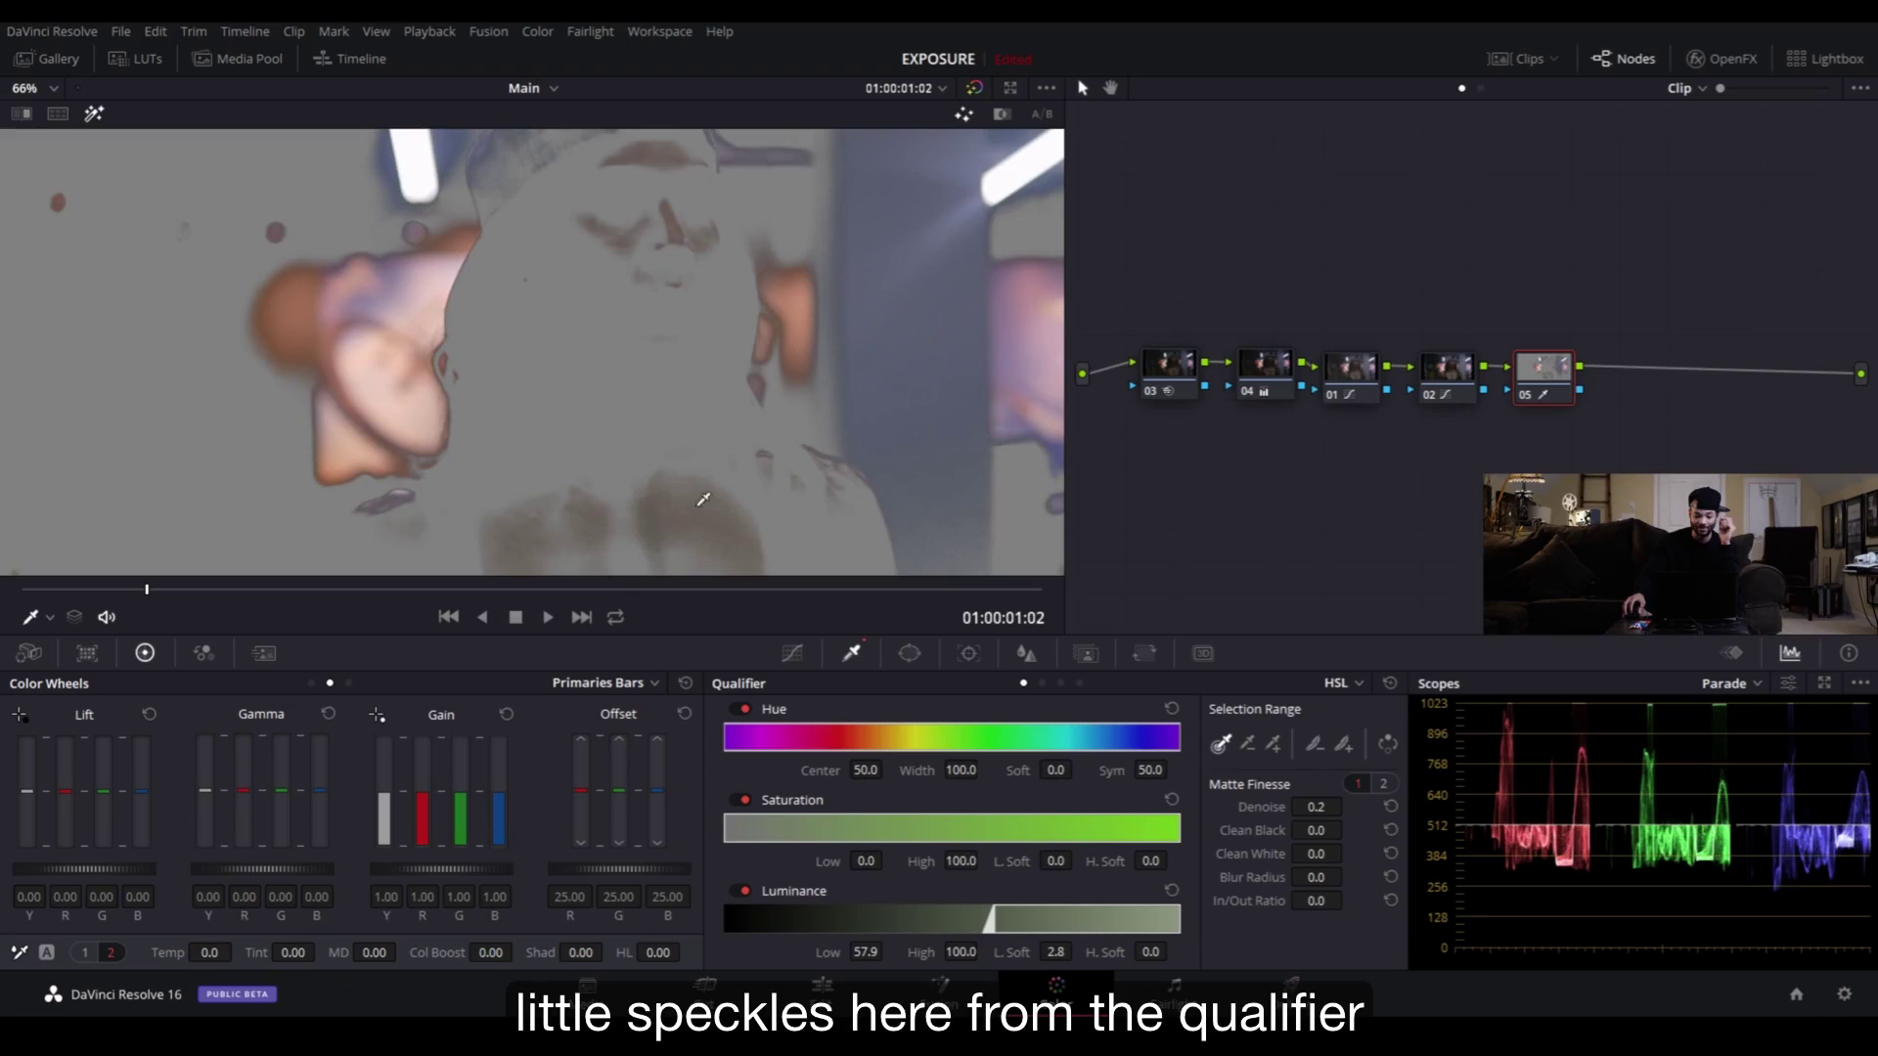
pyautogui.scroll(-2, 702, 500)
pyautogui.moveTo(1338, 802); pyautogui.dragTo(1348, 805)
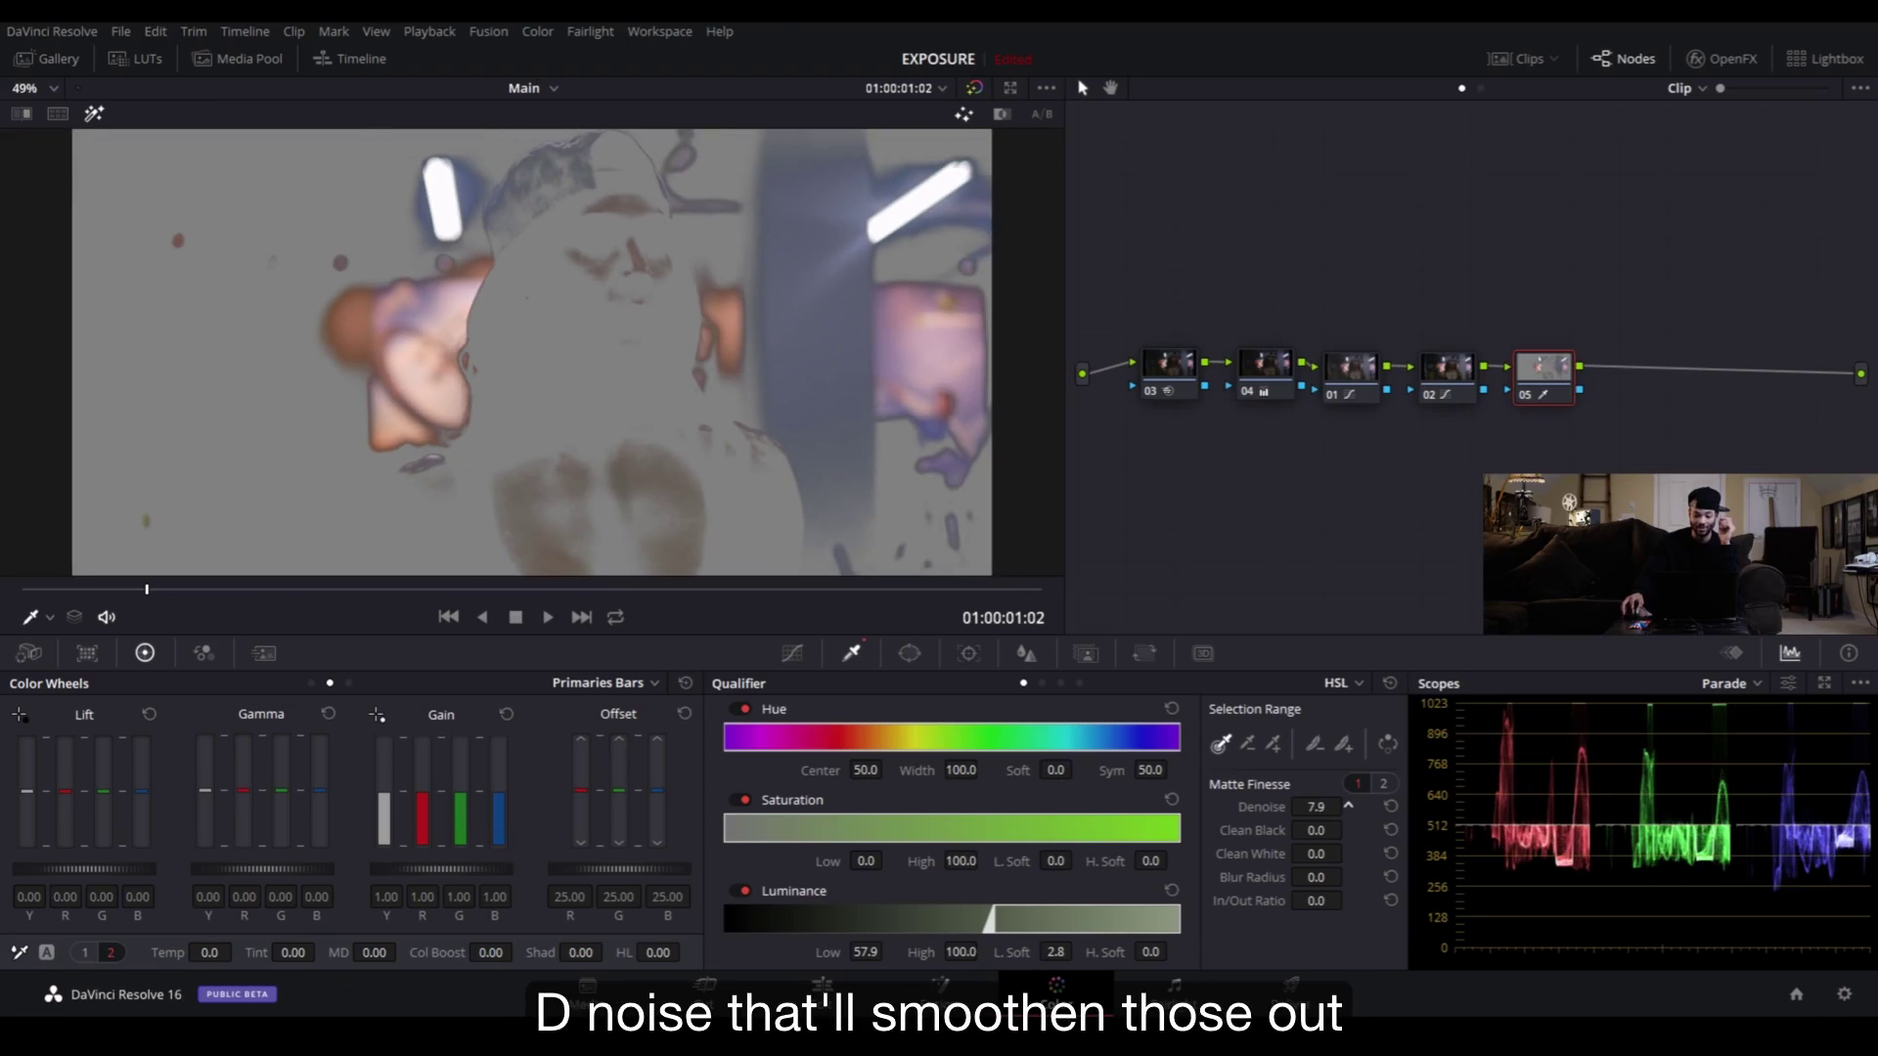
pyautogui.click(94, 113)
pyautogui.scroll(-1, 264, 489)
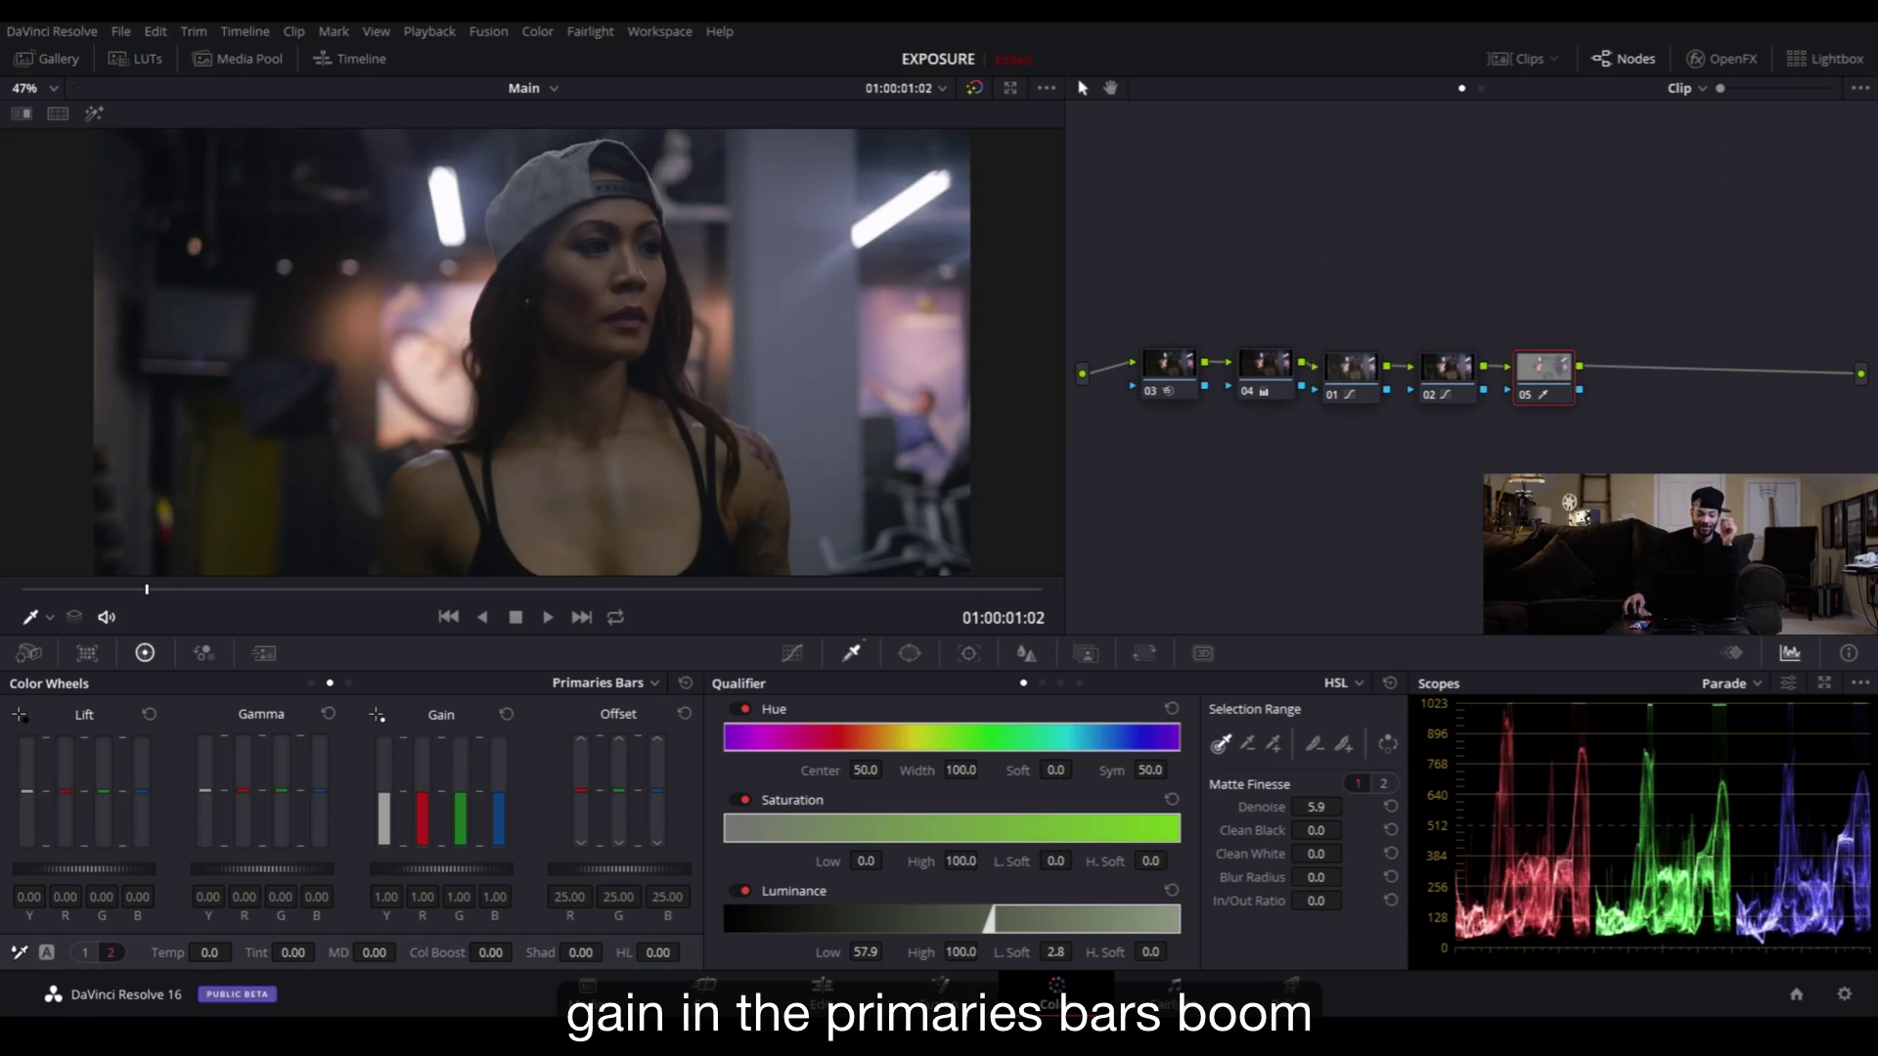
# - Raise node 05's gain to 1.05 and gamma to 0.01, and compare the shot with the node disabled and enabled
pyautogui.moveTo(443, 869); pyautogui.dragTo(446, 869)
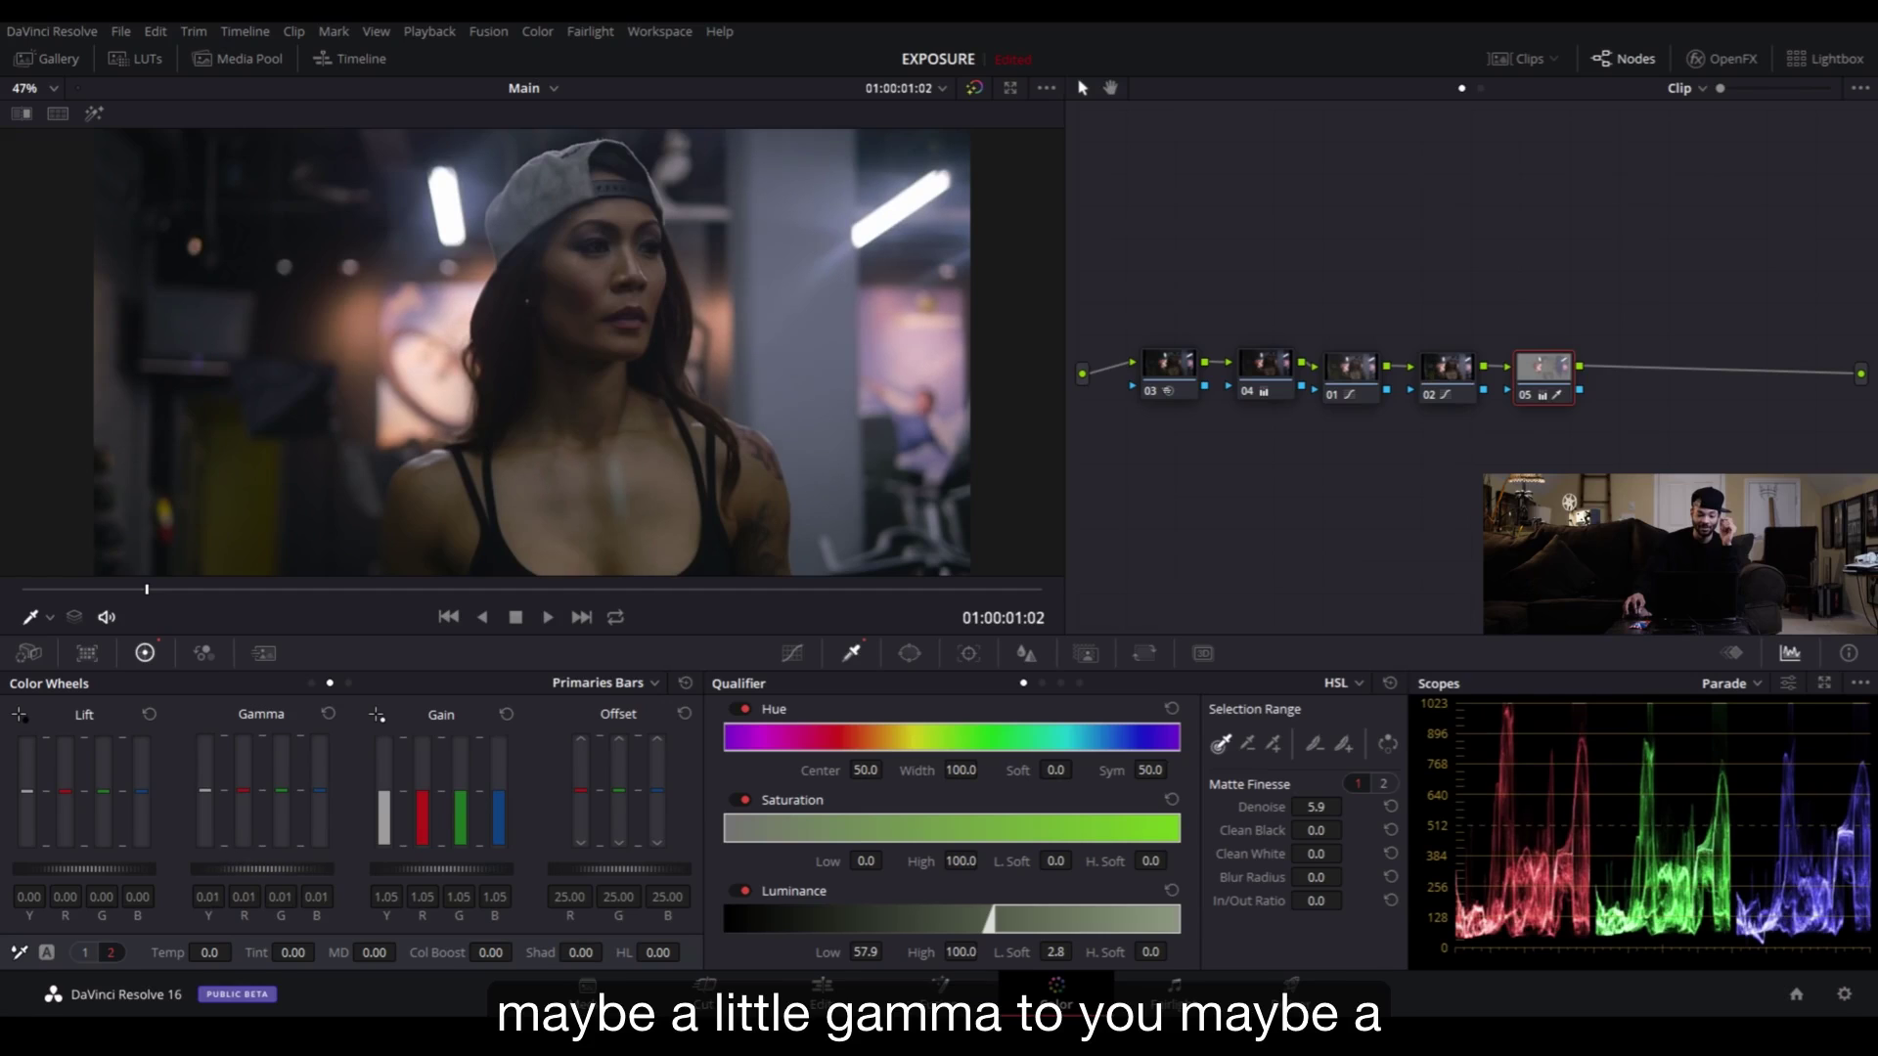
pyautogui.scroll(1, 741, 409)
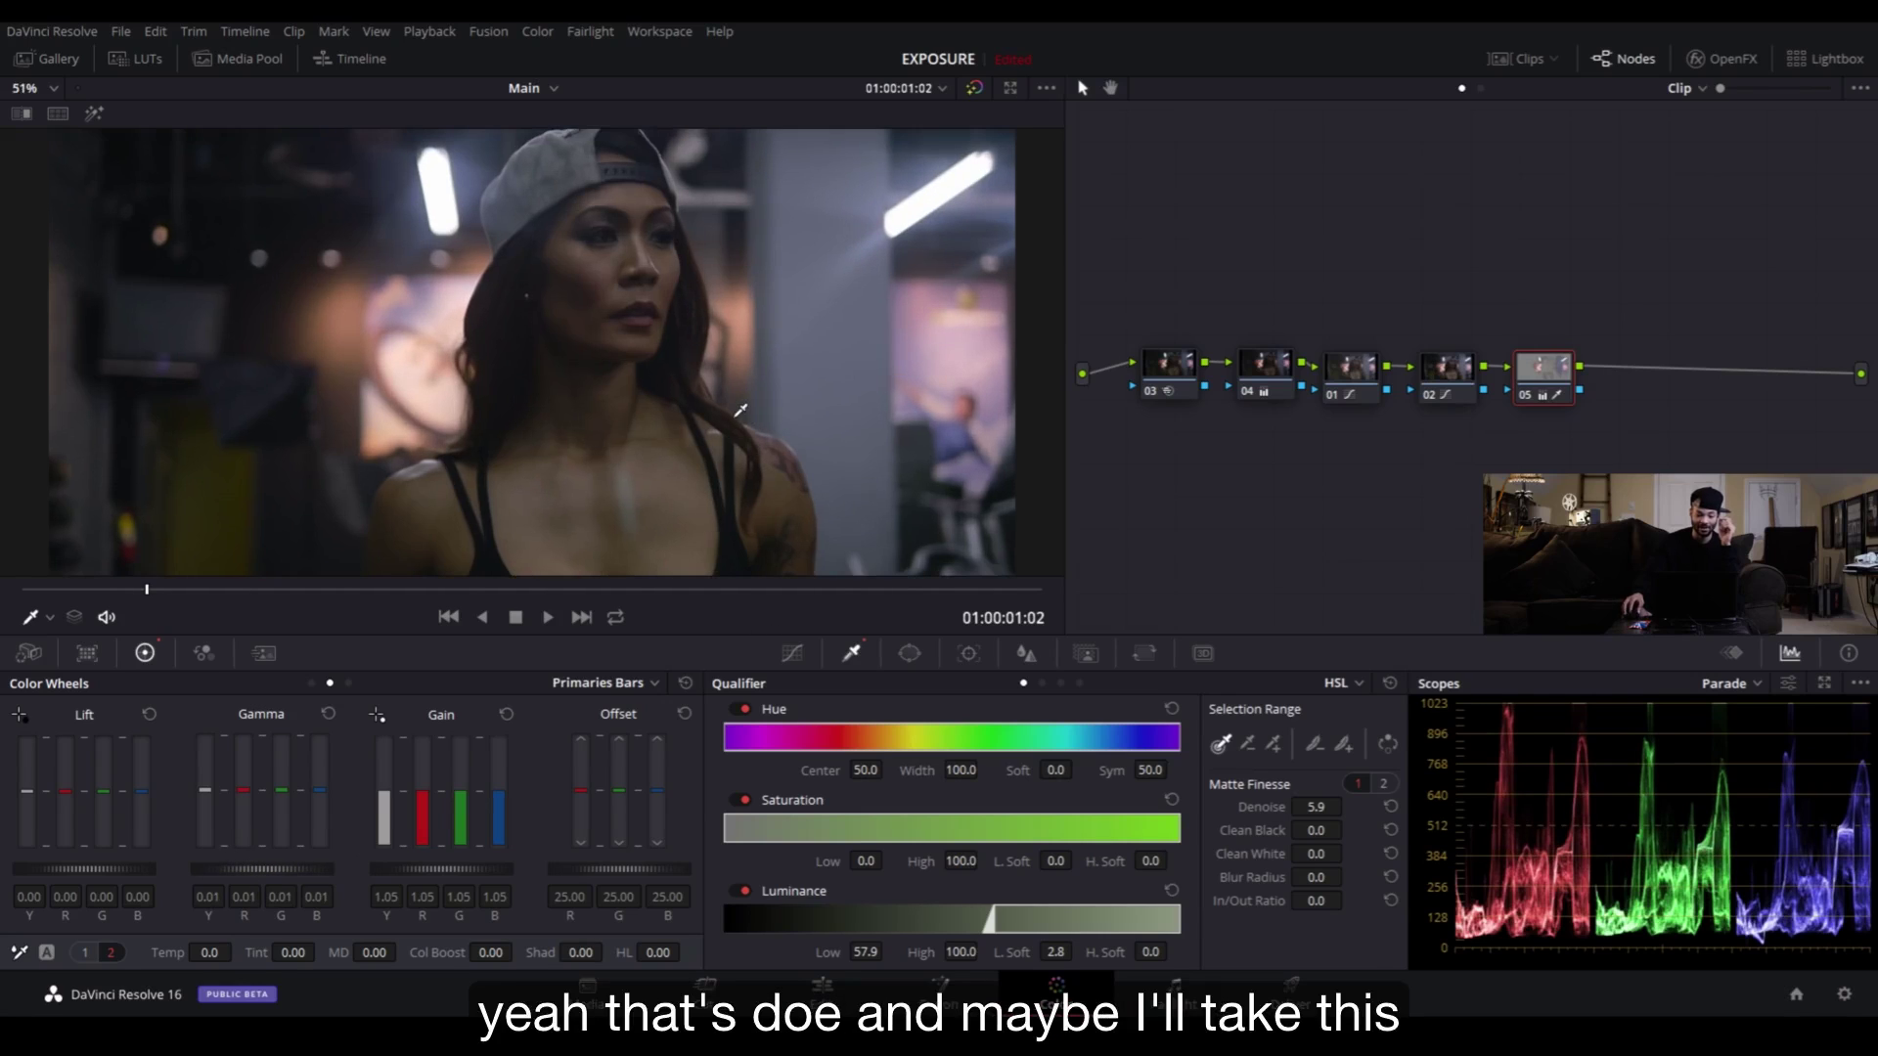
pyautogui.scroll(-2, 740, 410)
pyautogui.click(1522, 396)
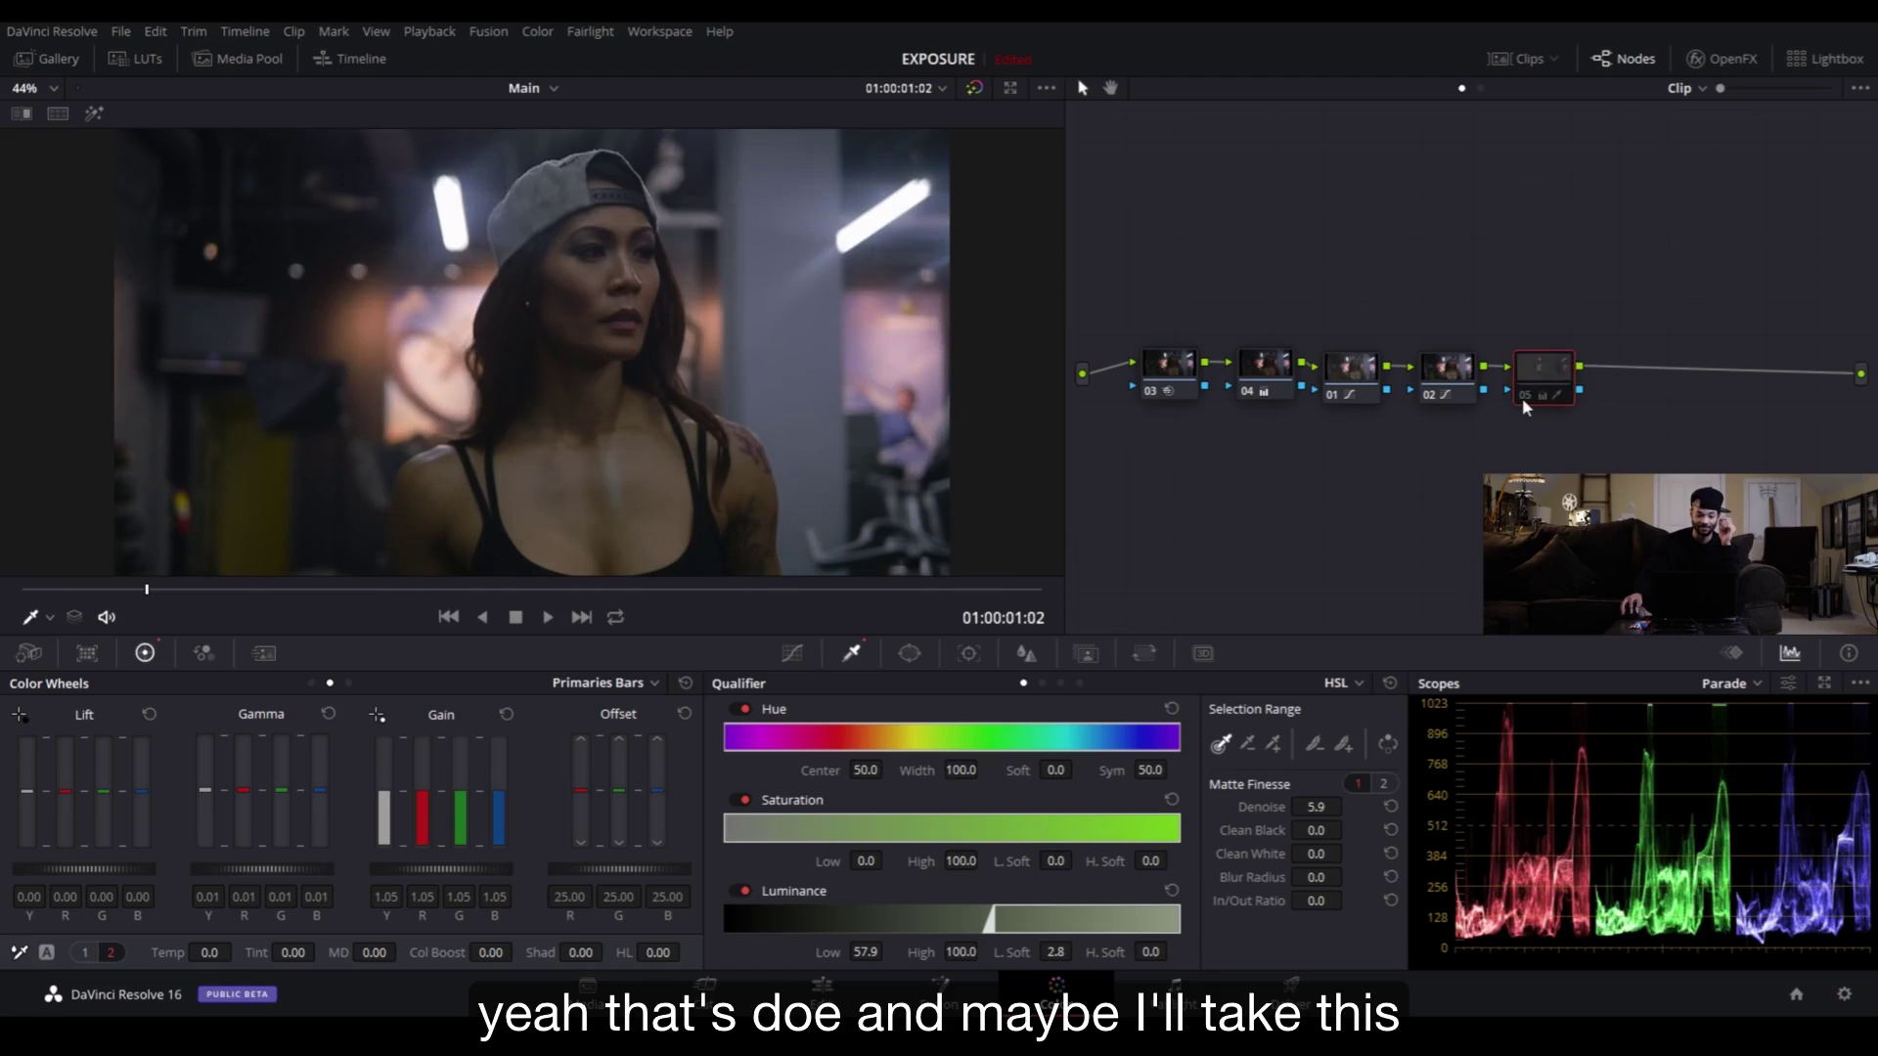
pyautogui.click(1523, 396)
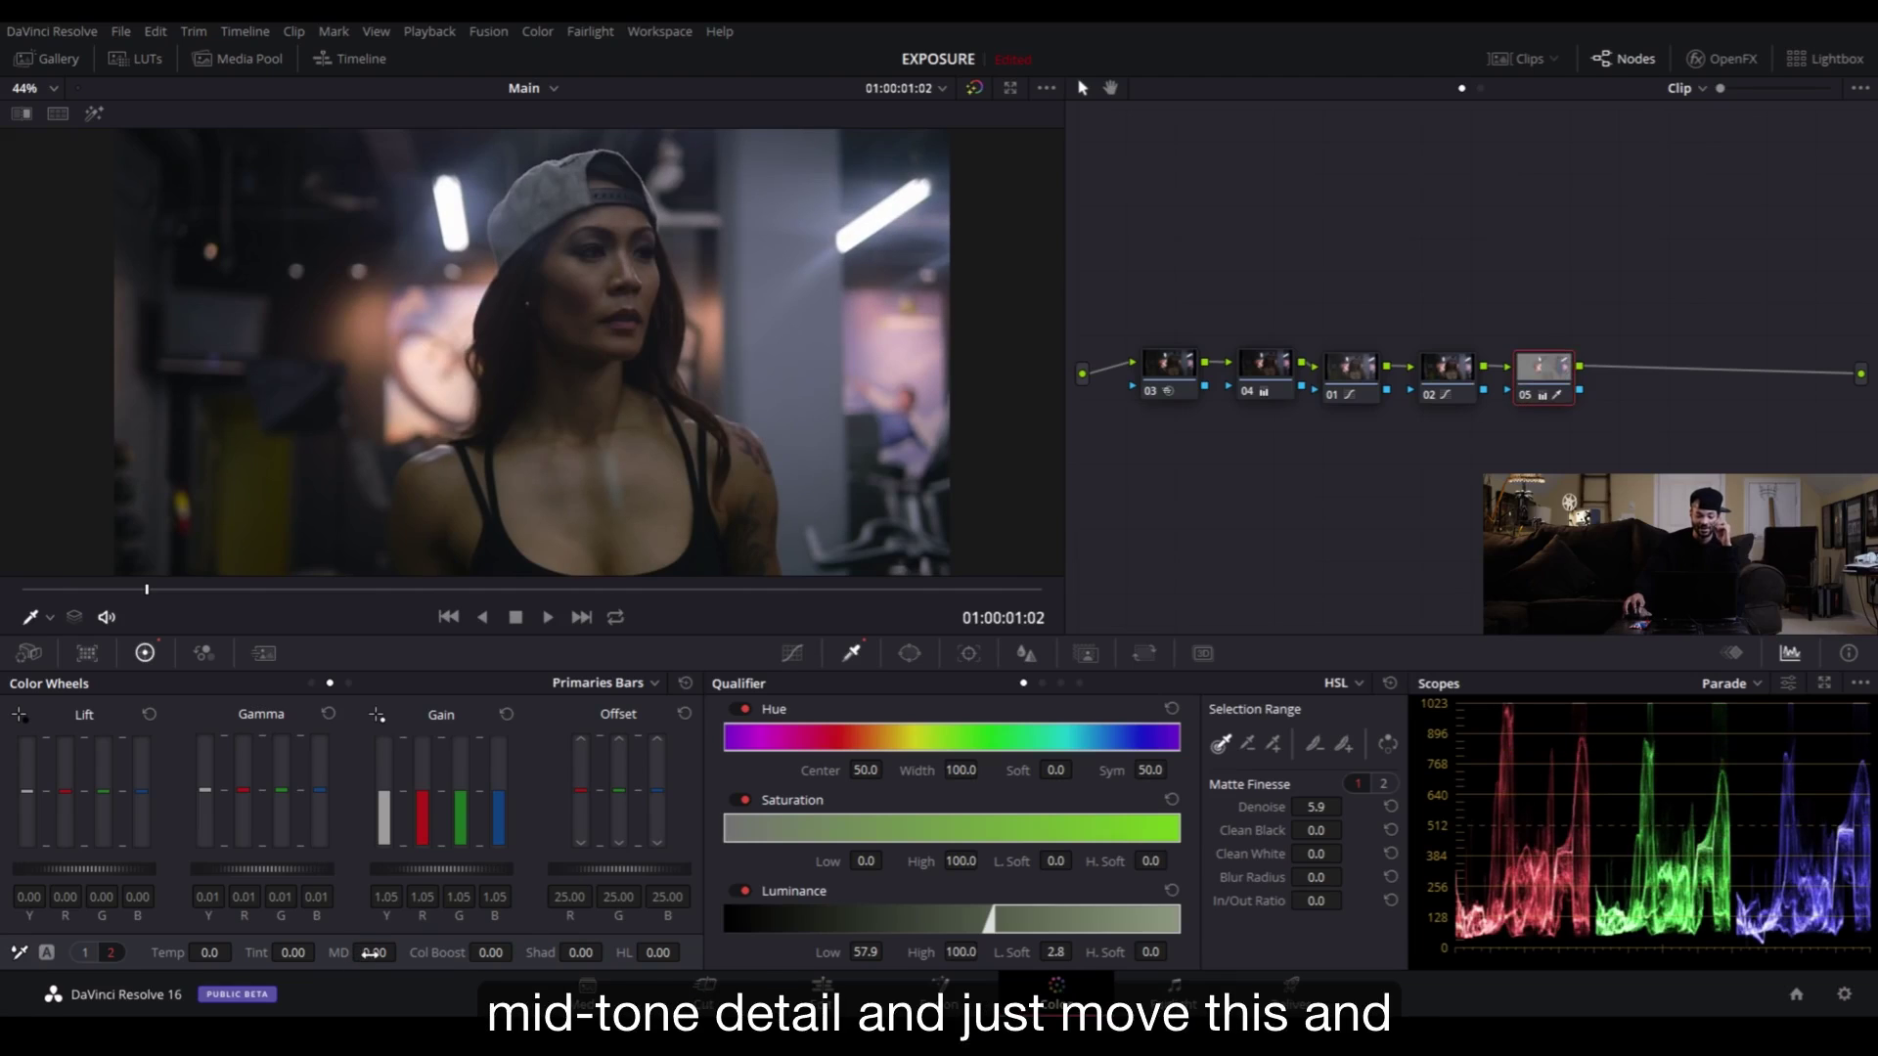
# - Set node 05's midtone detail to -20.00 to soften the skin on the woman's face
pyautogui.scroll(5, 750, 259)
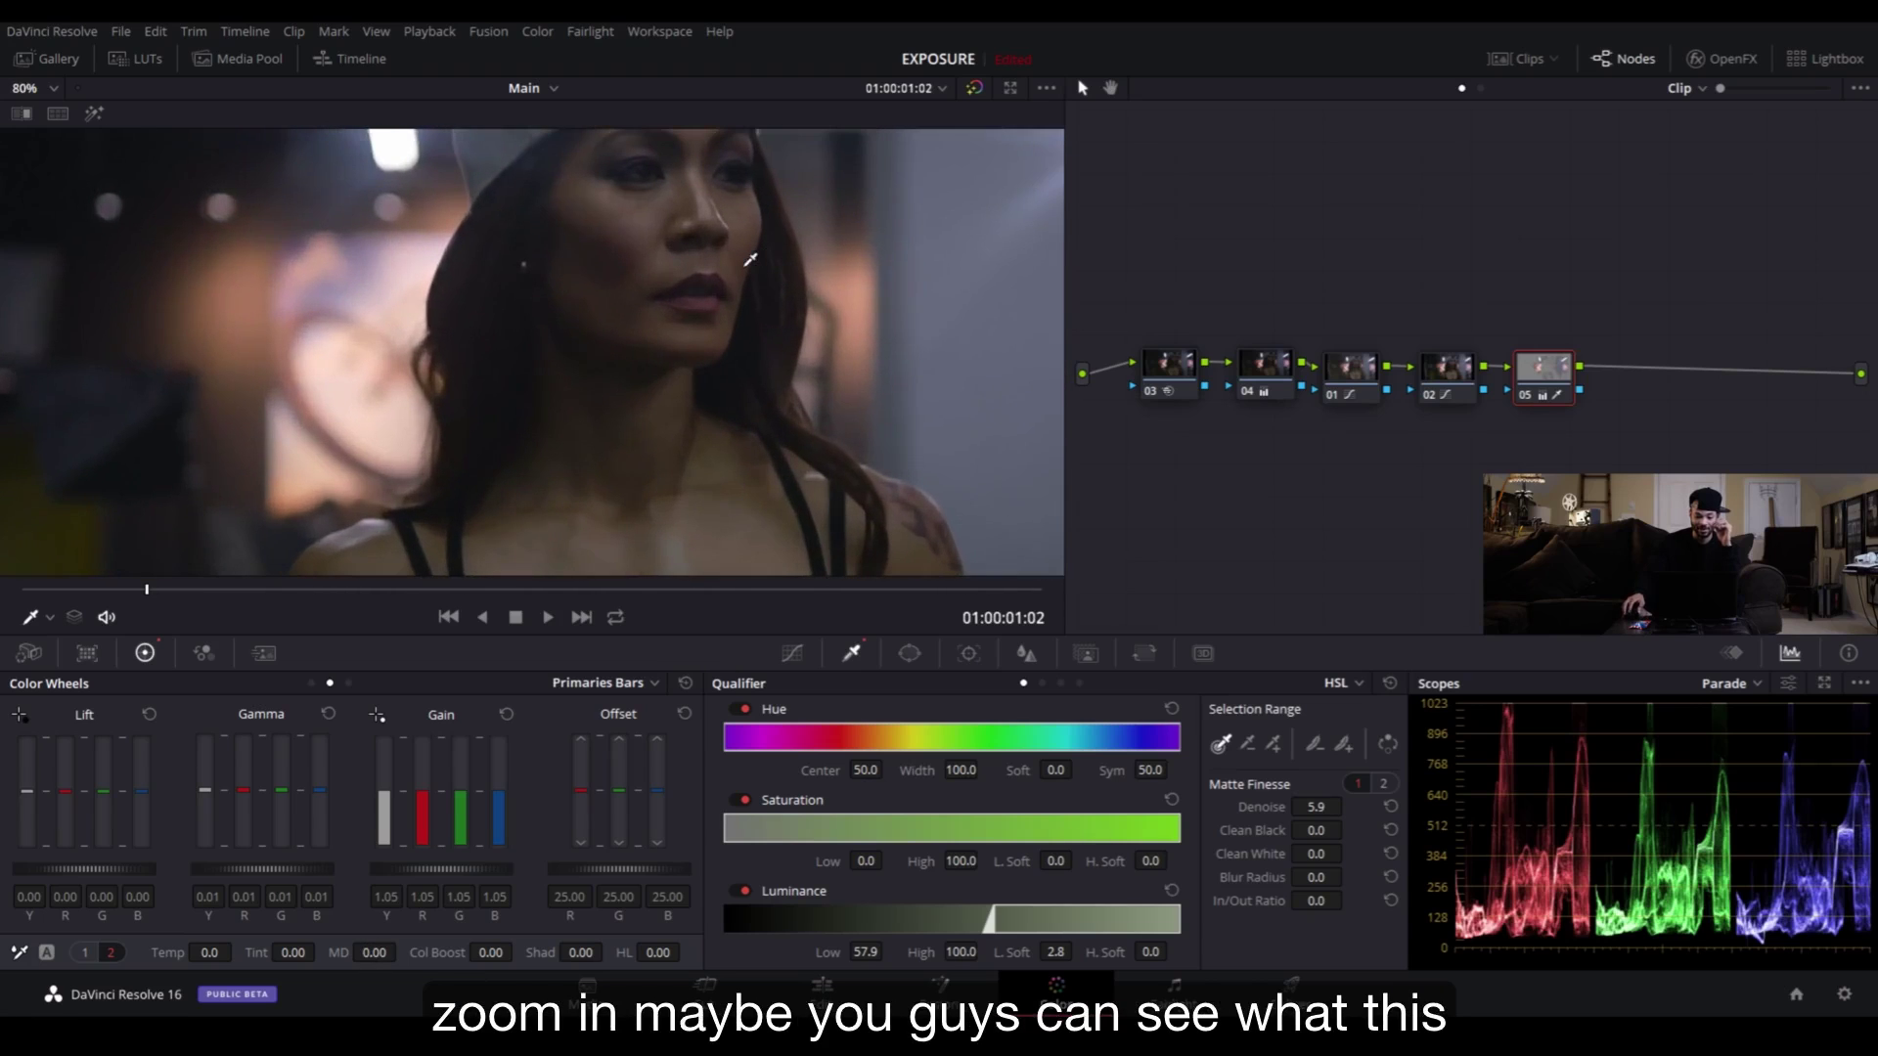
pyautogui.scroll(3, 756, 297)
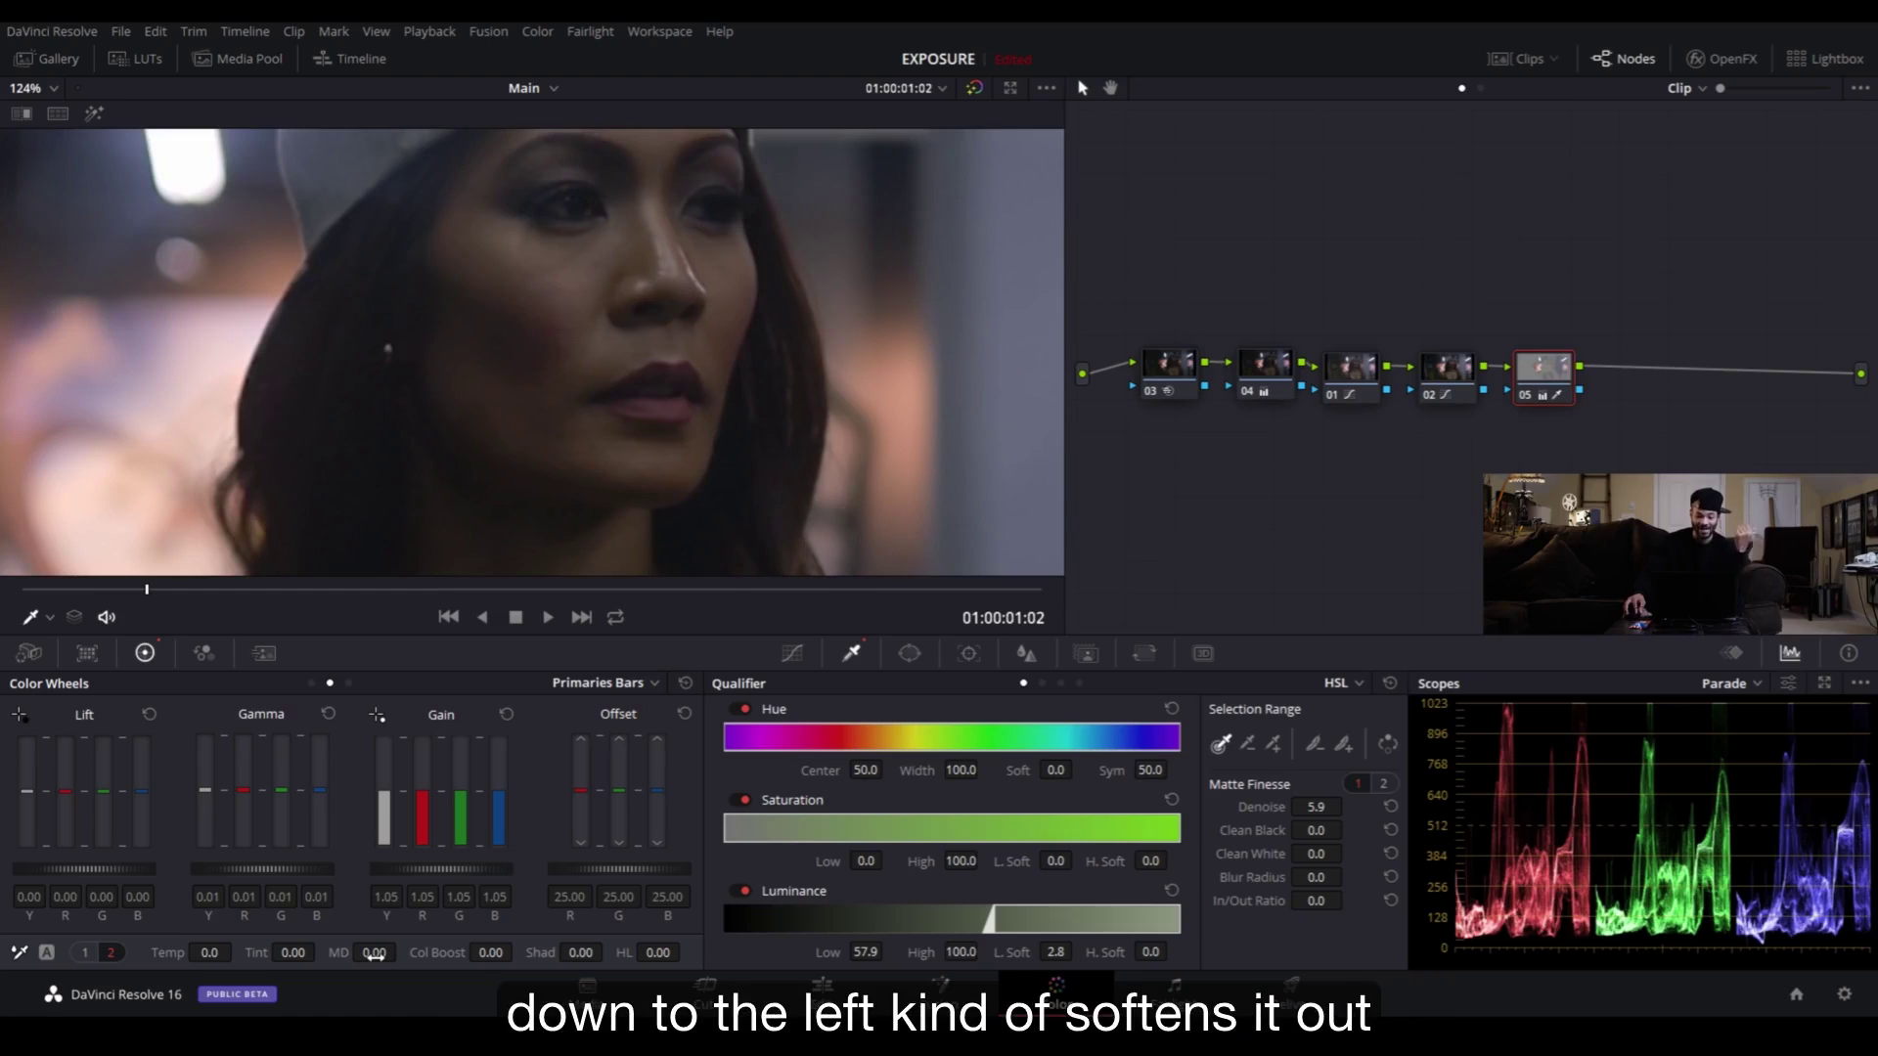
pyautogui.moveTo(373, 953)
pyautogui.mouseDown()
pyautogui.moveTo(334, 953)
pyautogui.moveTo(378, 952)
pyautogui.mouseUp()
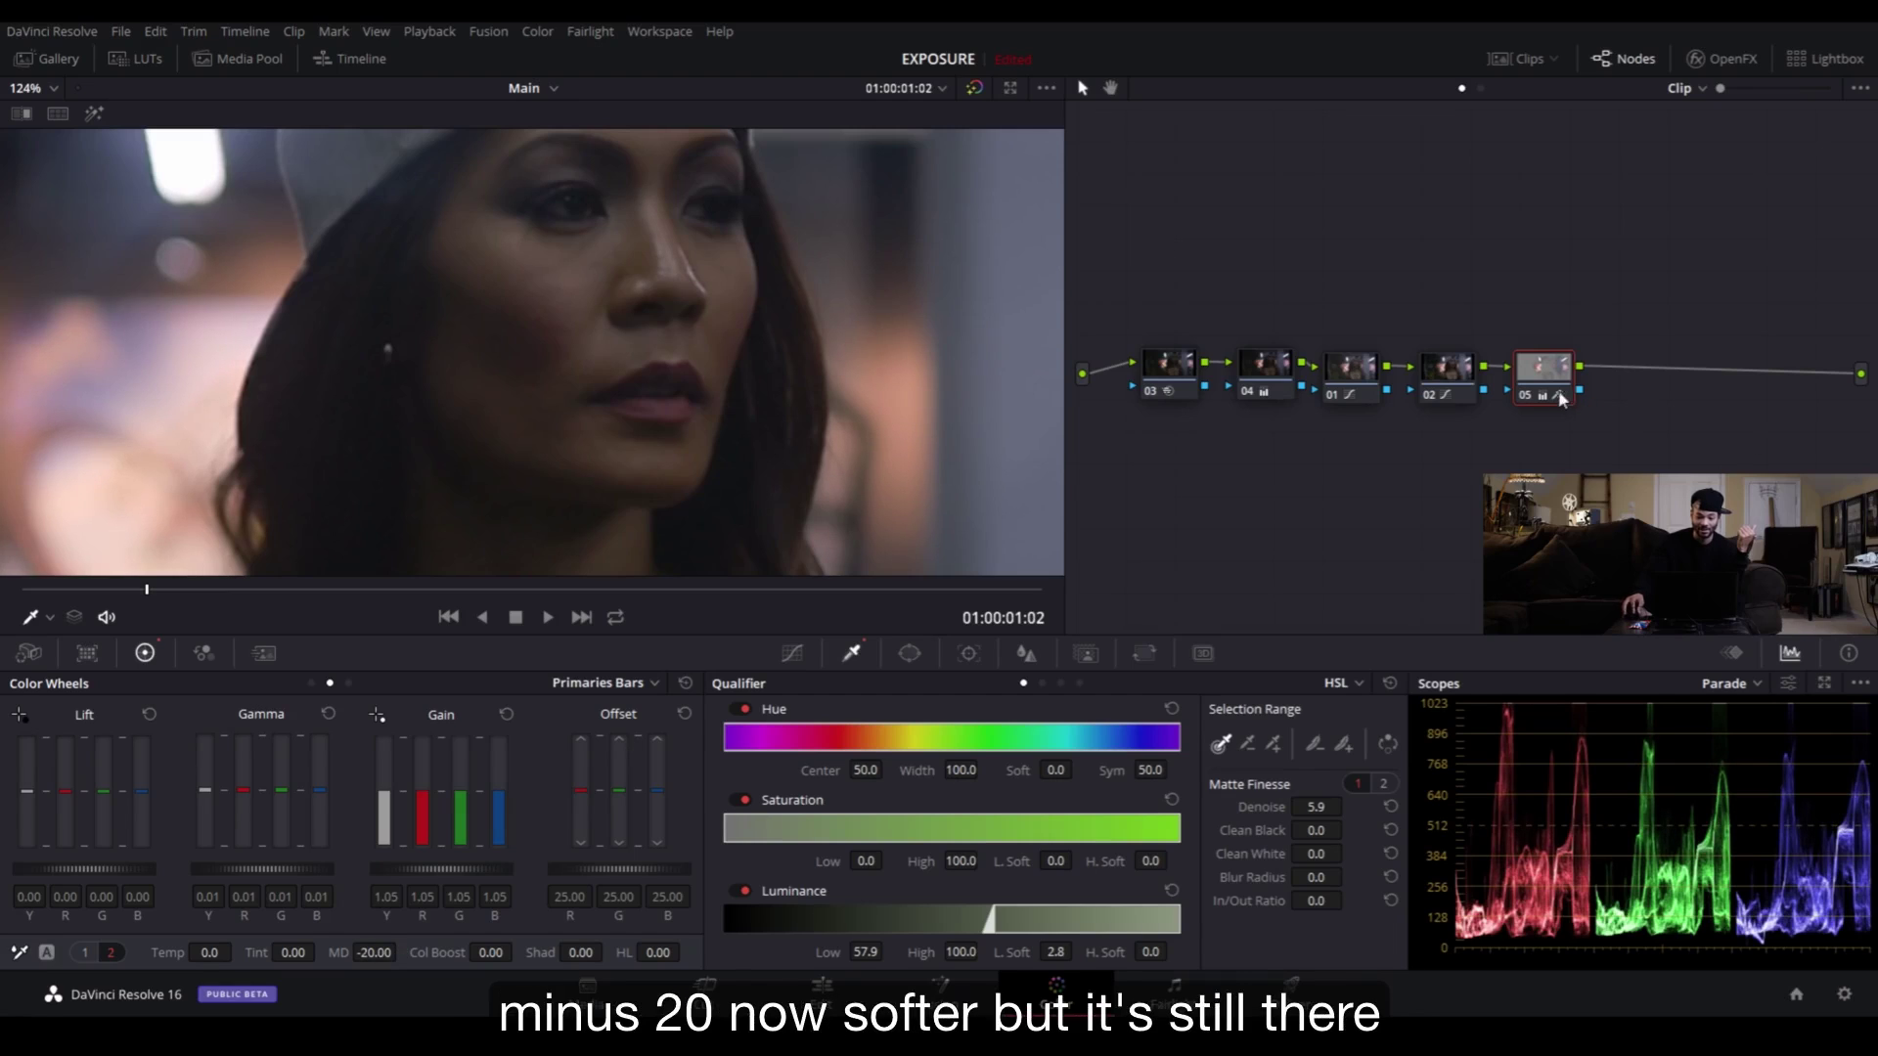
# - Compare the shot with node 05 disabled and enabled, both close on the face and in the full frame
pyautogui.click(1525, 397)
pyautogui.click(1525, 396)
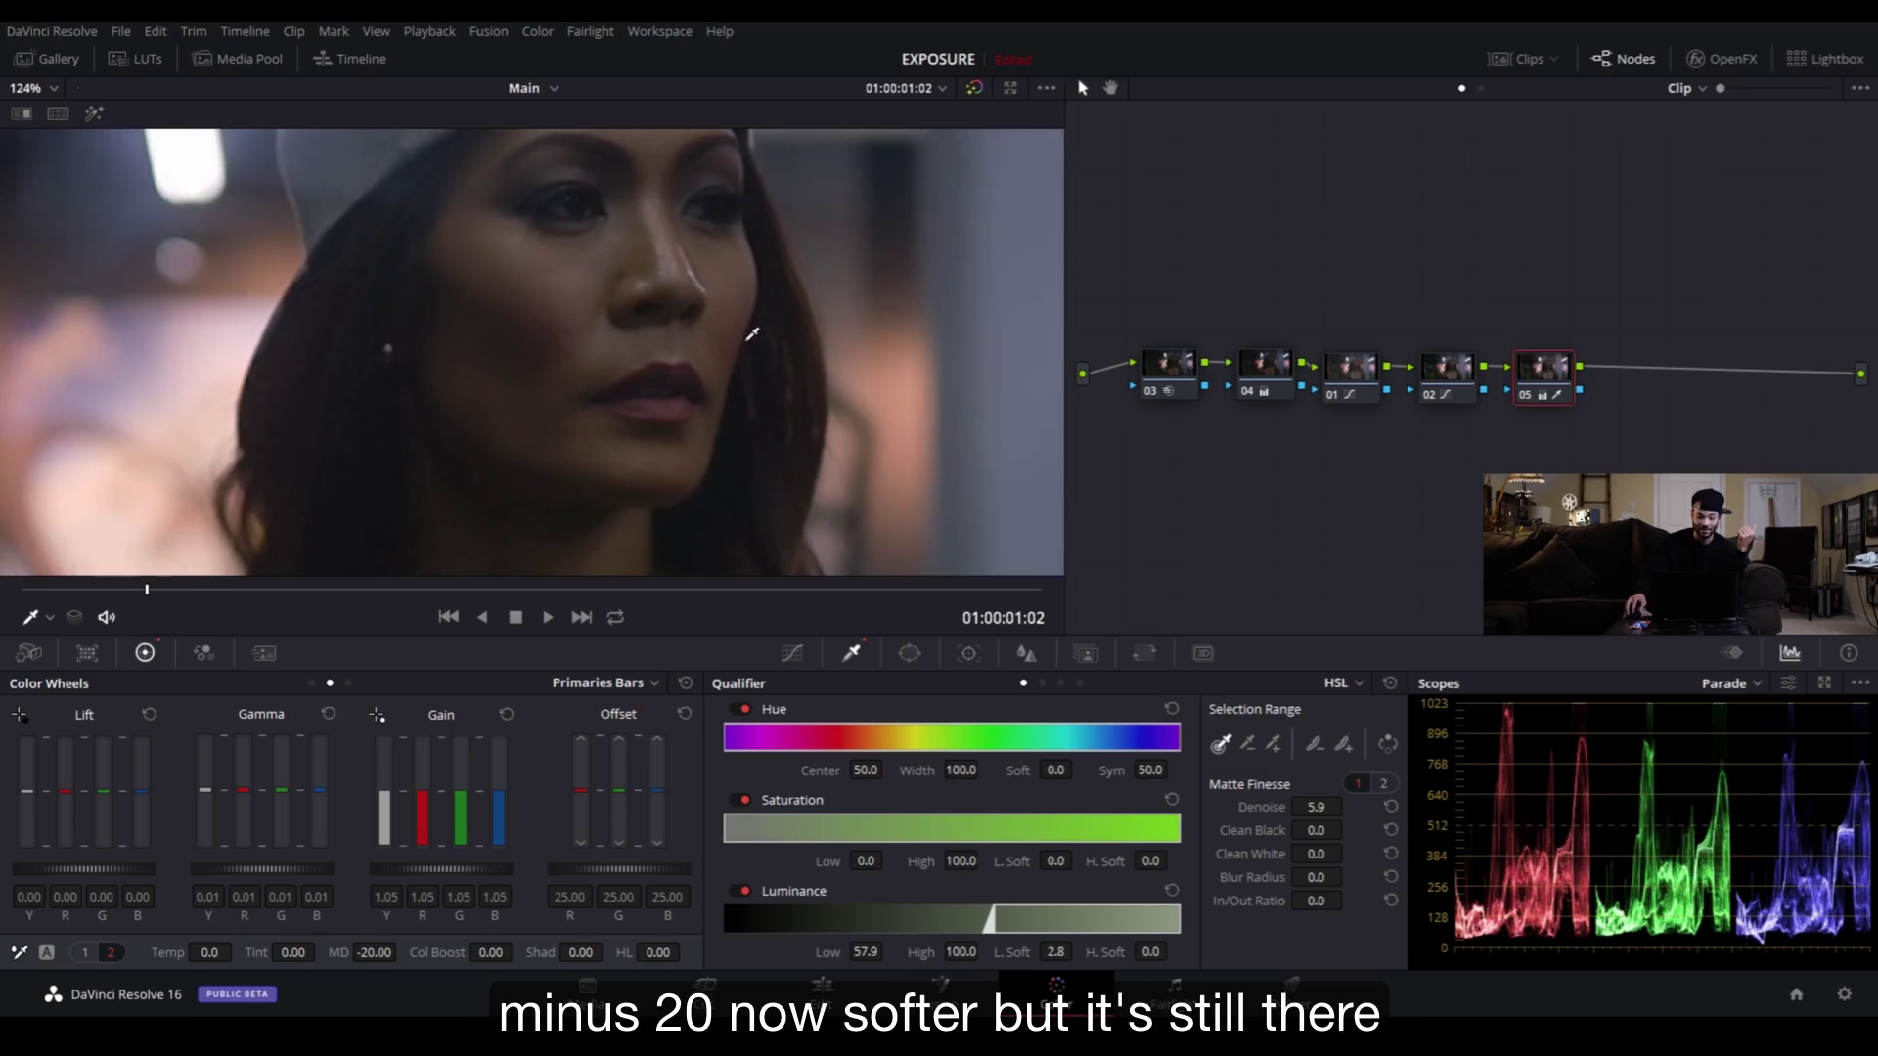
pyautogui.scroll(-5, 745, 396)
pyautogui.scroll(-2, 744, 396)
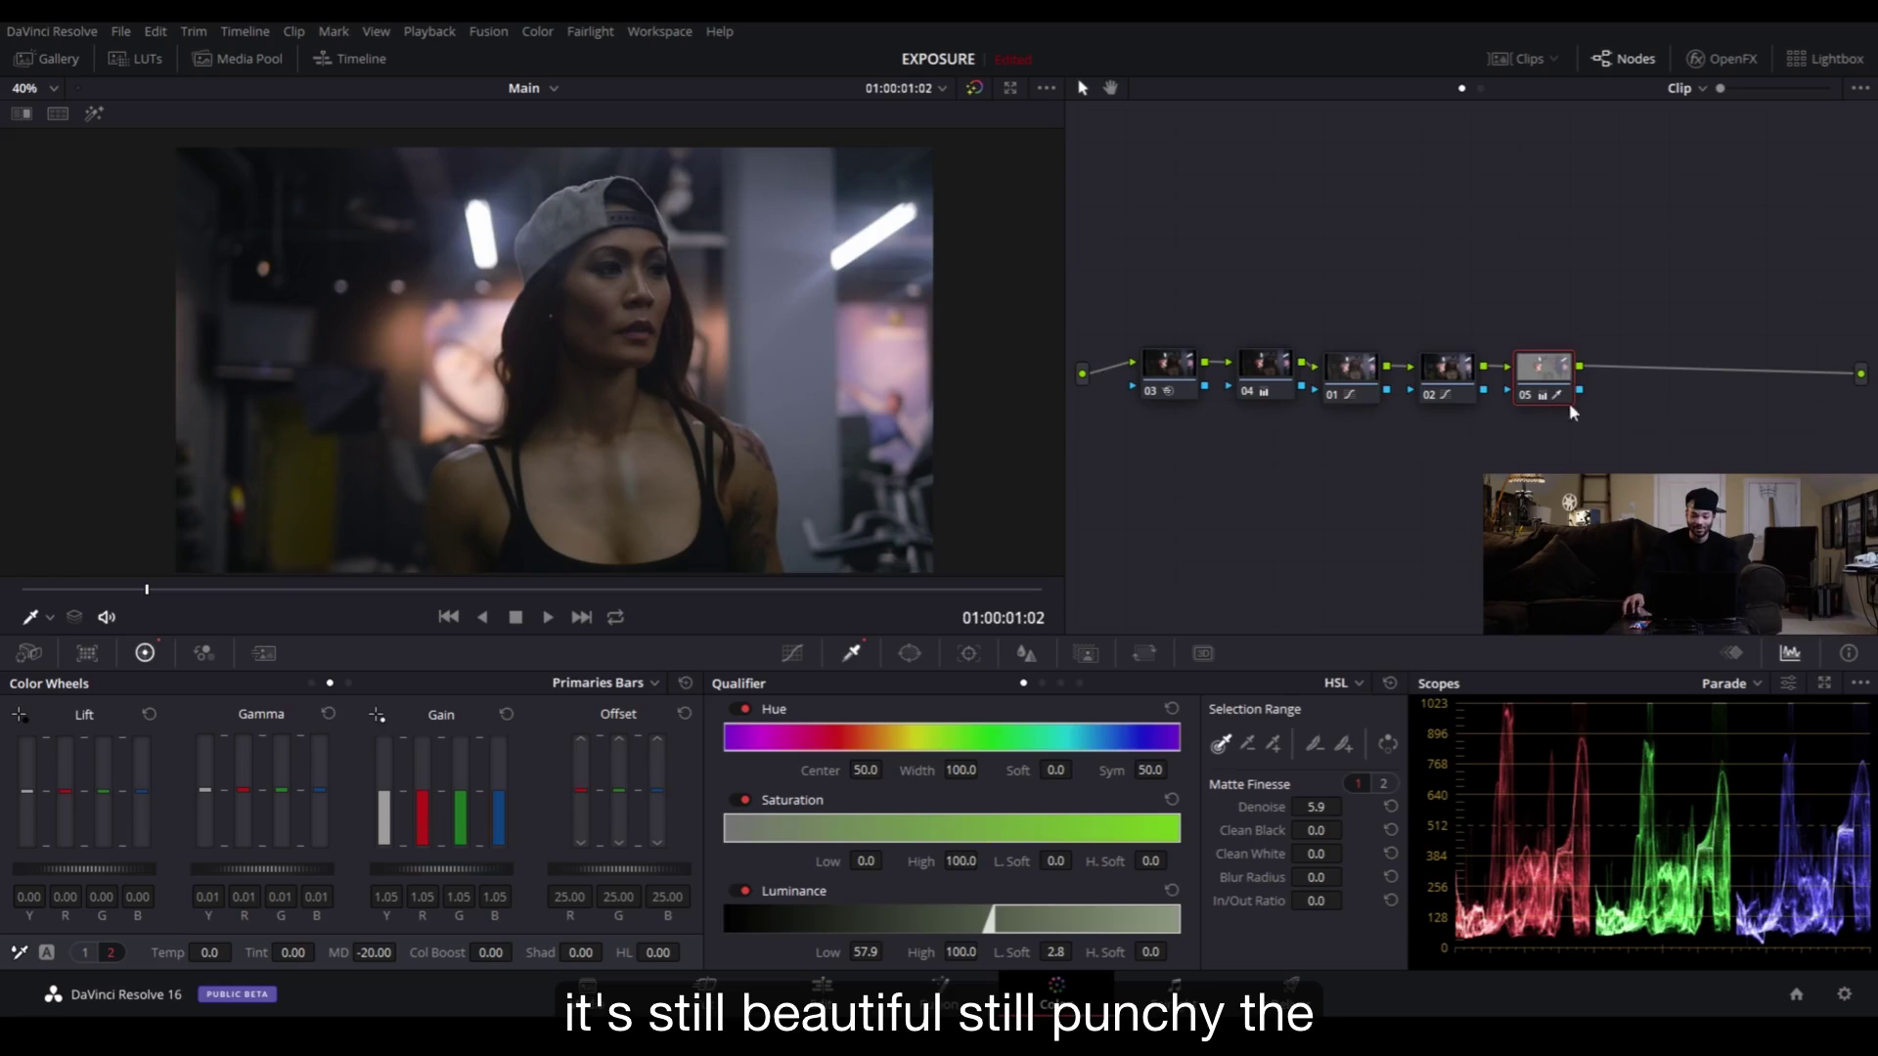
pyautogui.click(1523, 396)
pyautogui.click(1523, 397)
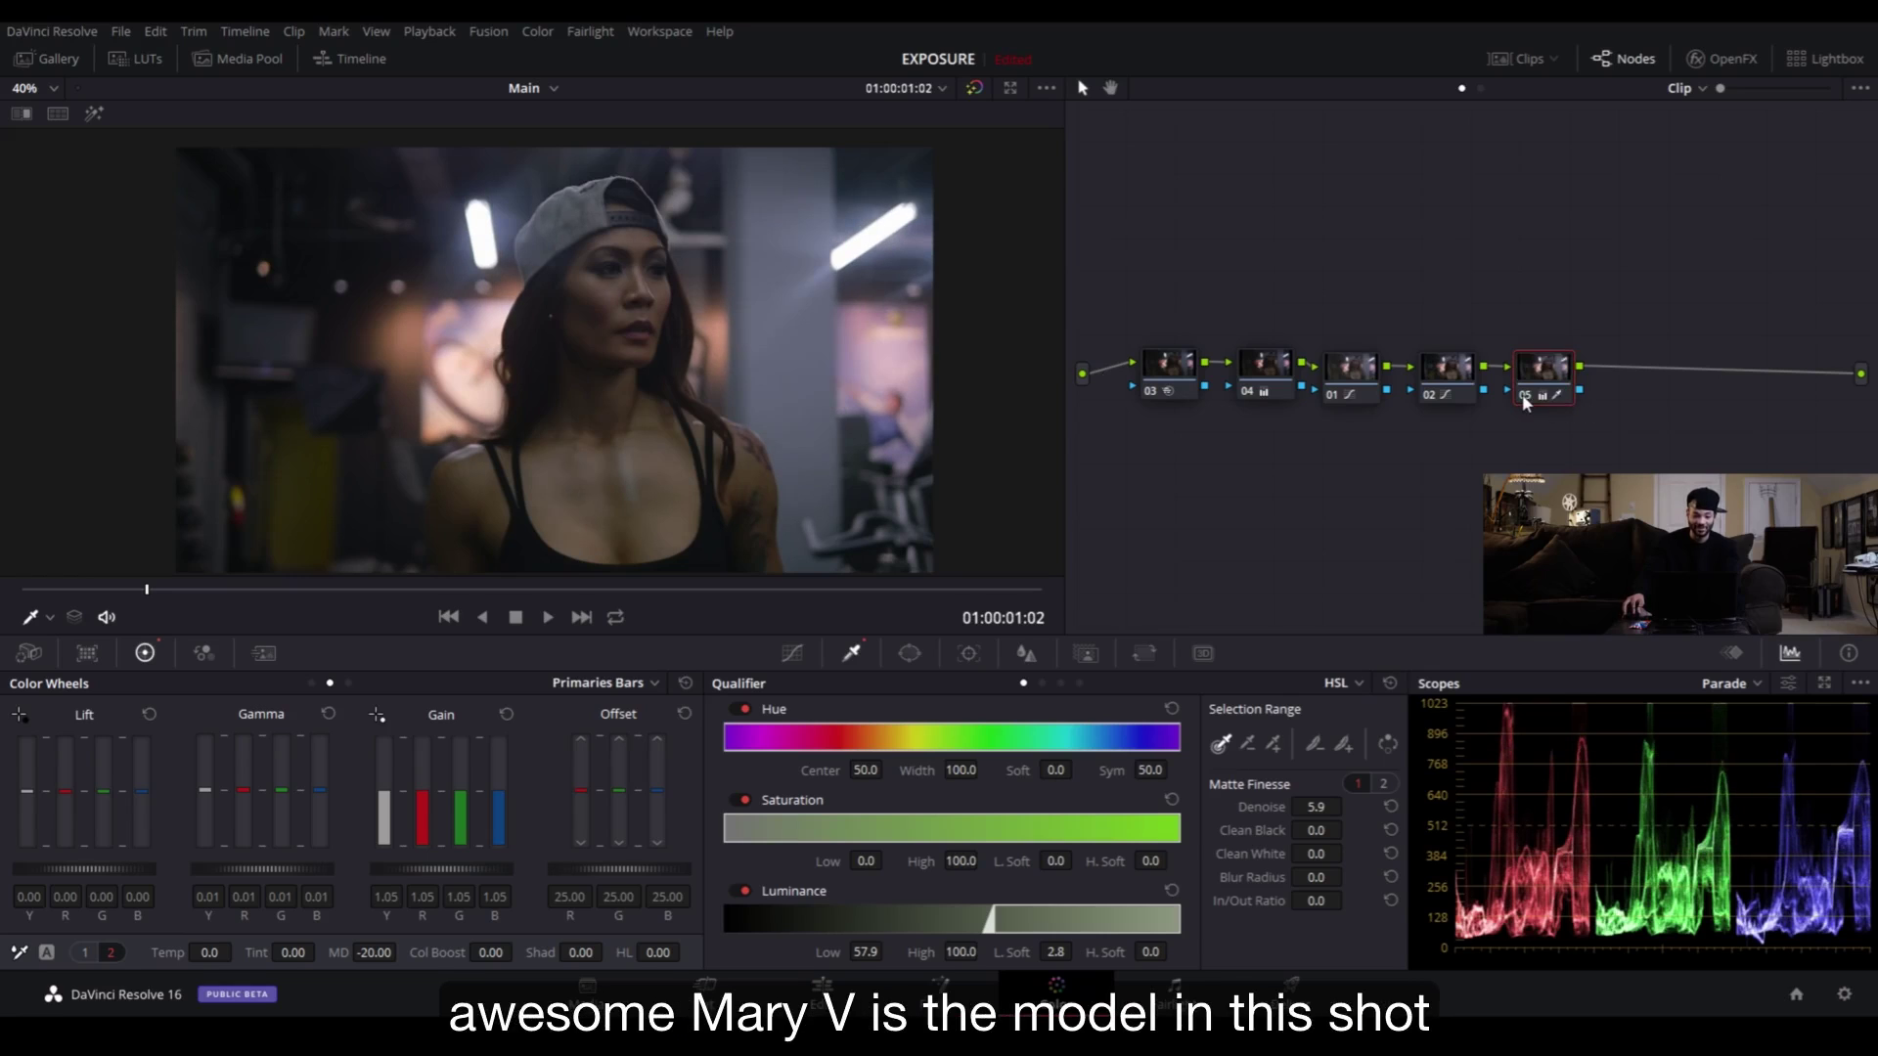
pyautogui.click(1523, 396)
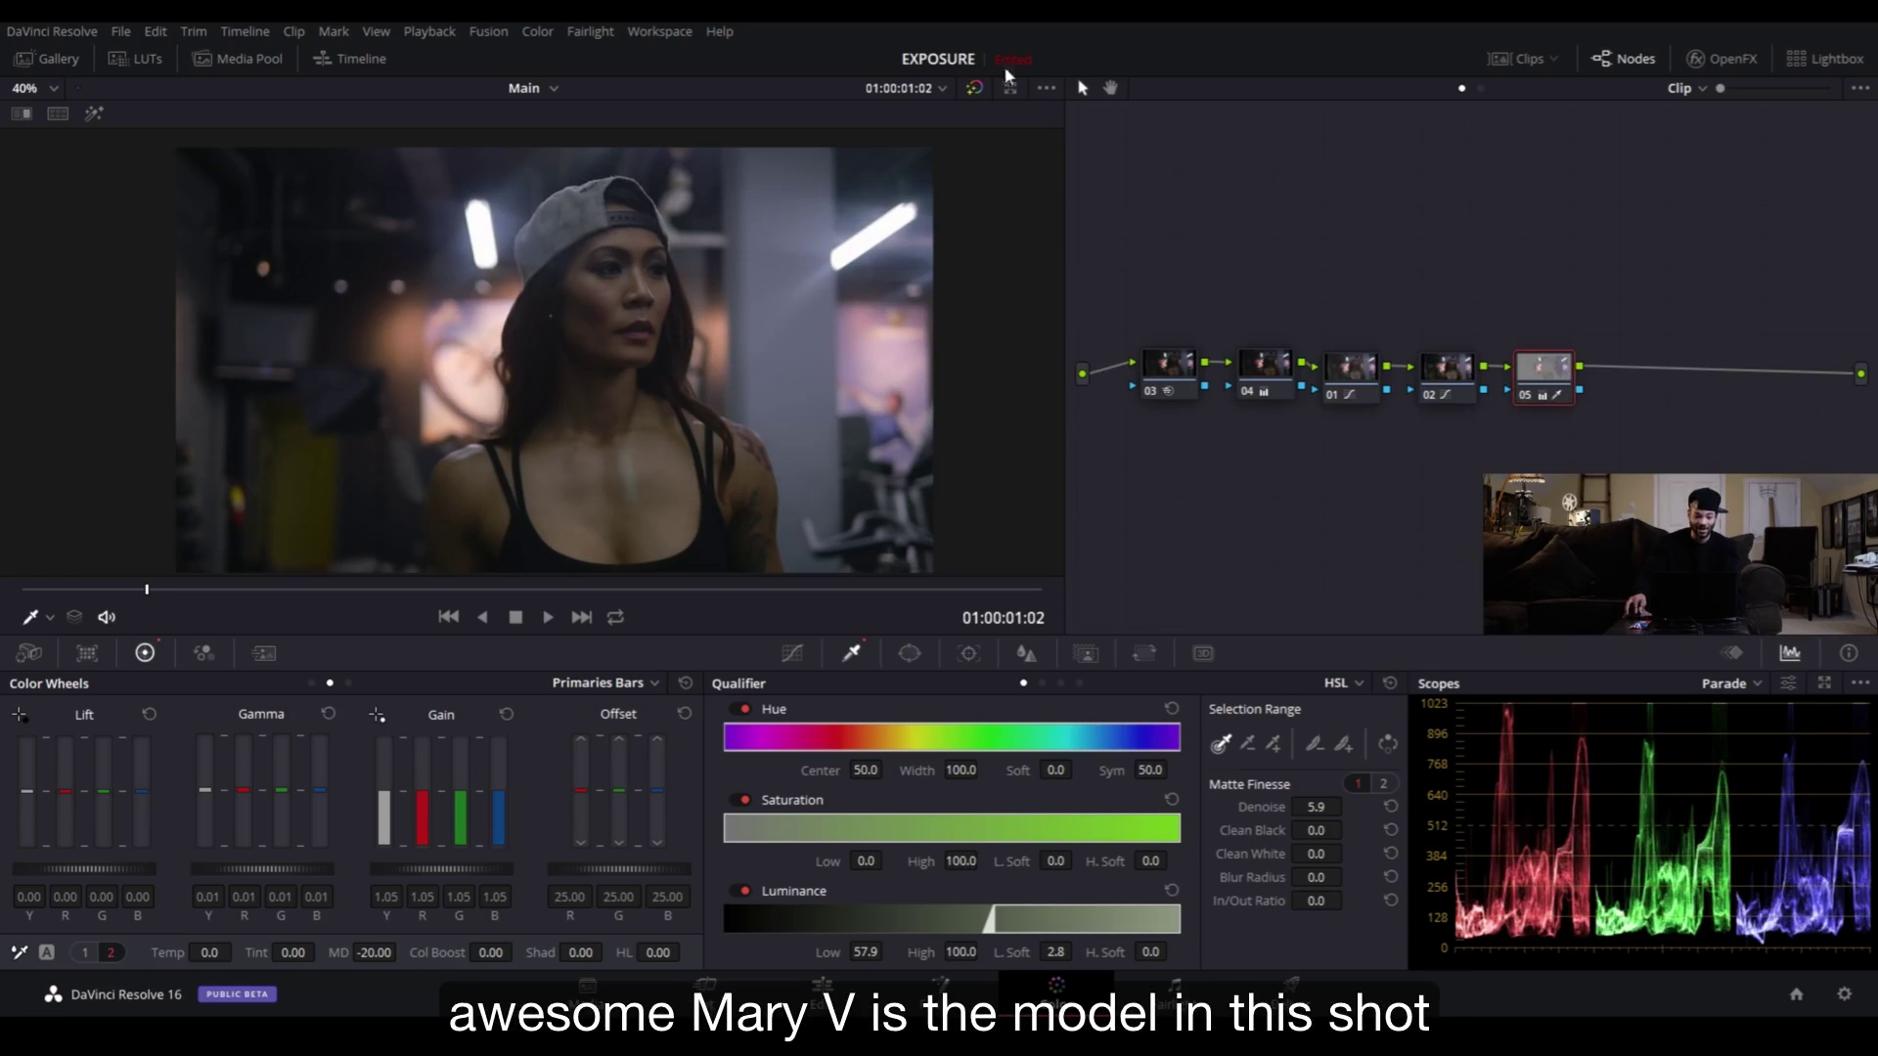
# - Compare the original and graded image by repeatedly bypassing and restoring all grades, and inspect the face up close
pyautogui.click(976, 87)
pyautogui.click(976, 87)
pyautogui.click(976, 87)
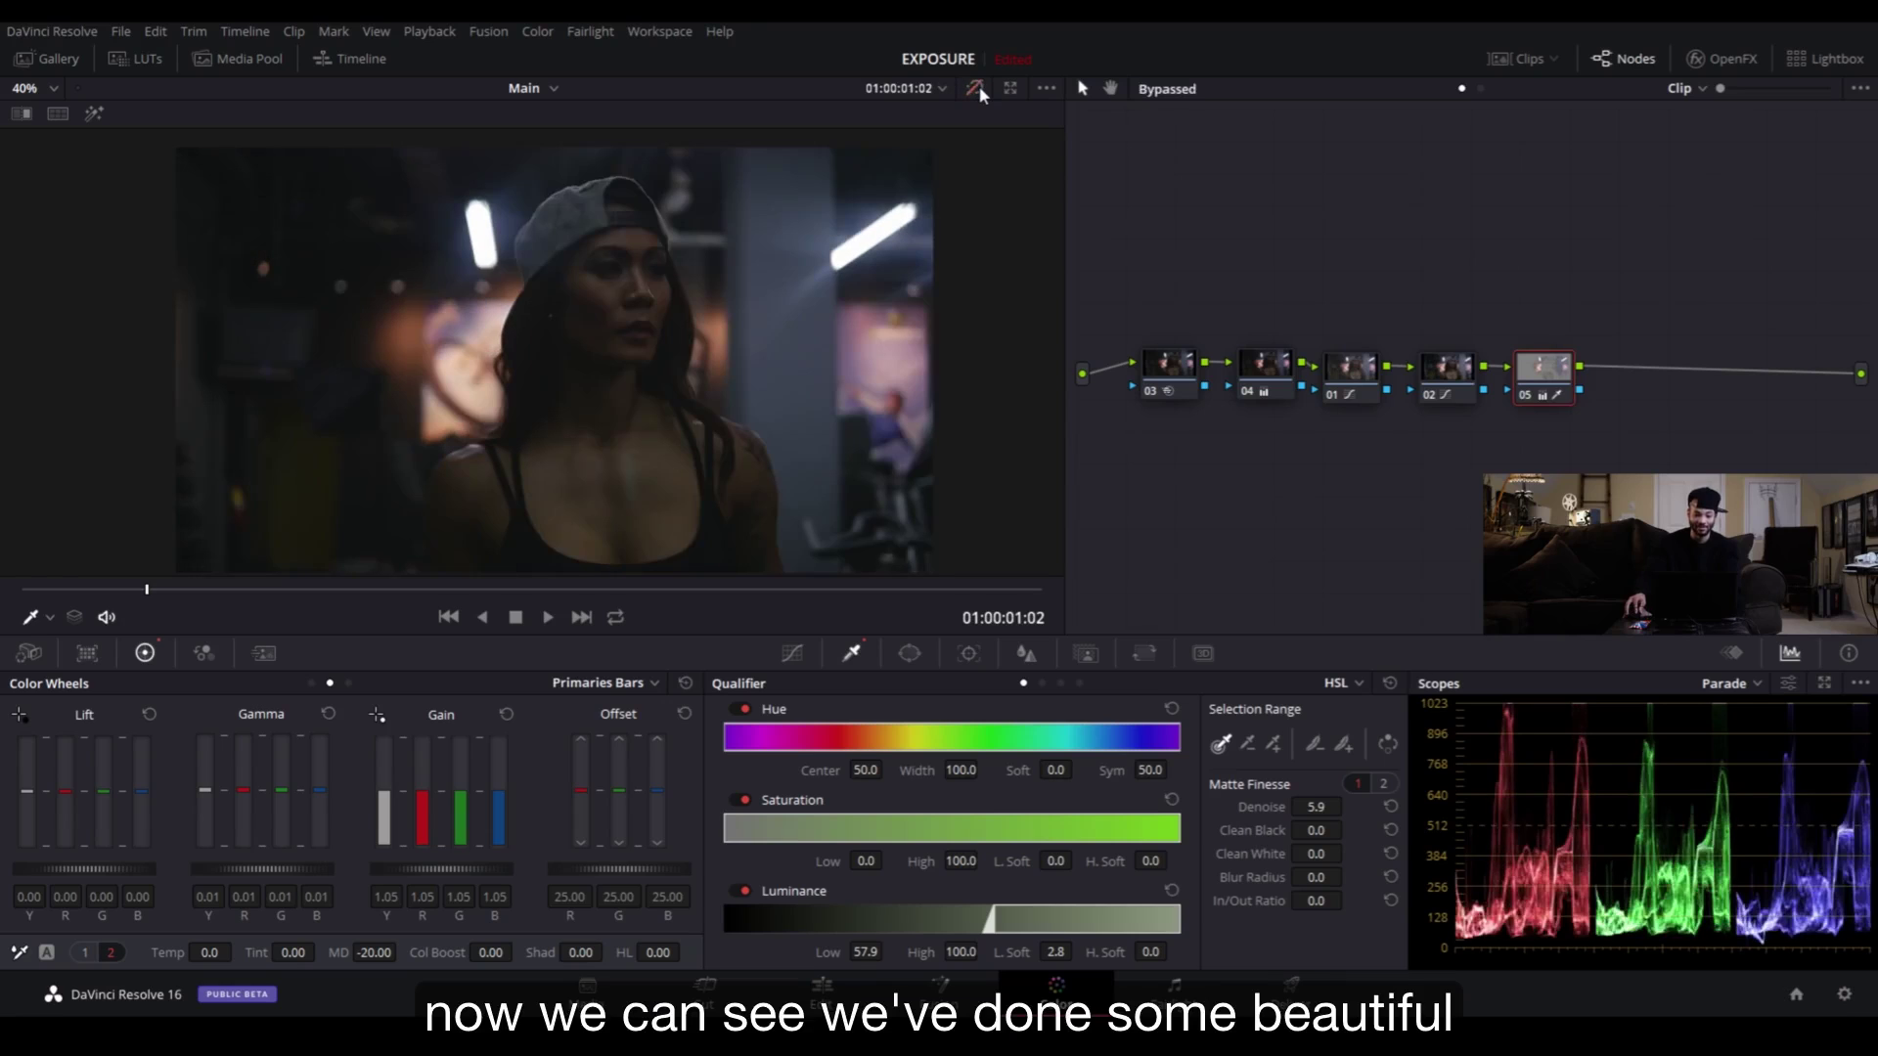
pyautogui.click(976, 87)
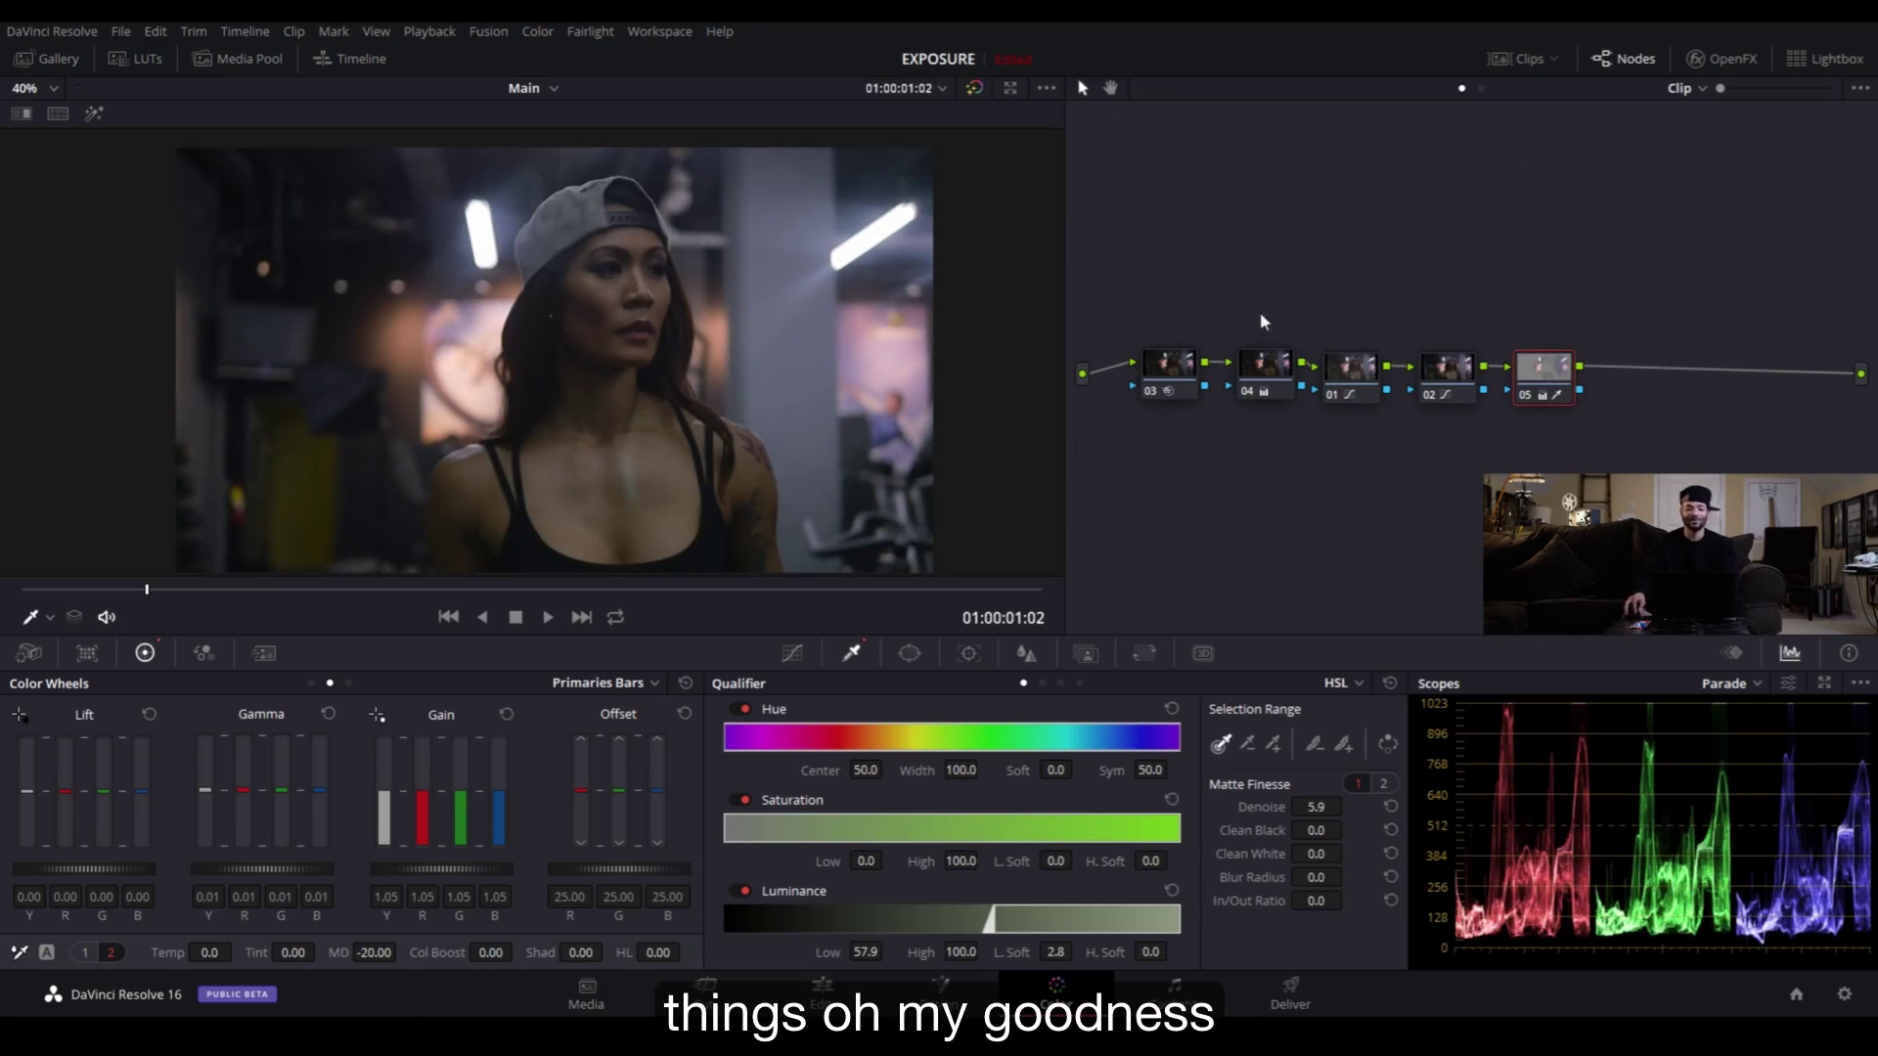
pyautogui.click(976, 88)
pyautogui.click(976, 87)
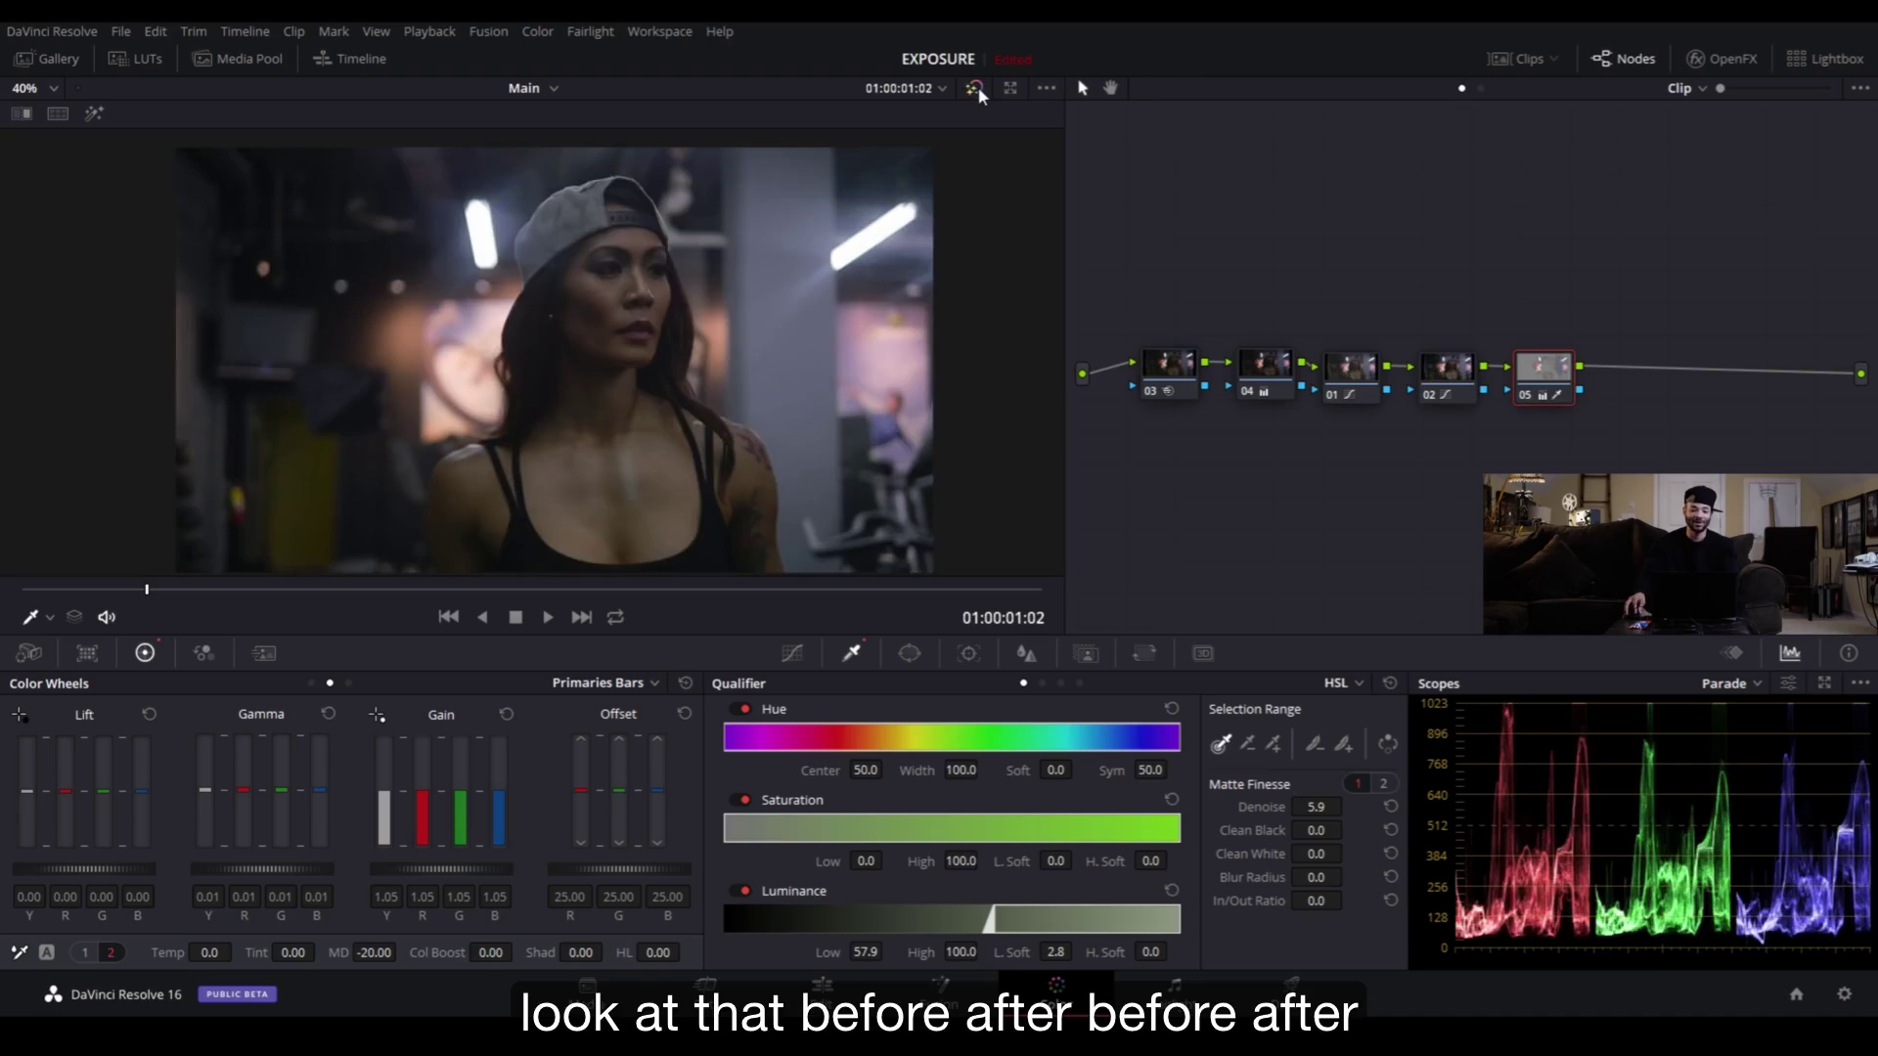
pyautogui.click(976, 87)
pyautogui.click(976, 87)
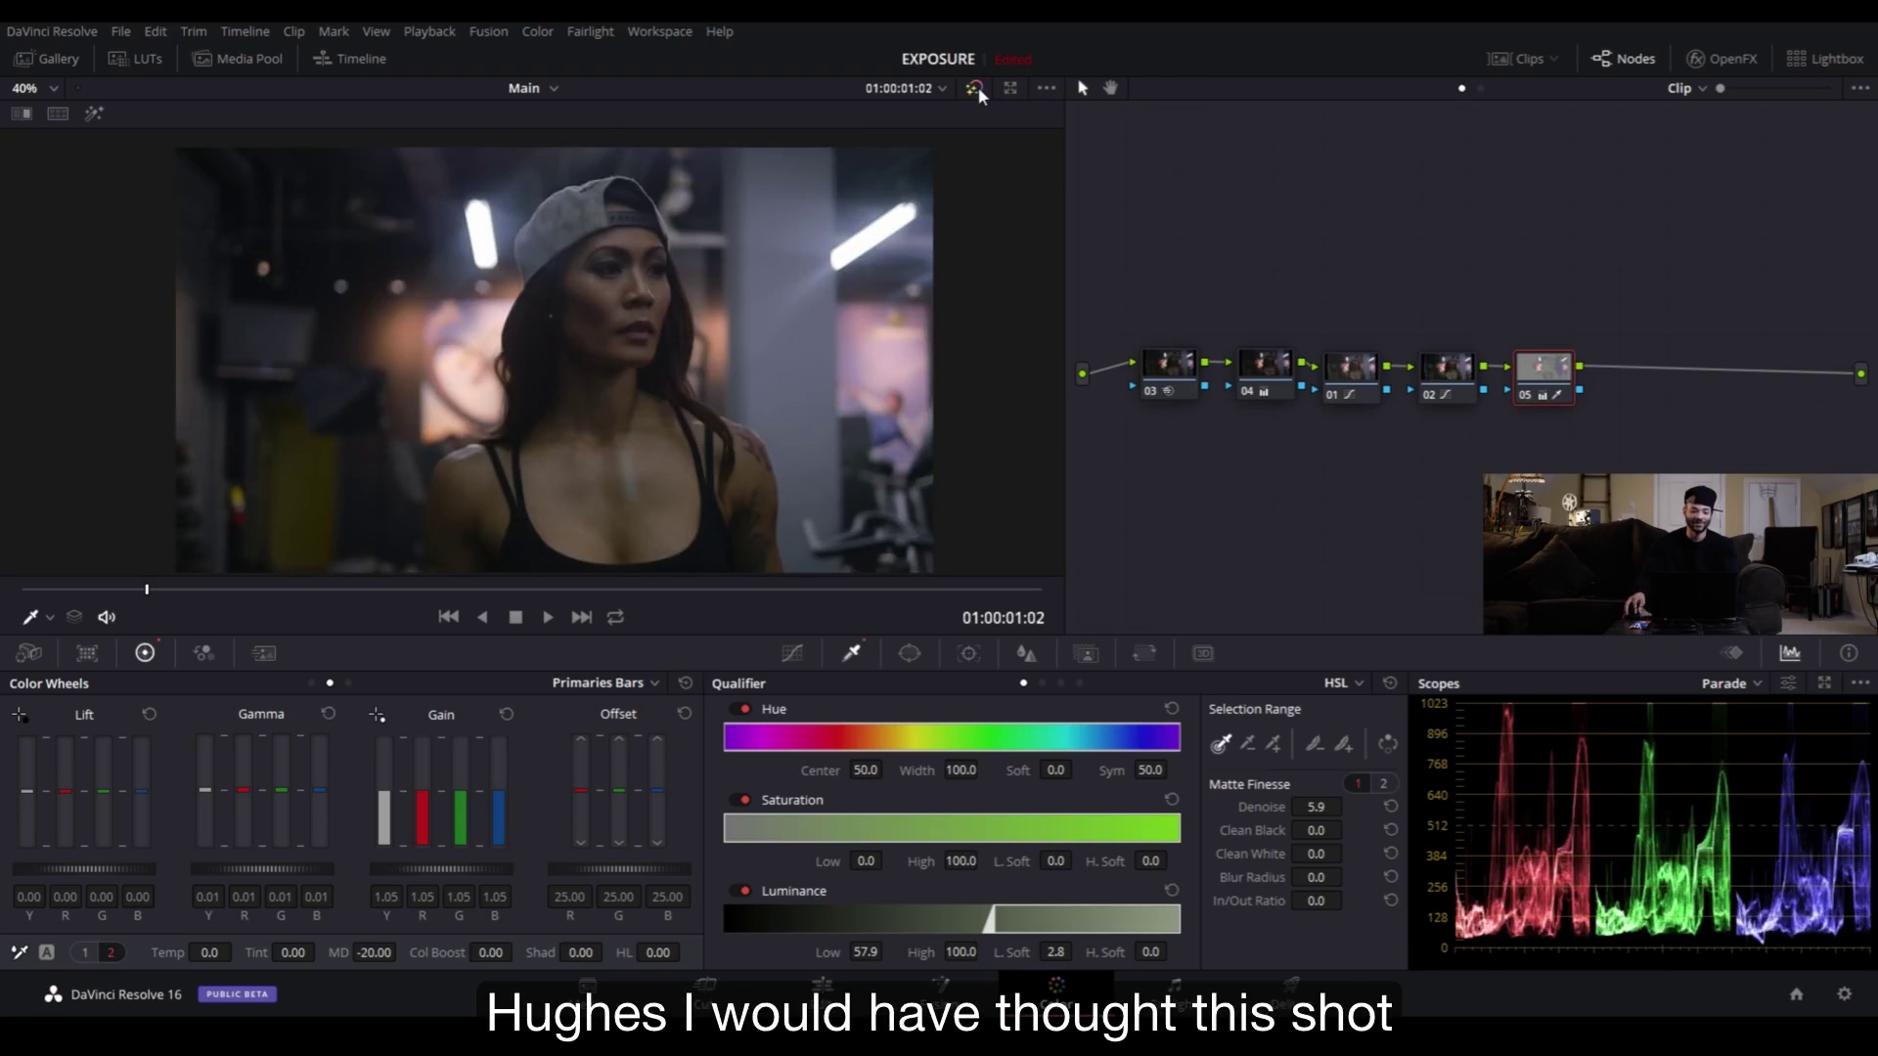
pyautogui.click(976, 87)
pyautogui.click(976, 87)
pyautogui.click(976, 87)
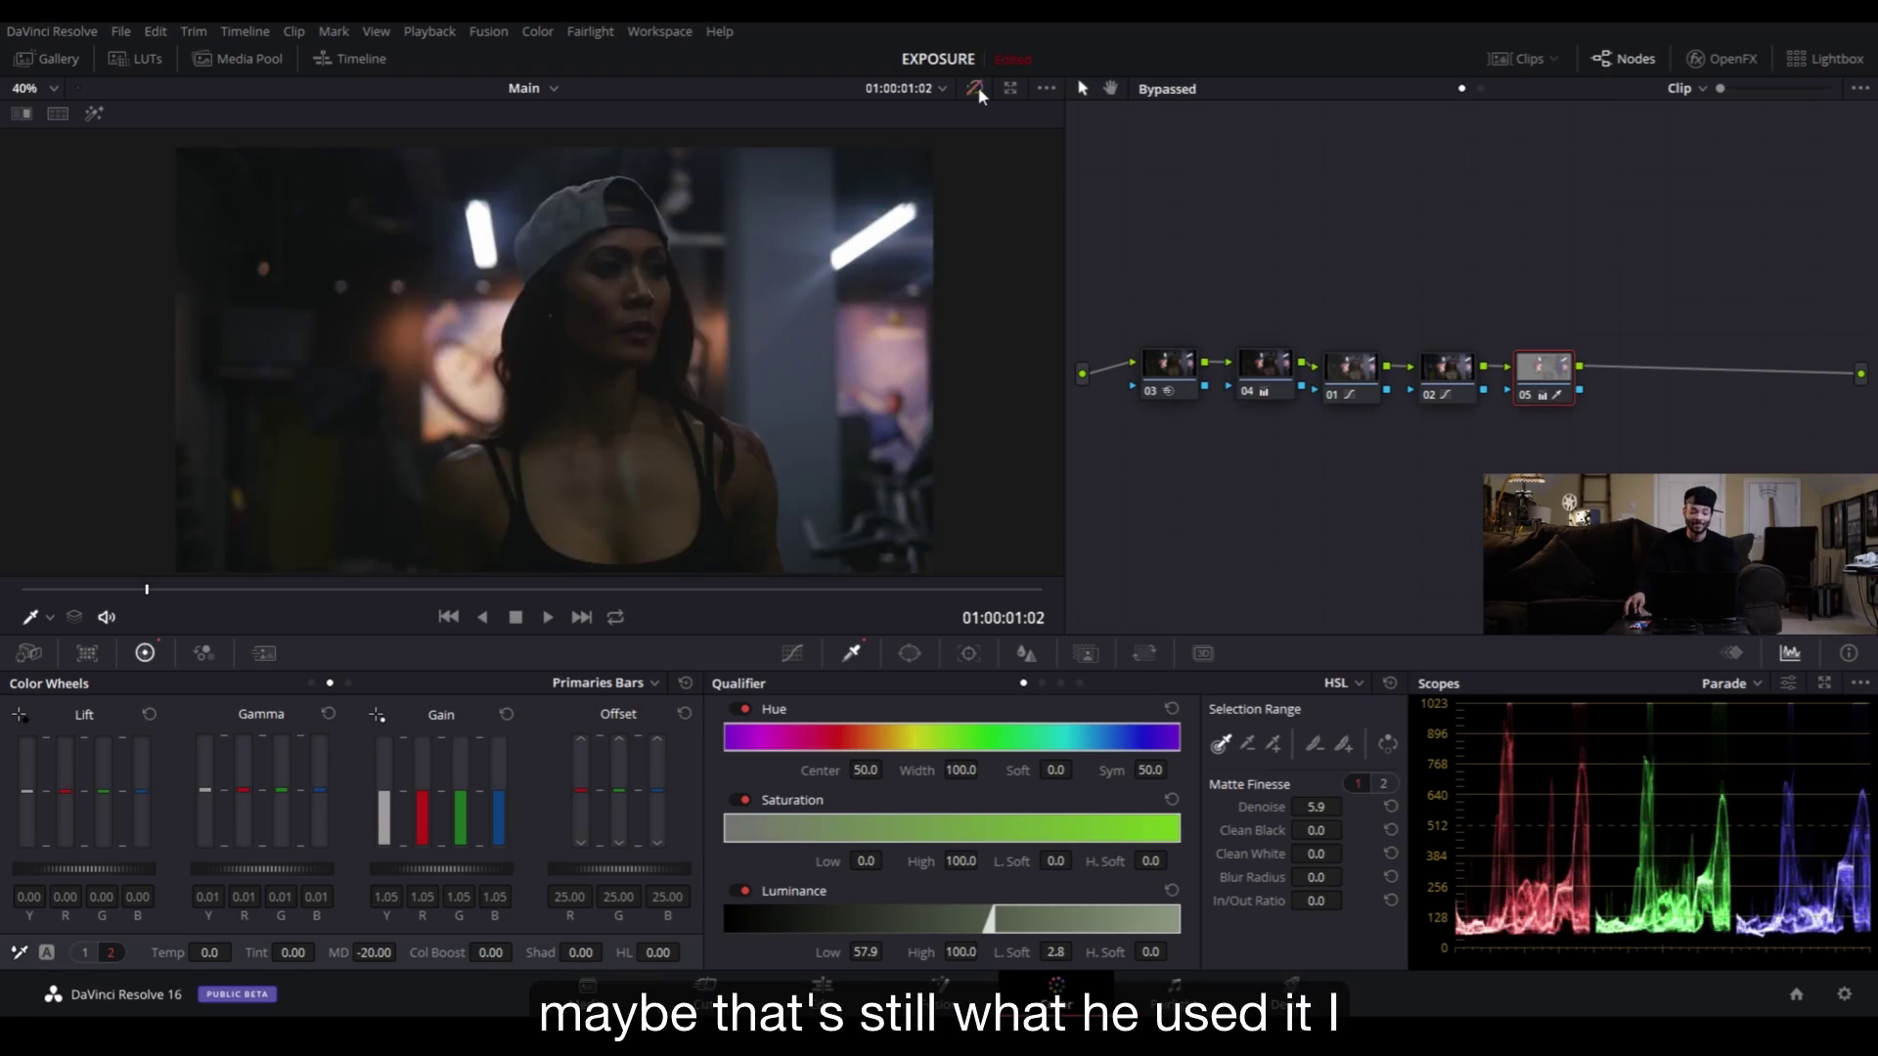
pyautogui.click(976, 87)
pyautogui.scroll(2, 704, 282)
pyautogui.scroll(2, 704, 282)
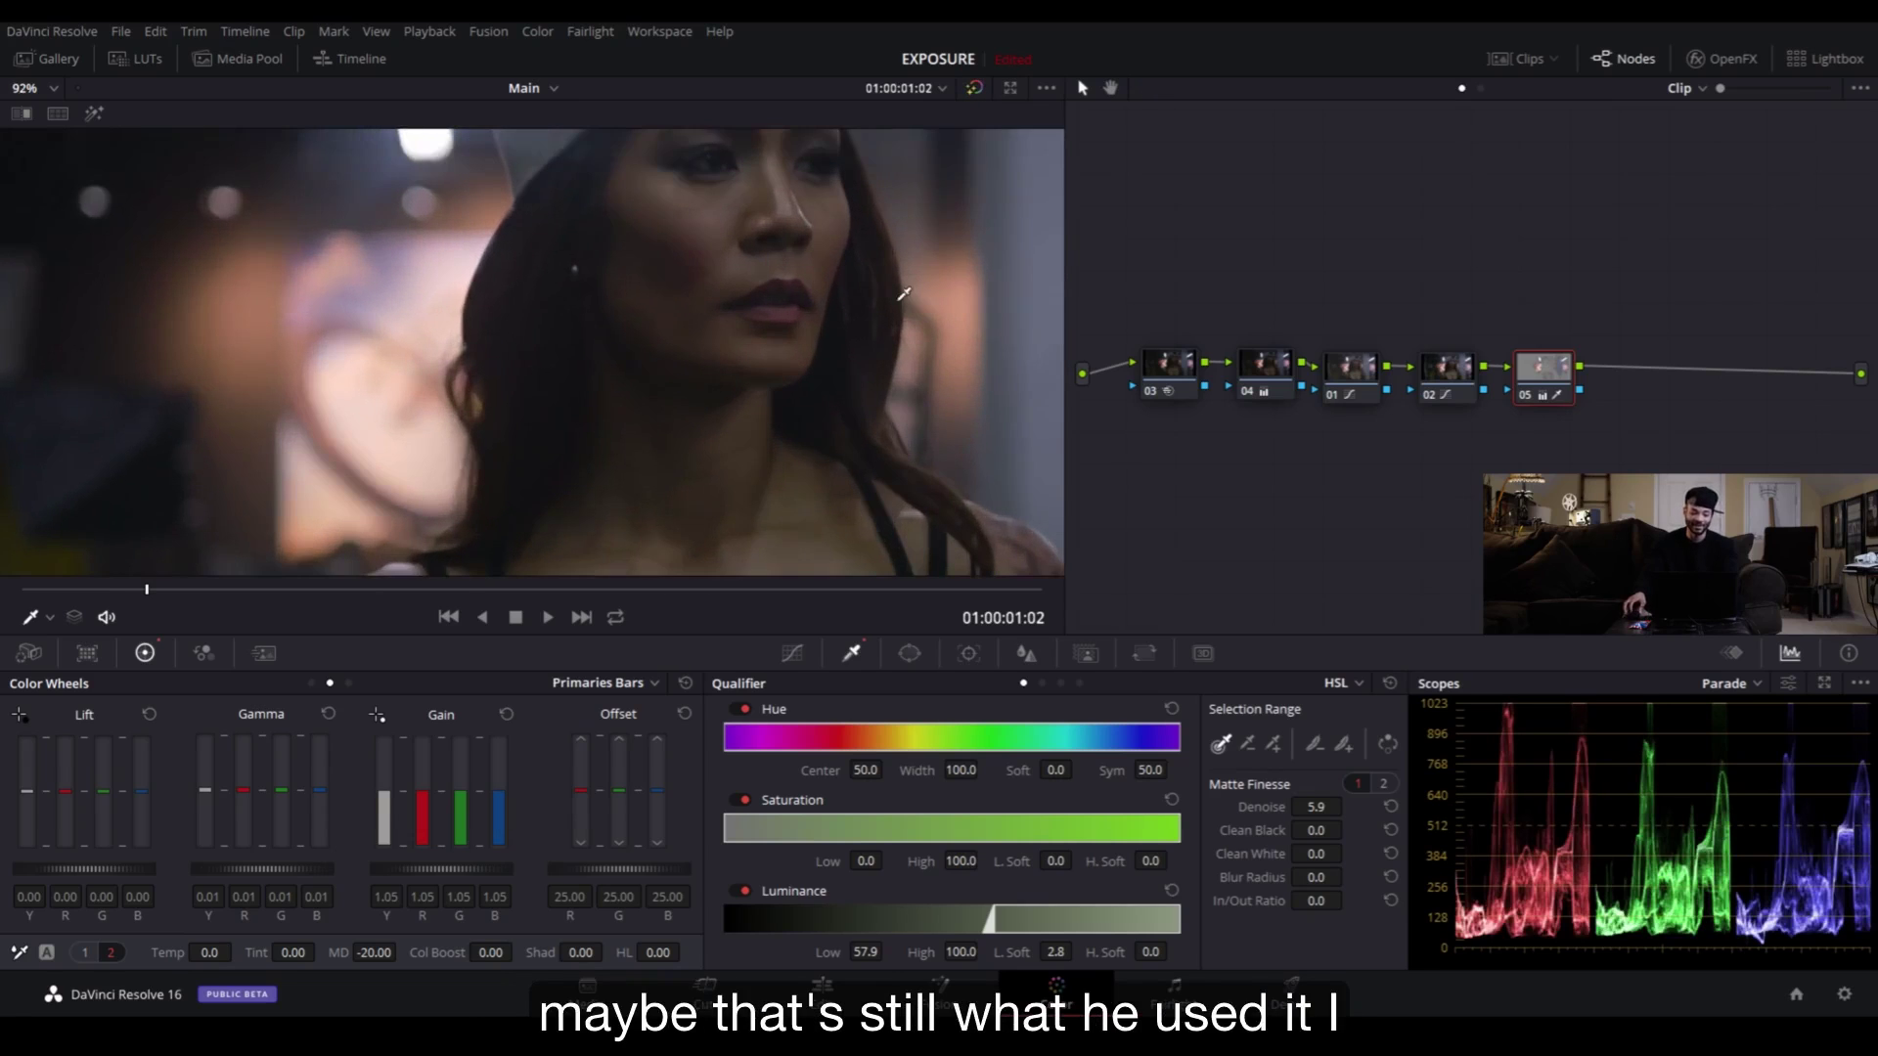
pyautogui.scroll(-3, 904, 293)
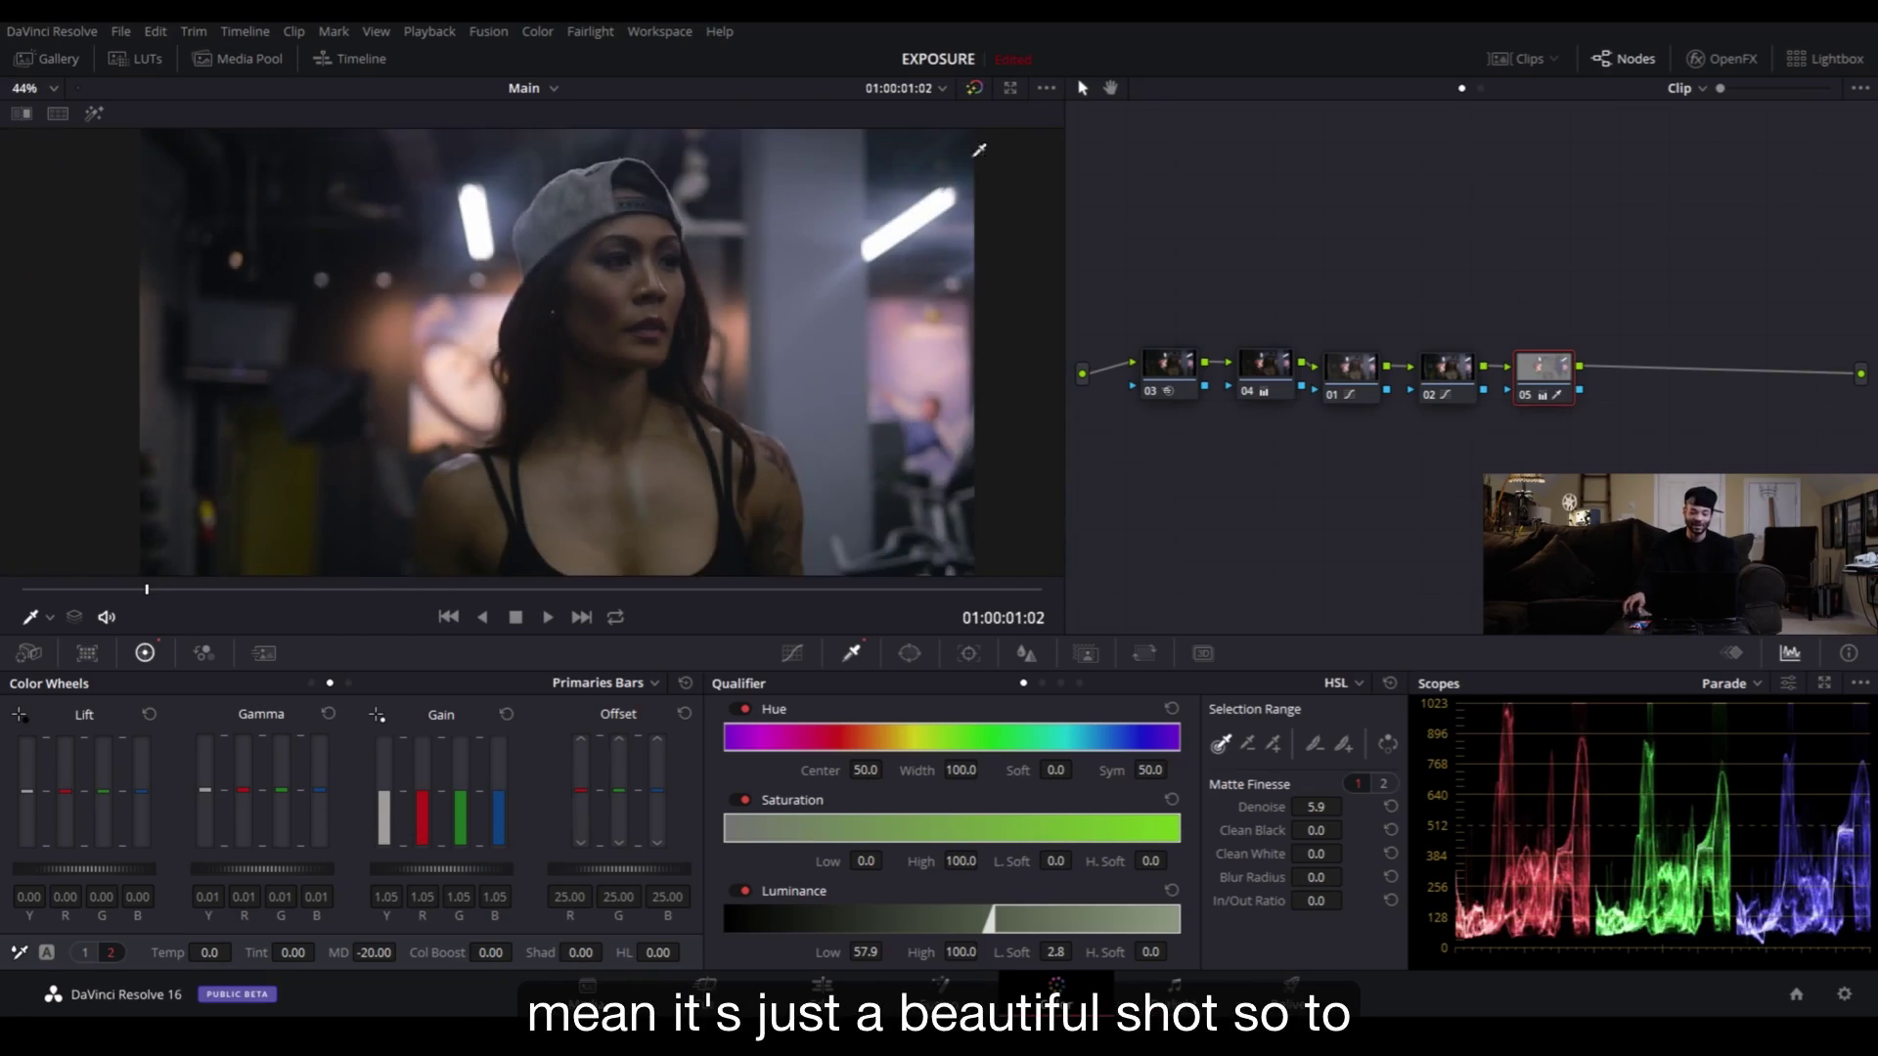
pyautogui.click(976, 87)
pyautogui.click(976, 87)
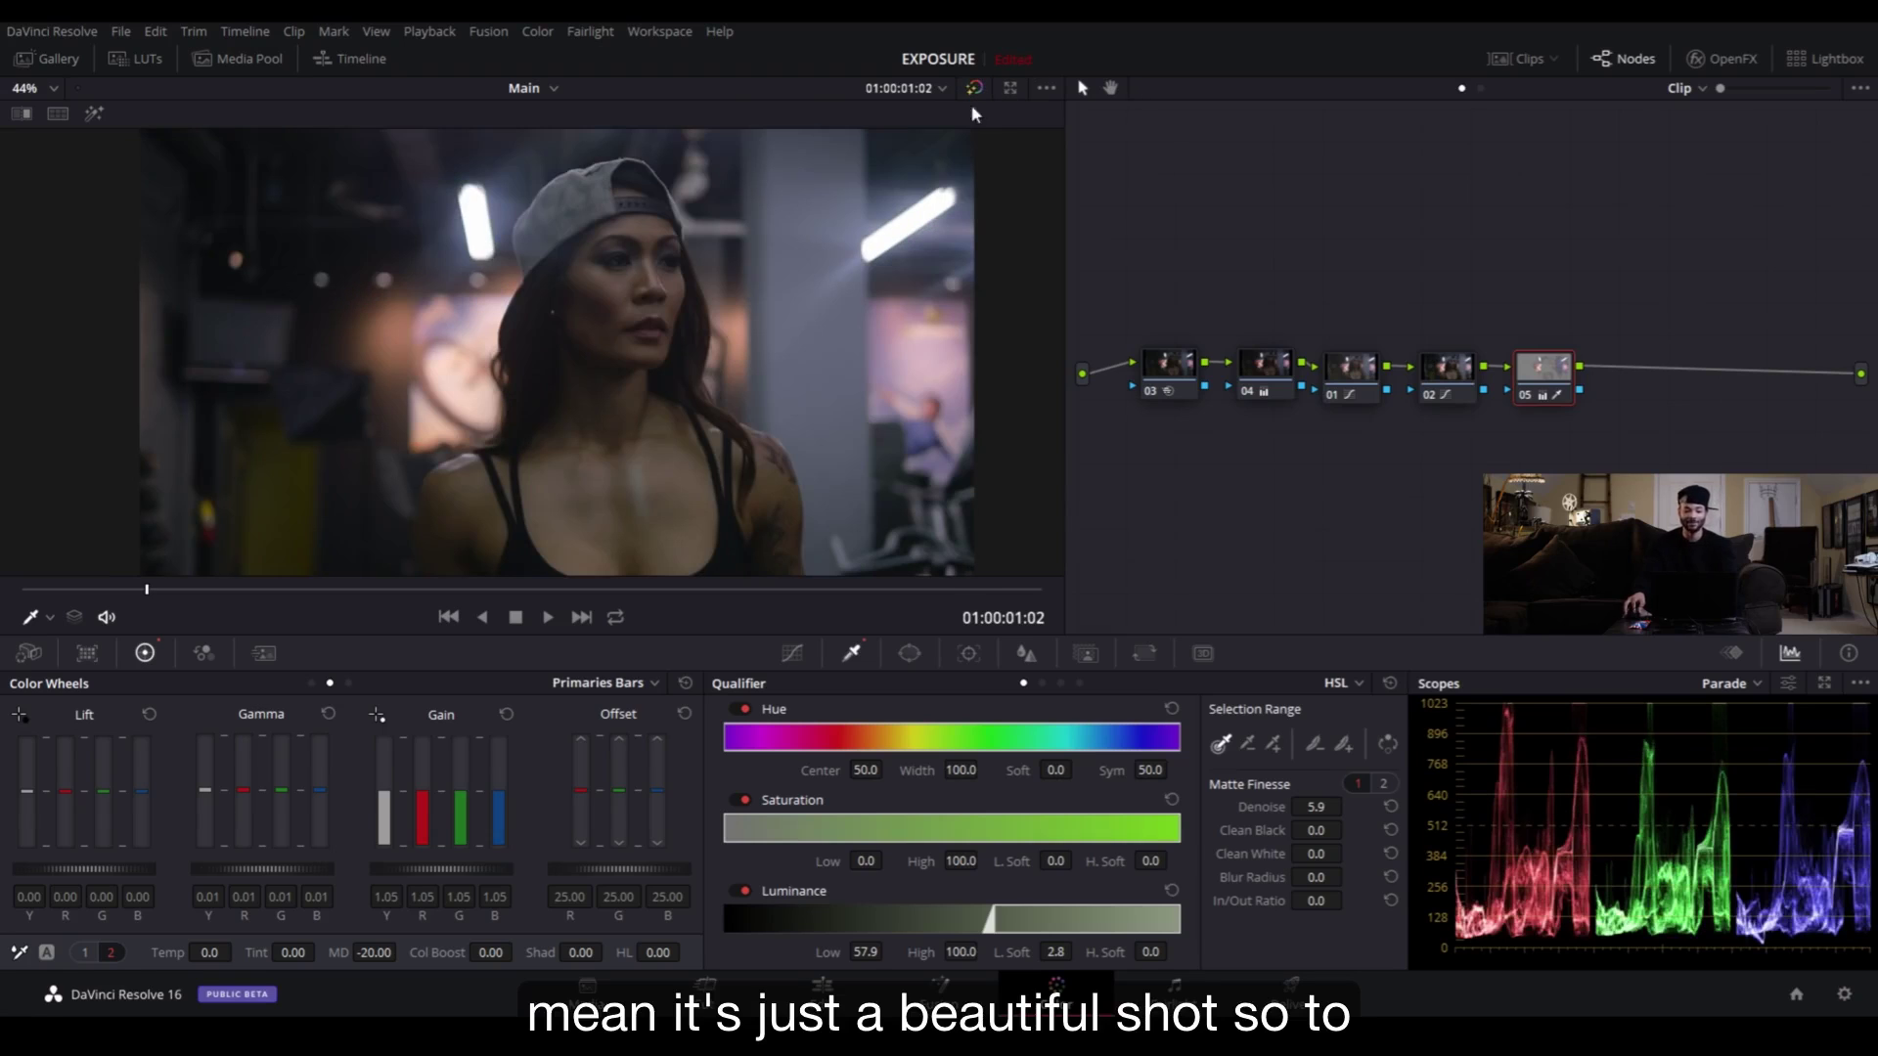
# - Glance at the timeline's clip thumbnails, hide them again, and examine the graded shot's softness on the face and in full frame
pyautogui.click(1527, 58)
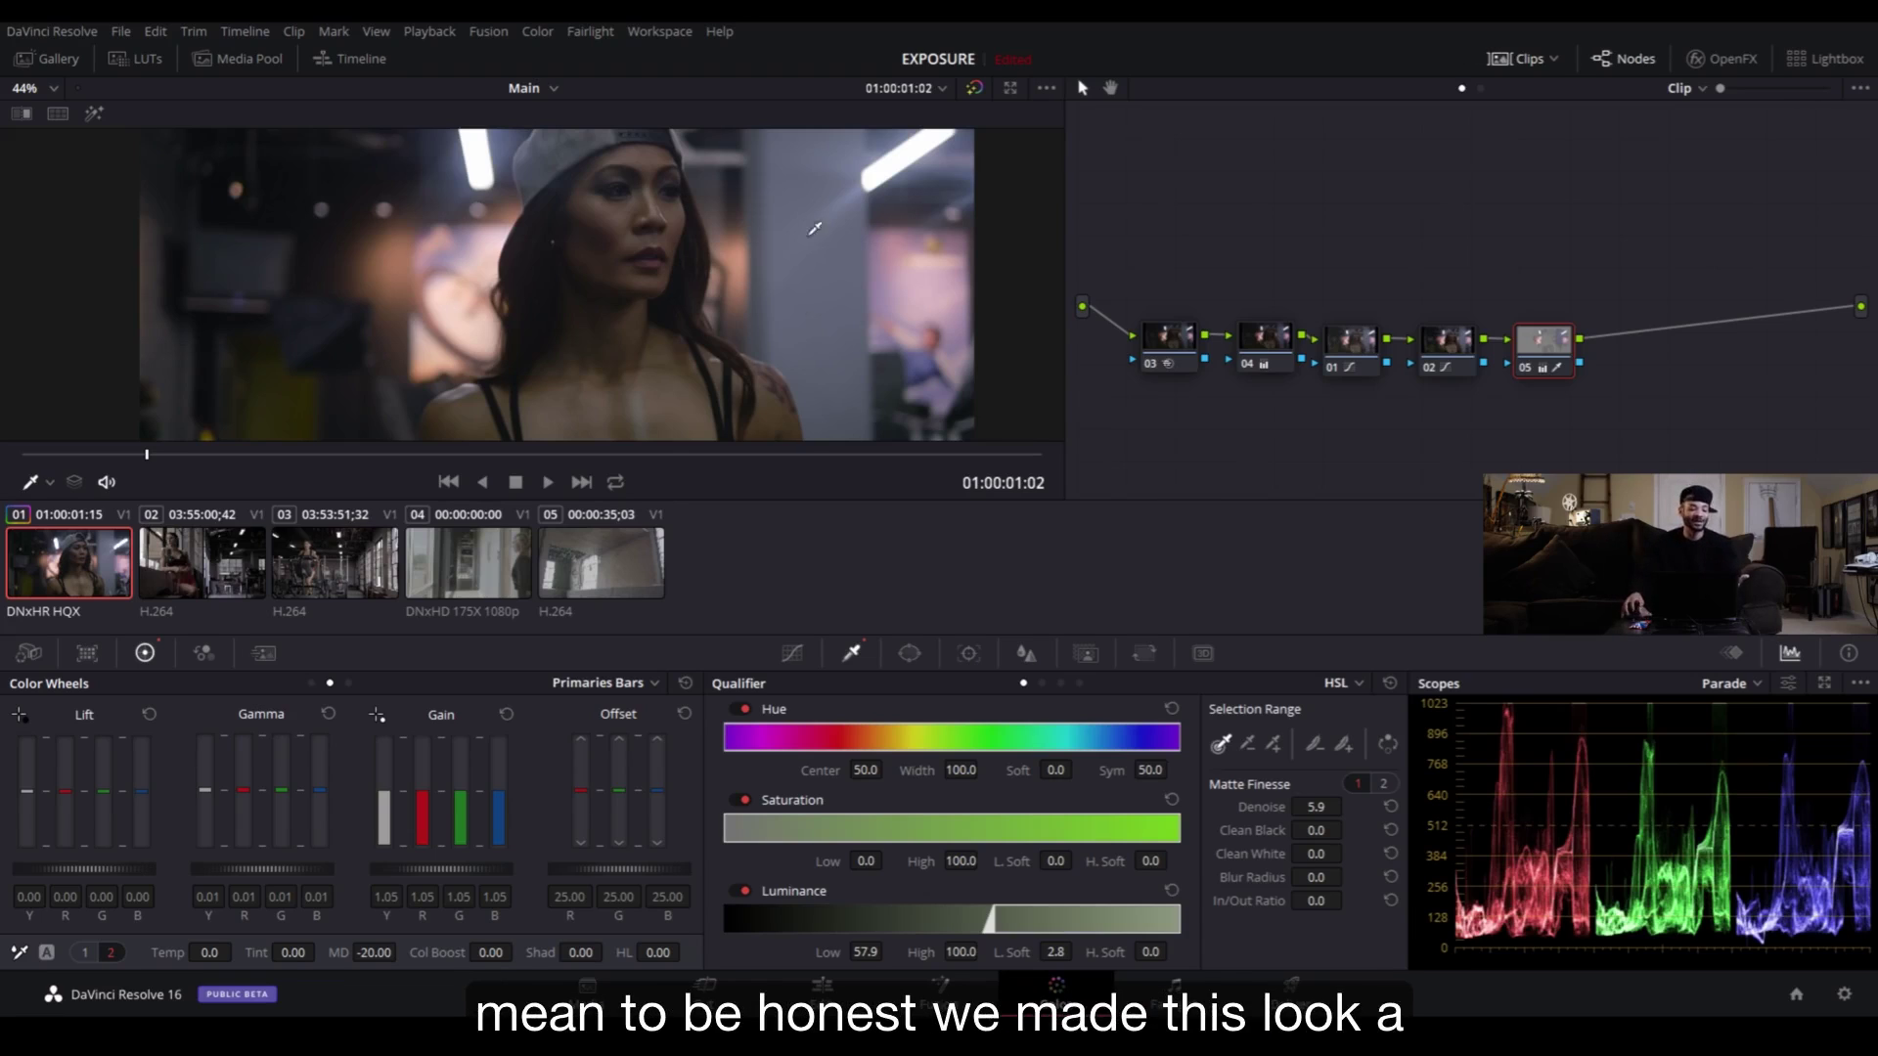
pyautogui.click(1522, 59)
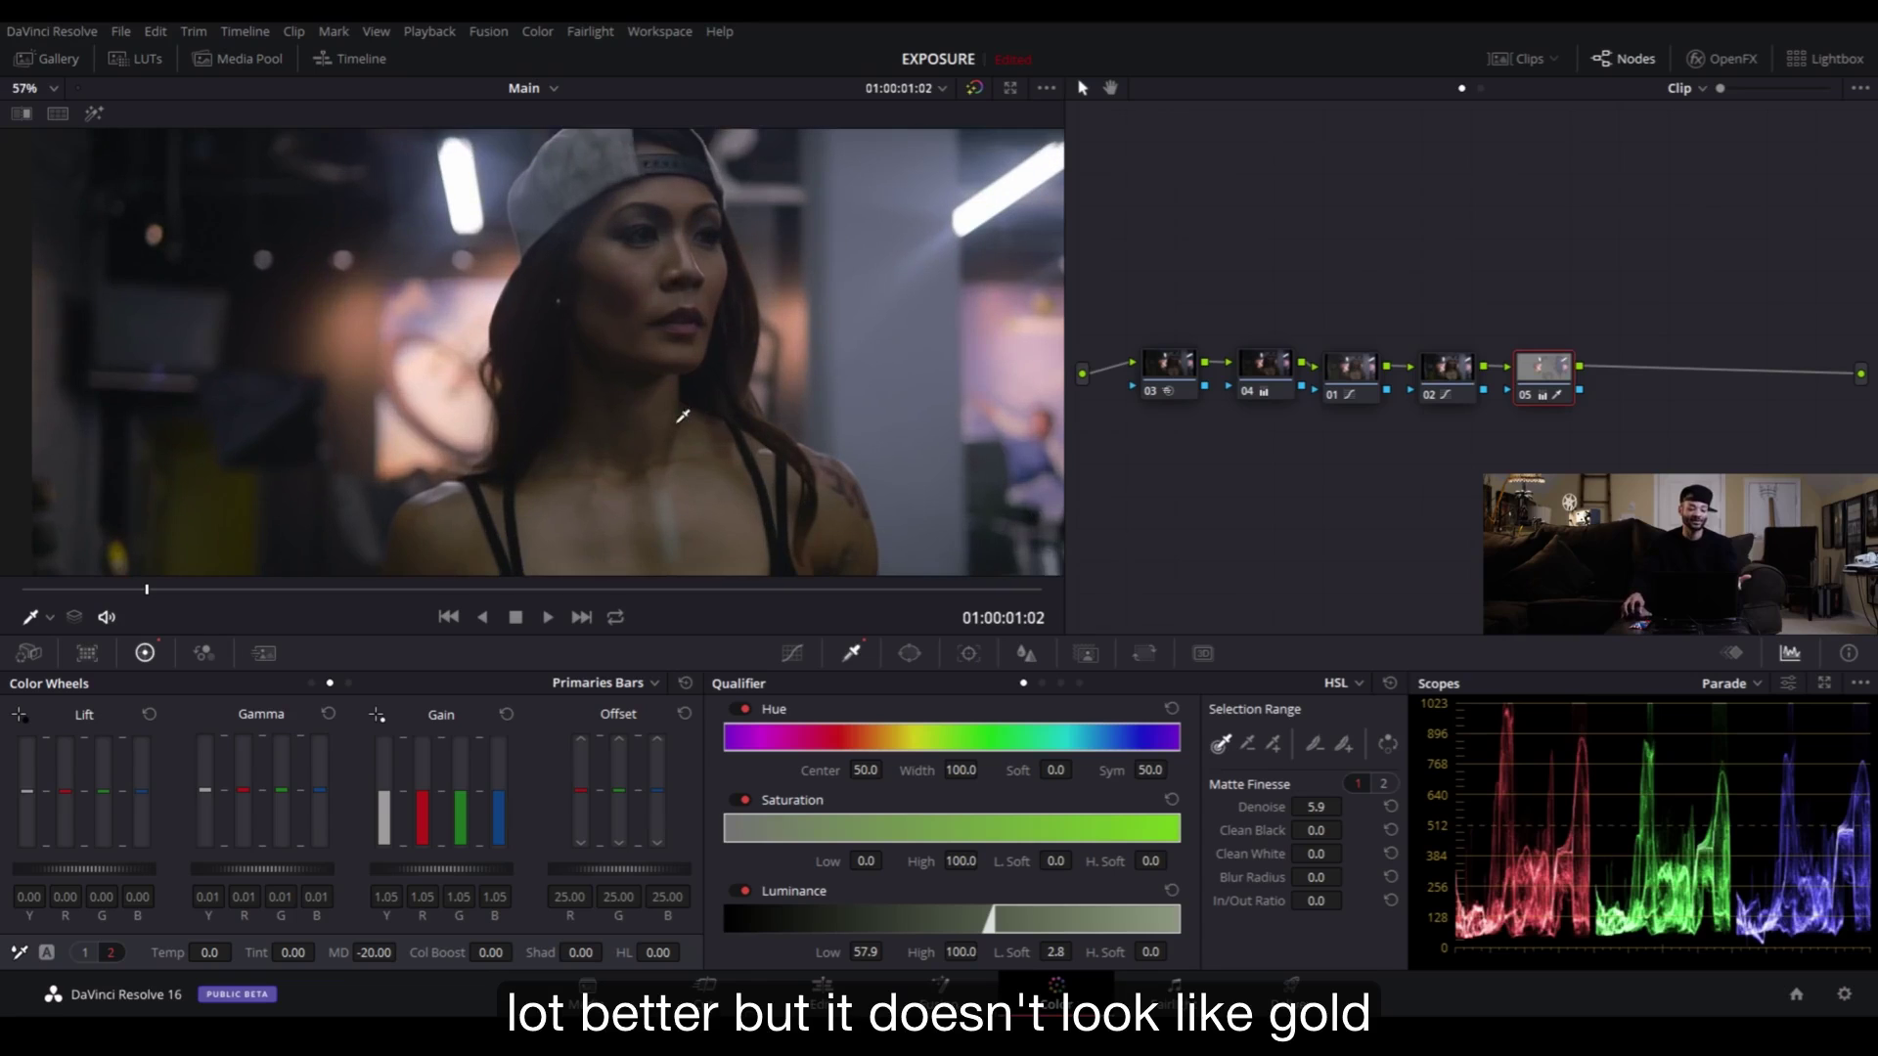
pyautogui.scroll(5, 947, 322)
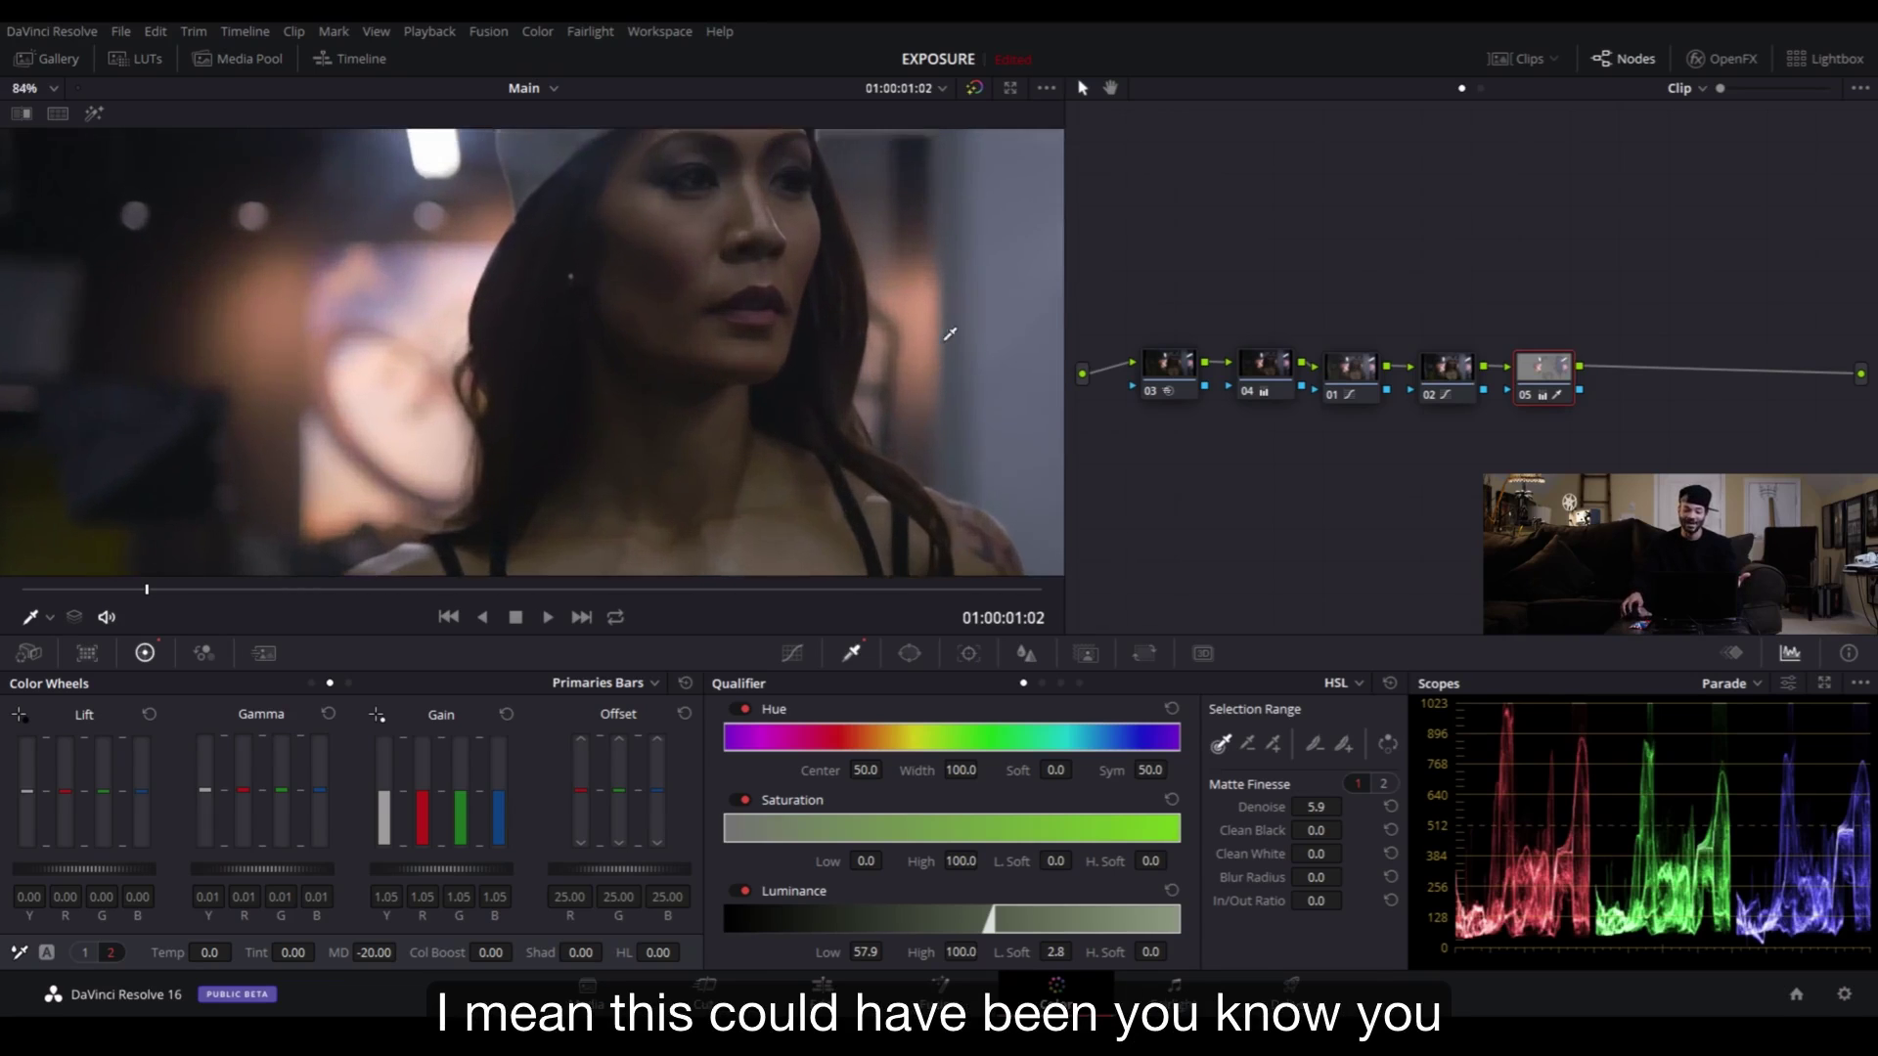
pyautogui.scroll(1, 773, 201)
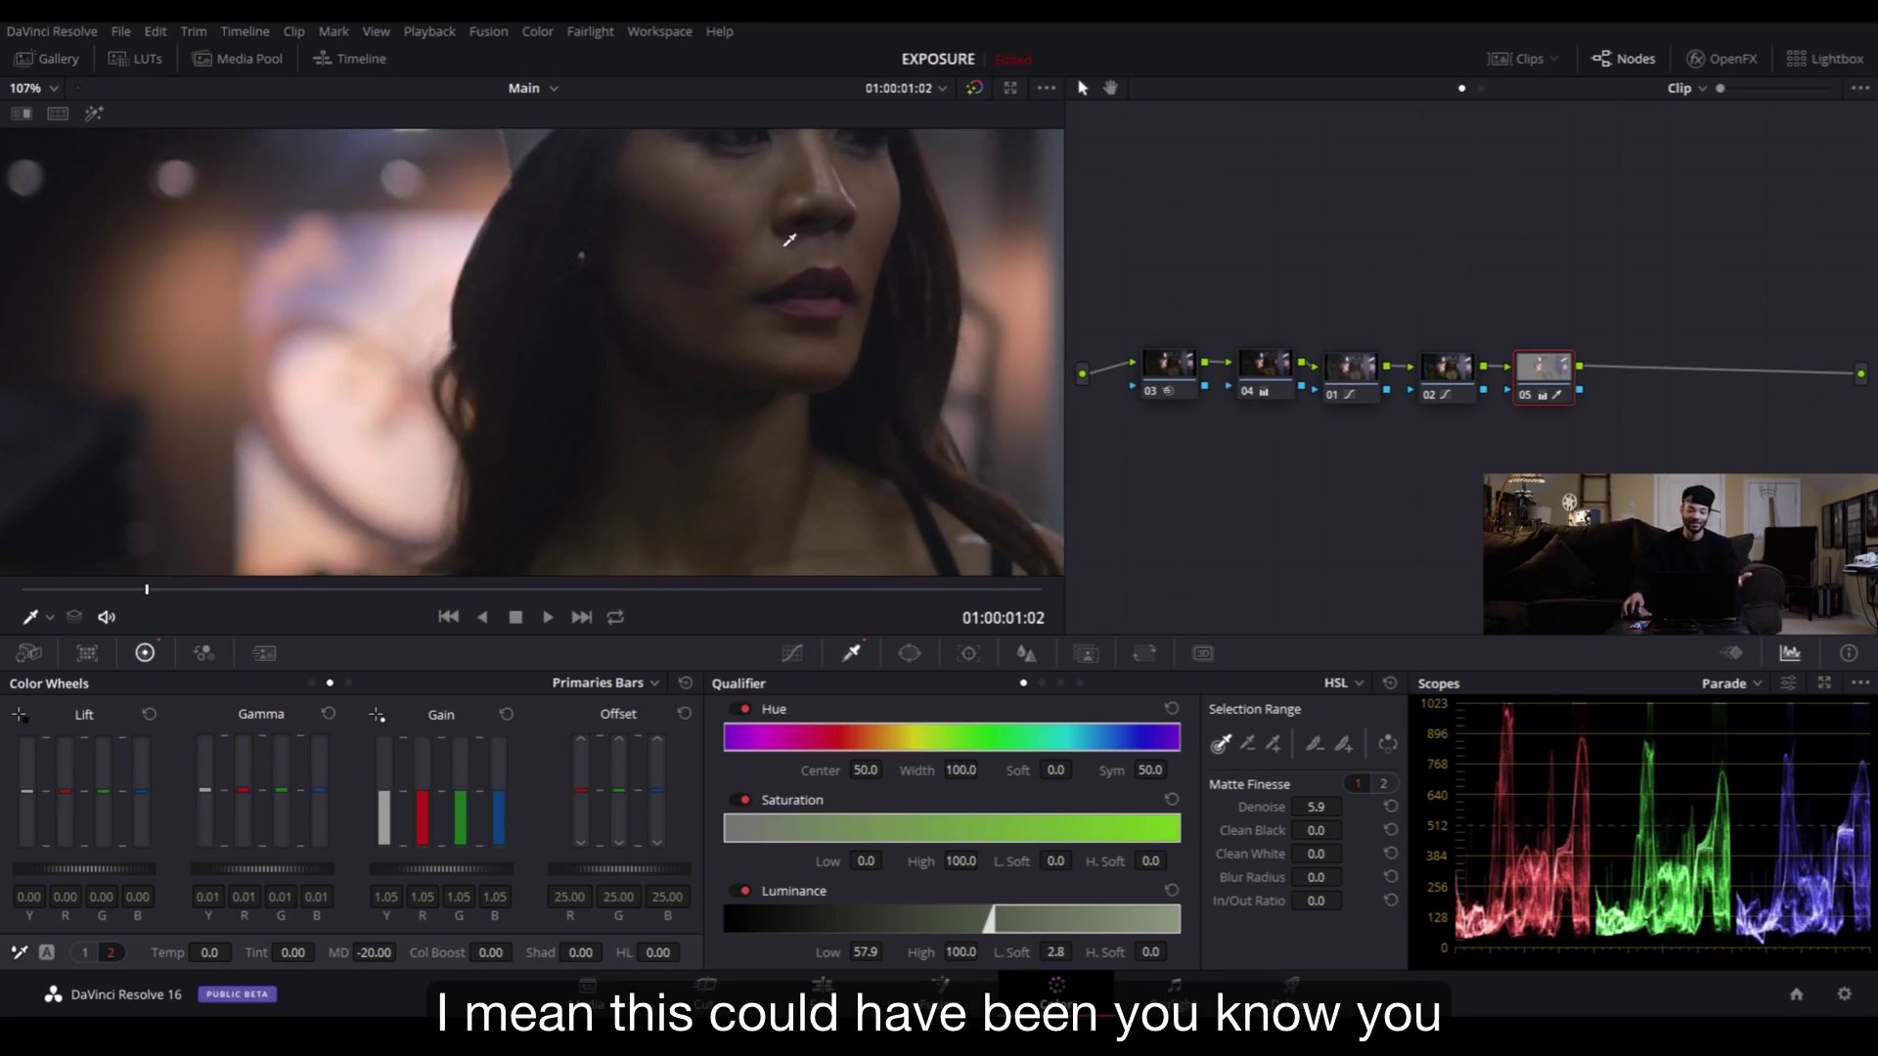
pyautogui.scroll(-3, 789, 239)
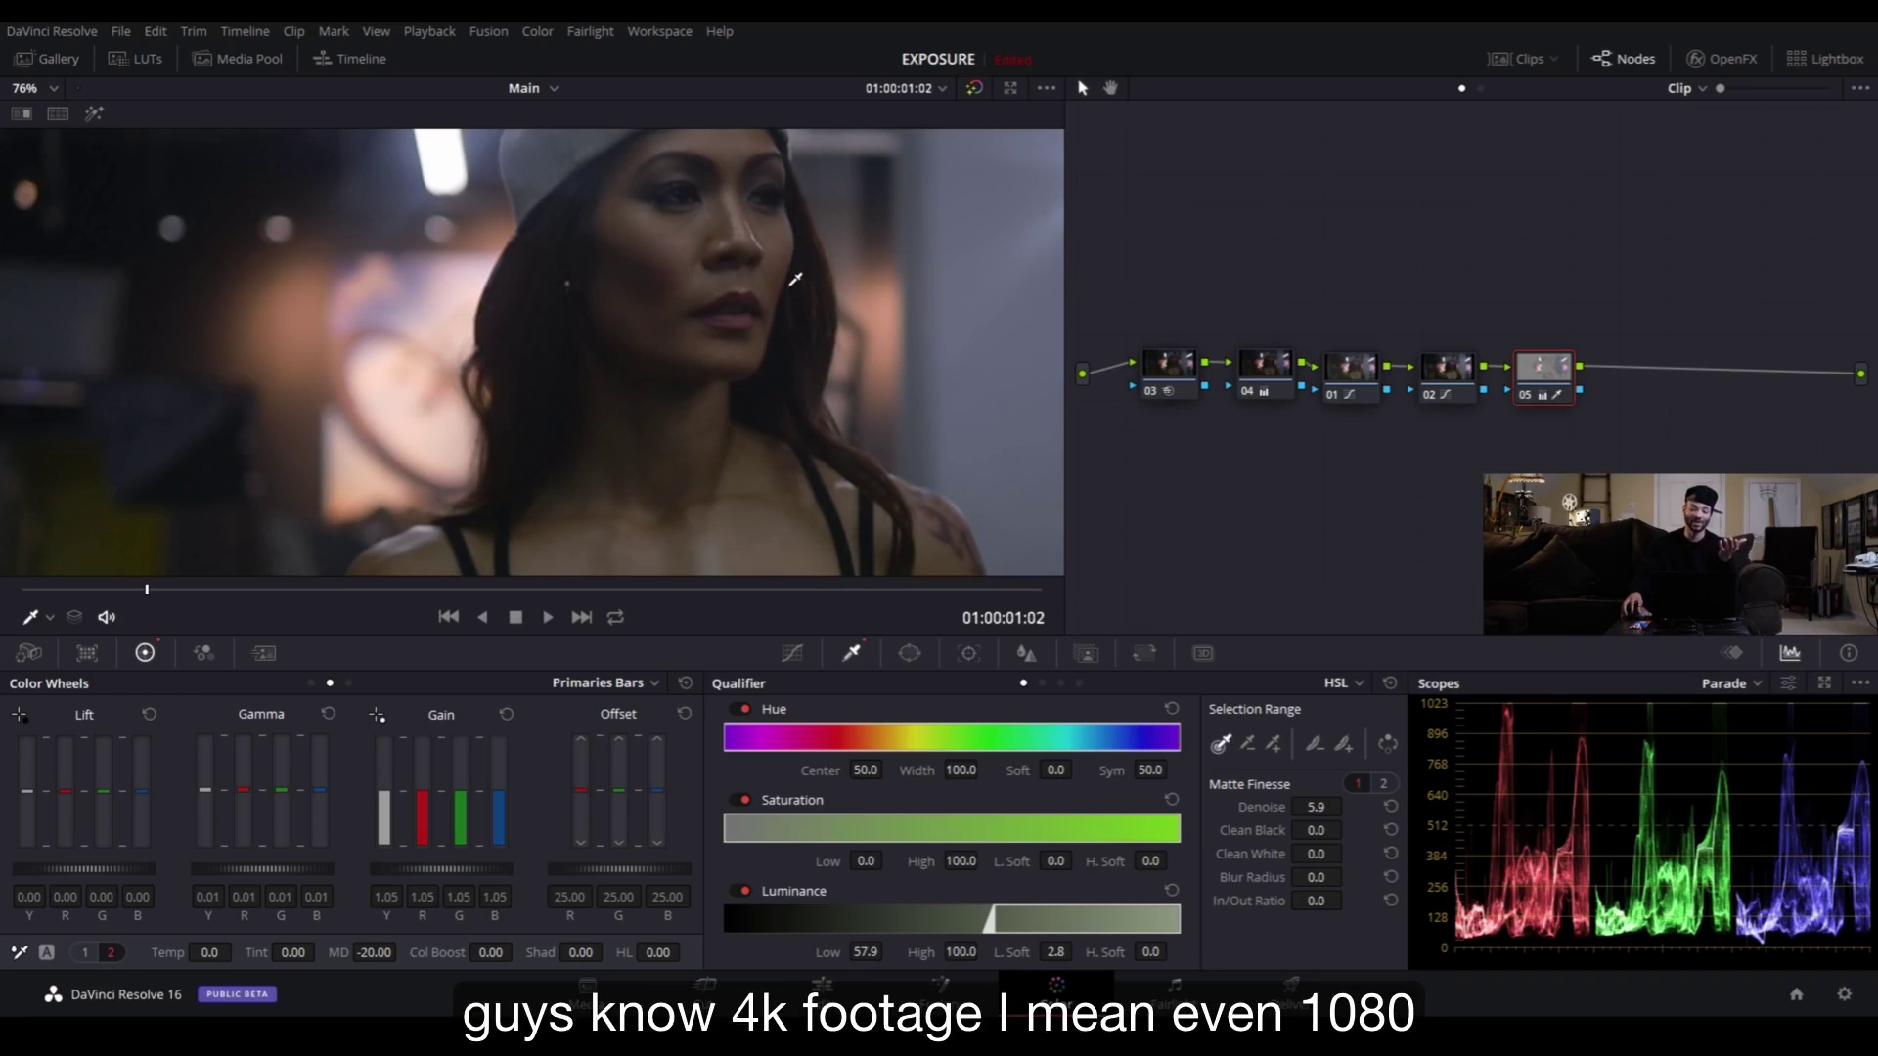
pyautogui.scroll(-2, 792, 293)
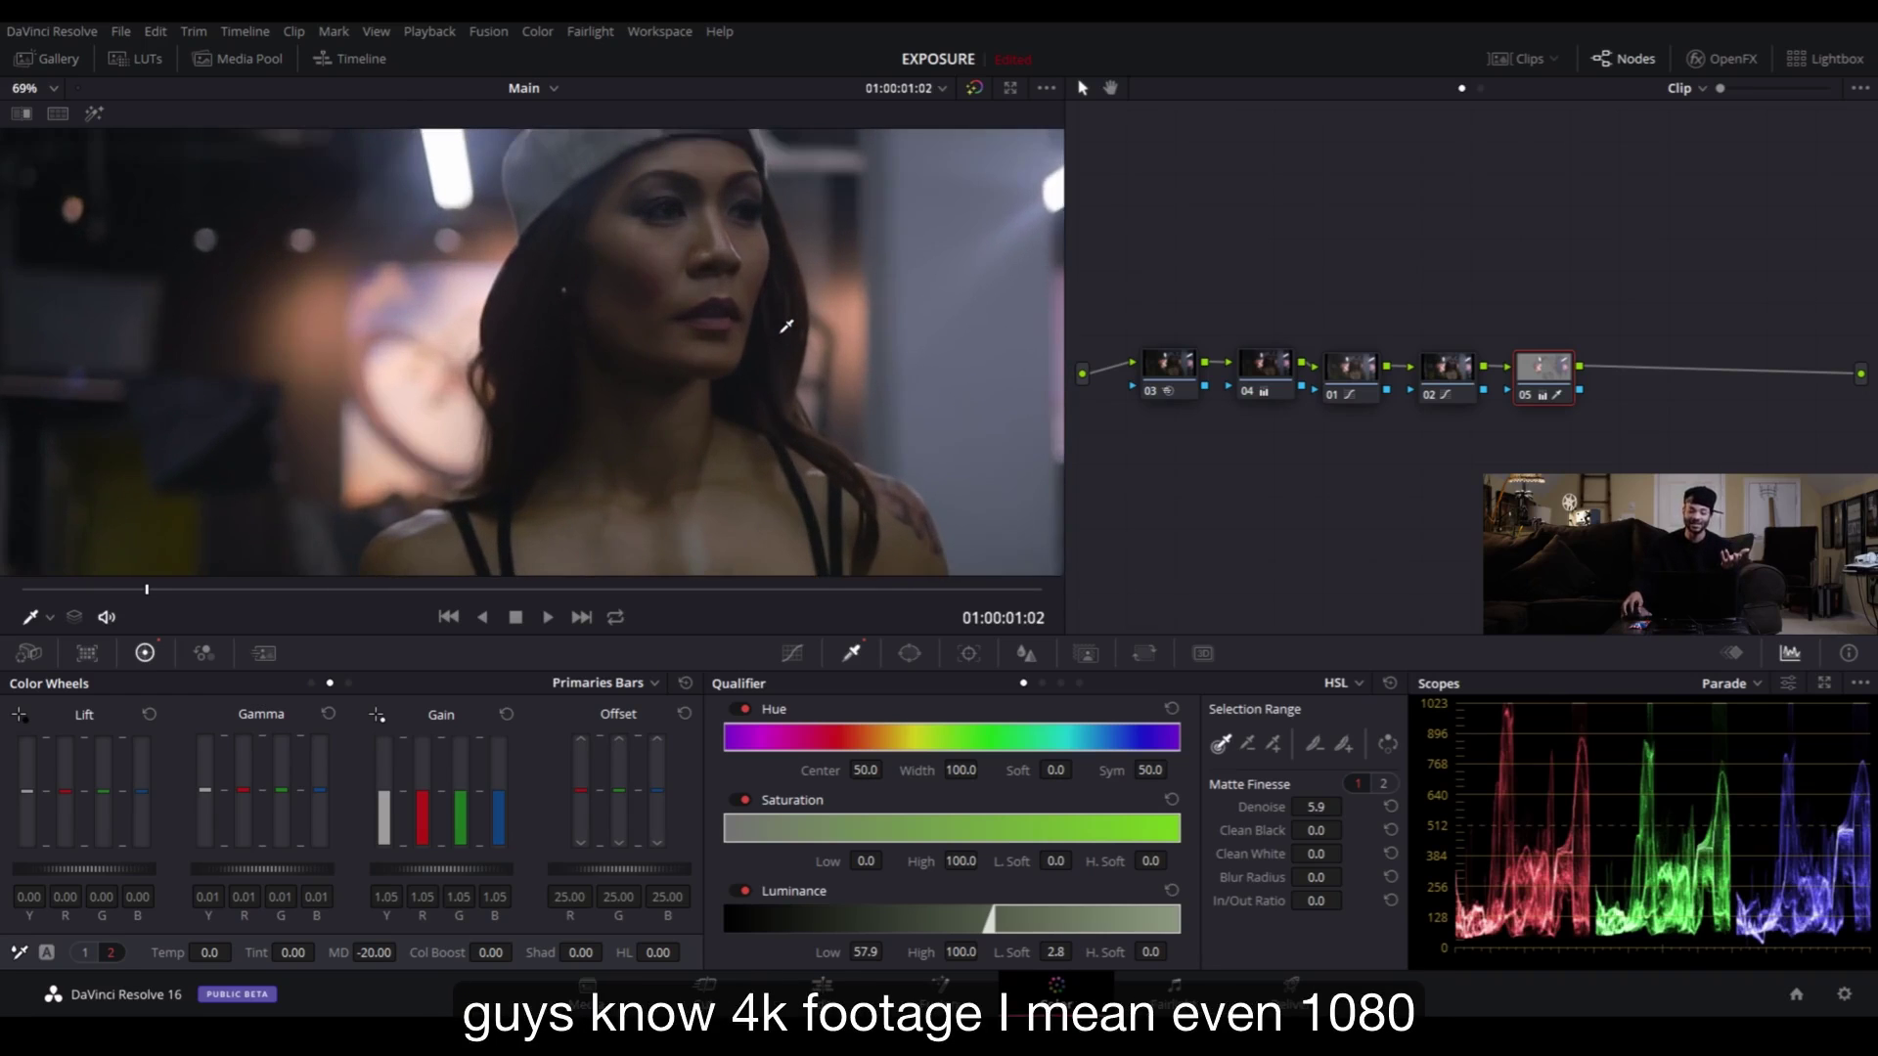
pyautogui.scroll(1, 786, 325)
pyautogui.scroll(1, 725, 200)
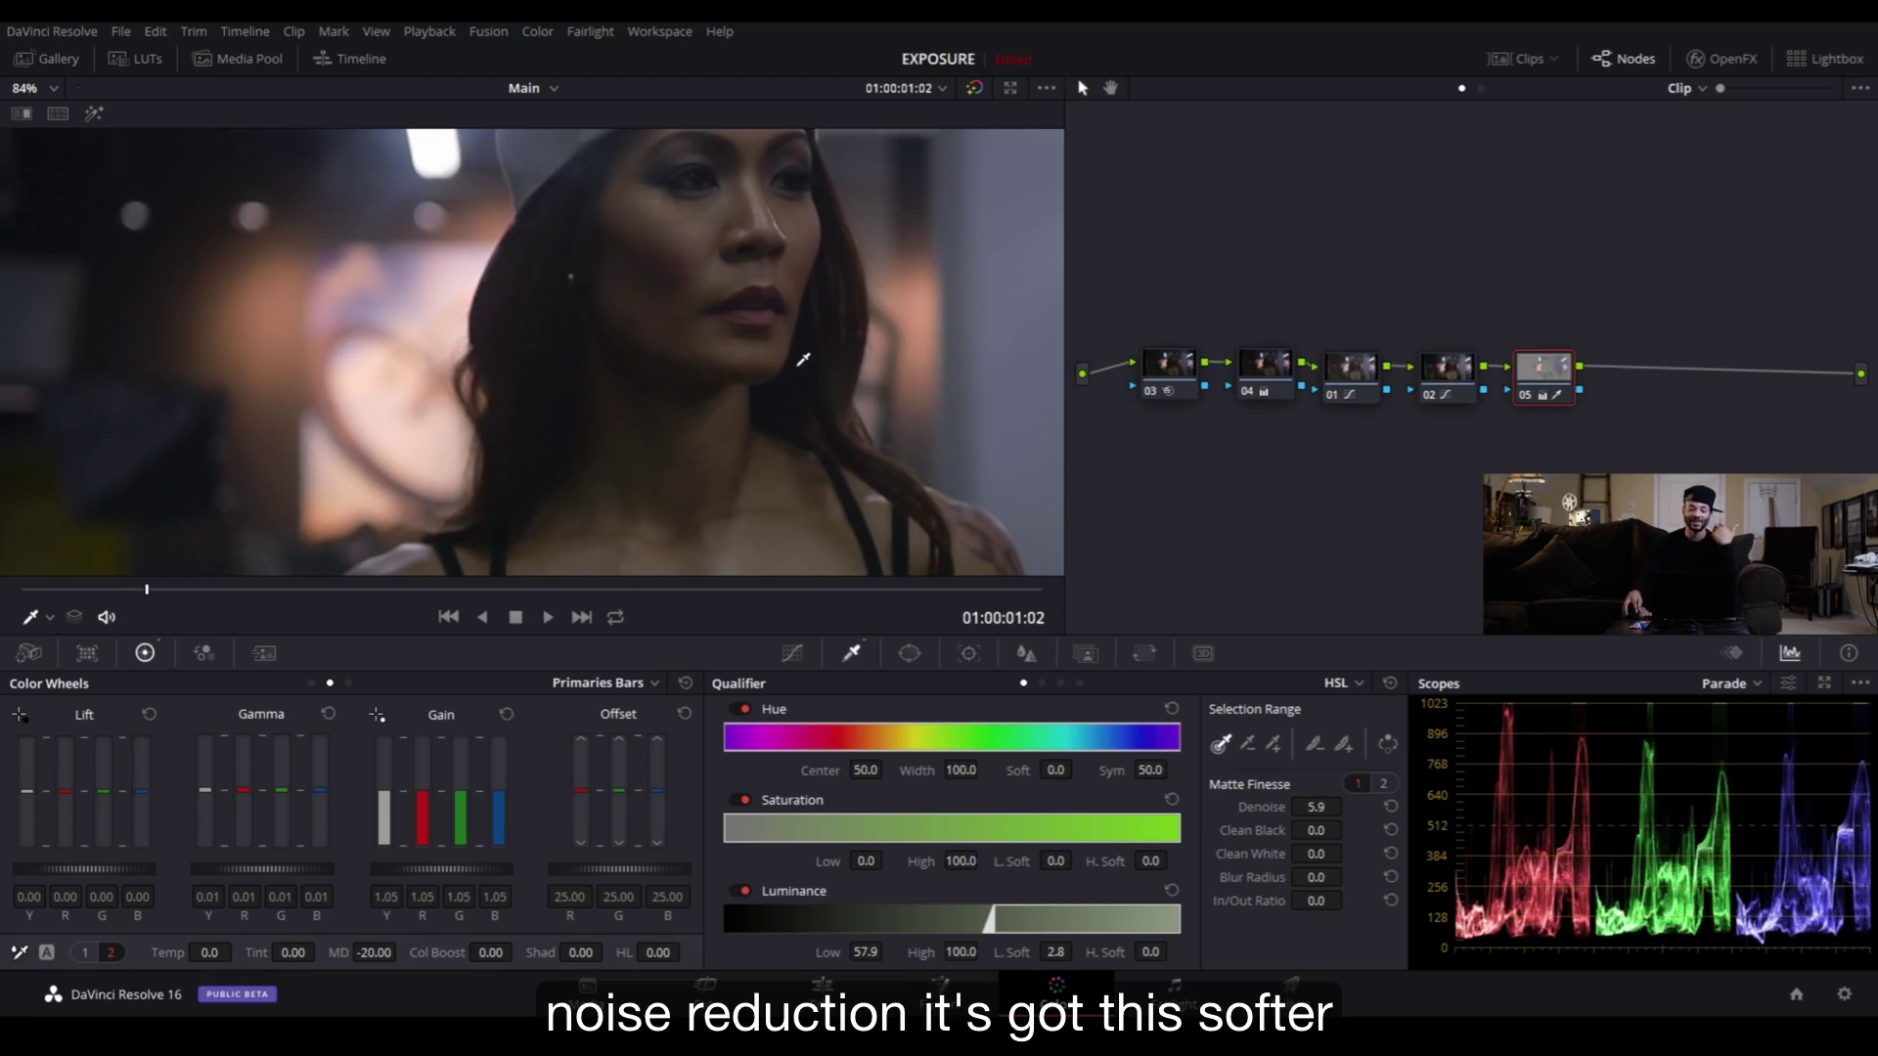
pyautogui.scroll(-2, 759, 426)
pyautogui.scroll(-2, 759, 428)
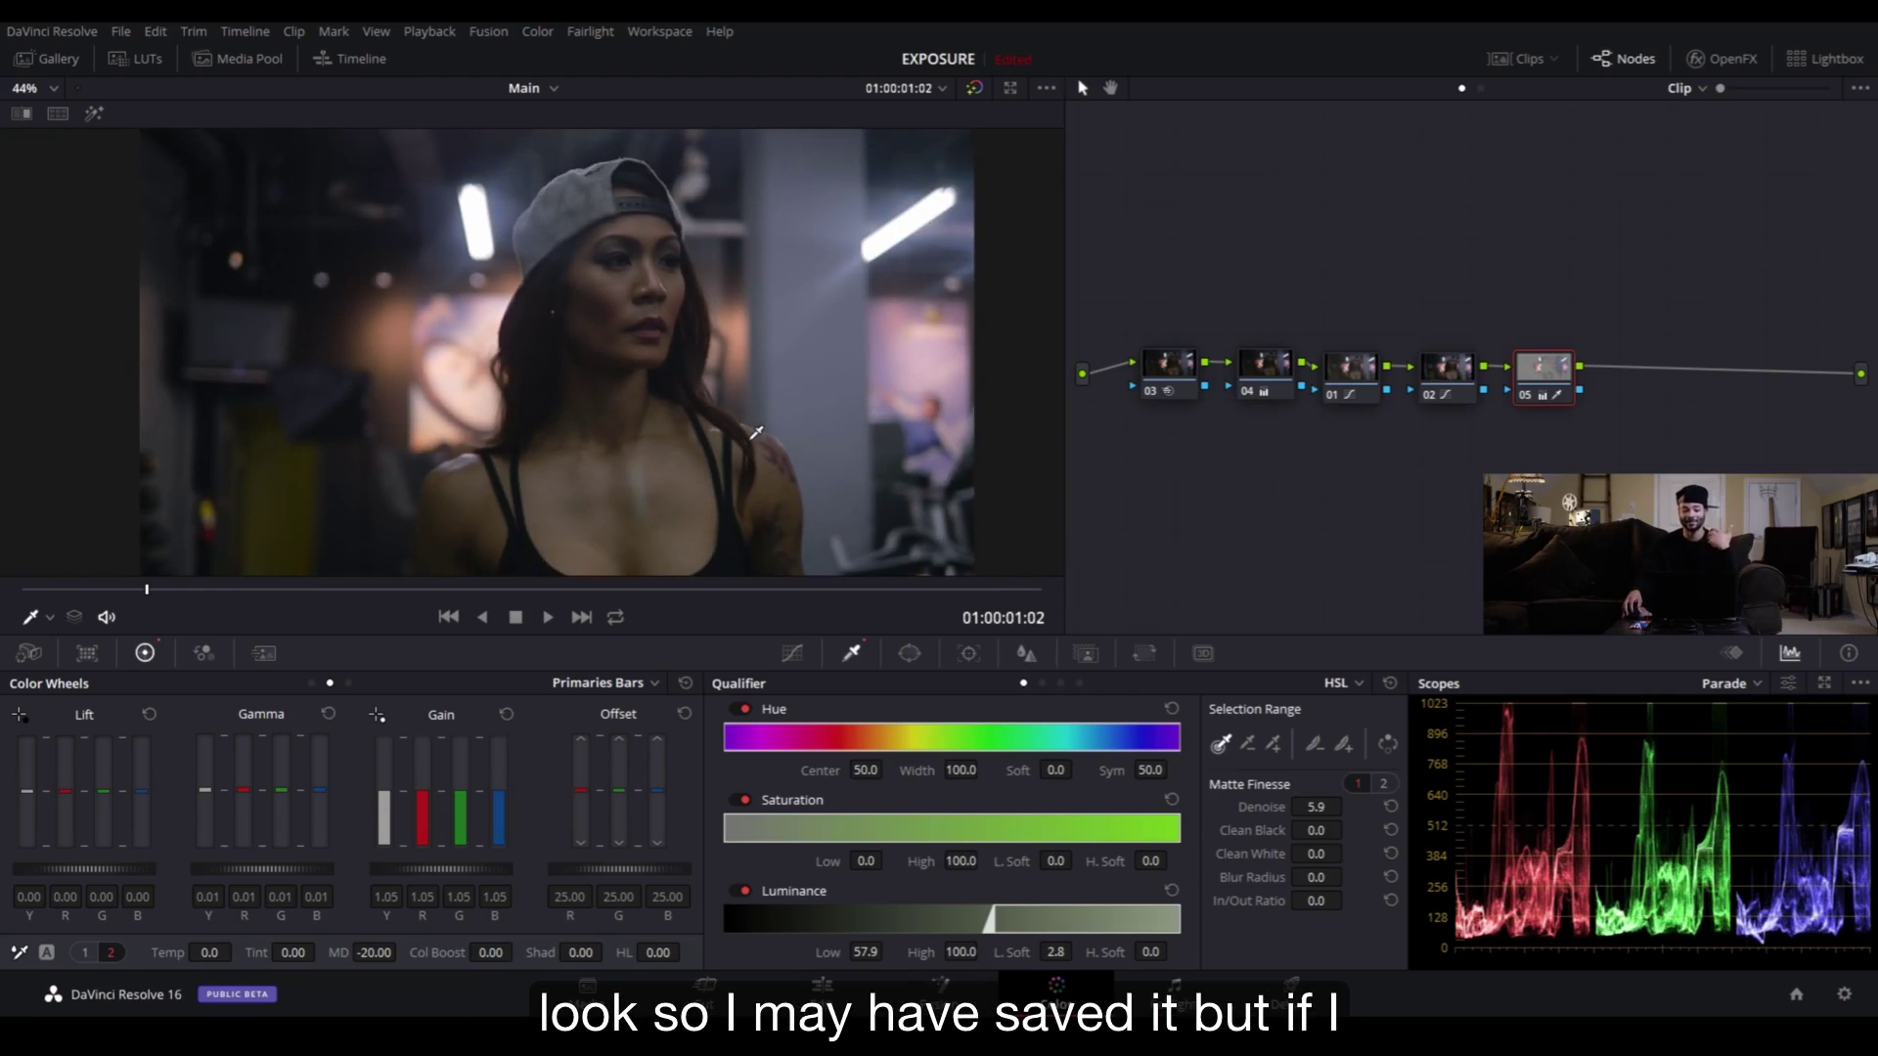
pyautogui.scroll(-1, 756, 432)
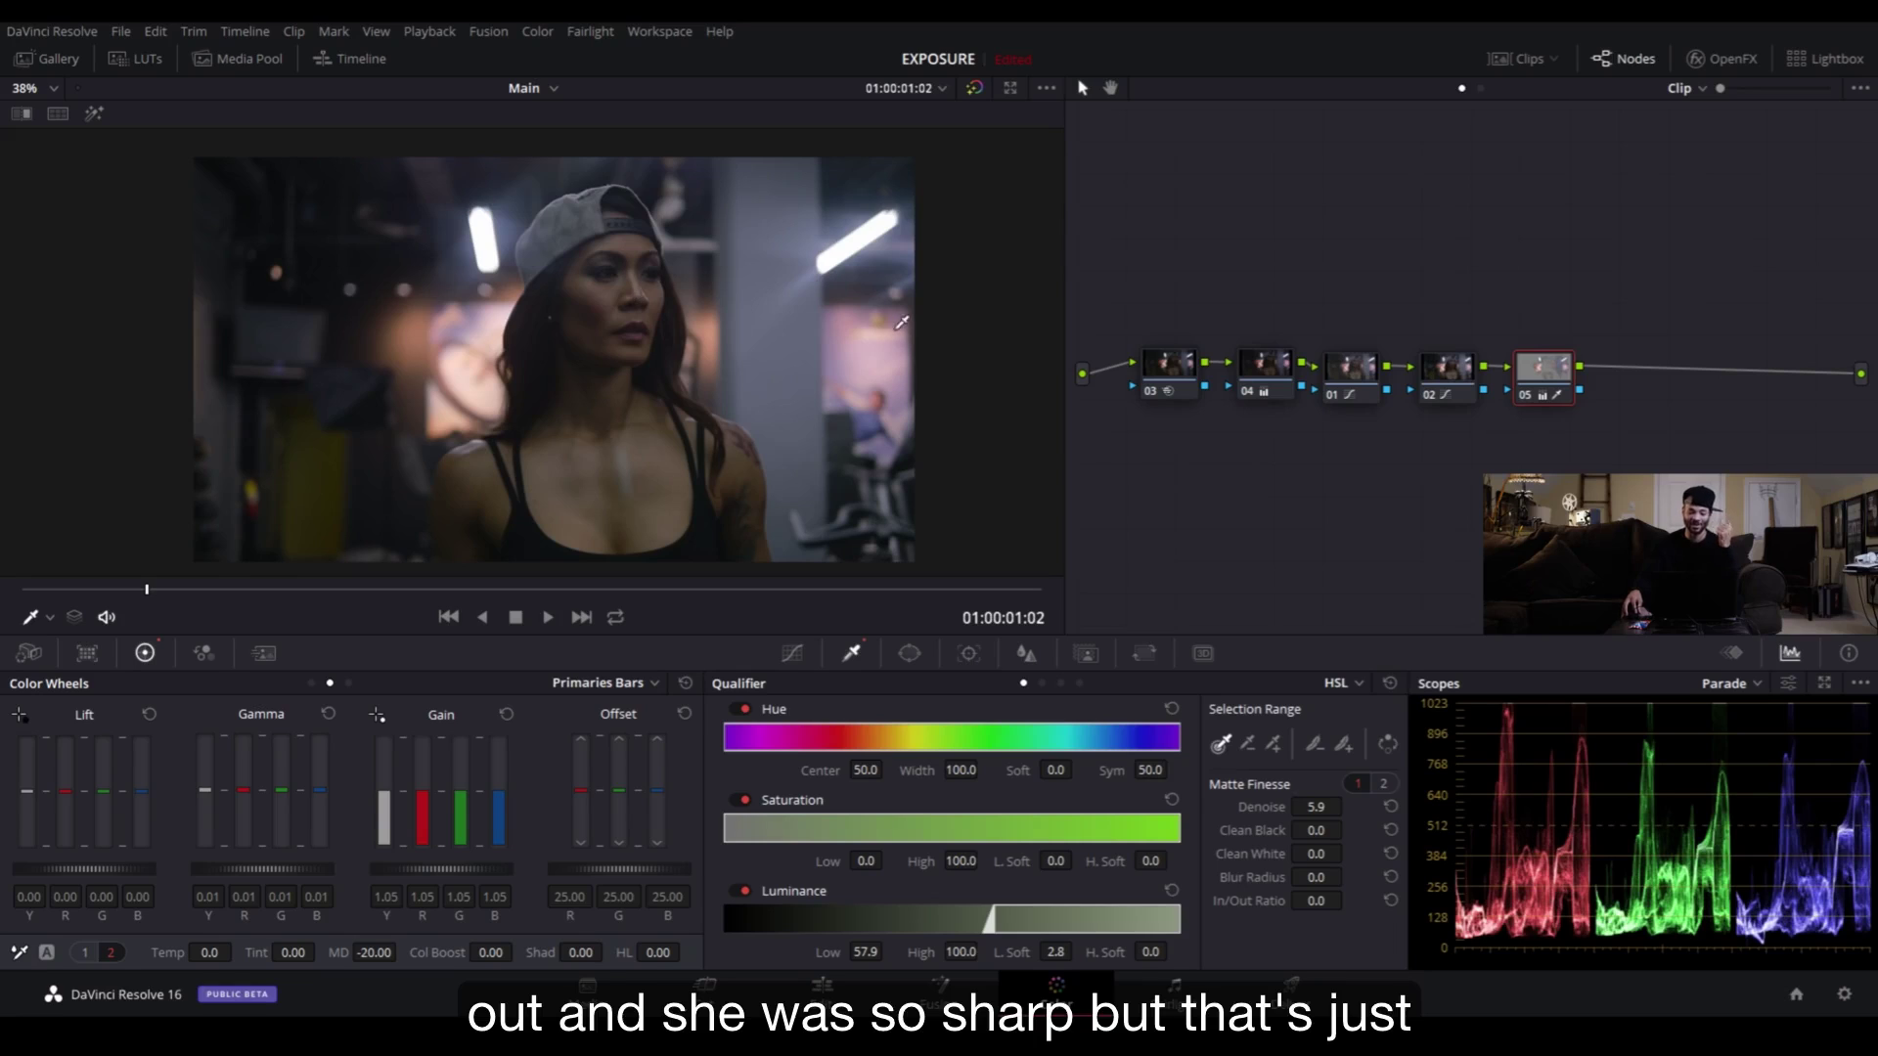
# - Switch to the second timeline clip, the woman seated by the window, and move the playhead to 01:00:19:01
pyautogui.click(1522, 57)
pyautogui.click(152, 567)
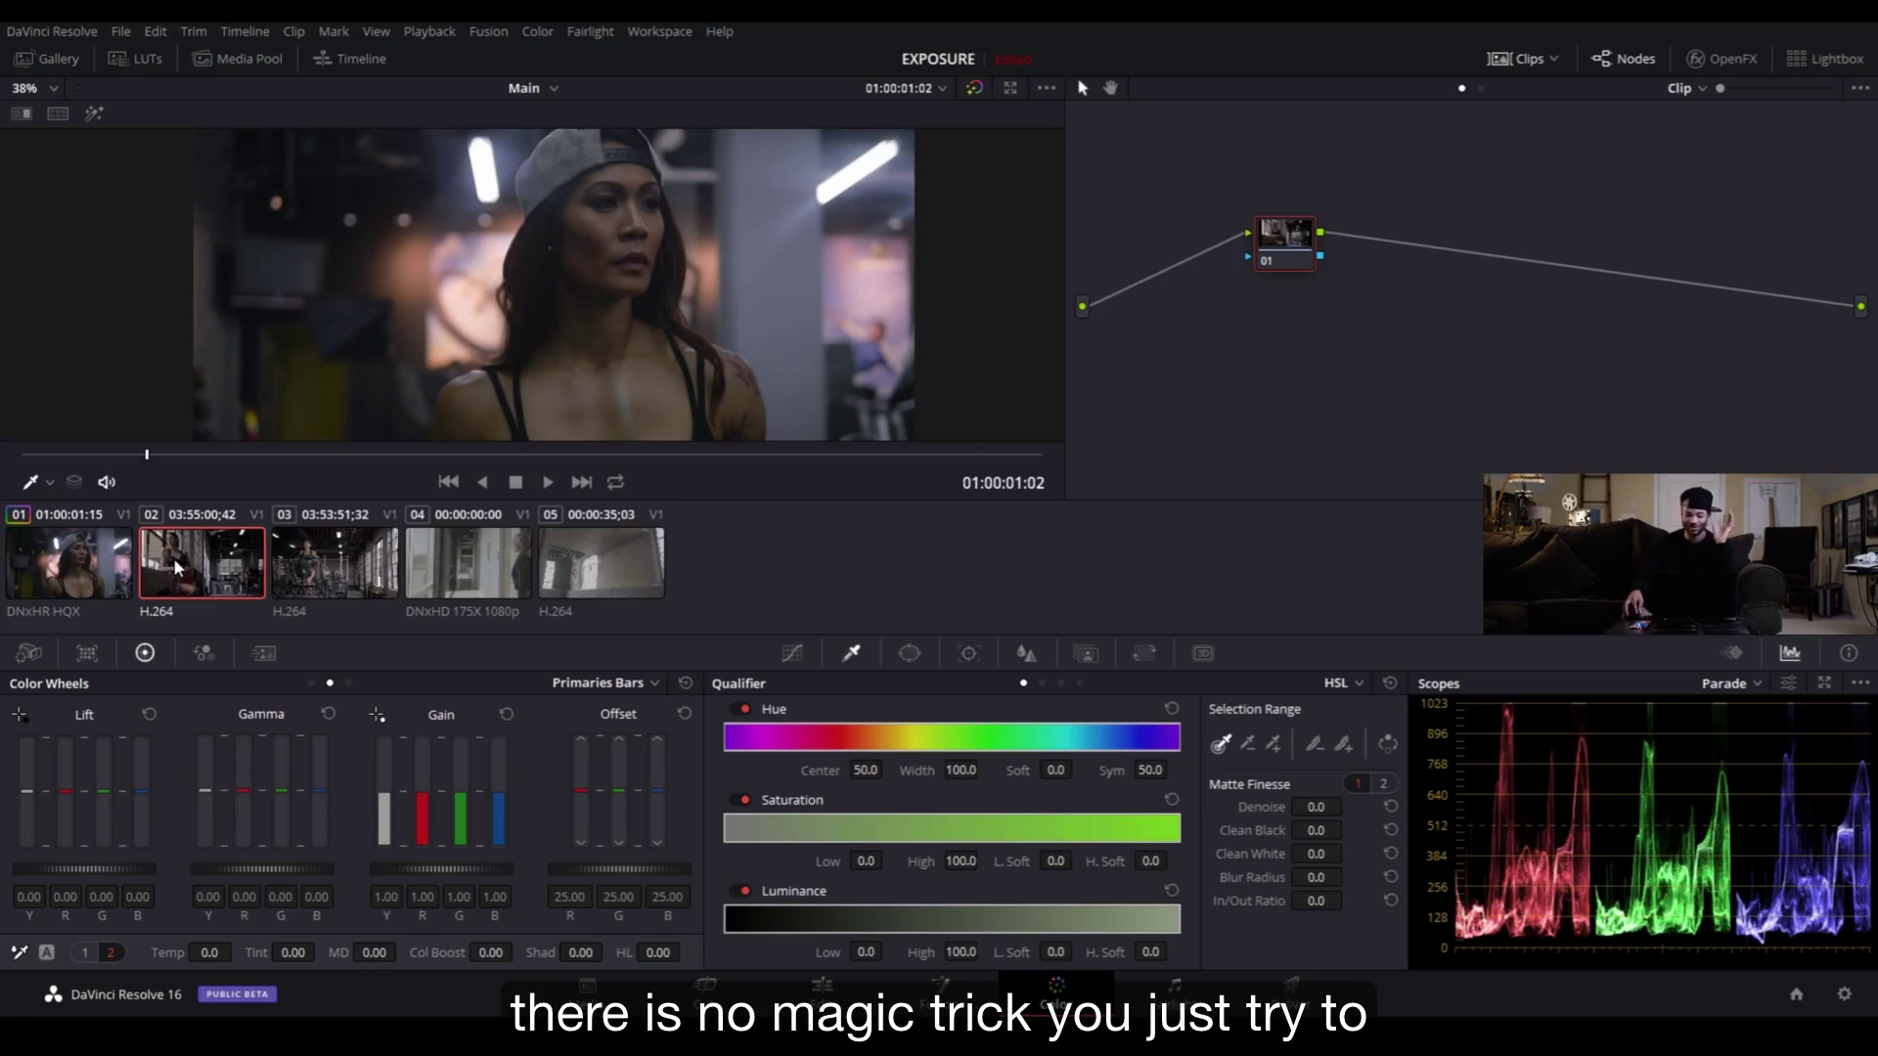
pyautogui.click(1506, 59)
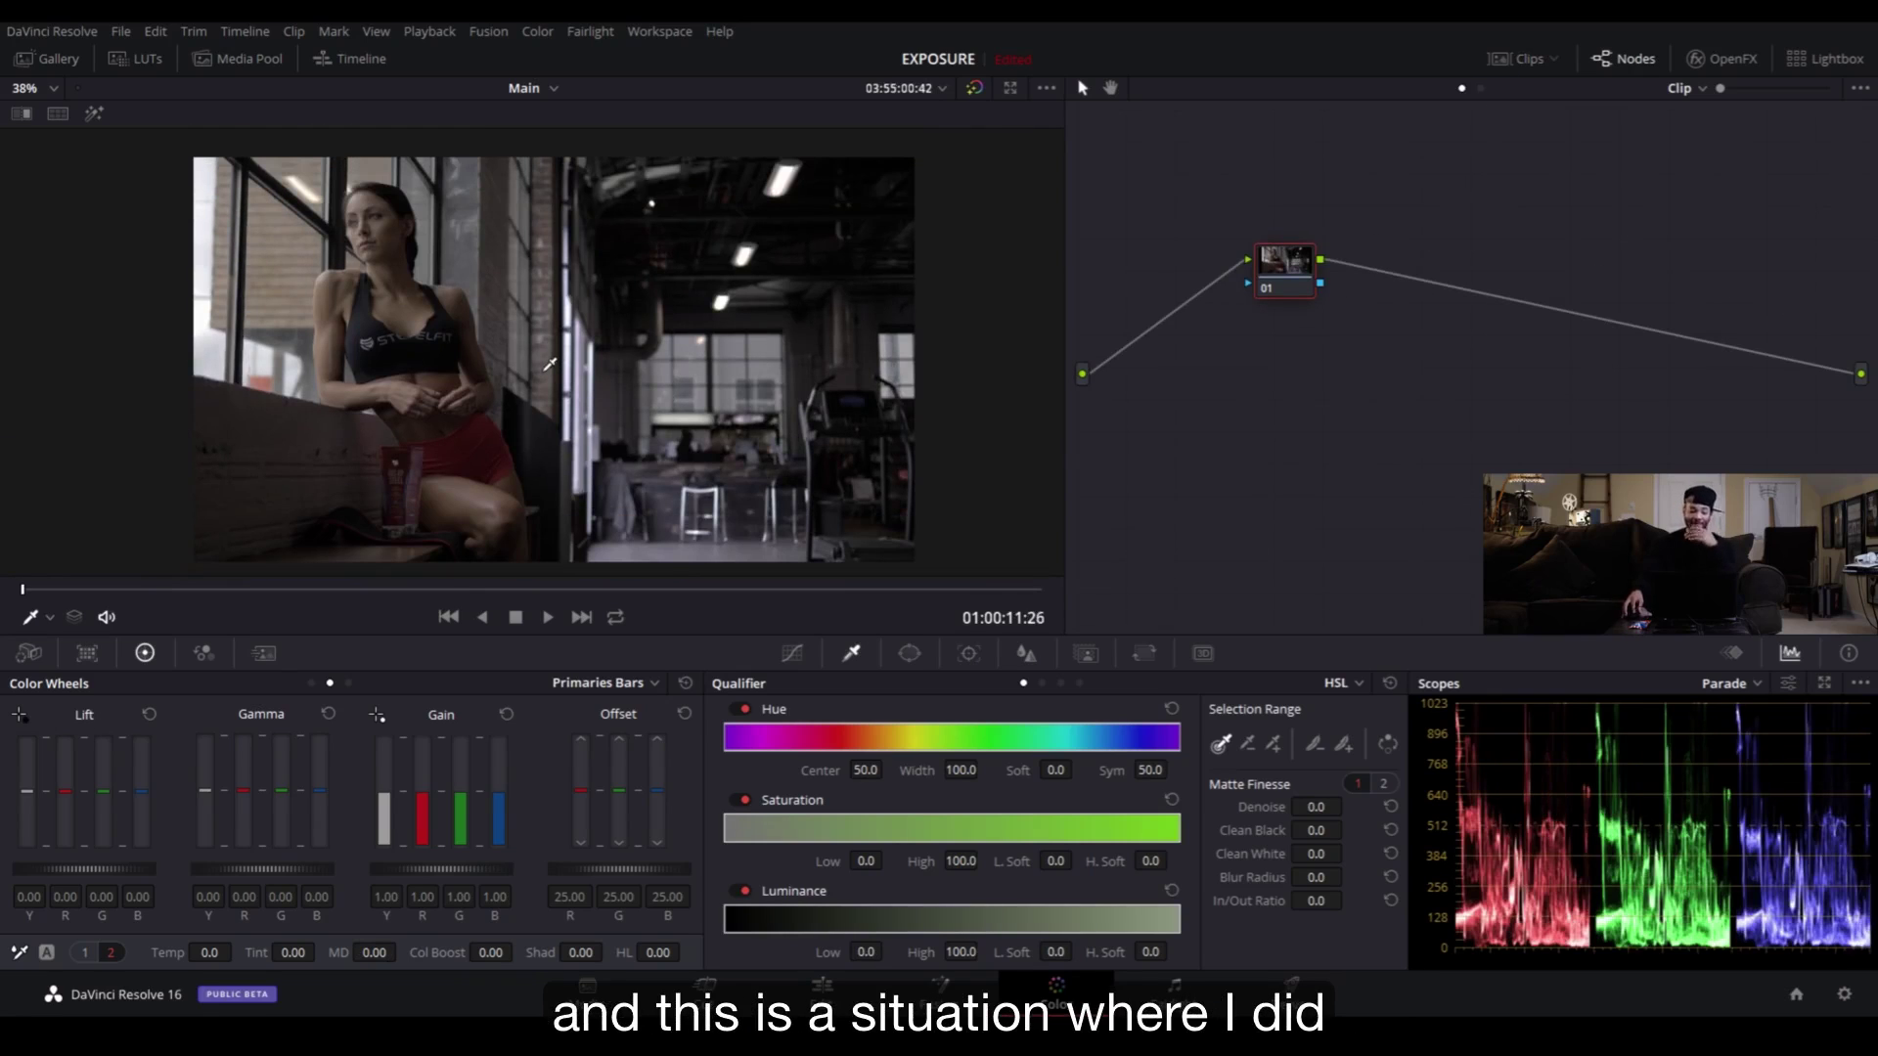
pyautogui.scroll(2, 256, 278)
pyautogui.scroll(-2, 294, 324)
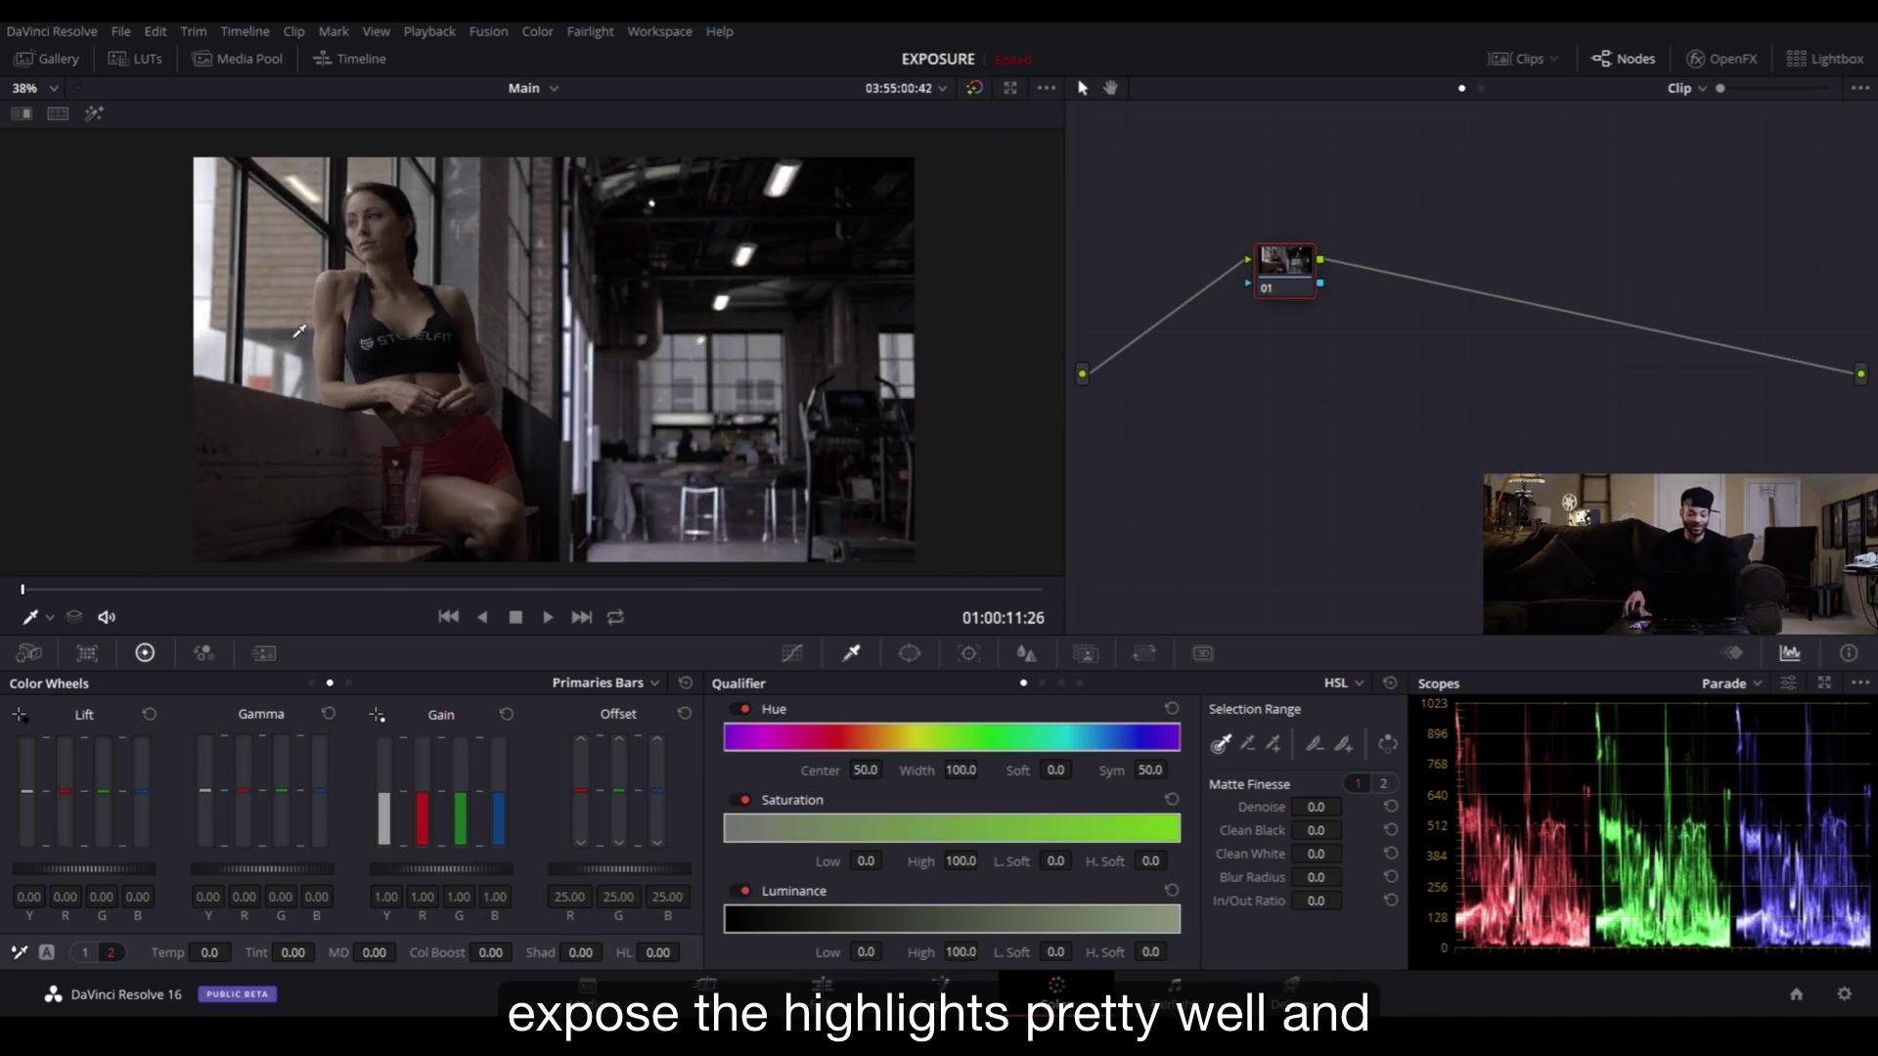
pyautogui.moveTo(68, 596); pyautogui.dragTo(843, 618)
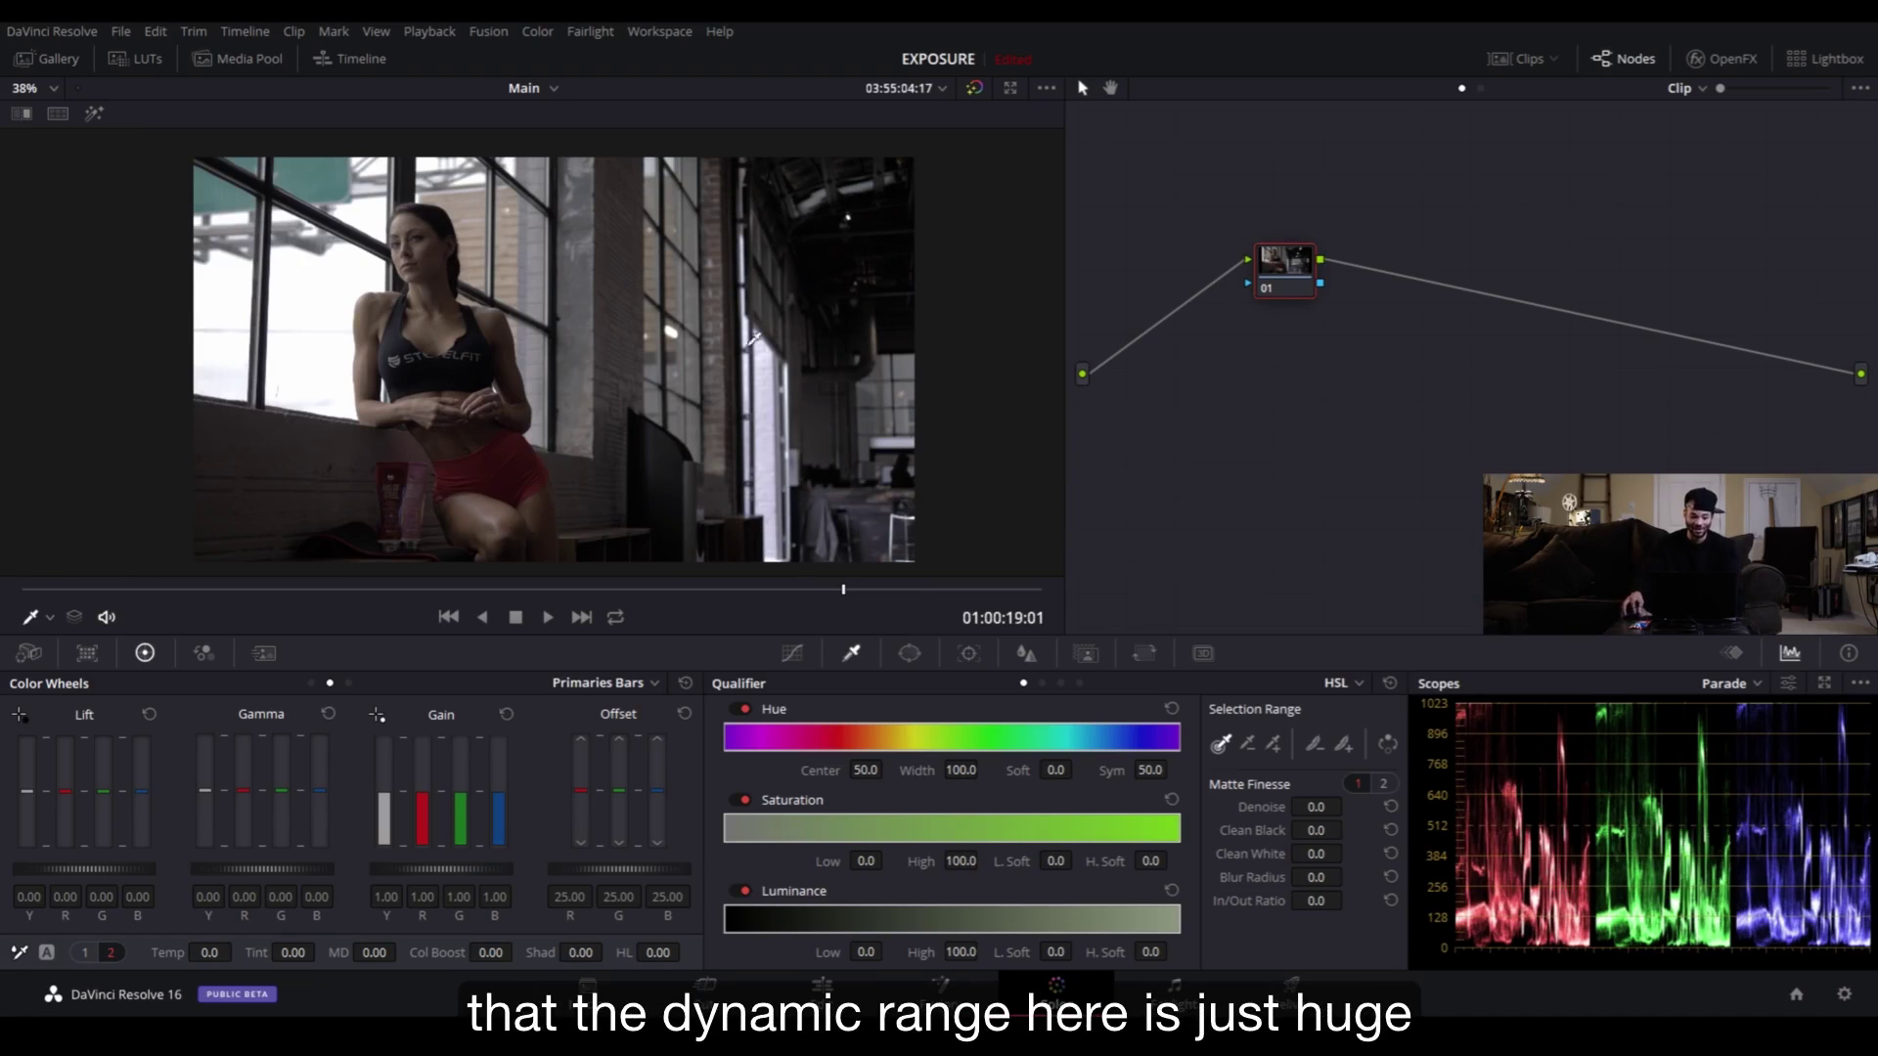
# - Reposition node 01 in line with the graph's source, add a serial node after it, and reselect node 01
pyautogui.scroll(4, 418, 420)
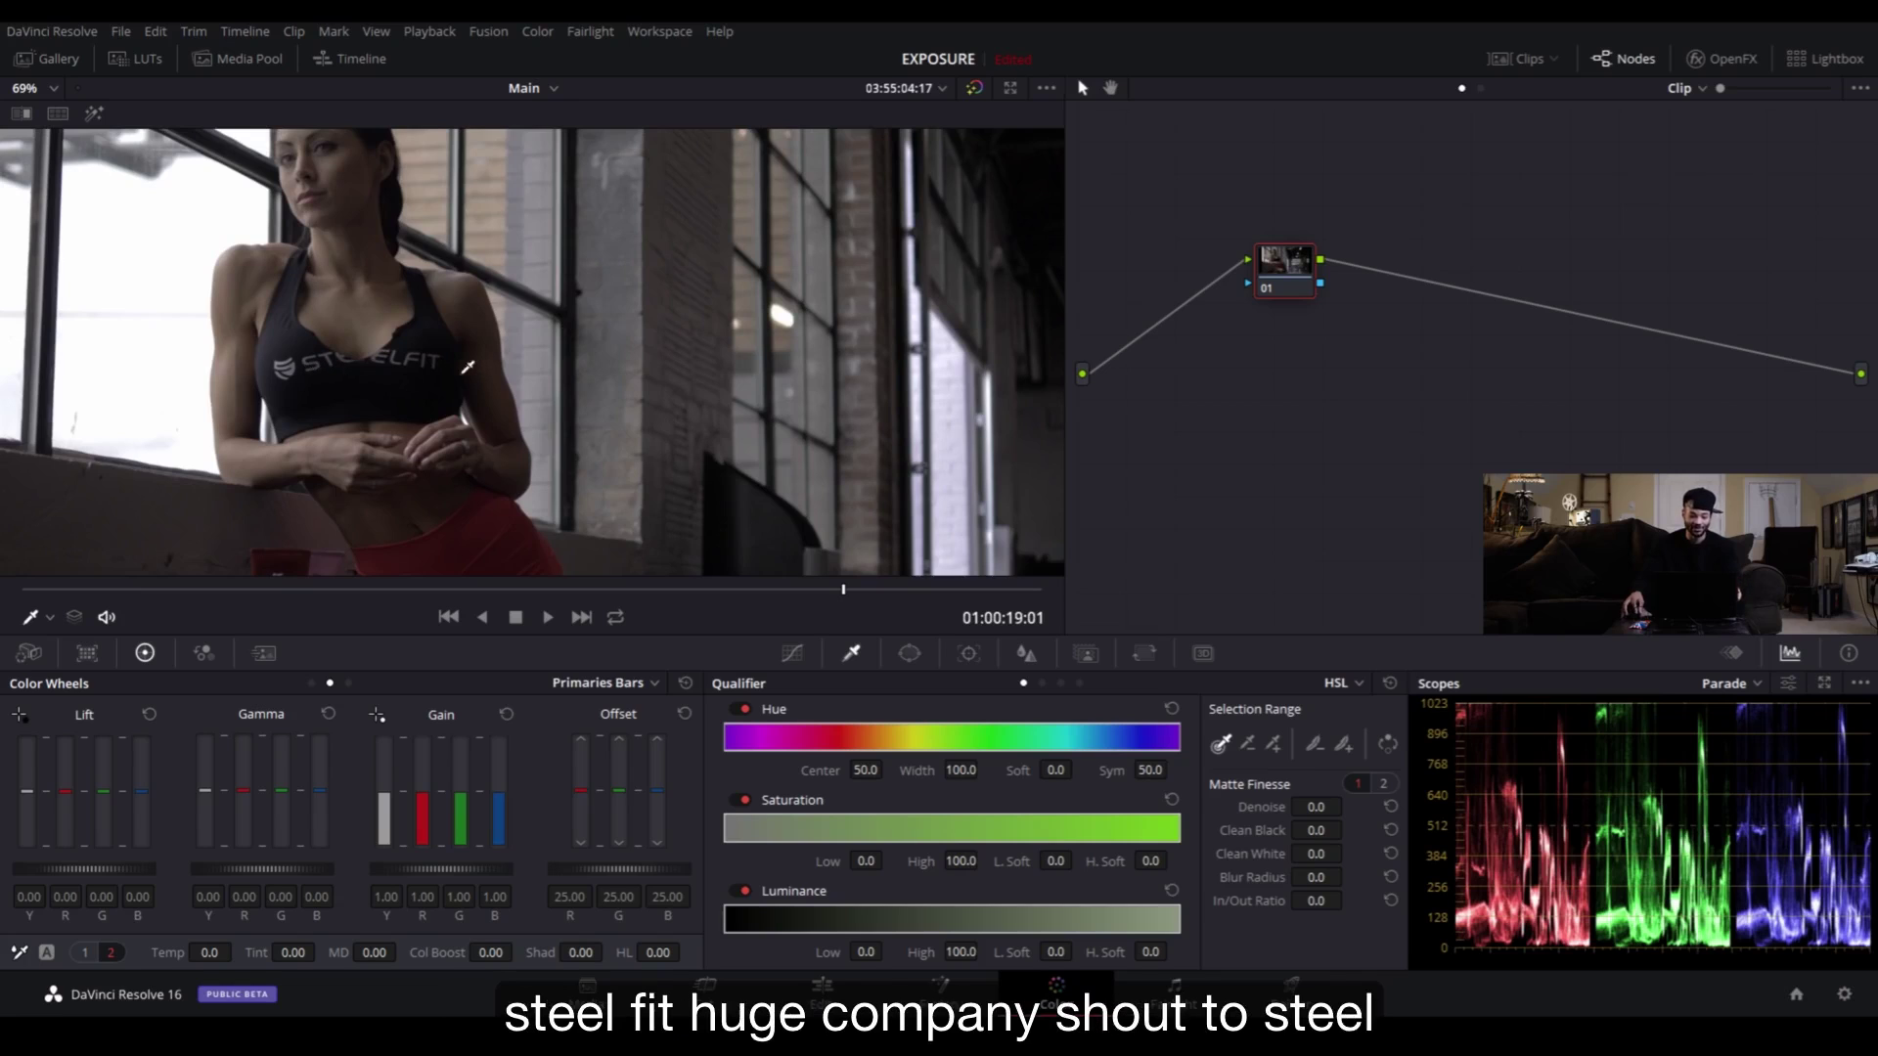
pyautogui.scroll(-2, 483, 376)
pyautogui.scroll(-2, 483, 377)
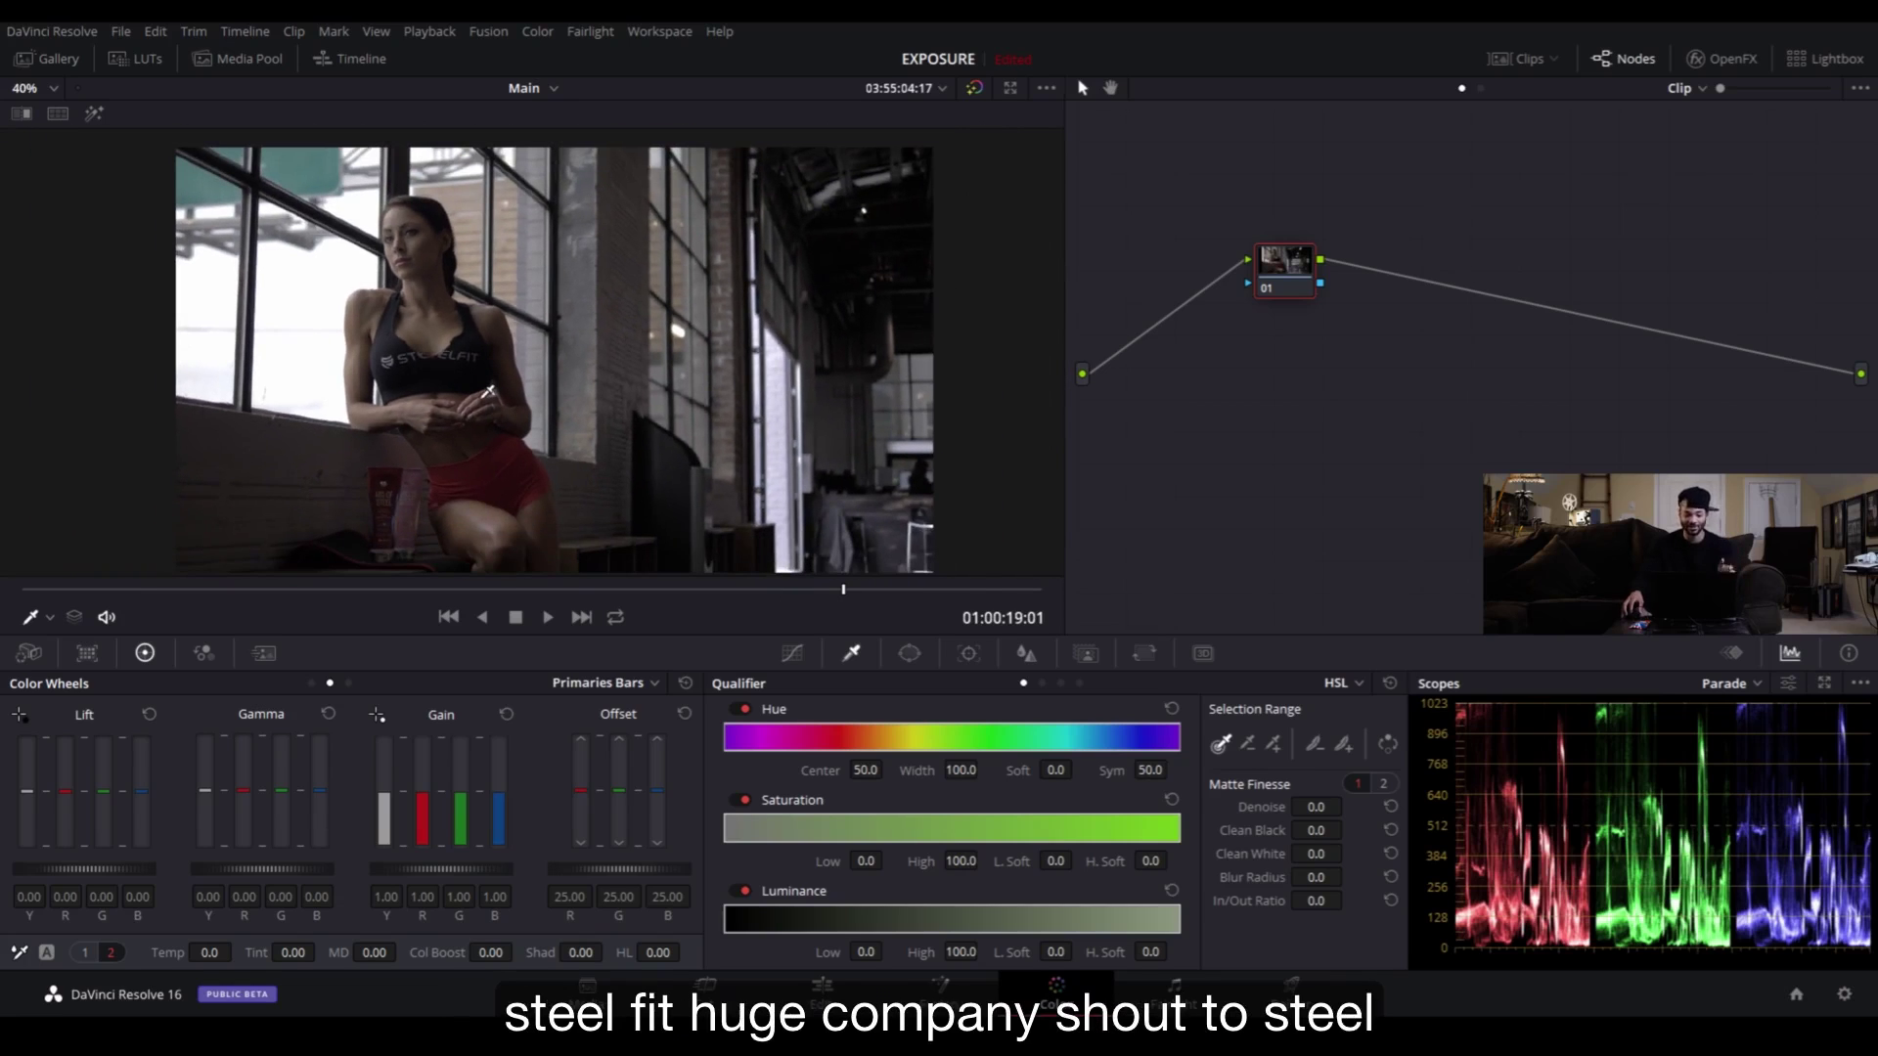
pyautogui.scroll(2, 488, 402)
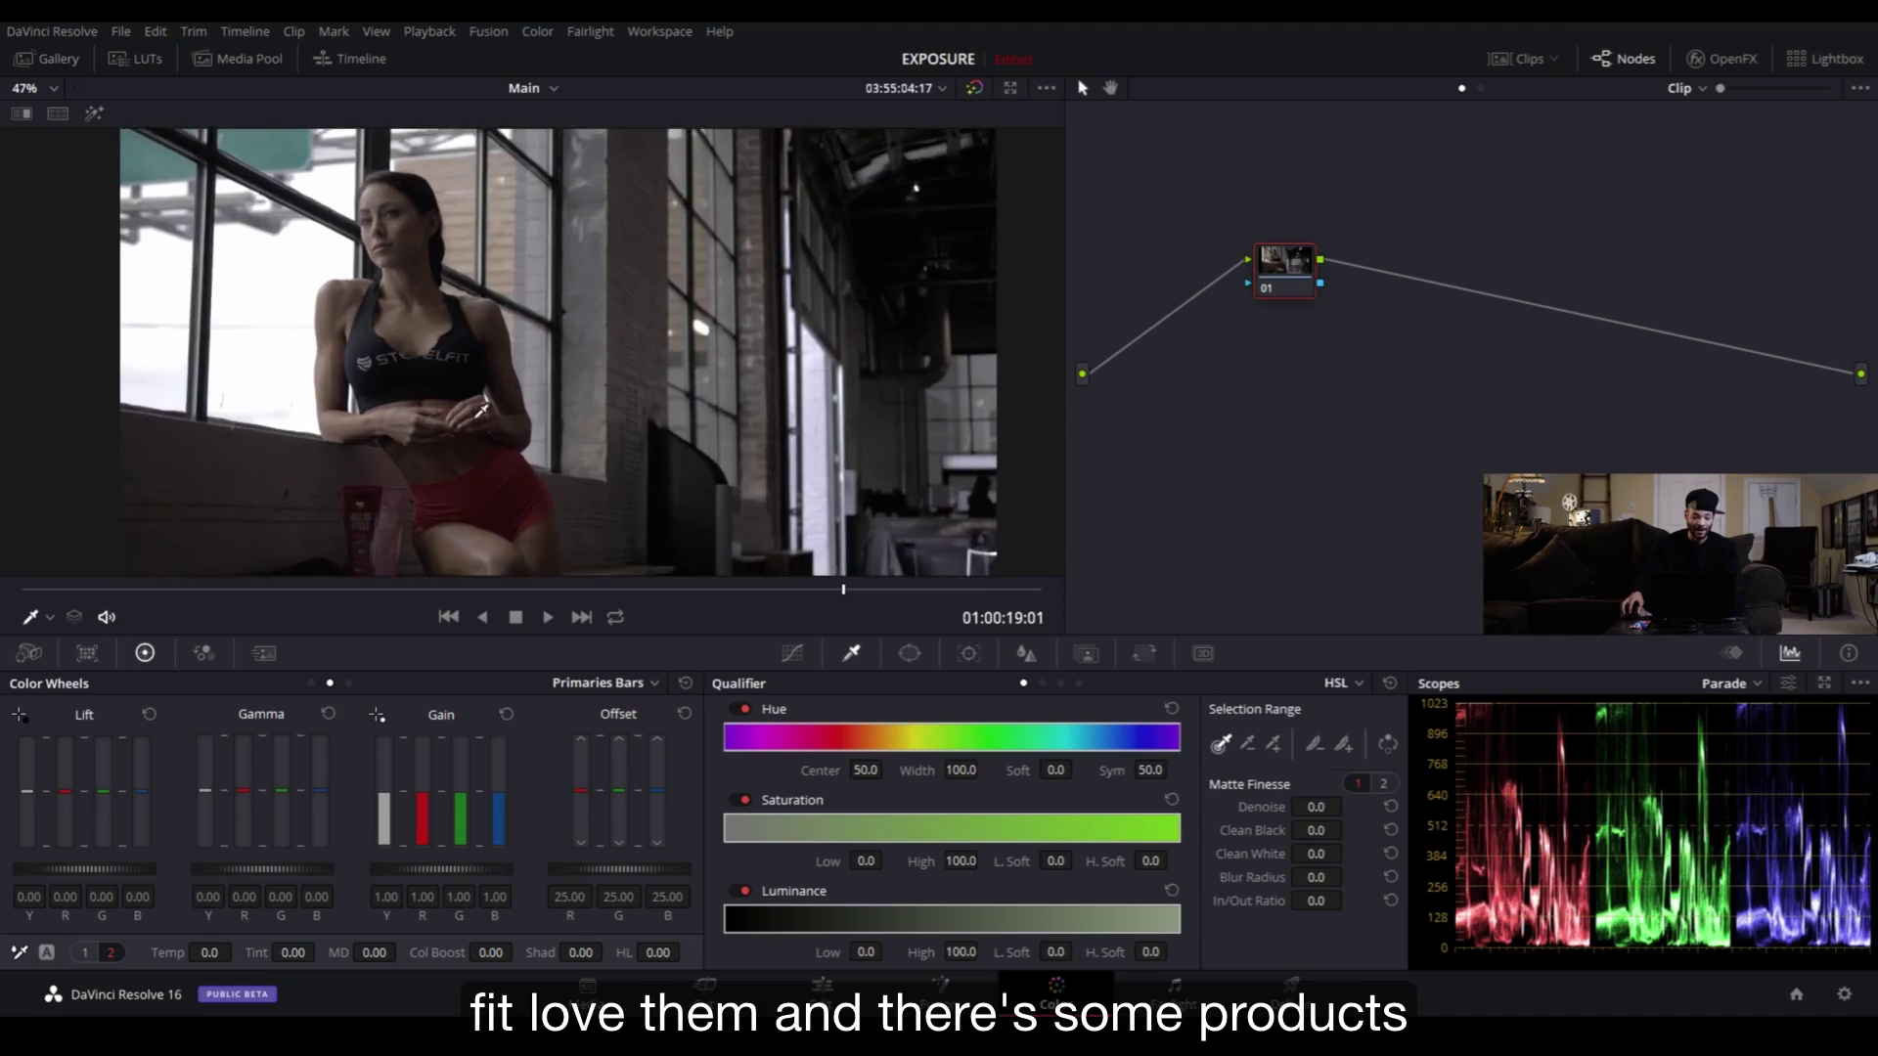
pyautogui.scroll(-2, 440, 486)
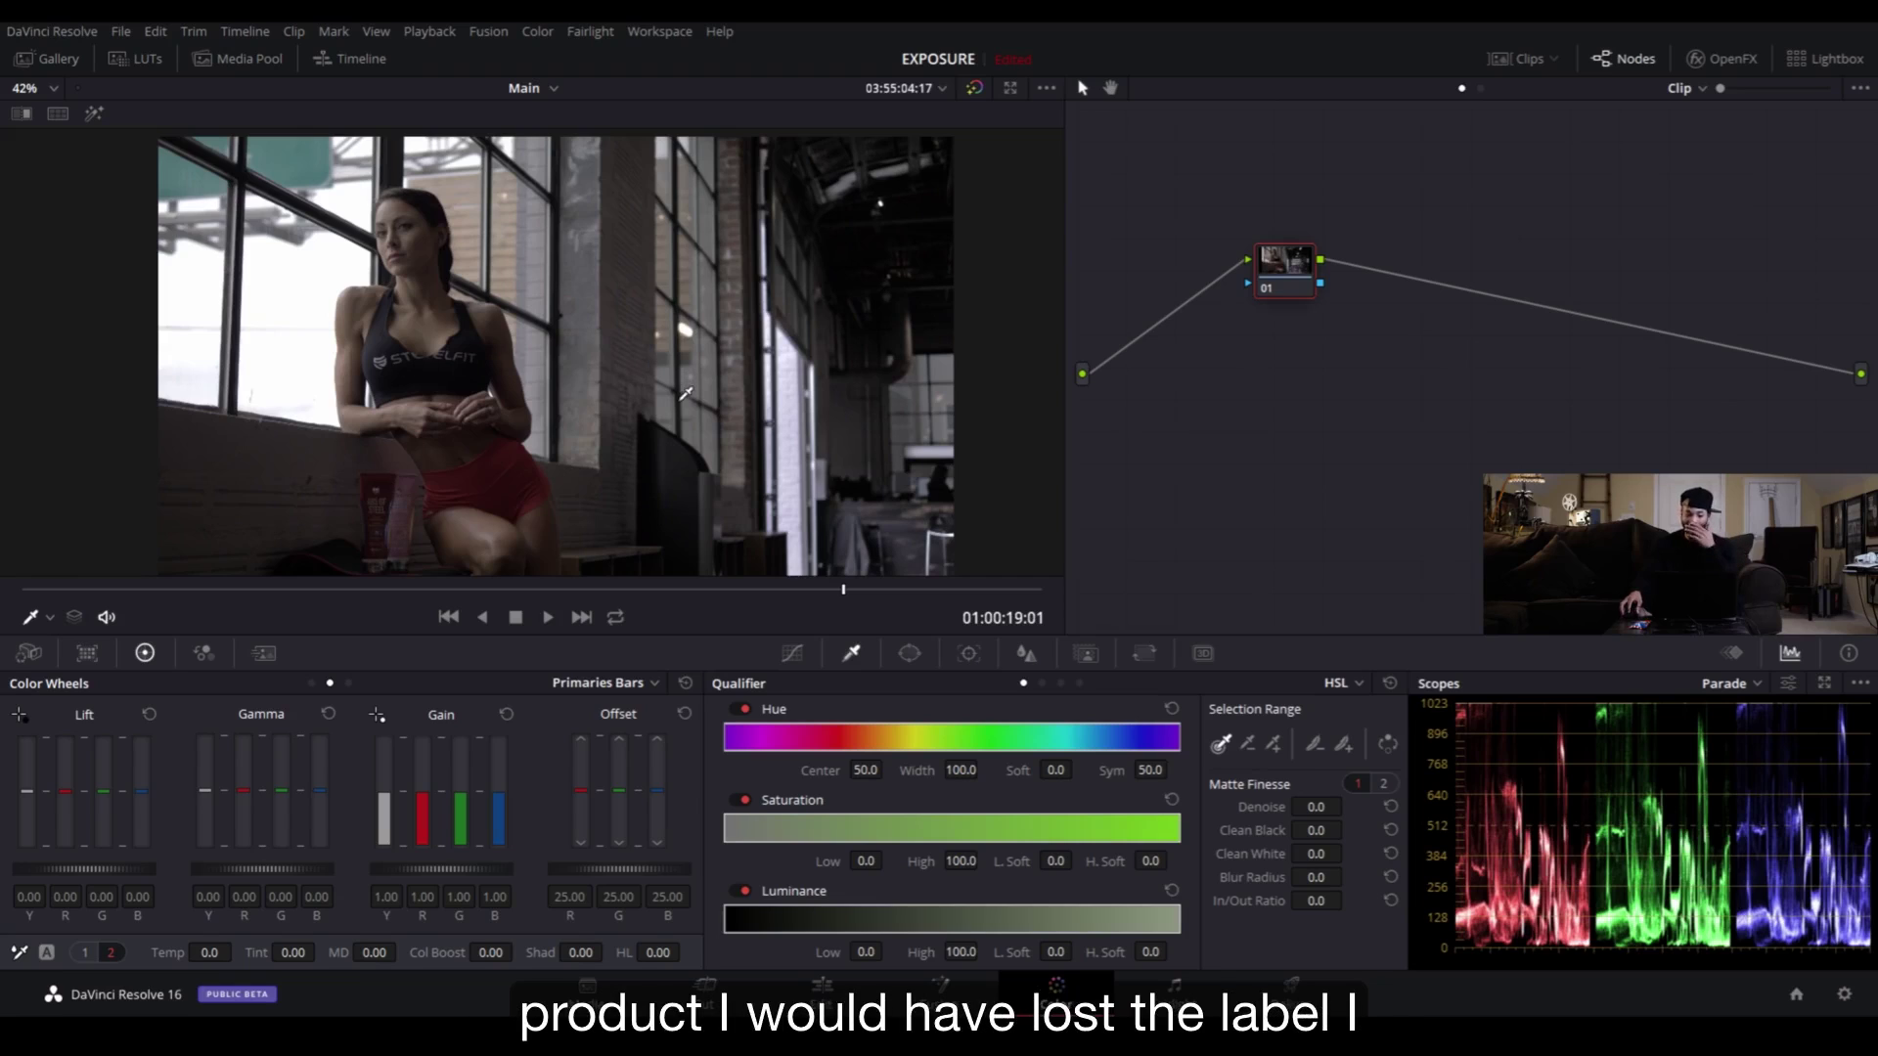
pyautogui.scroll(-1, 683, 416)
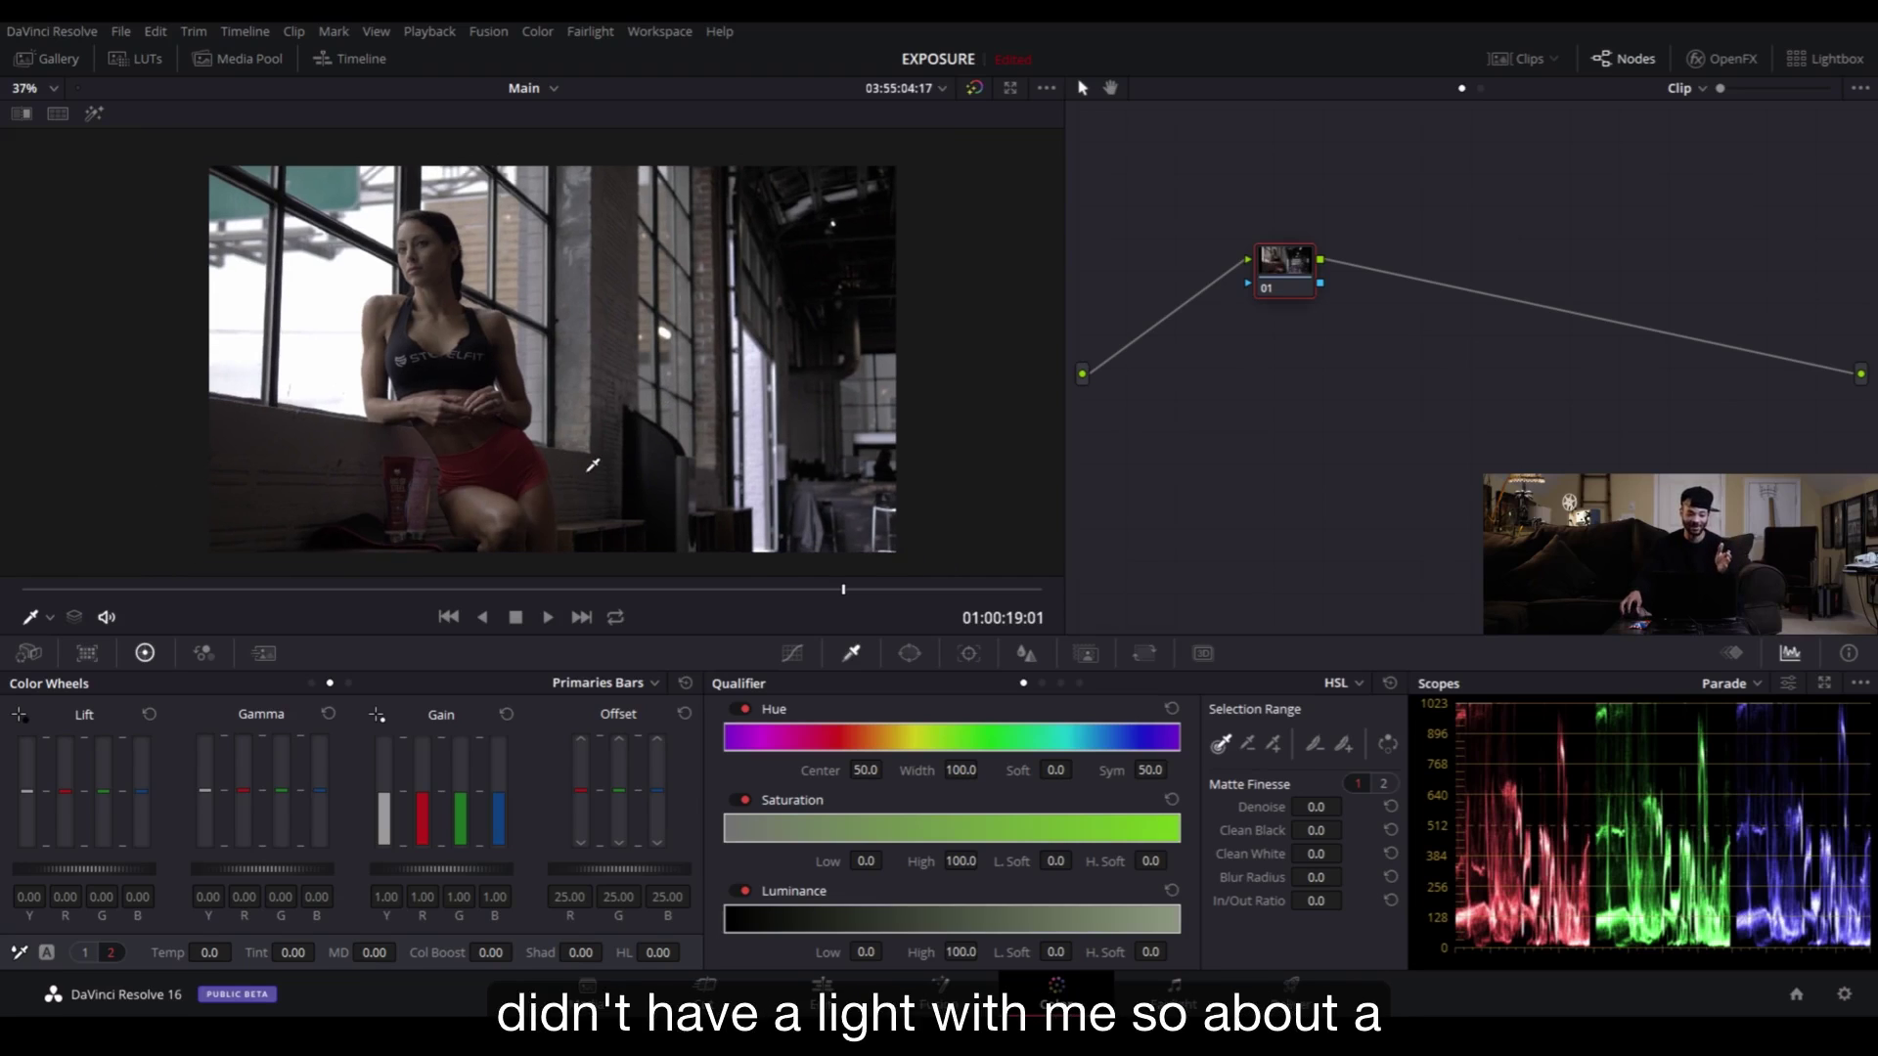
pyautogui.moveTo(1301, 283); pyautogui.dragTo(1211, 401)
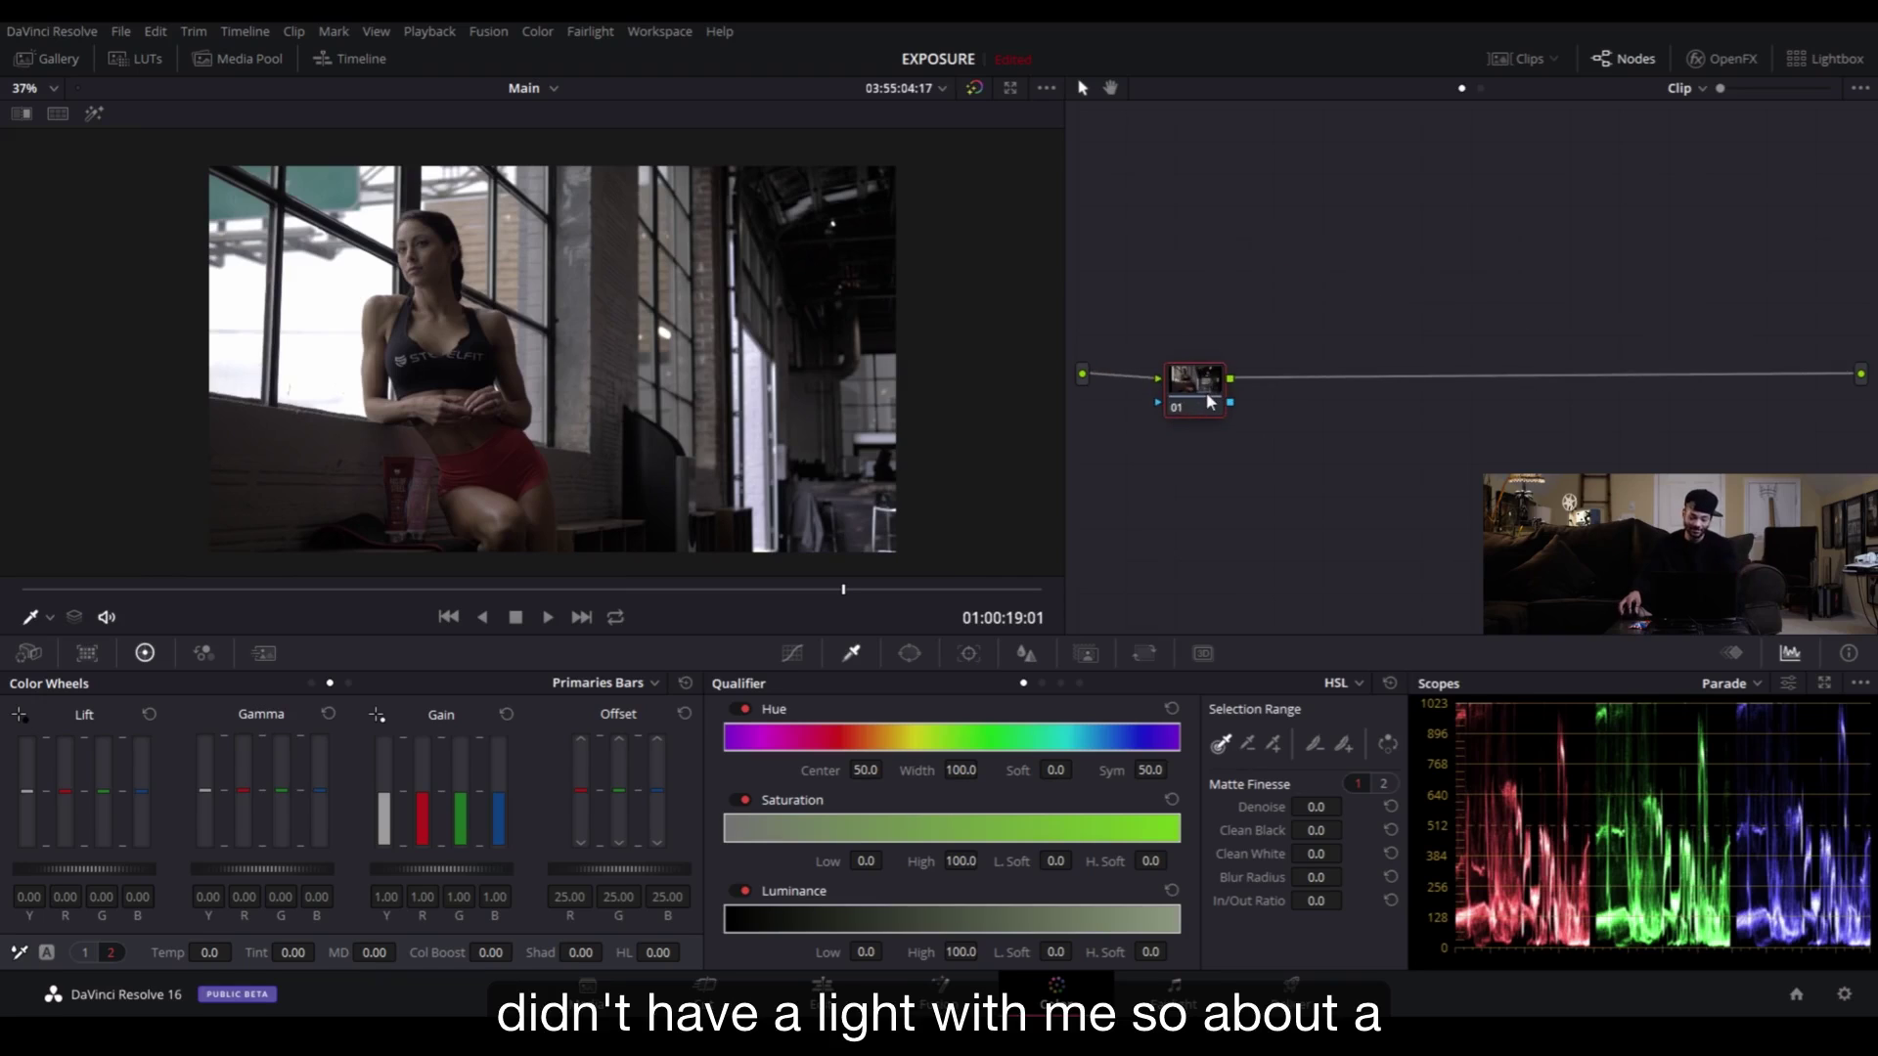
pyautogui.hotkey('alt', 's')
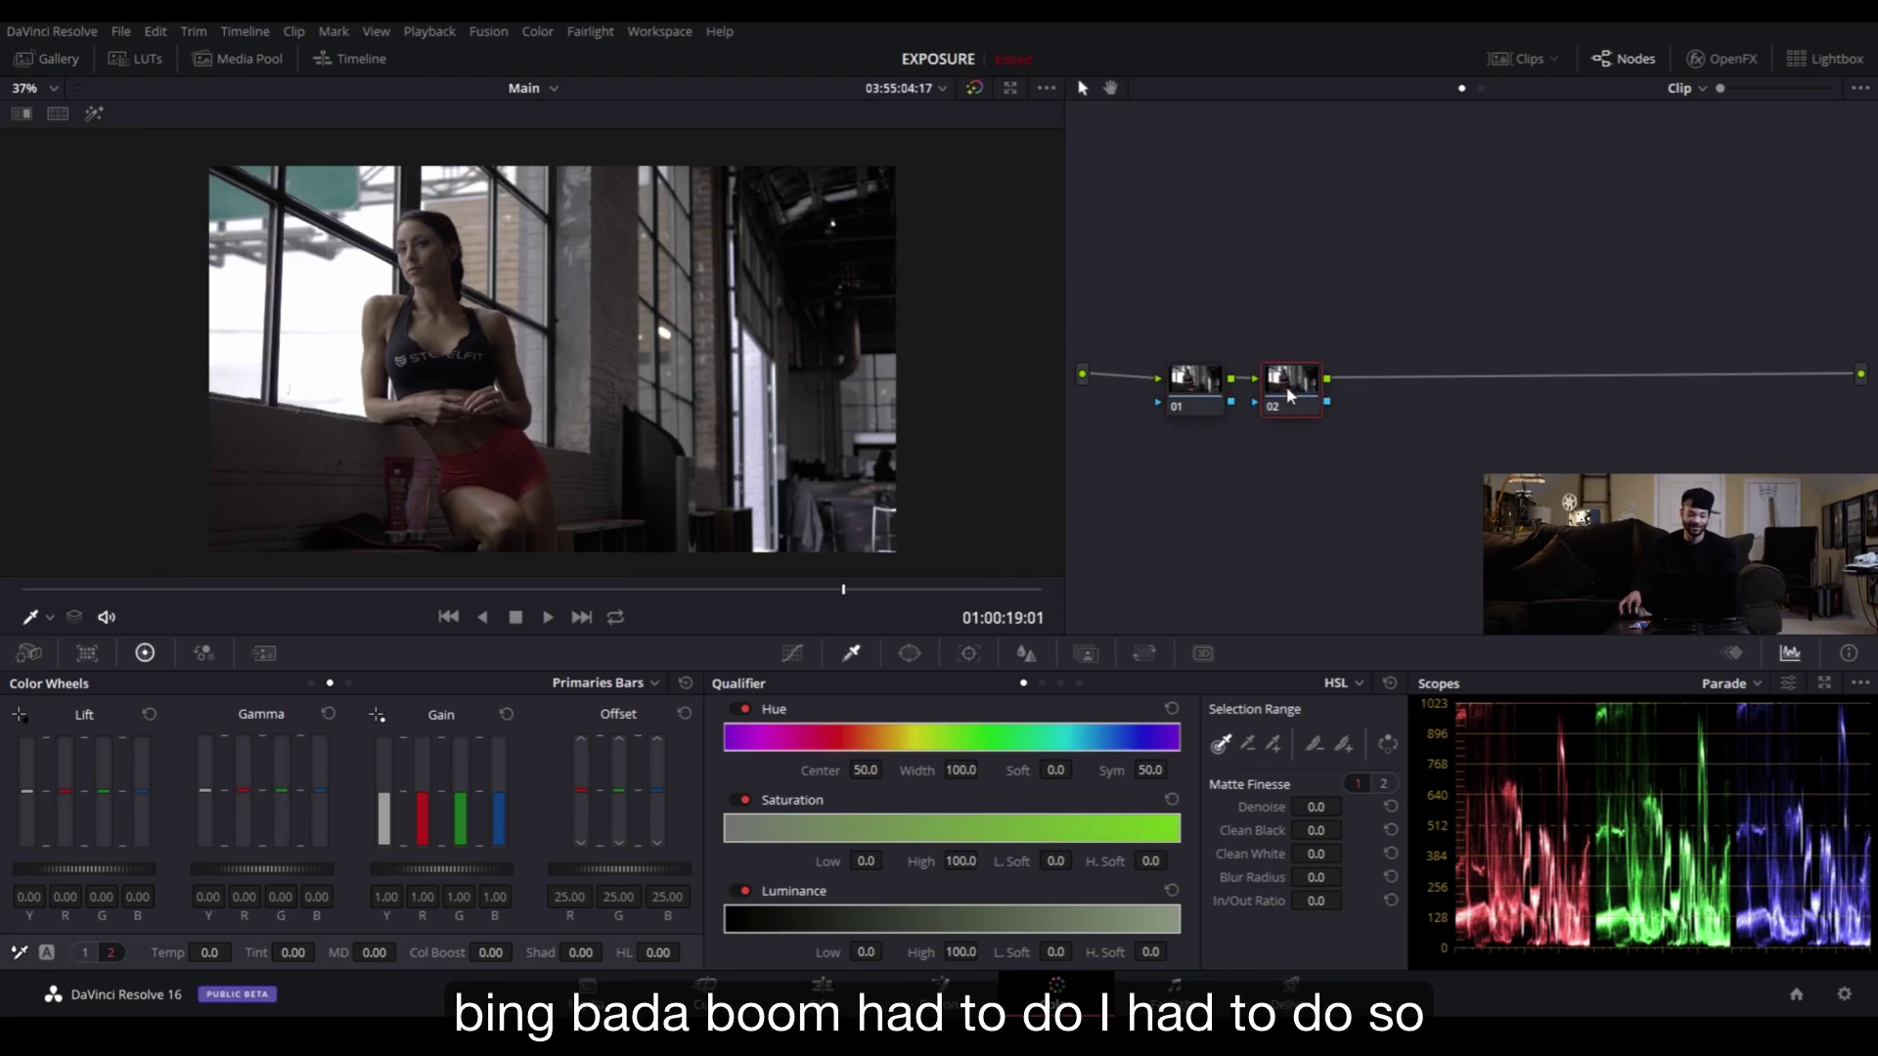
pyautogui.click(1221, 396)
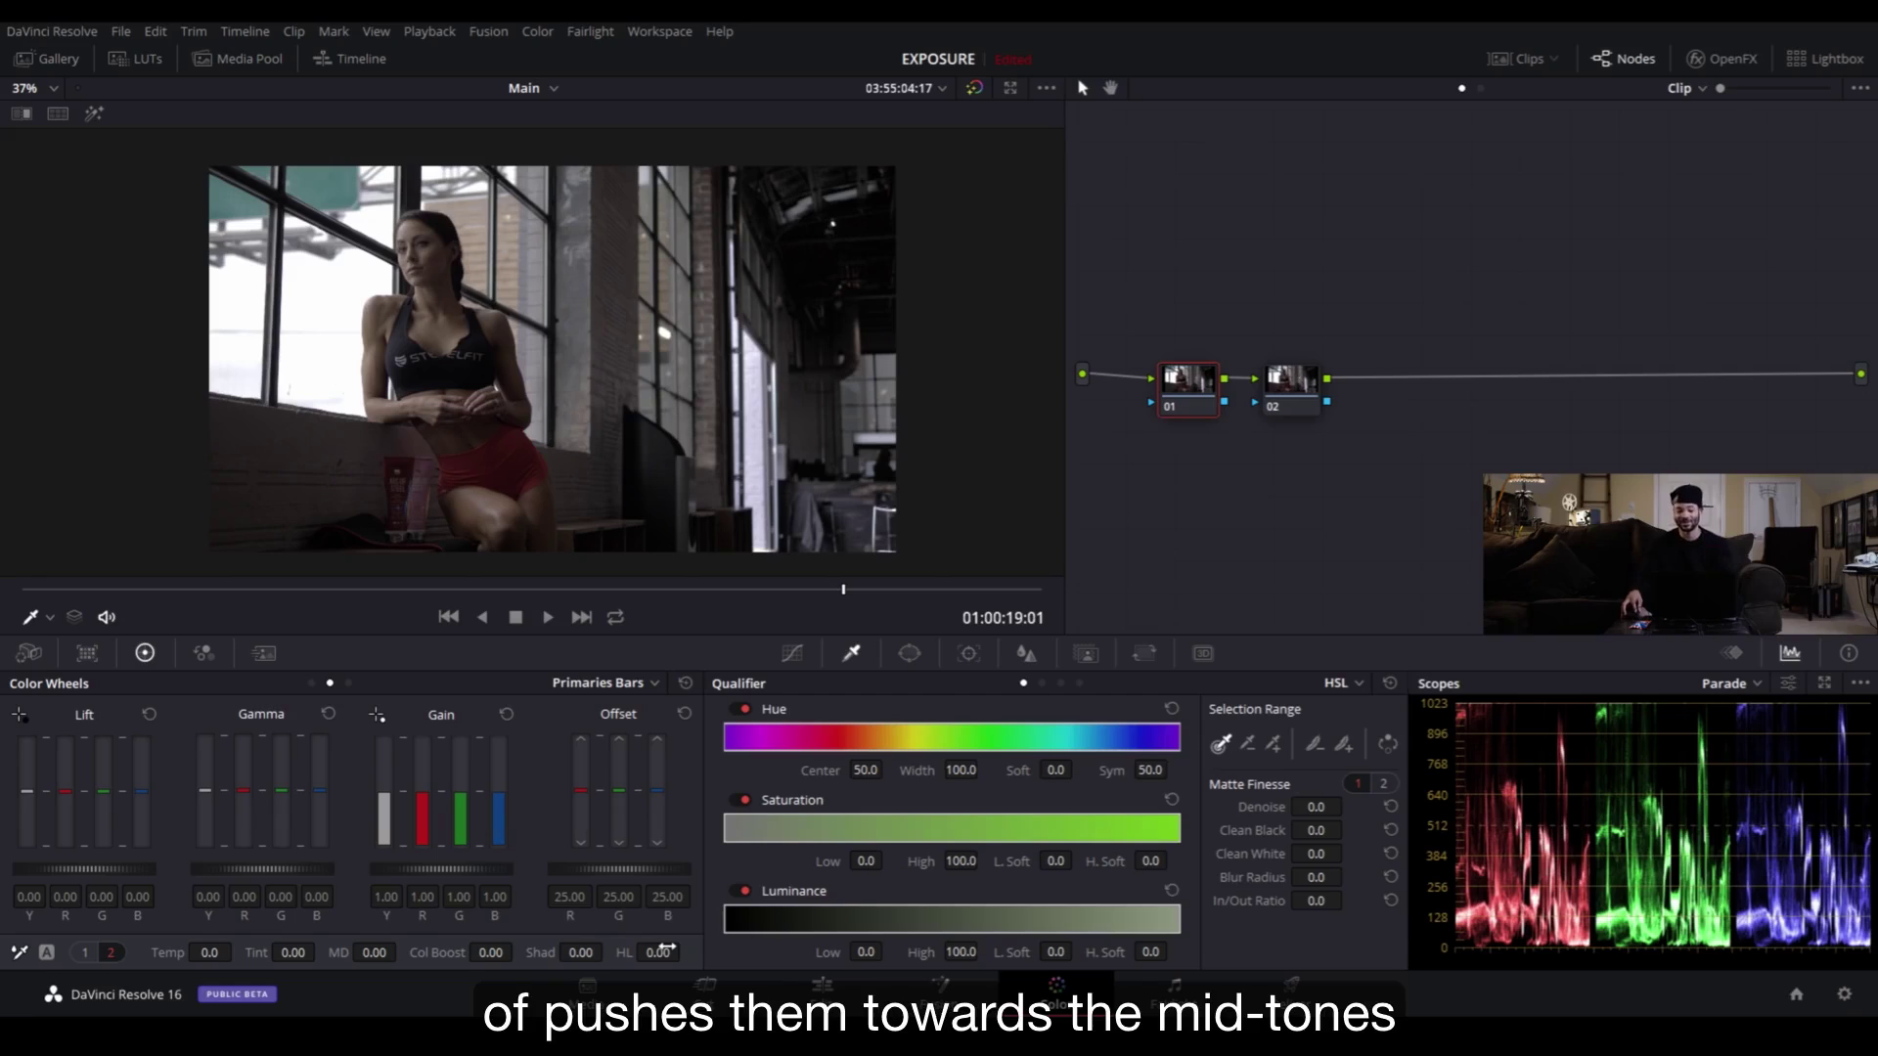
# - Try lifting the black point of node 01's custom curve slightly, and return it to its original position
pyautogui.click(793, 654)
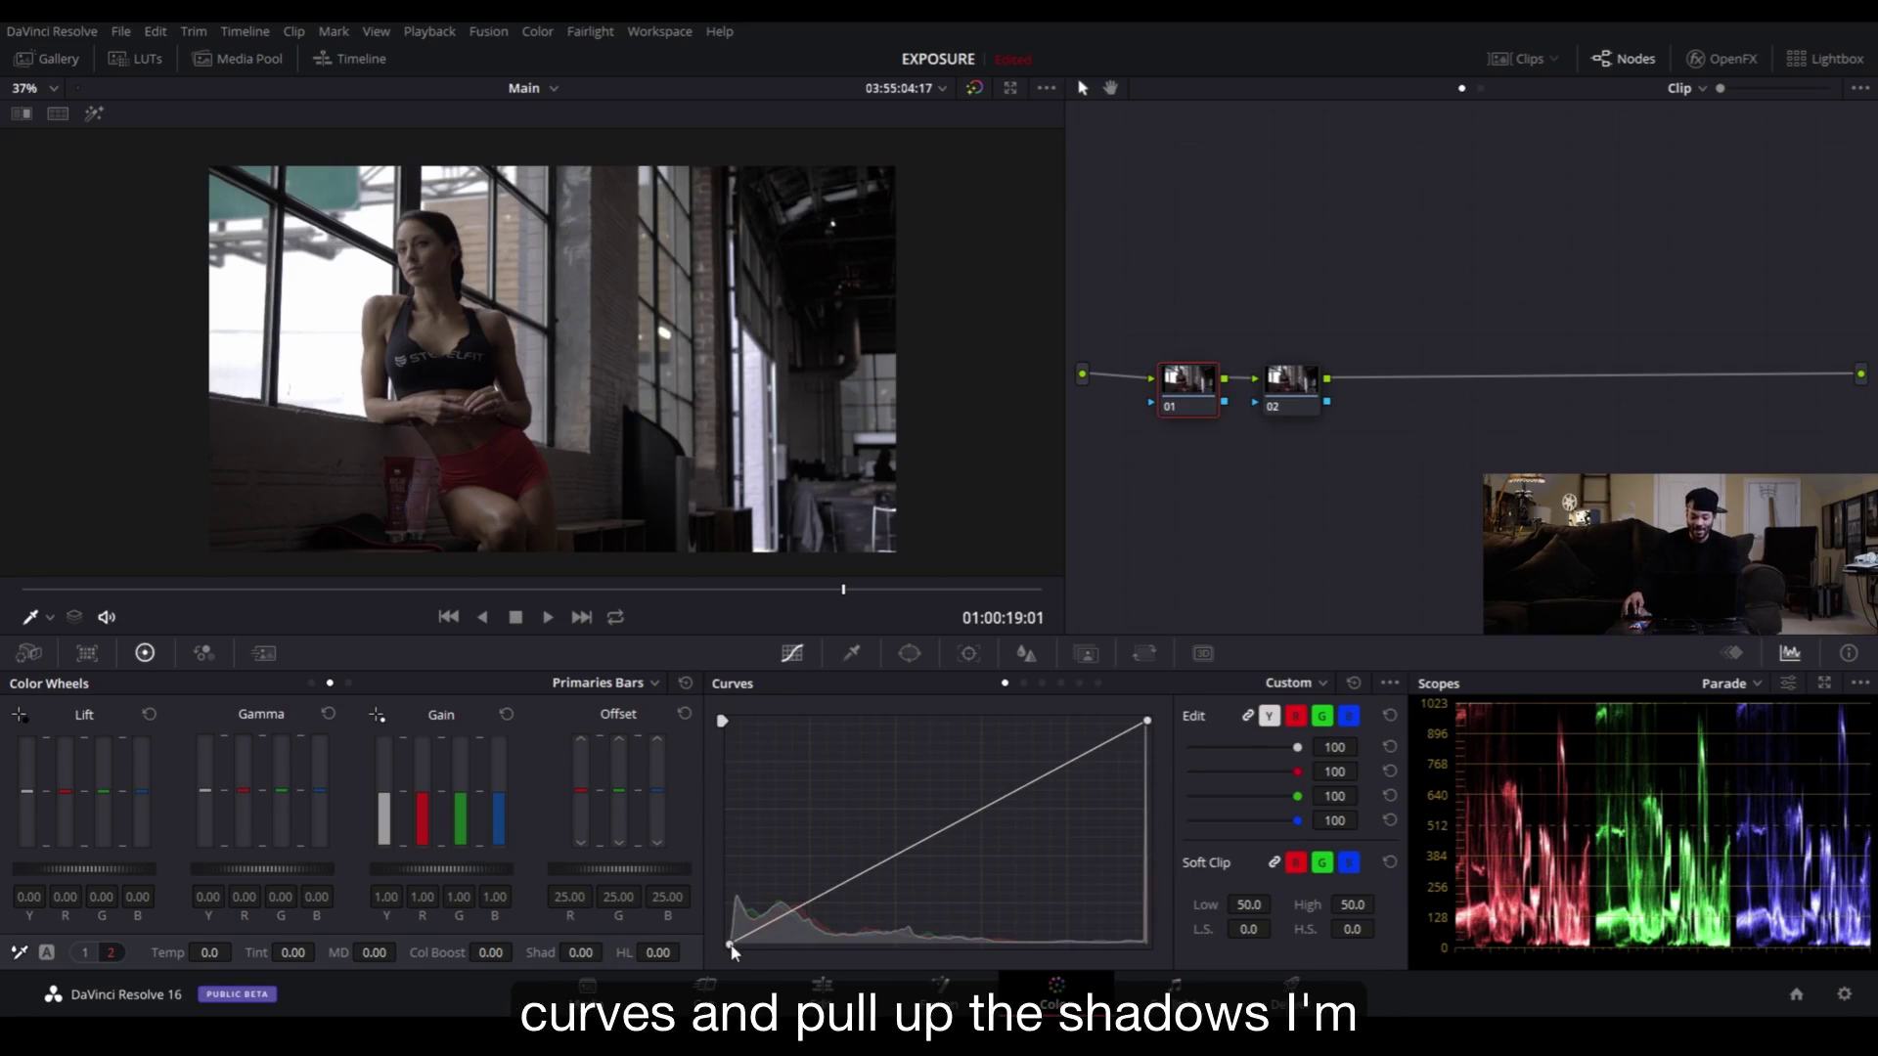
pyautogui.moveTo(730, 945); pyautogui.dragTo(726, 932)
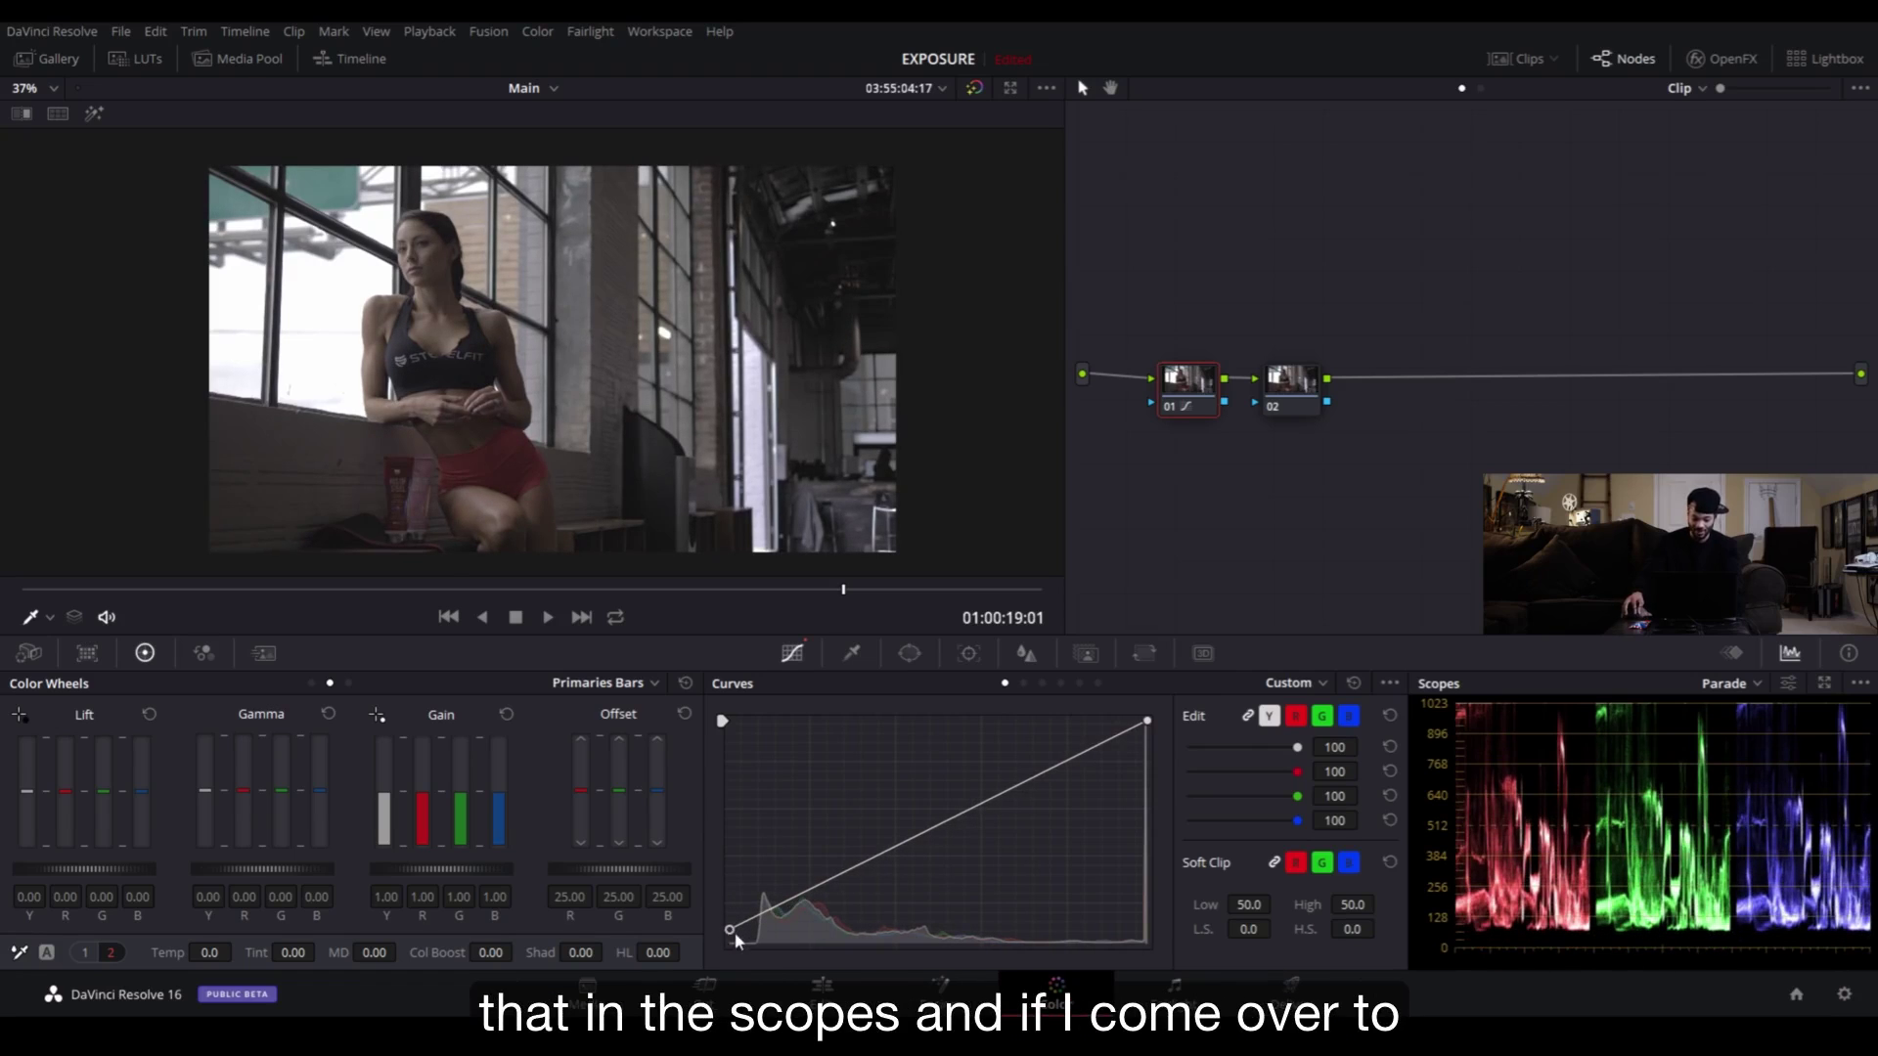
pyautogui.moveTo(730, 930); pyautogui.dragTo(722, 960)
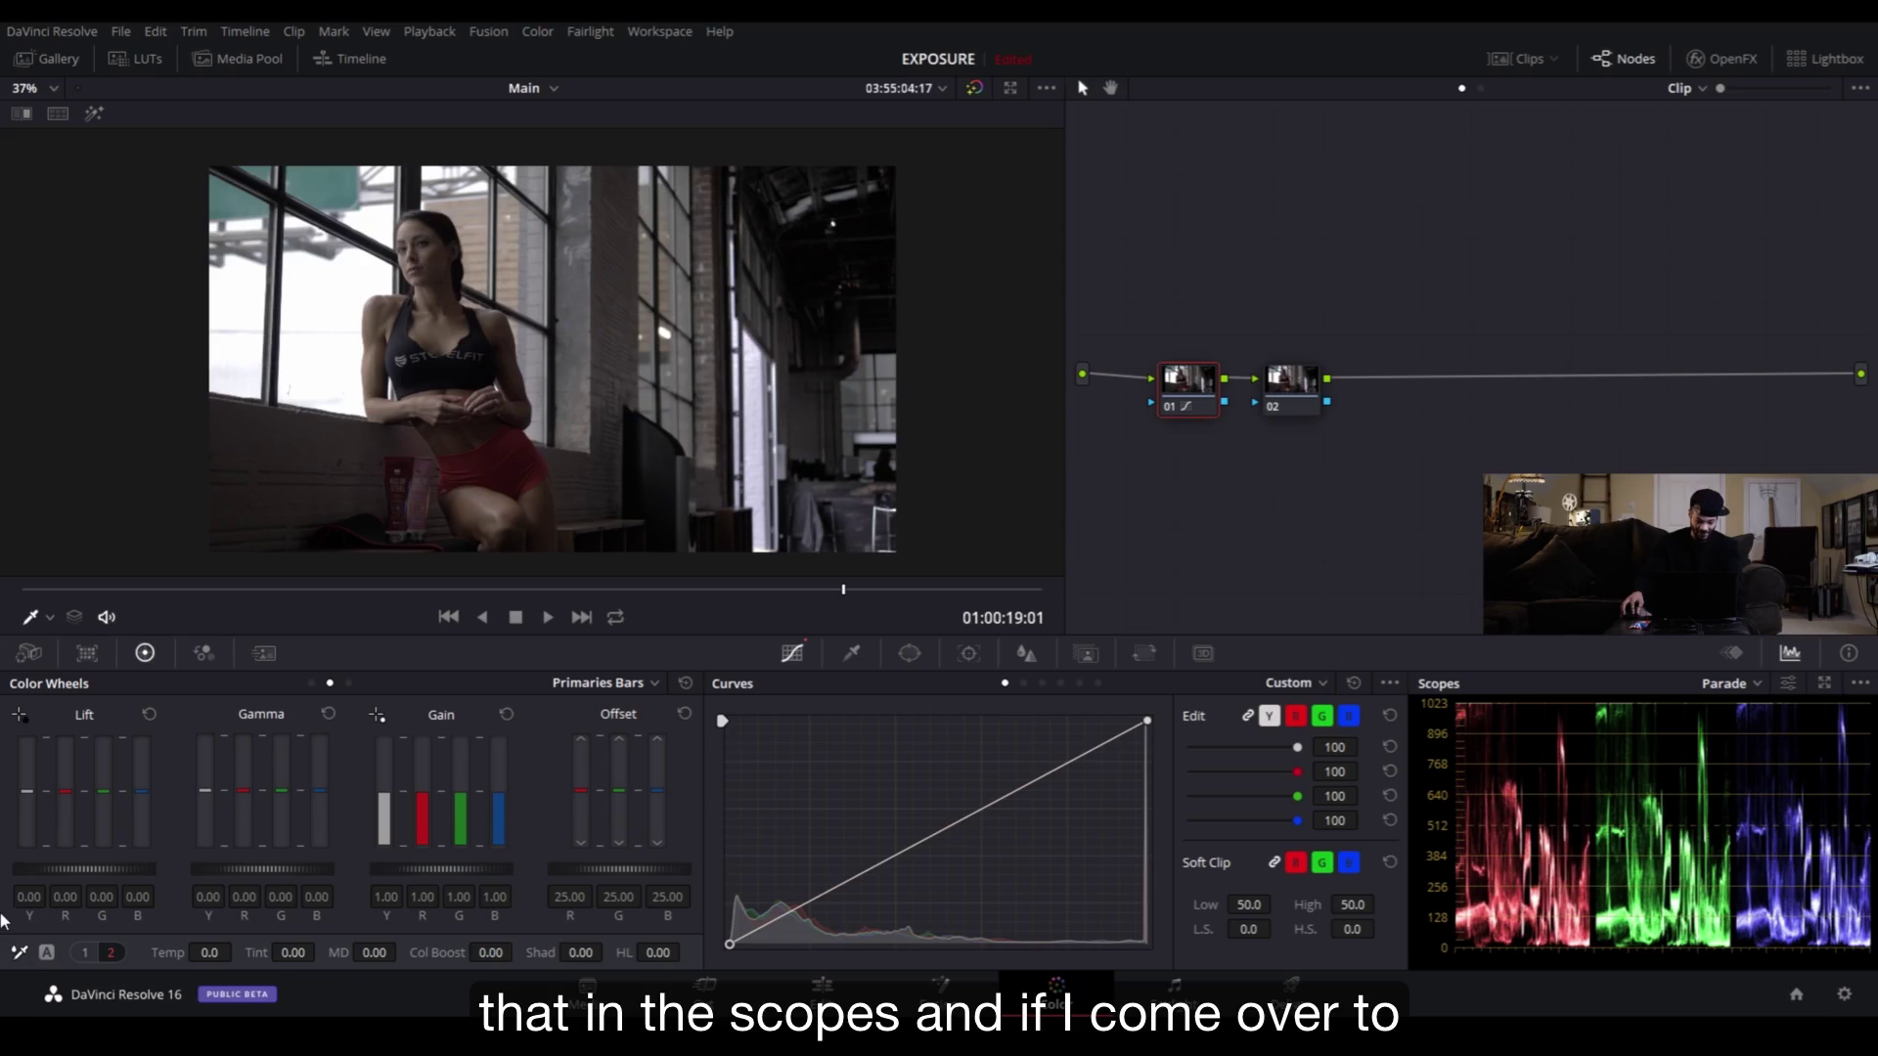
# - Lower node 01's lift to -0.03, and try raising its gamma to 0.12 before resetting the gamma
pyautogui.moveTo(74, 874)
pyautogui.mouseDown()
pyautogui.moveTo(93, 874)
pyautogui.moveTo(70, 873)
pyautogui.mouseUp()
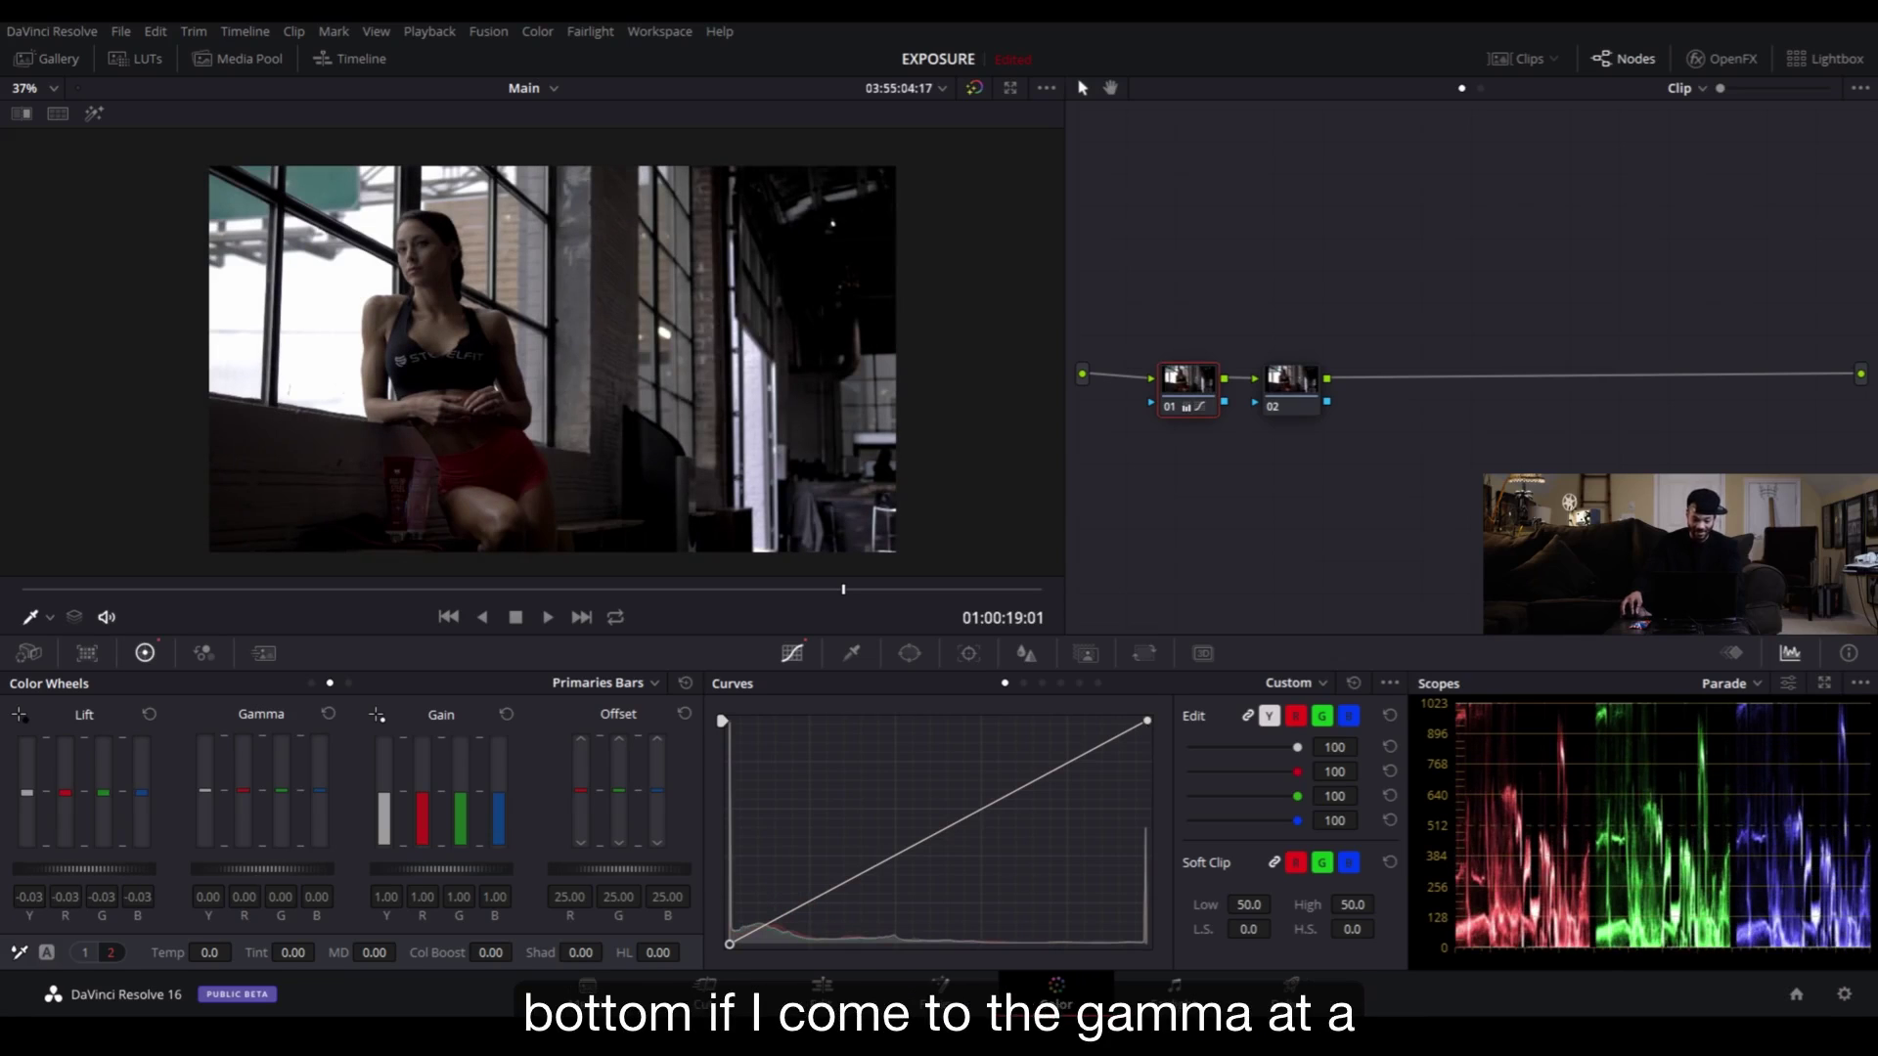
pyautogui.moveTo(235, 869); pyautogui.dragTo(282, 869)
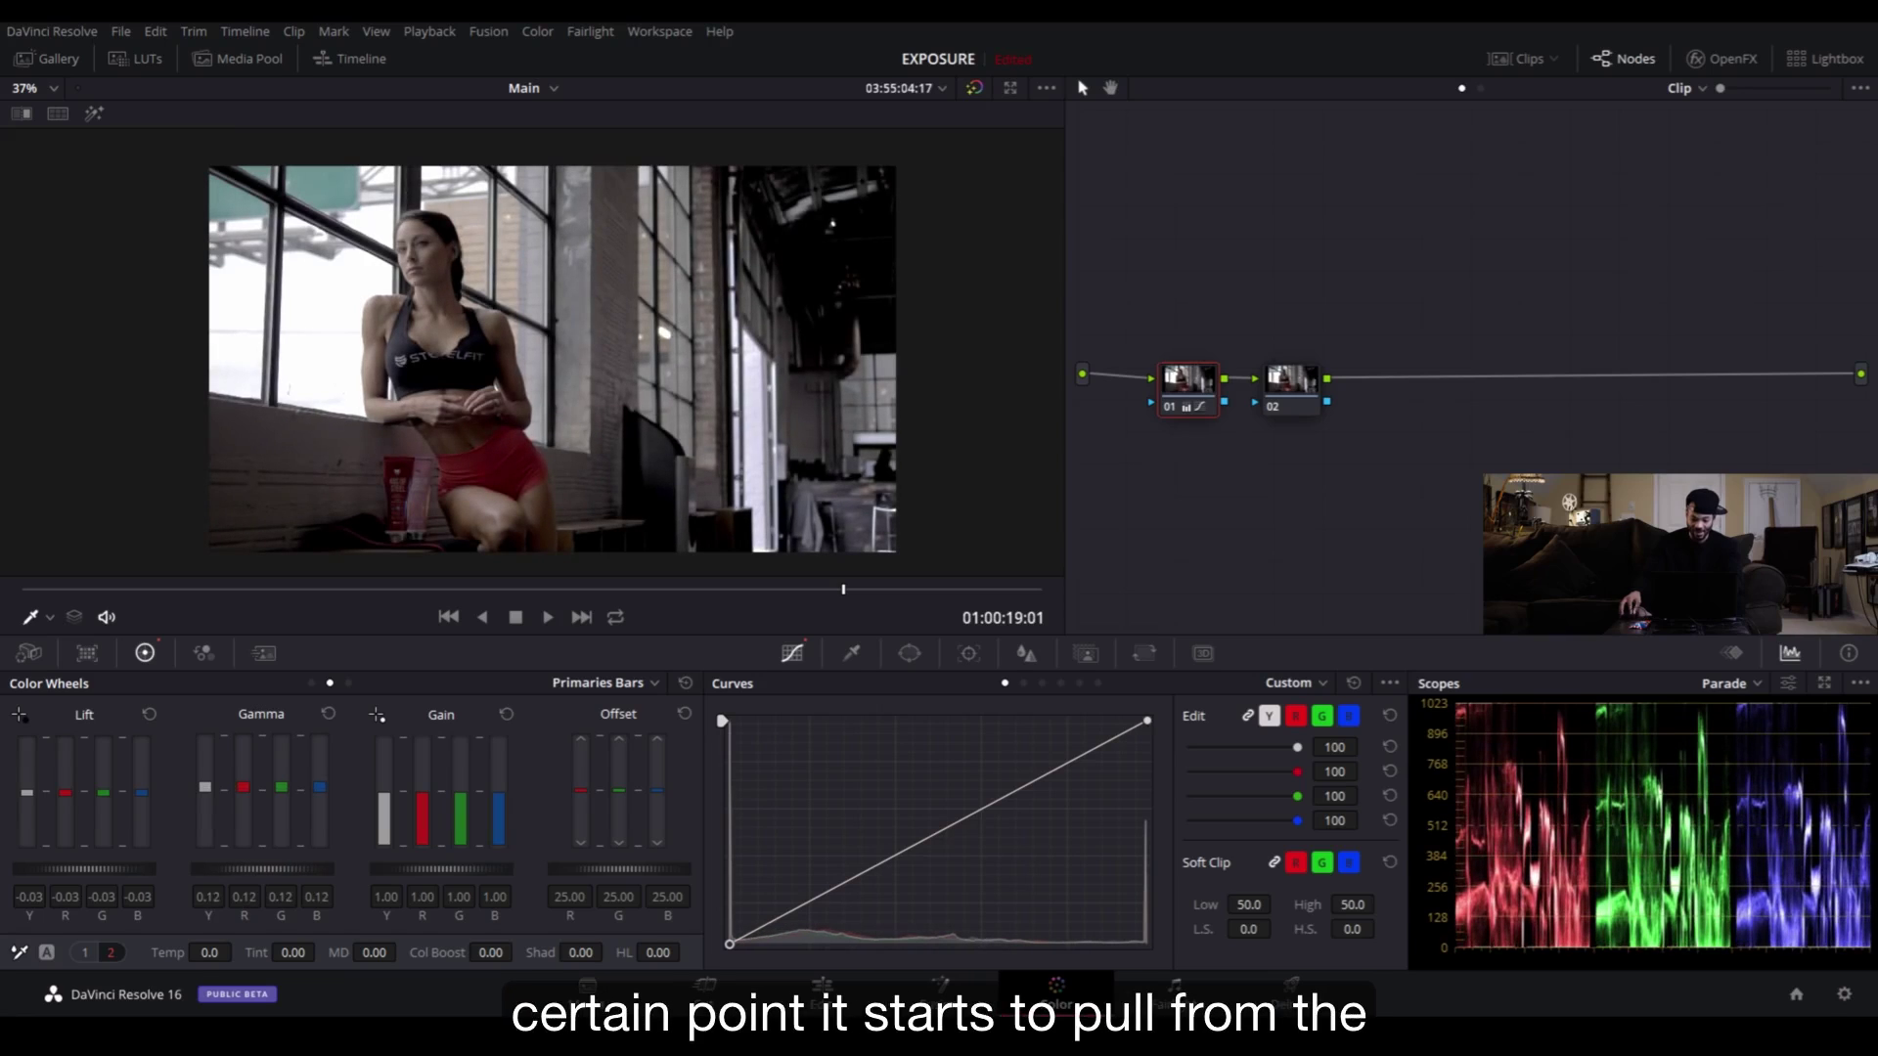
pyautogui.click(328, 713)
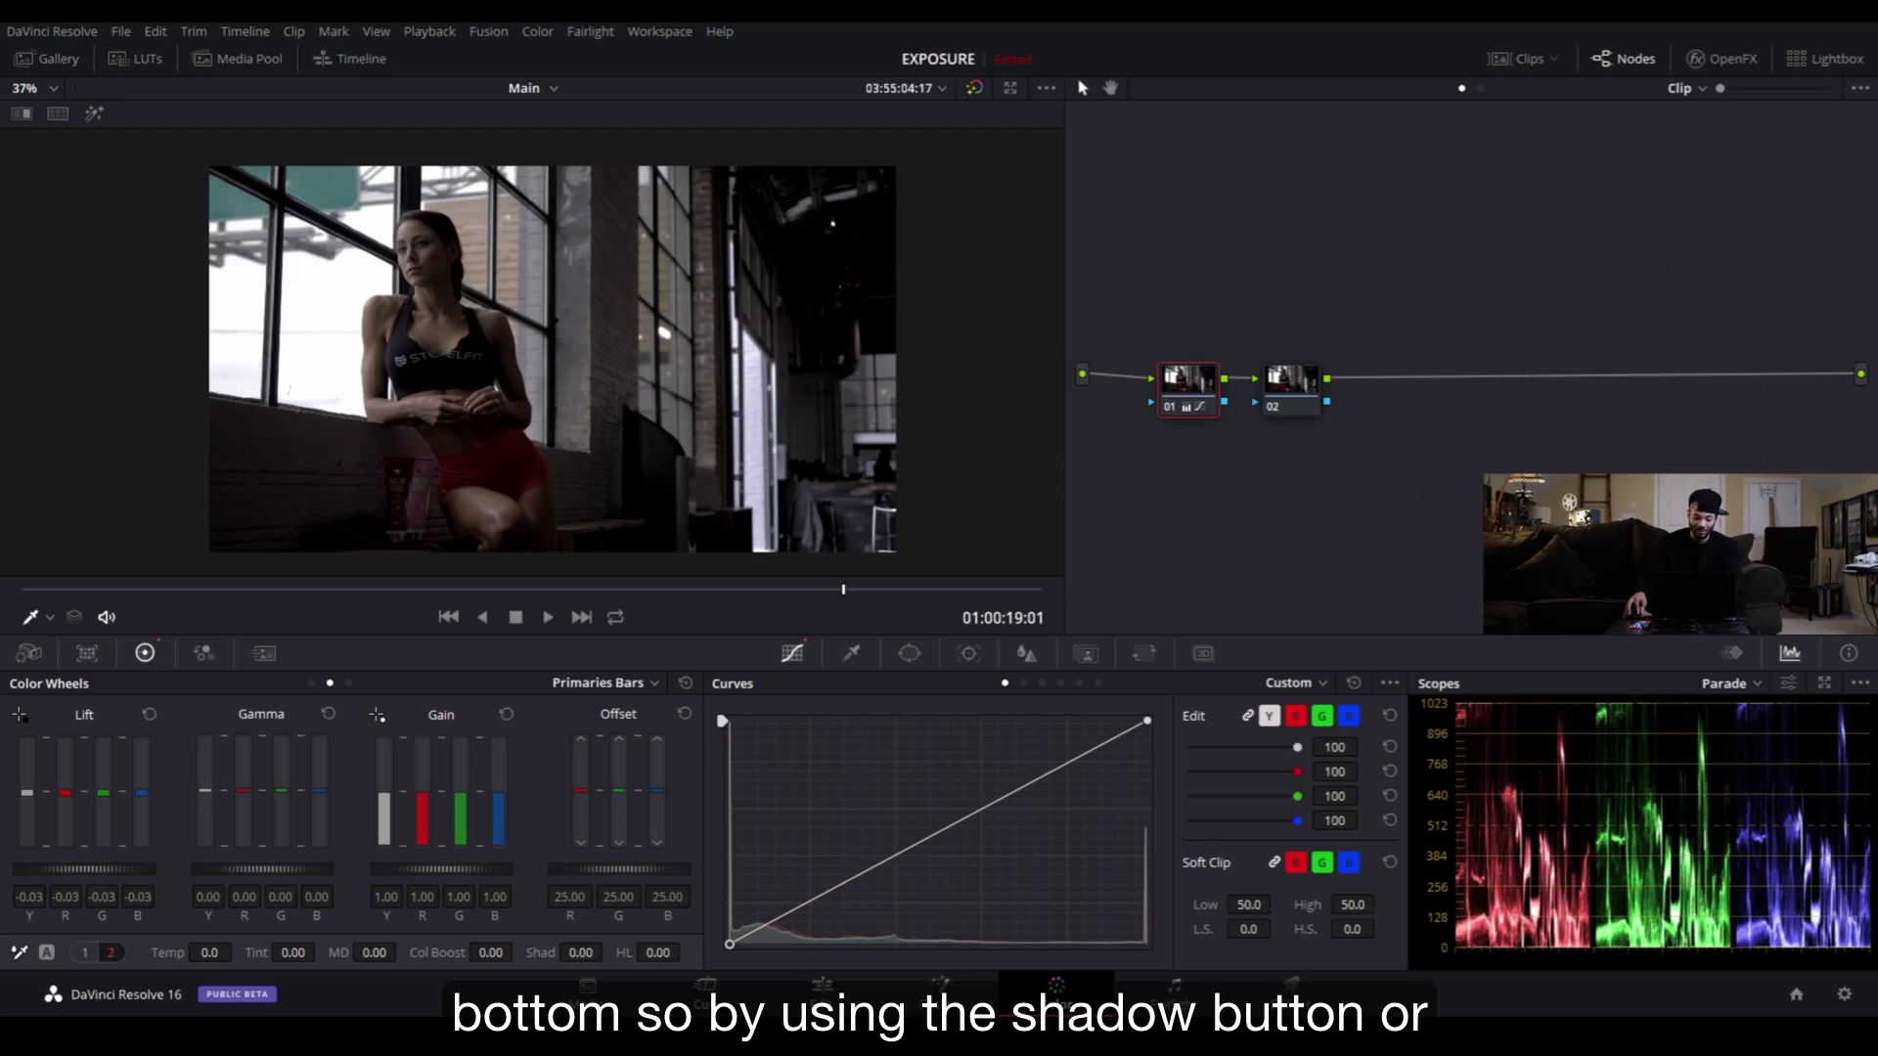
# - Raise node 01's shadows value to 48.00 to recover detail in the woman and the product
pyautogui.moveTo(581, 952); pyautogui.dragTo(609, 951)
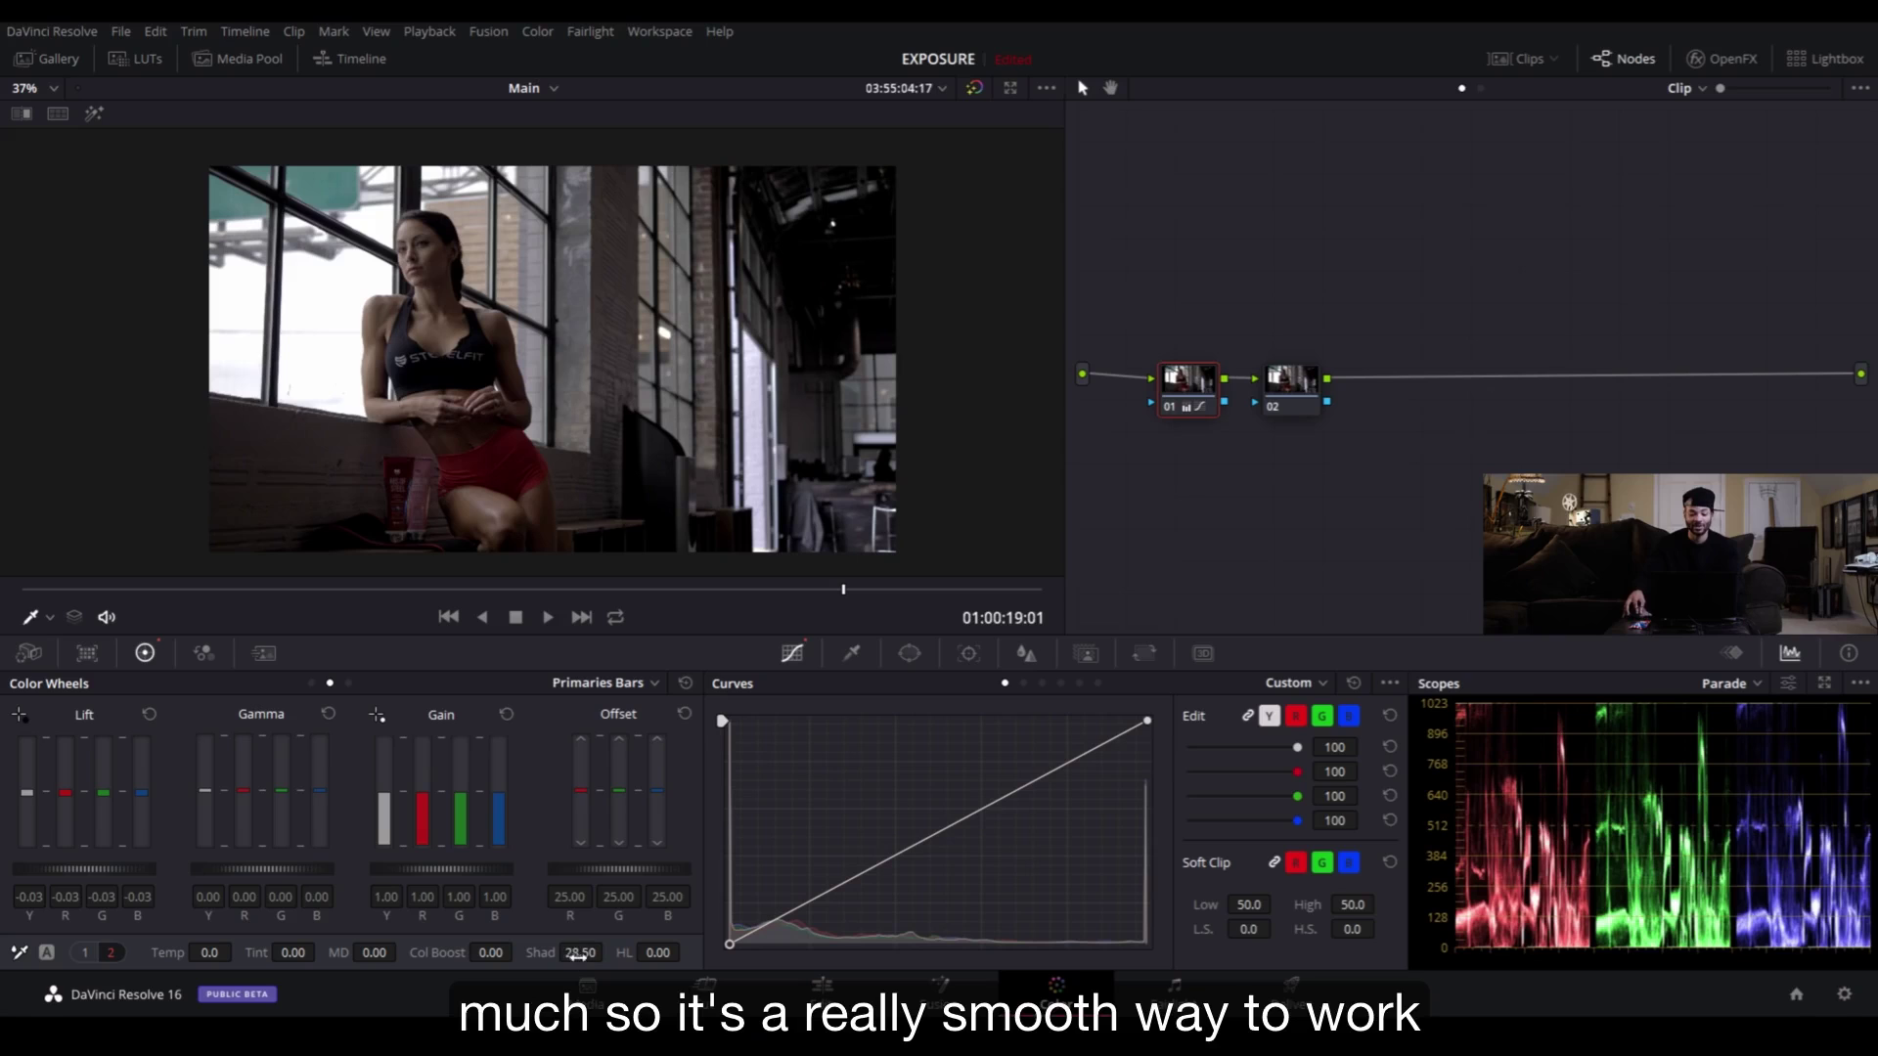
pyautogui.moveTo(608, 951); pyautogui.dragTo(608, 951)
pyautogui.scroll(3, 466, 403)
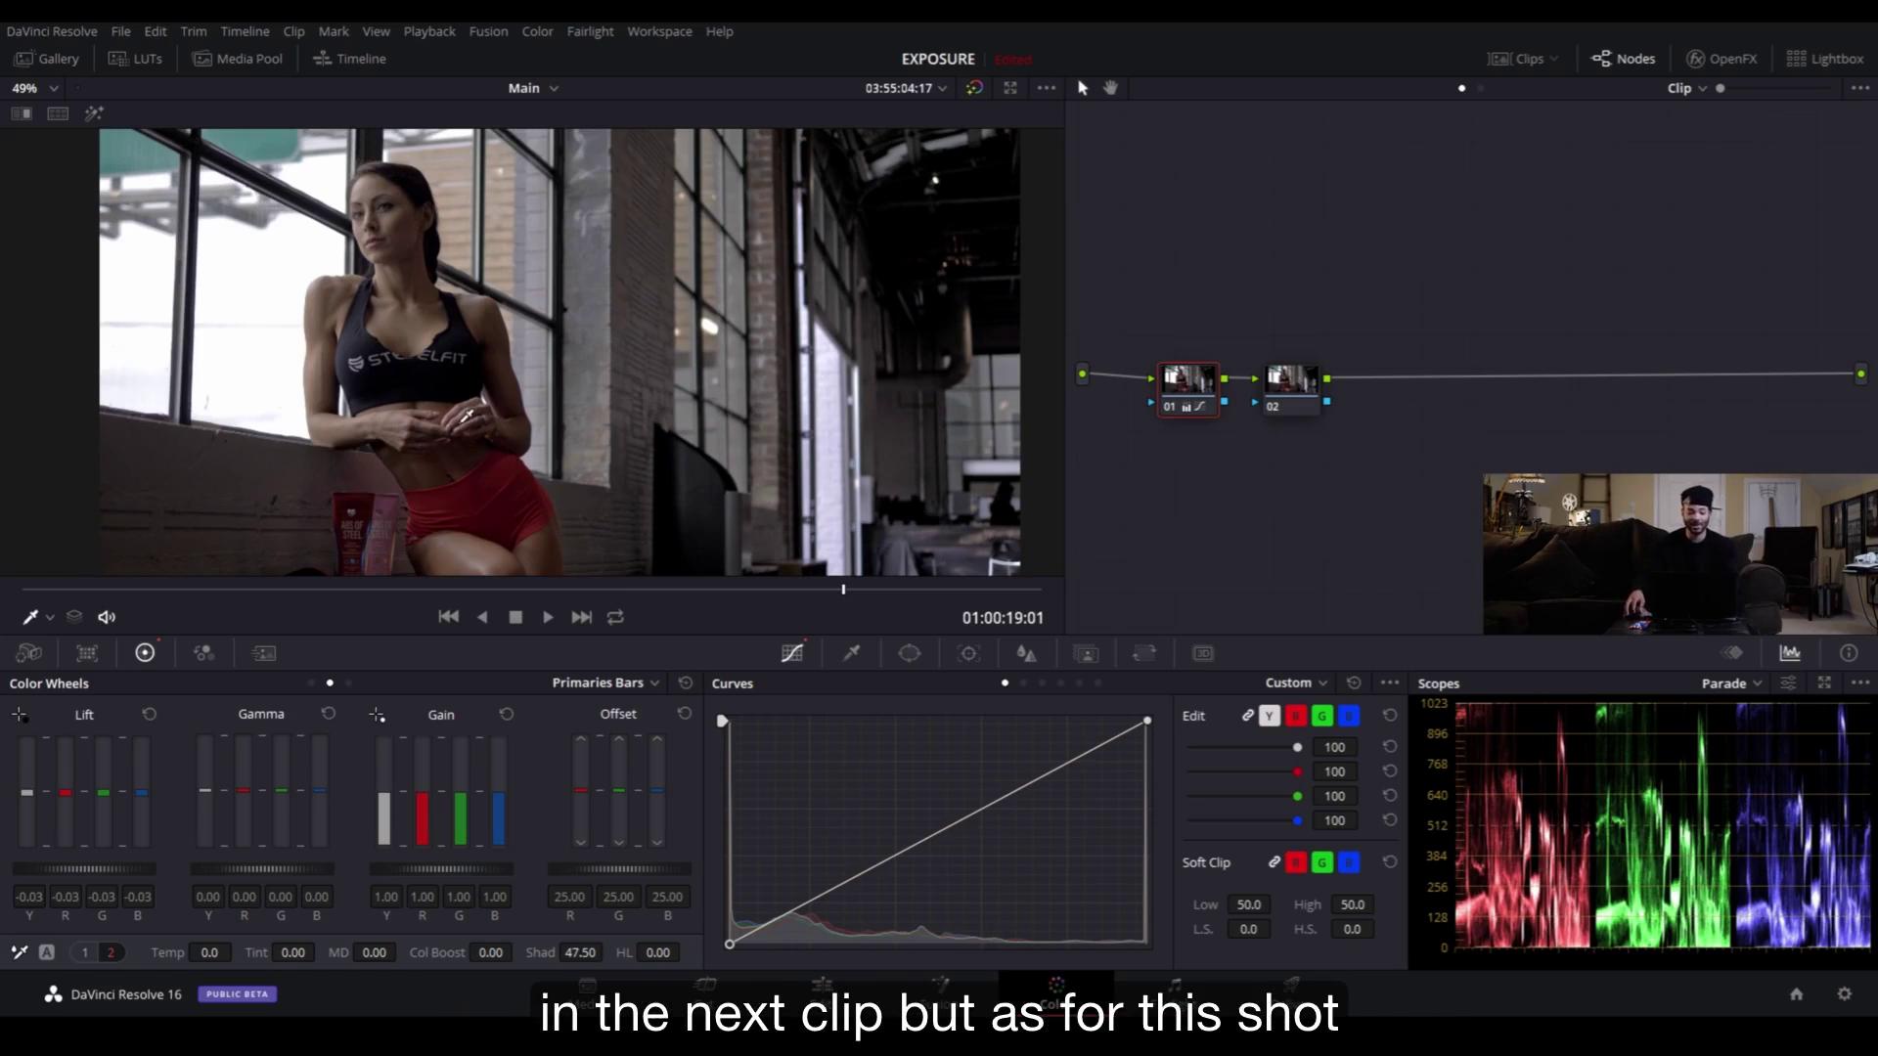
pyautogui.scroll(-2, 591, 380)
pyautogui.scroll(2, 592, 380)
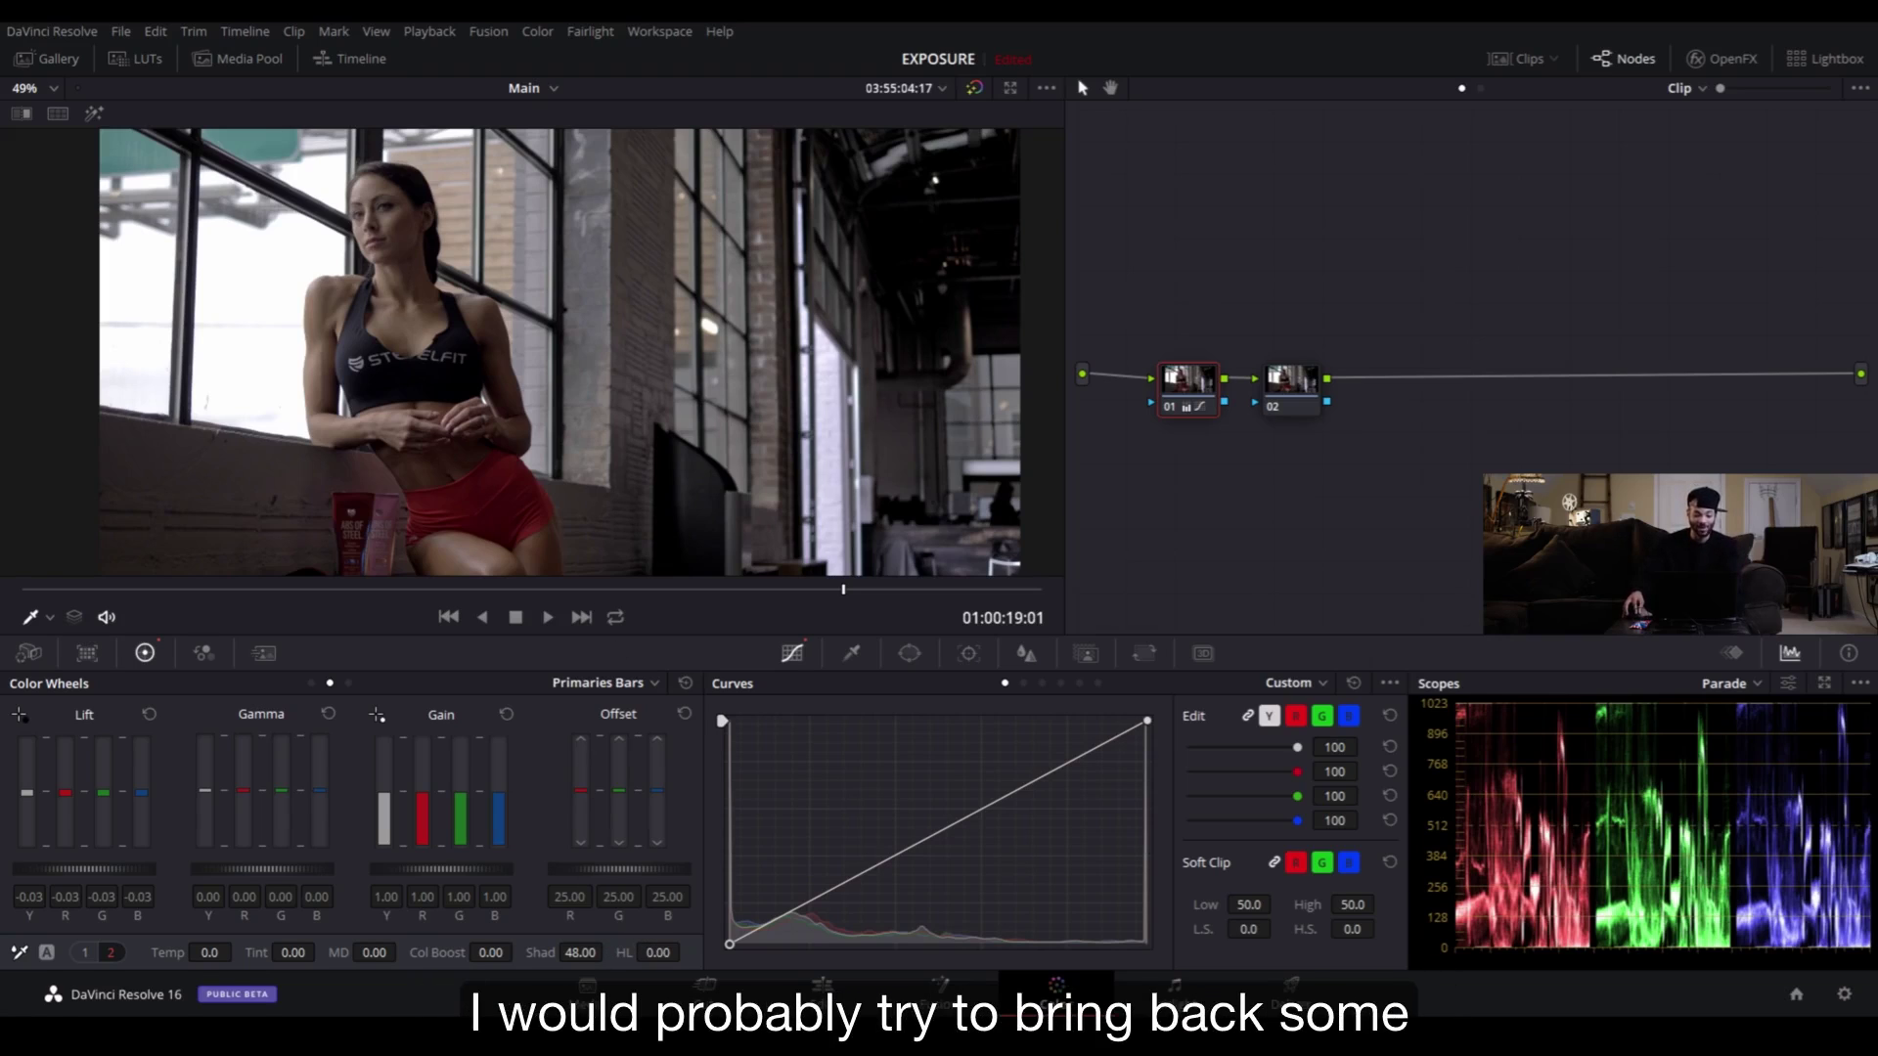
# - Try lowering node 01's highlights value to -24.50 to recover window detail, and reset it to 0.00
pyautogui.moveTo(657, 952); pyautogui.dragTo(633, 953)
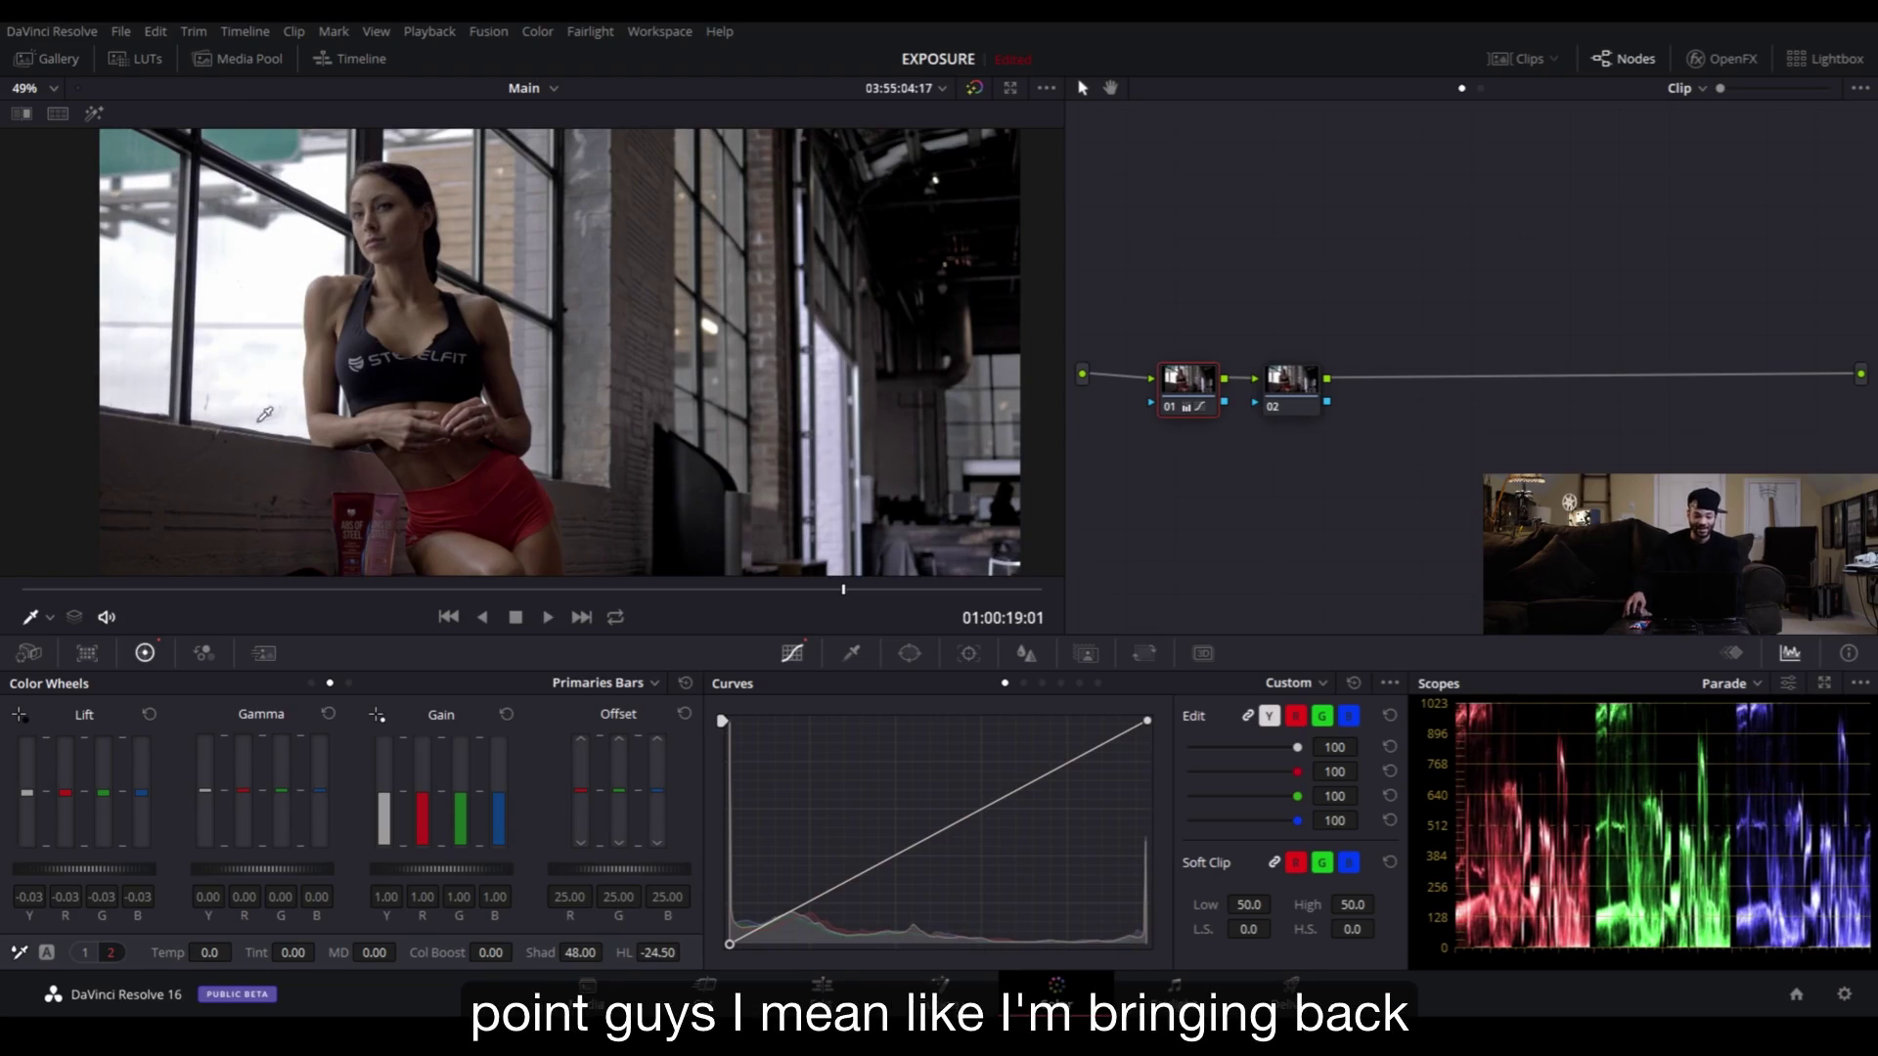
pyautogui.scroll(1, 259, 391)
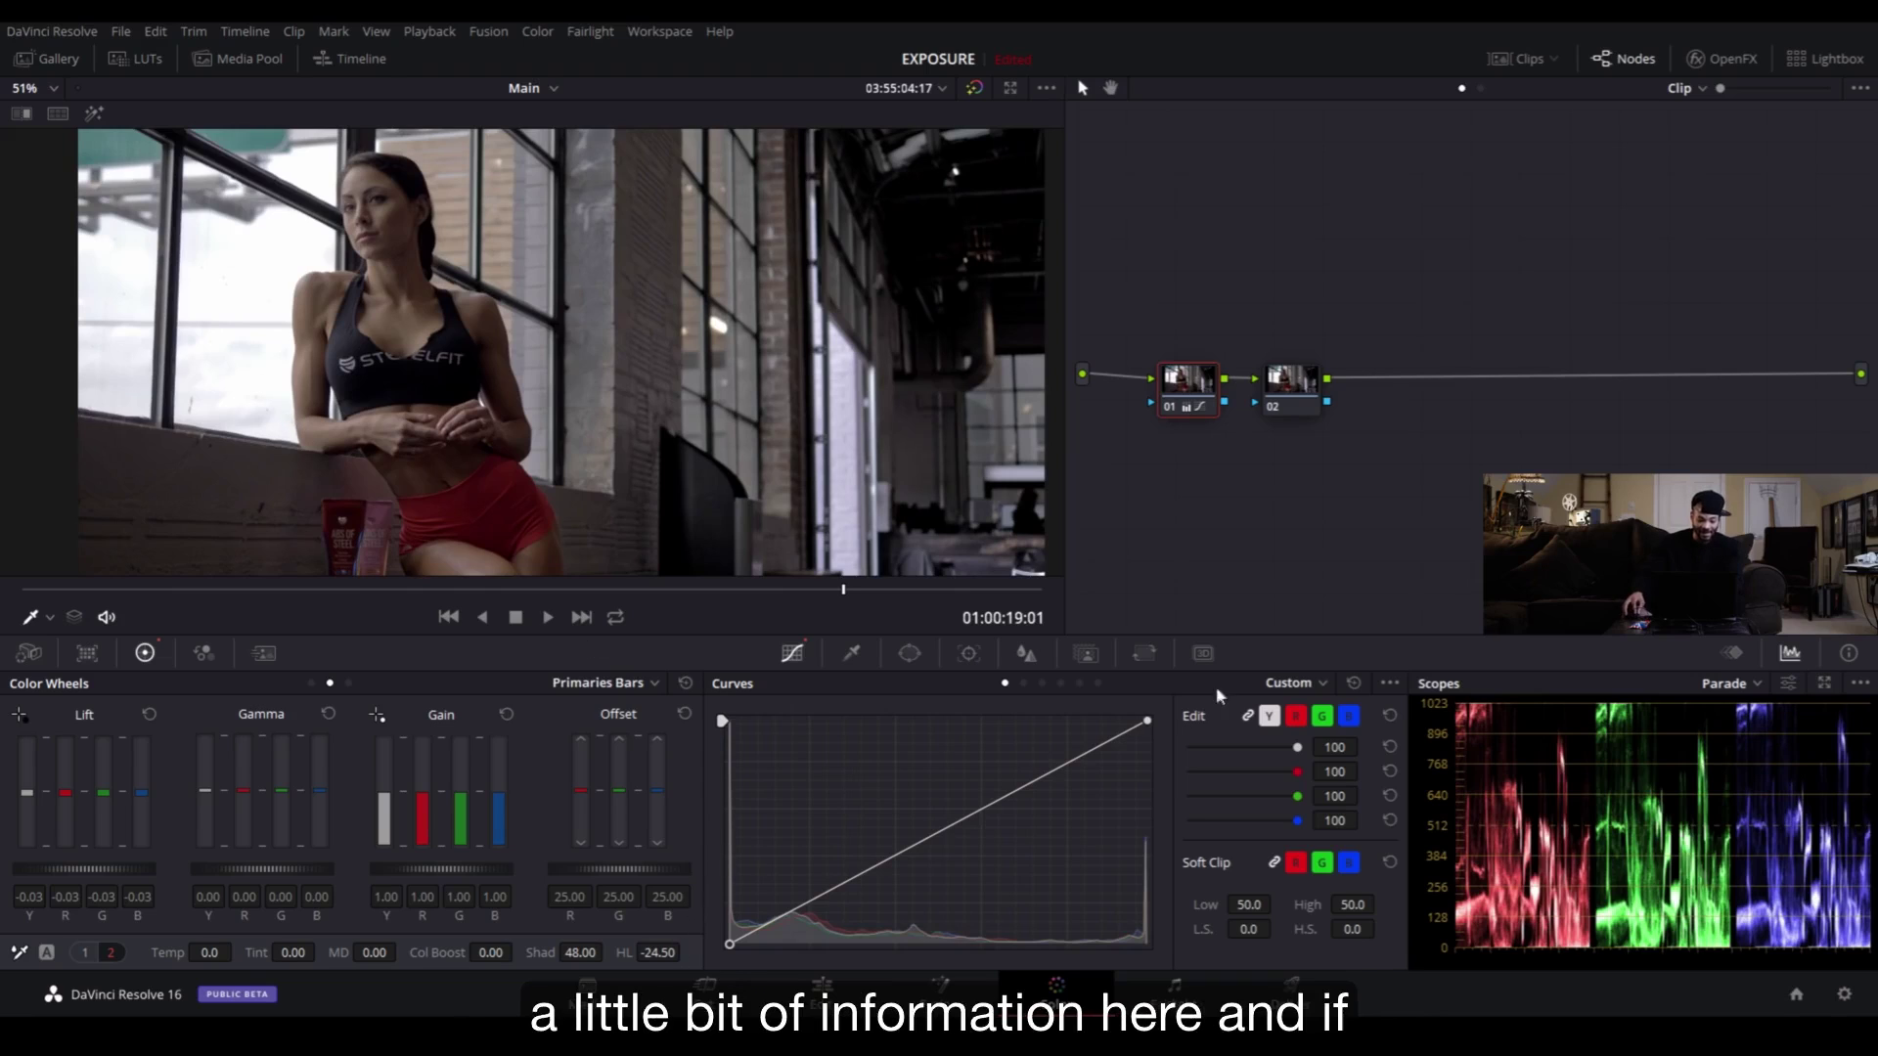
pyautogui.moveTo(661, 945); pyautogui.dragTo(662, 949)
pyautogui.doubleClick(659, 952)
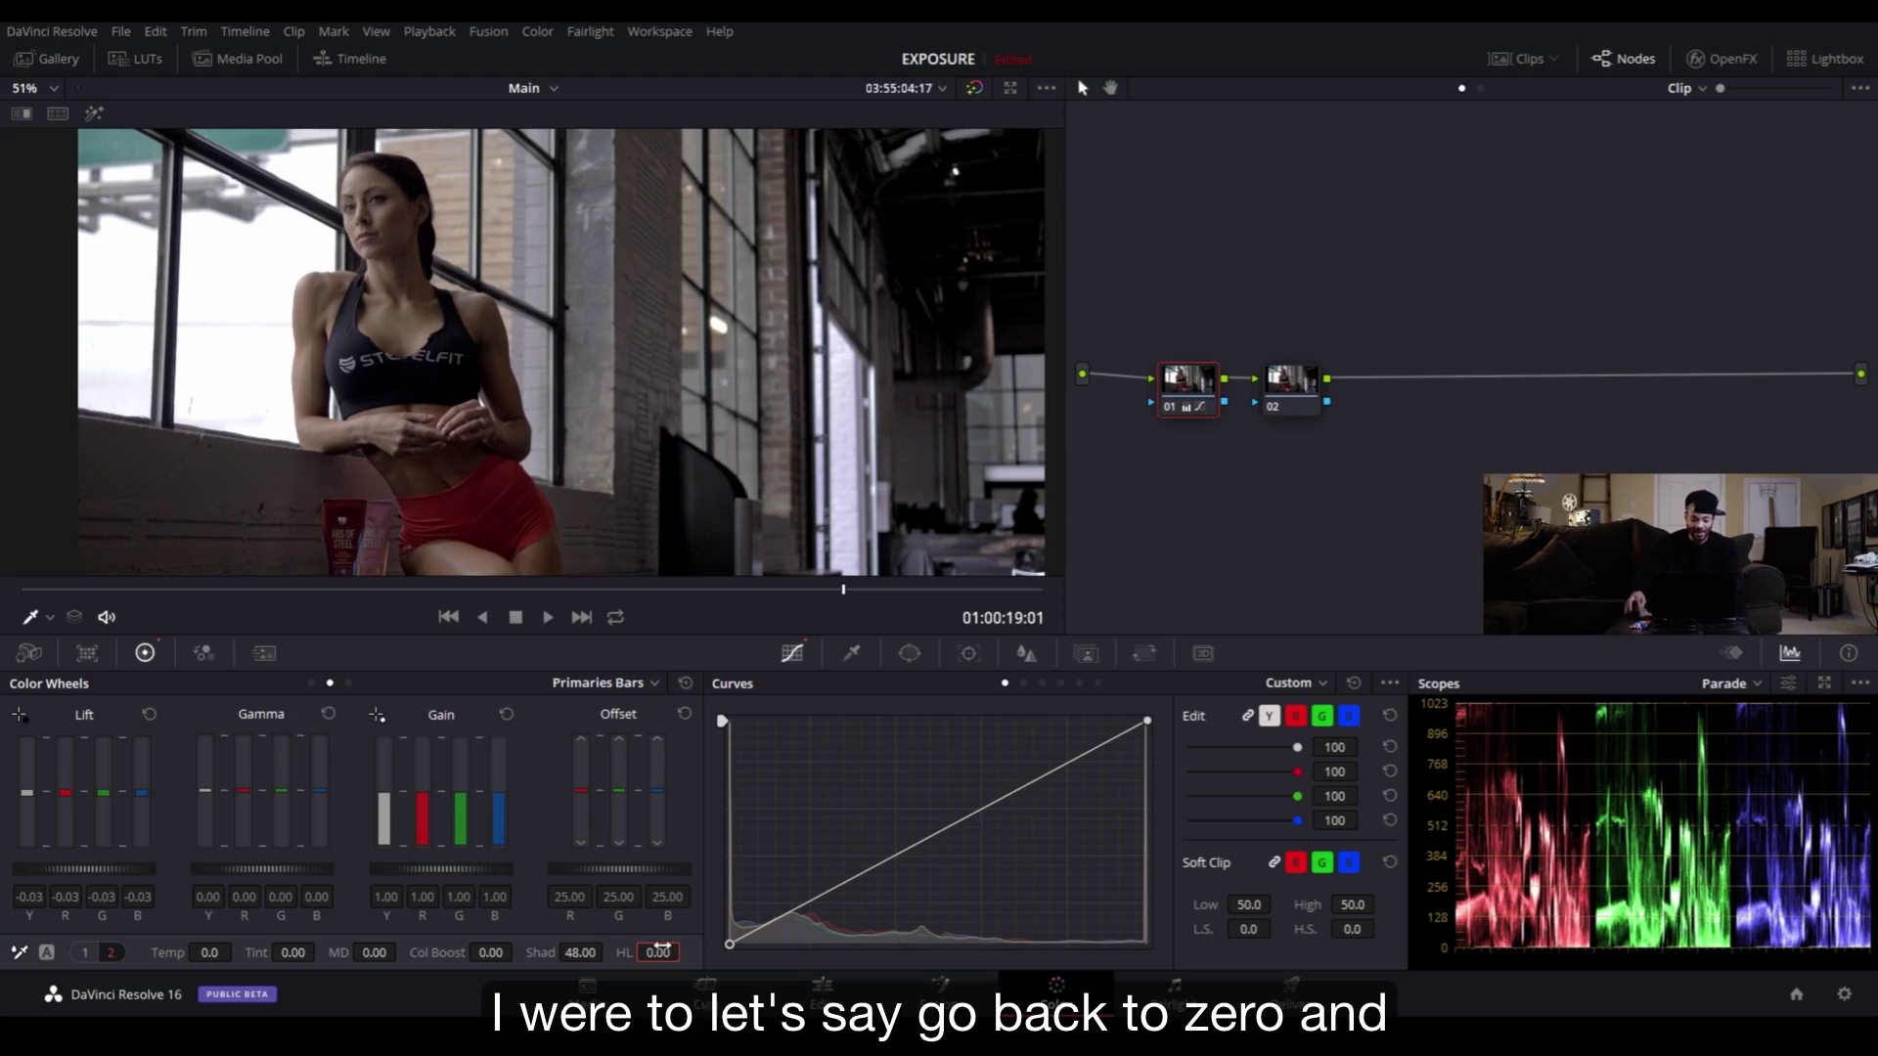
# - Pull down the white point of node 01's custom curve and add a slightly raised control point in its upper midtones
pyautogui.moveTo(1149, 726); pyautogui.dragTo(1149, 758)
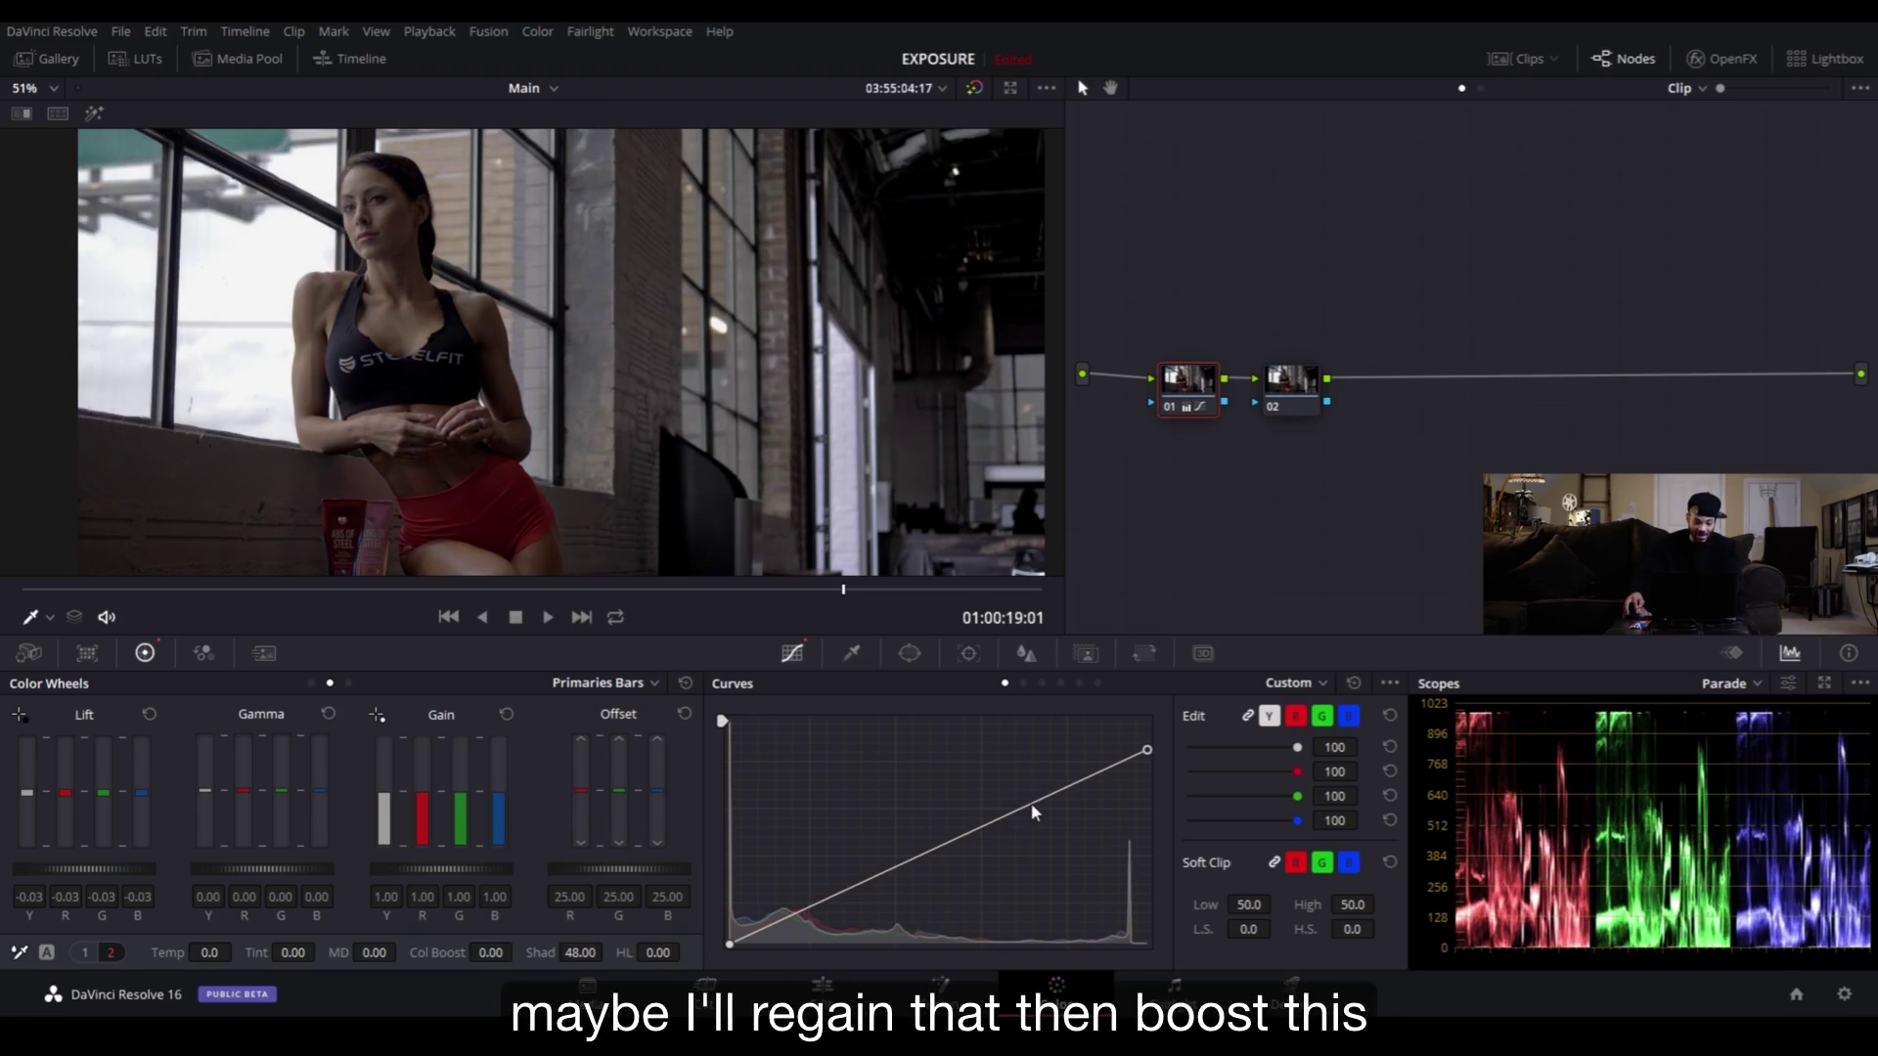
pyautogui.moveTo(1029, 809); pyautogui.dragTo(1023, 800)
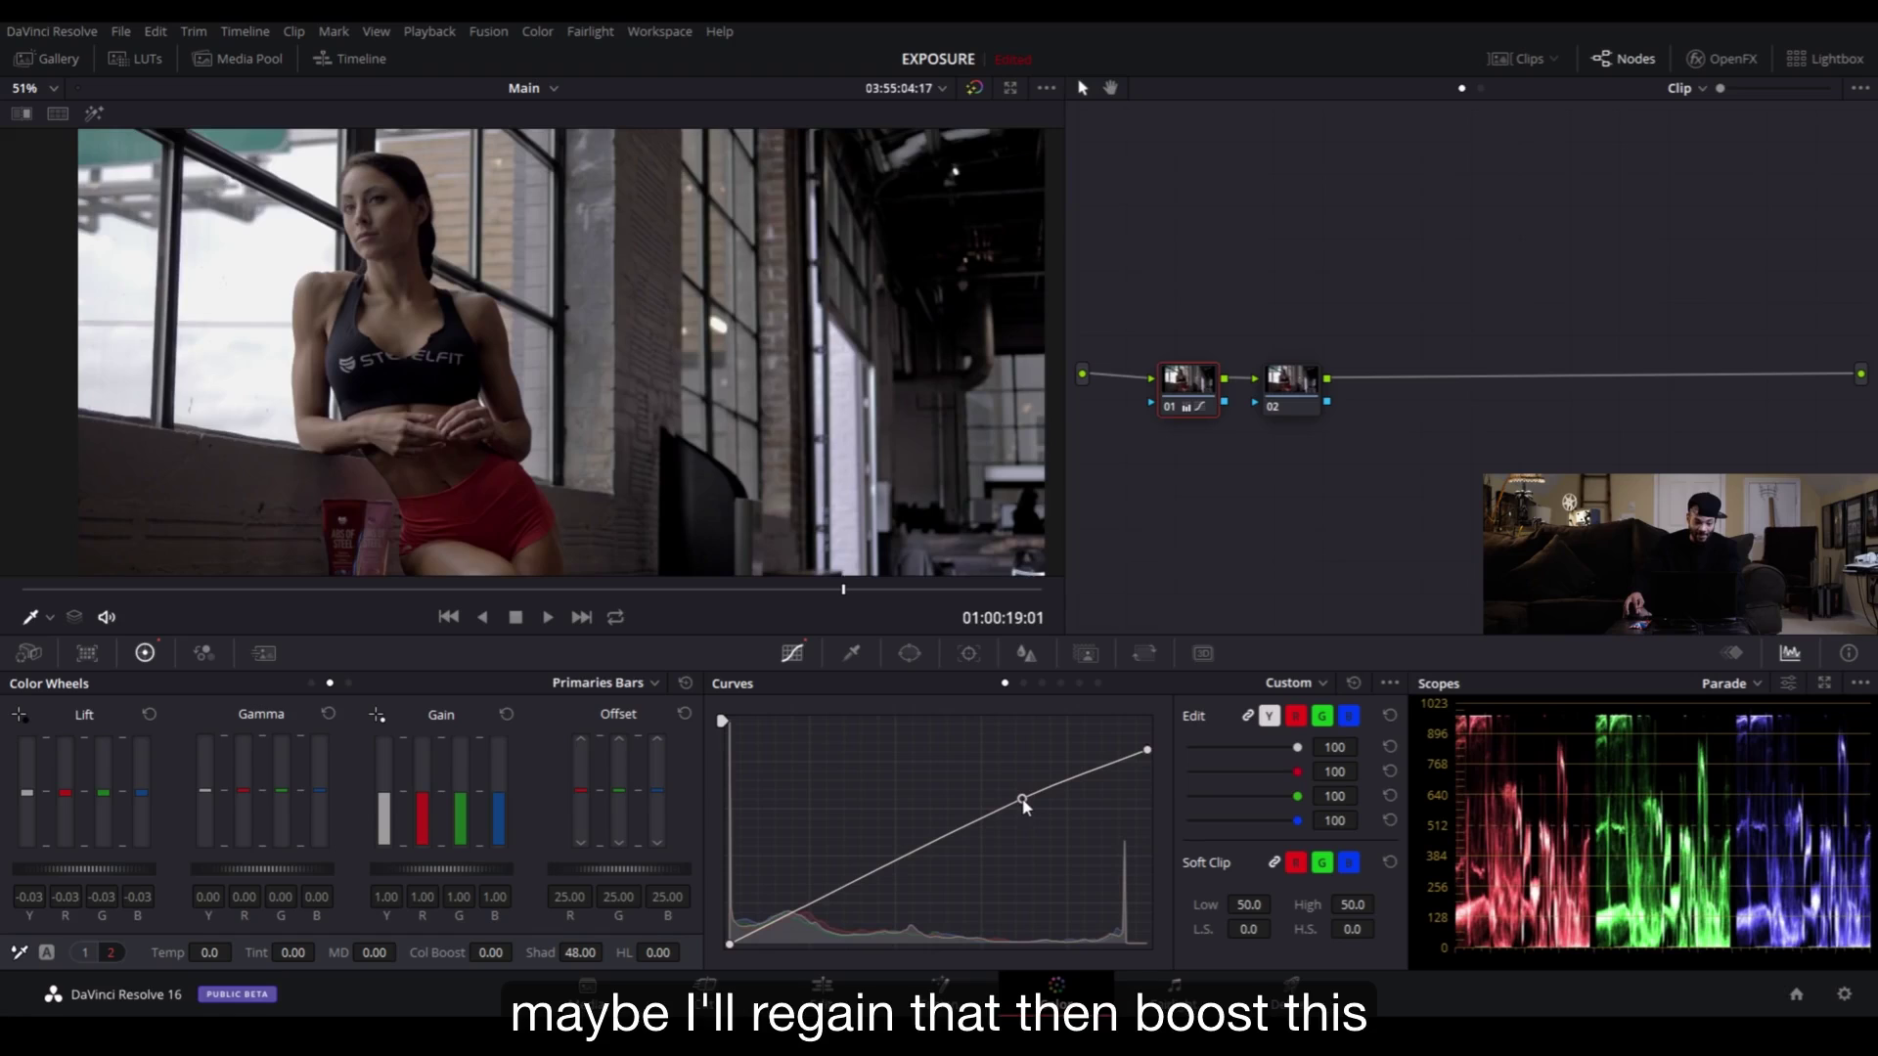
pyautogui.scroll(-3, 980, 337)
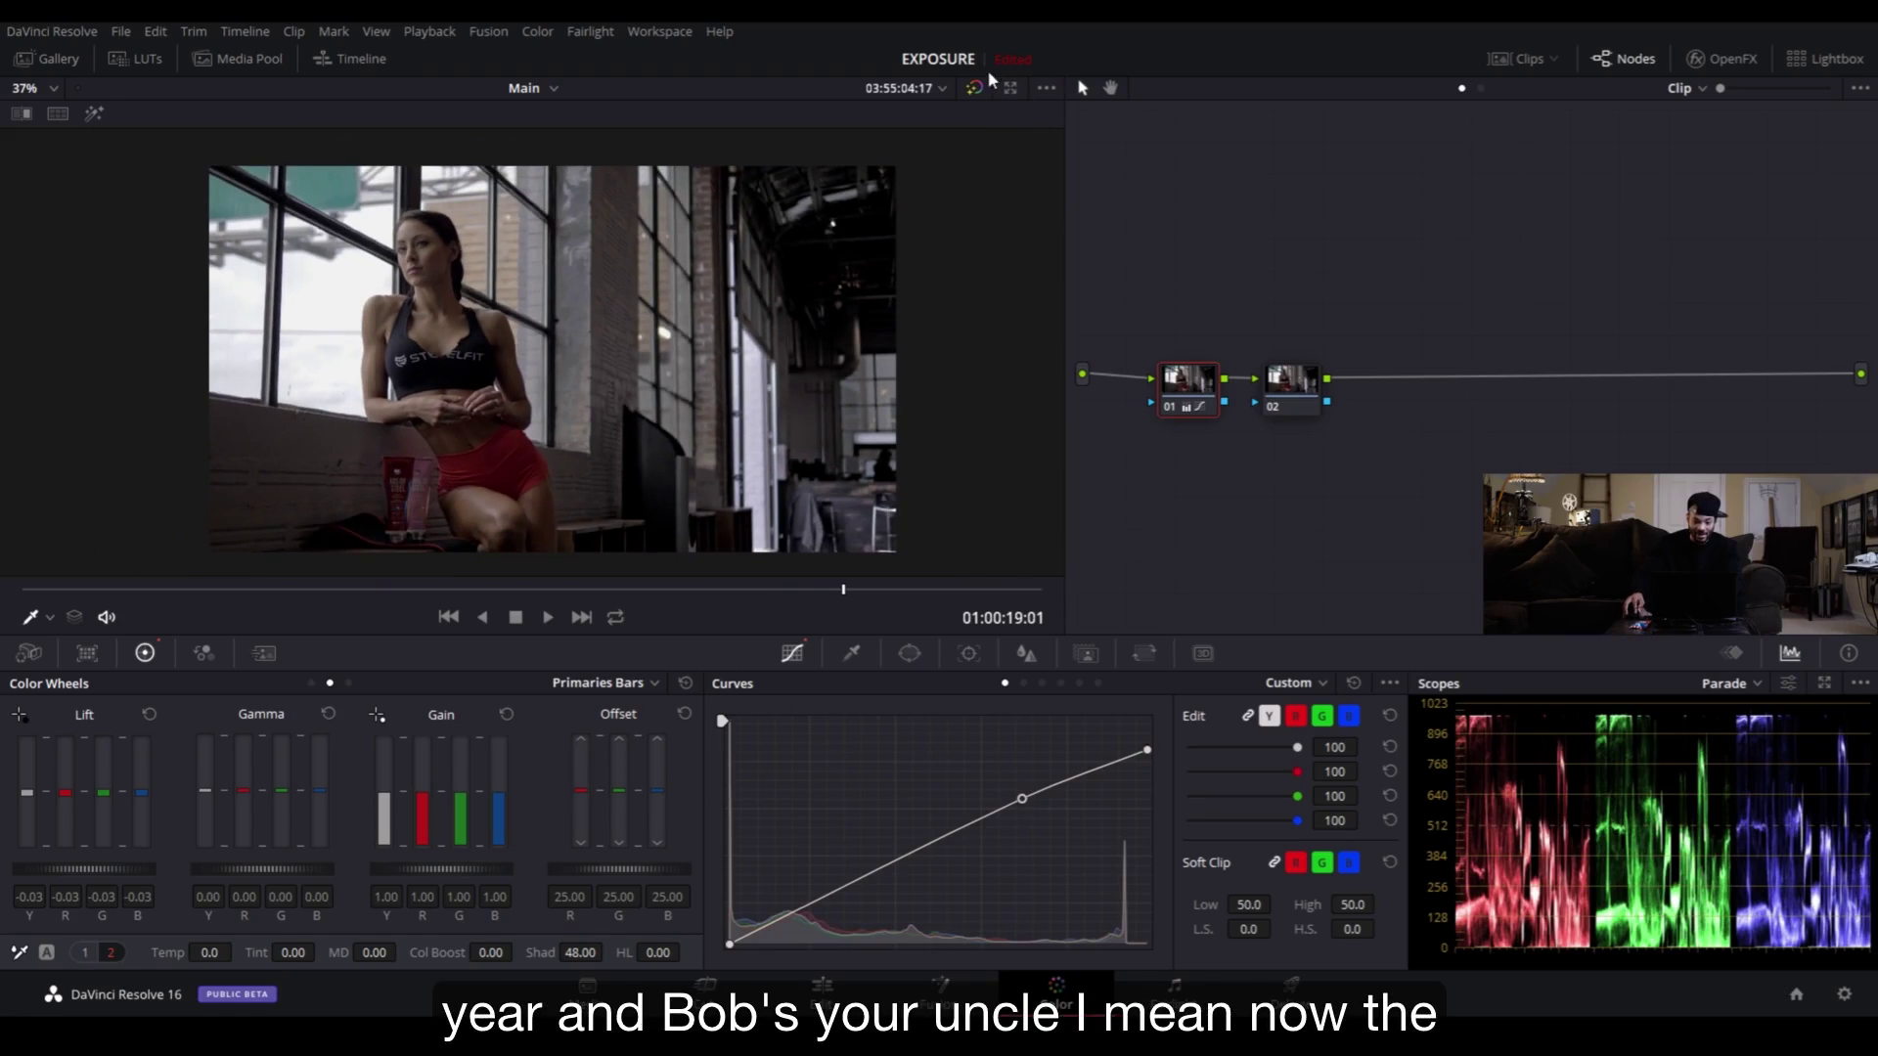
# - Compare the original and graded window shot by repeatedly bypassing and restoring all grades
pyautogui.click(977, 88)
pyautogui.click(977, 89)
pyautogui.click(975, 88)
pyautogui.click(975, 88)
pyautogui.click(975, 88)
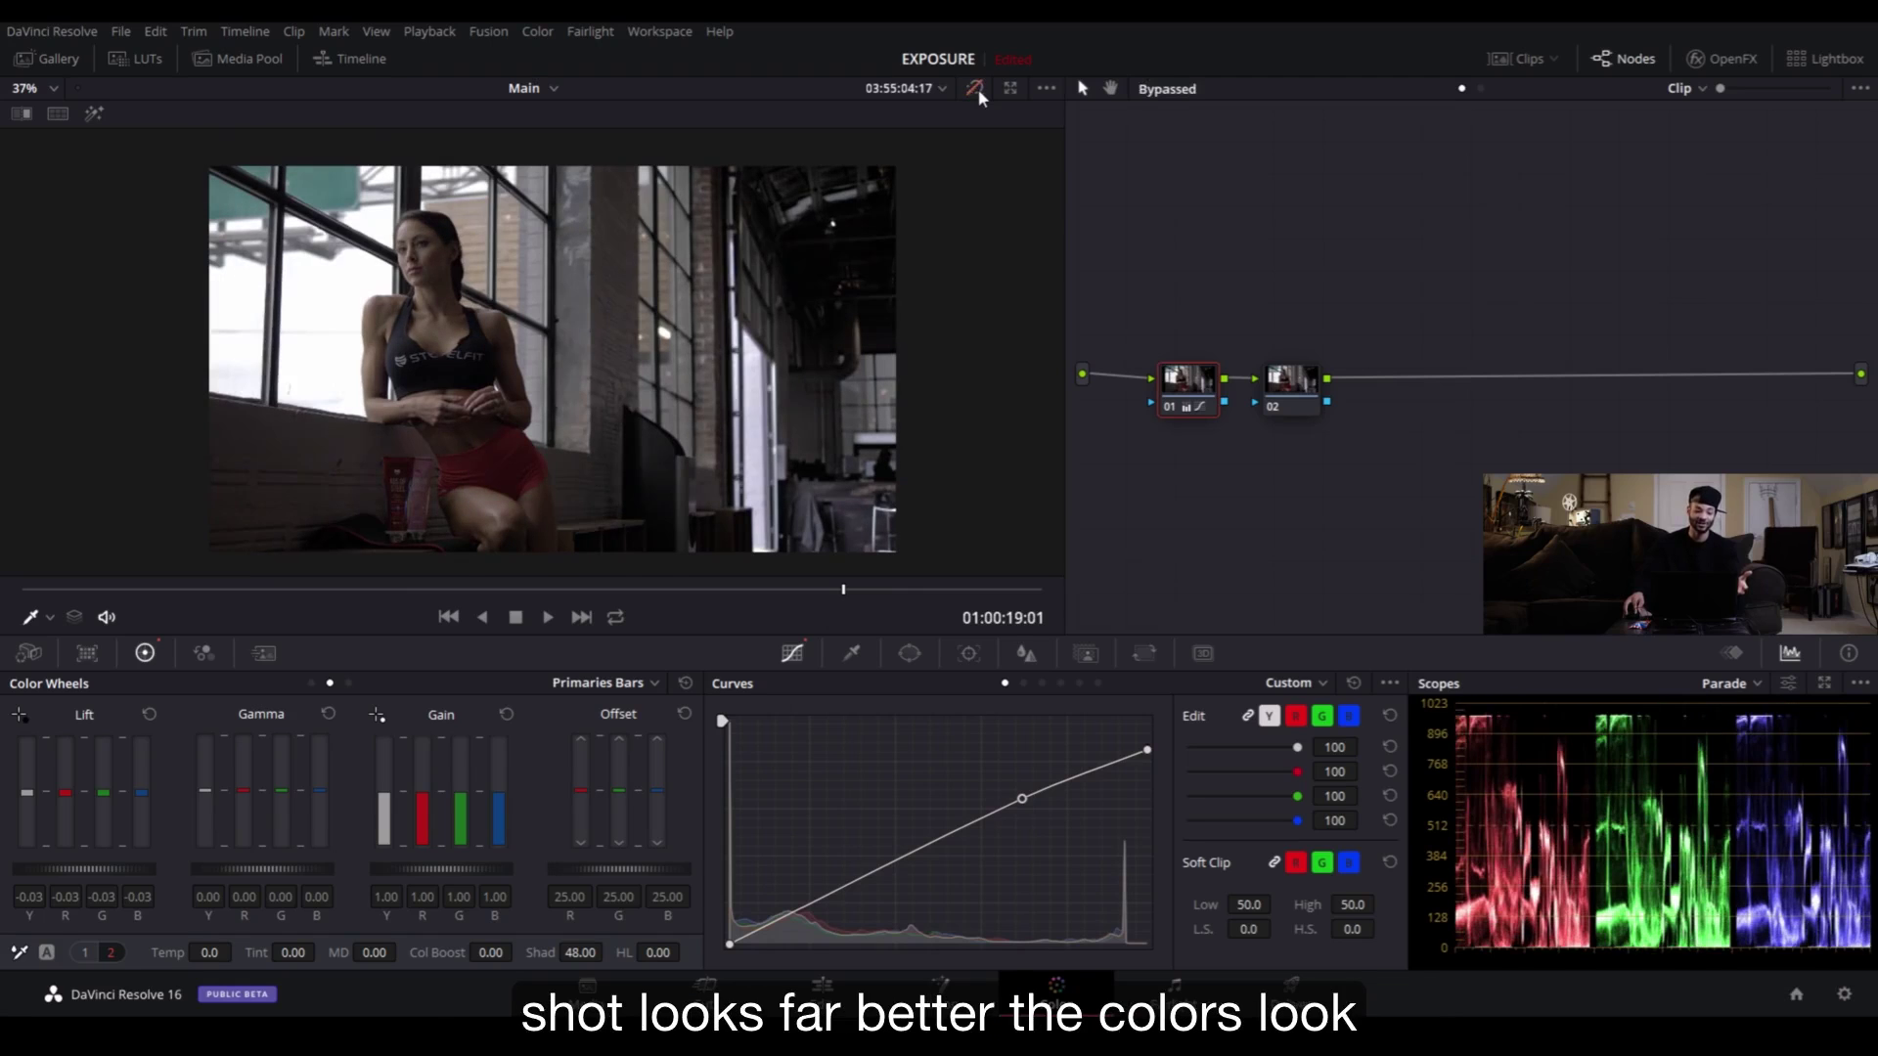
pyautogui.click(975, 88)
pyautogui.click(975, 88)
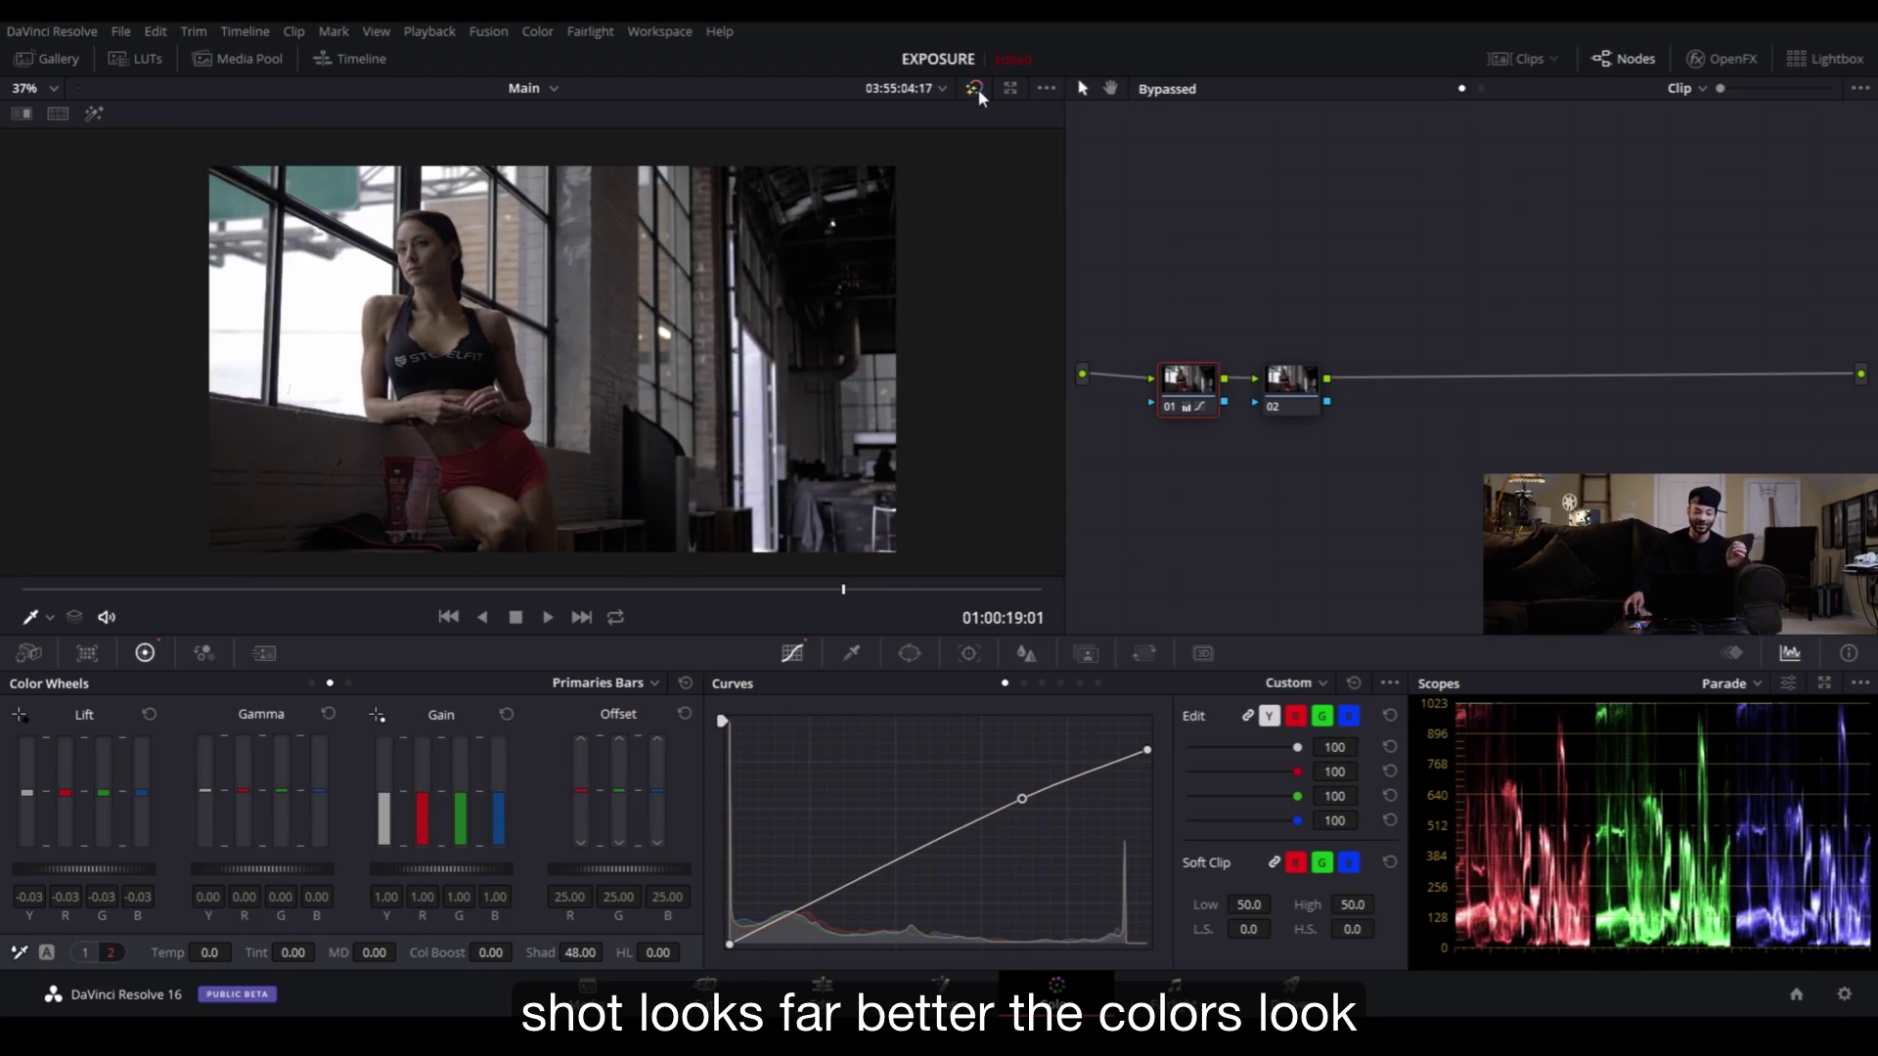
pyautogui.click(975, 88)
pyautogui.click(975, 88)
pyautogui.click(975, 88)
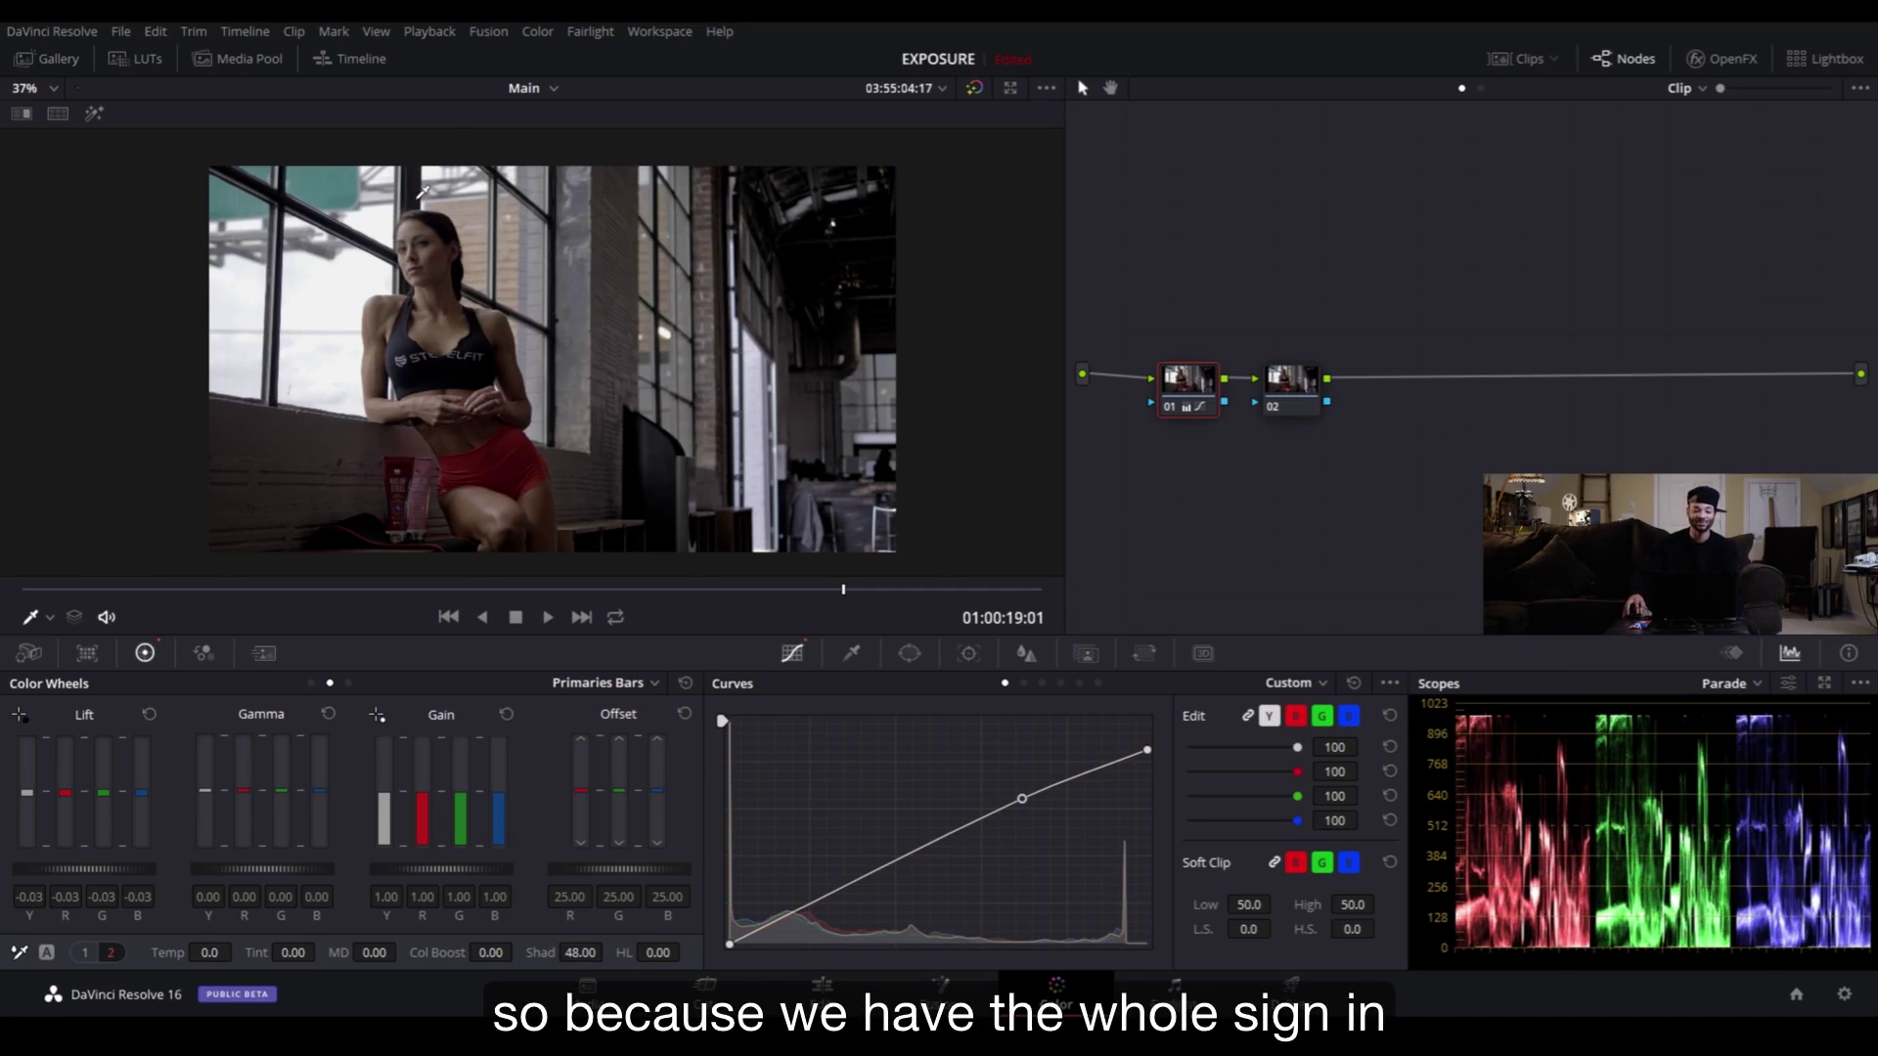
# - Examine the bright window and the green sign in the graded shot at several magnifications
pyautogui.scroll(-1, 338, 284)
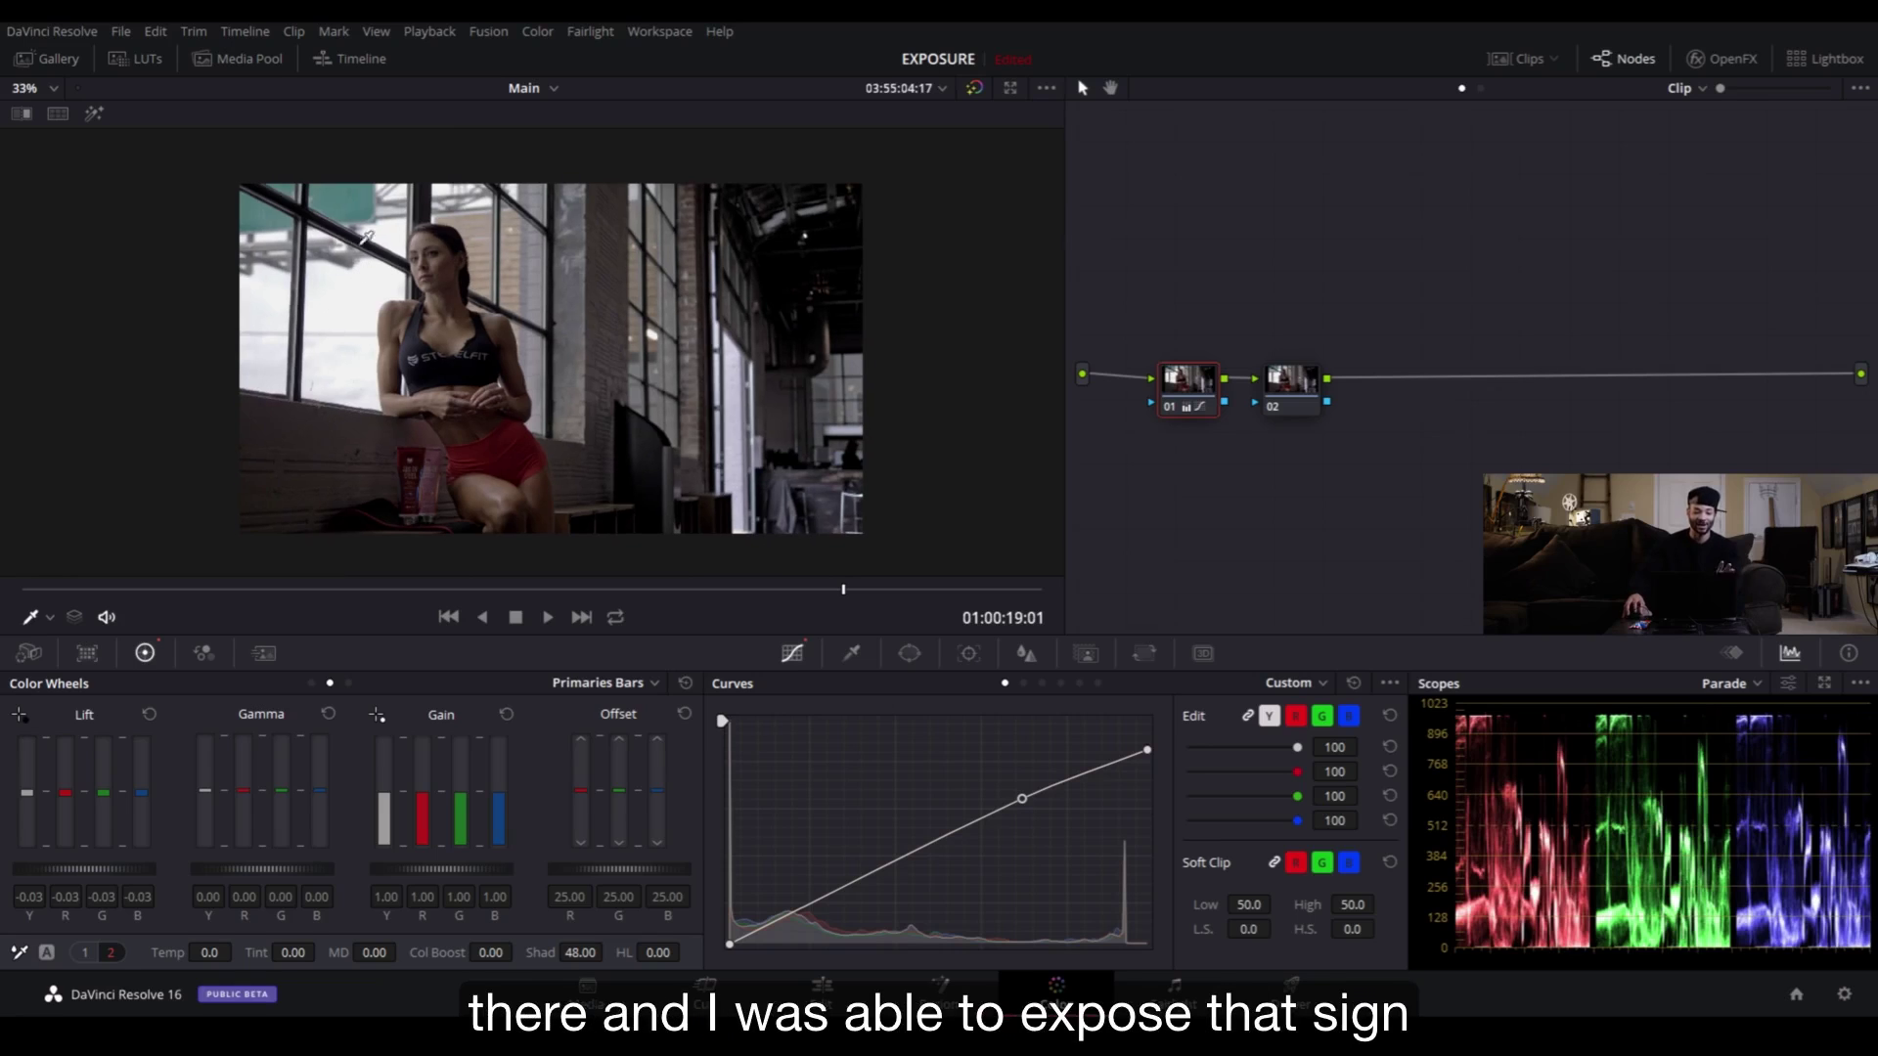
pyautogui.scroll(2, 360, 254)
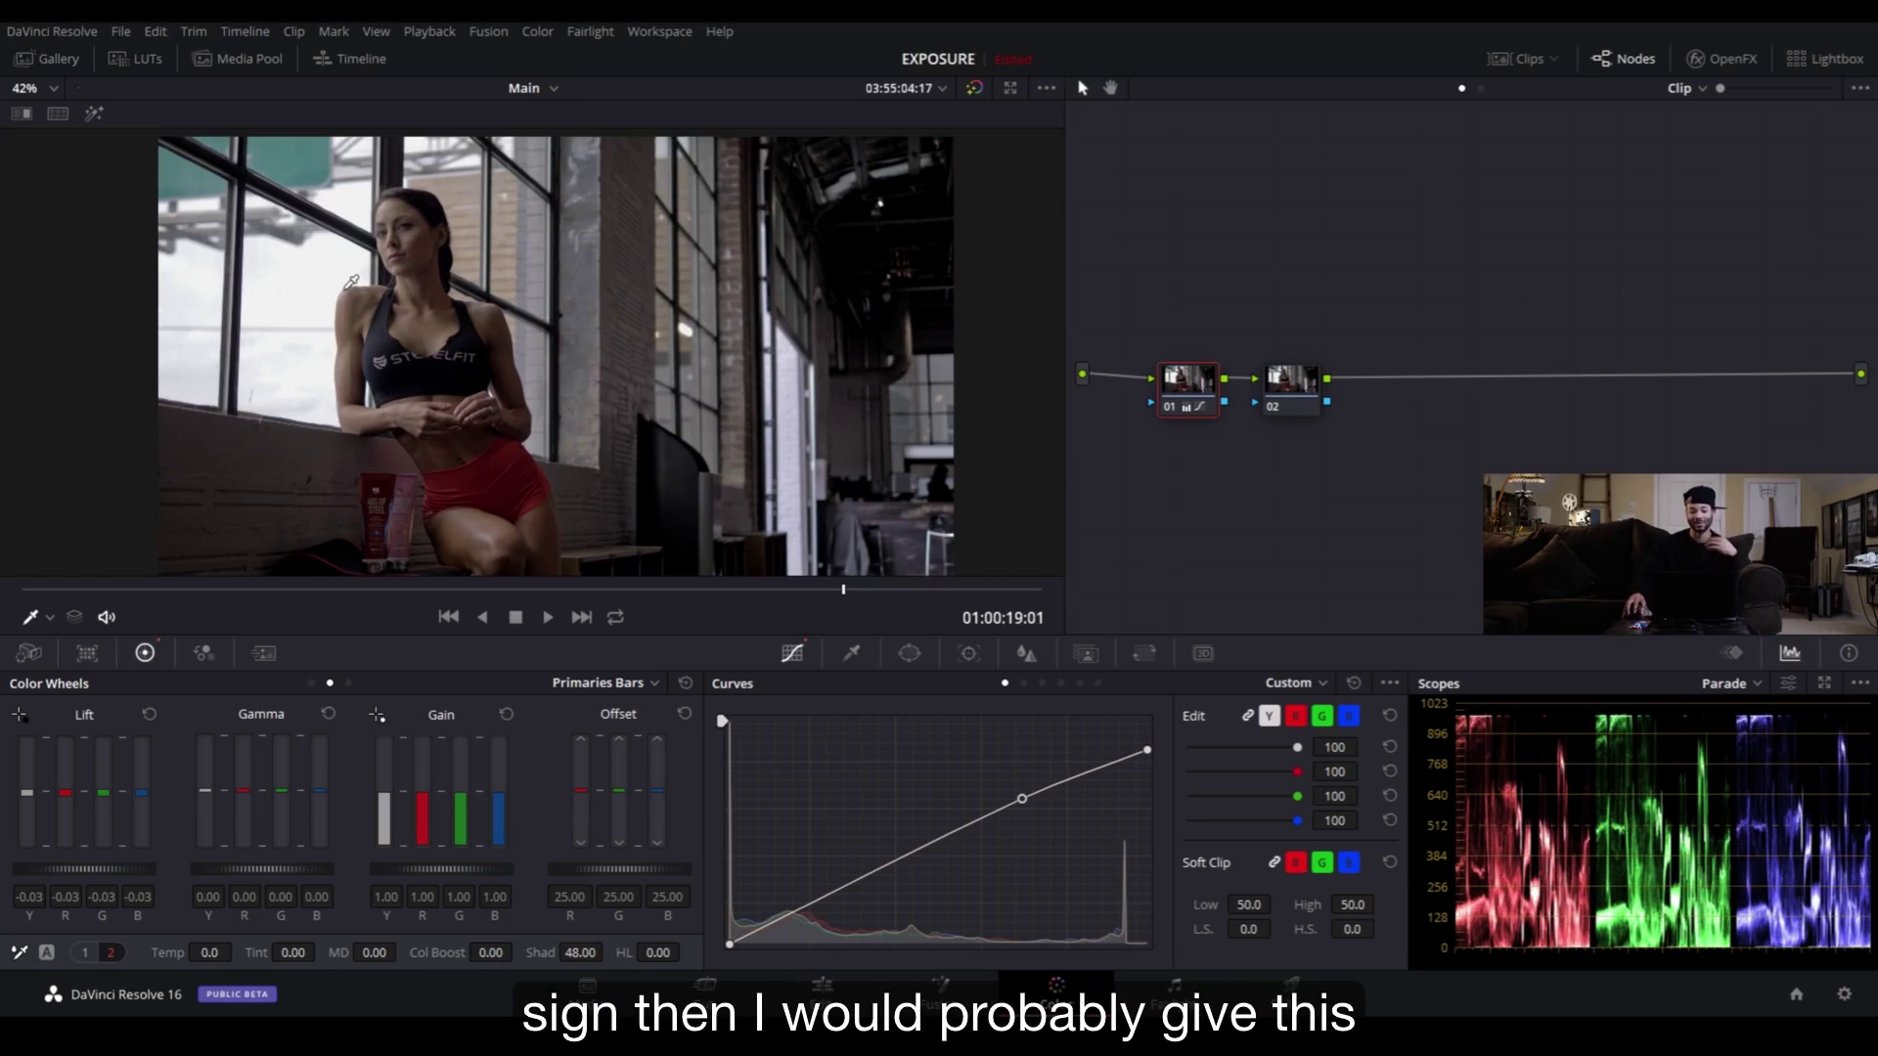
pyautogui.scroll(-1, 353, 283)
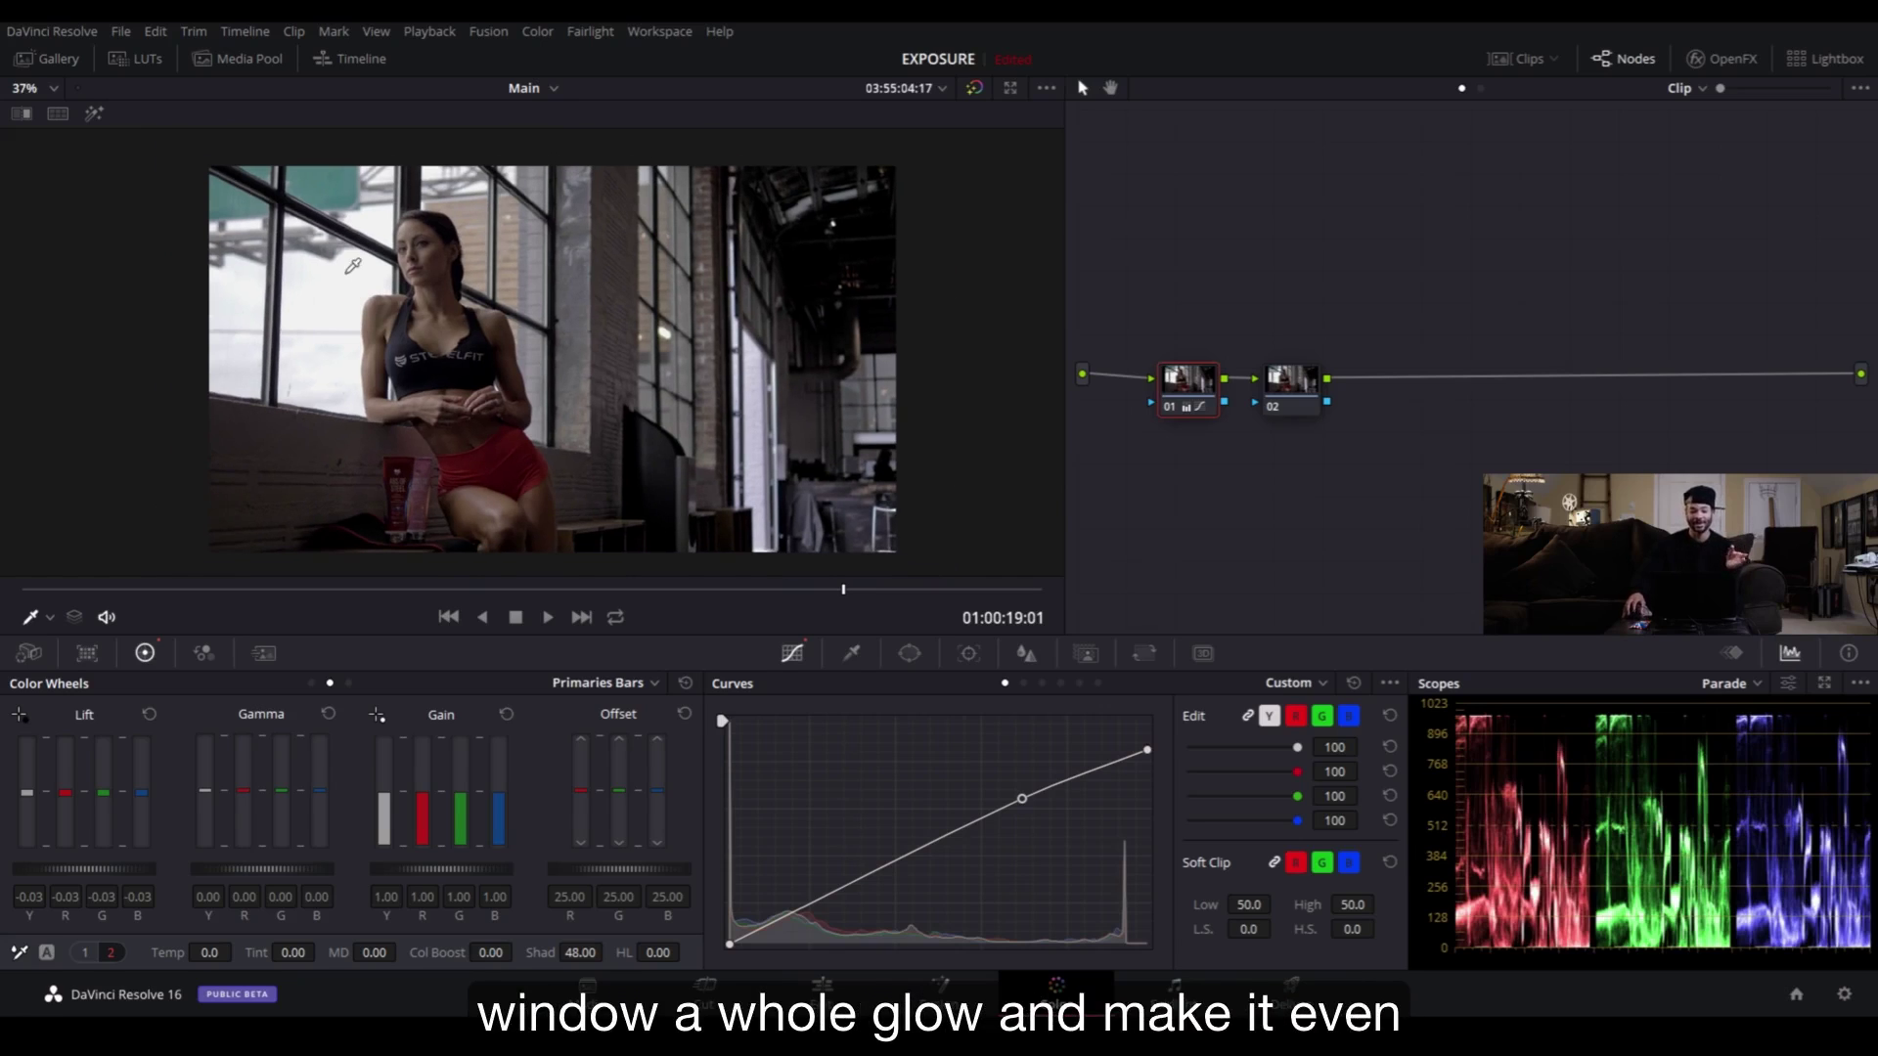
pyautogui.scroll(-1, 366, 330)
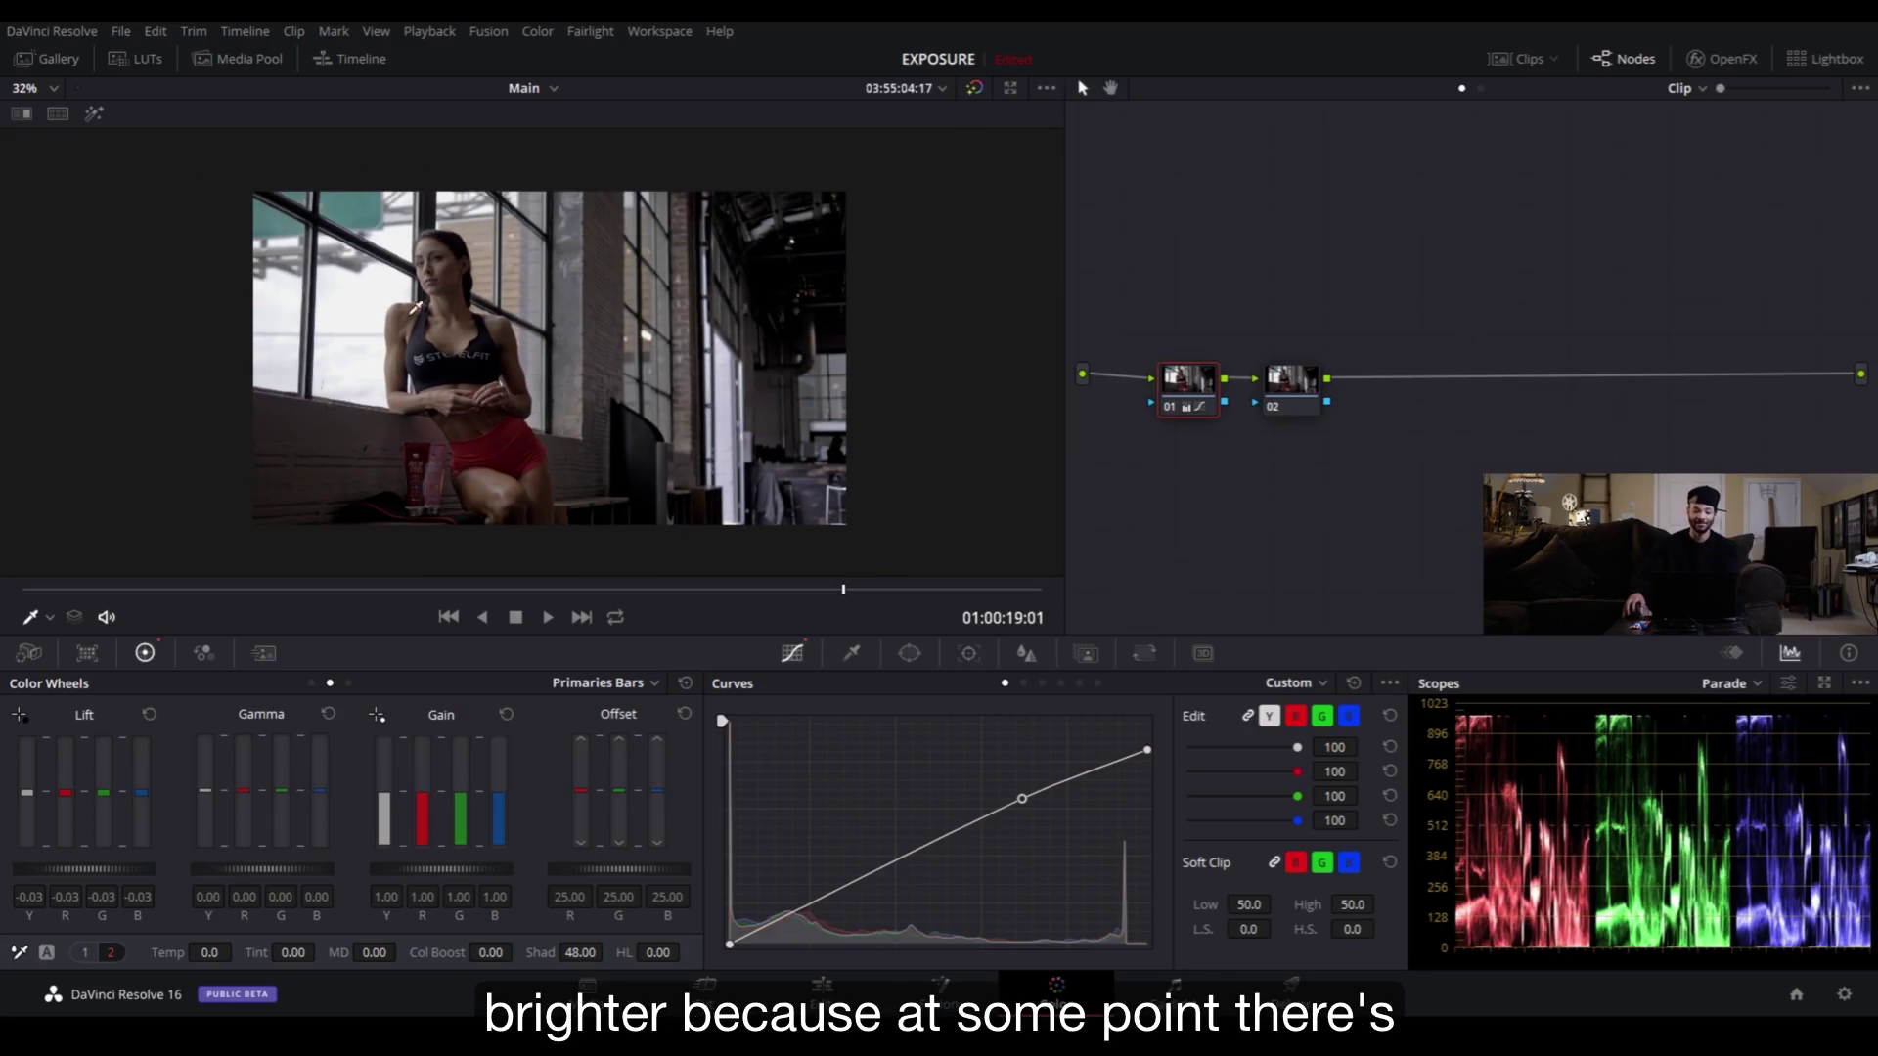
pyautogui.scroll(2, 416, 308)
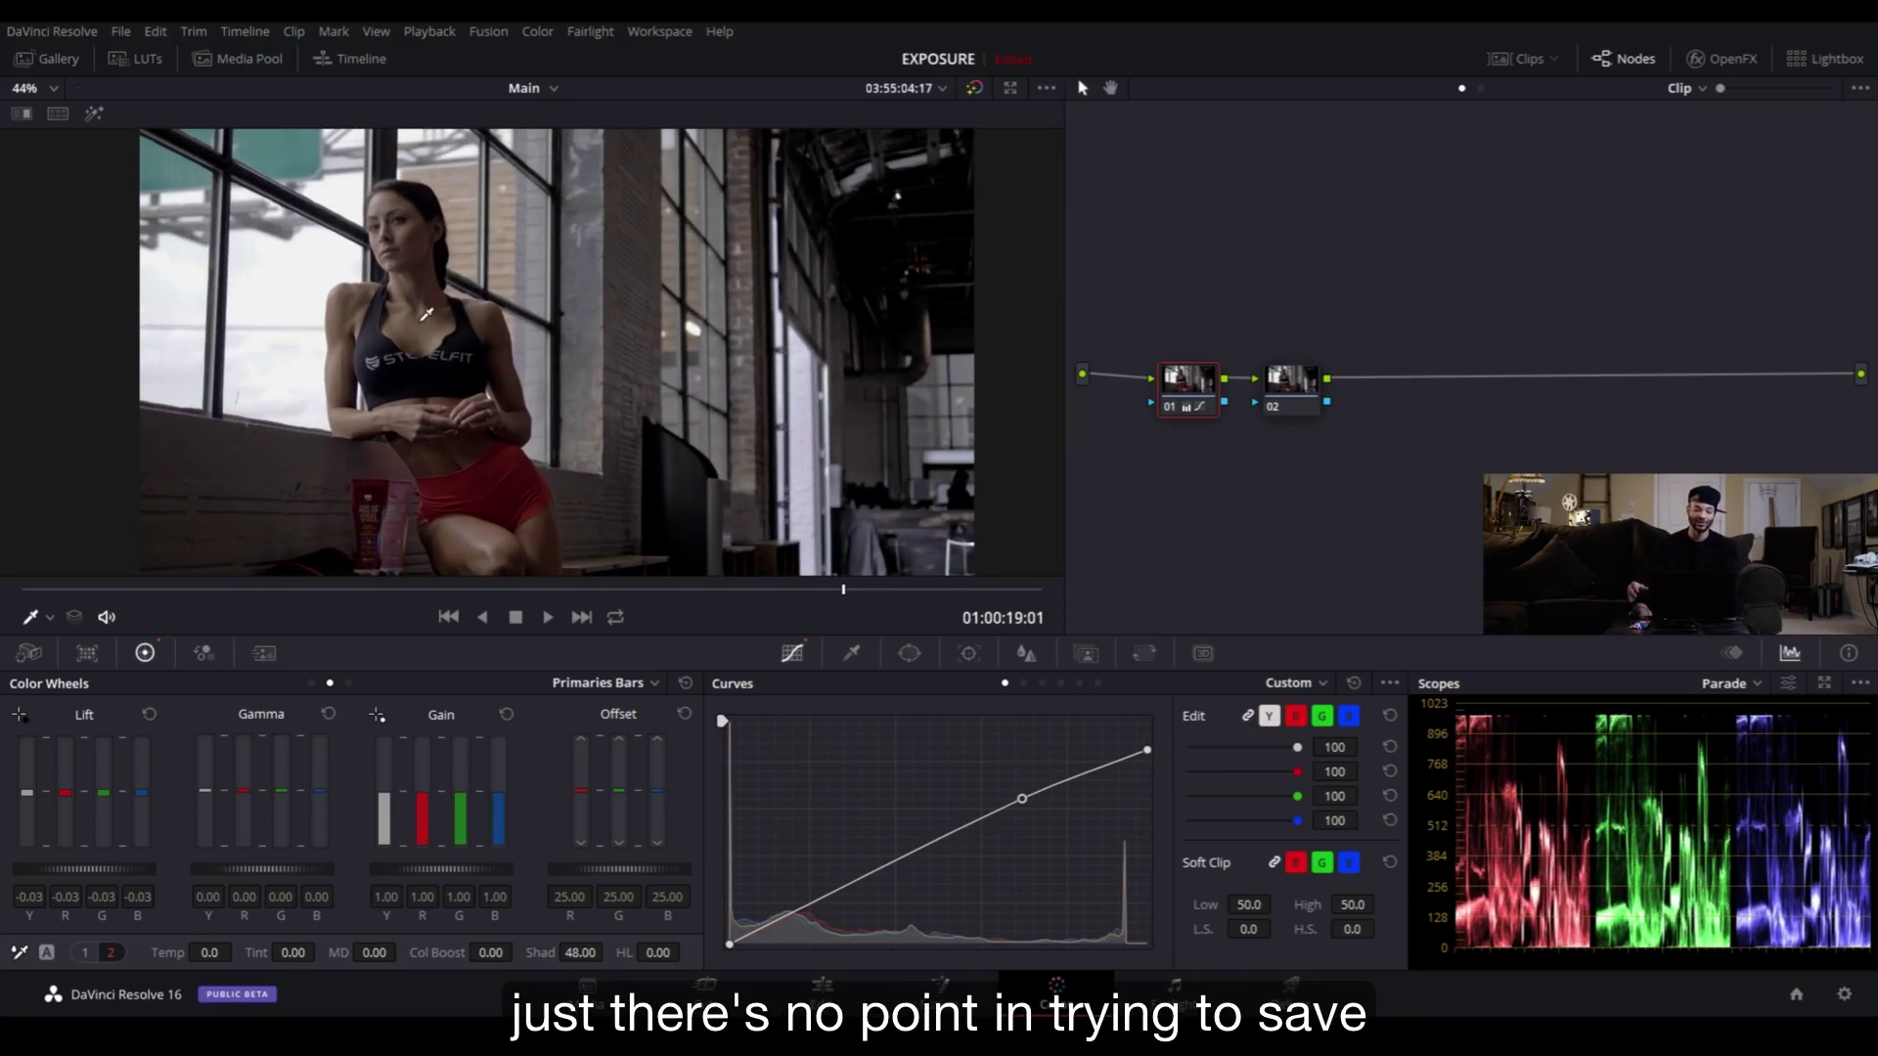
# - Add another control point in the highlights of node 01's custom curve and shift the upper-midtone point slightly toward the shadows
pyautogui.scroll(-1, 476, 246)
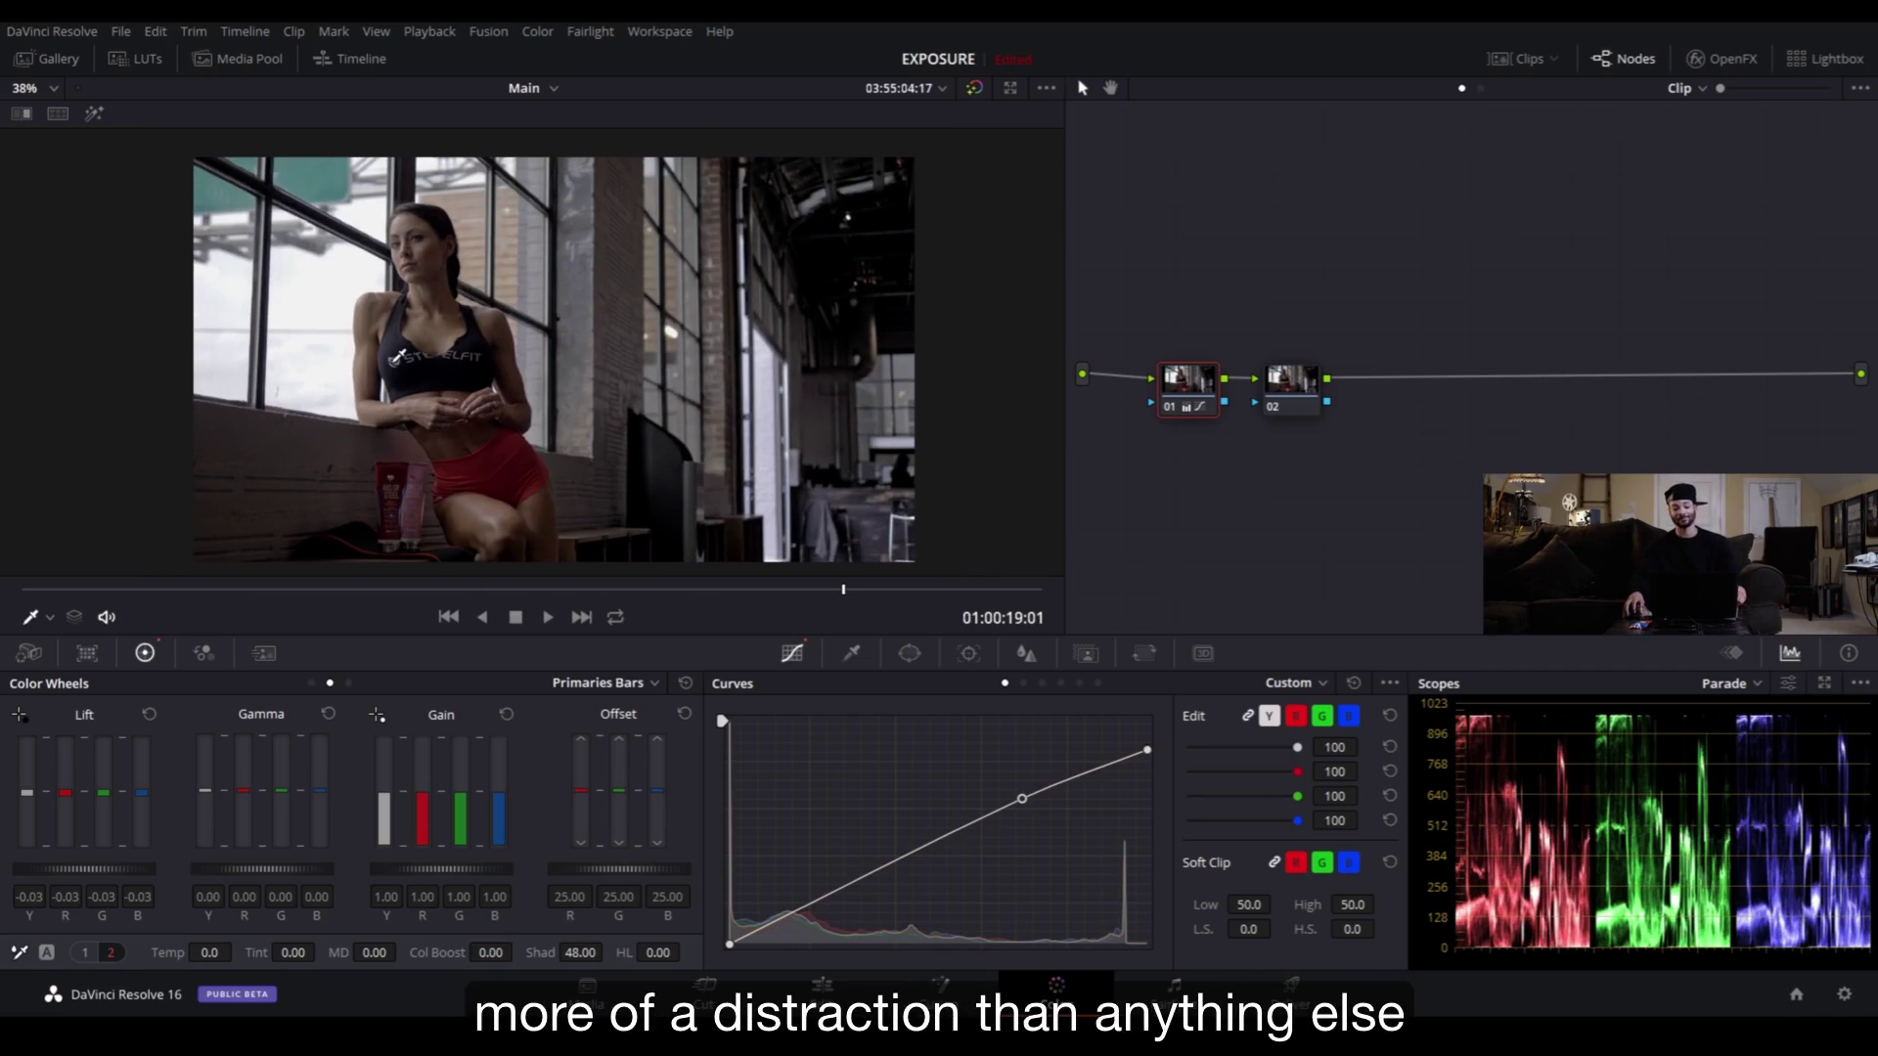
pyautogui.scroll(2, 399, 358)
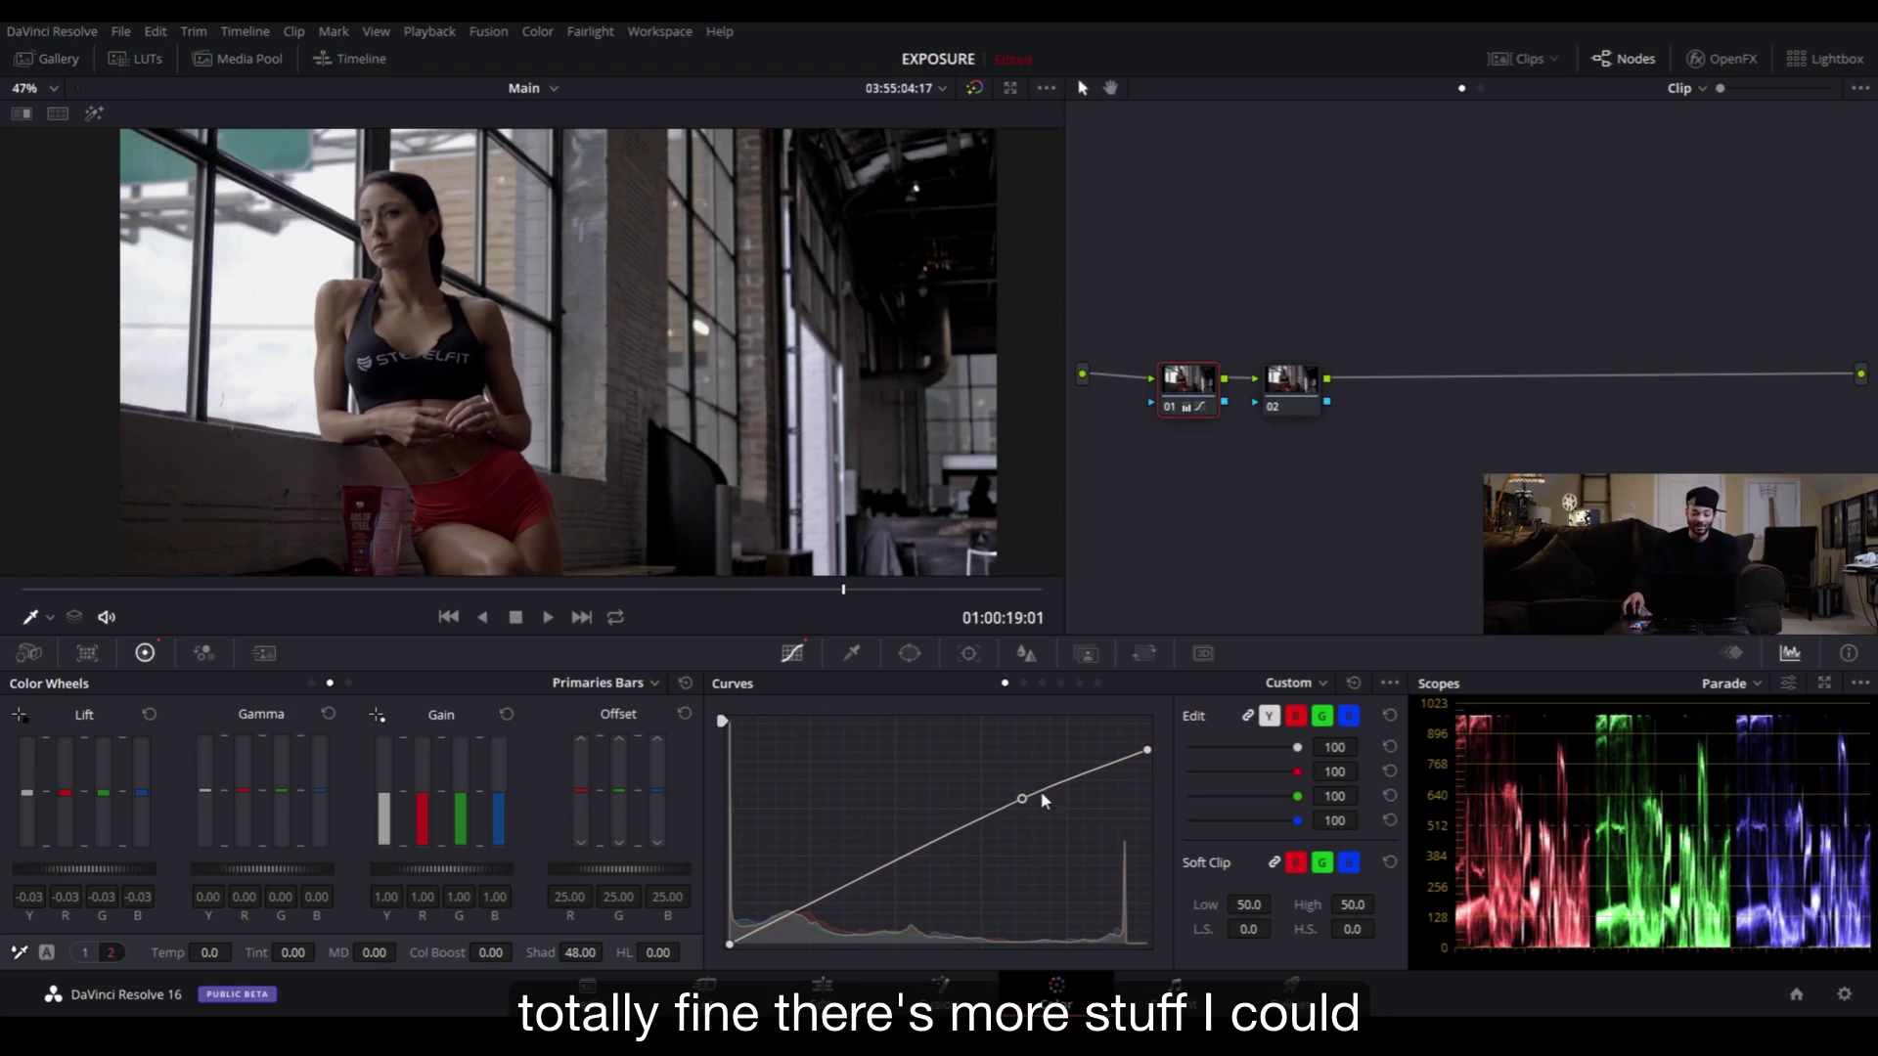
pyautogui.moveTo(1093, 773); pyautogui.dragTo(1014, 801)
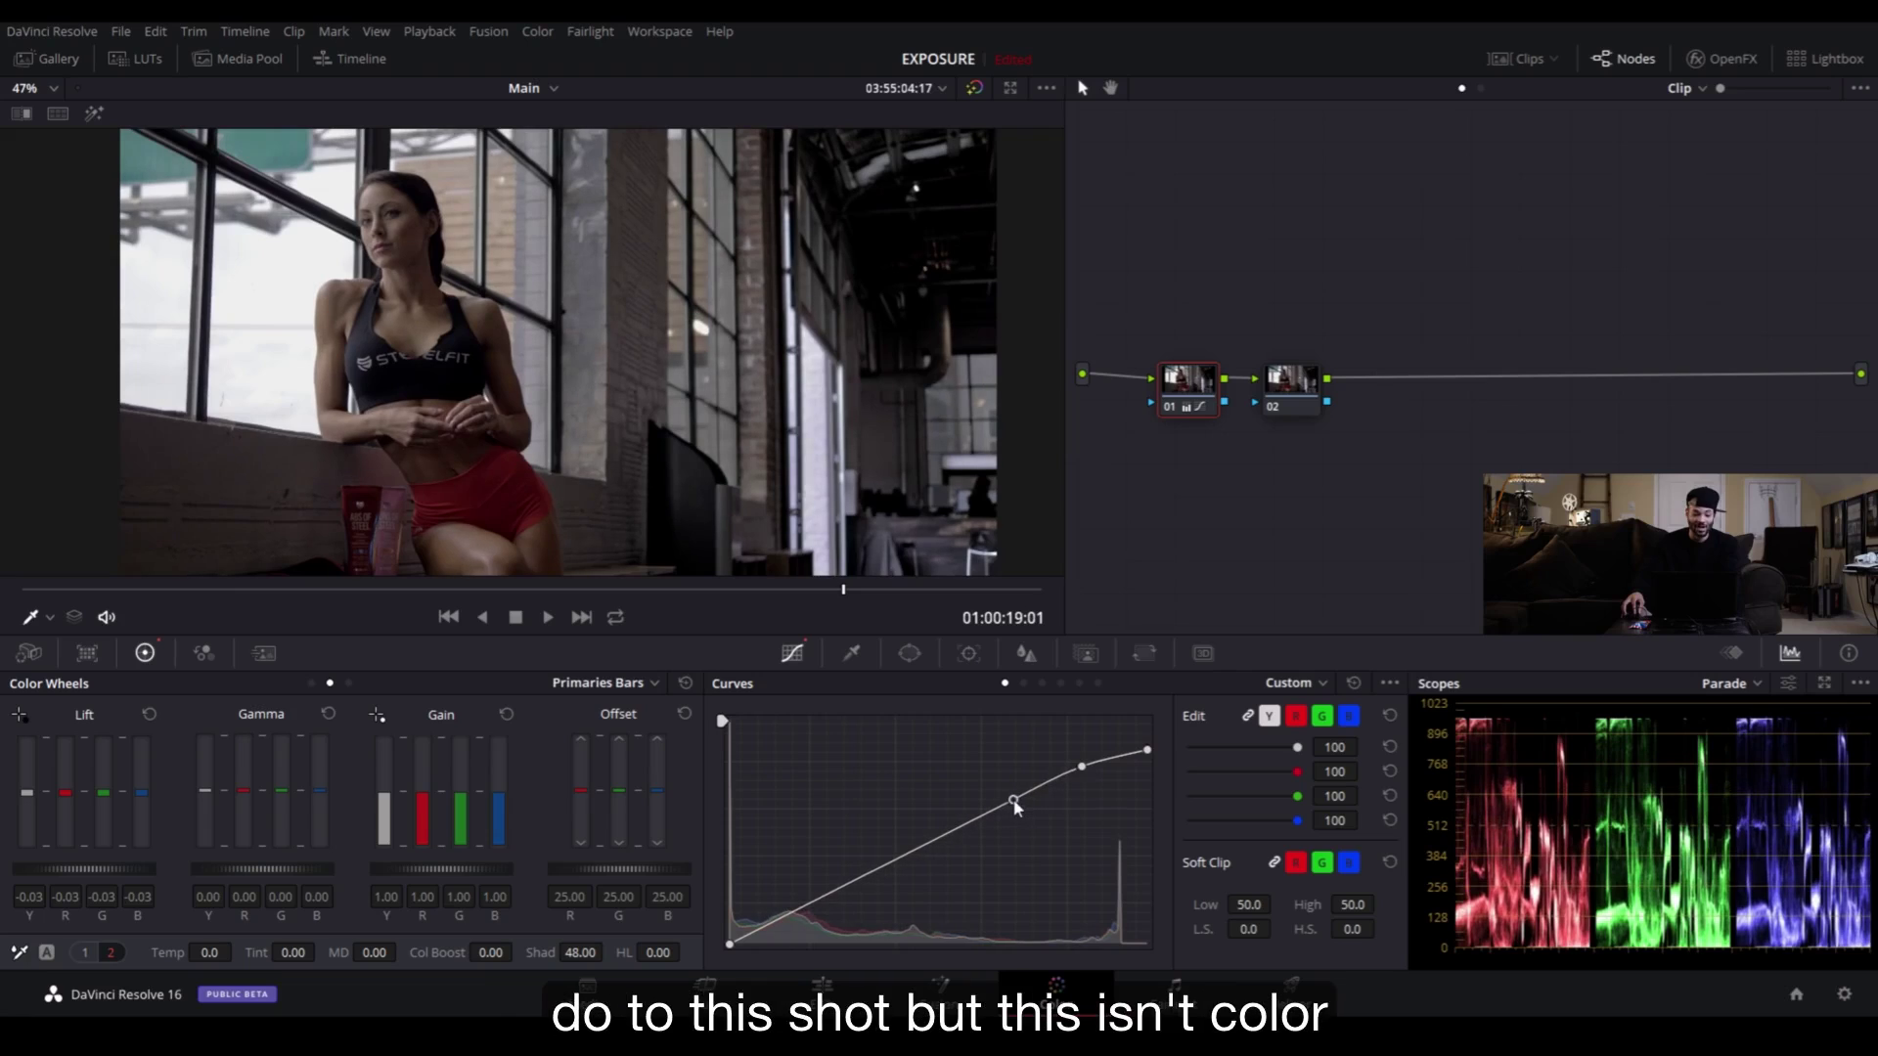
# - Switch to clip 03, the stair stepper shot, hide the clip thumbnails and fit the image in the viewer
pyautogui.click(1522, 57)
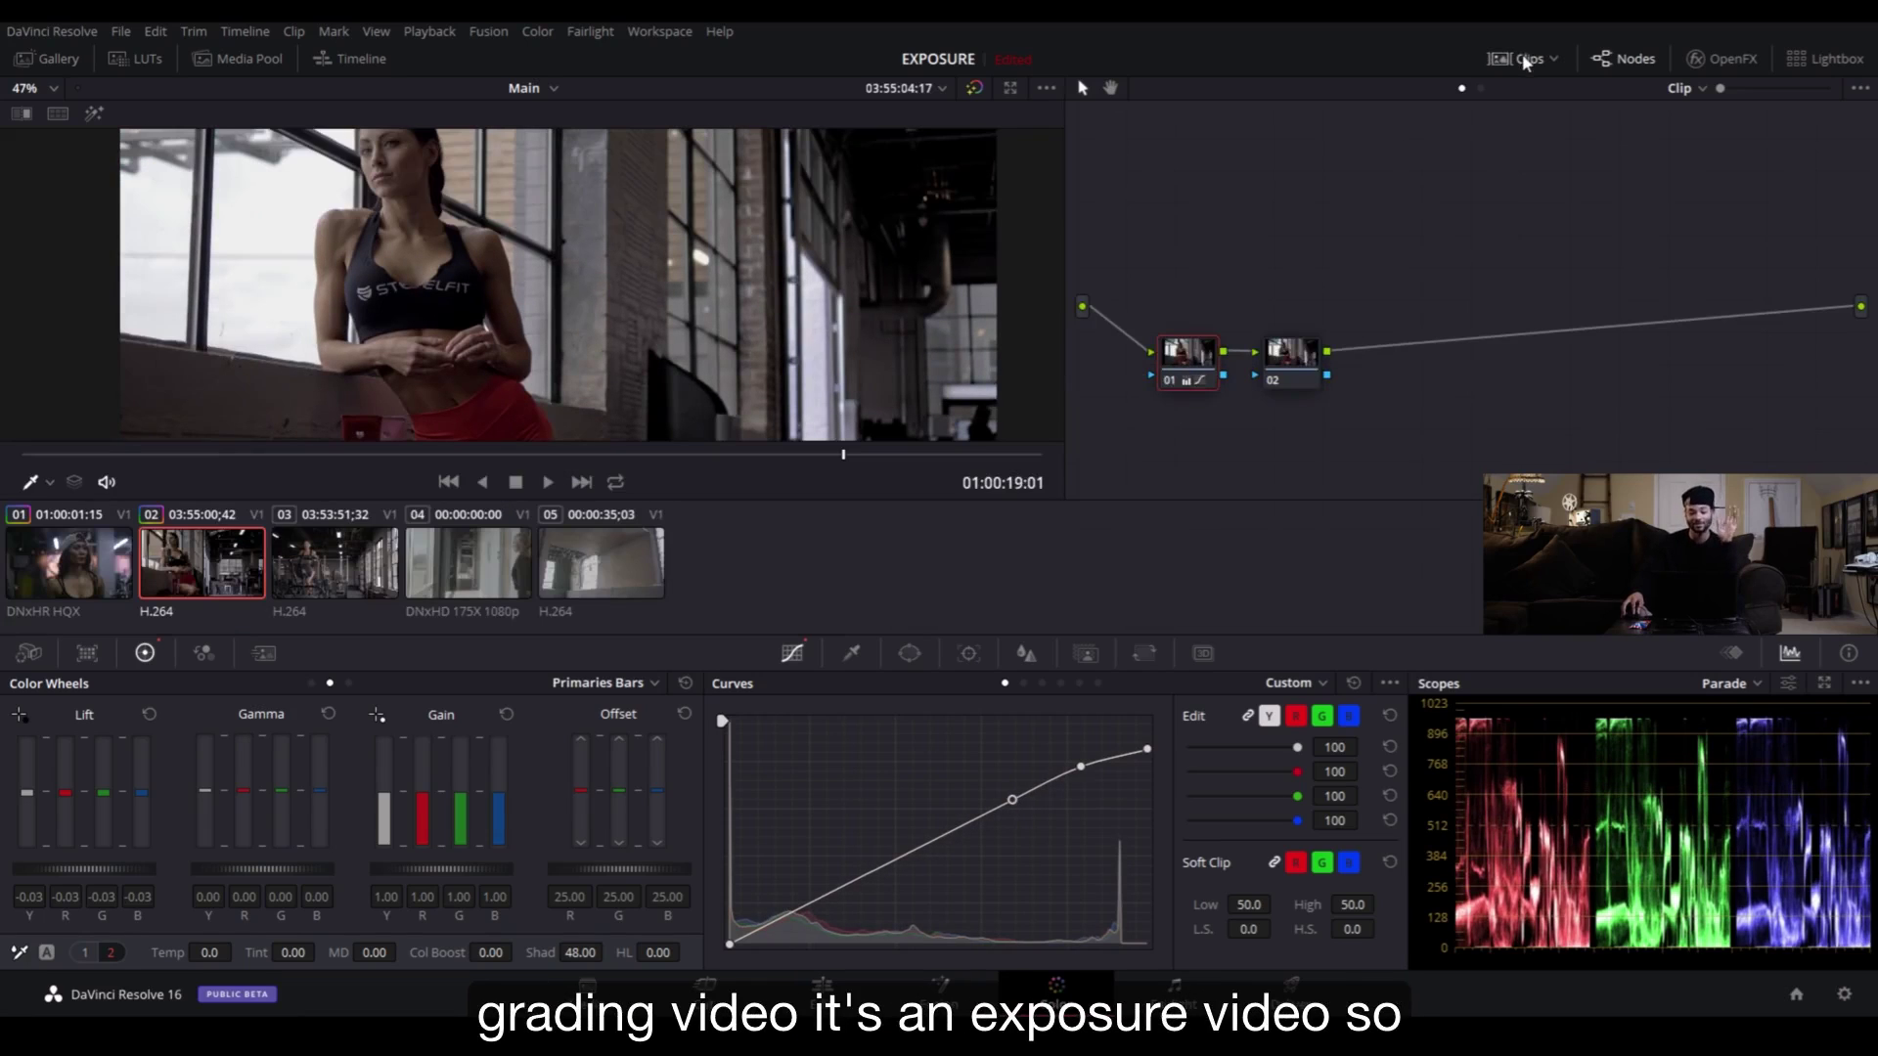
pyautogui.click(337, 567)
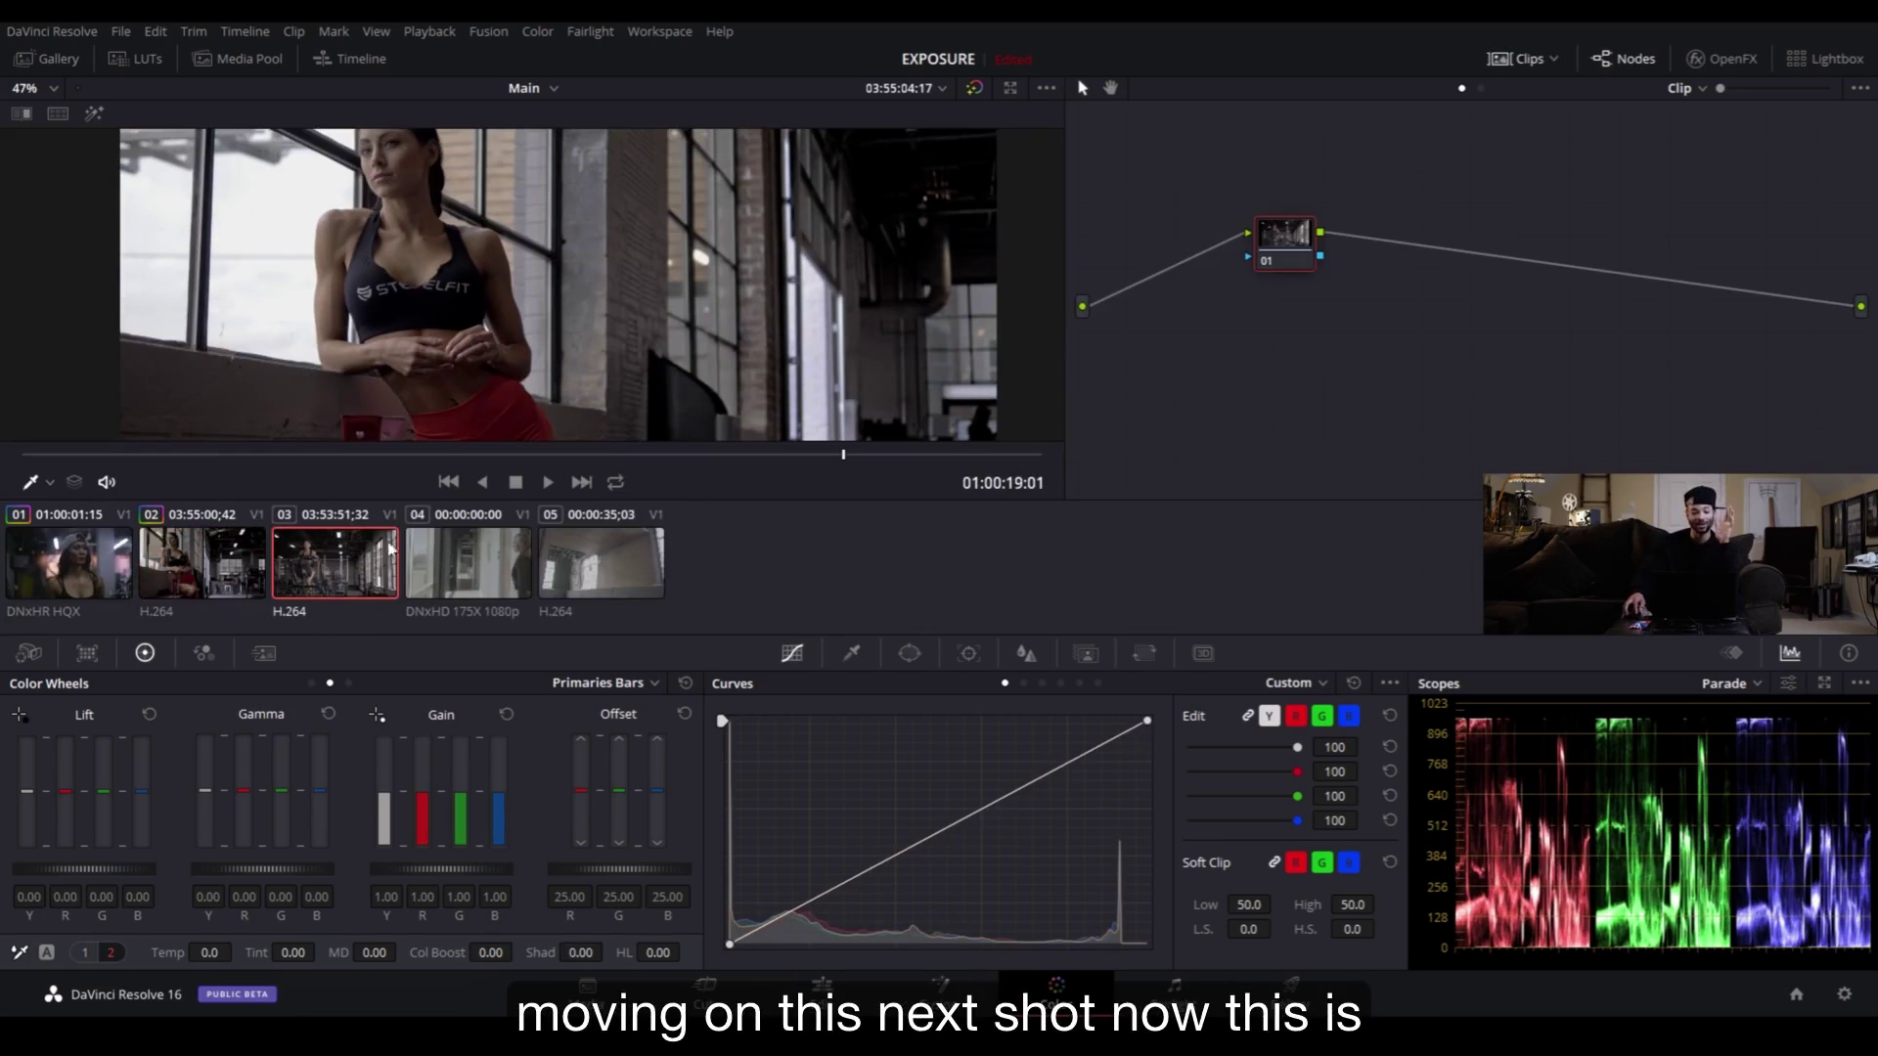
pyautogui.click(1520, 58)
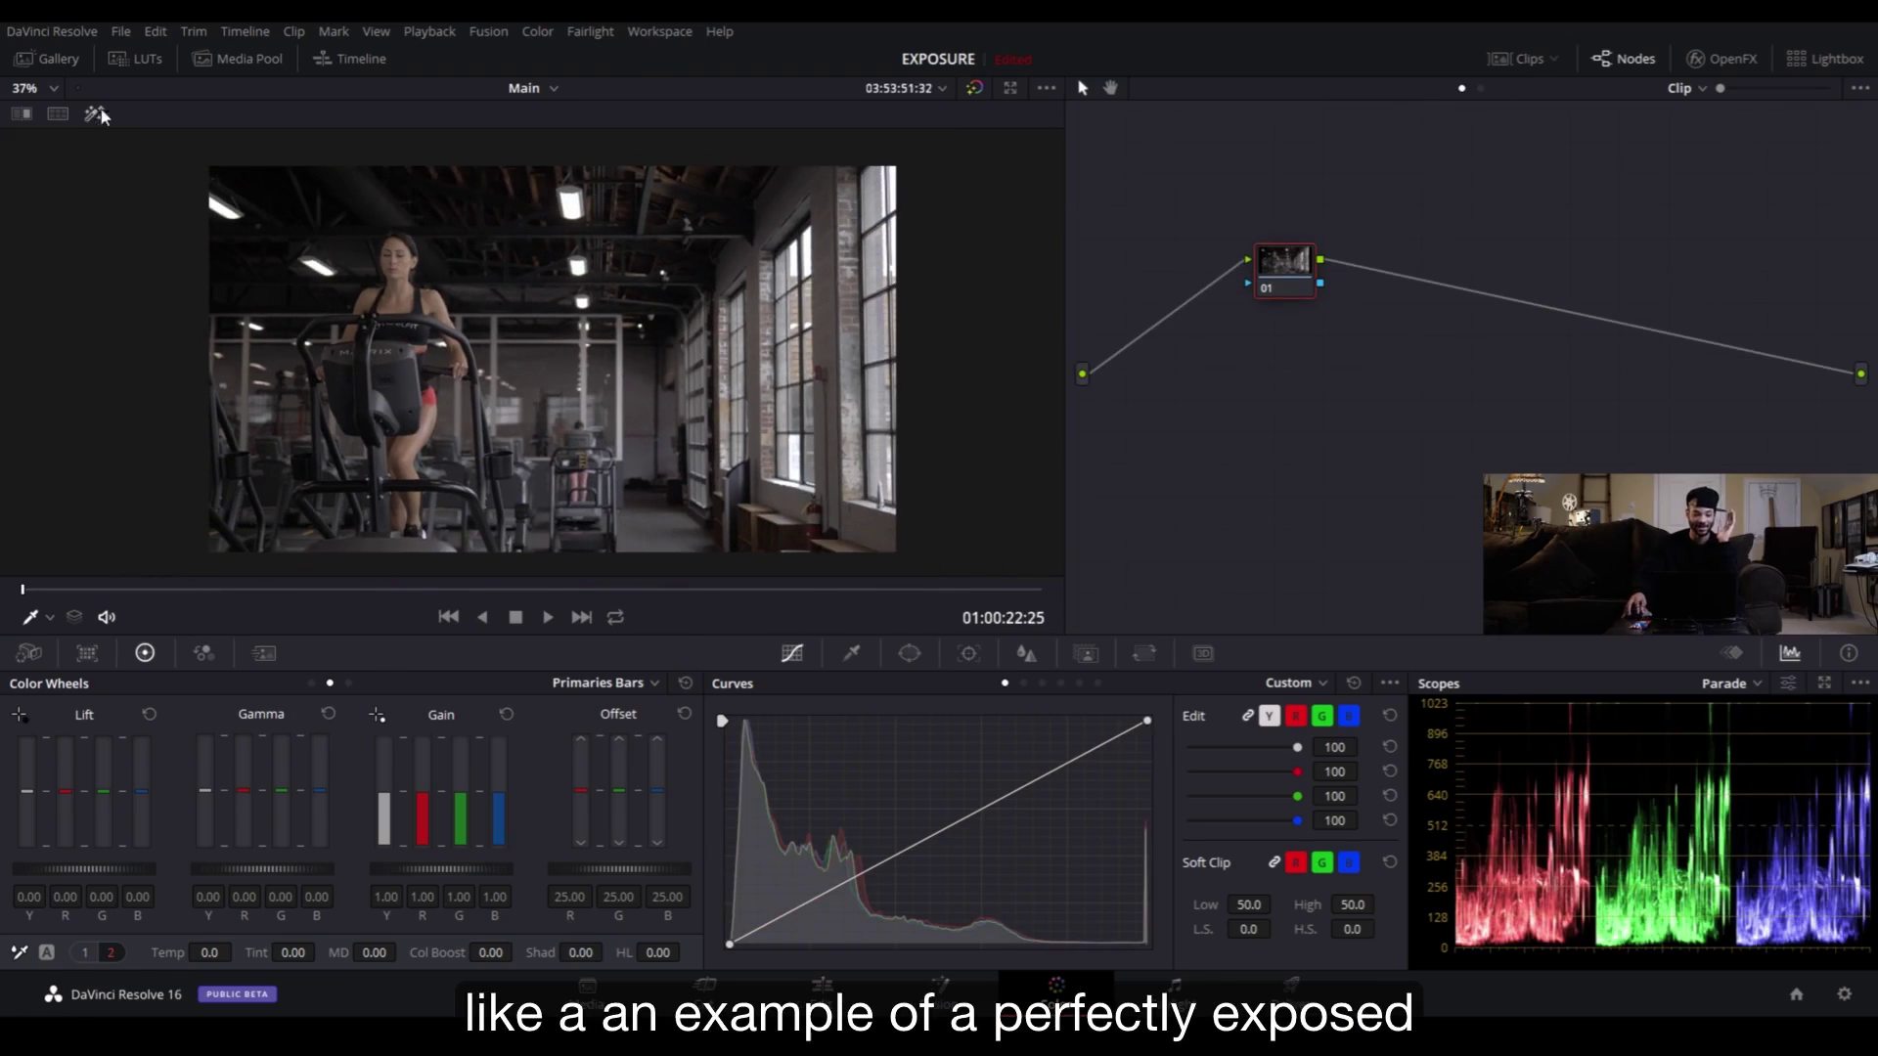
pyautogui.click(54, 87)
pyautogui.click(47, 121)
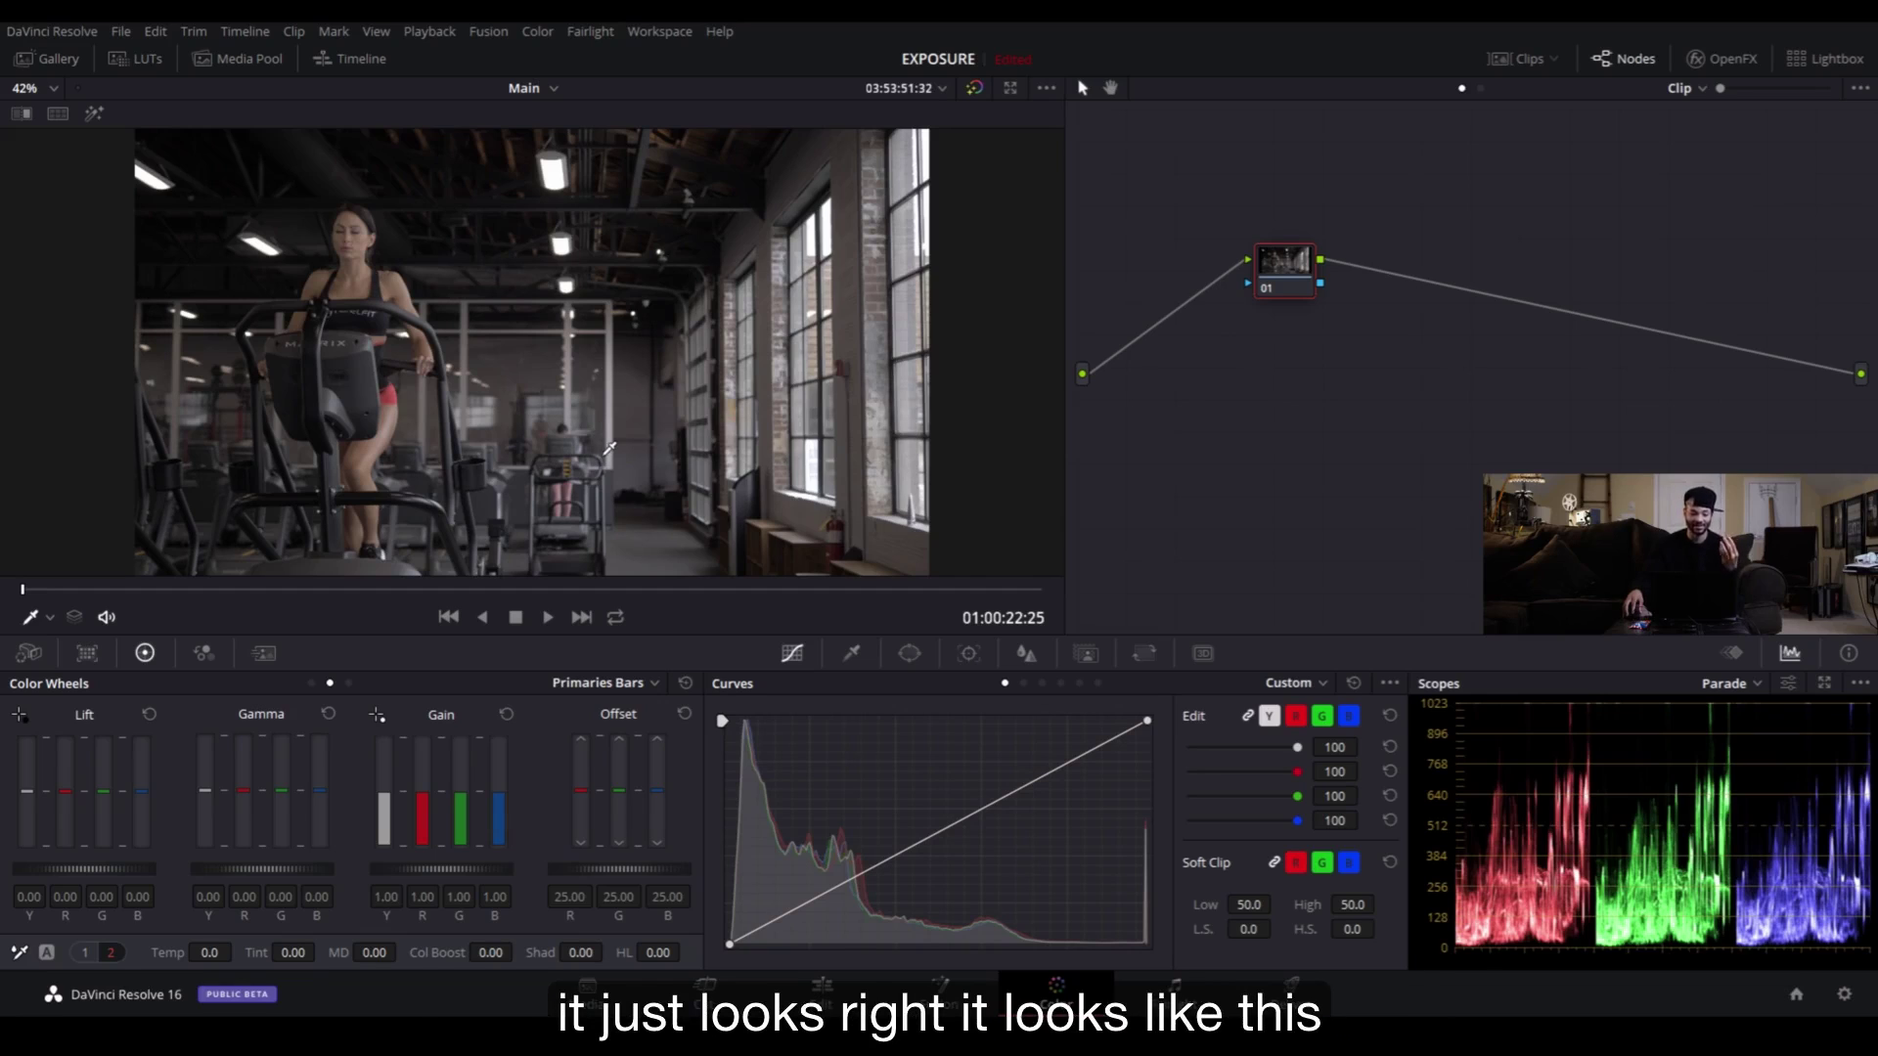
pyautogui.scroll(-1, 609, 448)
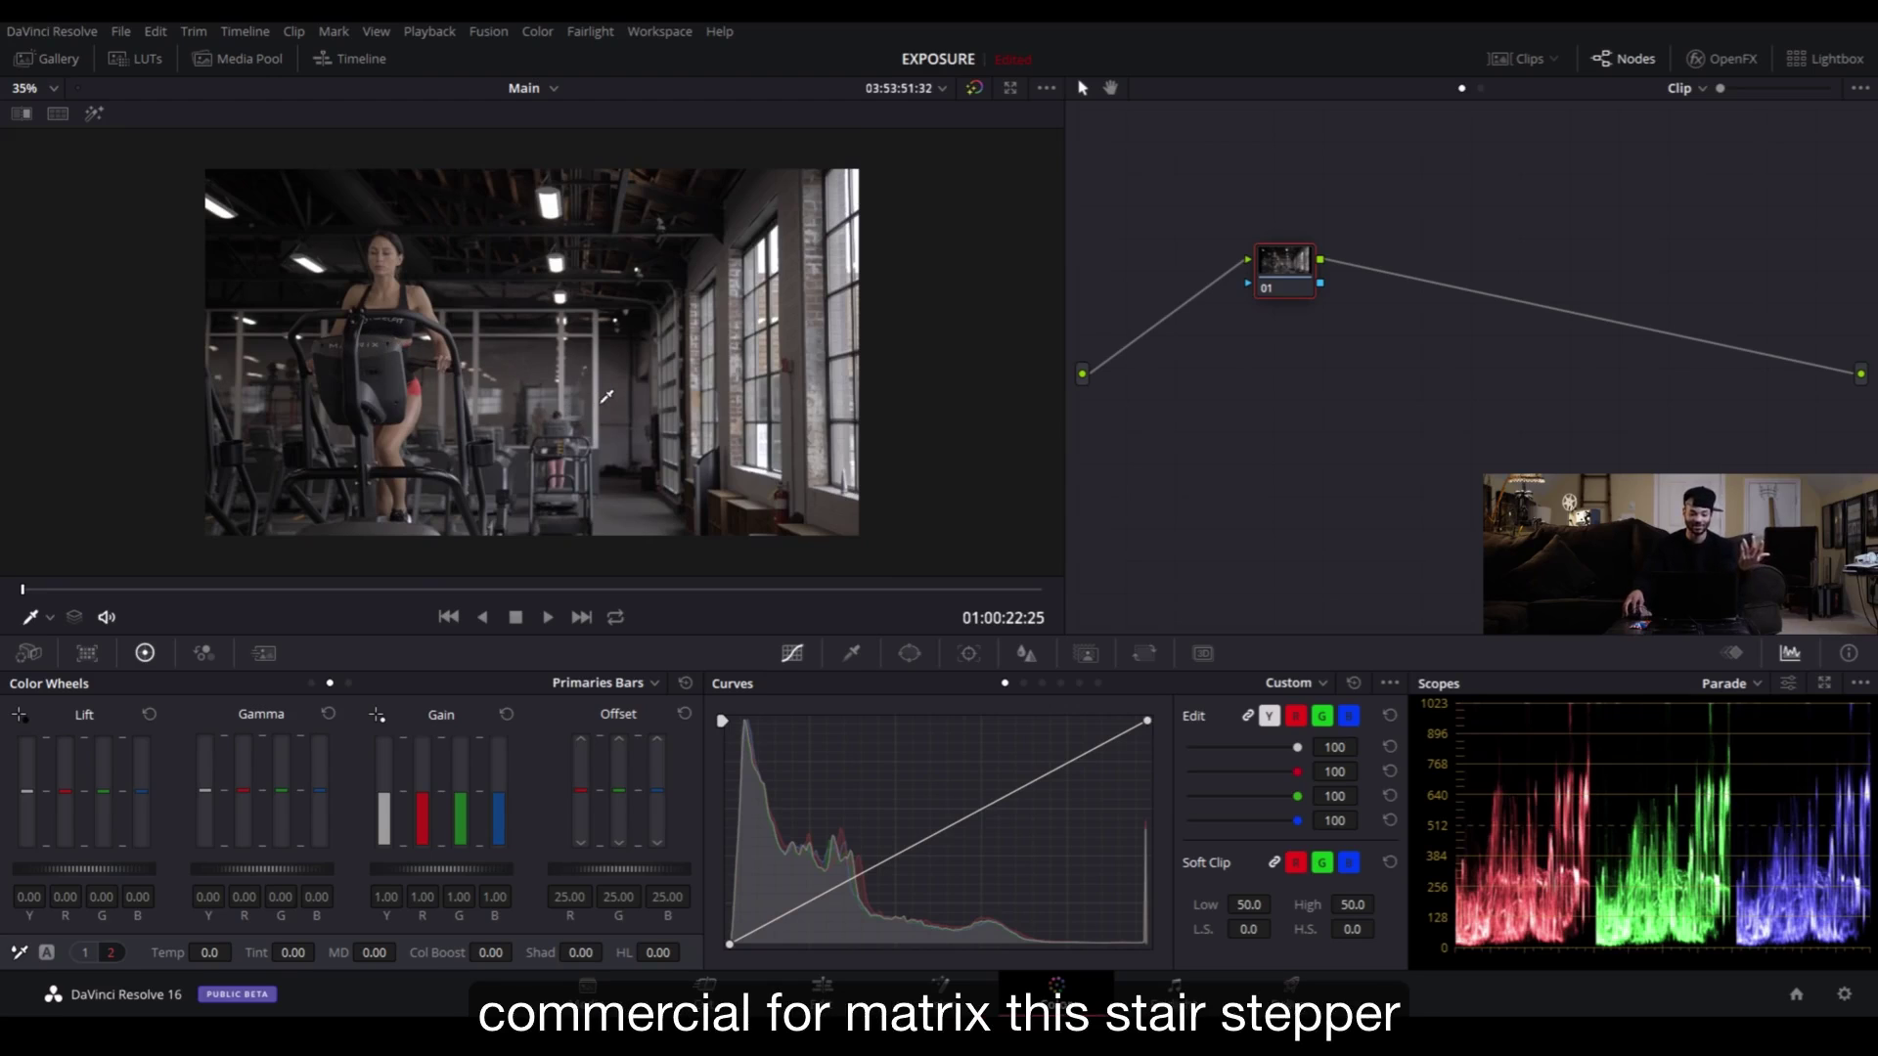
pyautogui.hotkey('shift', 'z')
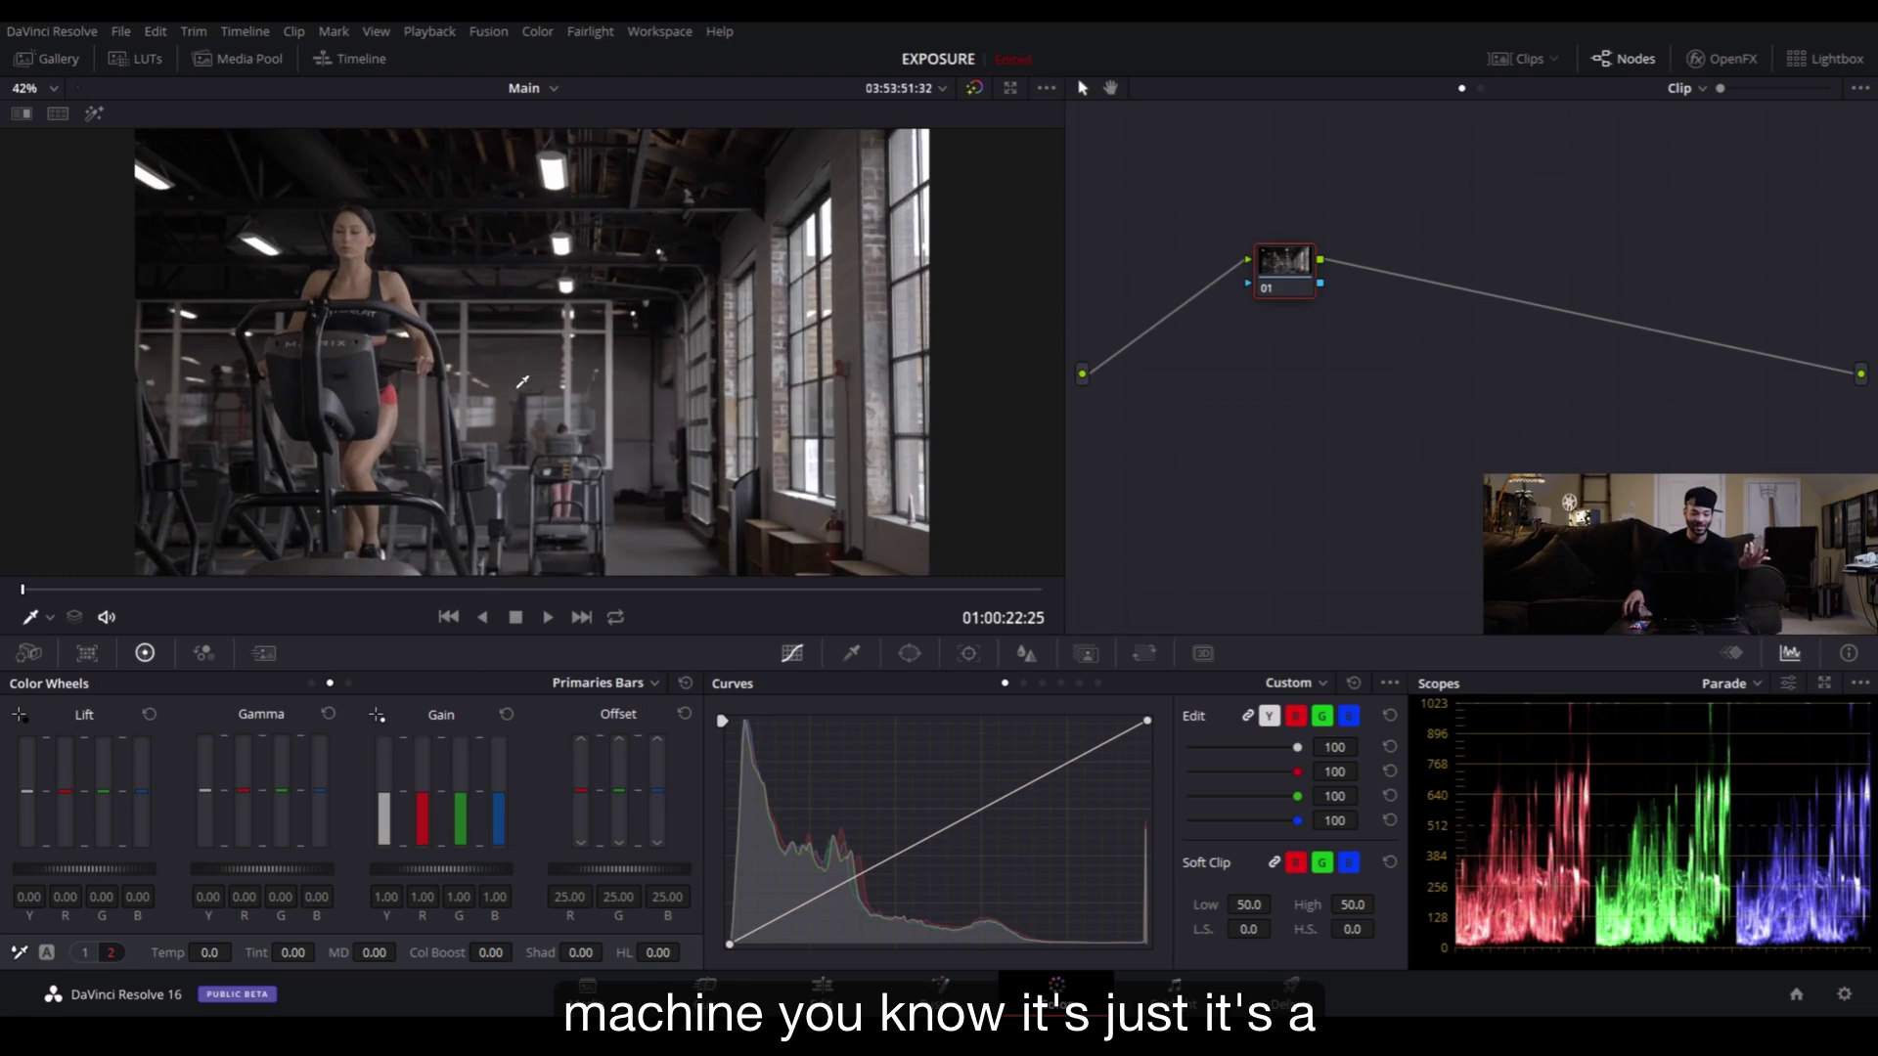
# - Align node 01 with the source input, add serial node 02 after it, and set node 01's shadows to 20.00
pyautogui.moveTo(1298, 260); pyautogui.dragTo(1233, 366)
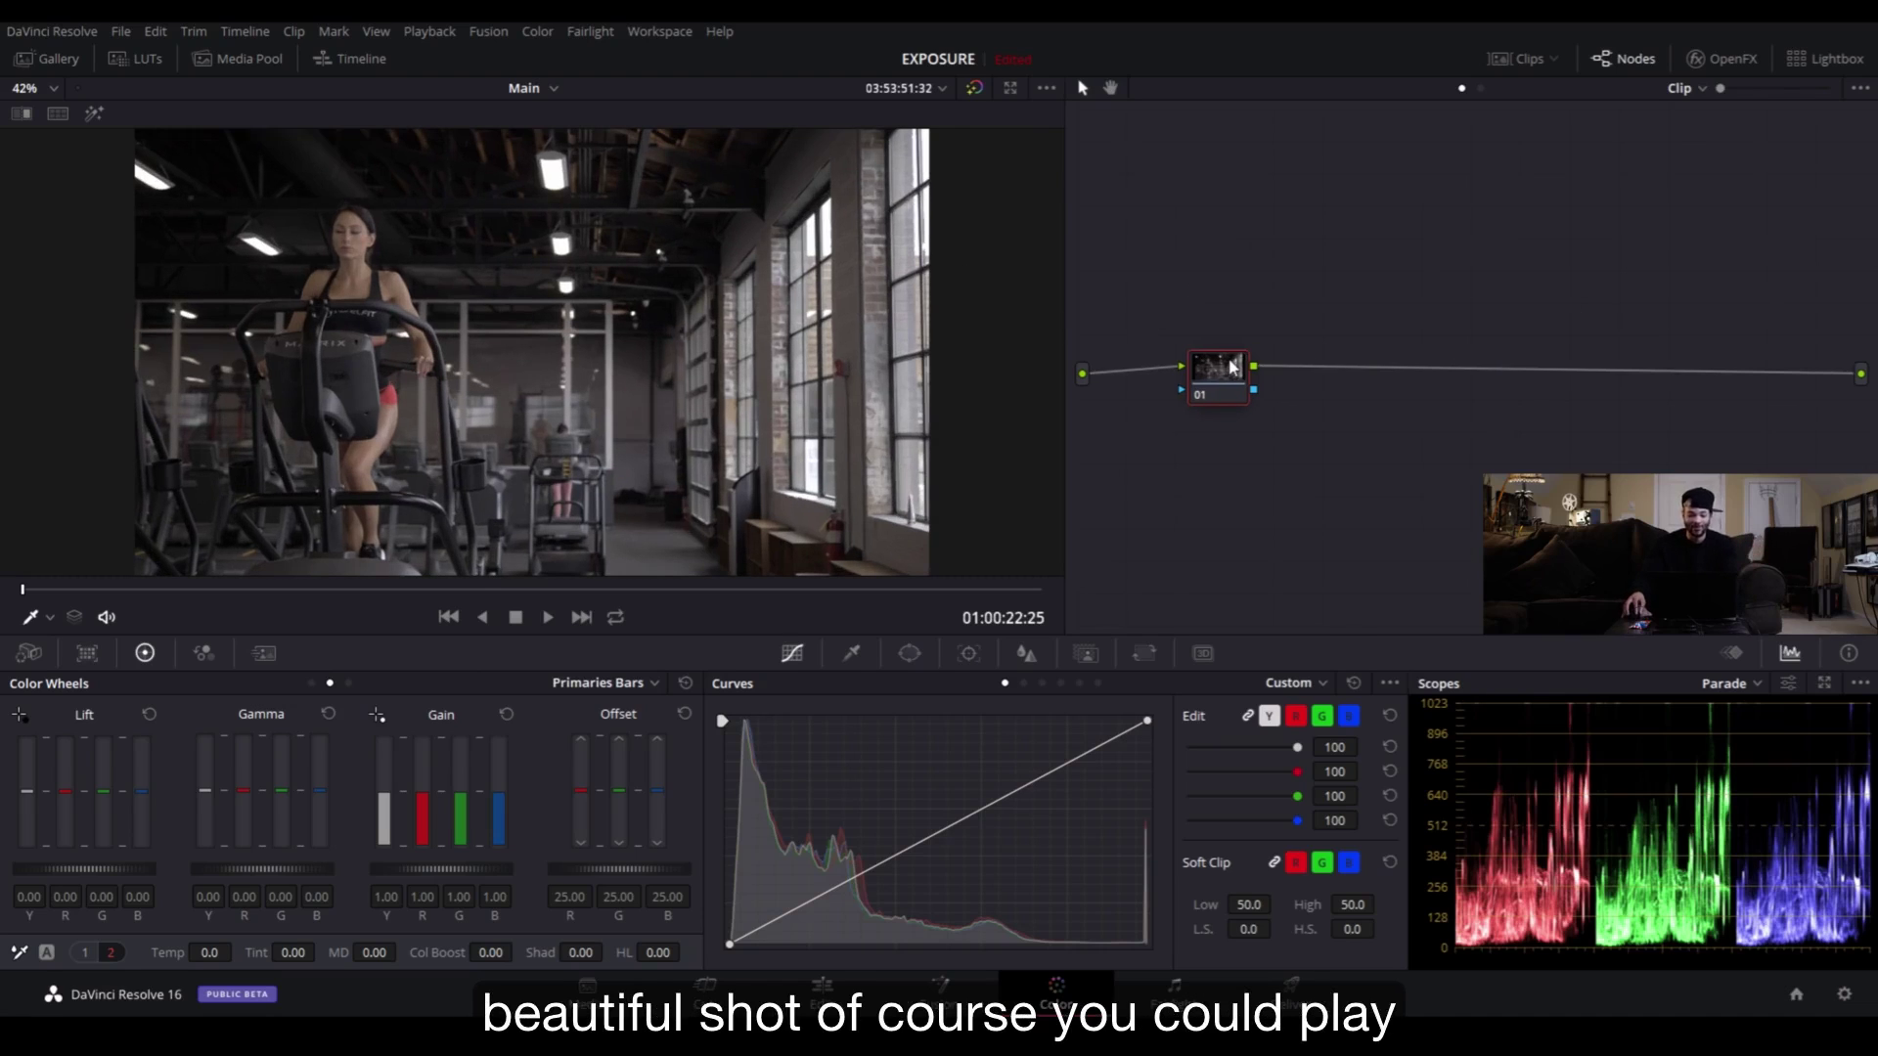
pyautogui.hotkey('alt', 's')
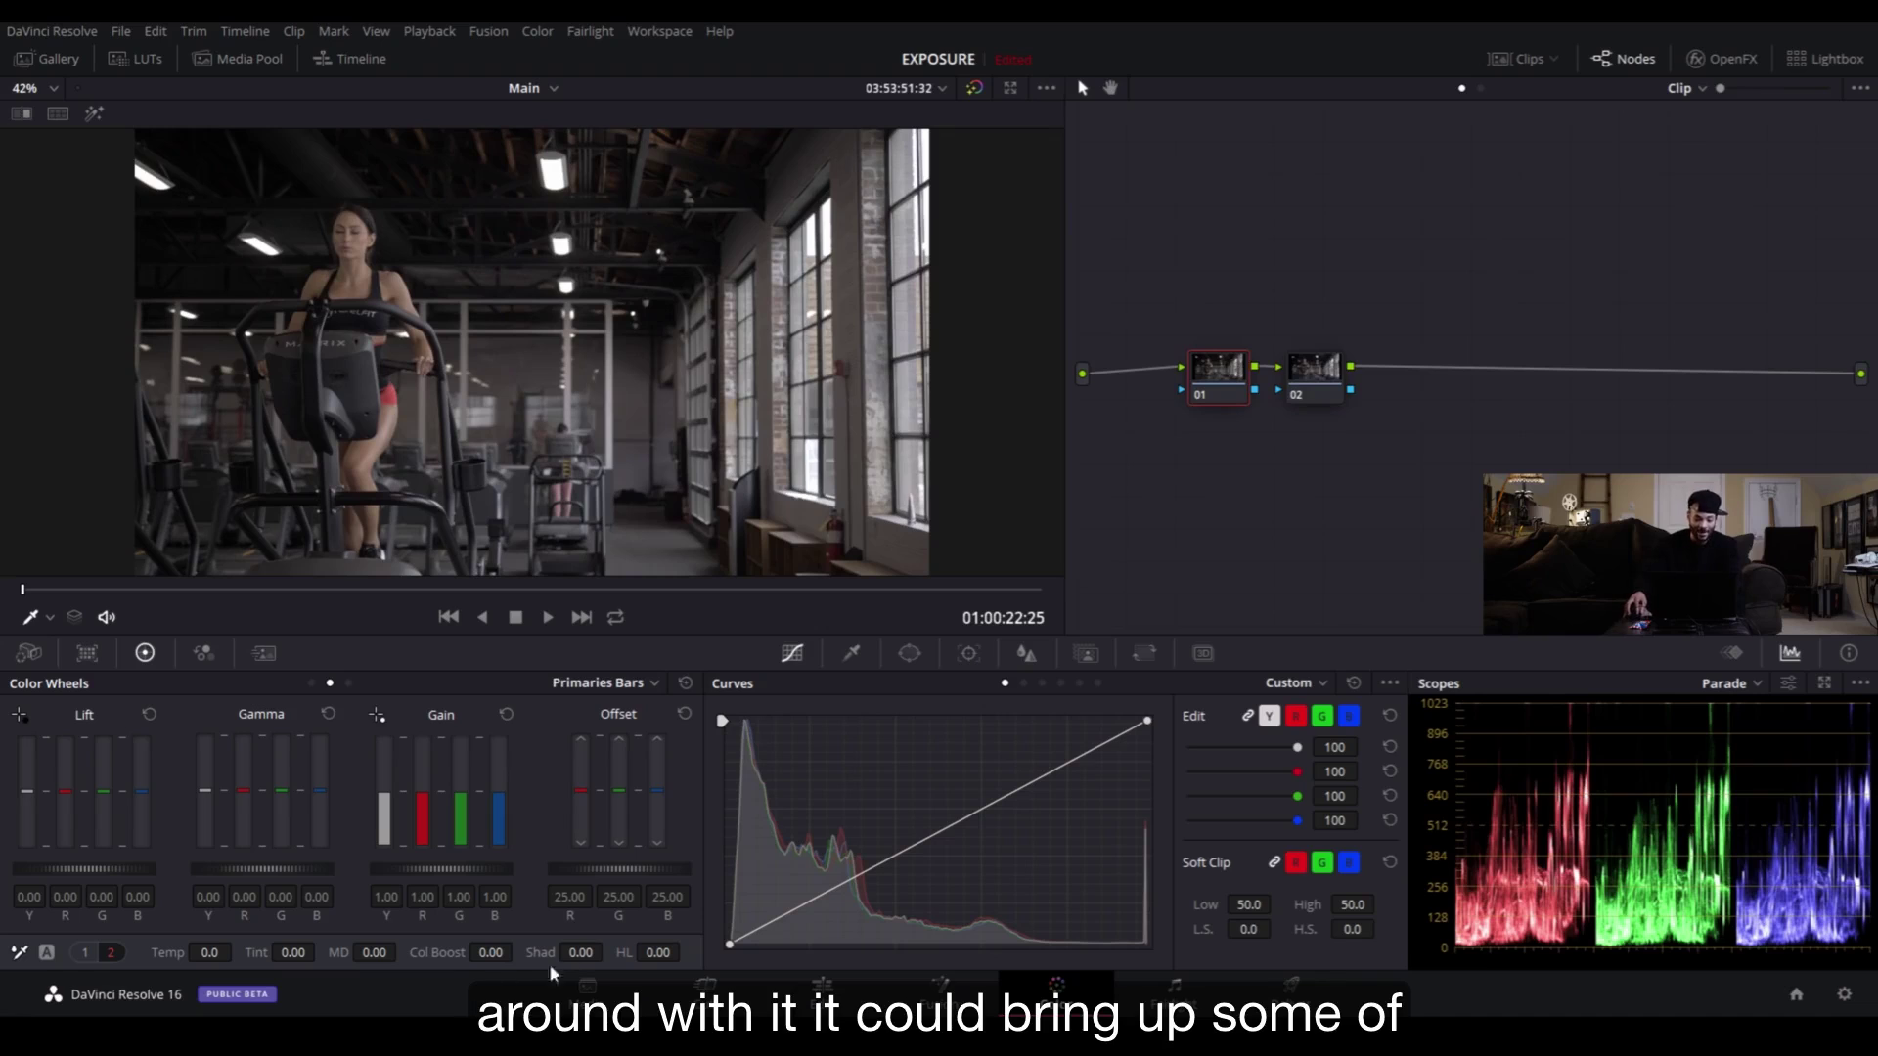
pyautogui.moveTo(581, 952); pyautogui.dragTo(610, 951)
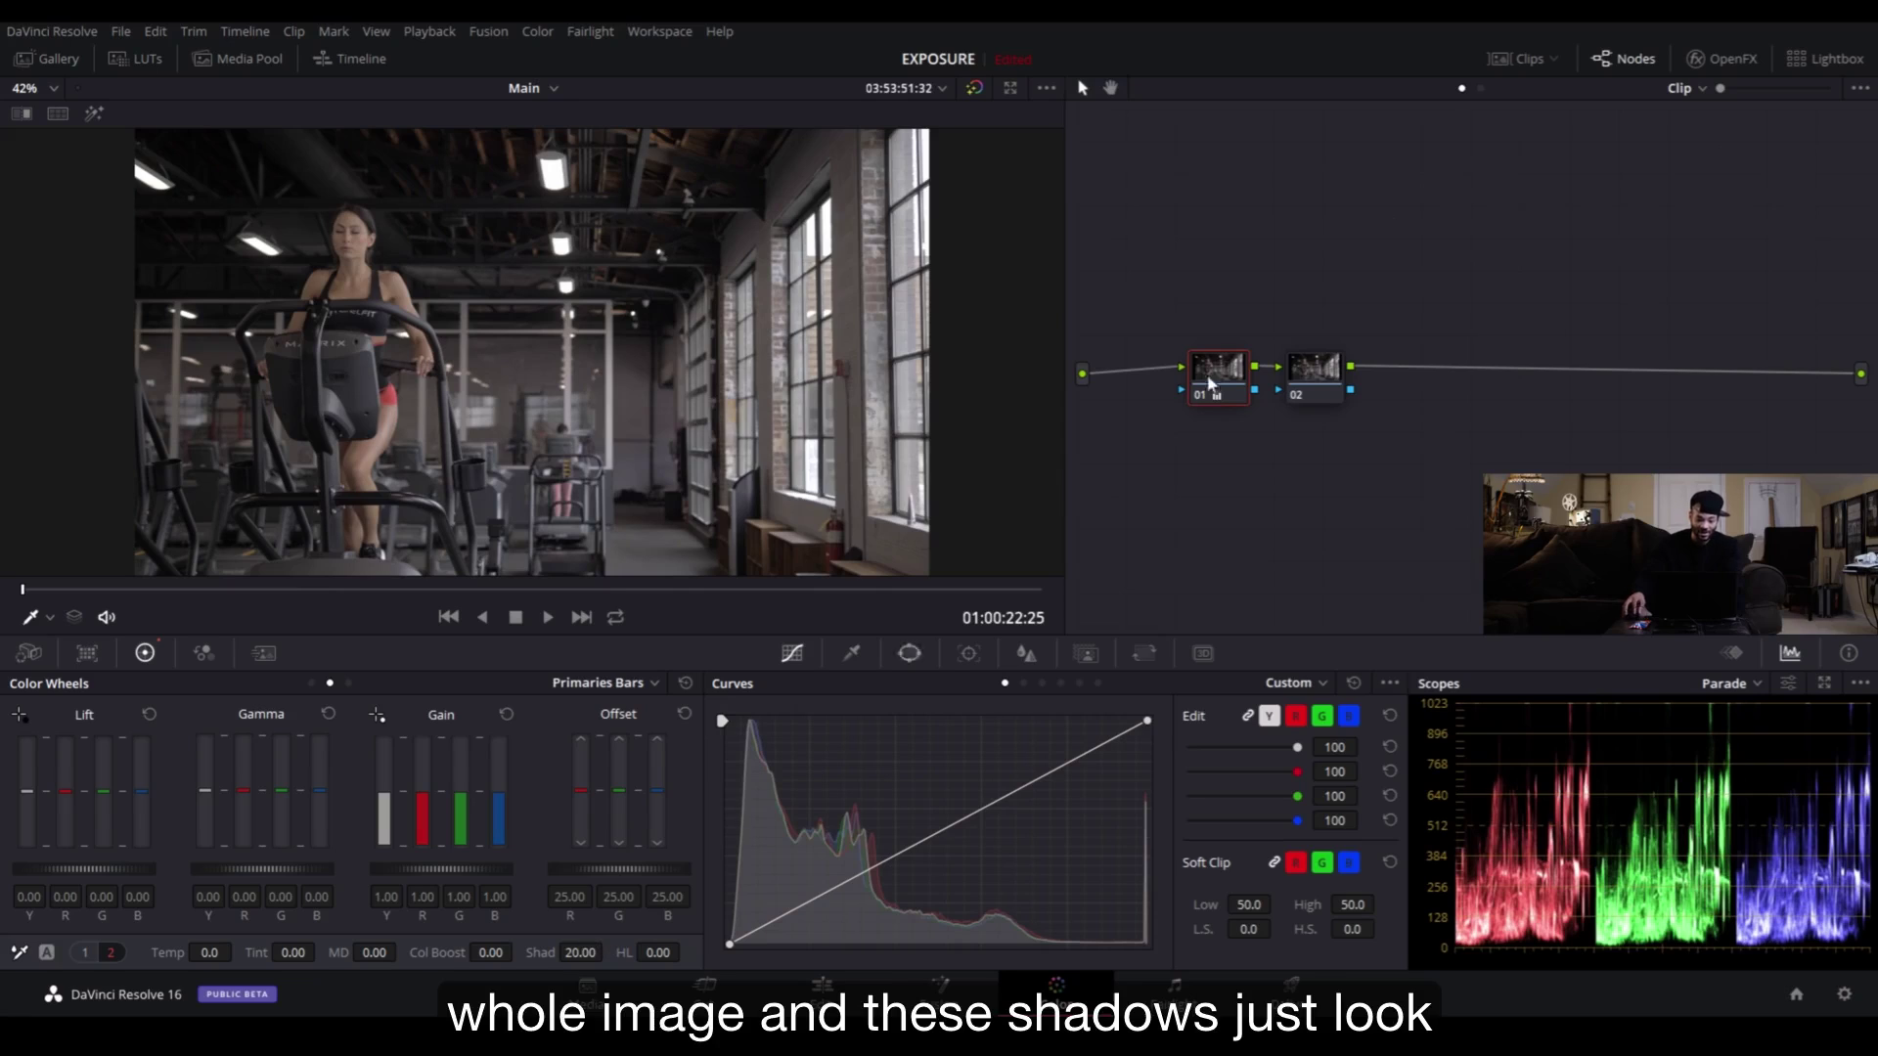
# - On node 02's custom curve, add two control points in the shadows, raise the black point slightly and pull down the lower point for a film fade
pyautogui.click(1312, 376)
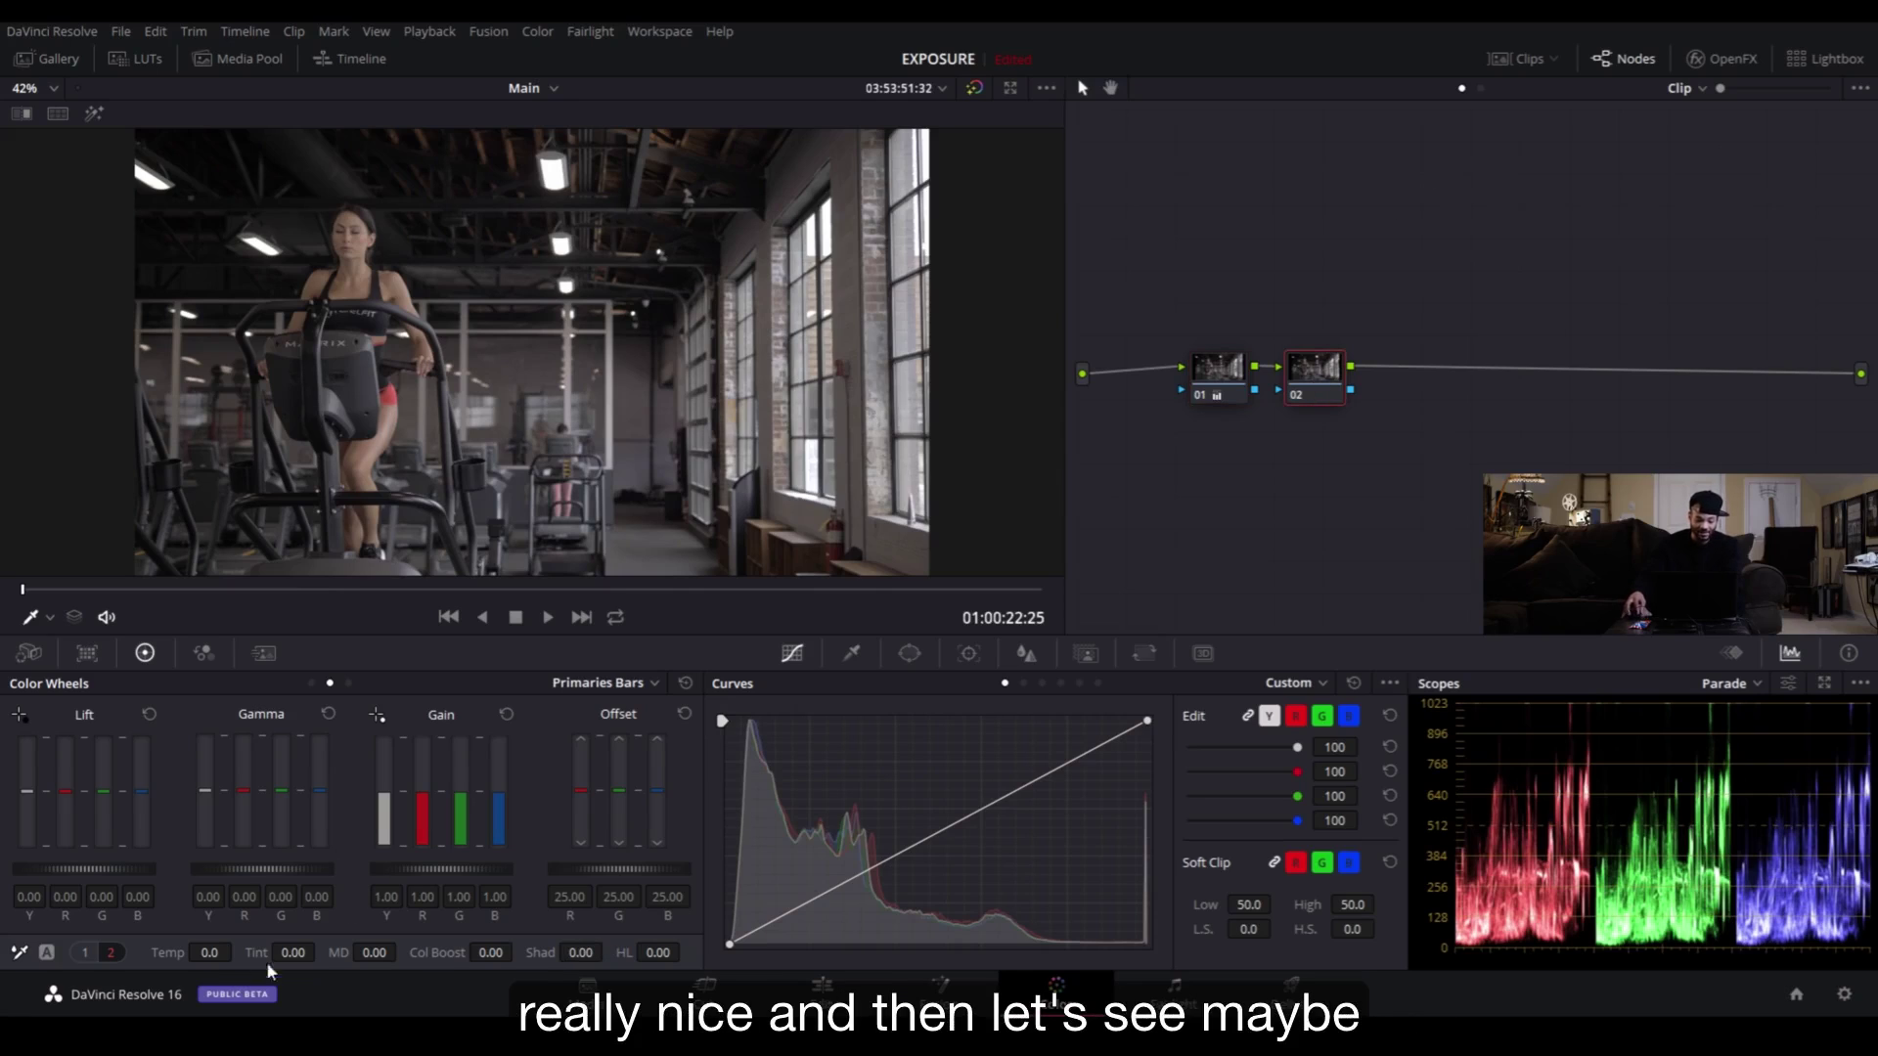
pyautogui.click(786, 914)
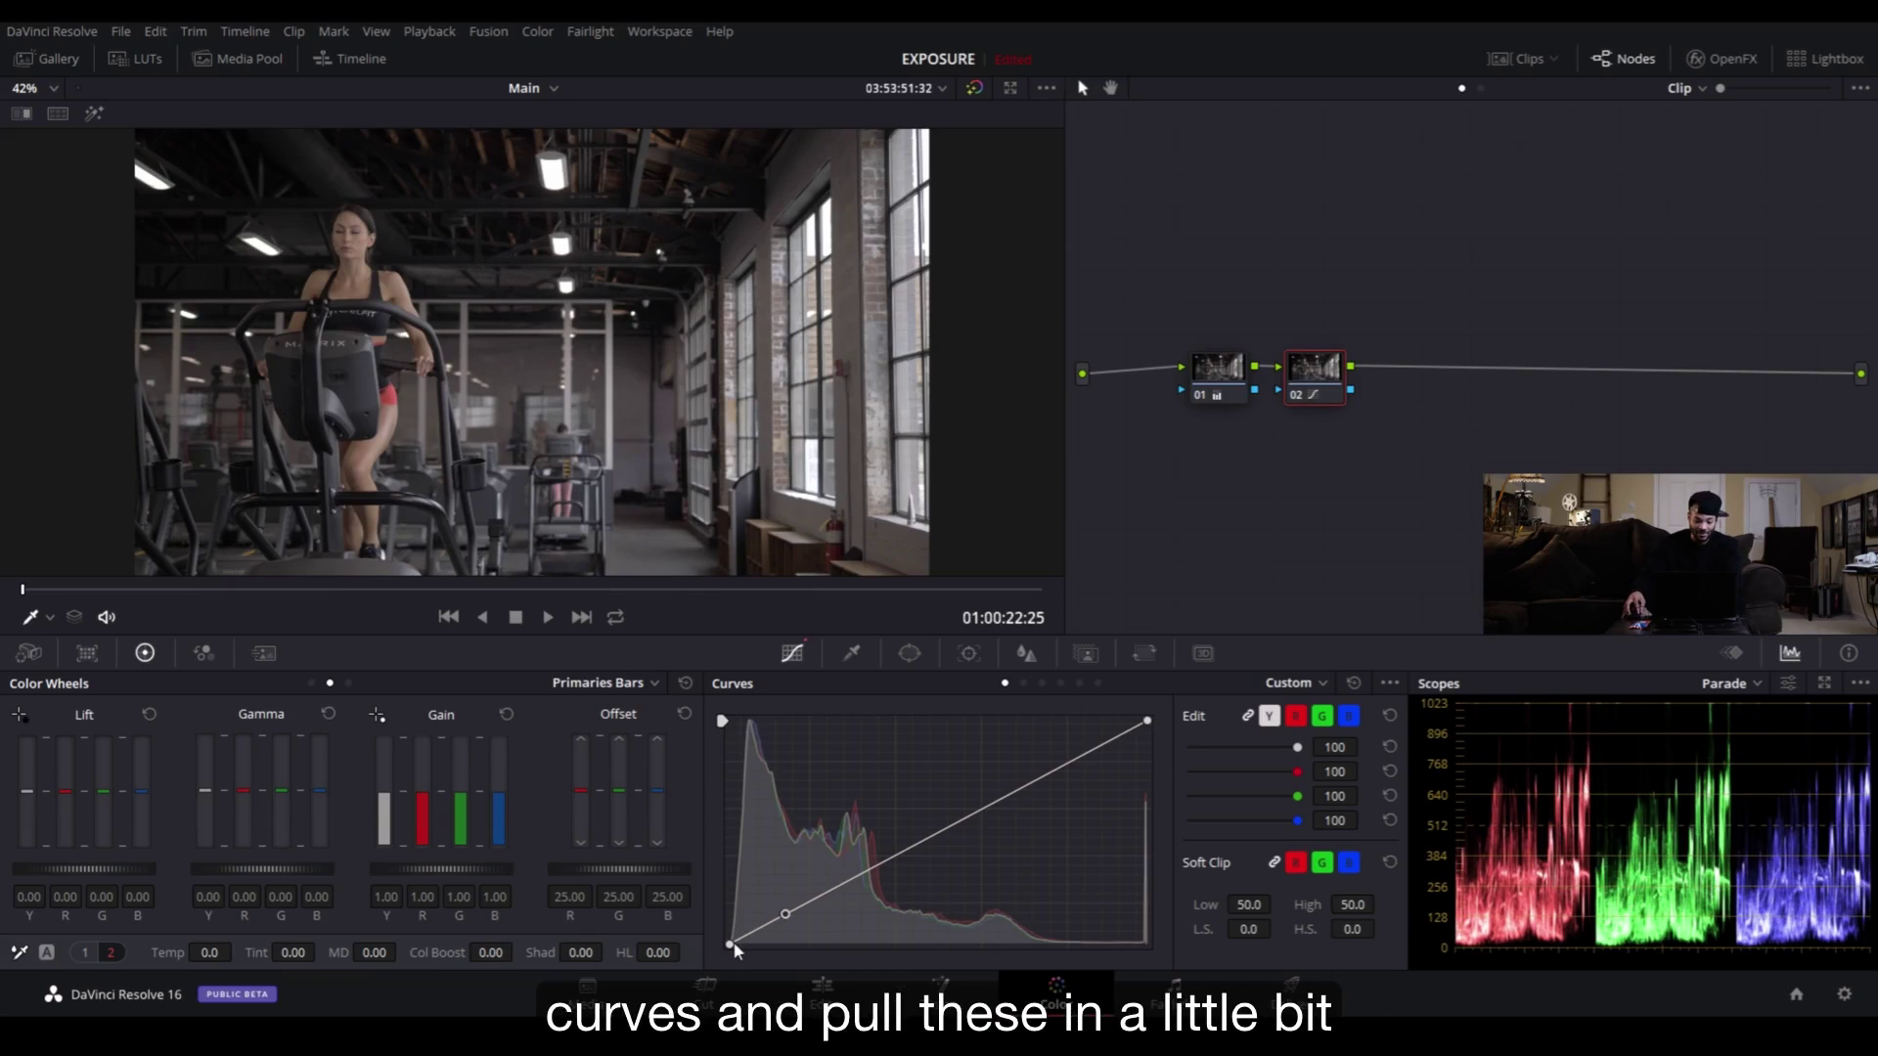
pyautogui.moveTo(735, 945); pyautogui.dragTo(741, 945)
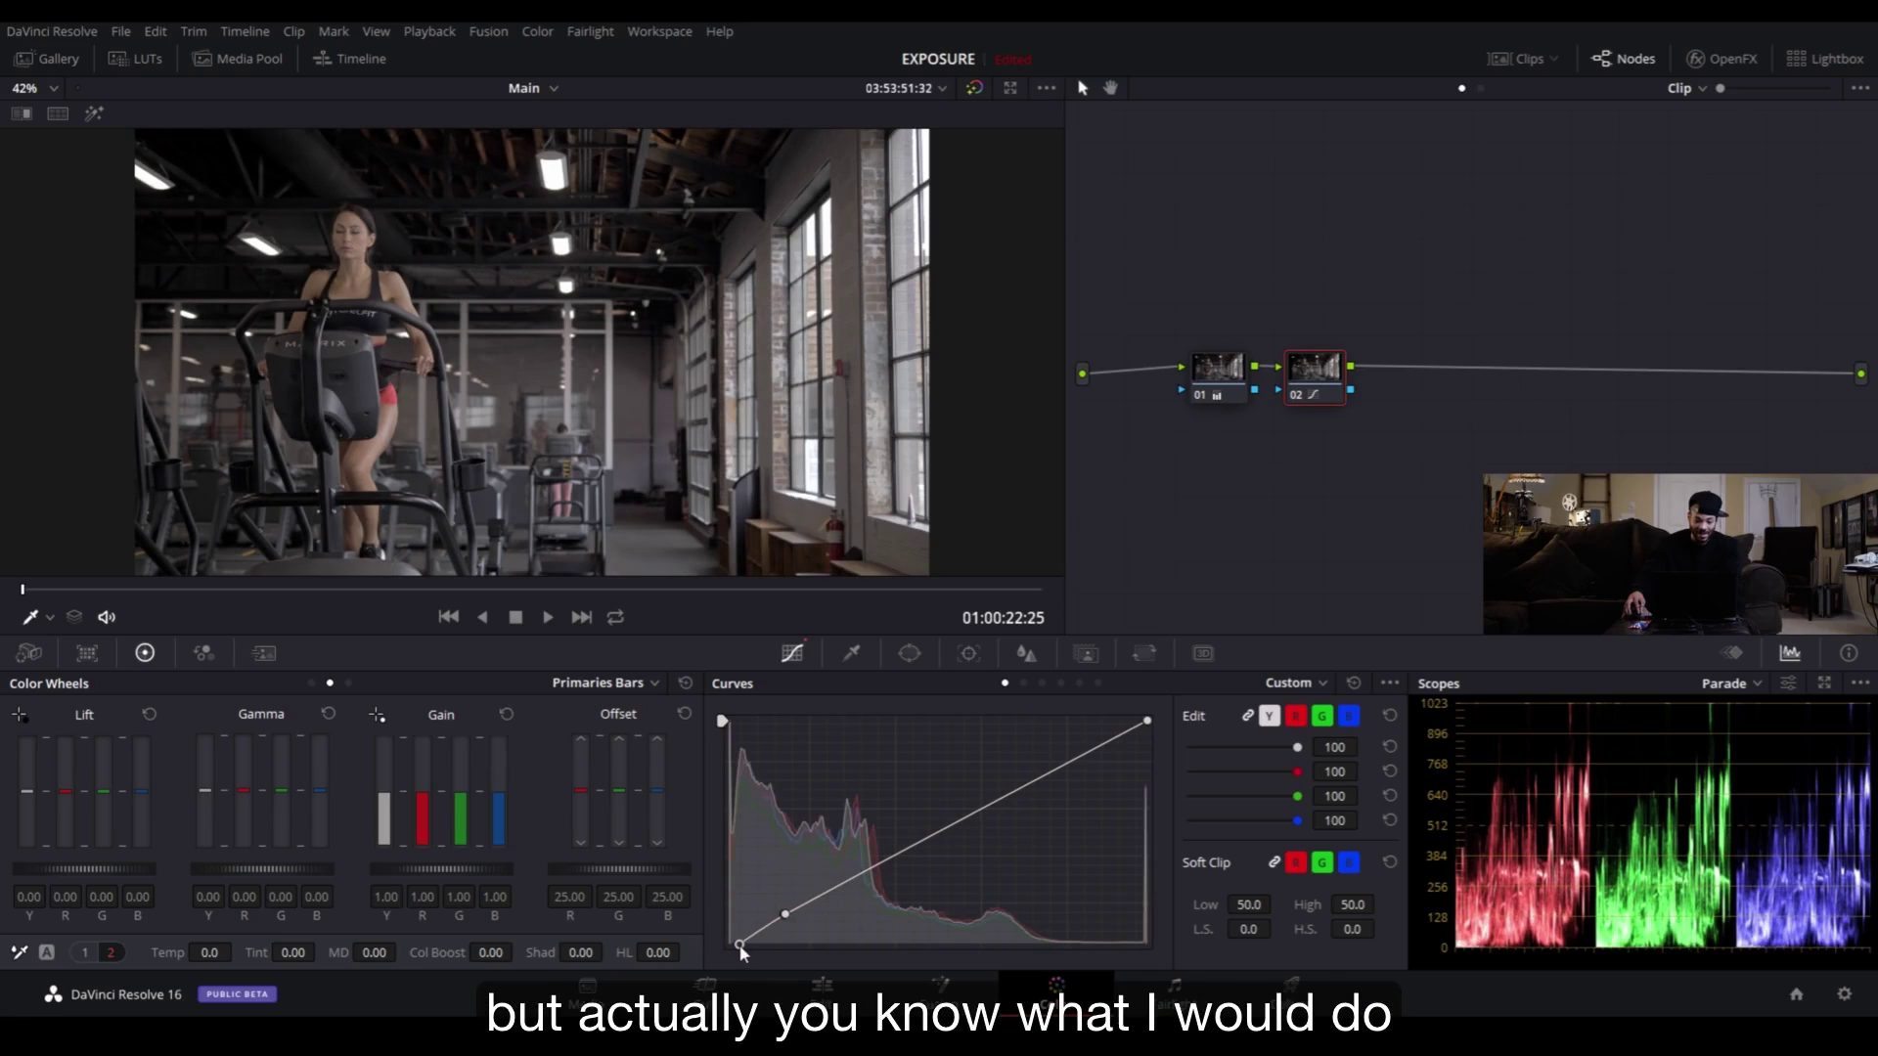
pyautogui.moveTo(741, 947); pyautogui.dragTo(733, 948)
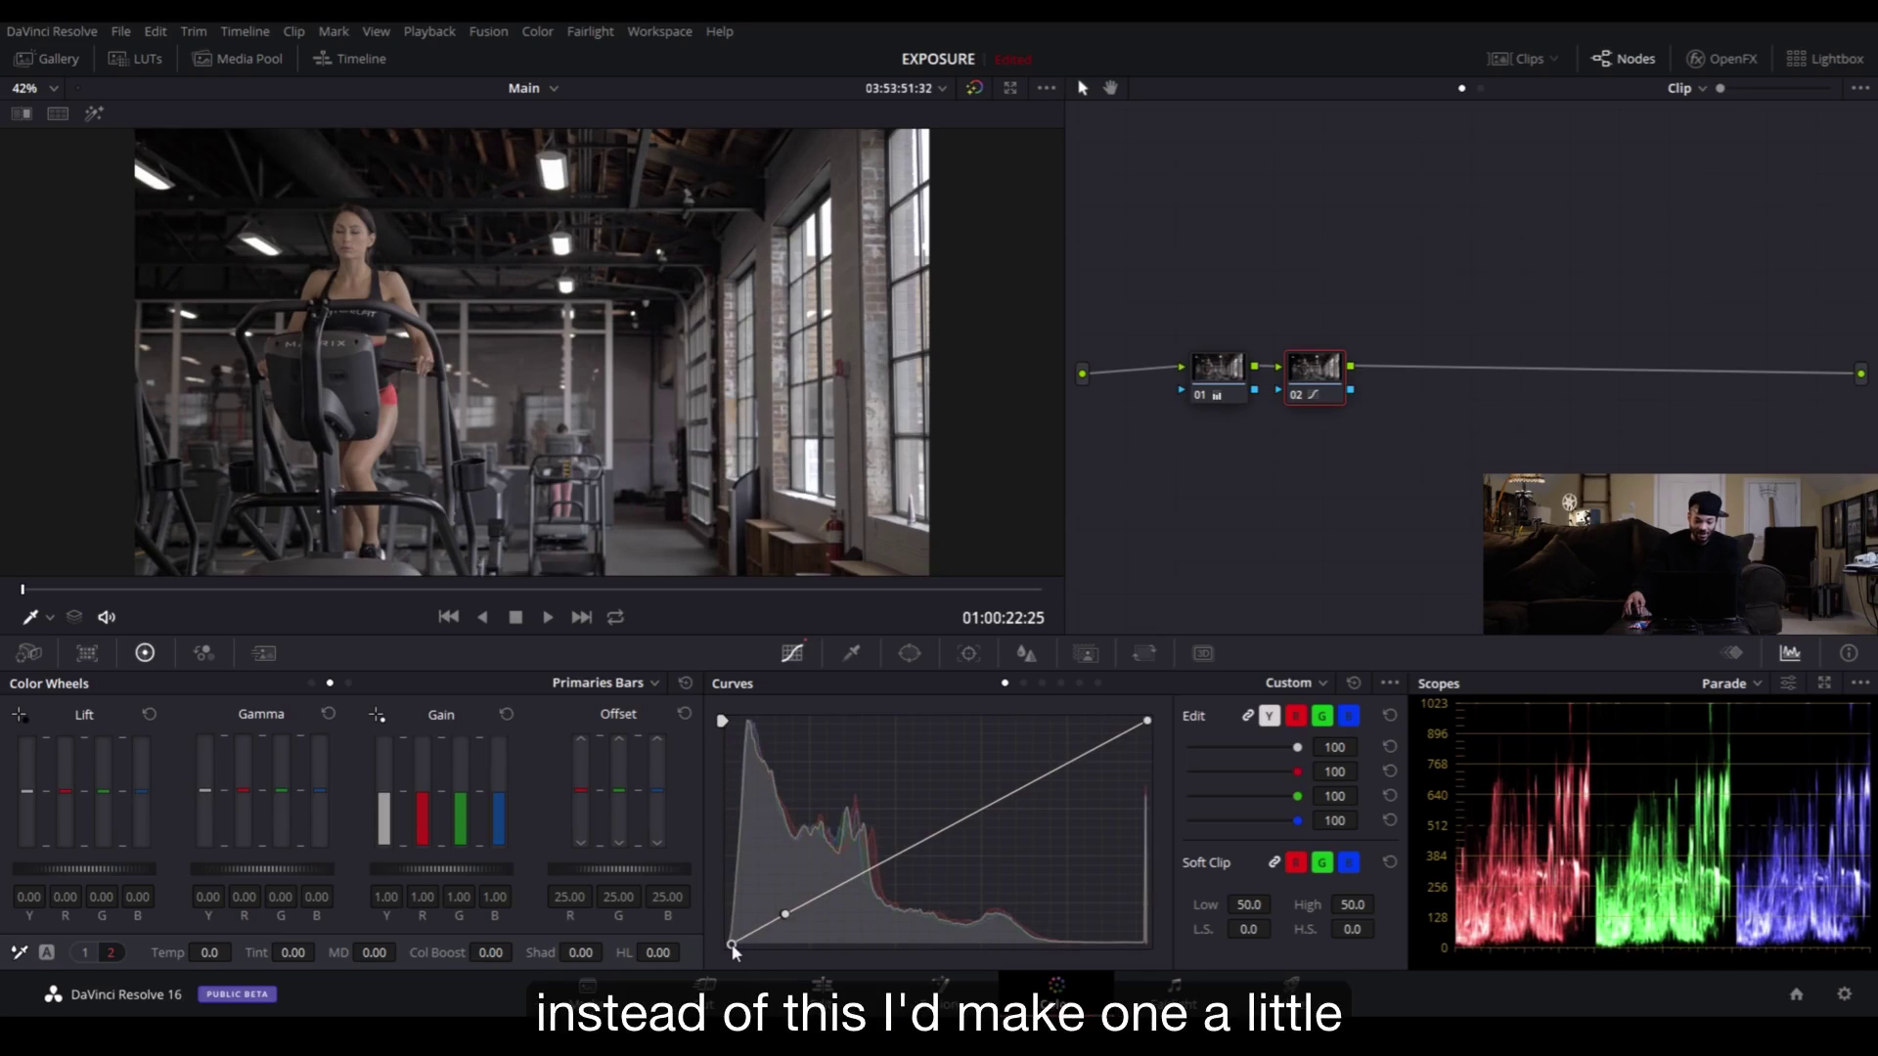
pyautogui.click(836, 888)
pyautogui.moveTo(732, 944); pyautogui.dragTo(729, 935)
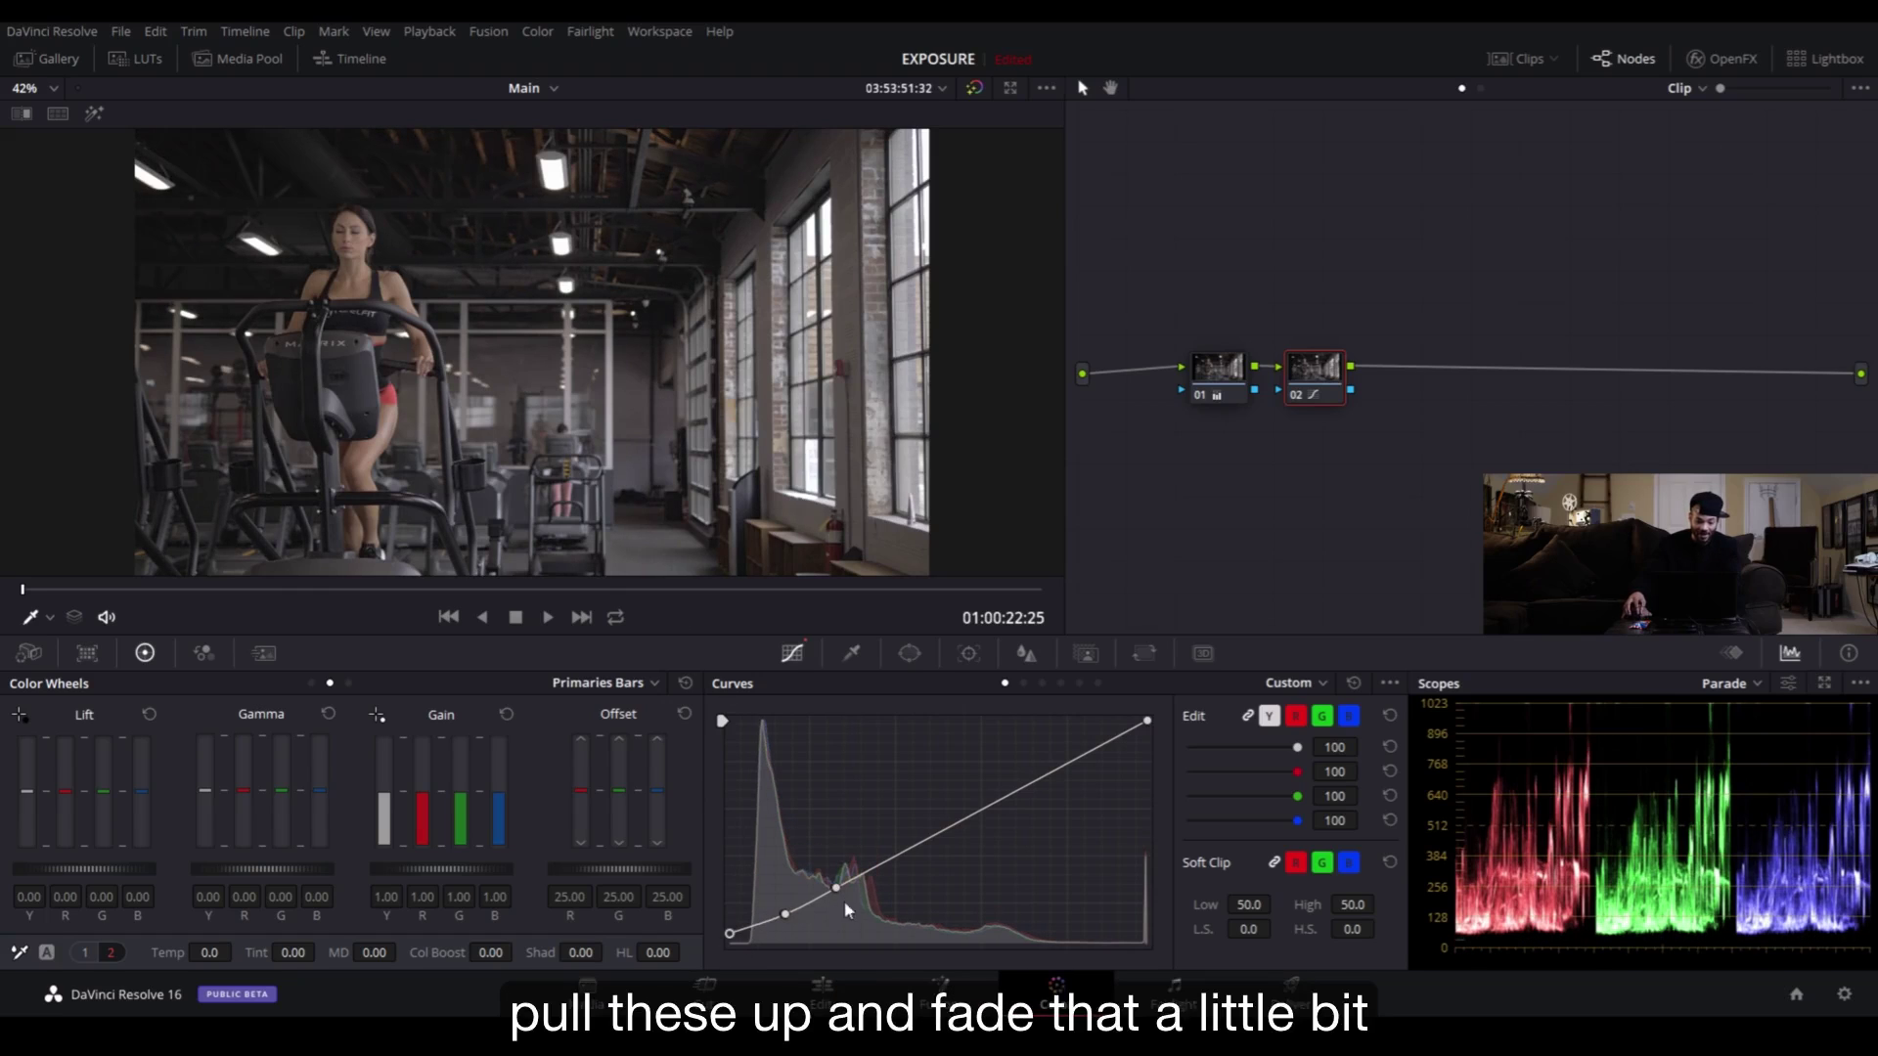
pyautogui.moveTo(788, 922); pyautogui.dragTo(775, 931)
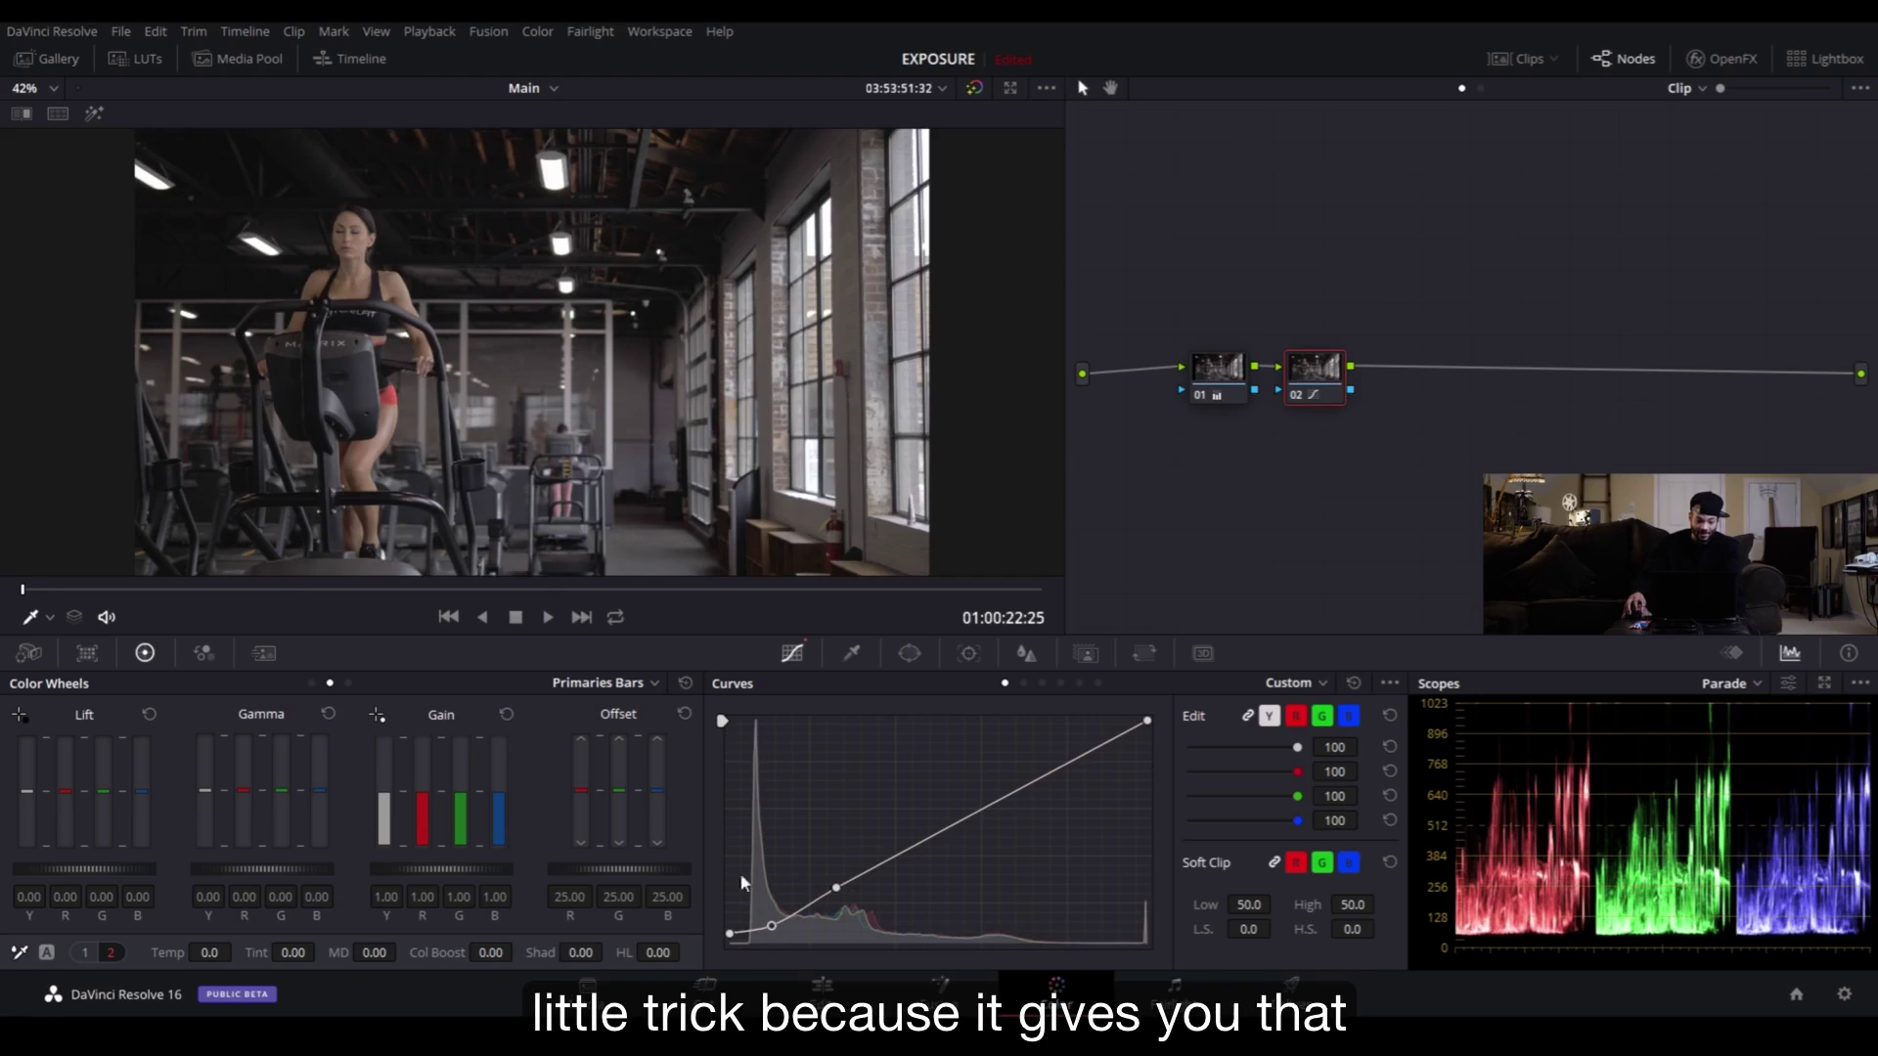
# - Examine the faded blacks and contrast around the woman and the dark ceiling at several magnifications
pyautogui.scroll(5, 625, 509)
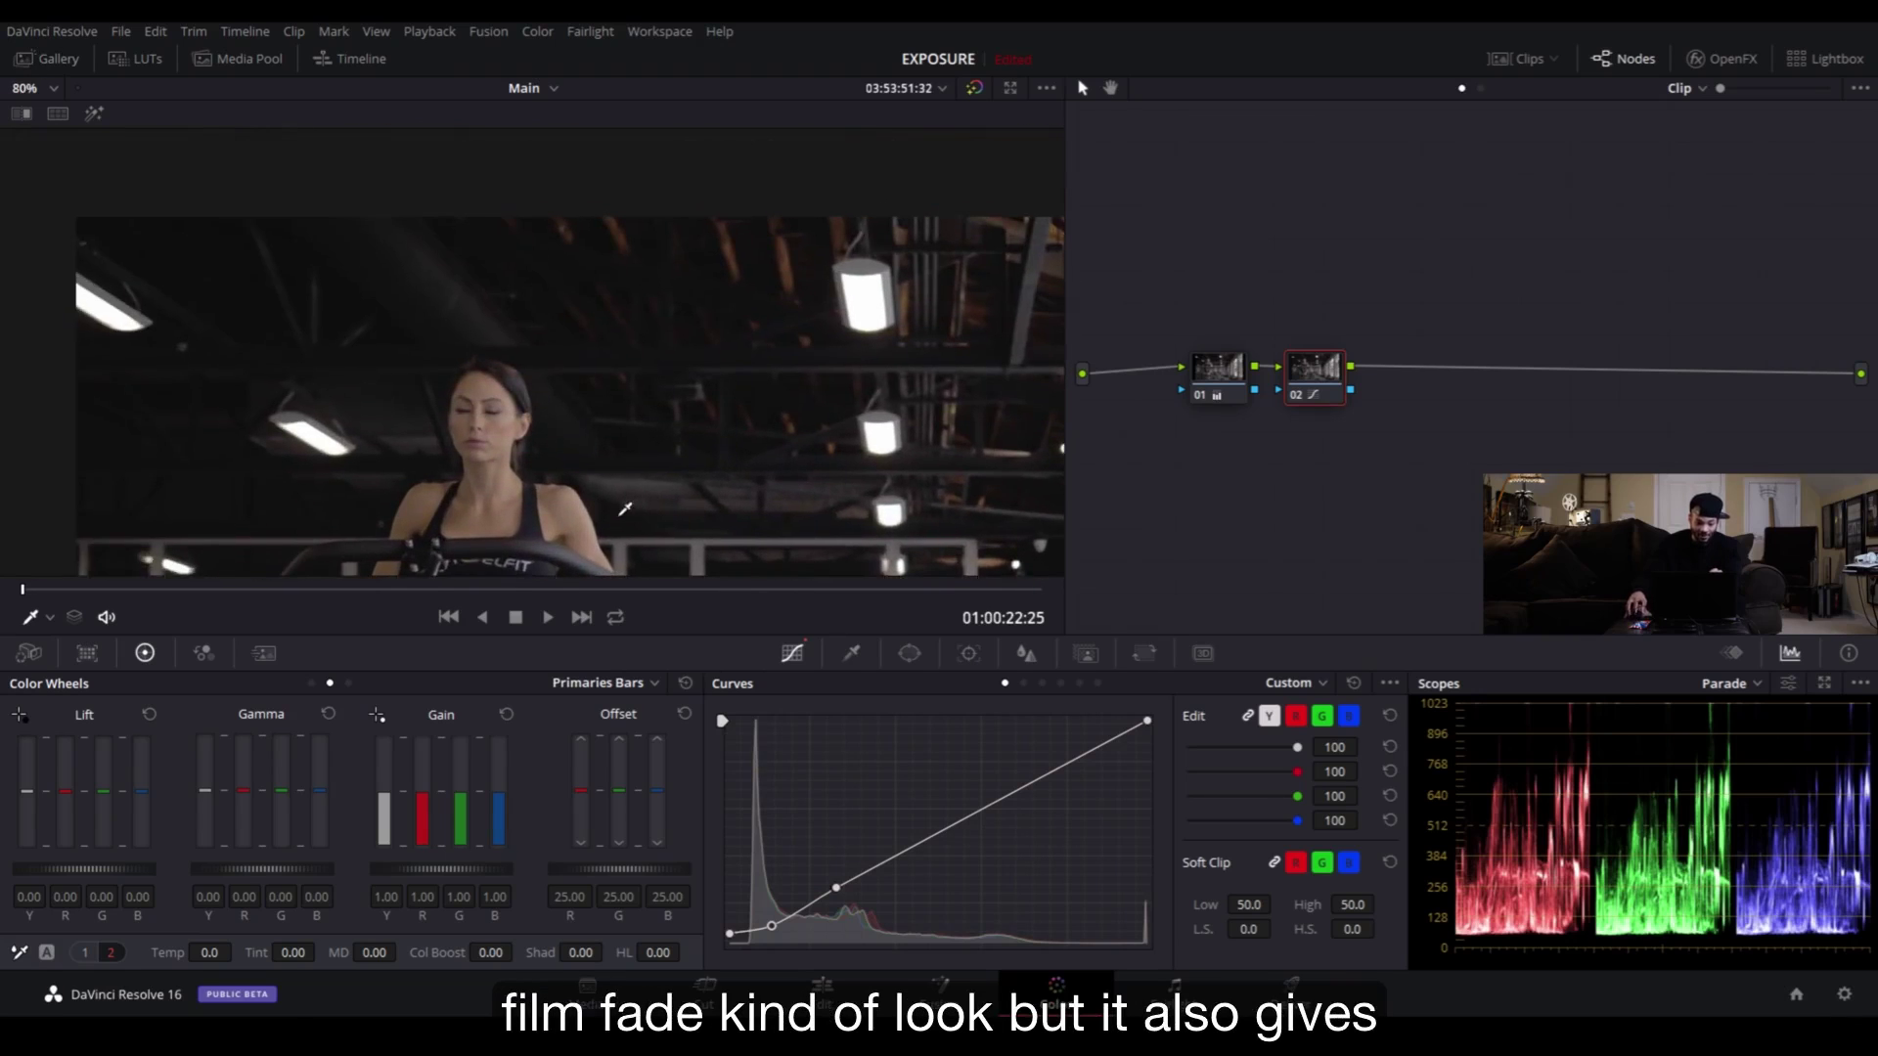
pyautogui.scroll(3, 625, 508)
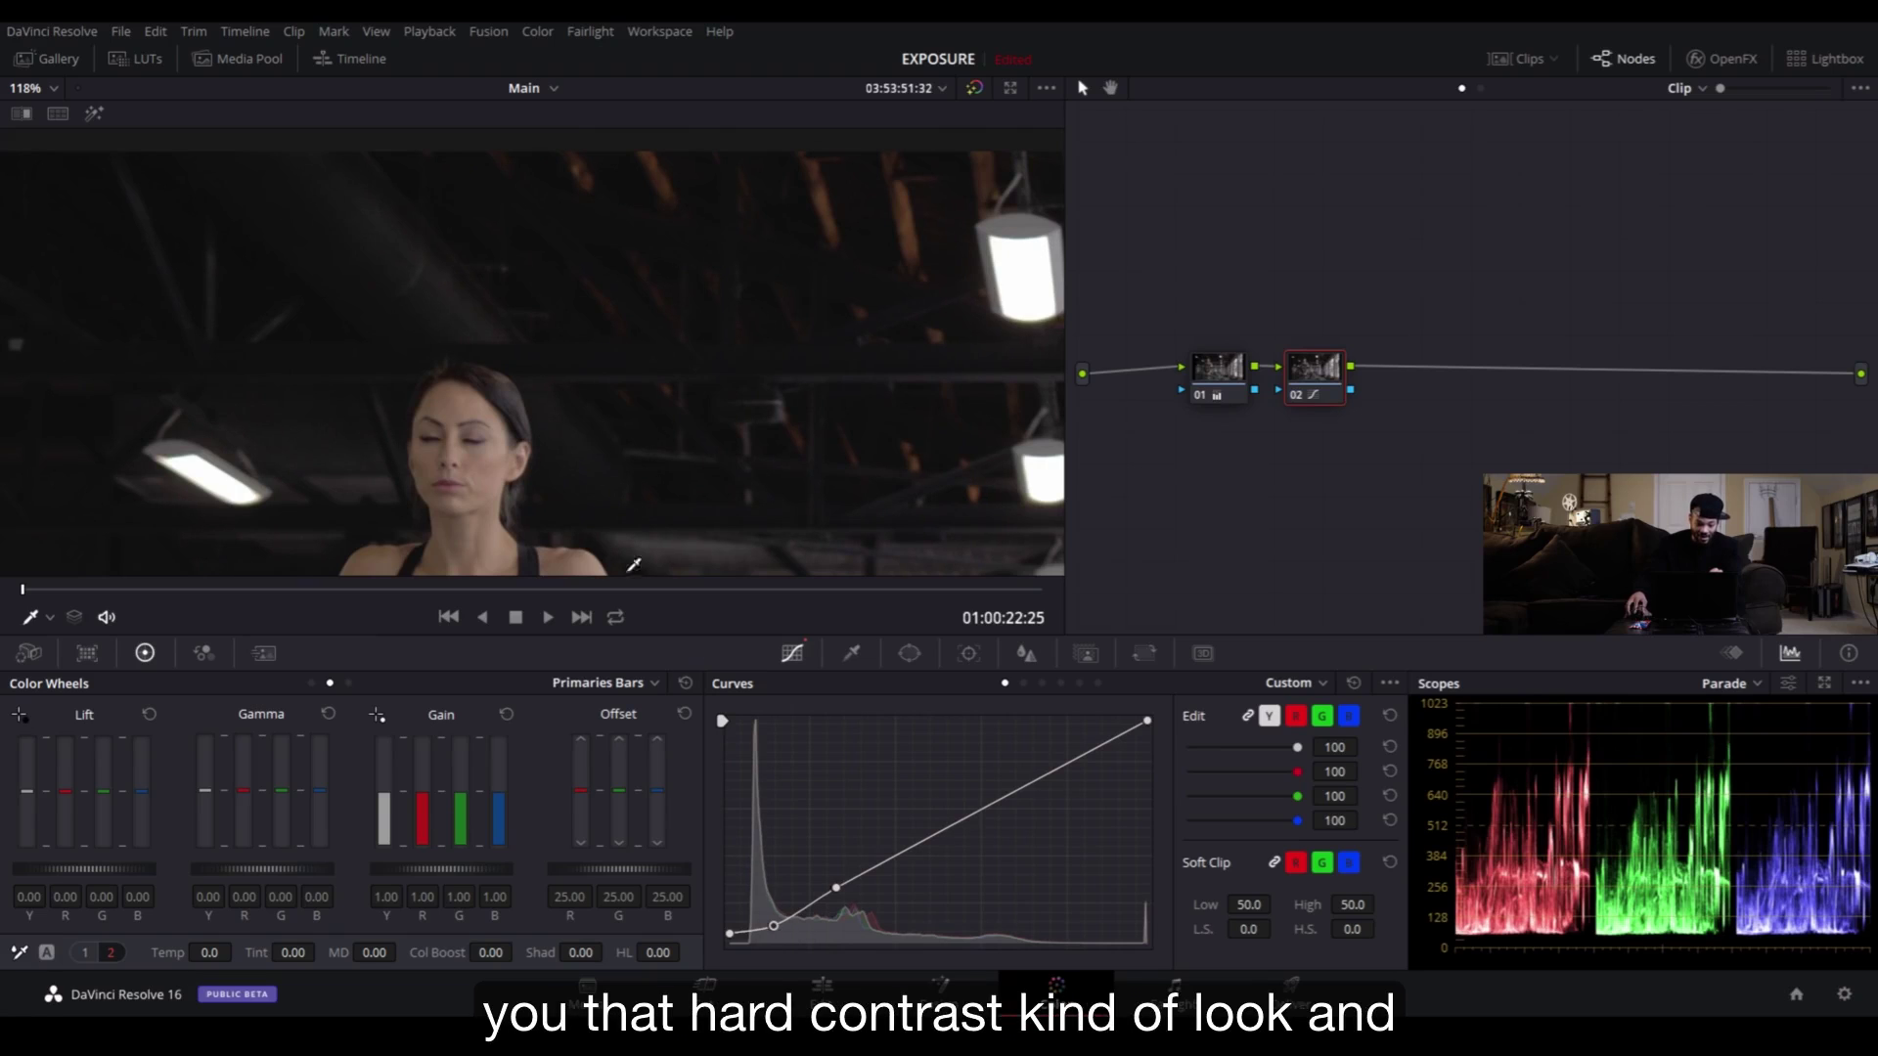
pyautogui.scroll(-5, 630, 486)
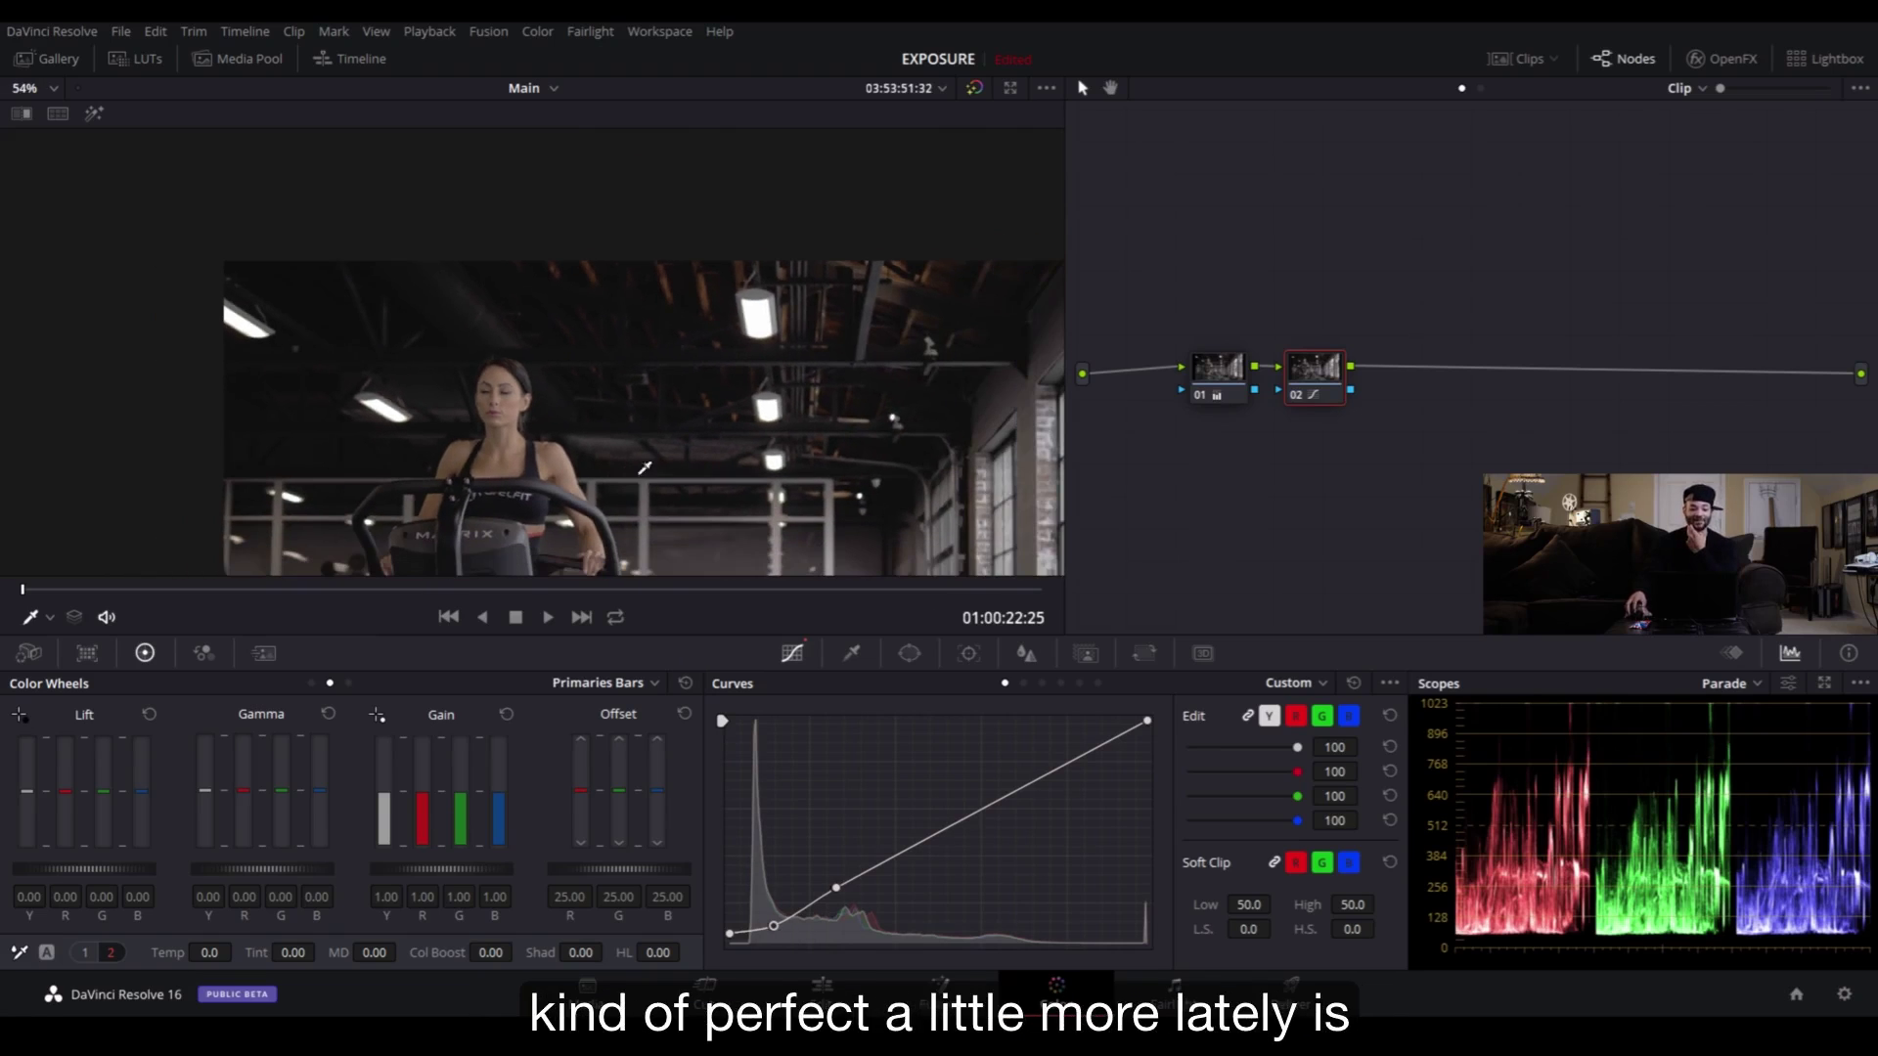
pyautogui.click(47, 87)
pyautogui.click(37, 109)
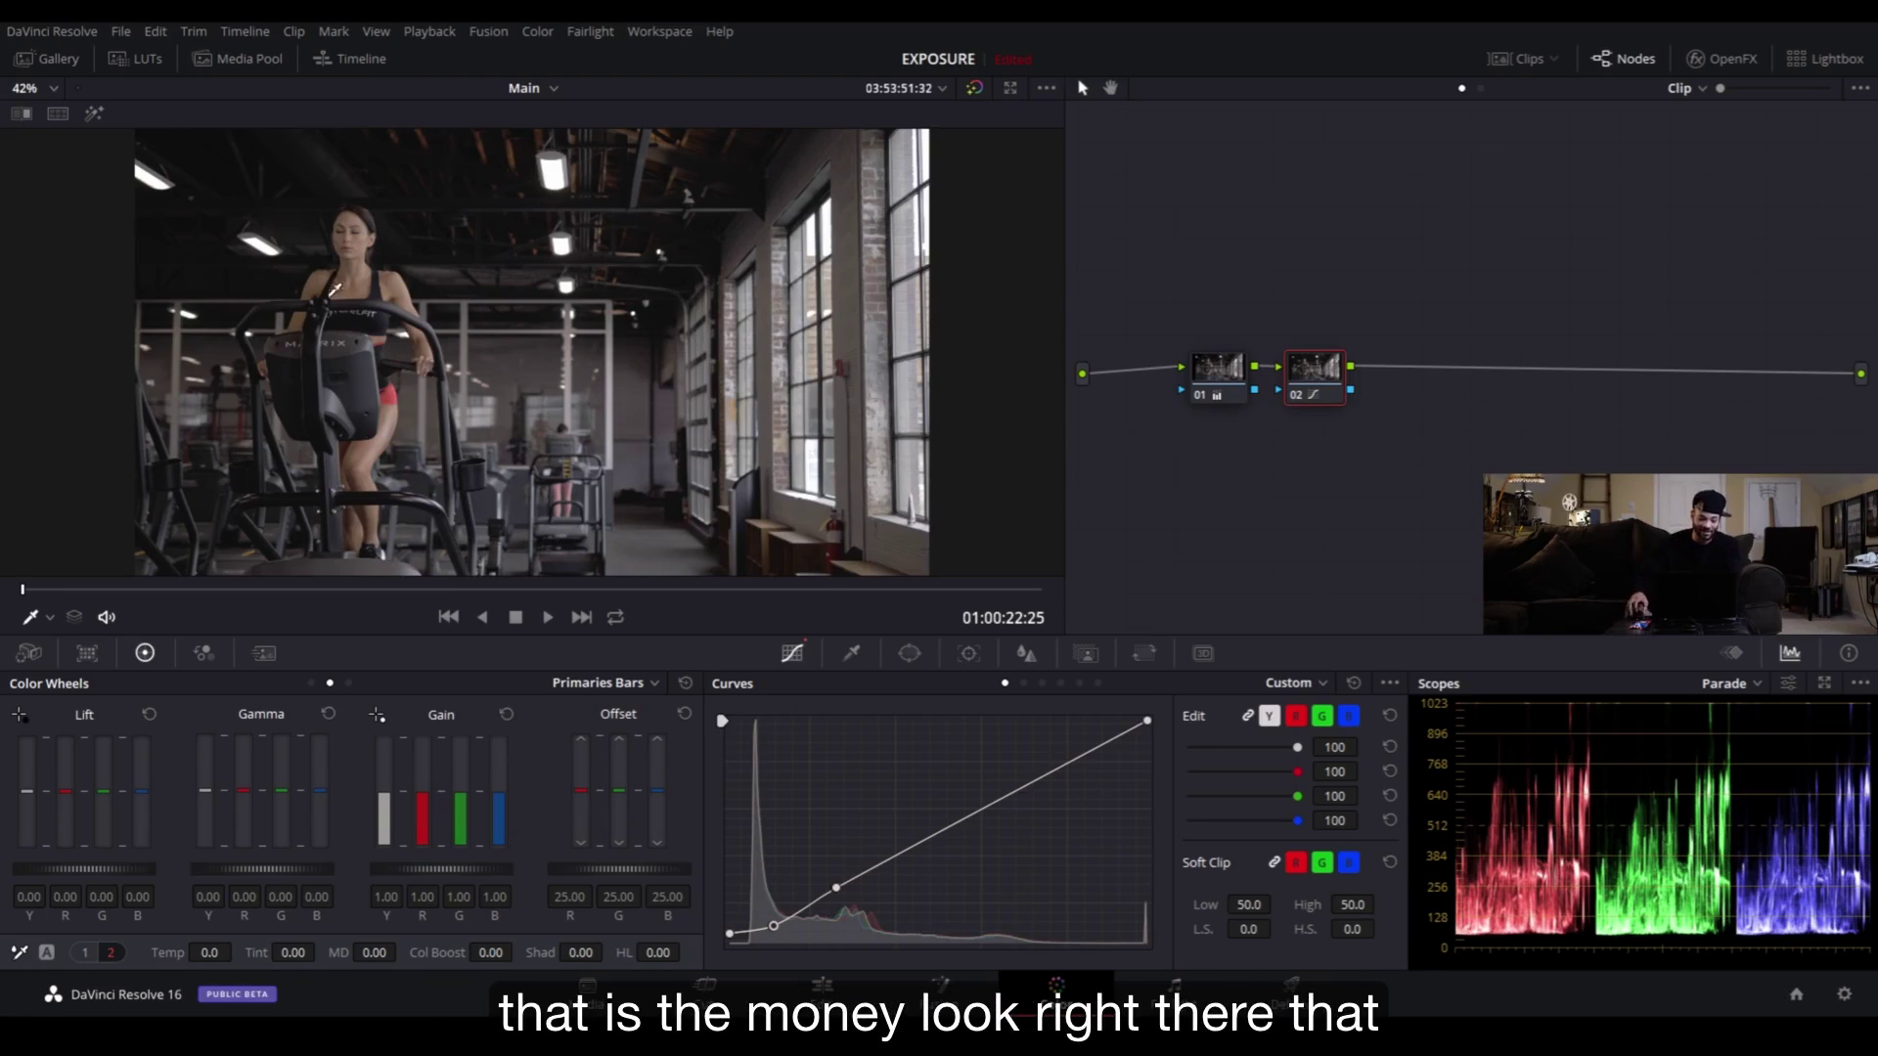
pyautogui.scroll(2, 768, 344)
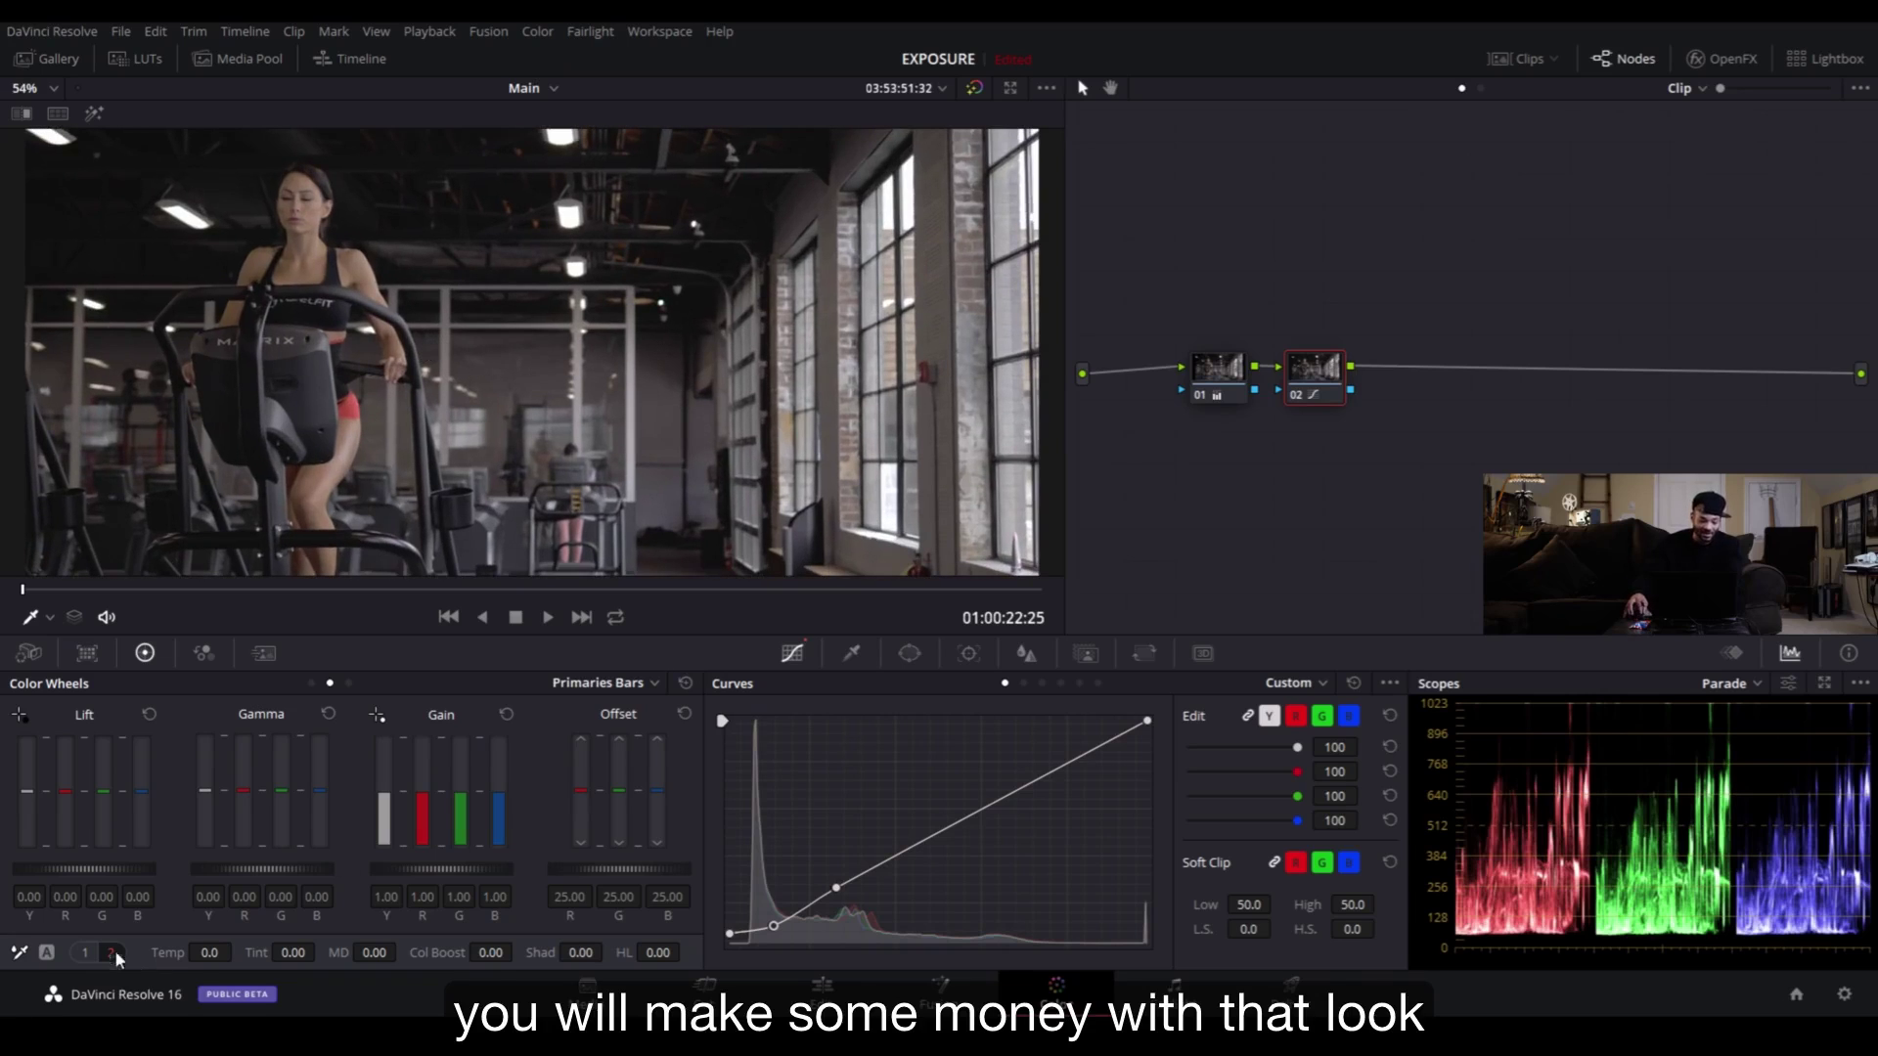
# - Show the contrast and saturation set of primary adjustments and add serial node 03 after node 02
pyautogui.click(86, 948)
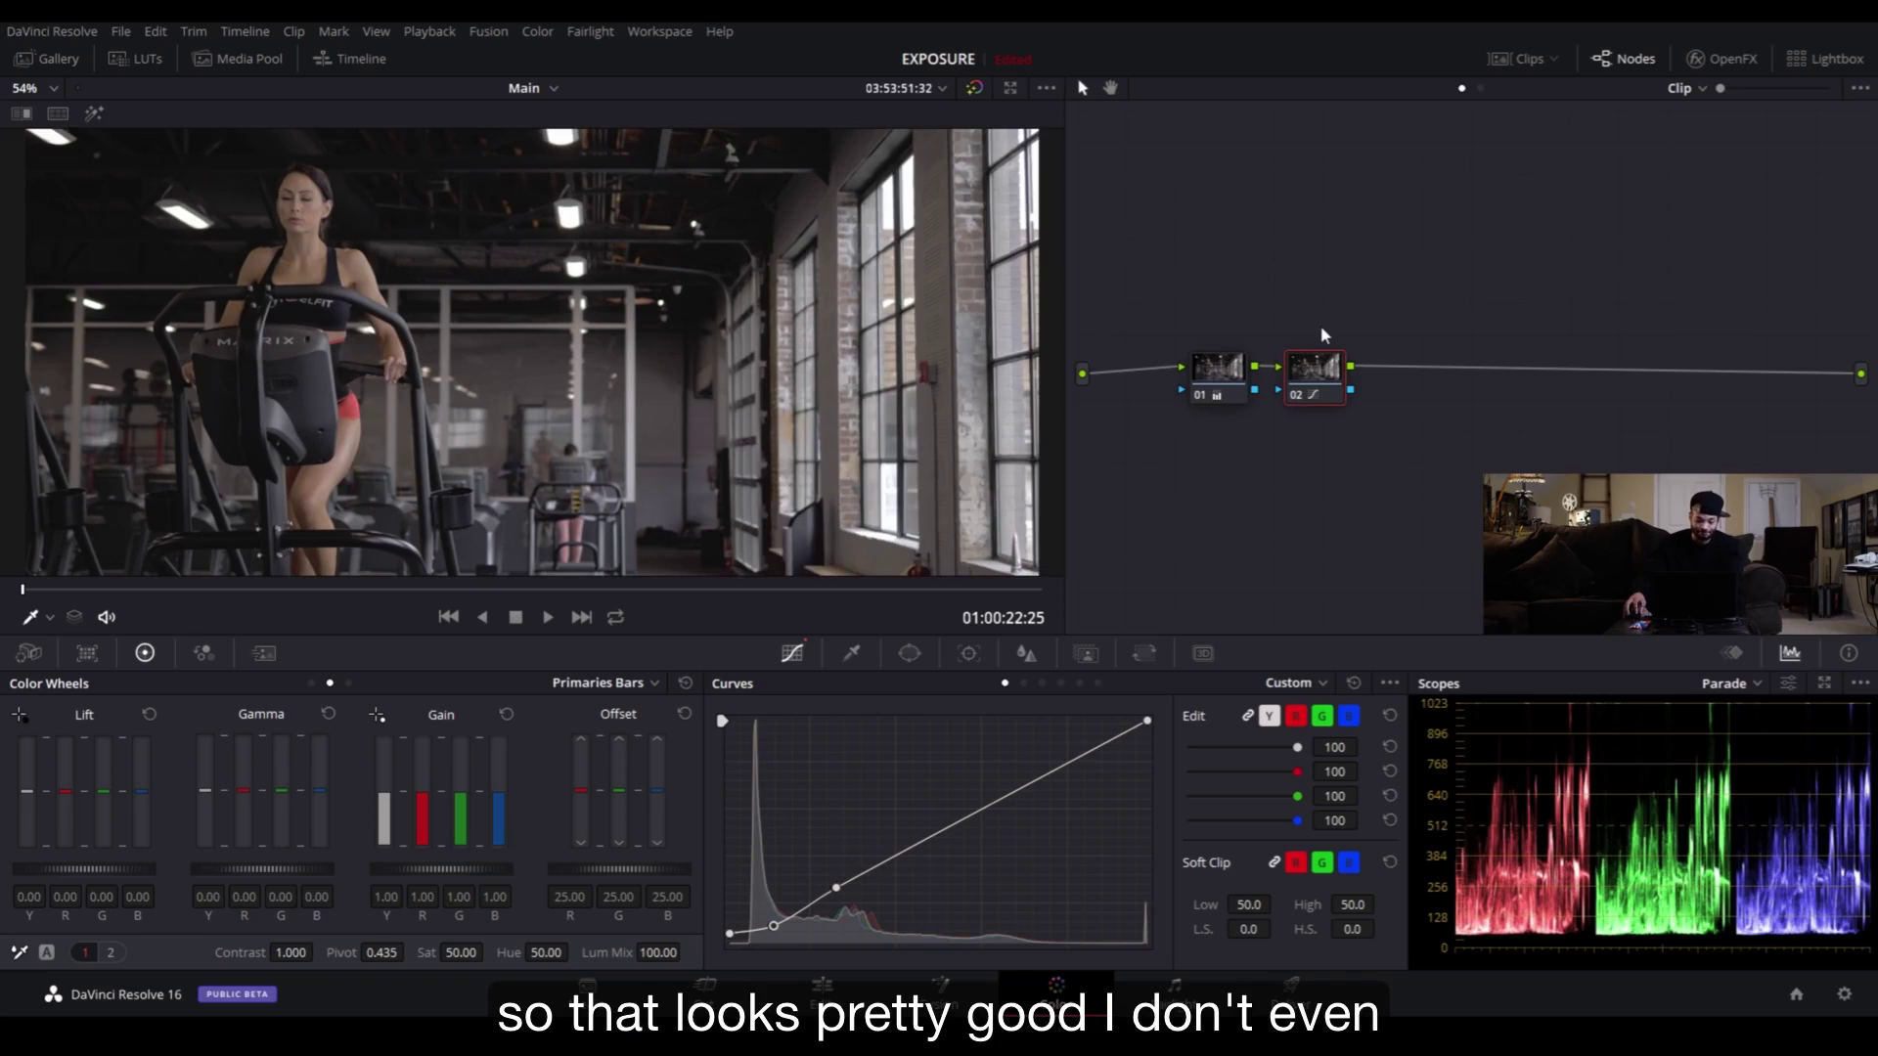
pyautogui.scroll(-2, 740, 410)
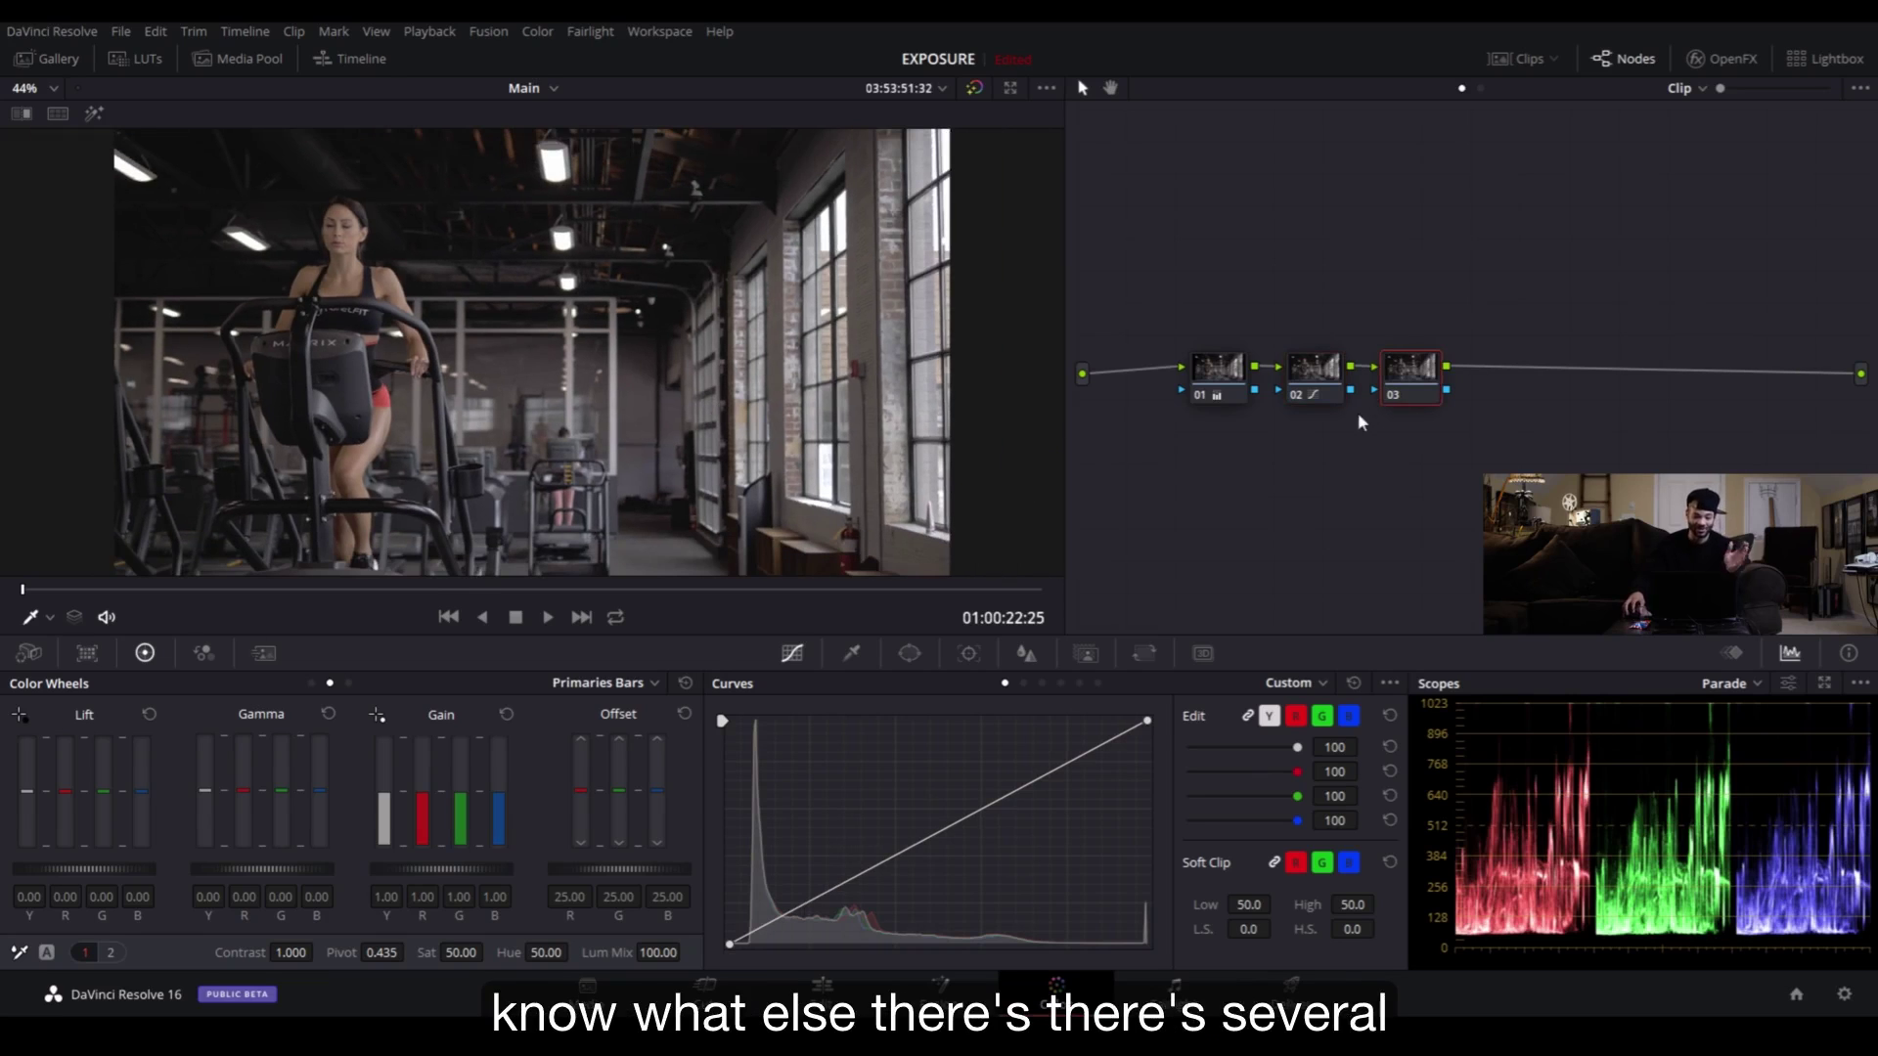
pyautogui.scroll(-2, 800, 489)
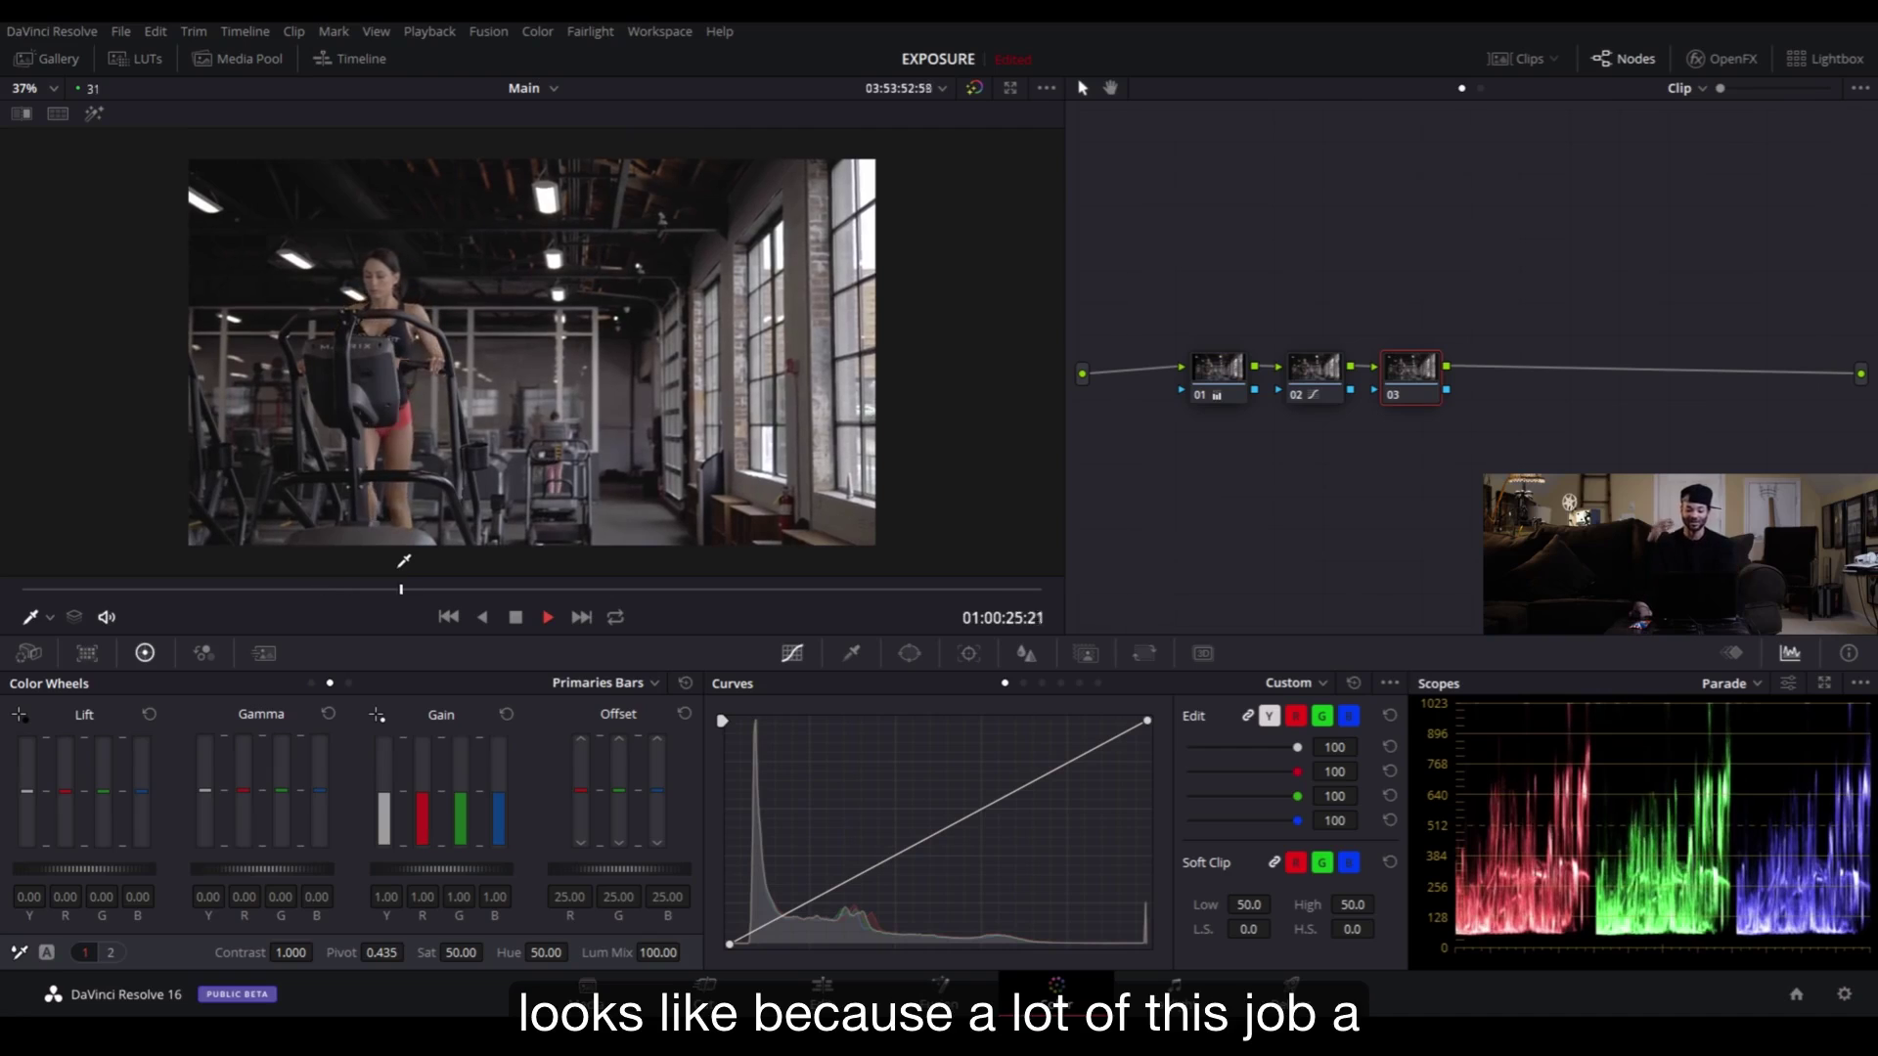
# - Play back the graded stair stepper clip, pausing to examine the image closely and replaying it from near its start
pyautogui.press('space')
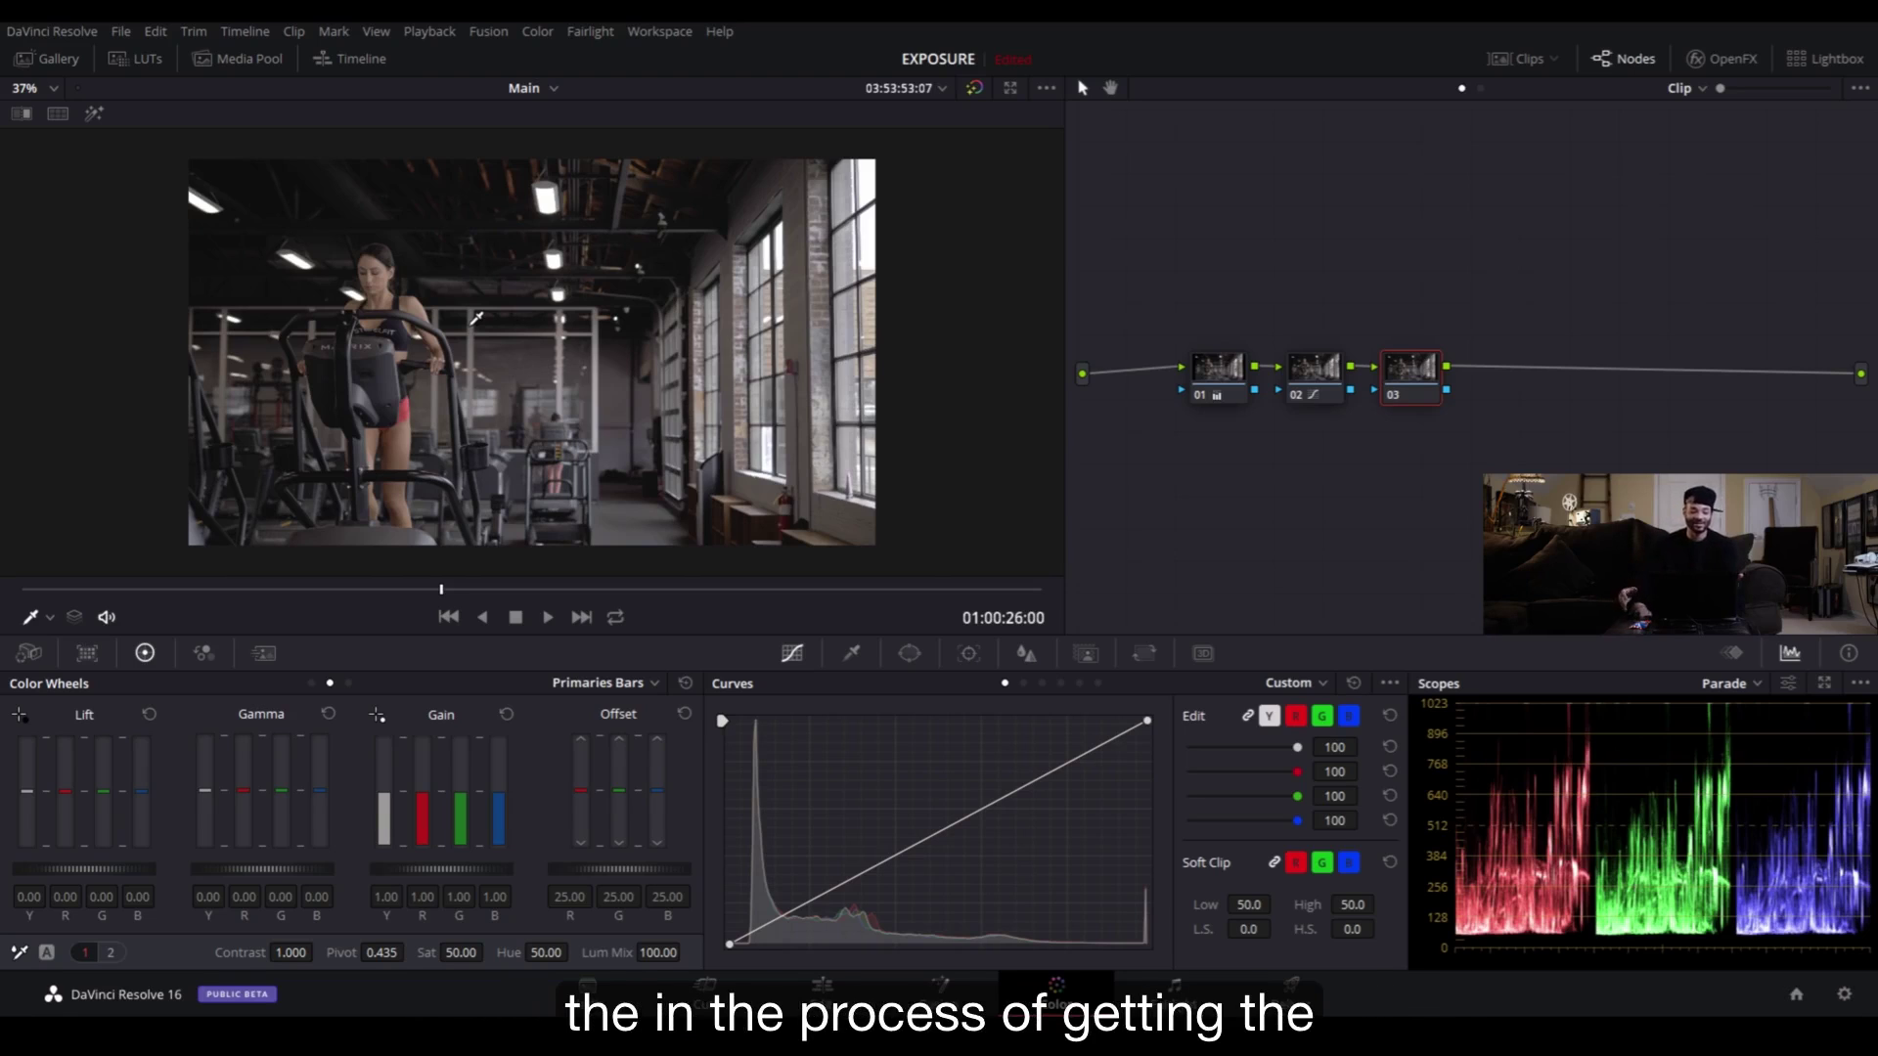
pyautogui.scroll(5, 460, 381)
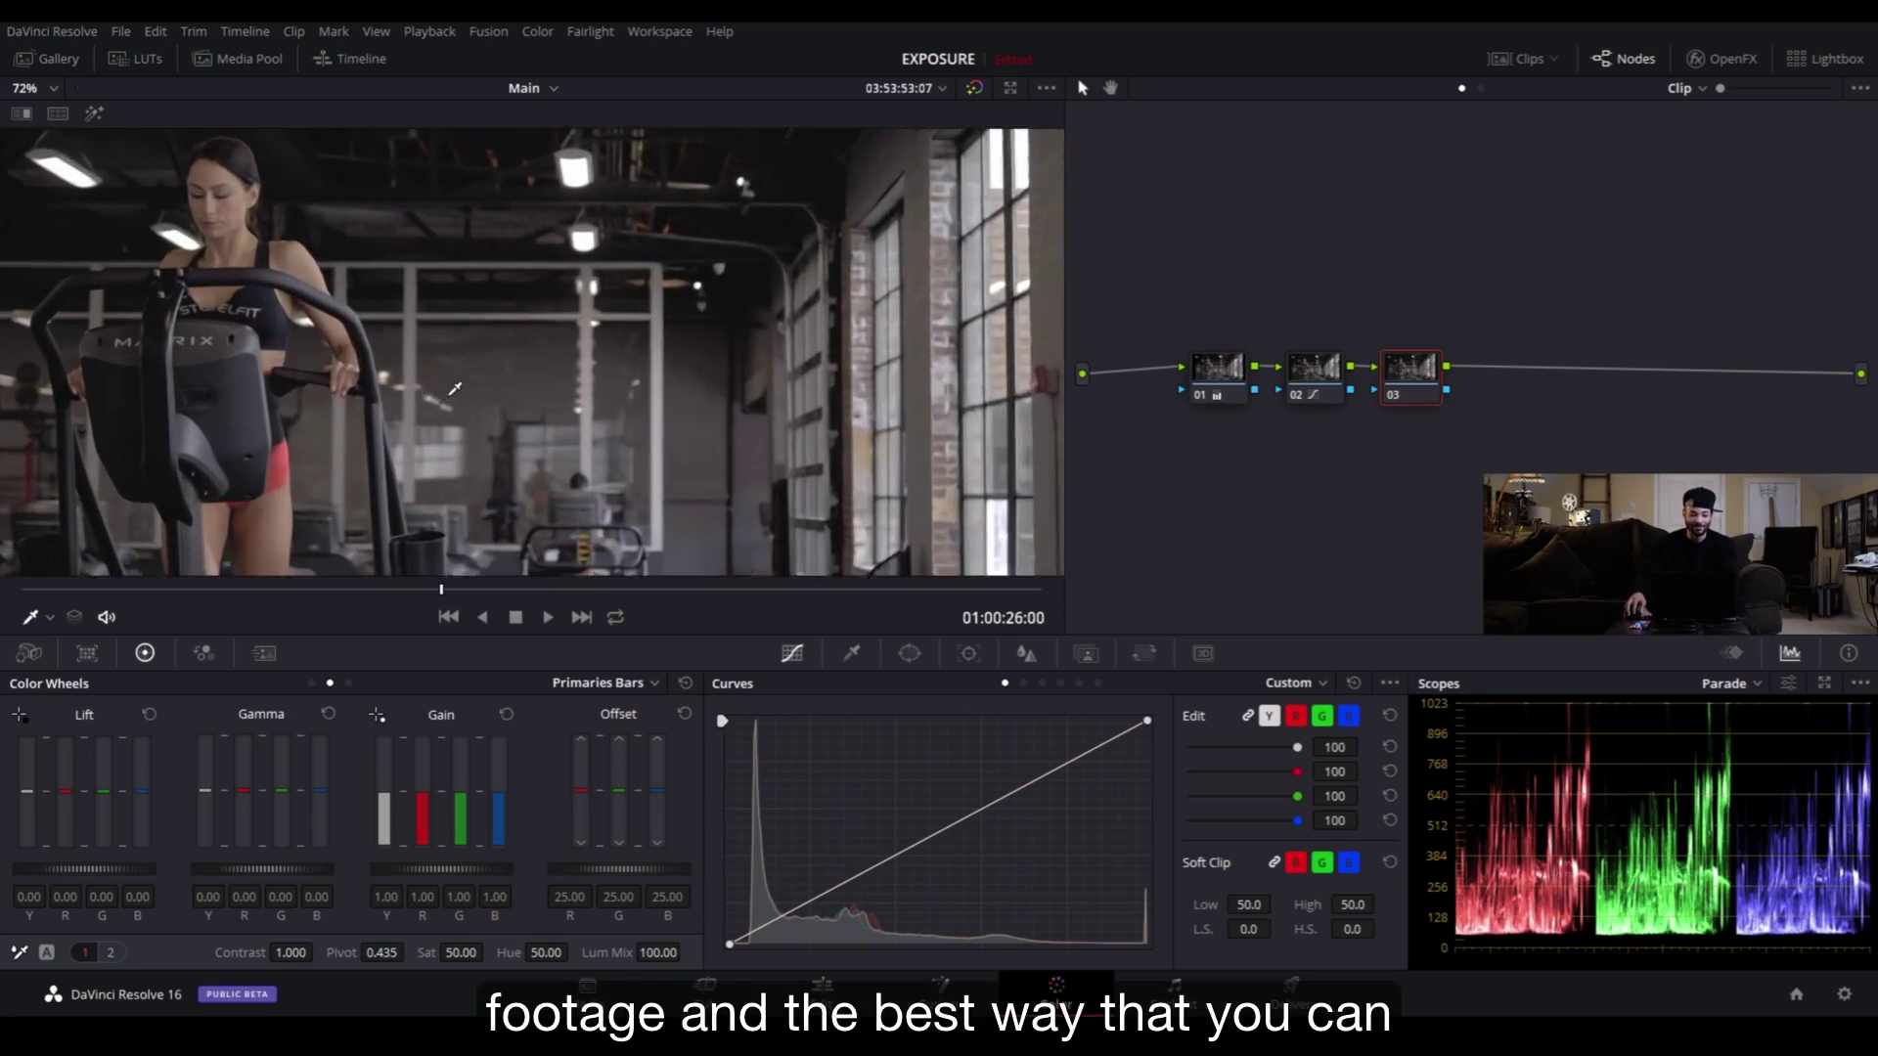
pyautogui.scroll(-5, 455, 388)
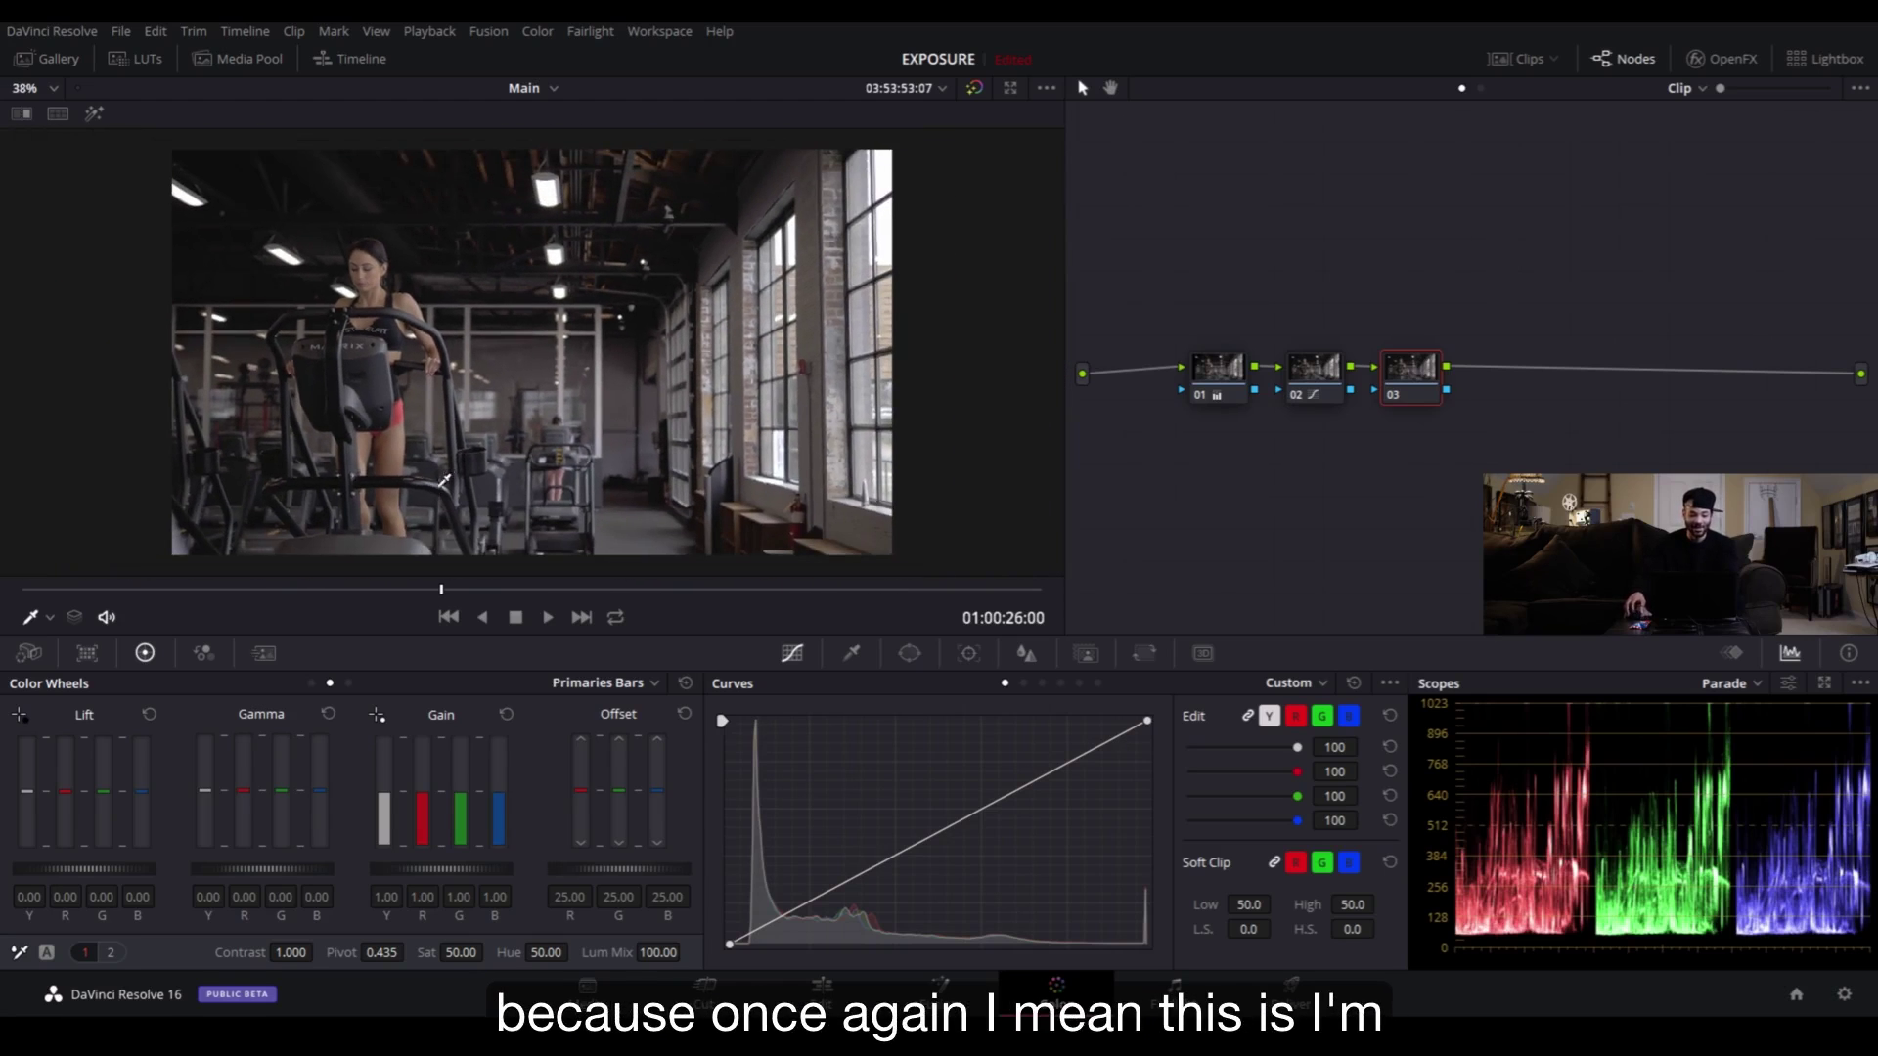
pyautogui.scroll(-1, 445, 480)
pyautogui.press('space')
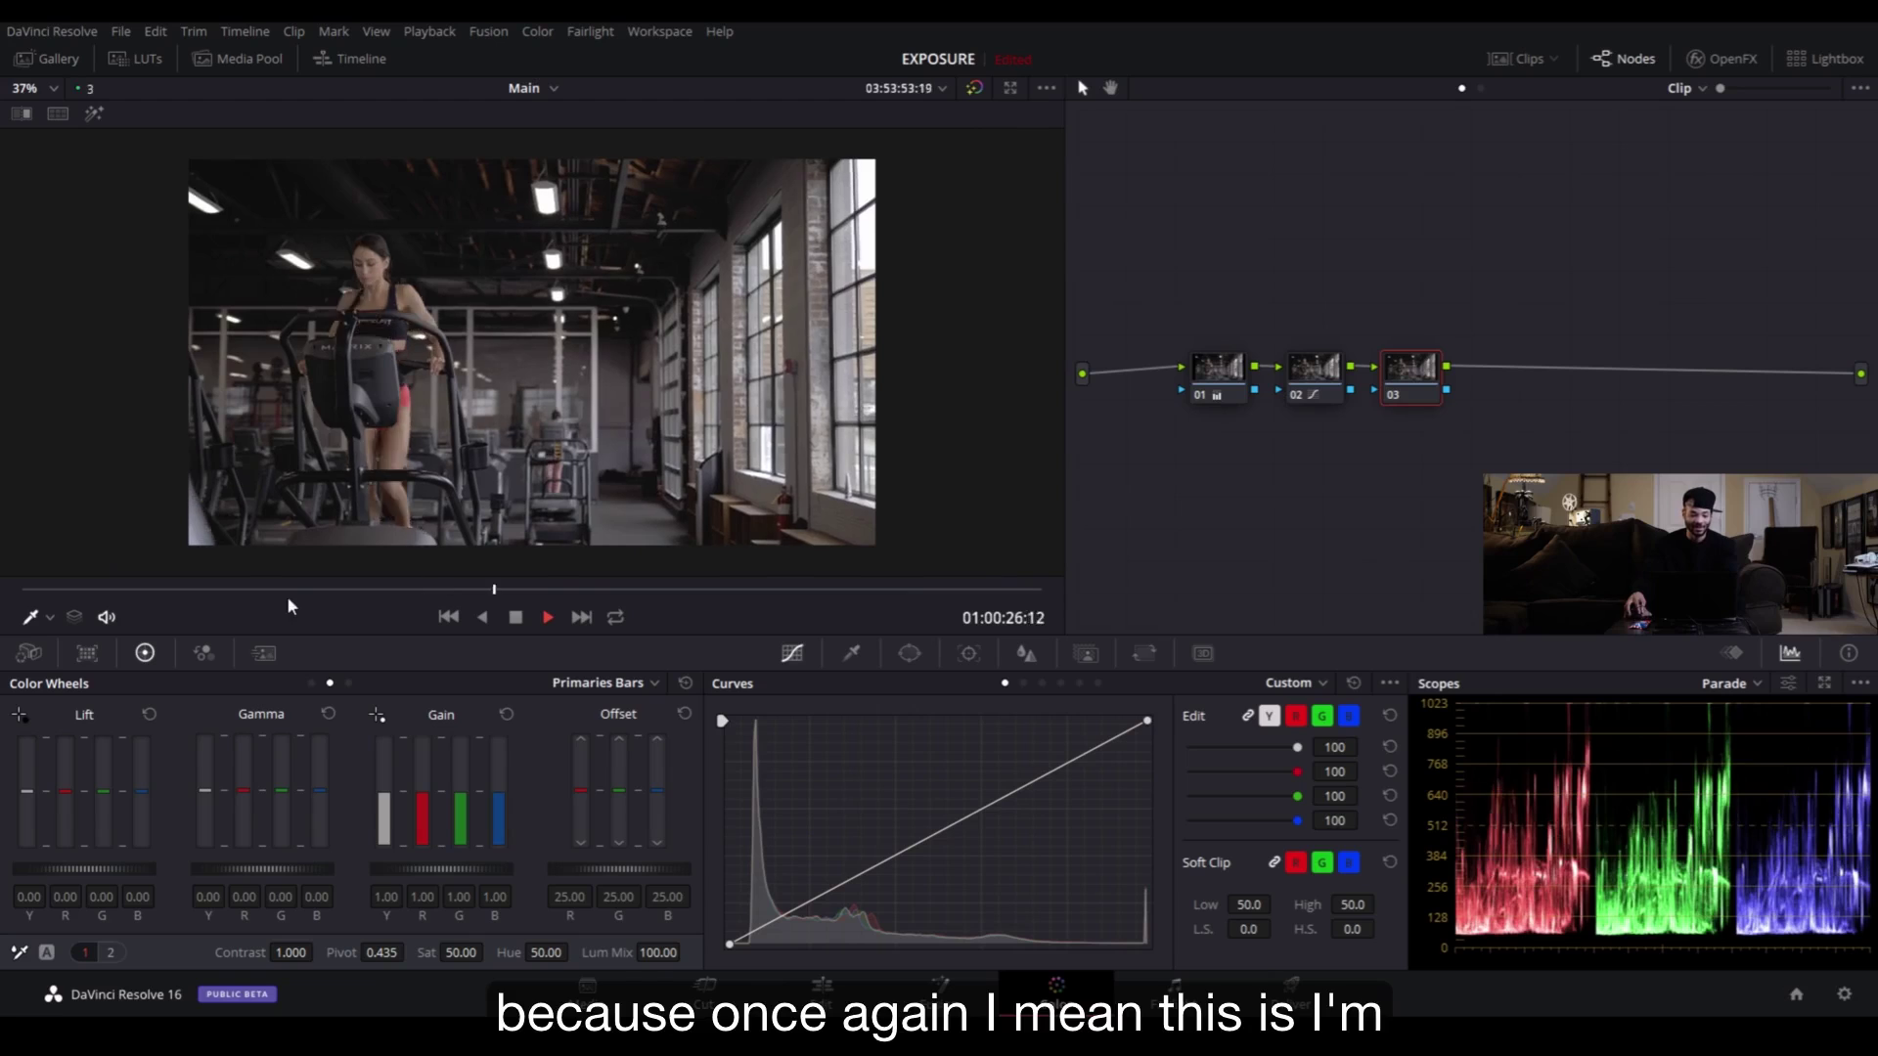
pyautogui.press('space')
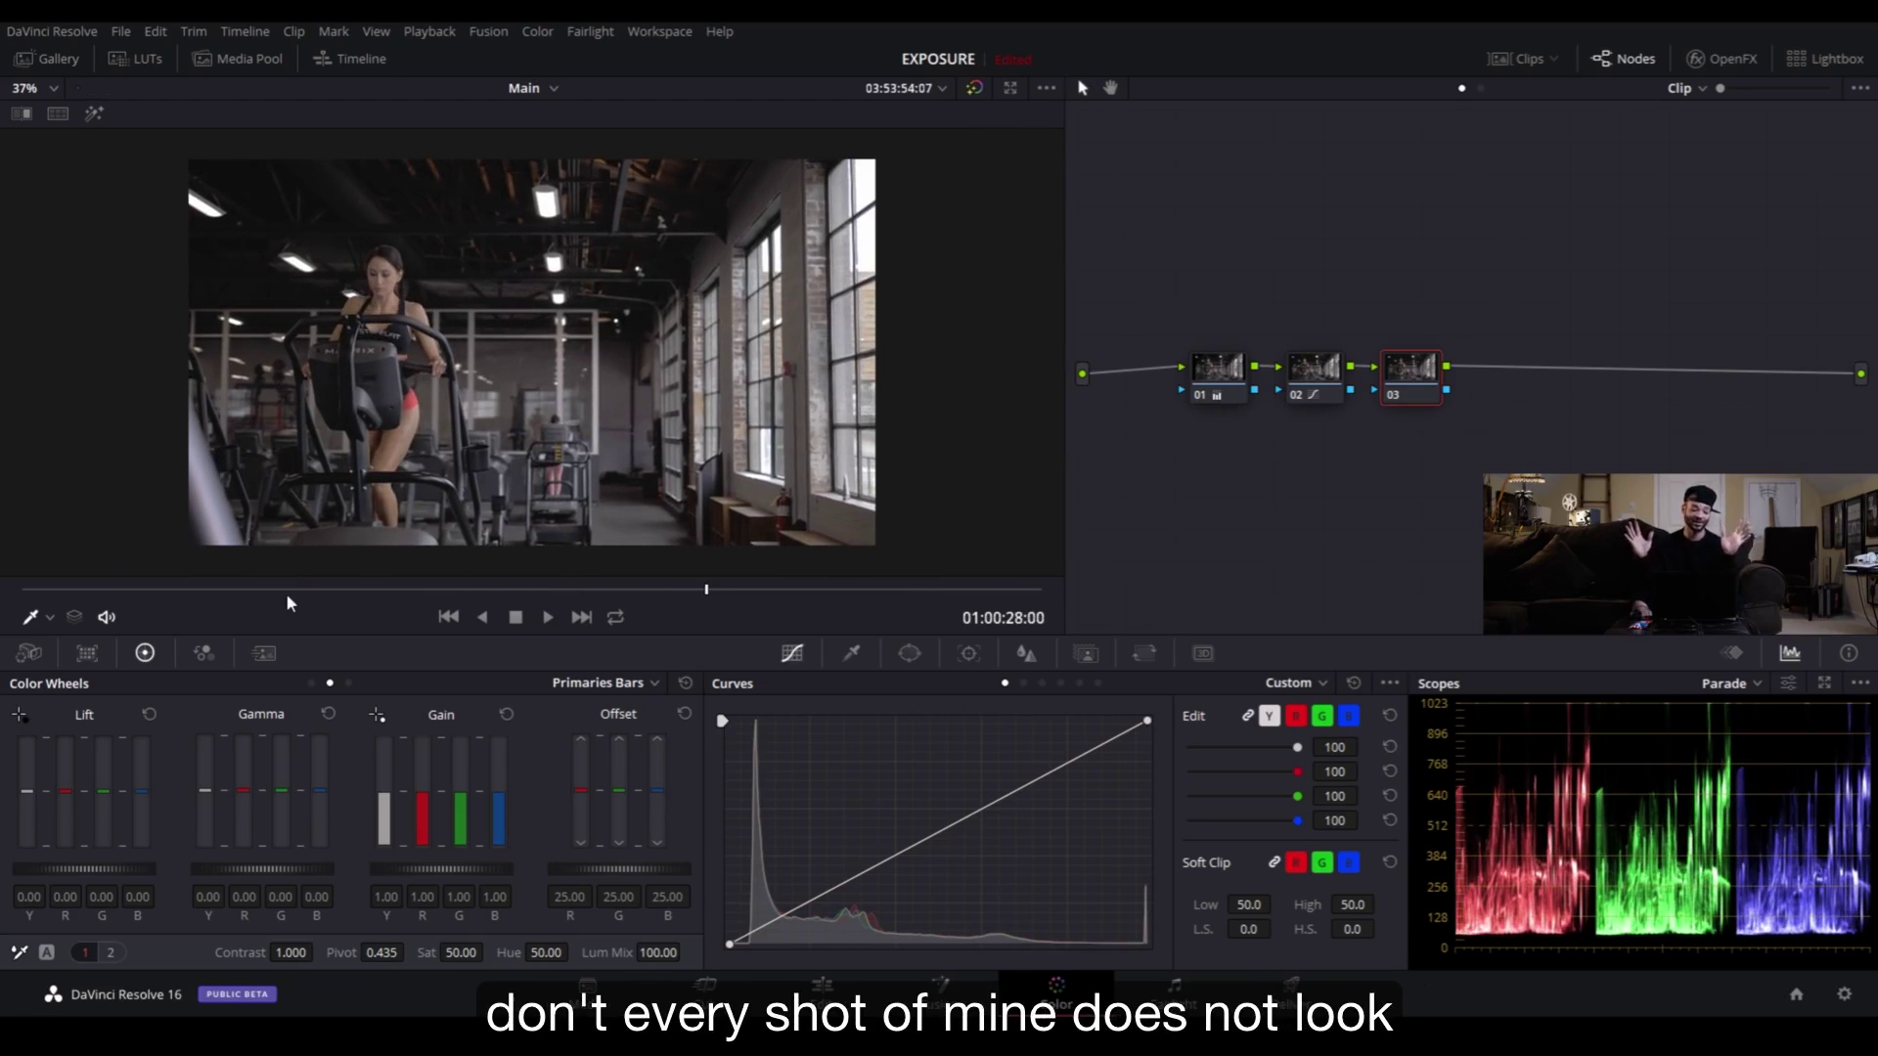
pyautogui.press('space')
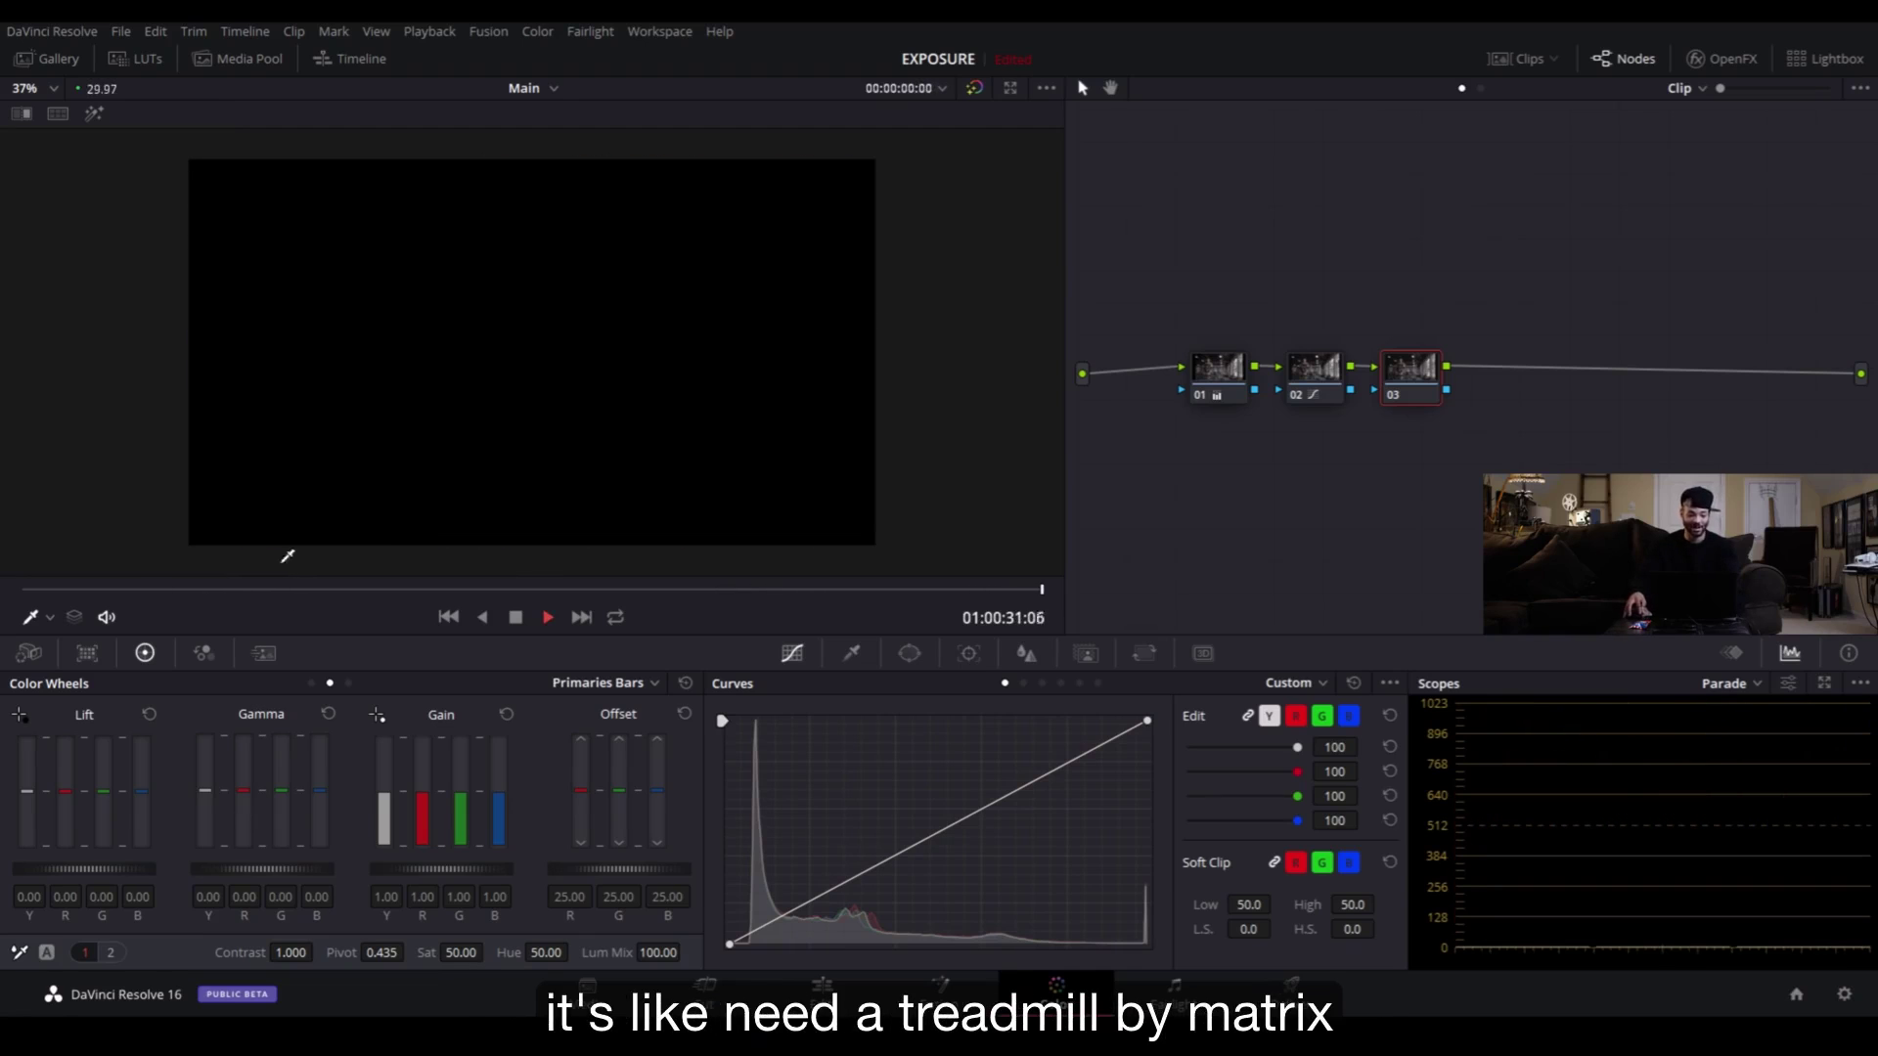
pyautogui.press('space')
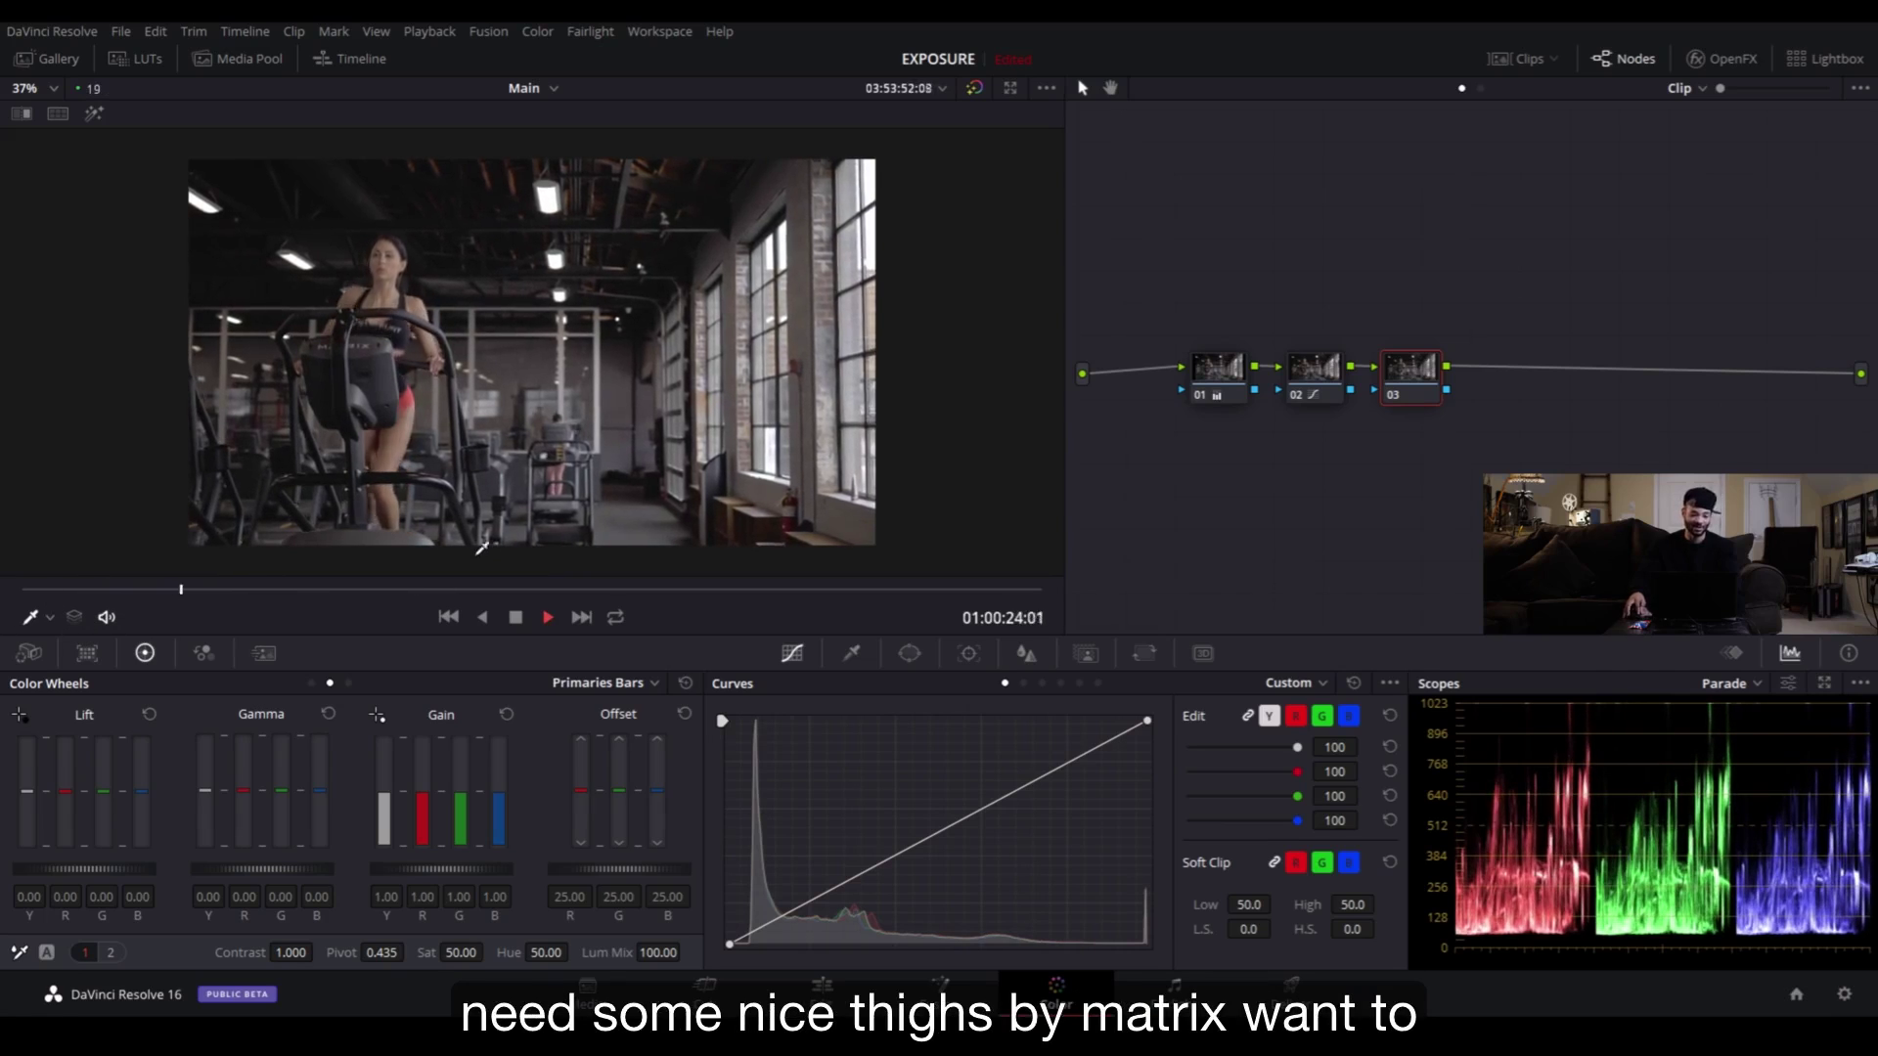
pyautogui.click(50, 590)
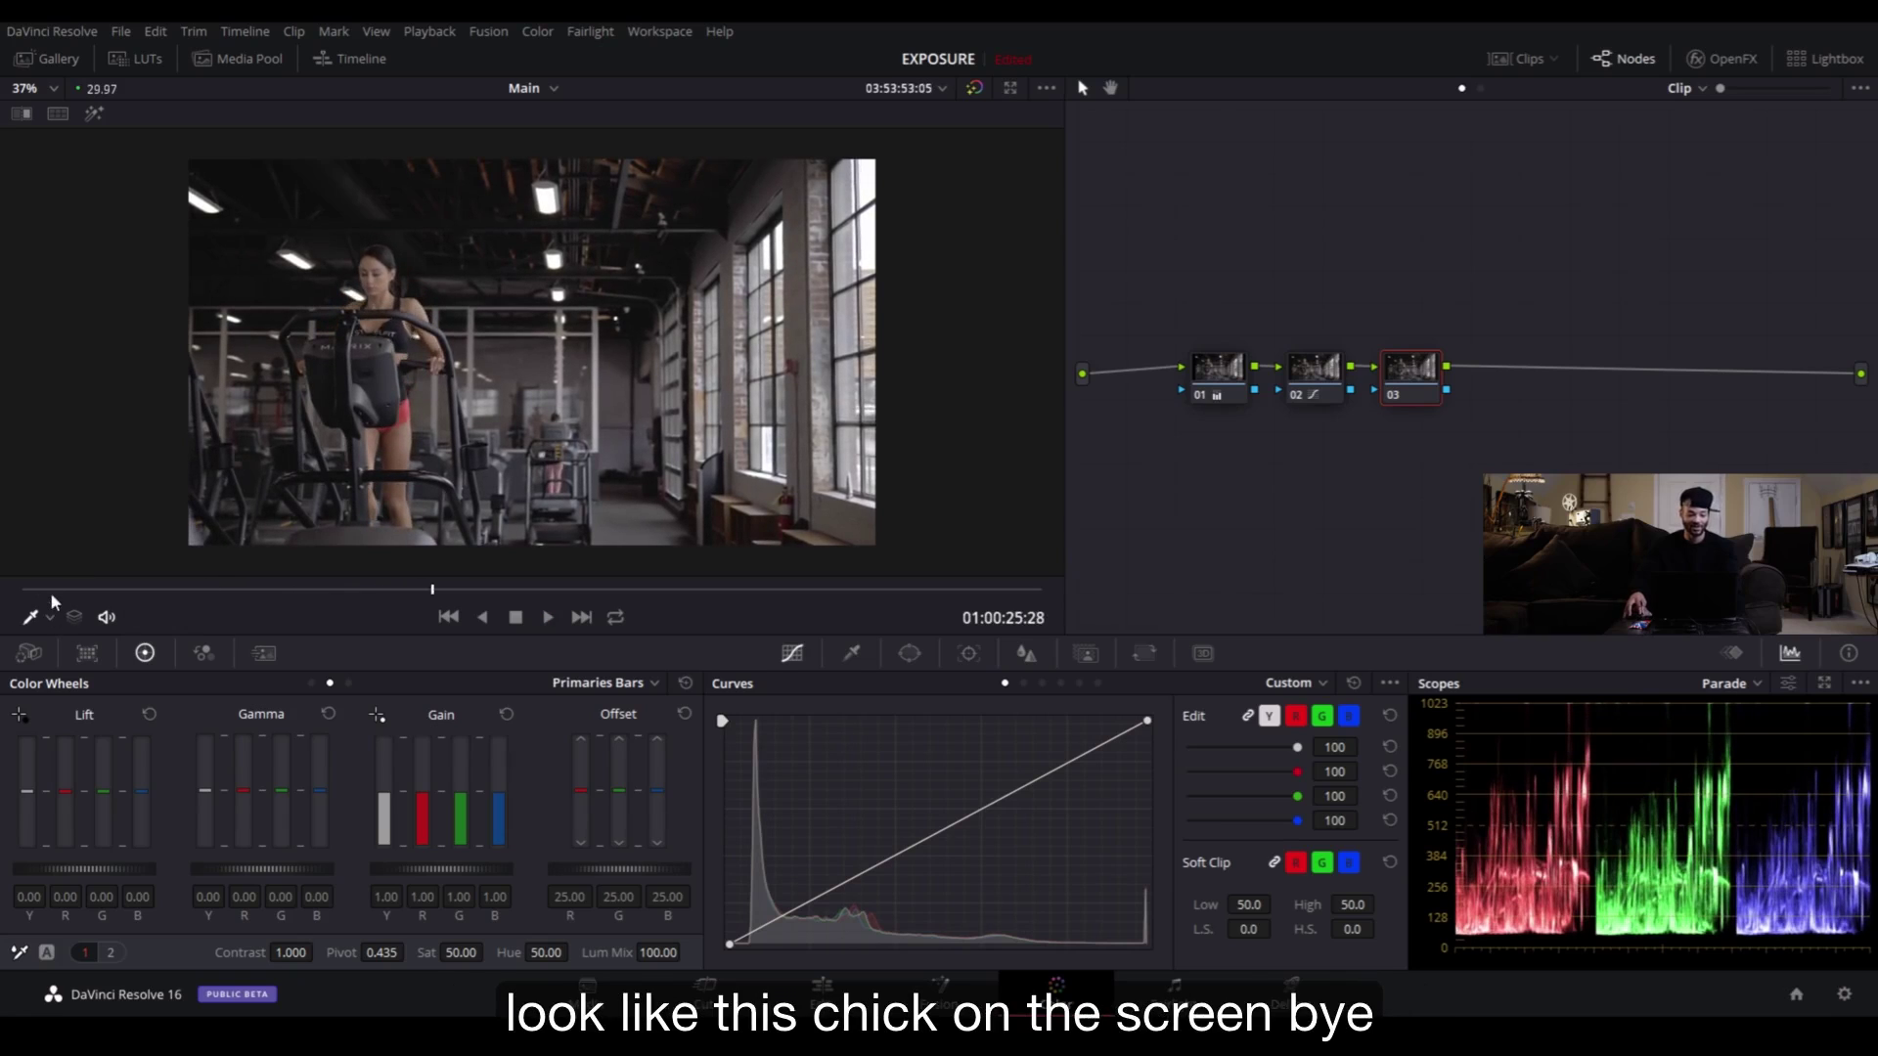
# - Switch grading to clip 04, the hallway shot, and show the temperature, tint, shadow and highlight set of primary adjustments
pyautogui.click(1511, 58)
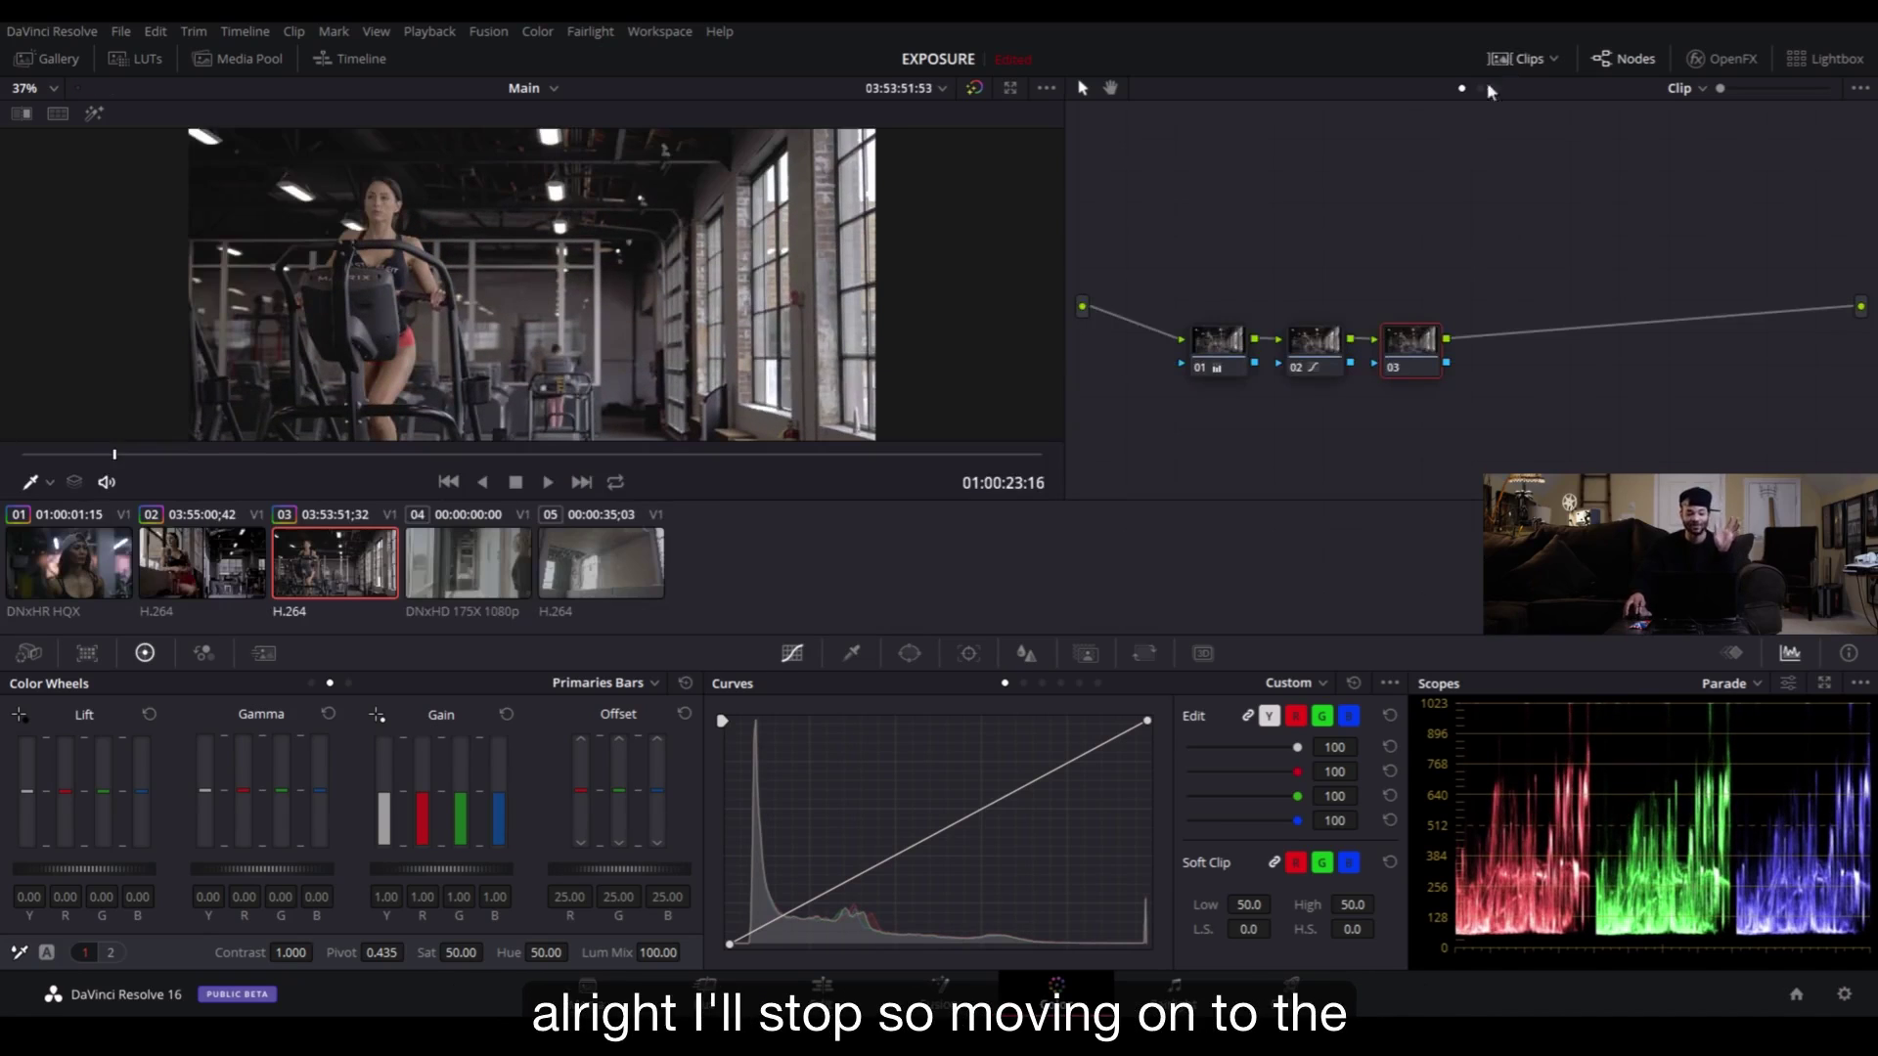
pyautogui.click(456, 572)
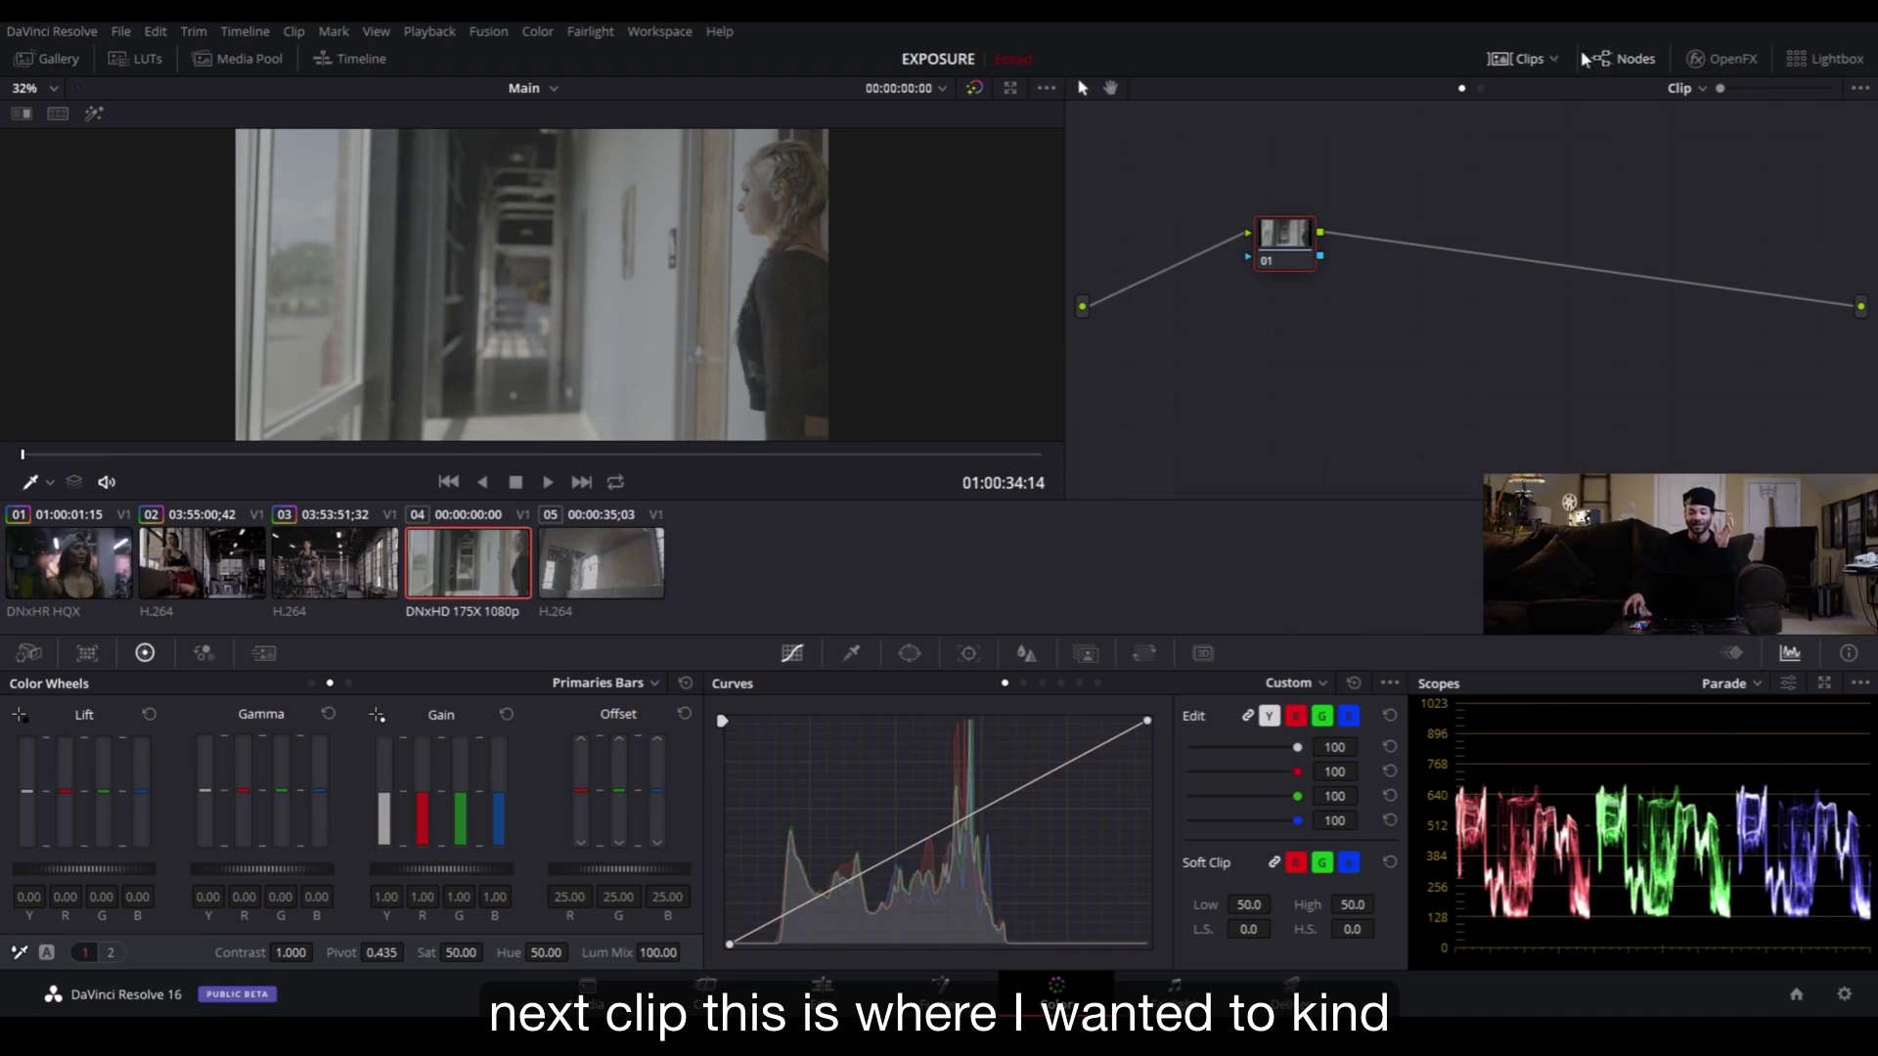
pyautogui.click(1523, 57)
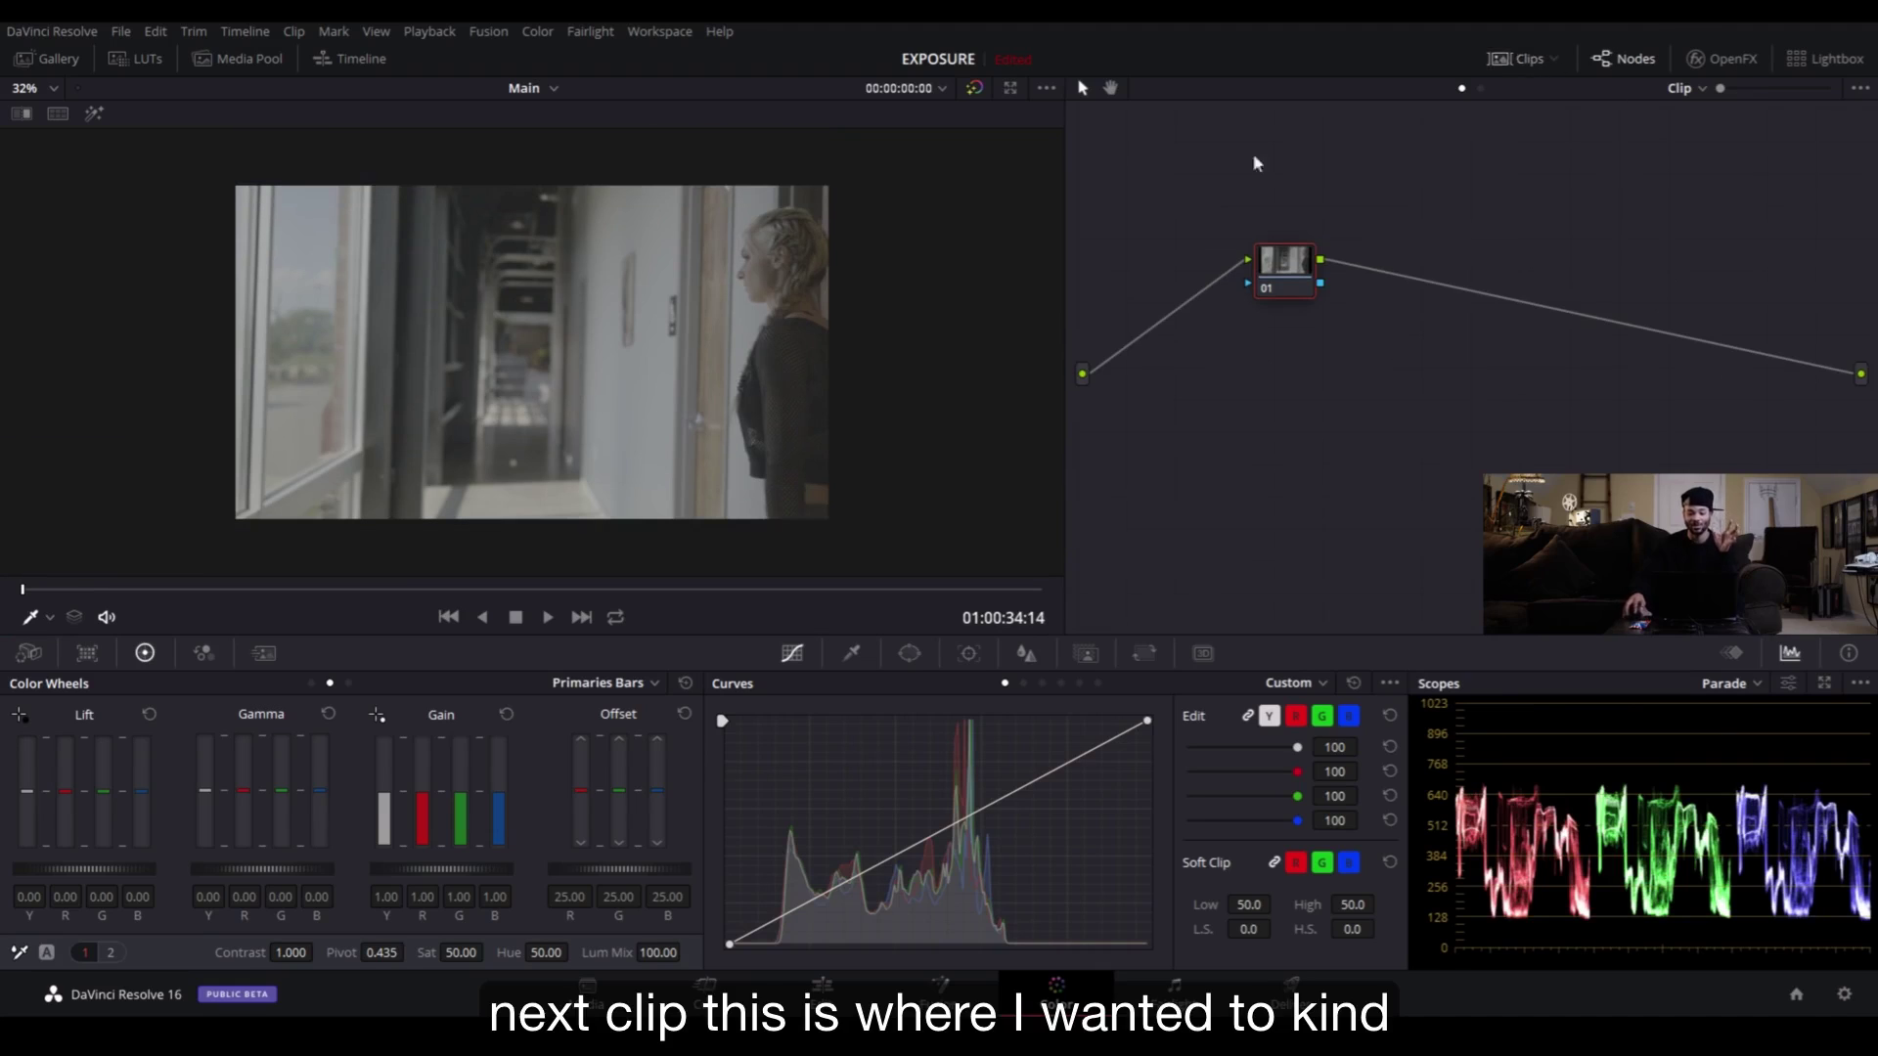
pyautogui.click(111, 953)
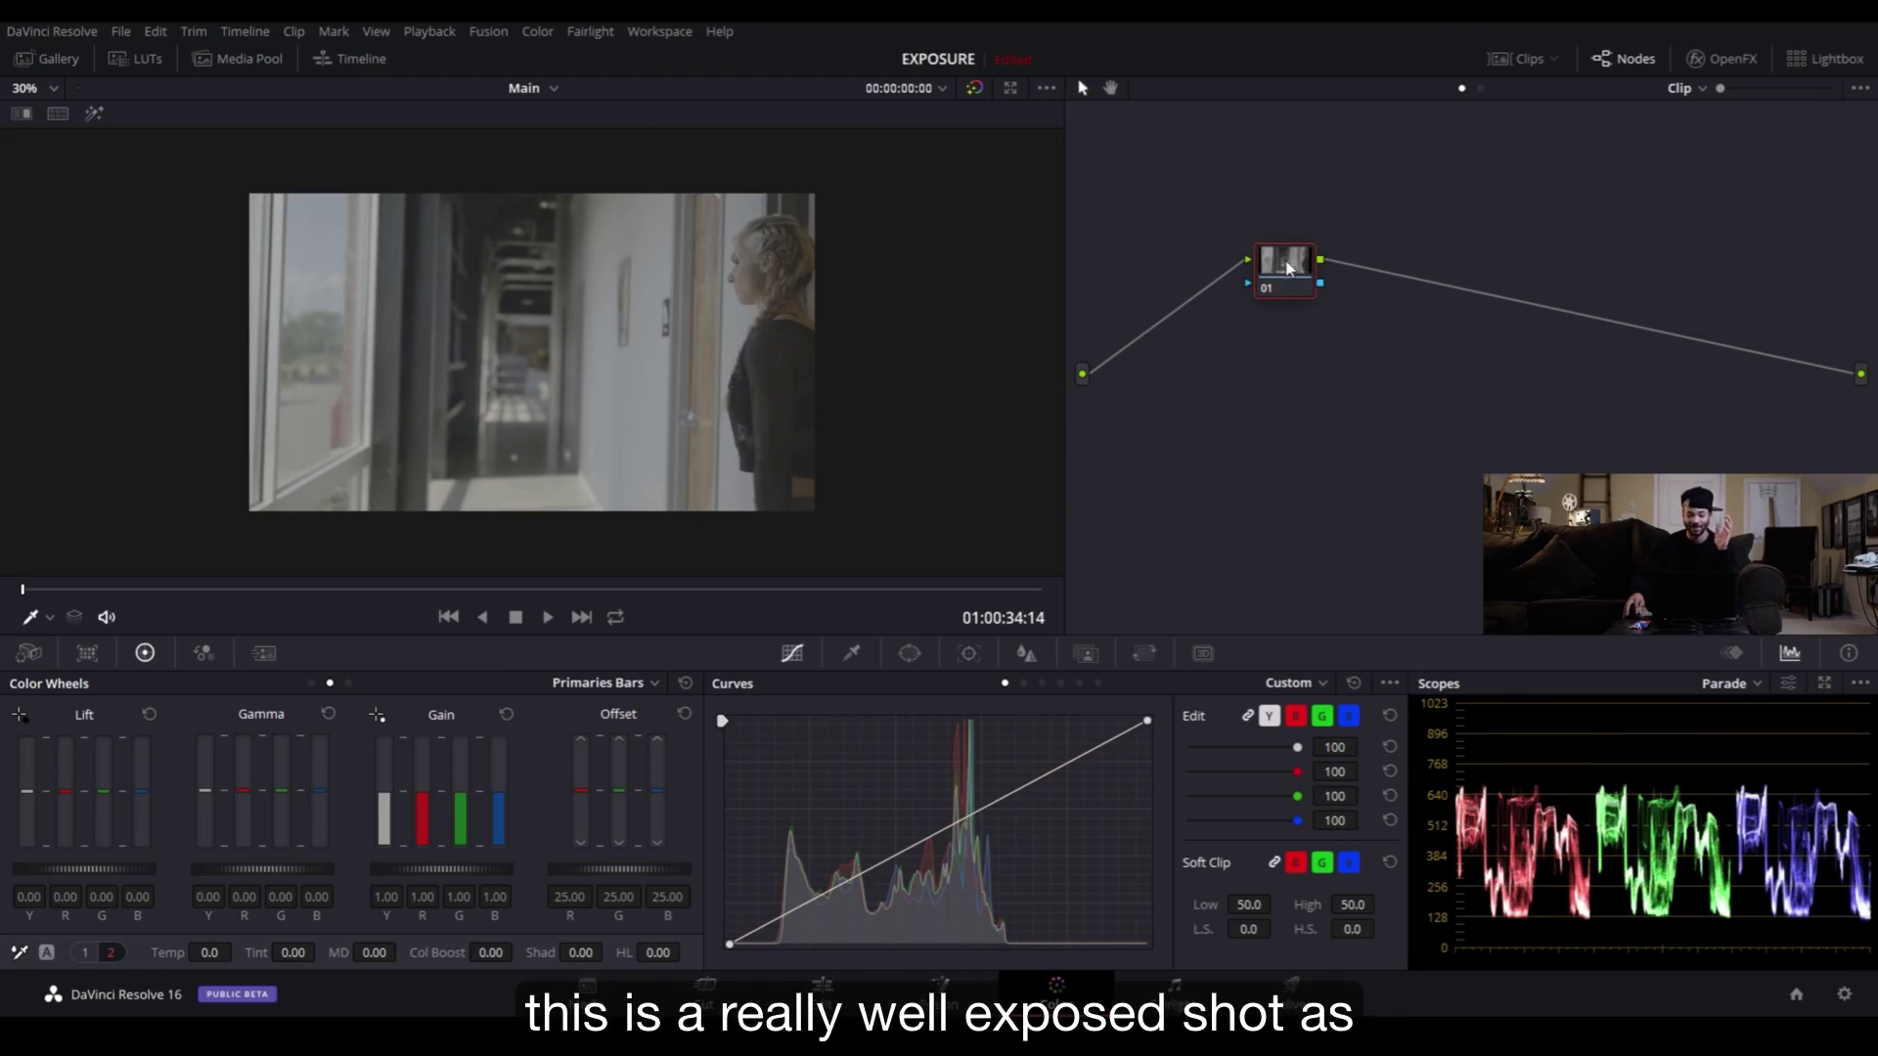
pyautogui.scroll(2, 403, 448)
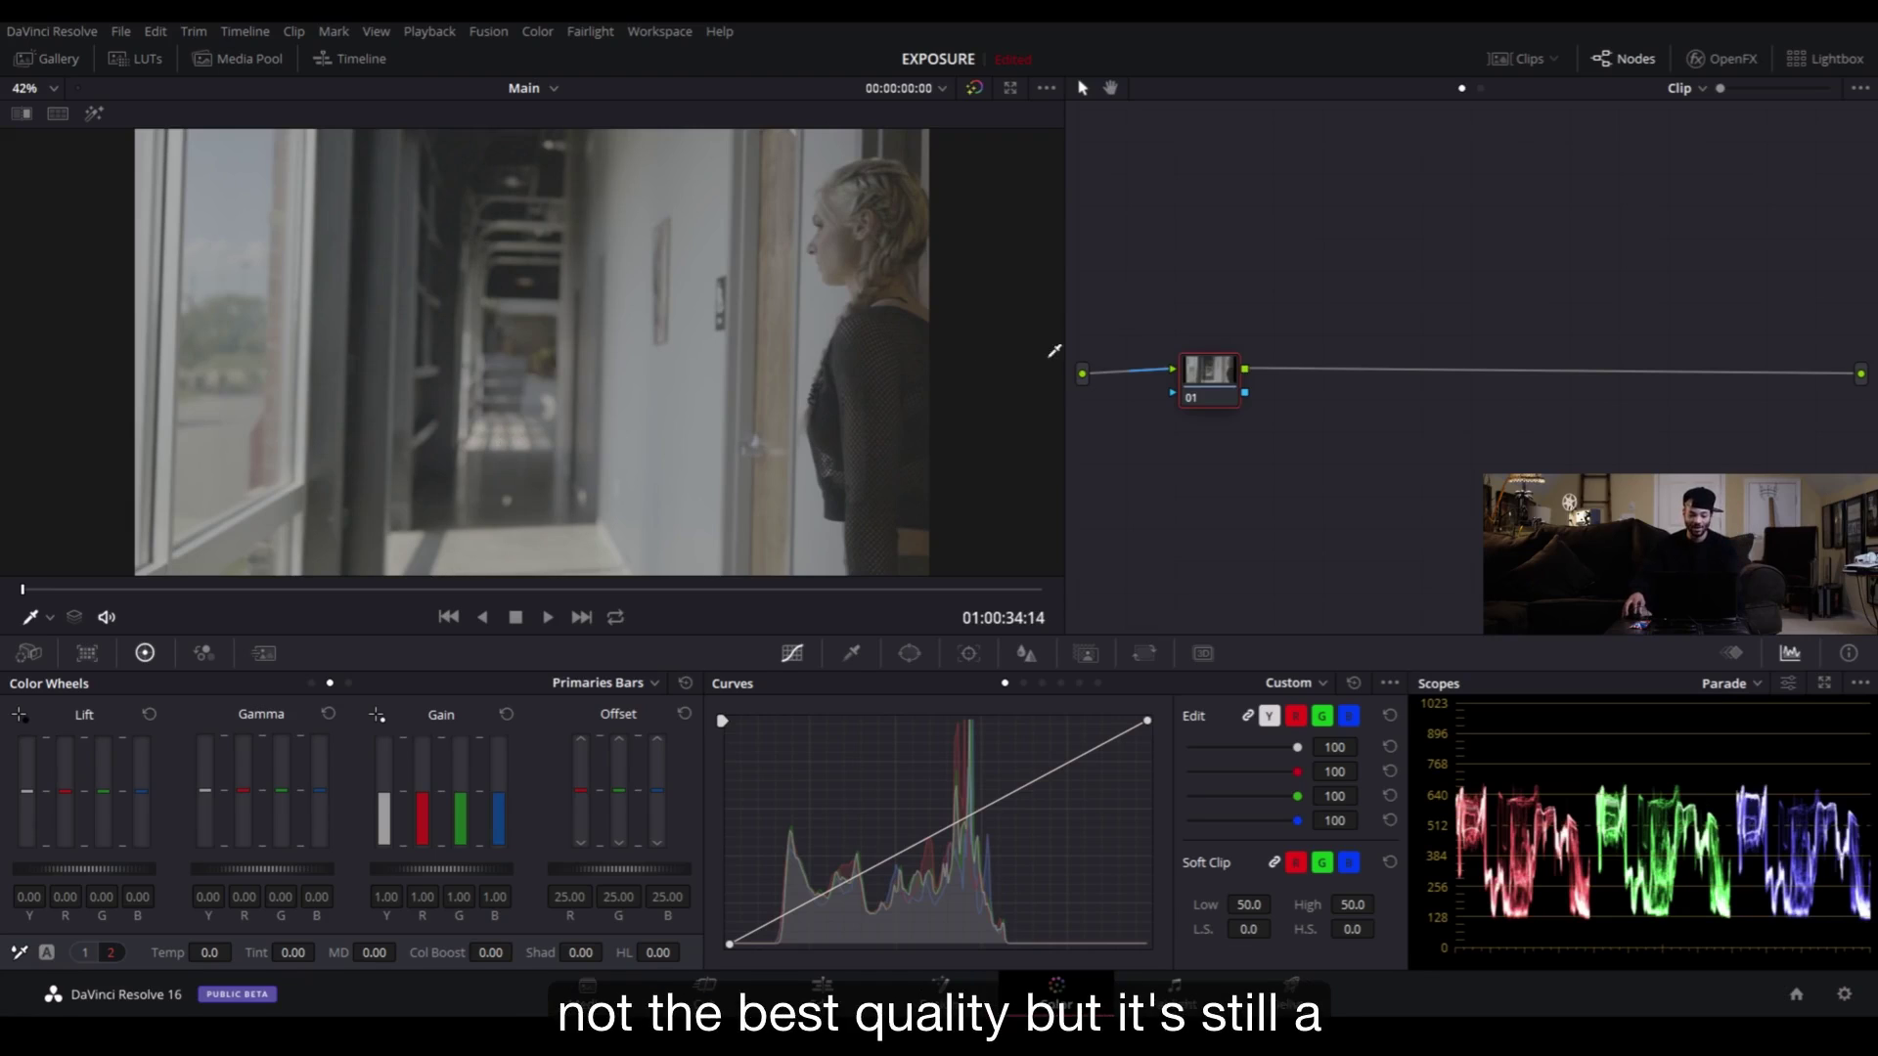
# - Add serial nodes 02 and 03 after node 01 and space node 03 slightly away from node 02
pyautogui.moveTo(1229, 386); pyautogui.dragTo(1218, 385)
pyautogui.hotkey('alt', 's')
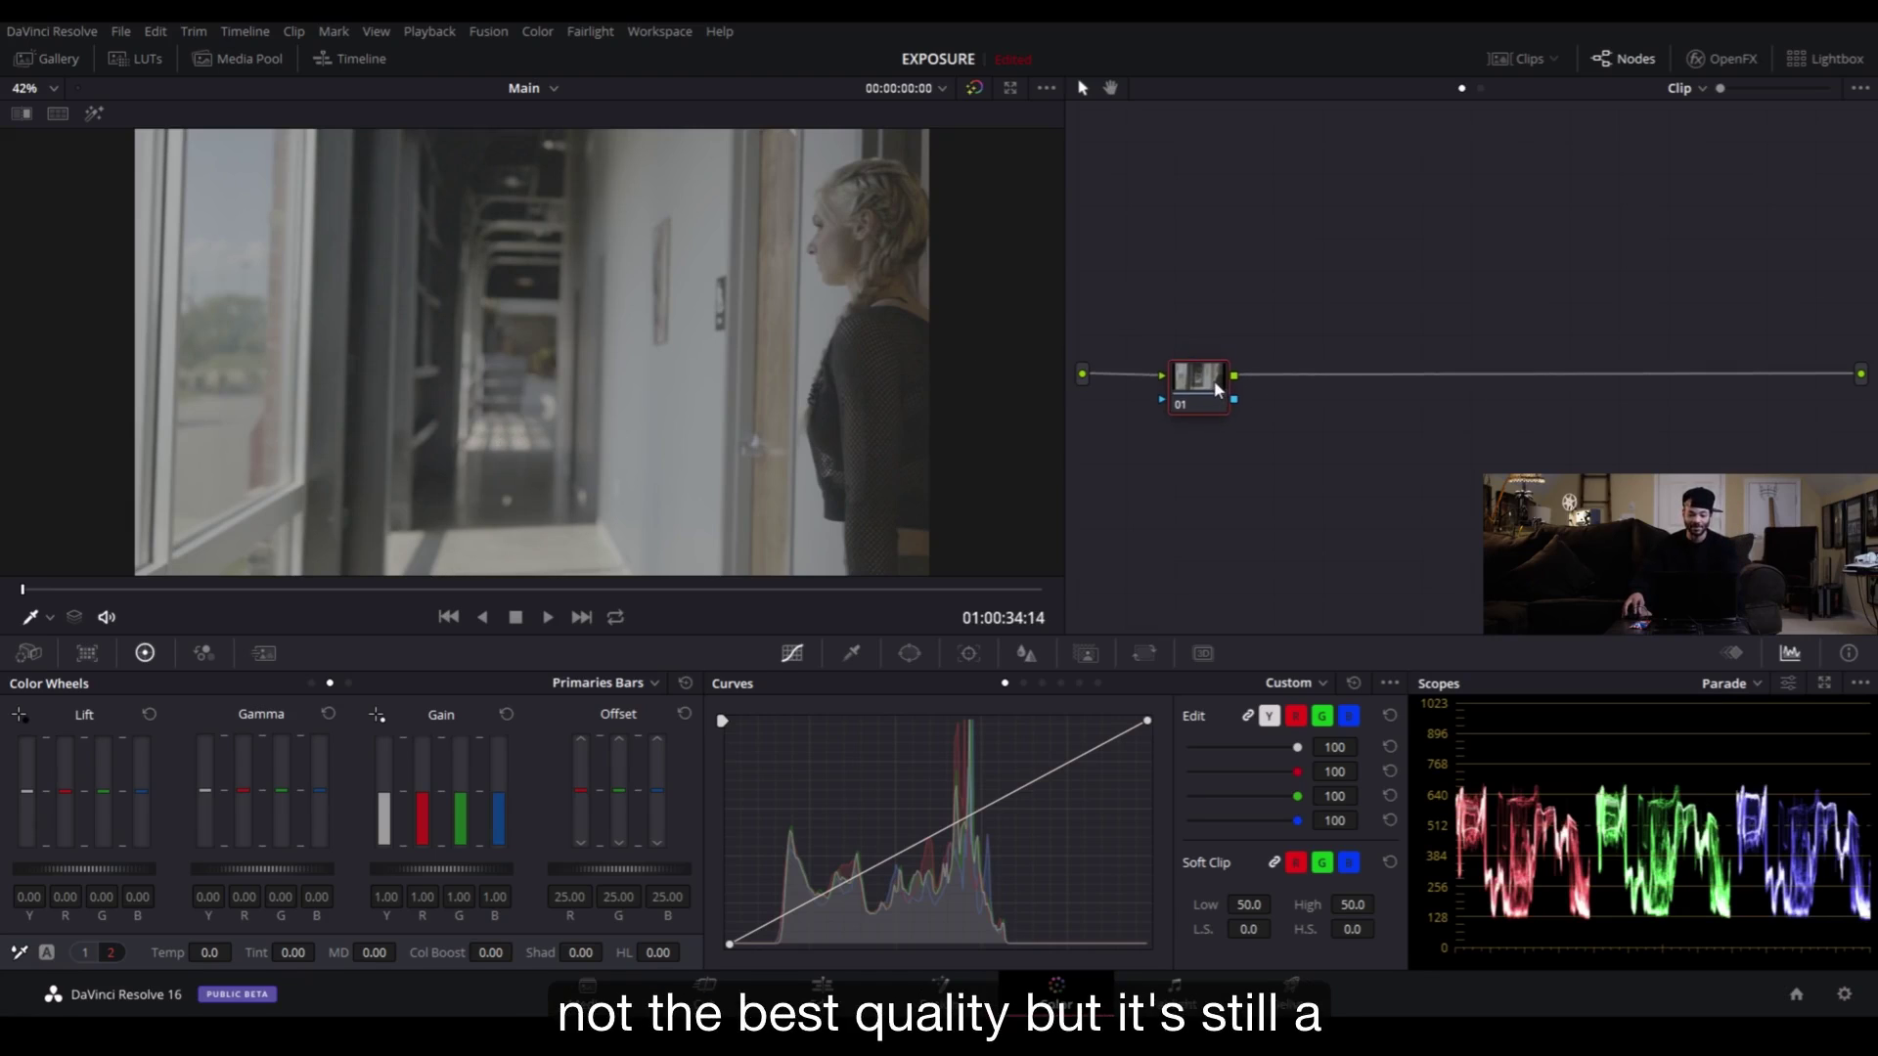
pyautogui.hotkey('alt', 's')
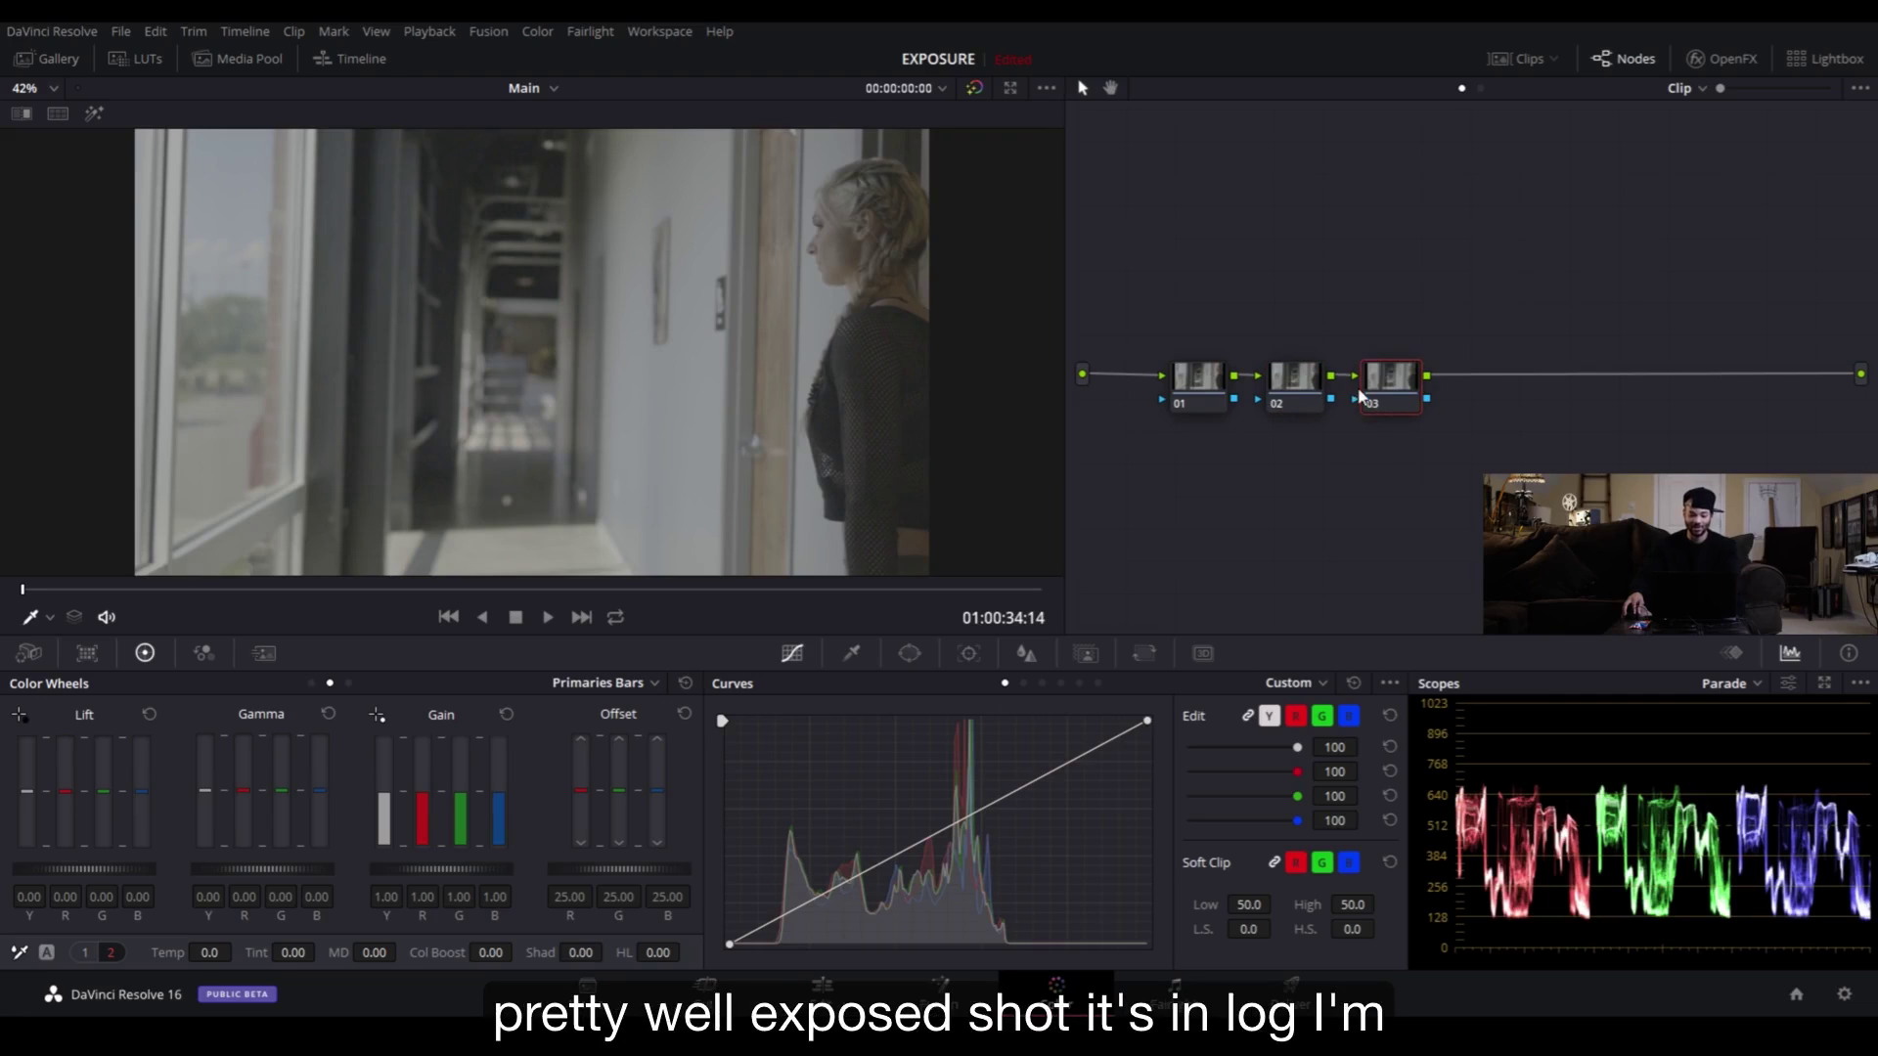
pyautogui.moveTo(1373, 391); pyautogui.dragTo(1400, 387)
# - Apply an Arri 3D LUT to node 03 and move the node farther along the chain
pyautogui.rightClick(1415, 385)
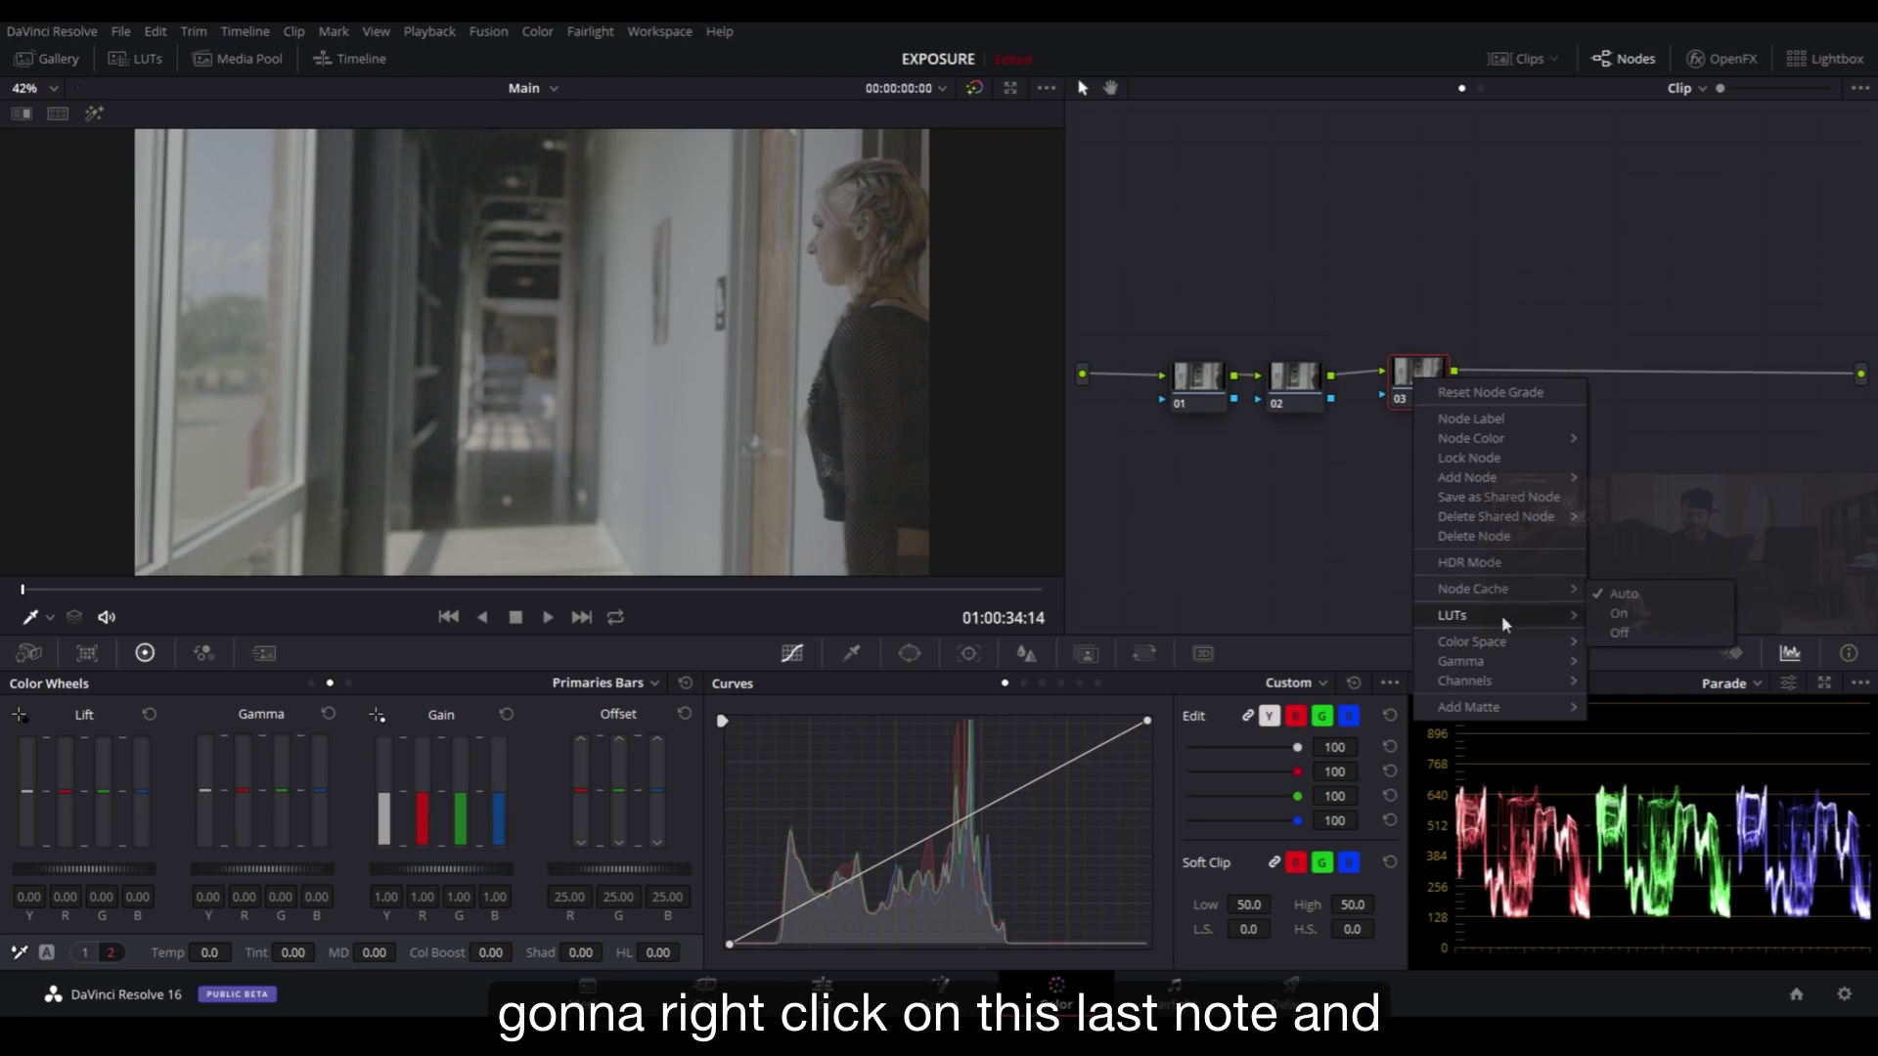
pyautogui.moveTo(1500, 615)
pyautogui.moveTo(1684, 679)
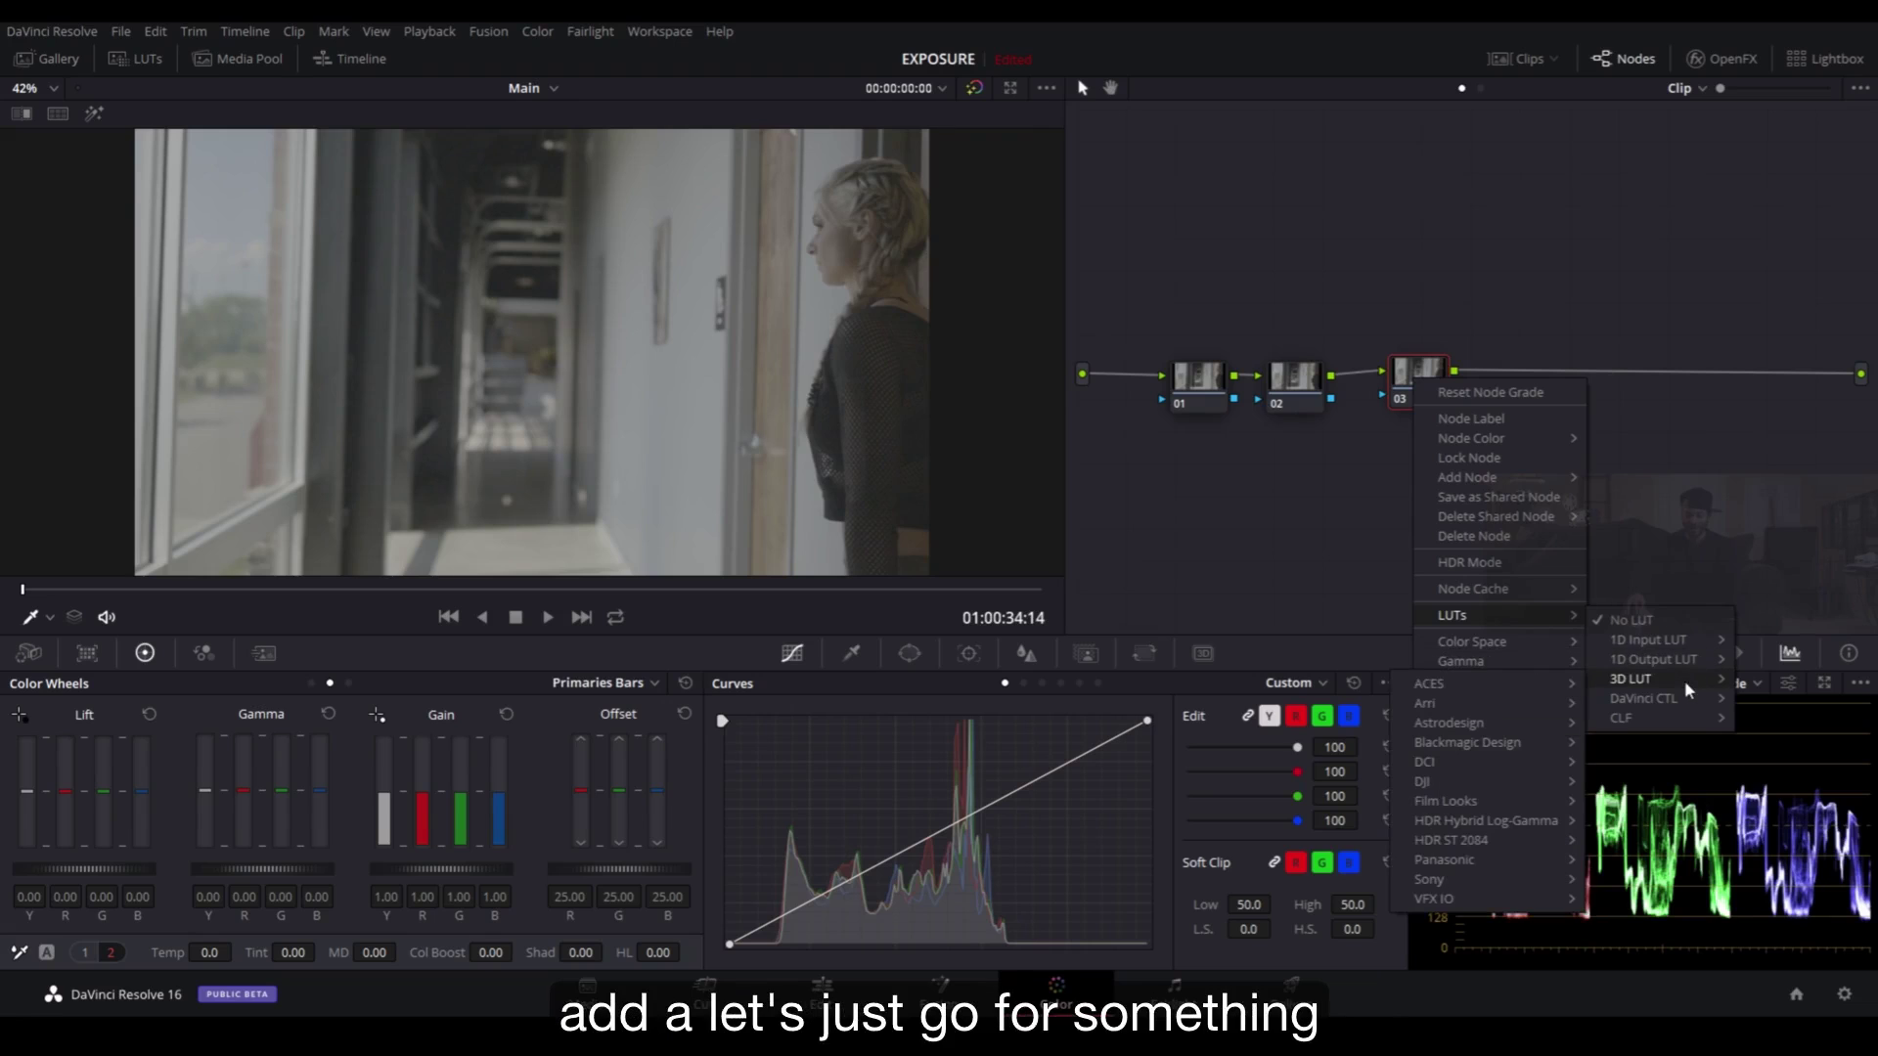
pyautogui.moveTo(1515, 826)
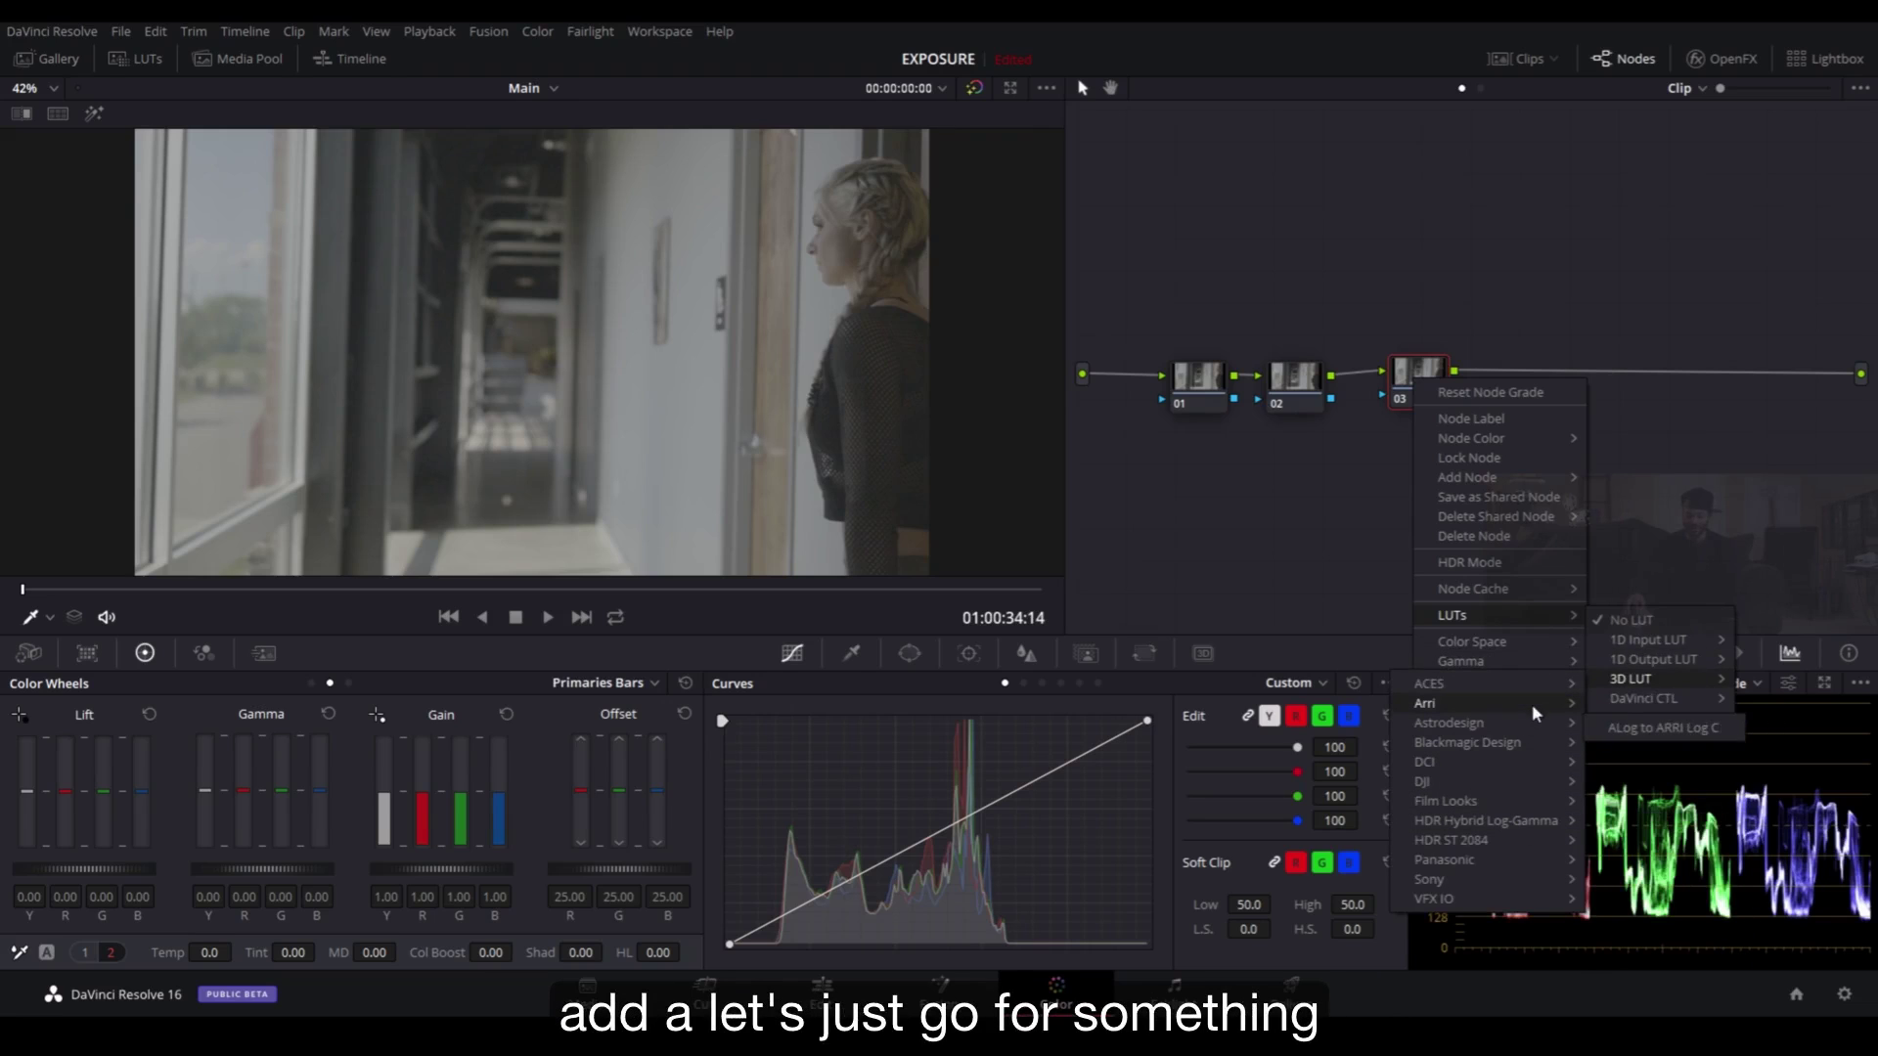
pyautogui.moveTo(1531, 702)
pyautogui.click(1606, 697)
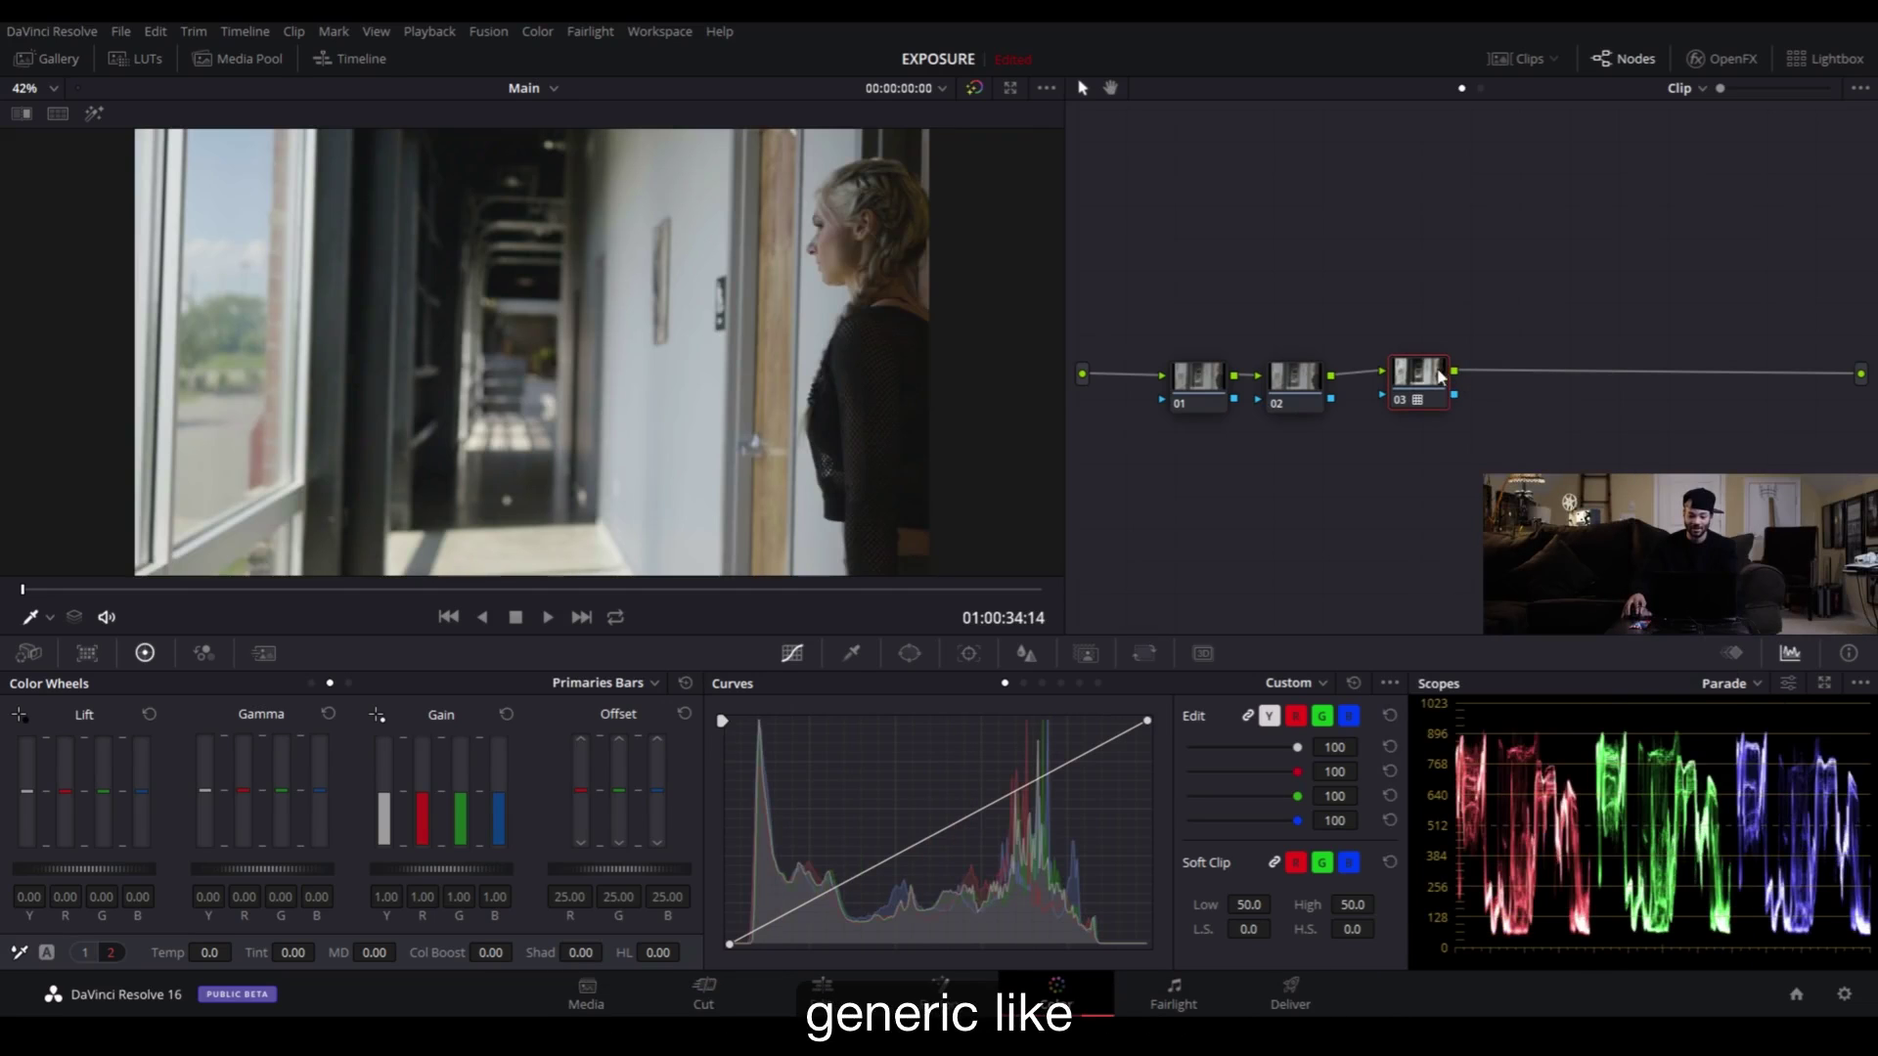
pyautogui.moveTo(1440, 375); pyautogui.dragTo(1538, 374)
# - White balance the shot on node 01 with Temp -90 and Tint about 8.5, and select node 02, moving it slightly away
pyautogui.click(1198, 376)
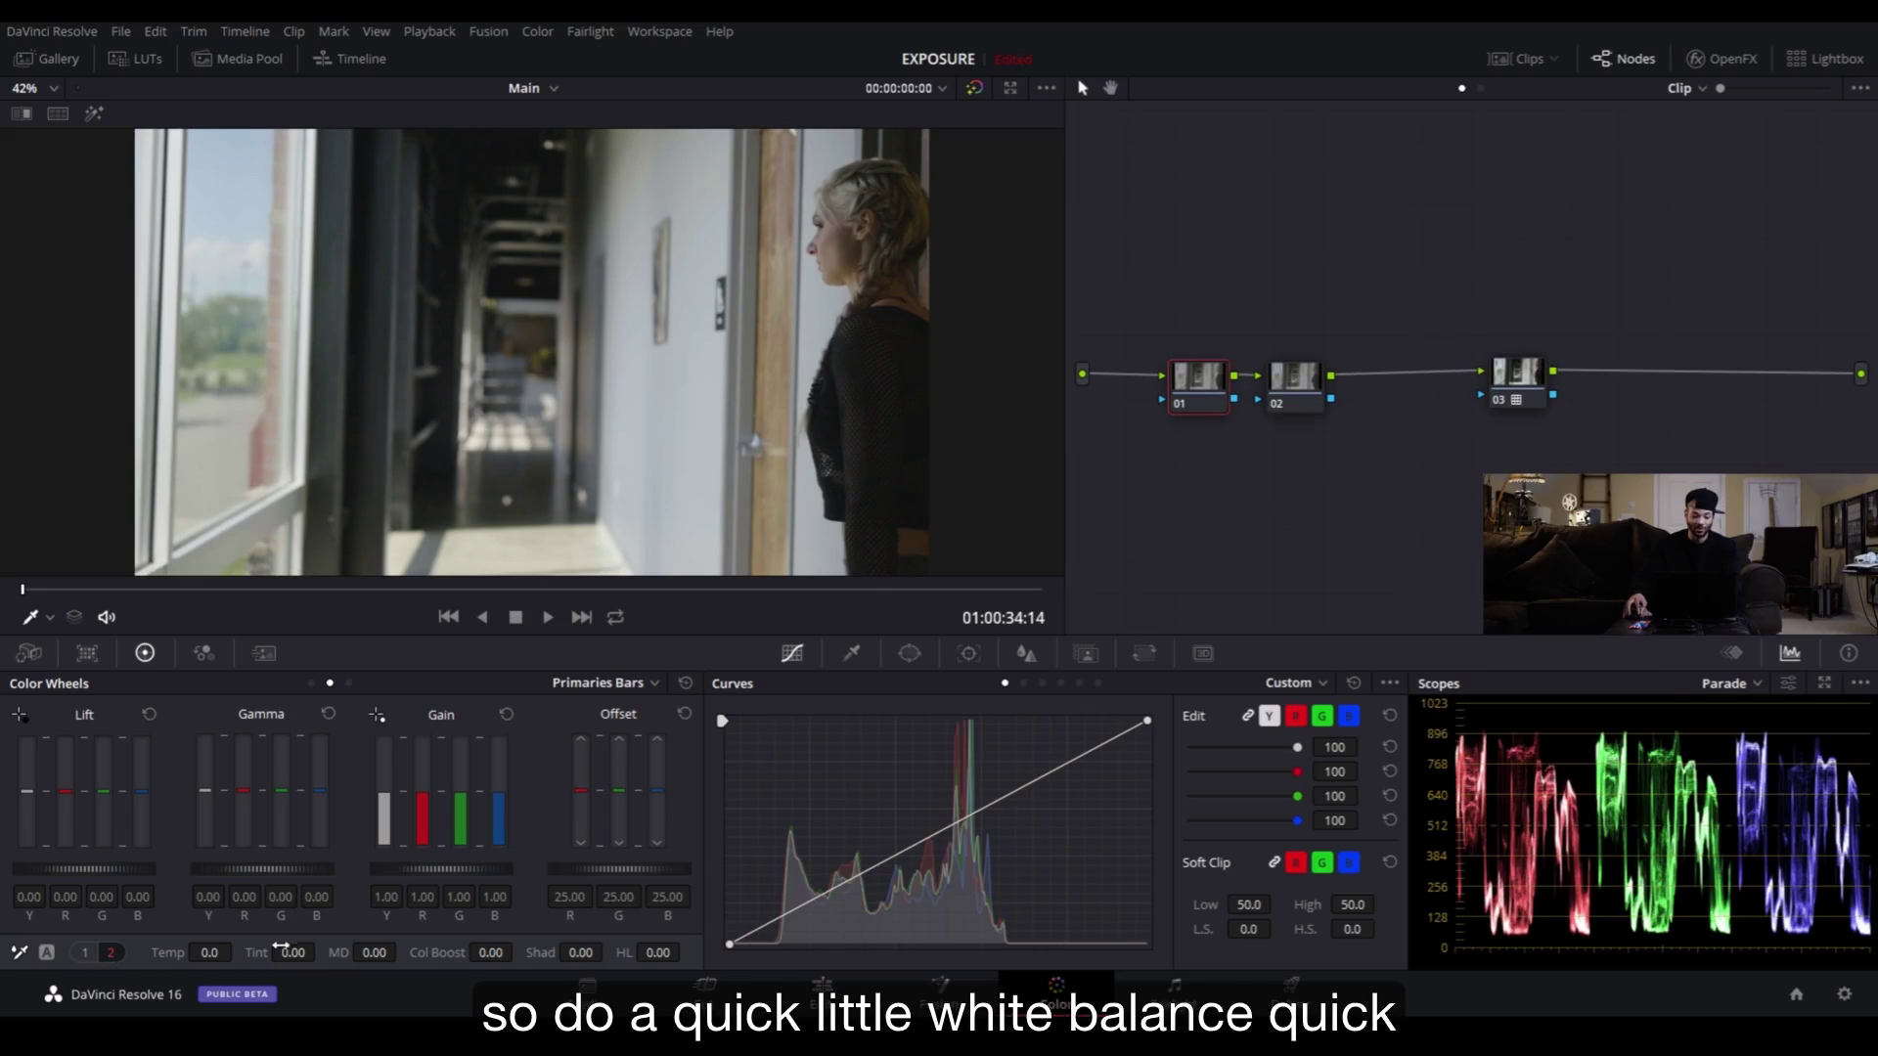
pyautogui.moveTo(293, 953)
pyautogui.mouseDown()
pyautogui.moveTo(197, 953)
pyautogui.moveTo(302, 952)
pyautogui.mouseUp()
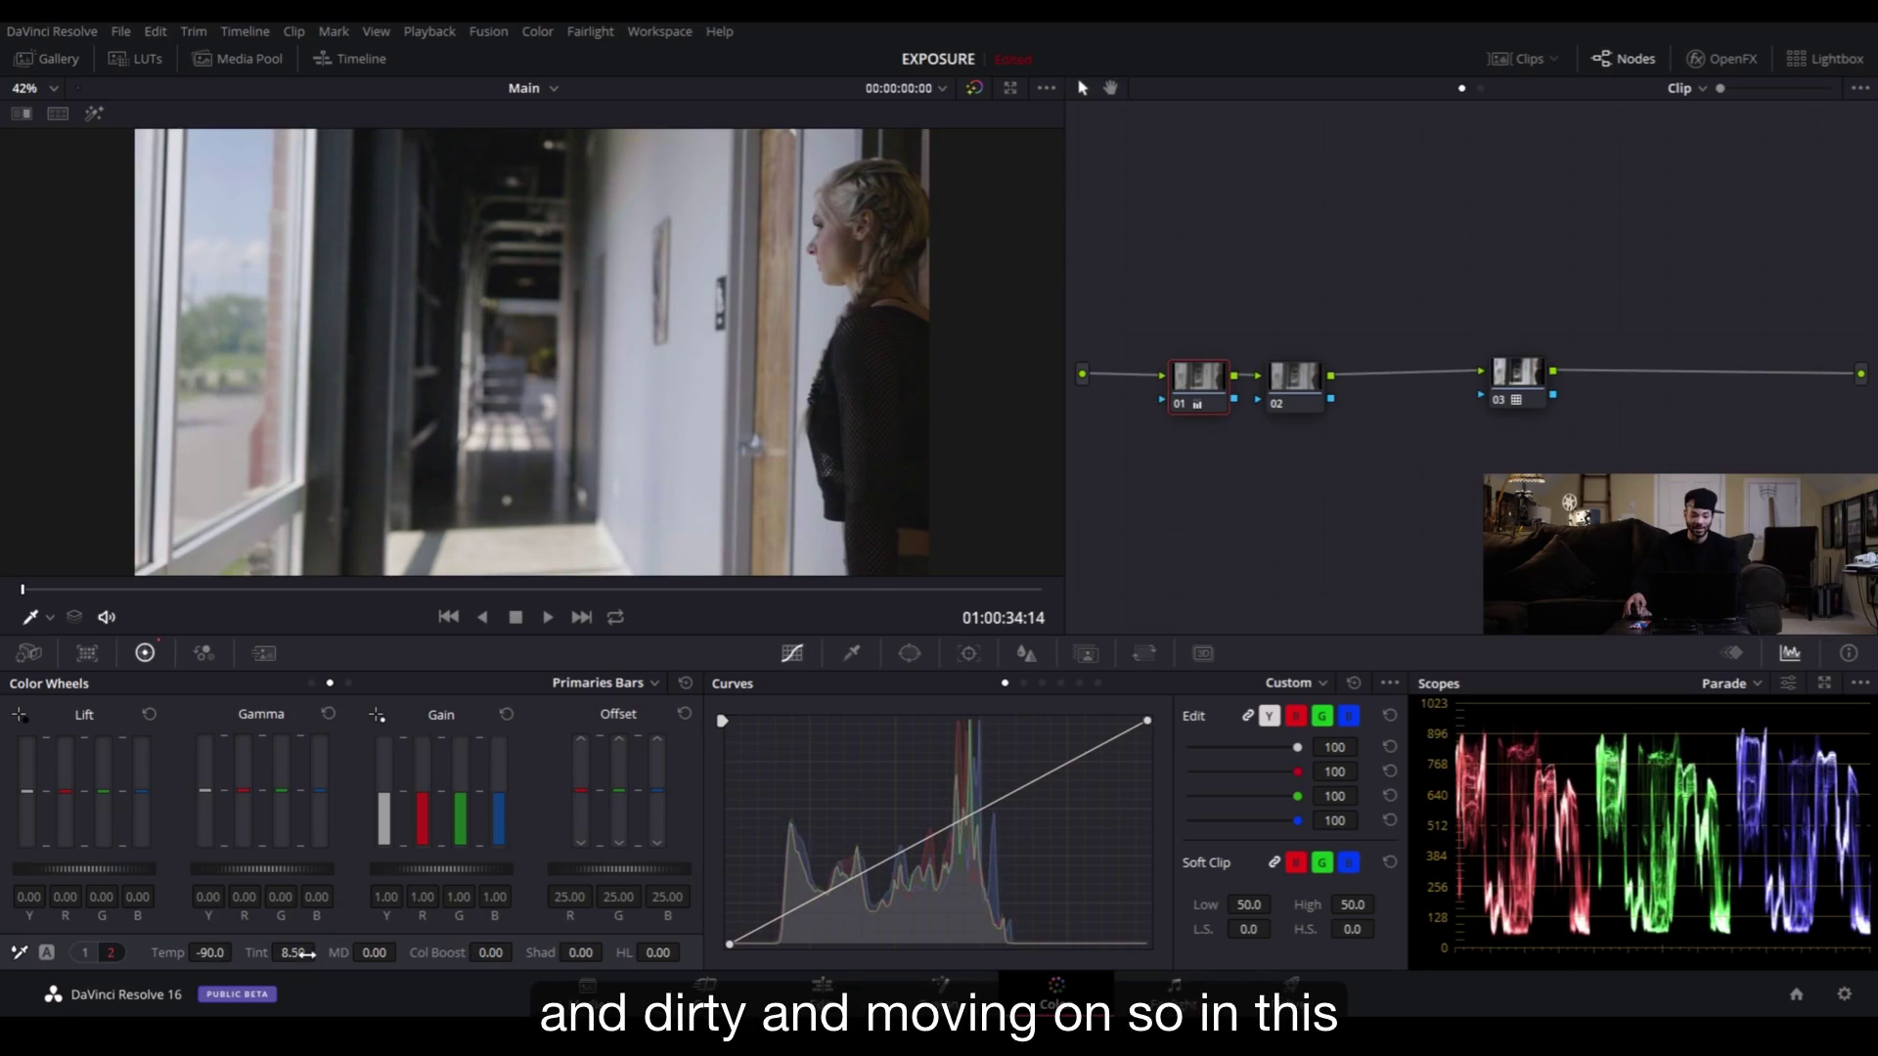
pyautogui.click(1280, 403)
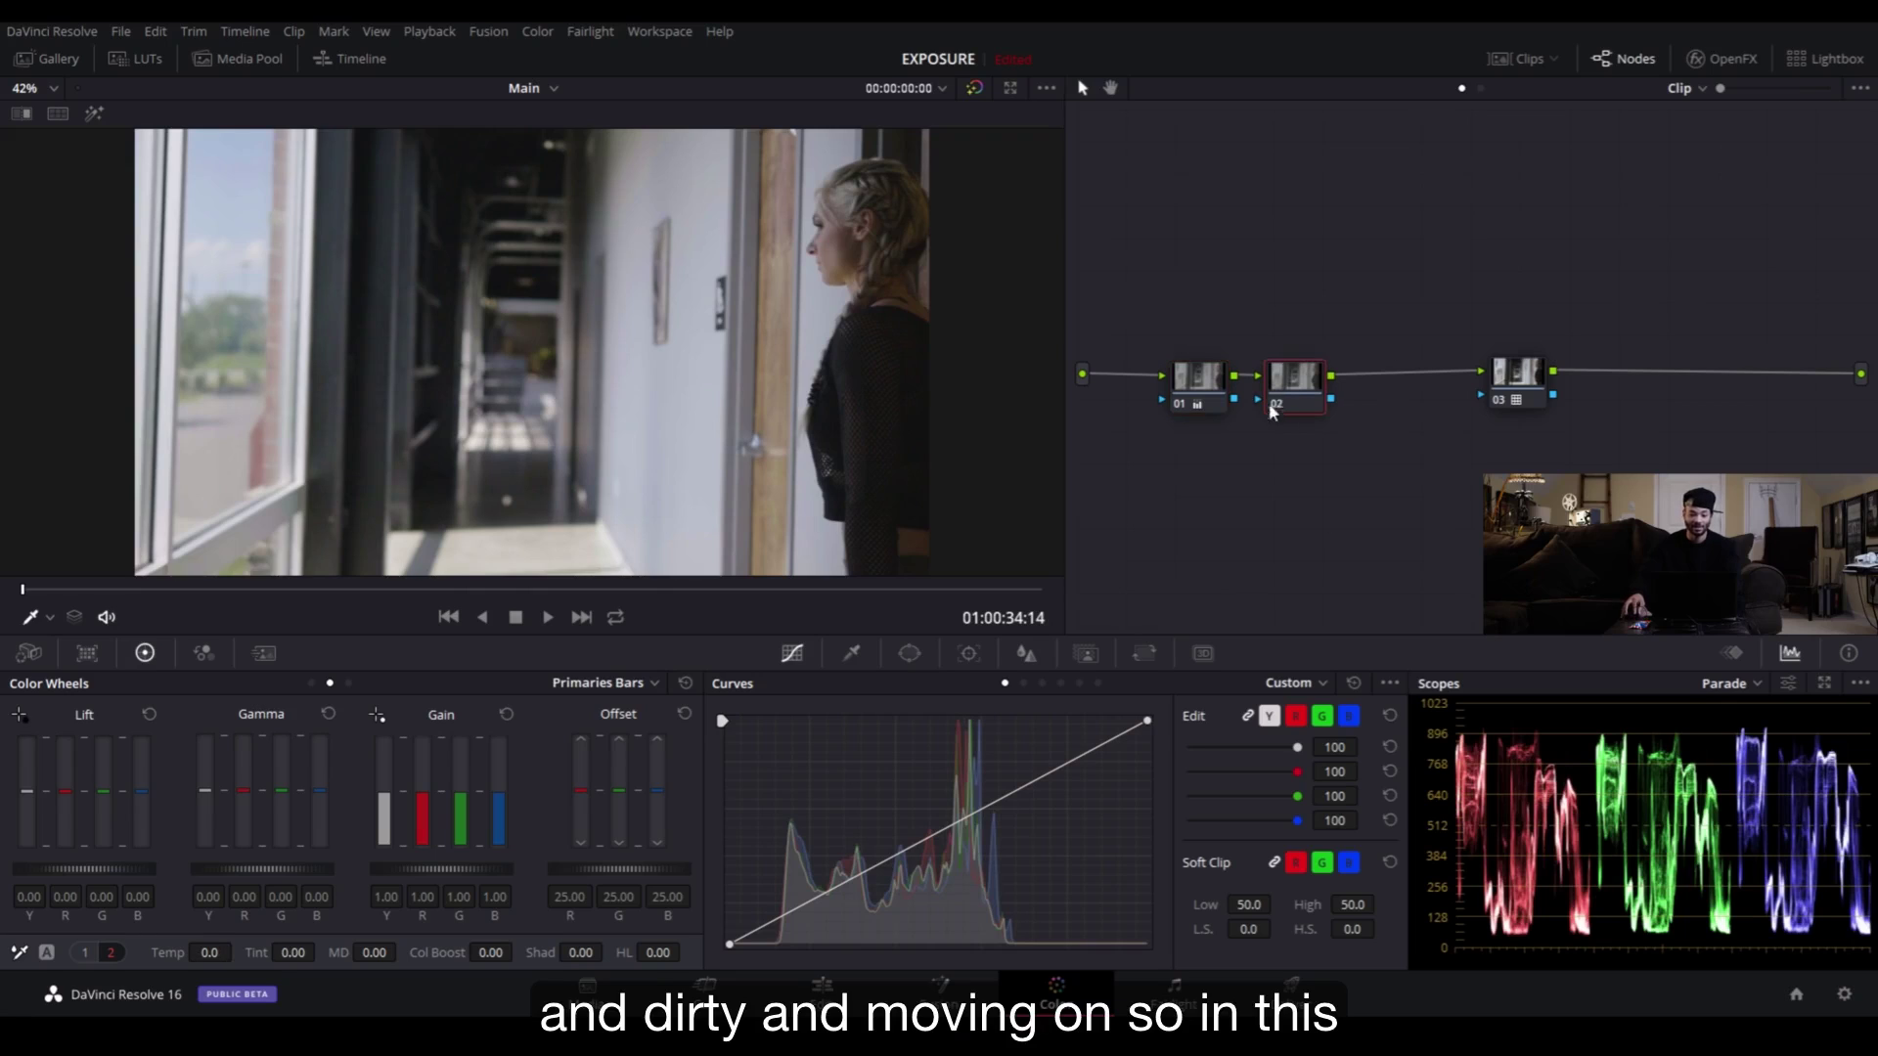
pyautogui.moveTo(1272, 411); pyautogui.dragTo(1283, 411)
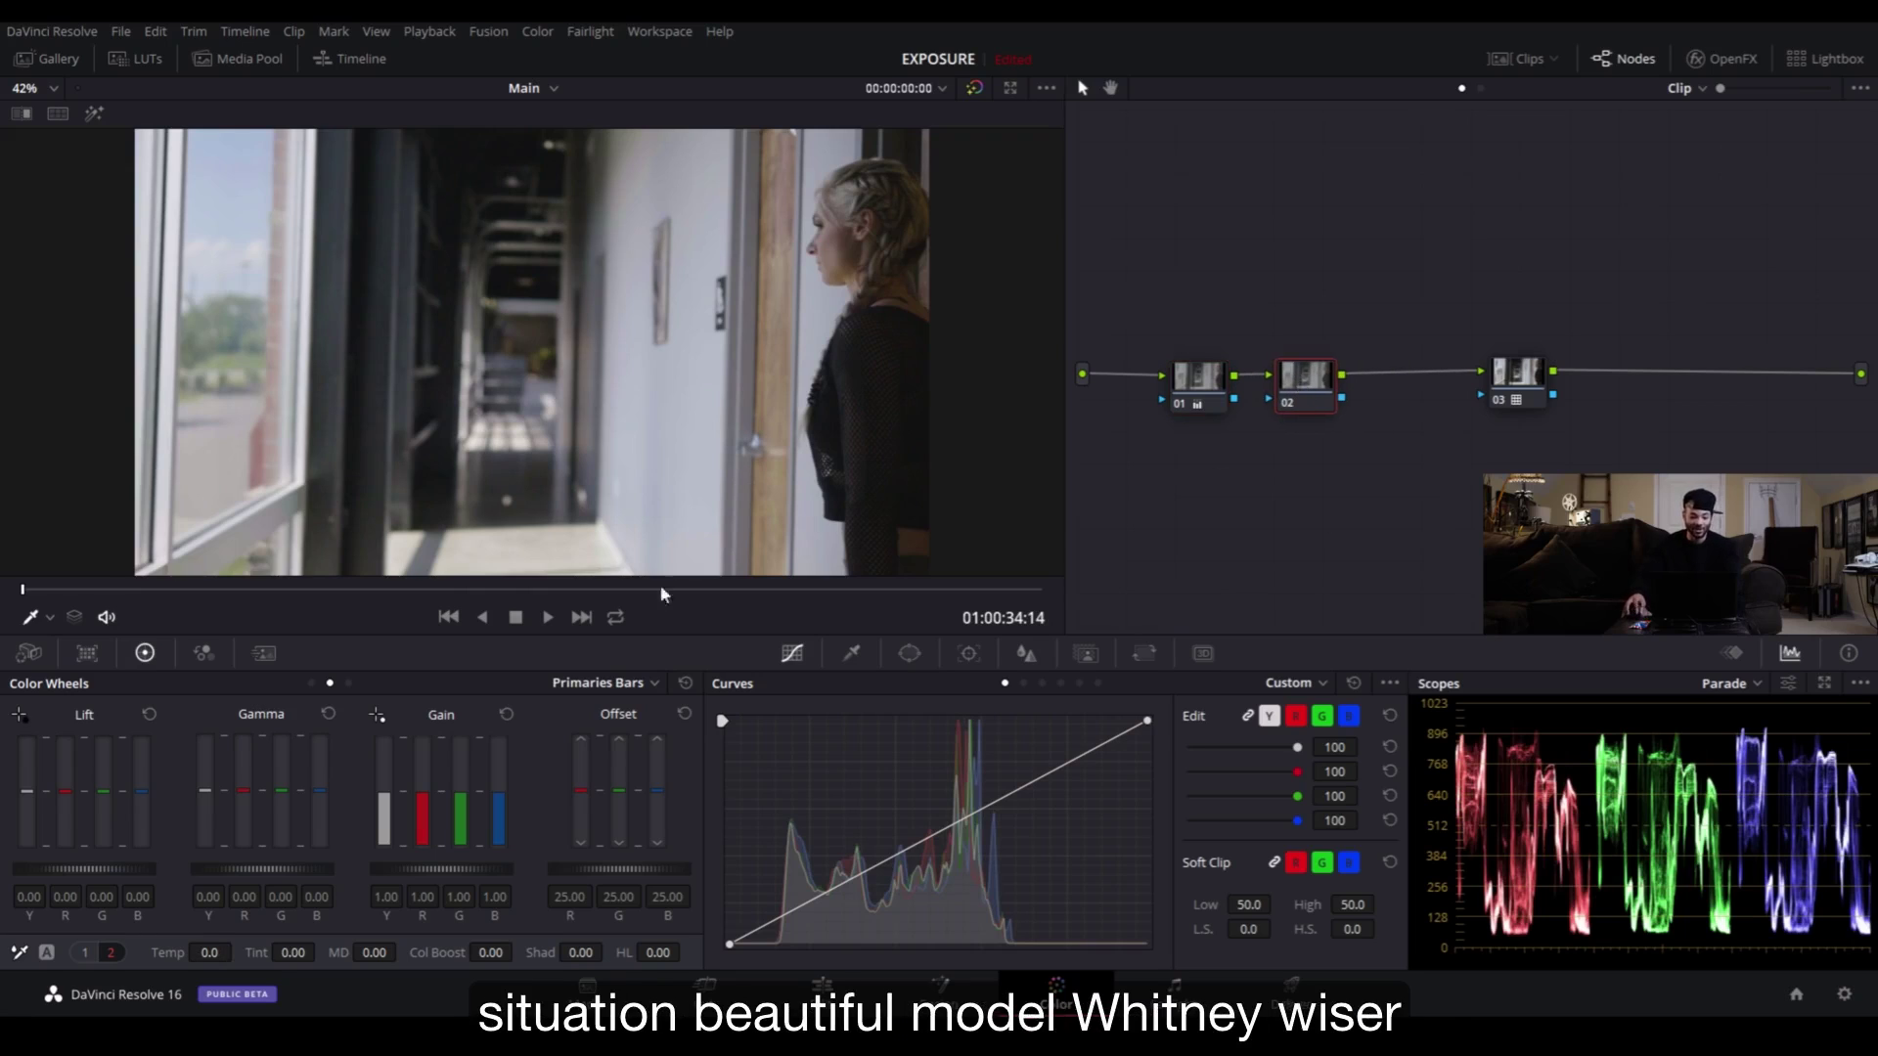
# - Play back the hallway clip and park the playhead at 01:00:36:22, on the woman's back
pyautogui.press('space')
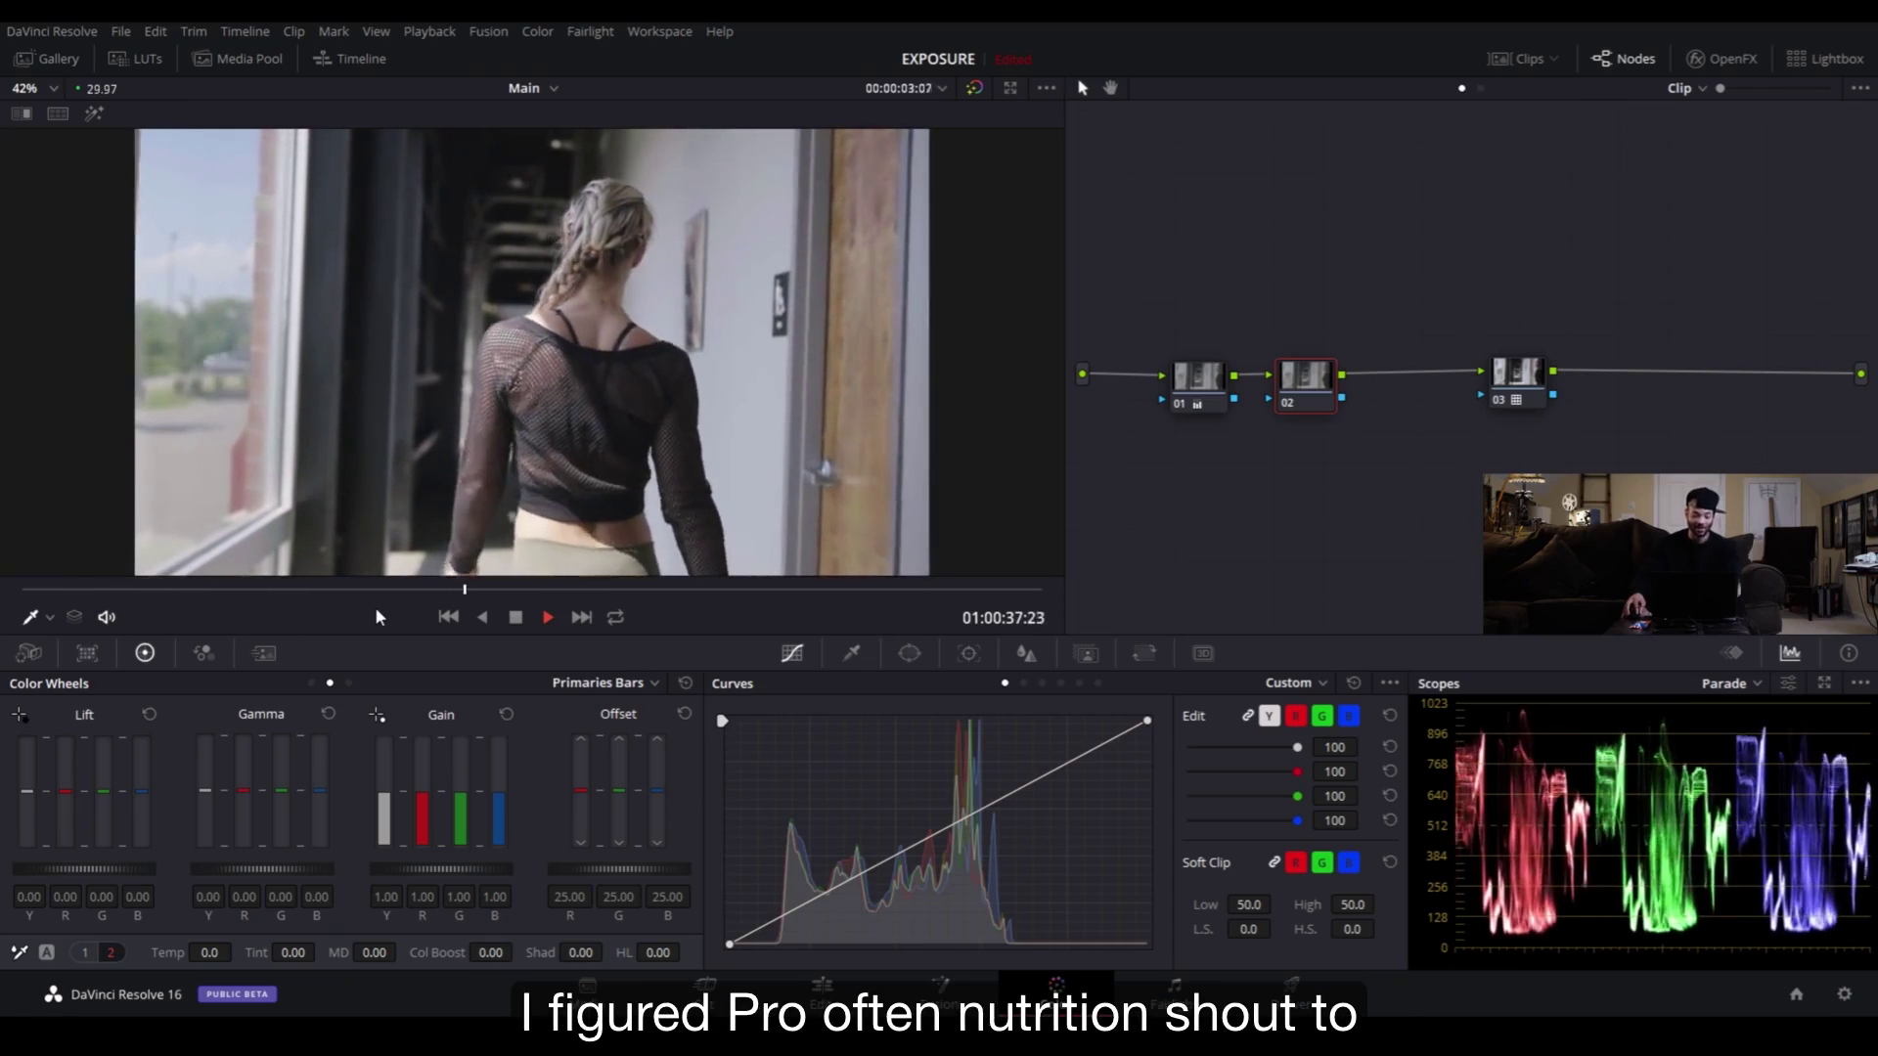
pyautogui.press('space')
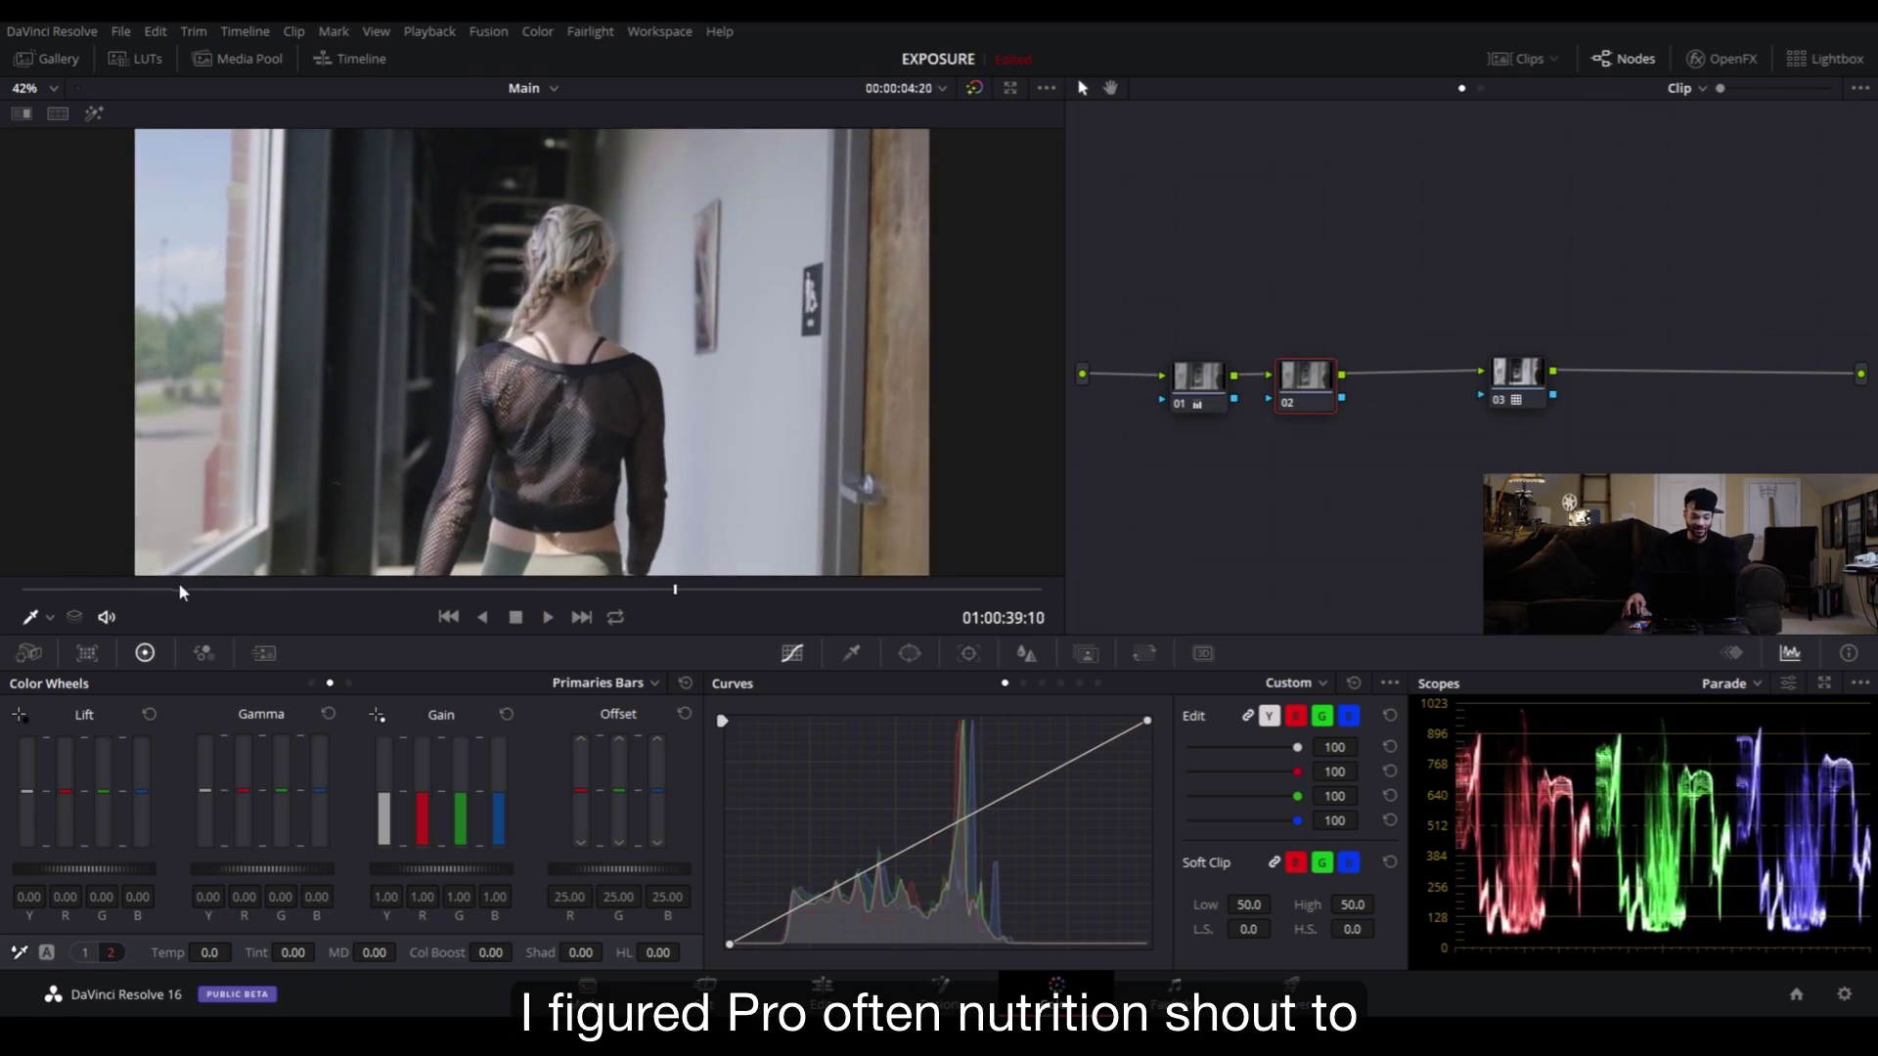
pyautogui.moveTo(178, 588); pyautogui.dragTo(327, 633)
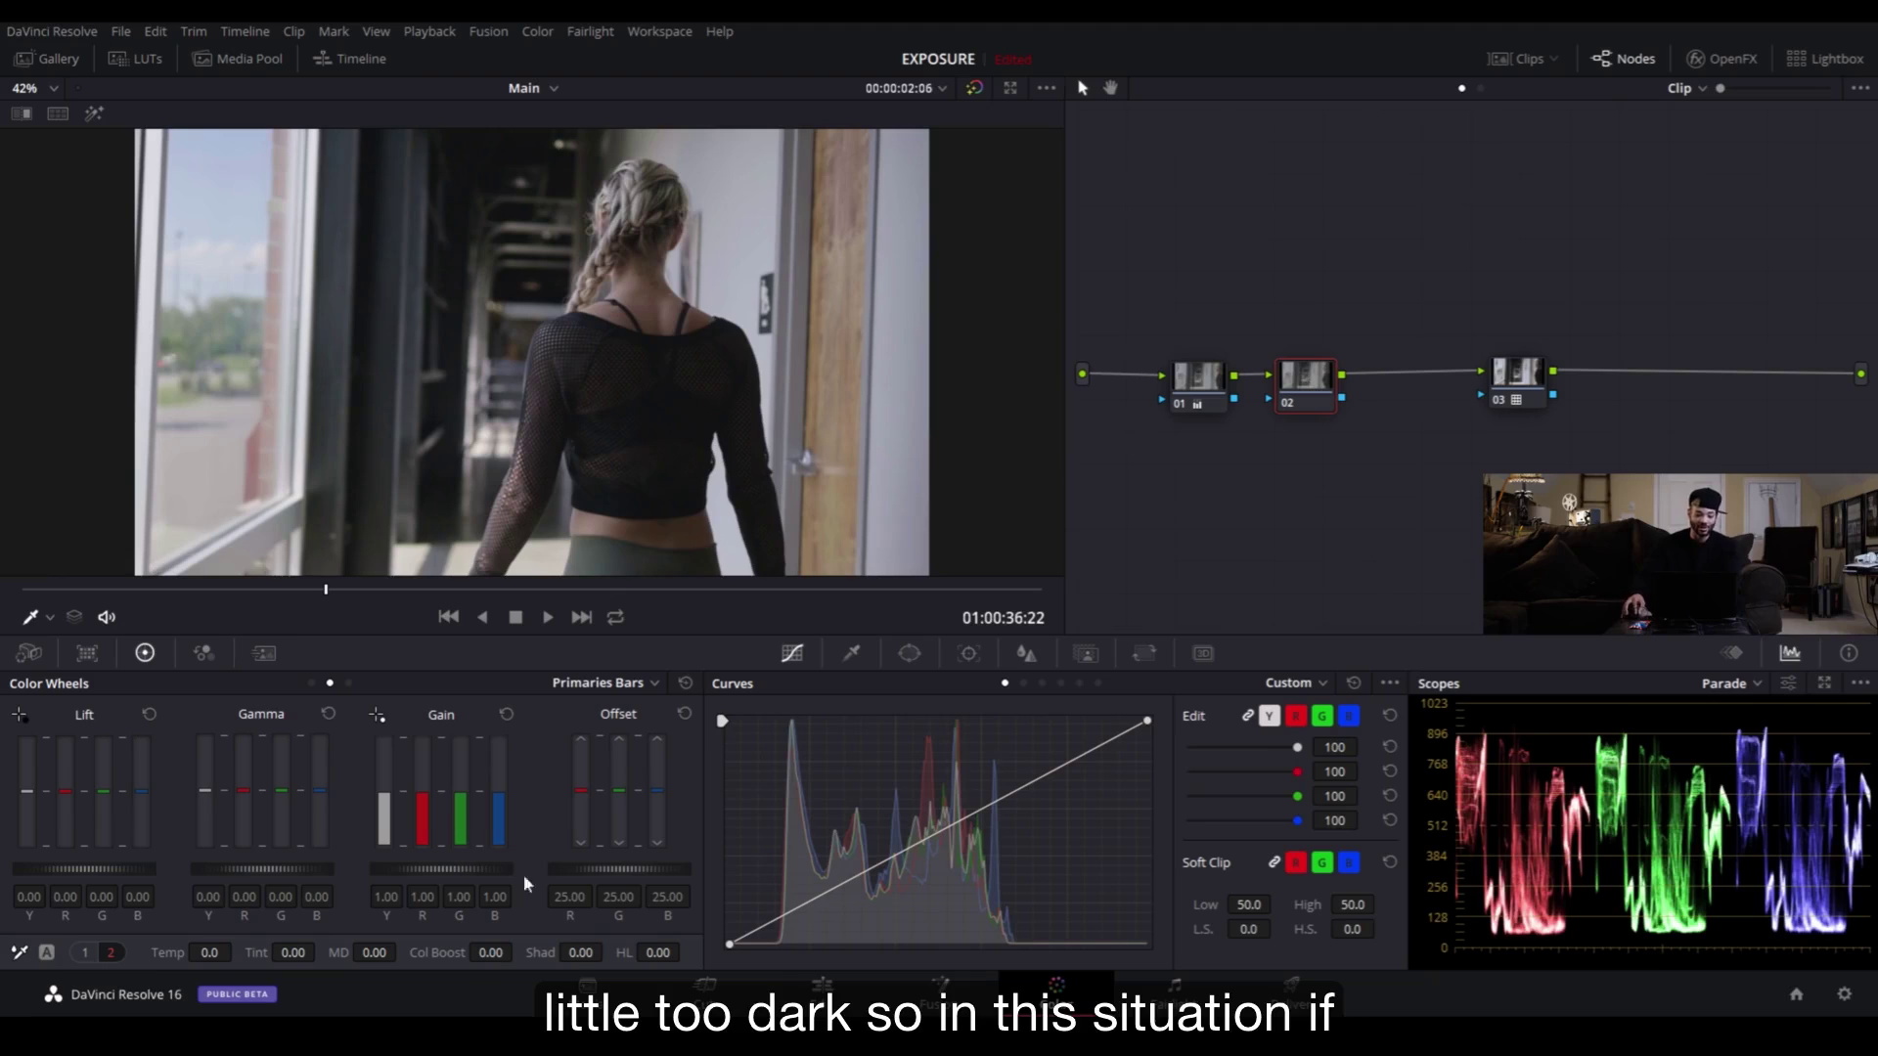
# - Try raising the shadows on node 02 to 18, and reset the value to 0
pyautogui.moveTo(584, 953); pyautogui.dragTo(608, 950)
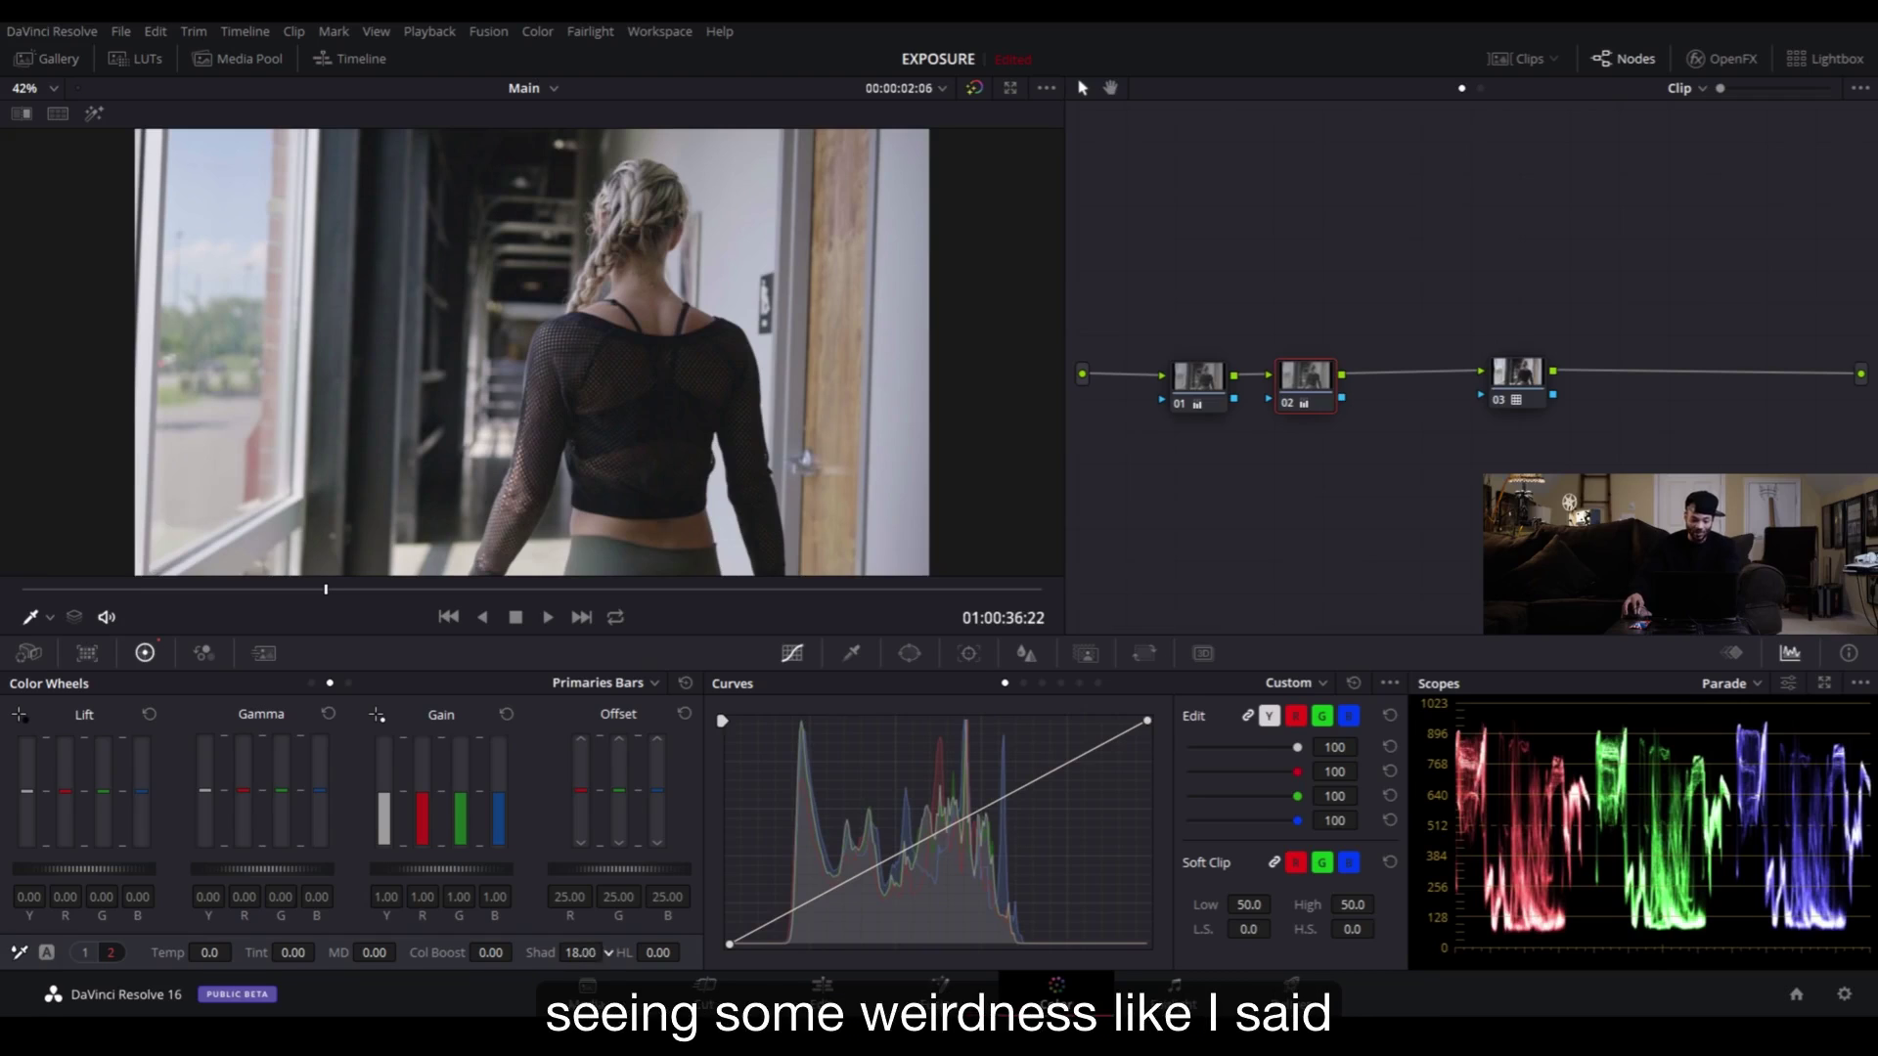
pyautogui.moveTo(608, 953); pyautogui.dragTo(608, 951)
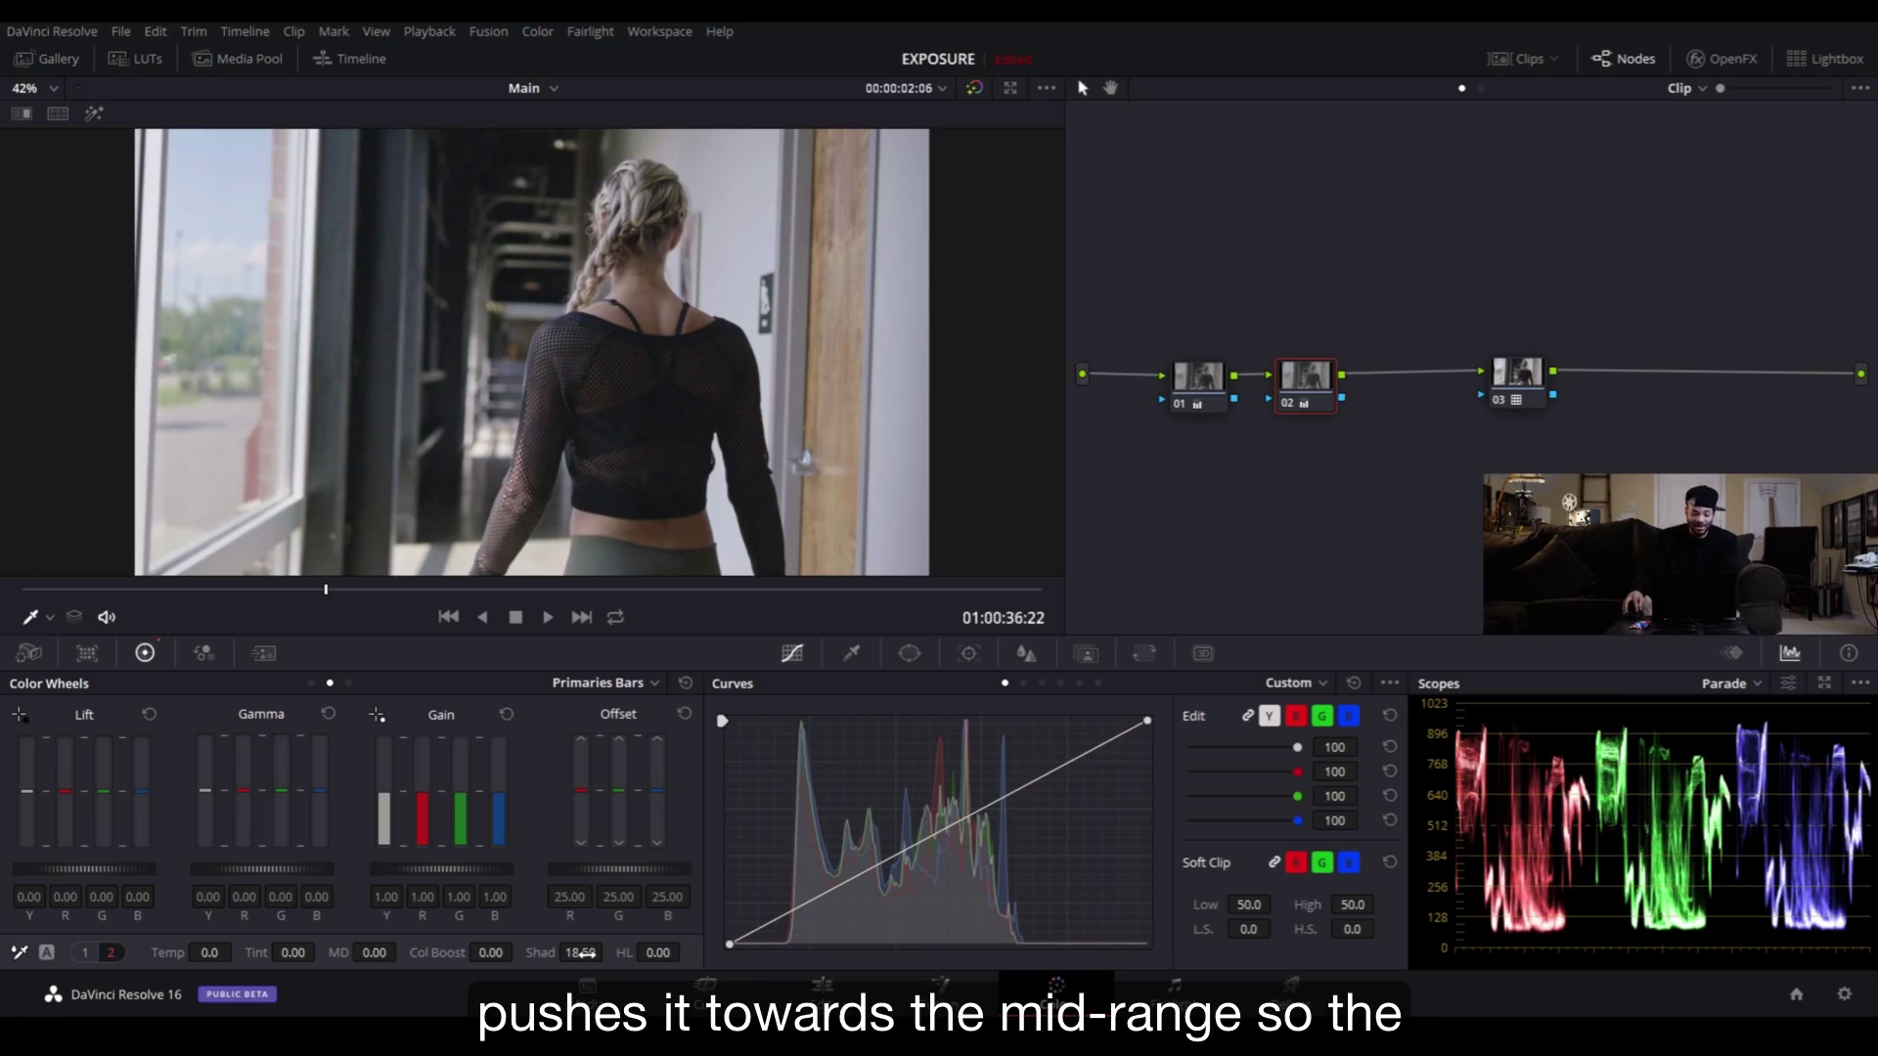
pyautogui.click(587, 954)
pyautogui.write('0')
pyautogui.press('Return')
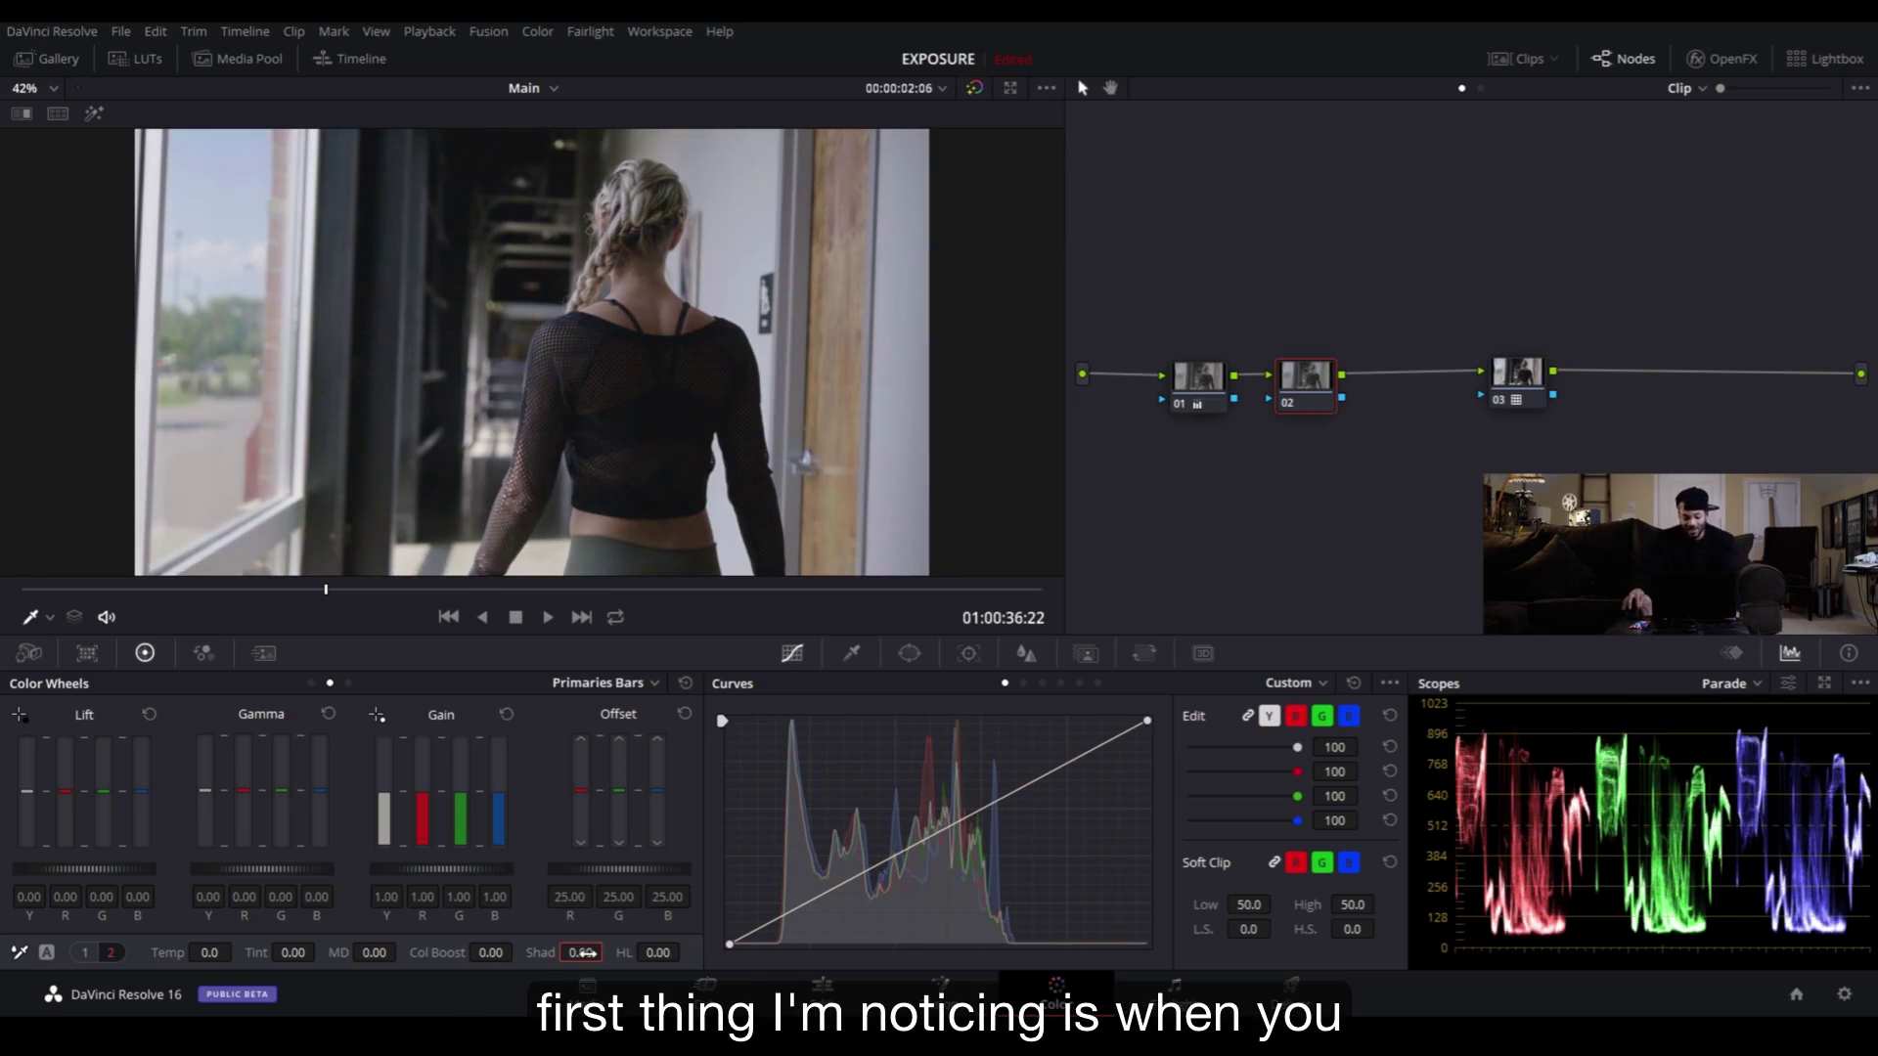
# - On node 02, set the shadows adjustment to 42 and the highlights adjustment to -55.5
pyautogui.moveTo(584, 954); pyautogui.dragTo(610, 950)
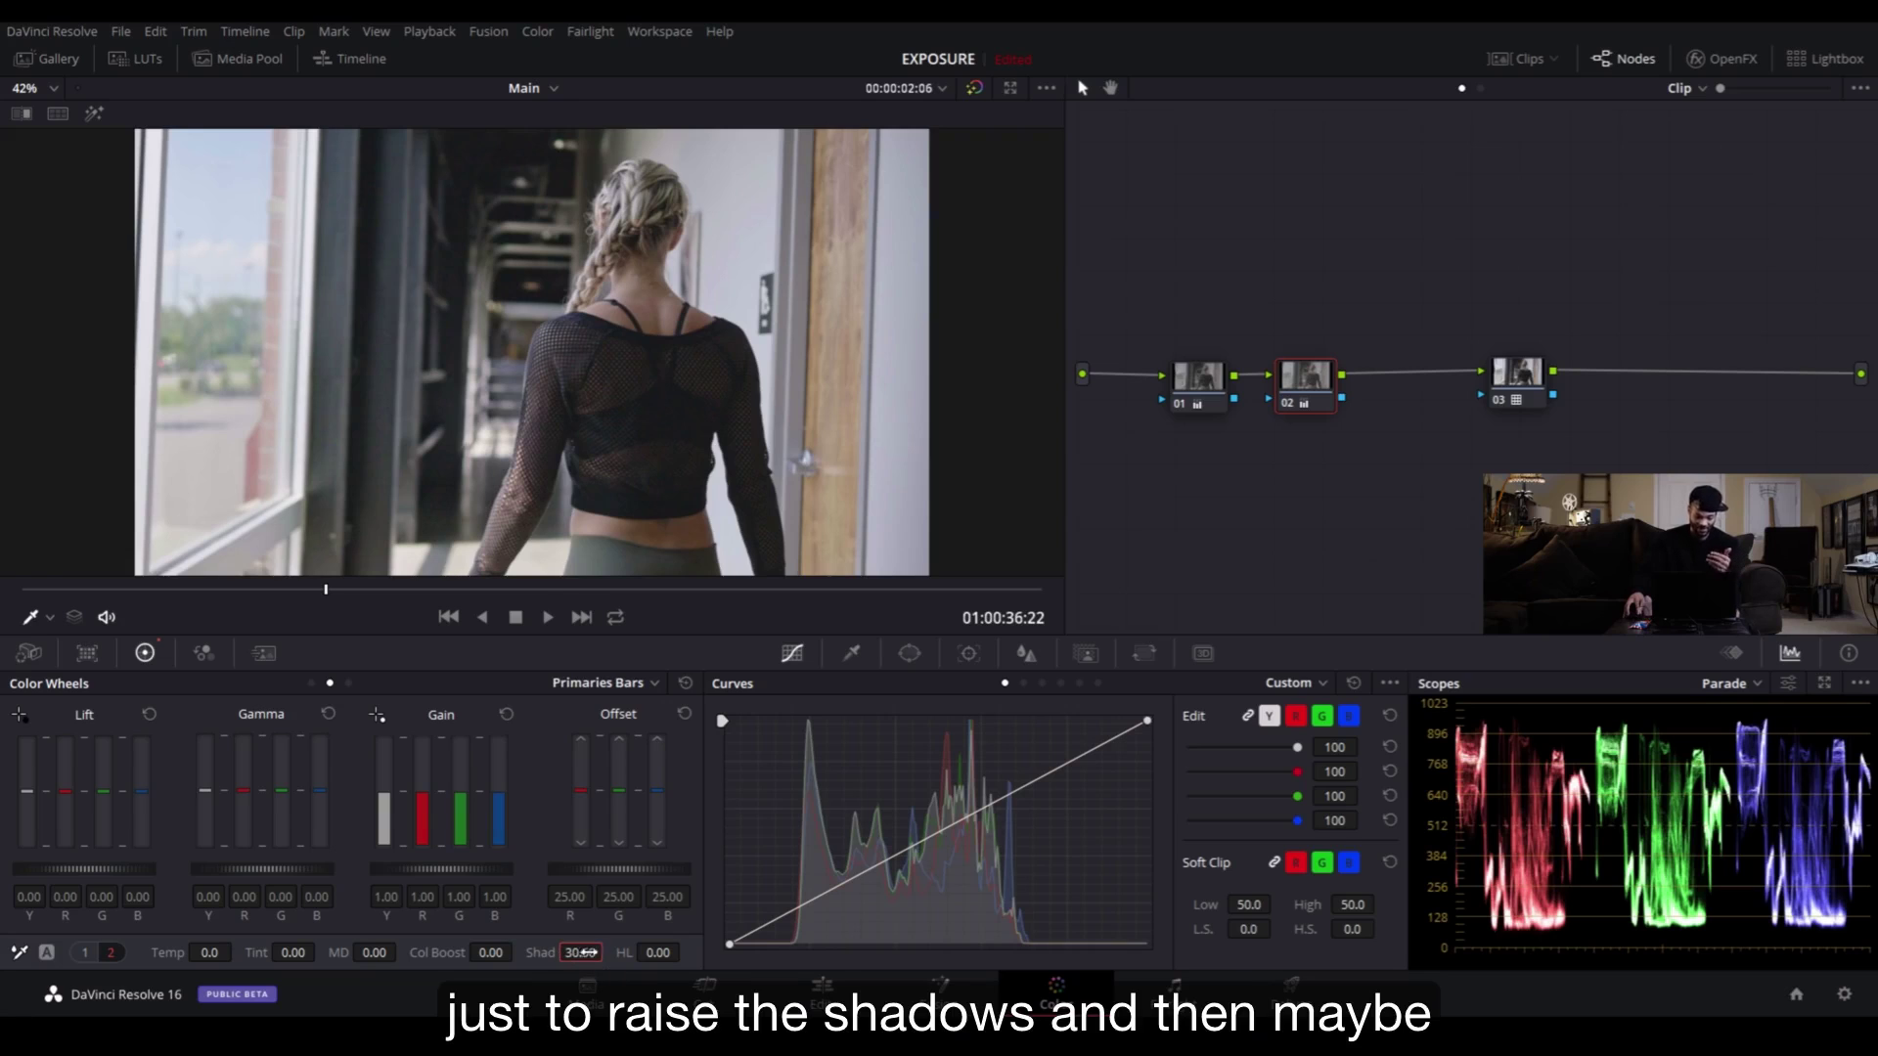
pyautogui.moveTo(657, 953); pyautogui.dragTo(608, 951)
# - Examine the midtone detail on the woman's hair and back up close with node 02 off and on, and fit the frame in the viewer
pyautogui.scroll(5, 727, 387)
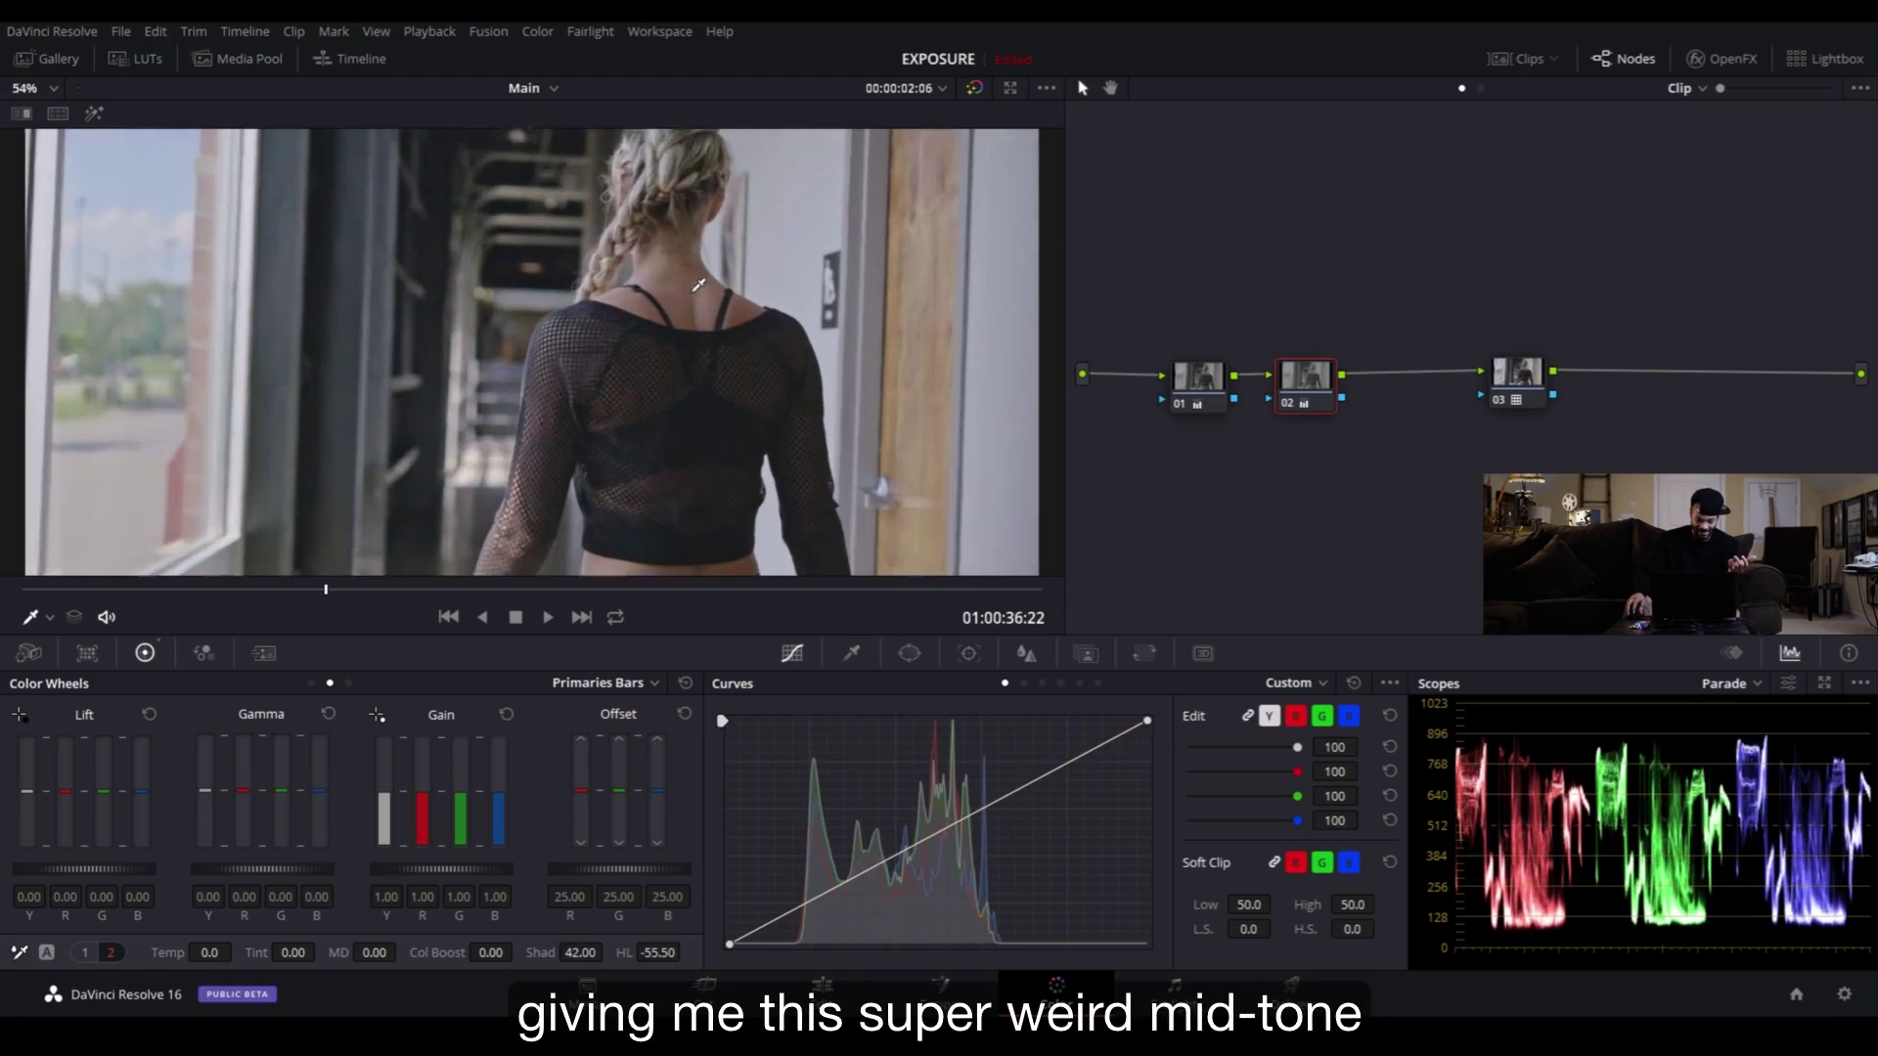
pyautogui.scroll(-1, 727, 388)
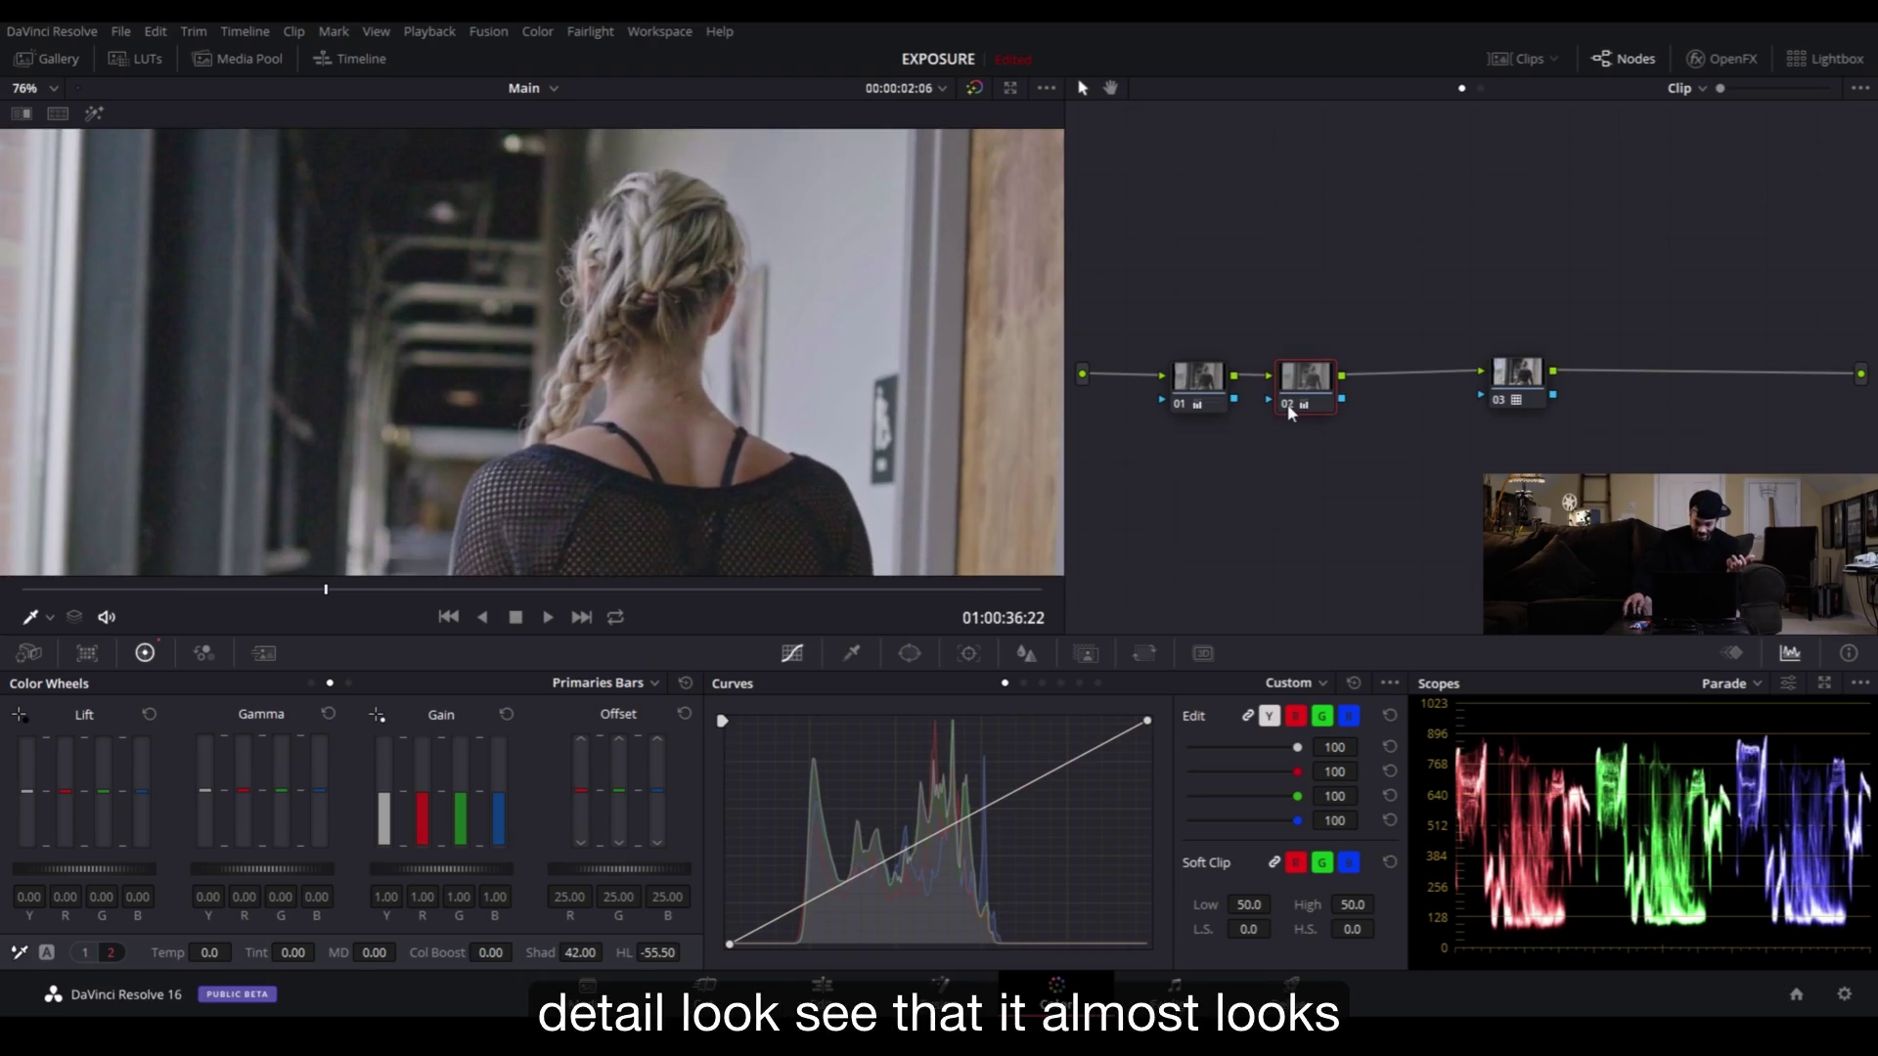
pyautogui.click(1283, 403)
pyautogui.click(1283, 403)
pyautogui.scroll(-3, 752, 384)
pyautogui.scroll(-2, 753, 385)
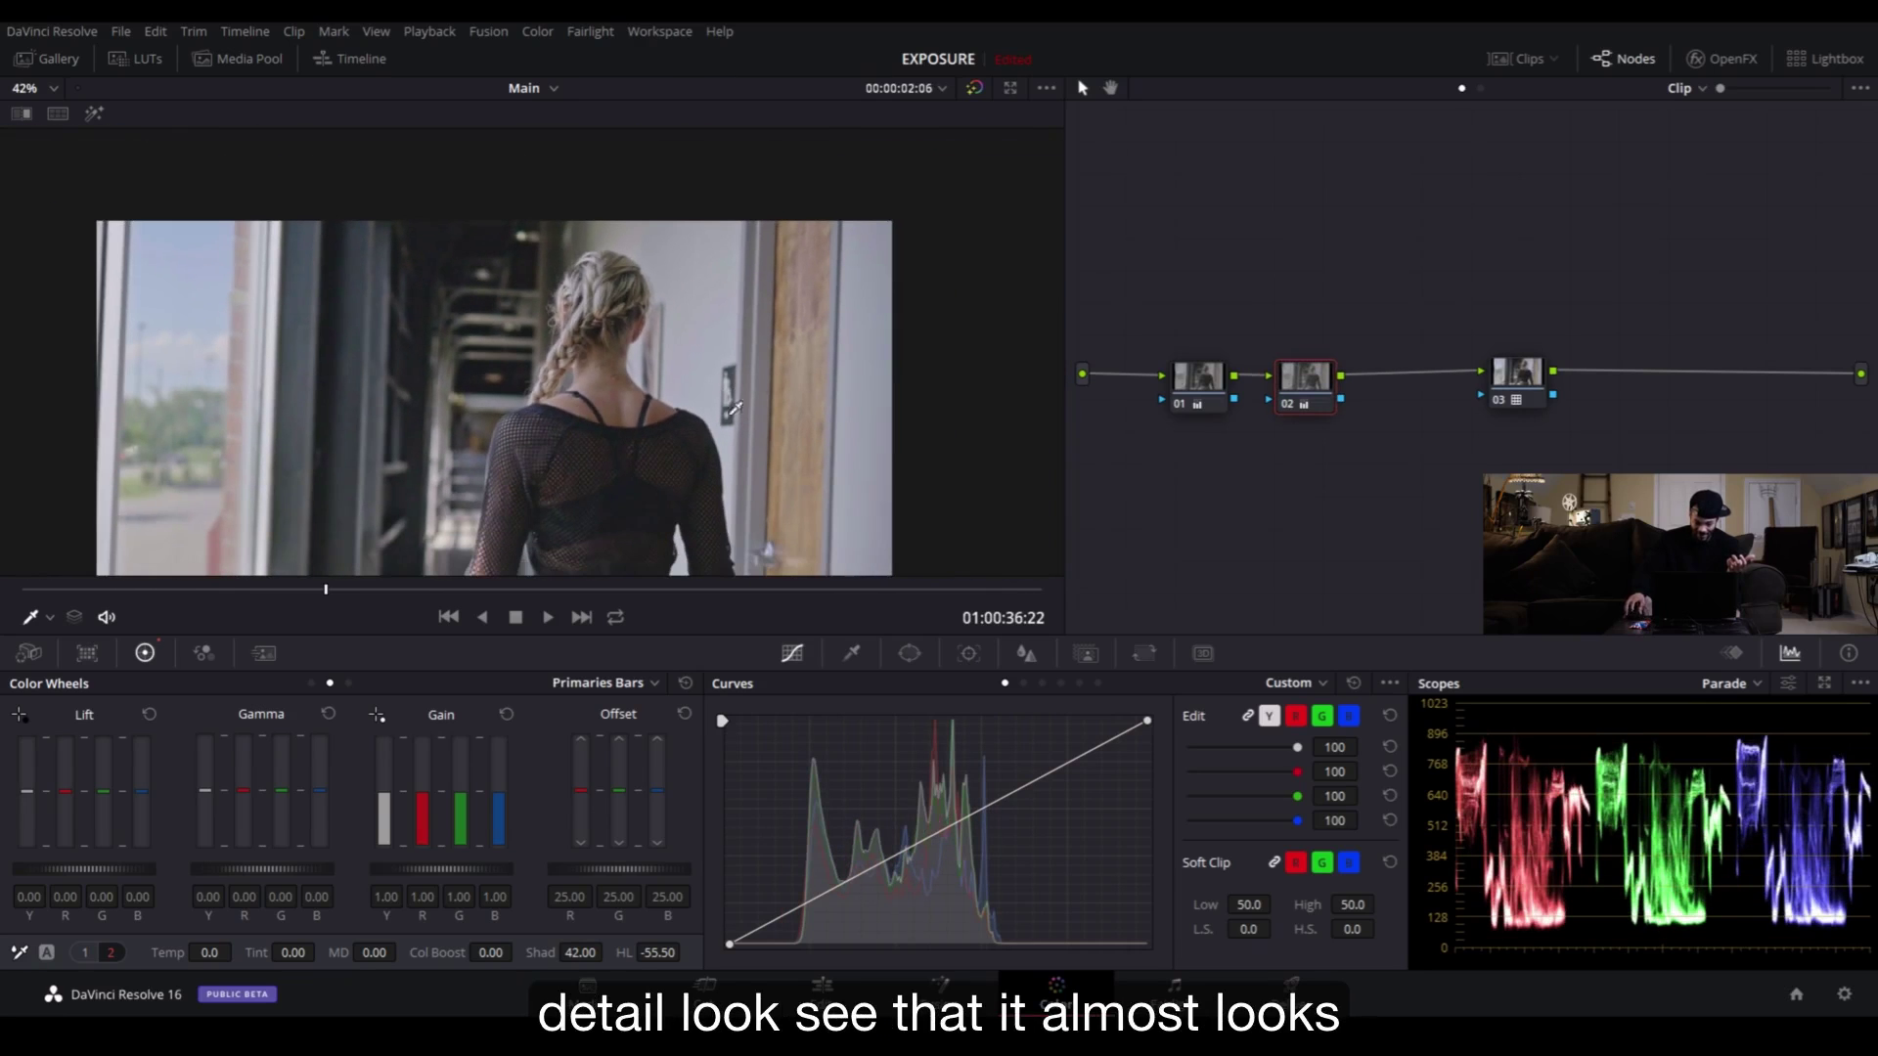
pyautogui.click(51, 88)
pyautogui.click(44, 115)
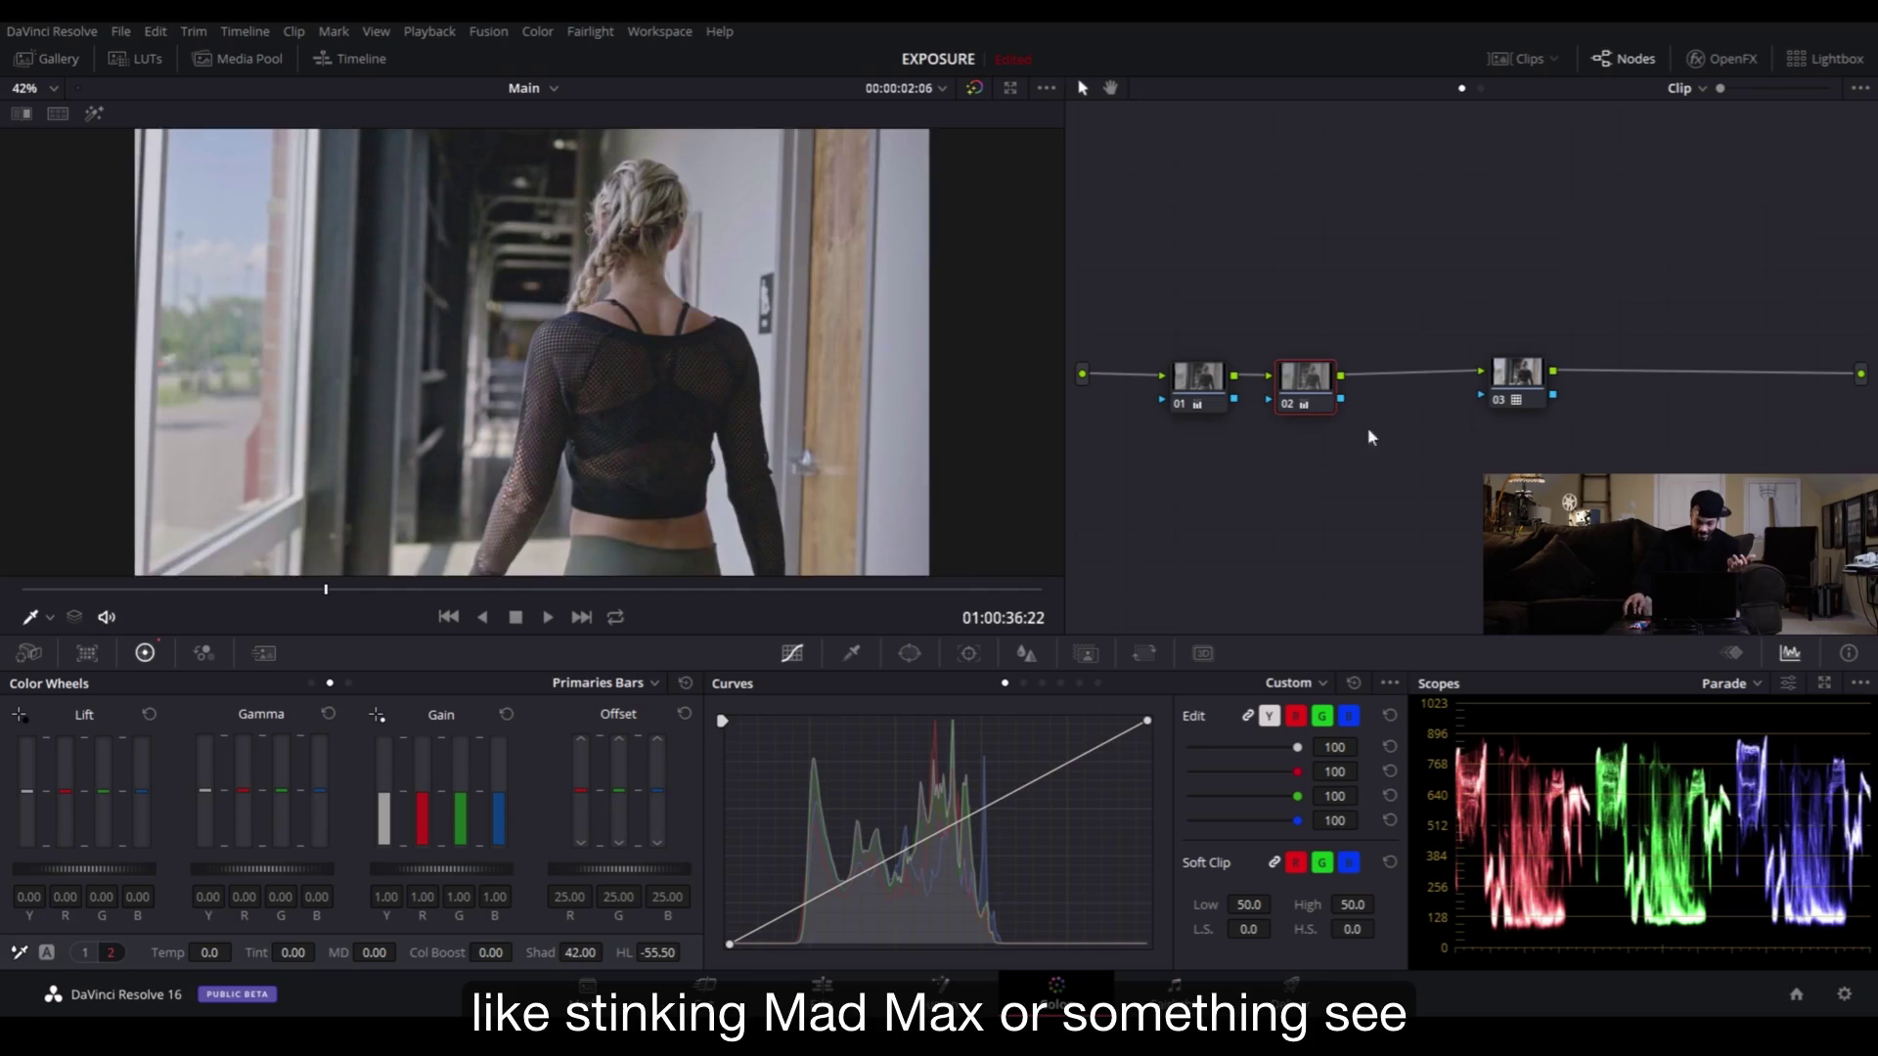
# - Compare the full hallway frame with and without node 02's shadow and highlight adjustments
pyautogui.click(1287, 405)
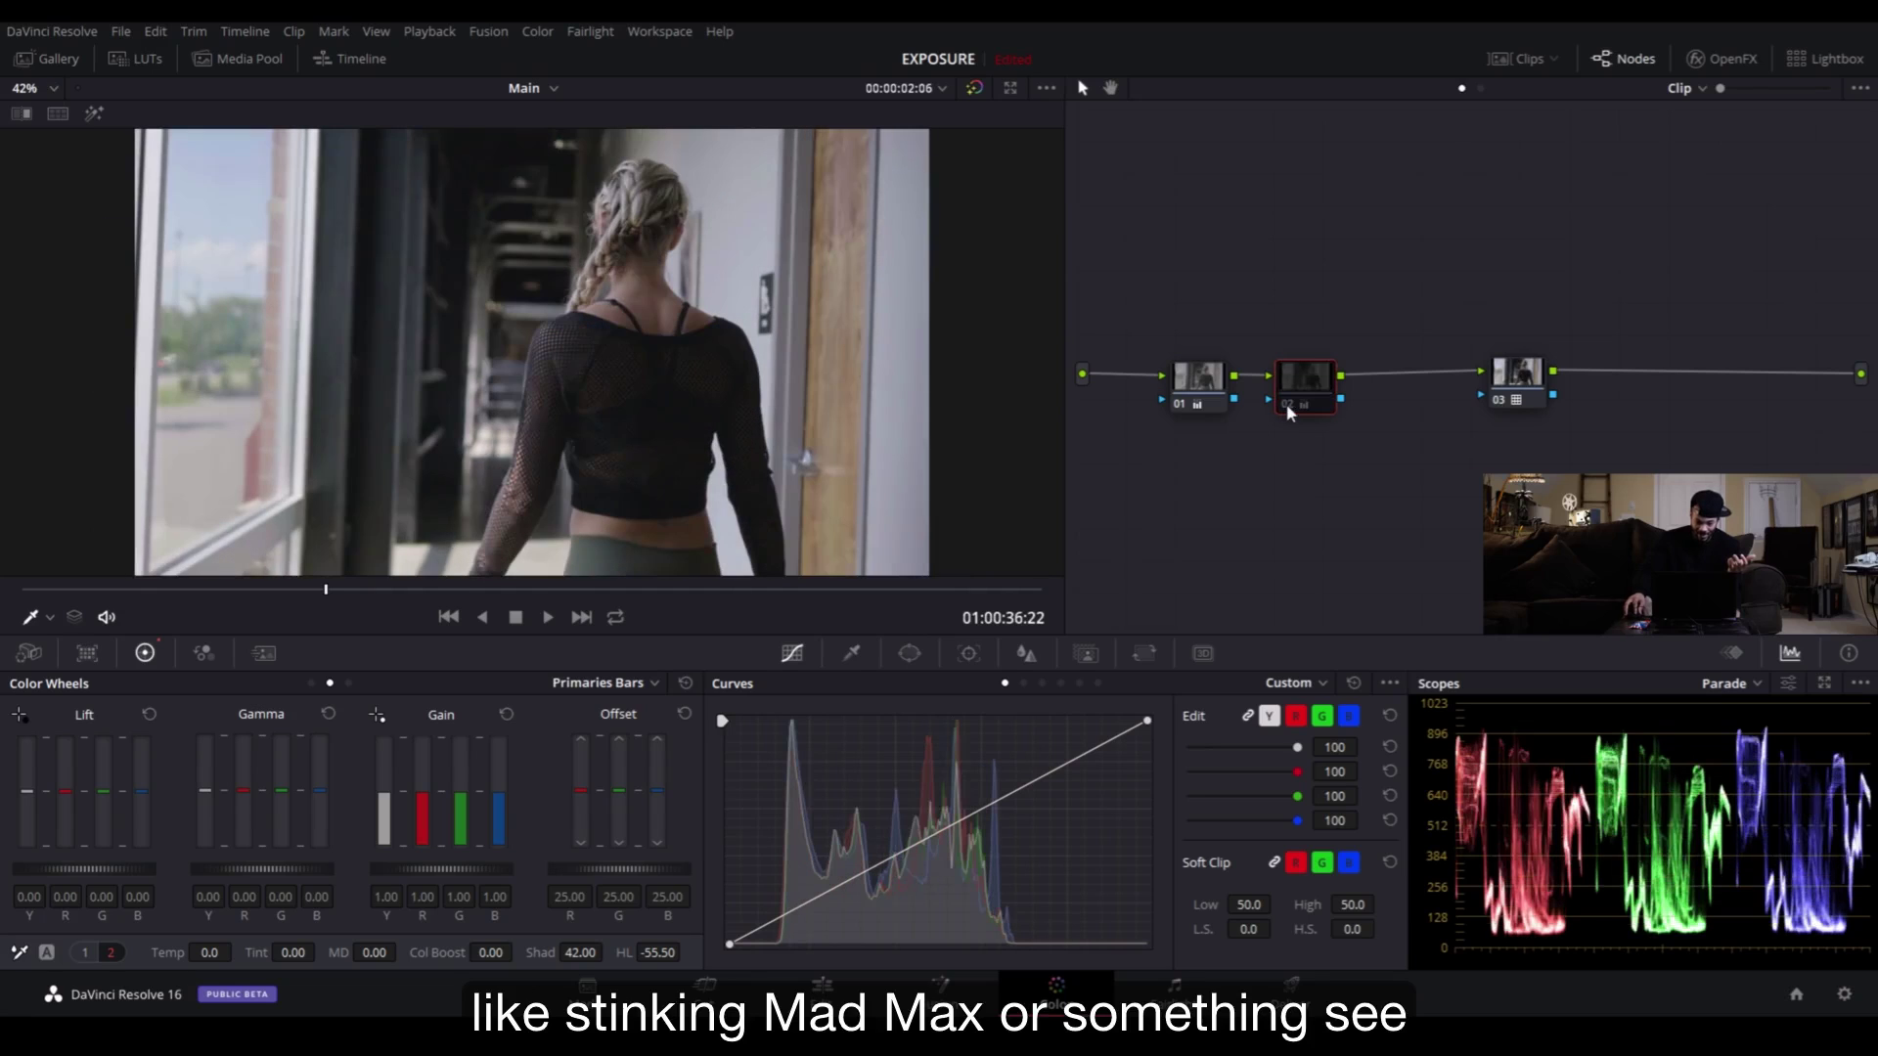
pyautogui.click(1287, 405)
pyautogui.click(1286, 405)
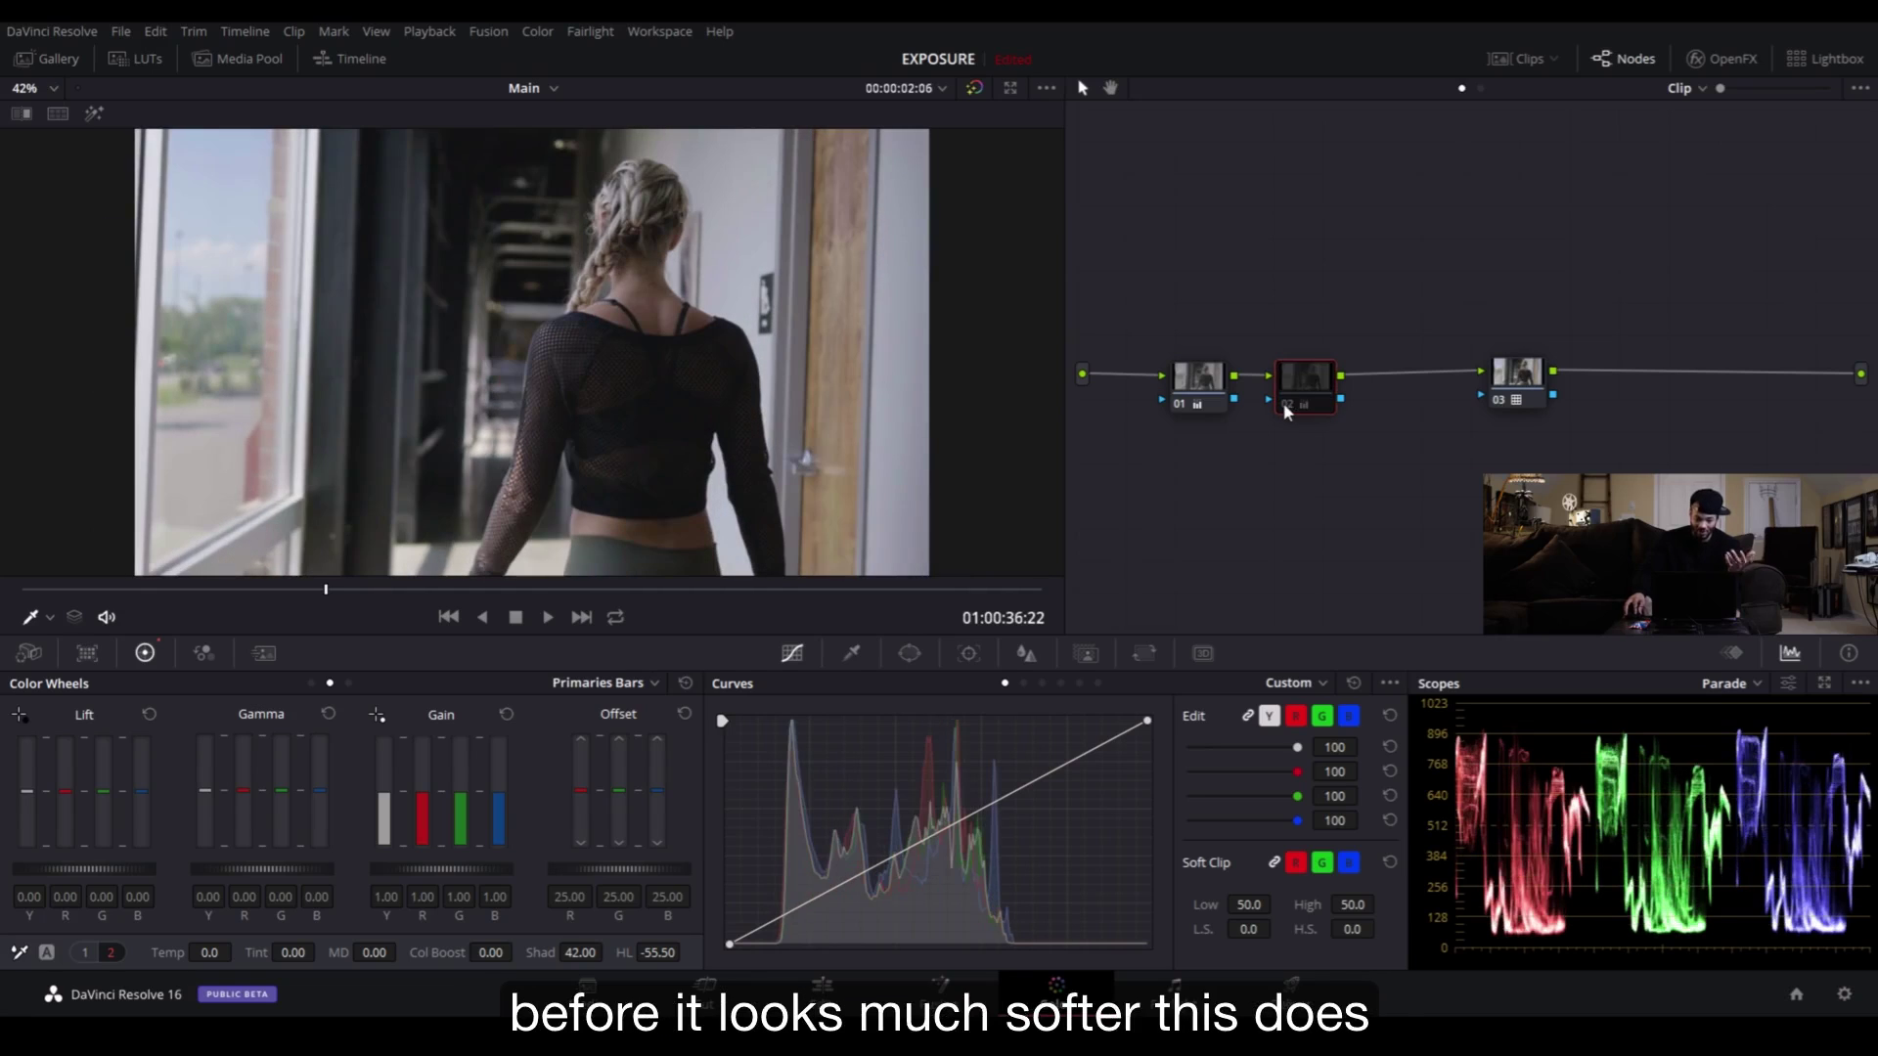
pyautogui.click(1286, 405)
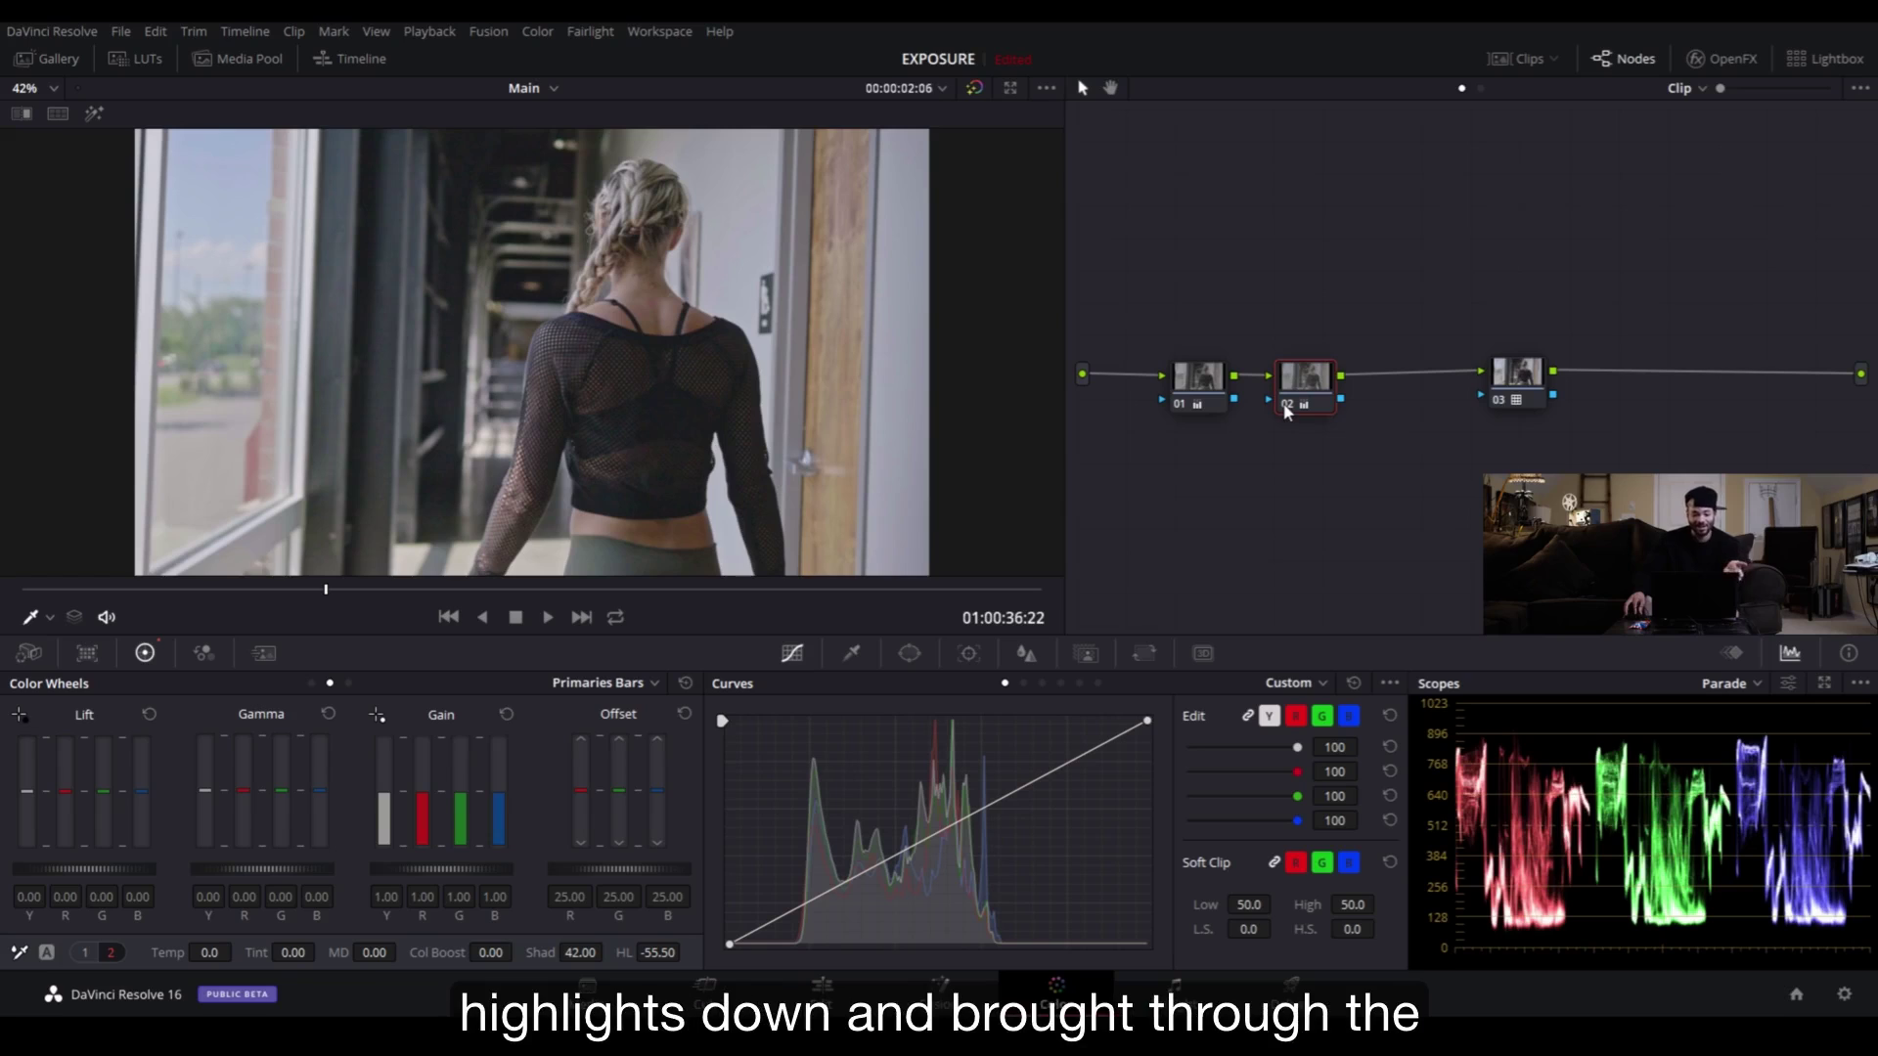
pyautogui.click(1285, 407)
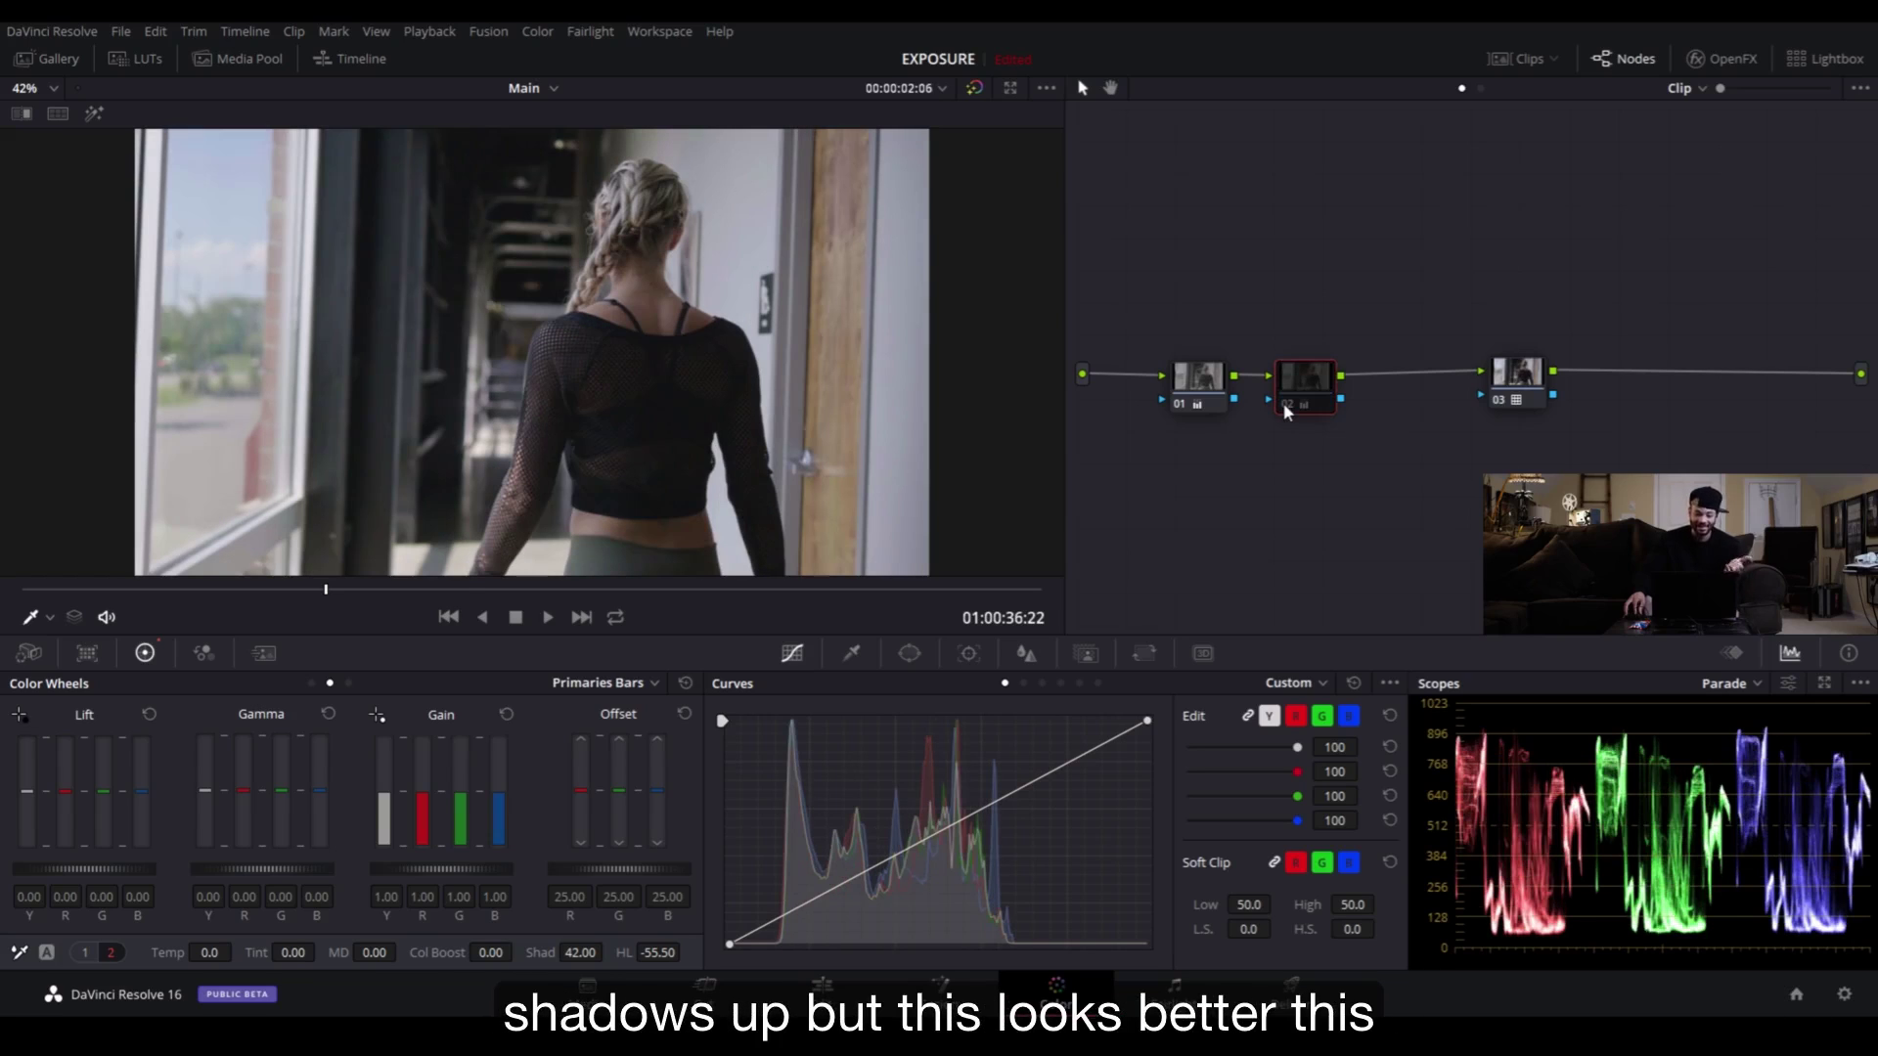
# - Reset node 02's grade and slightly raise the black point of its custom curve to lift the shadows
pyautogui.rightClick(1301, 401)
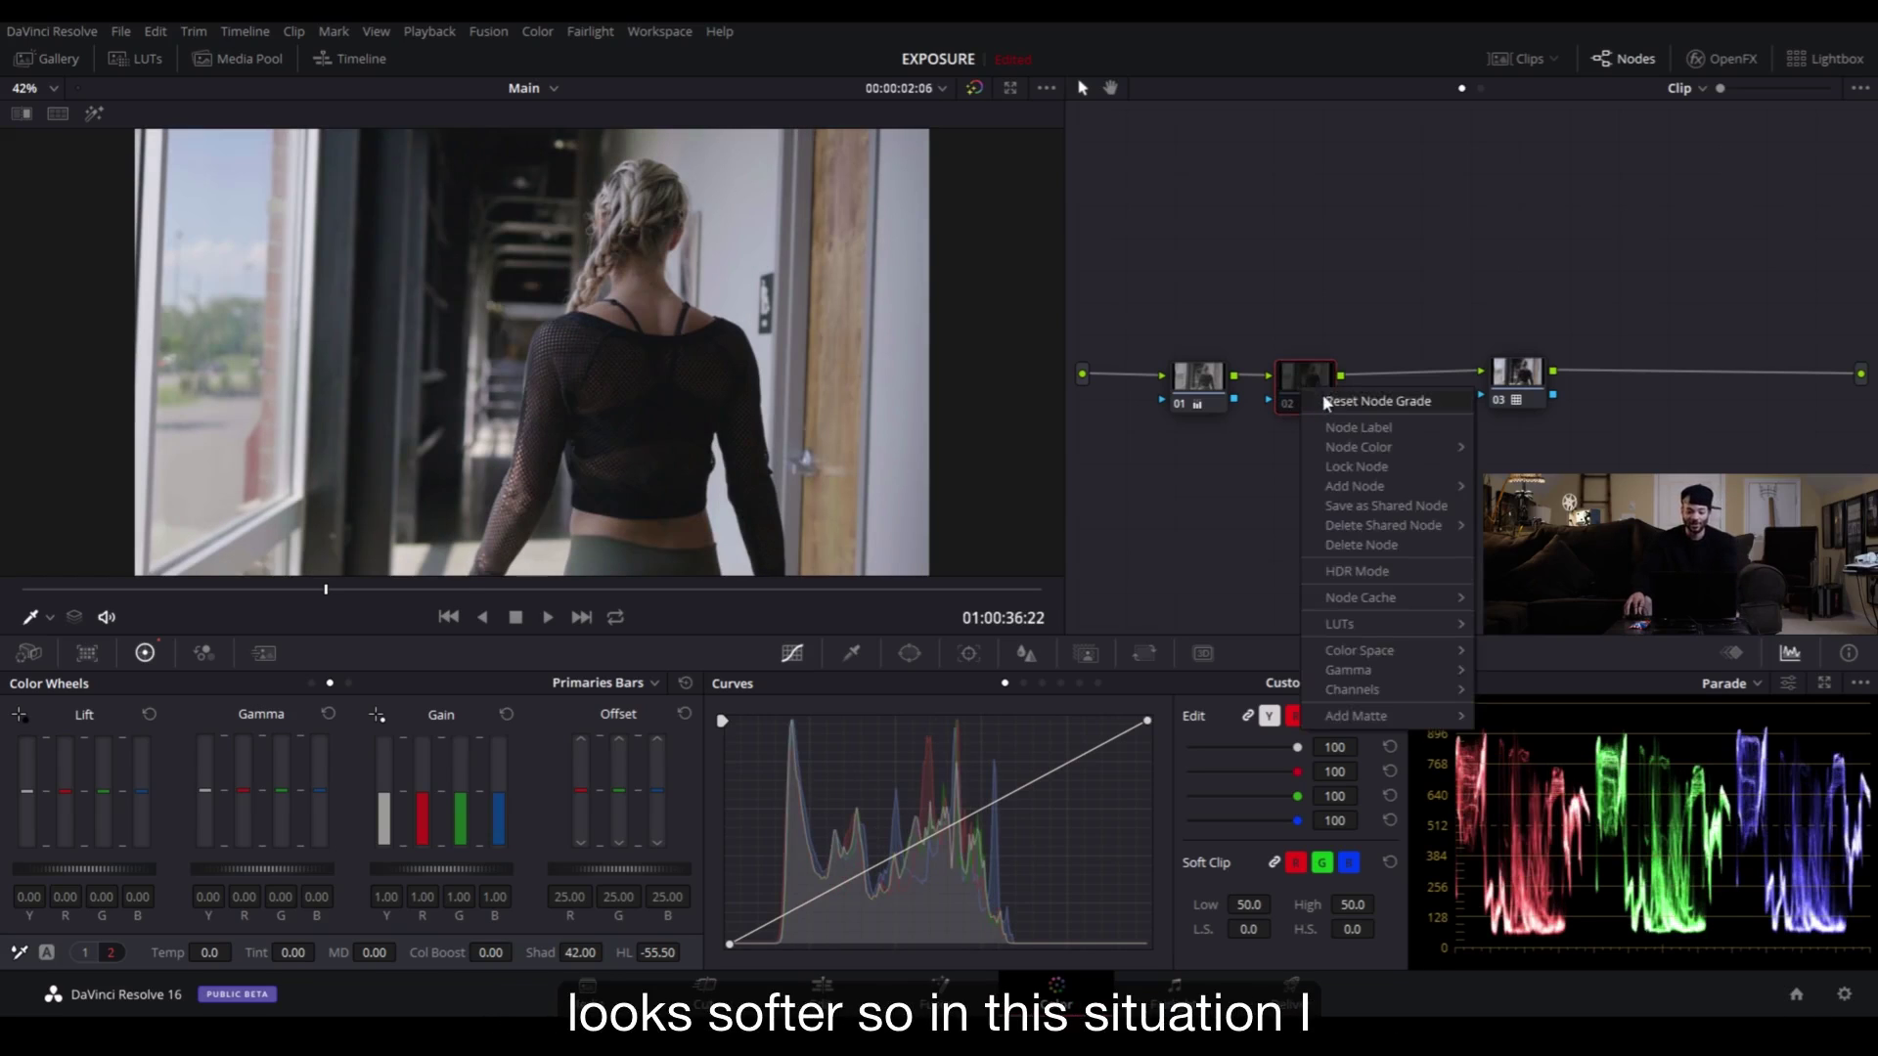
pyautogui.click(1369, 525)
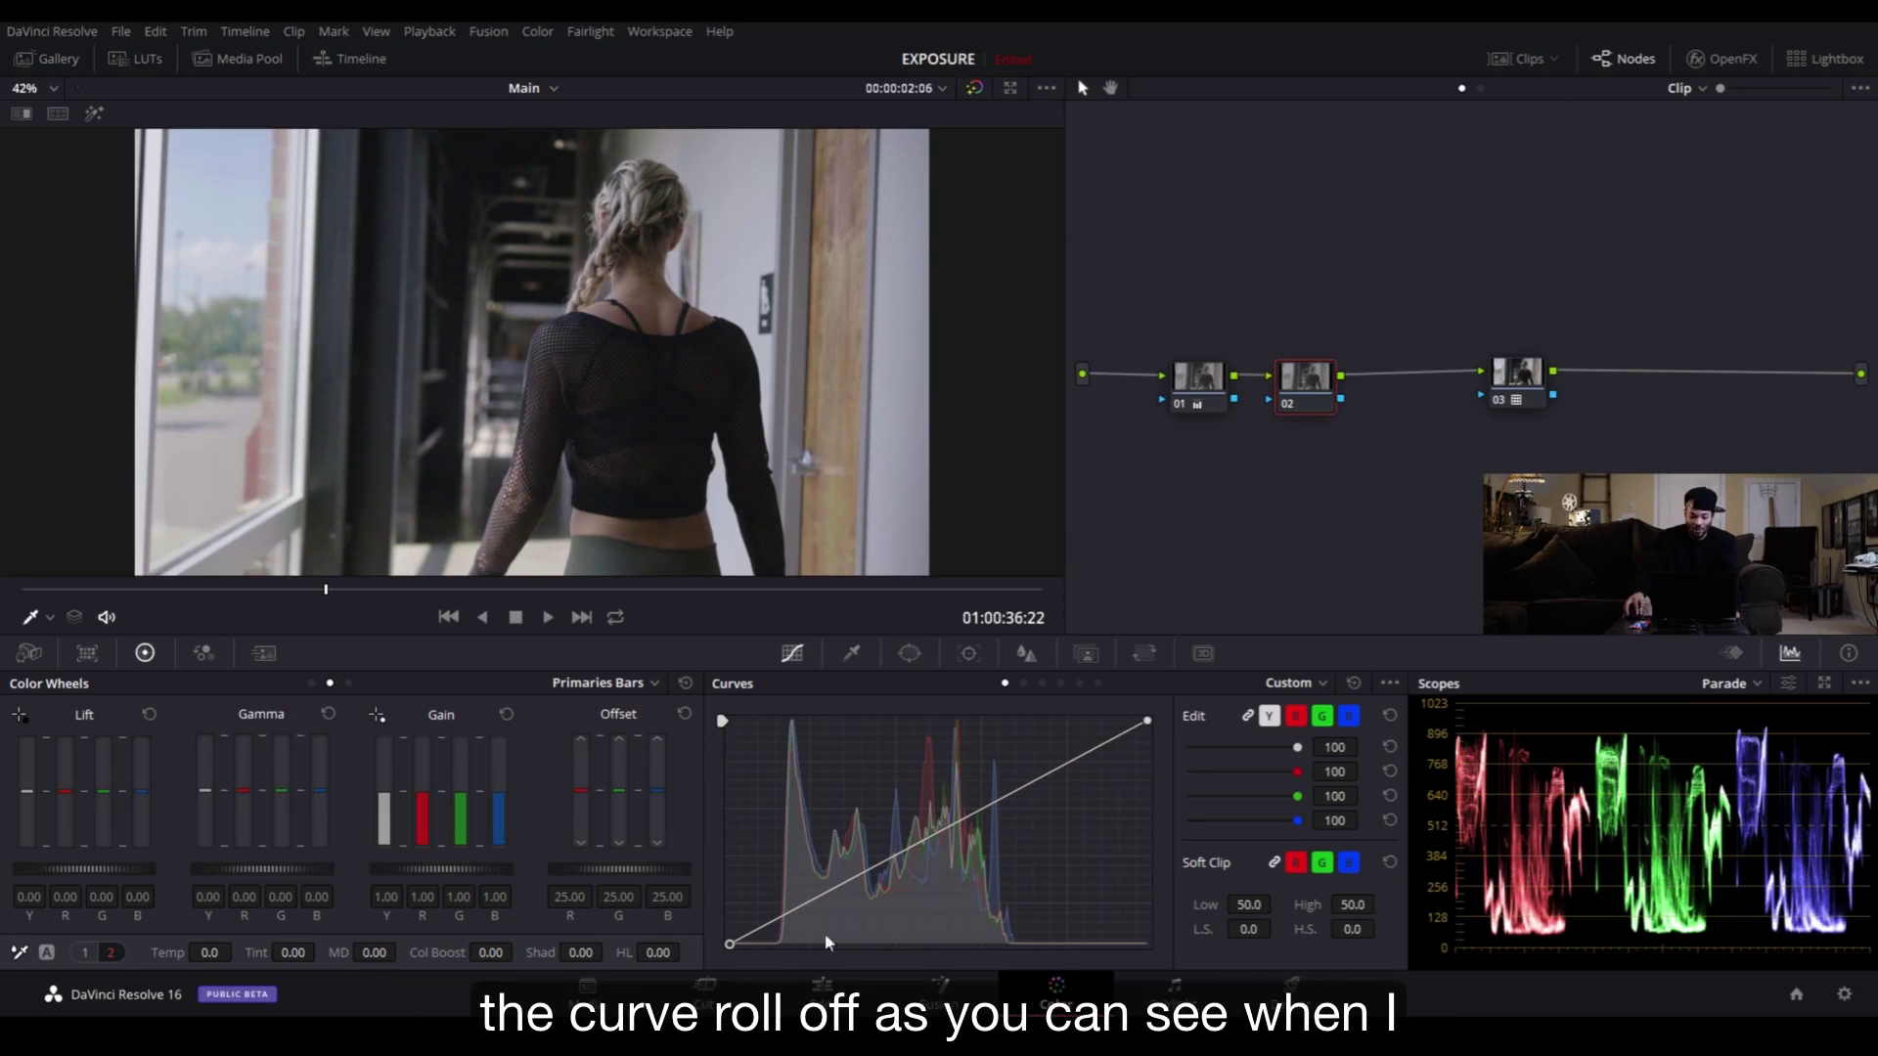
pyautogui.moveTo(728, 945); pyautogui.dragTo(730, 936)
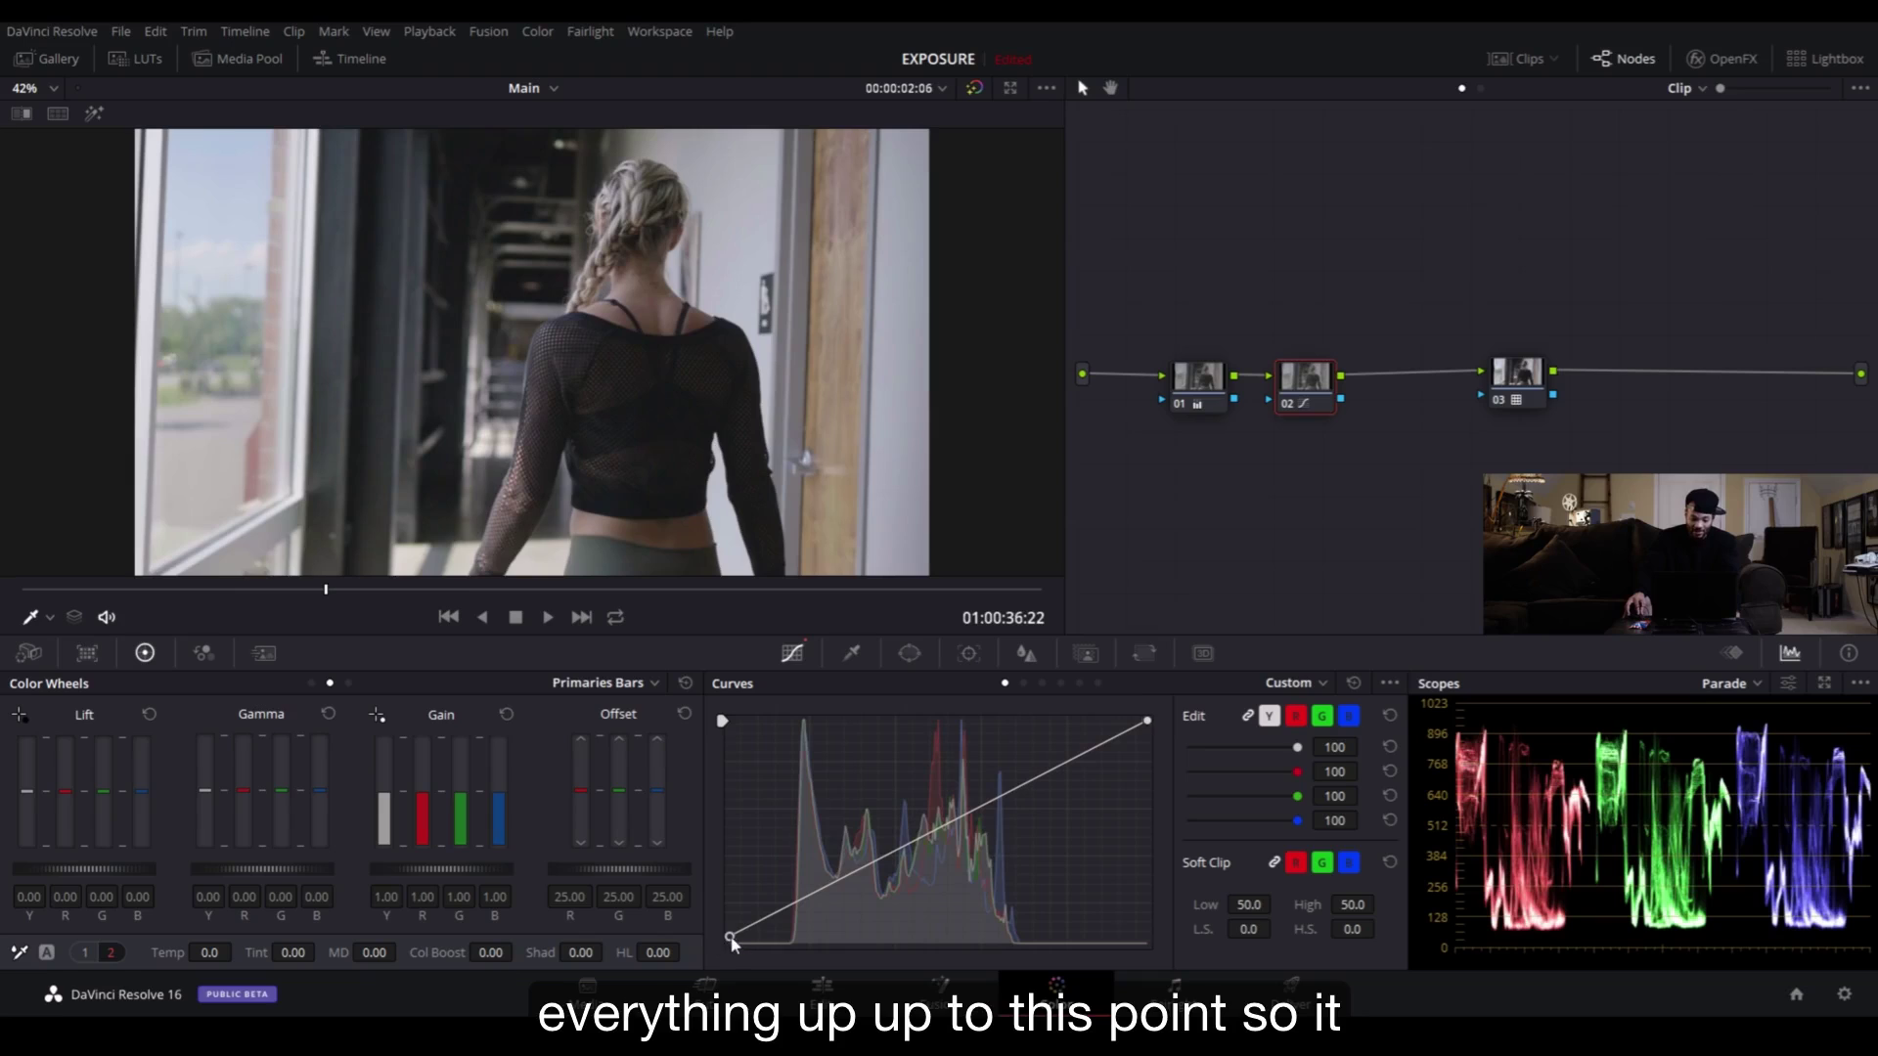
pyautogui.moveTo(731, 938); pyautogui.dragTo(731, 945)
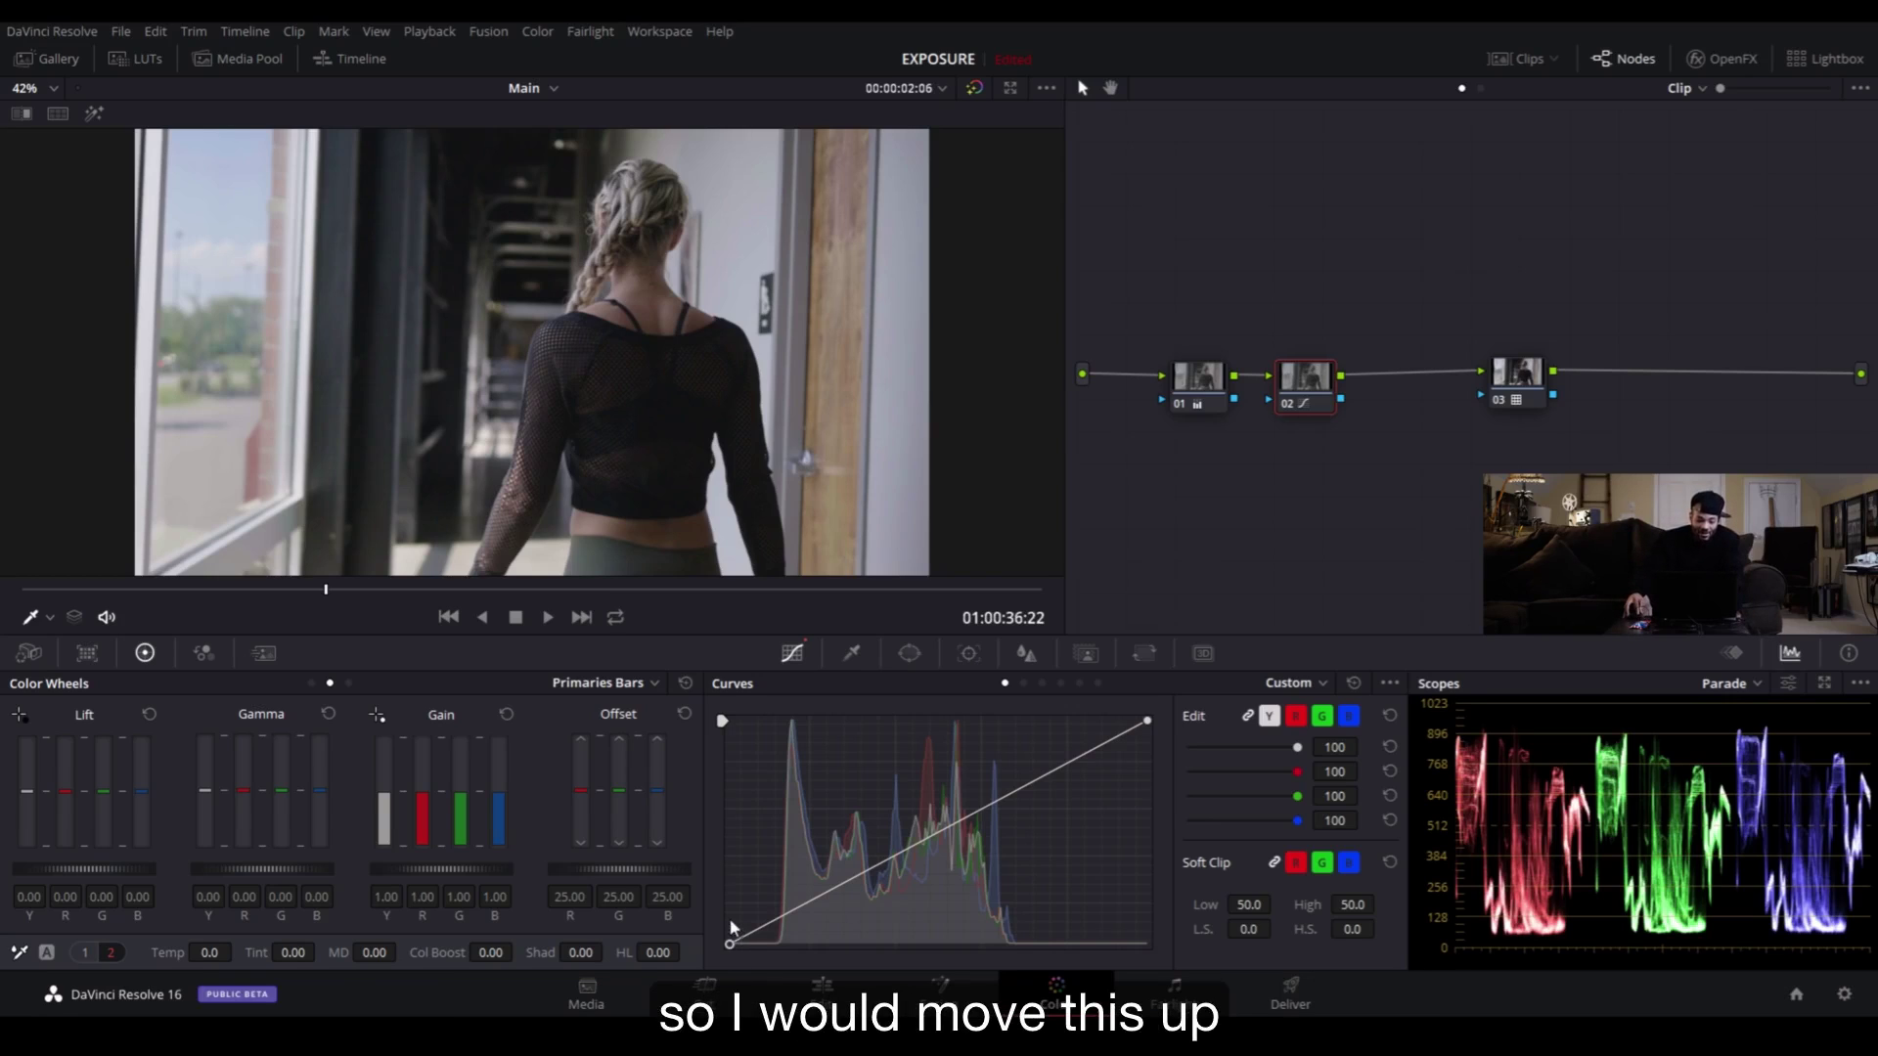
pyautogui.moveTo(732, 945); pyautogui.dragTo(733, 939)
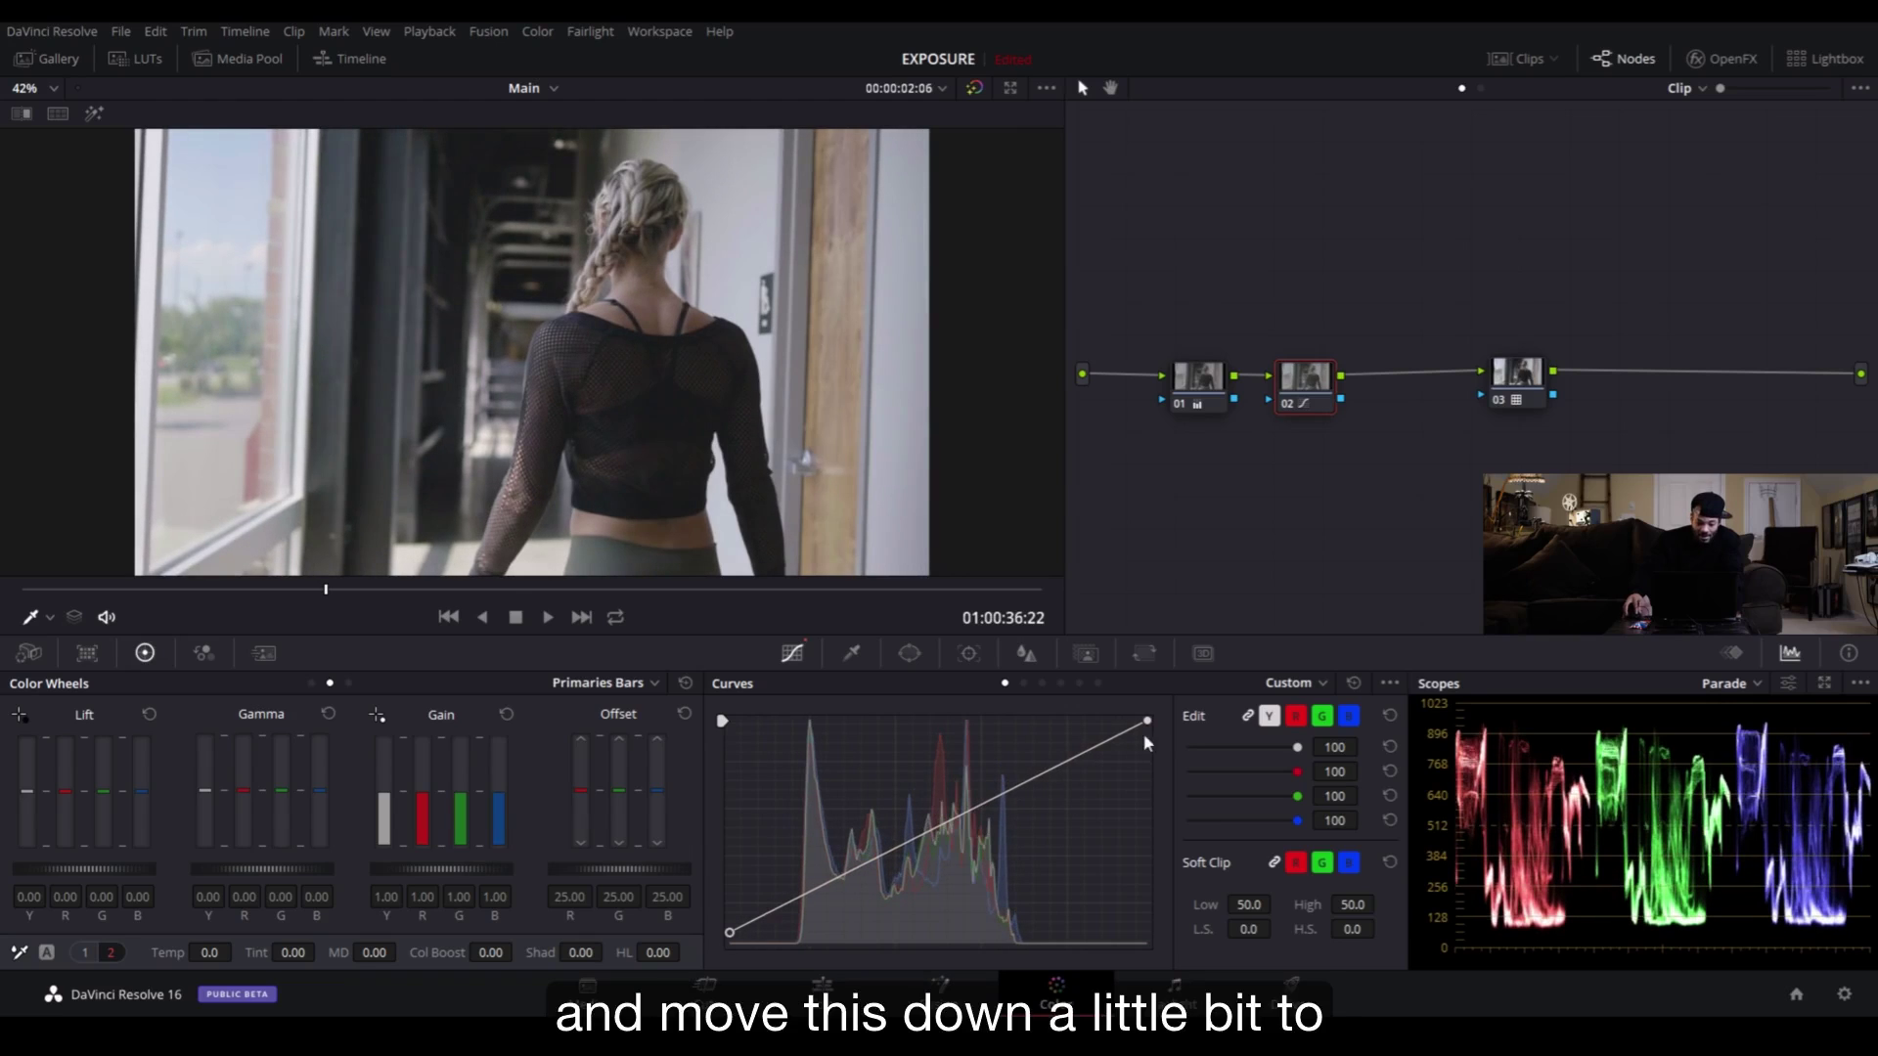
# - Slightly lower the white point of node 02's custom curve and add a serial node after it
pyautogui.moveTo(1147, 727); pyautogui.dragTo(1151, 734)
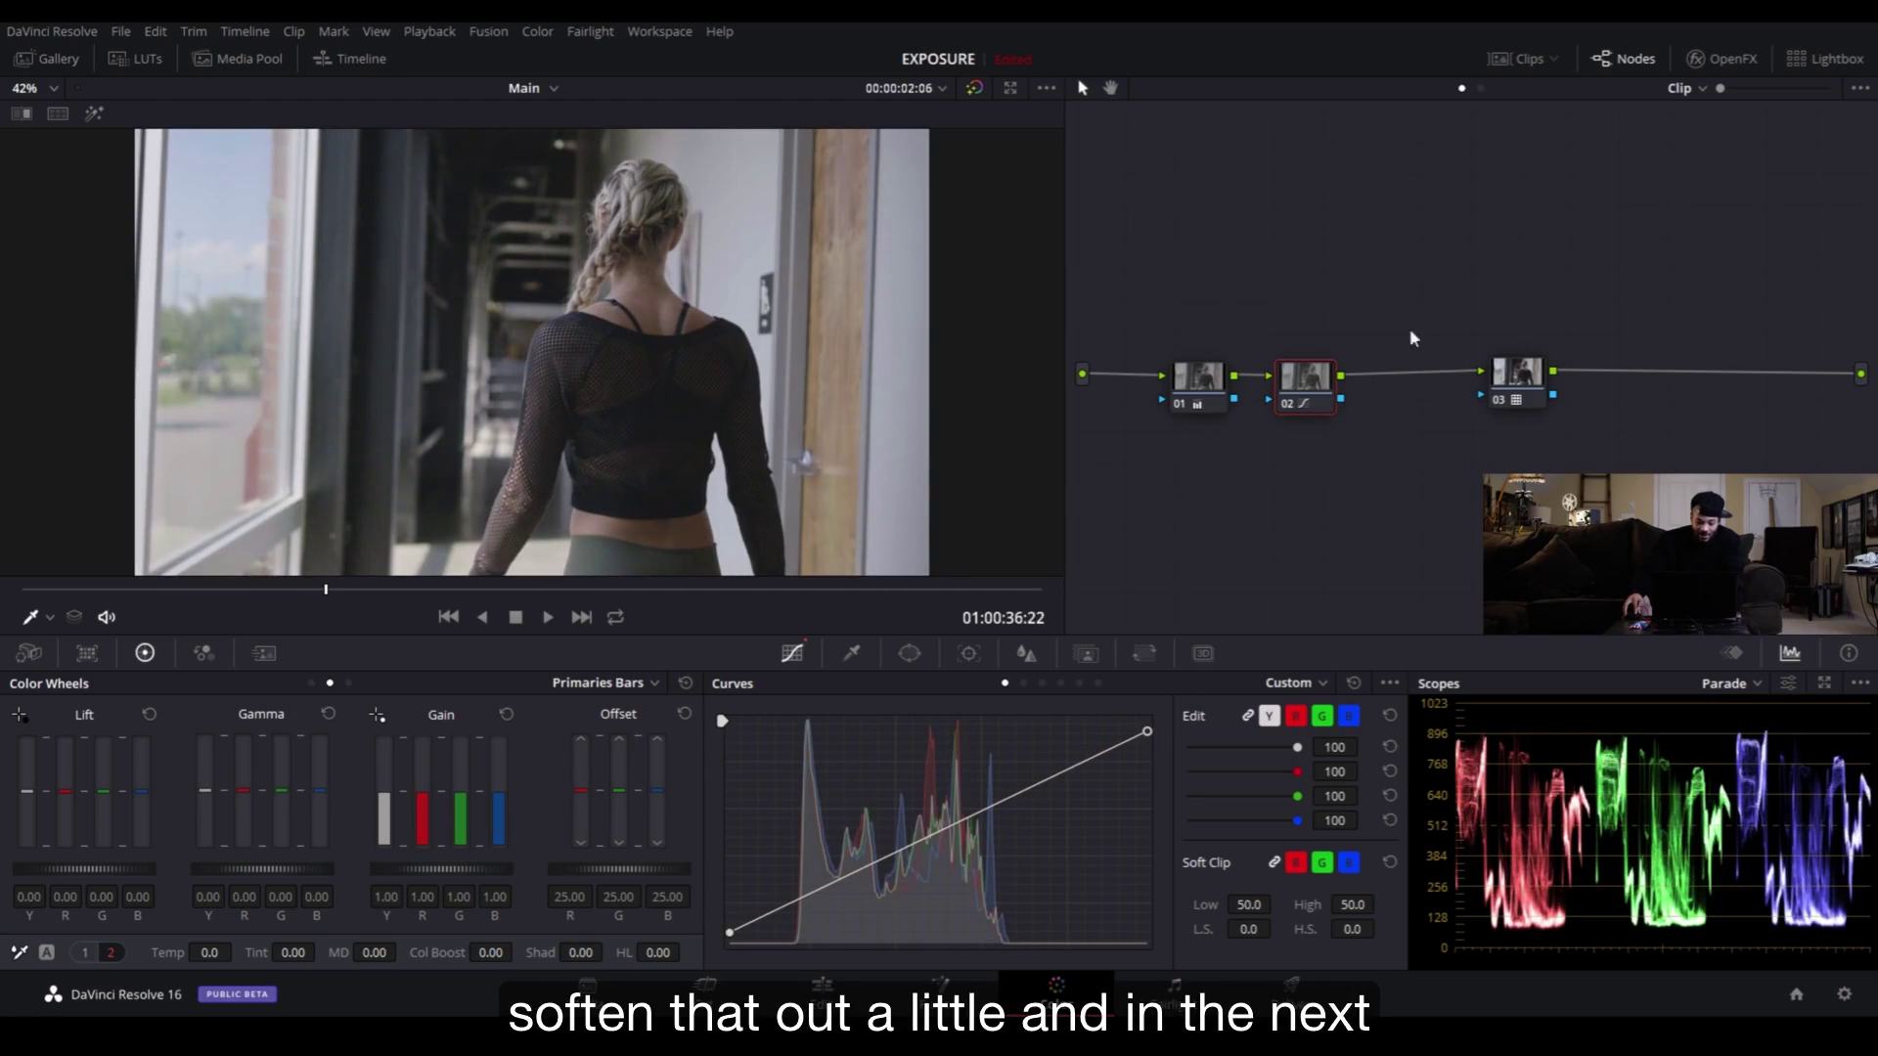
pyautogui.hotkey('alt', 's')
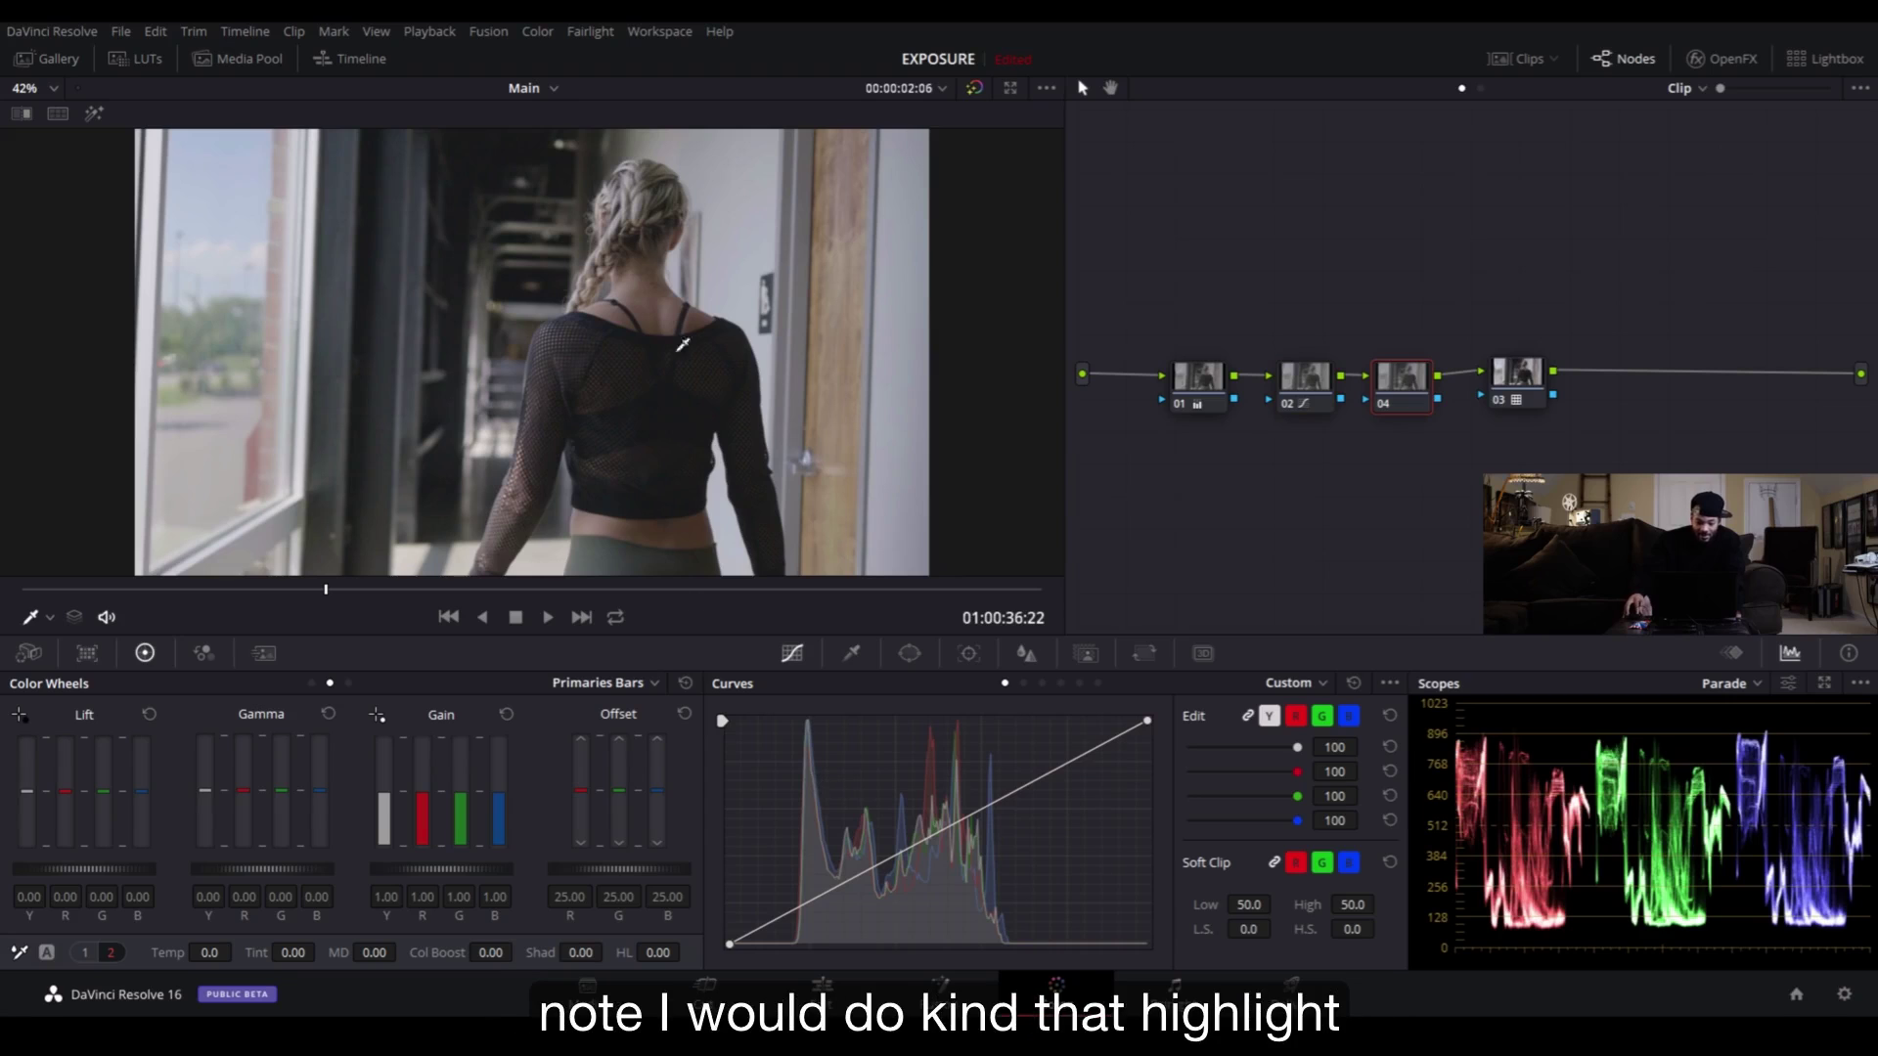
# - On node 04, anchor the custom curve at a tone sampled from the woman's face and pull the black point inward to deepen the shadows
pyautogui.moveTo(243, 604); pyautogui.dragTo(114, 612)
pyautogui.scroll(2, 893, 211)
pyautogui.scroll(2, 893, 210)
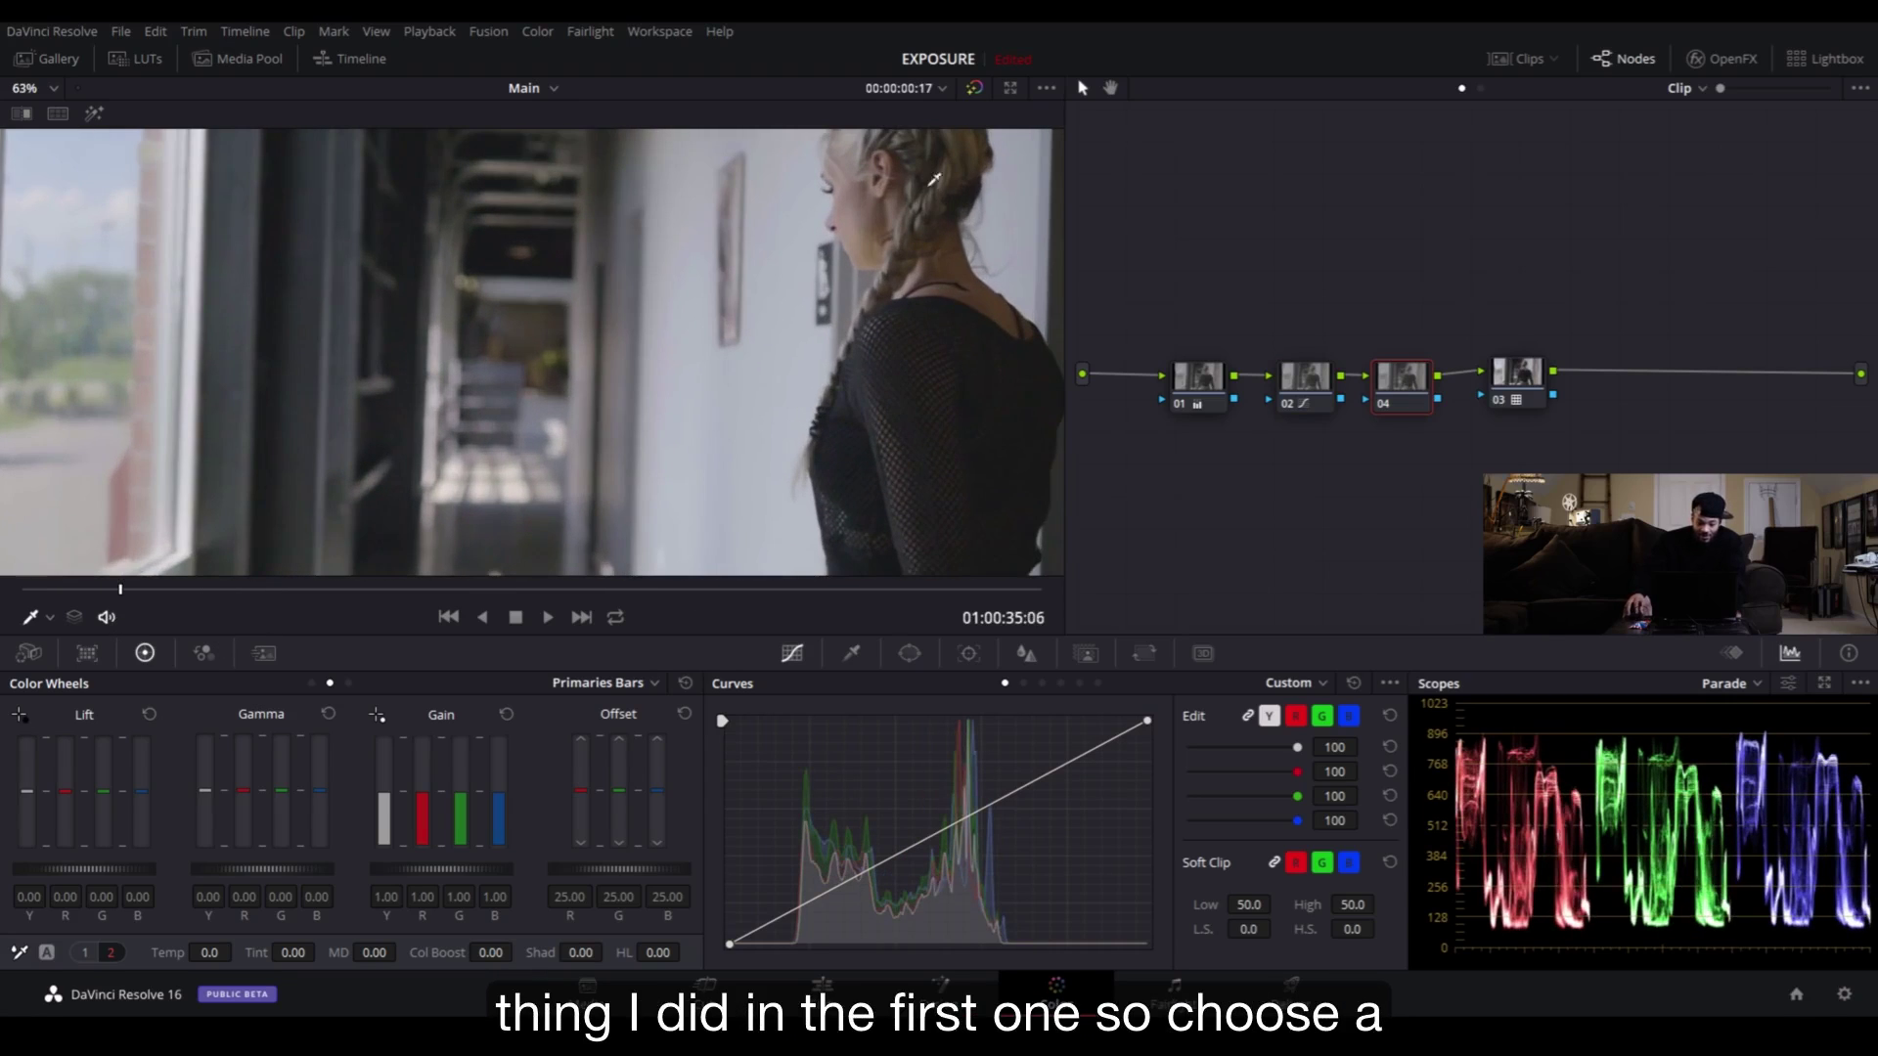
pyautogui.click(850, 183)
pyautogui.scroll(-4, 835, 286)
pyautogui.scroll(-1, 834, 285)
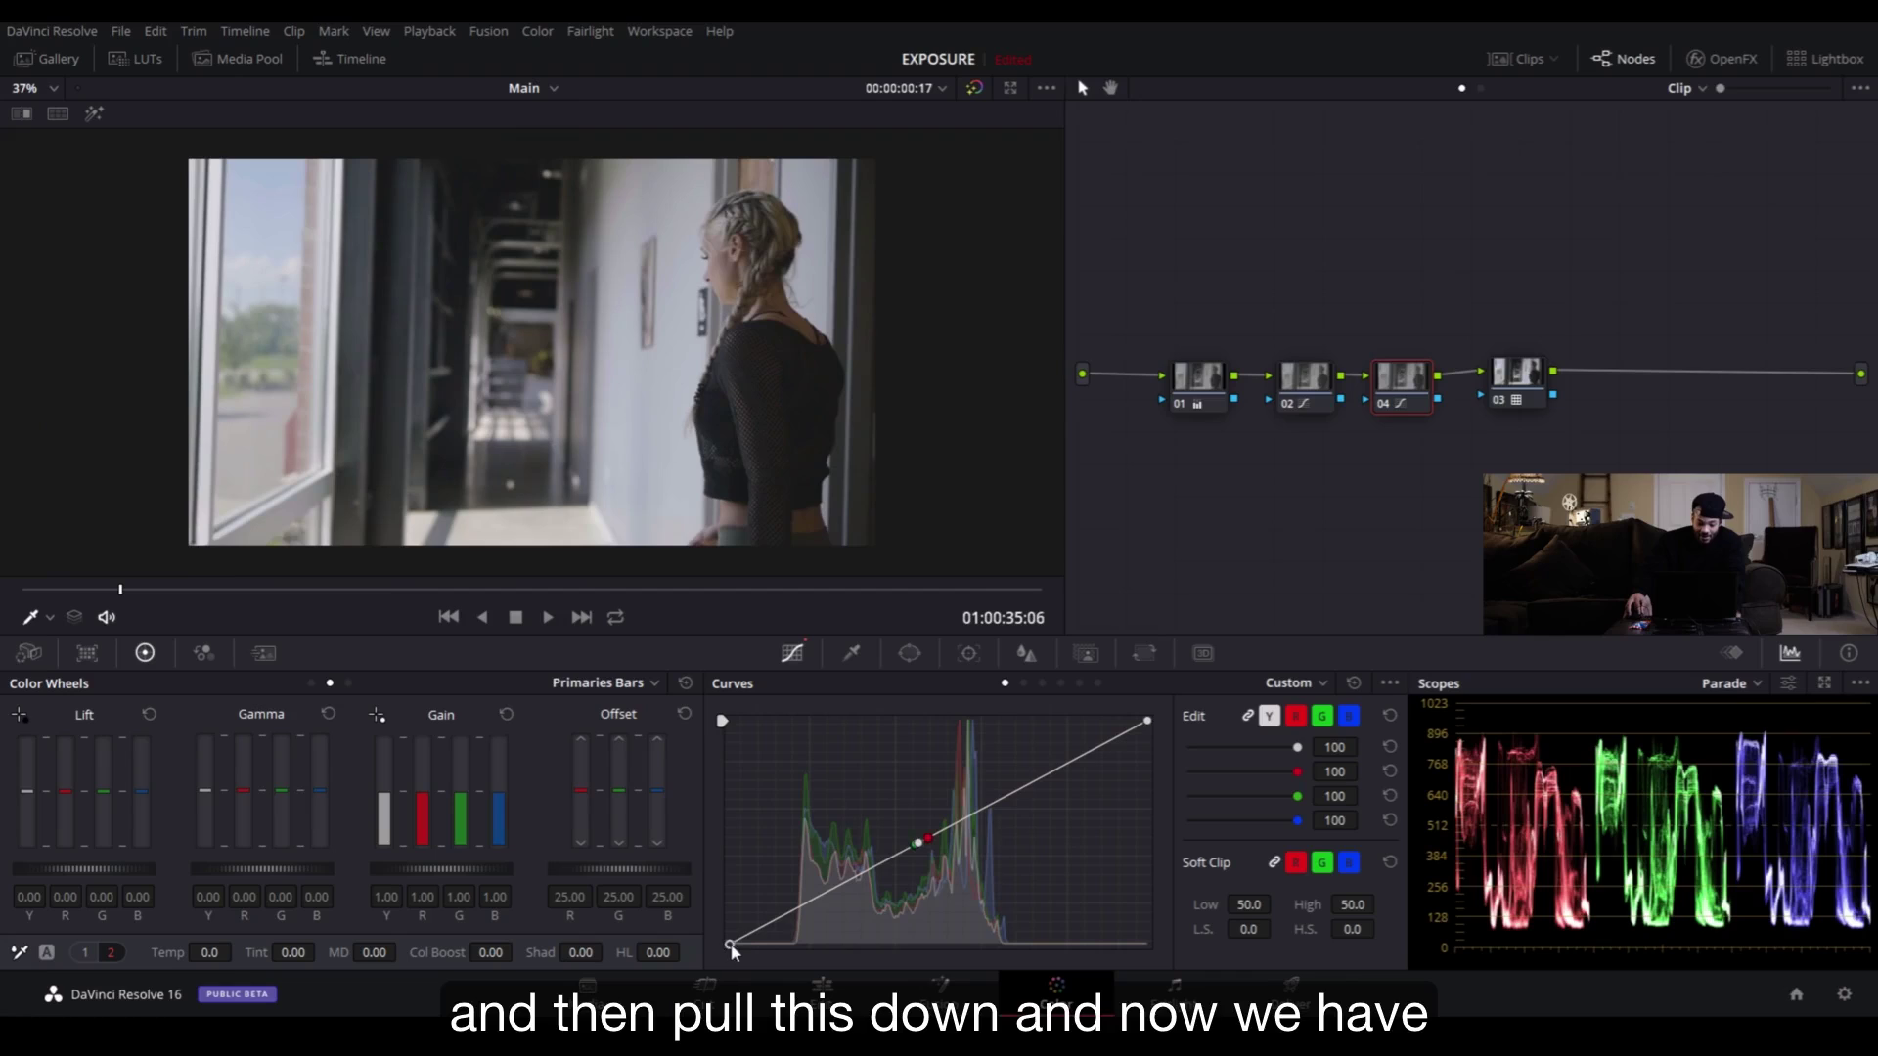
pyautogui.moveTo(732, 946); pyautogui.dragTo(756, 946)
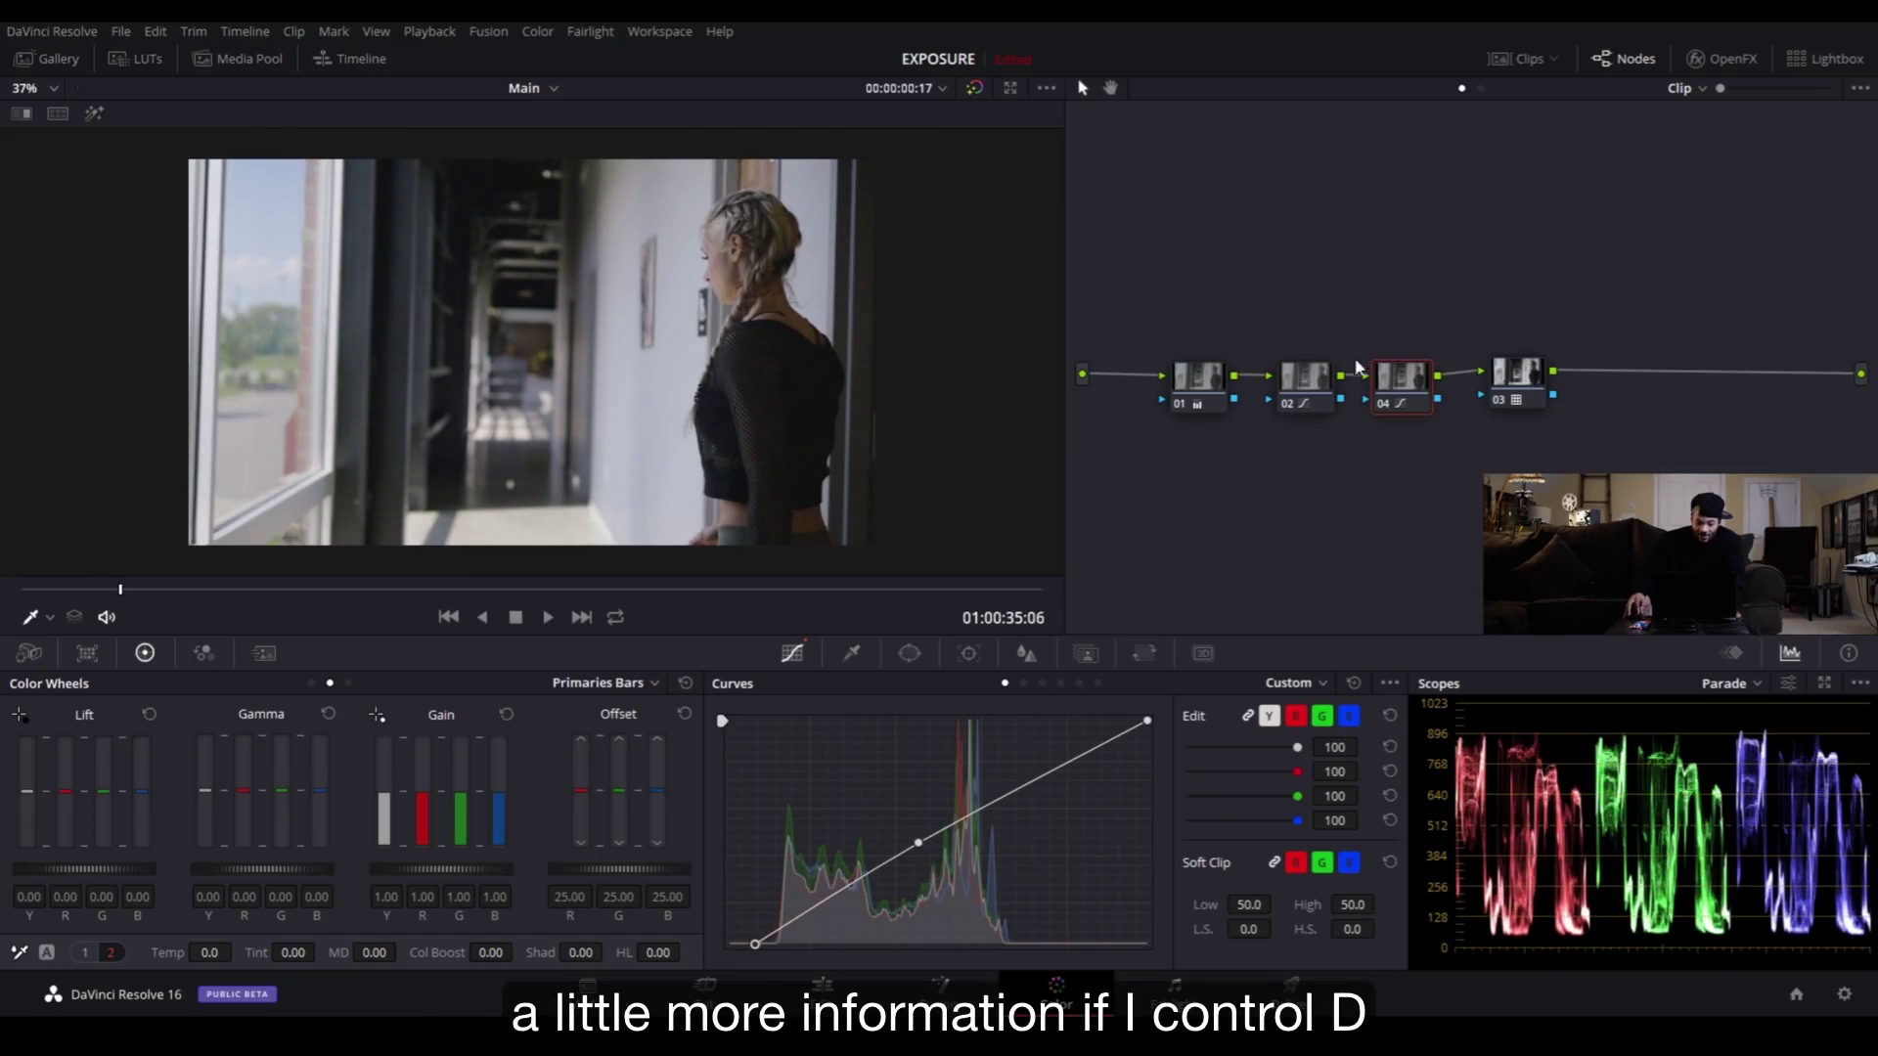
# - Compare the hallway frame with nodes 01, 02 and 04 disabled and enabled
pyautogui.moveTo(1420, 323); pyautogui.dragTo(1197, 472)
pyautogui.hotkey('ctrl', 'd')
pyautogui.hotkey('ctrl', 'd')
pyautogui.hotkey('ctrl', 'd')
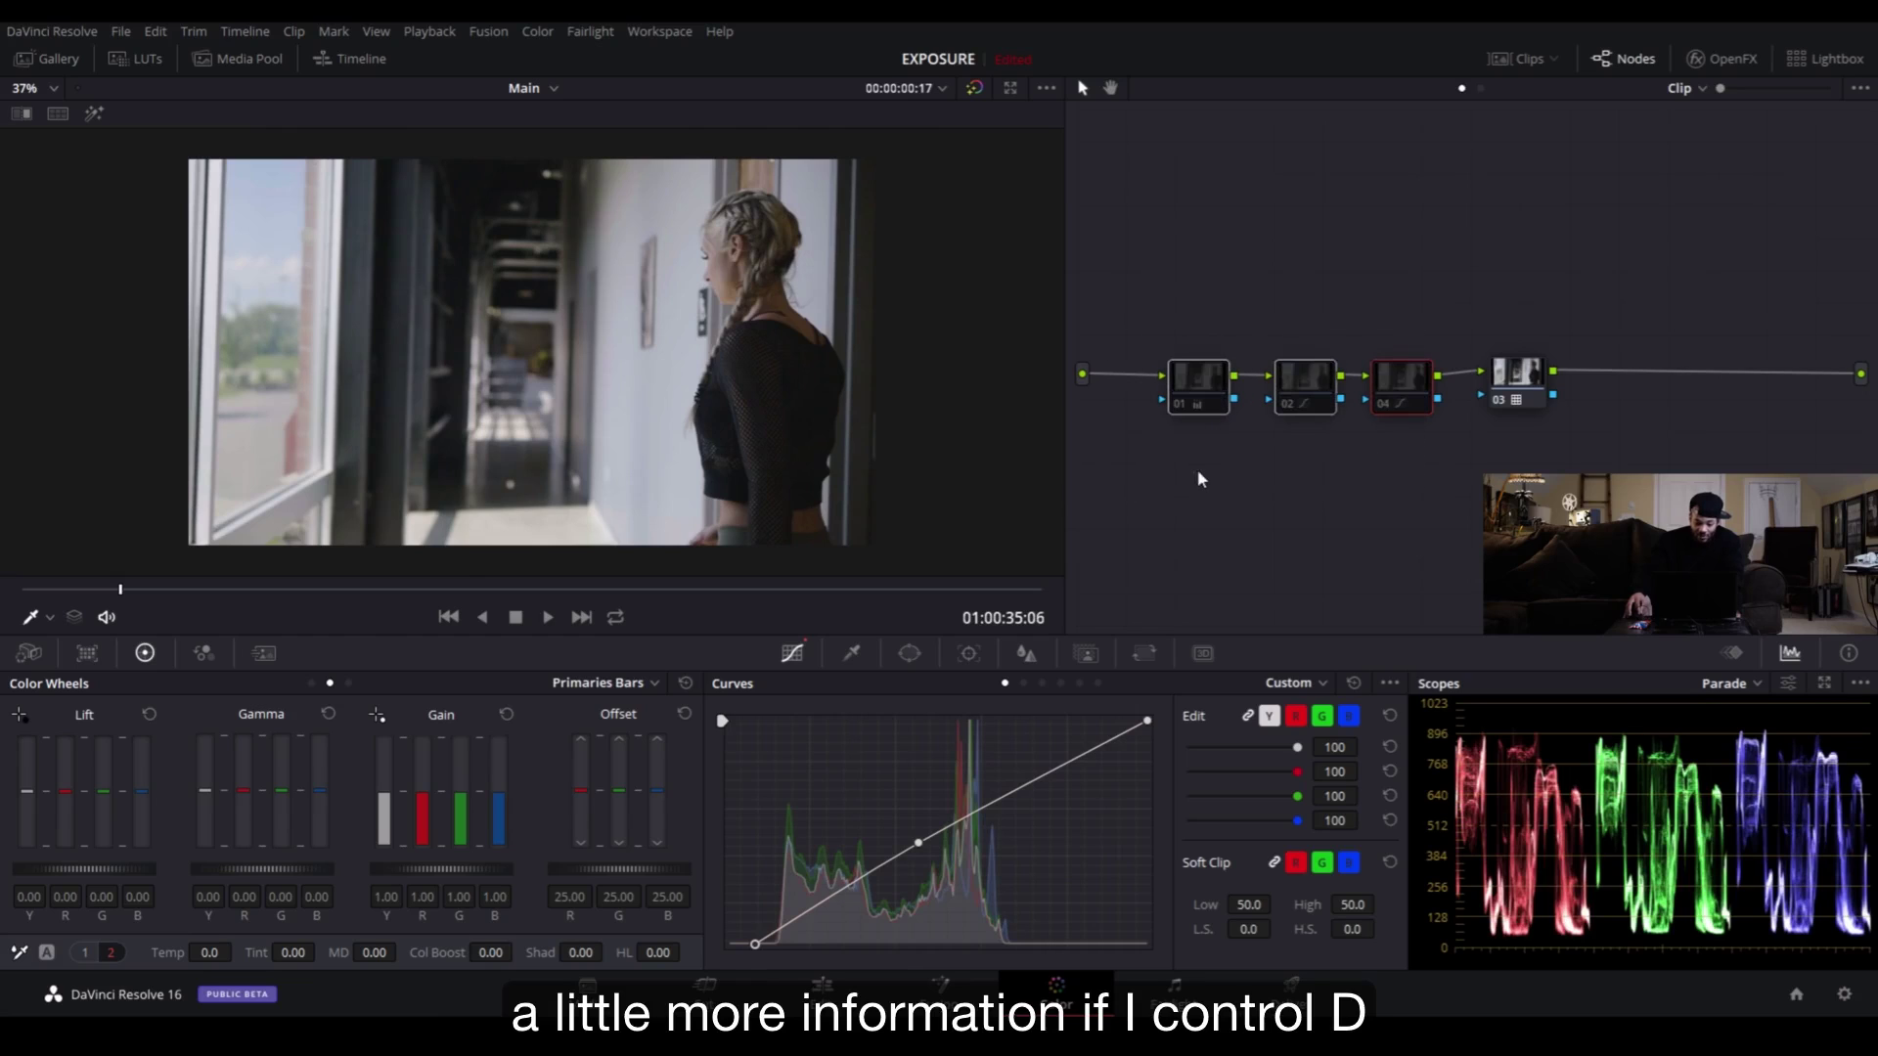
pyautogui.hotkey('ctrl', 'd')
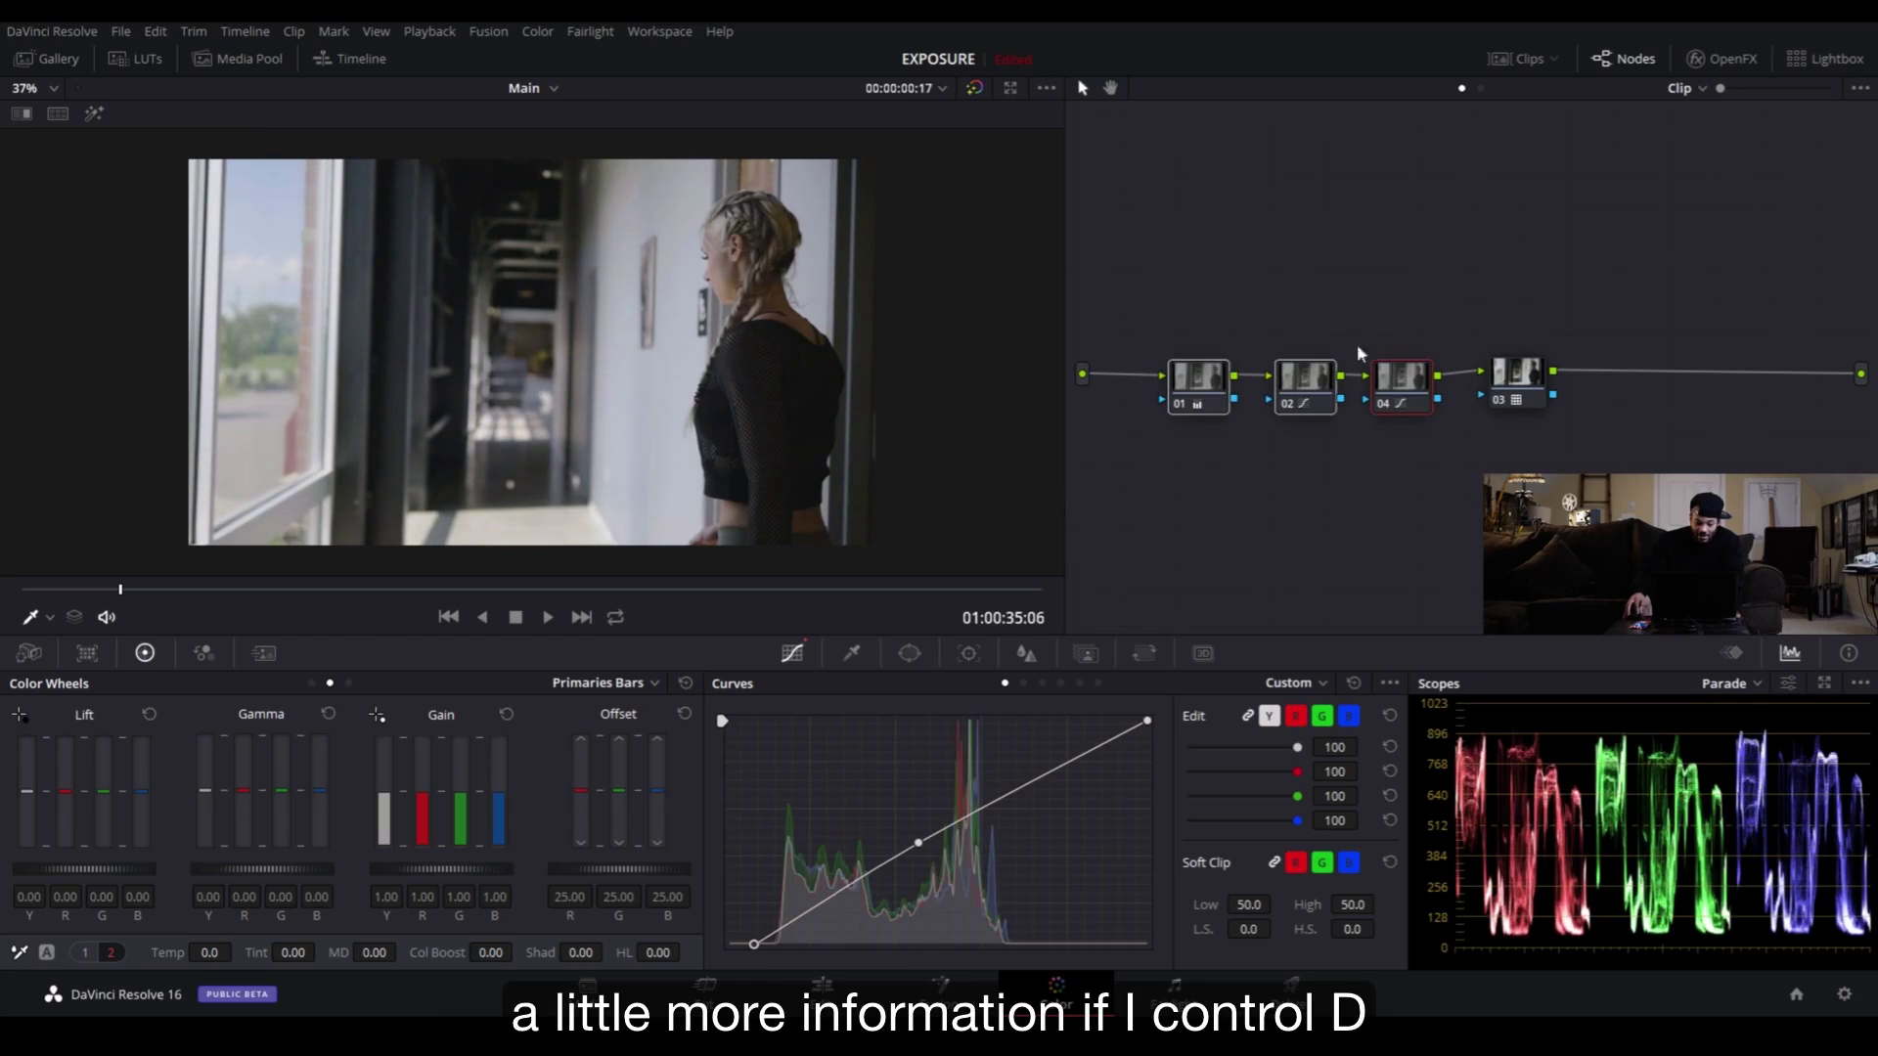
# - Raise the black point of node 02's curve a little more and pull node 04's black point slightly further inward
pyautogui.click(1305, 386)
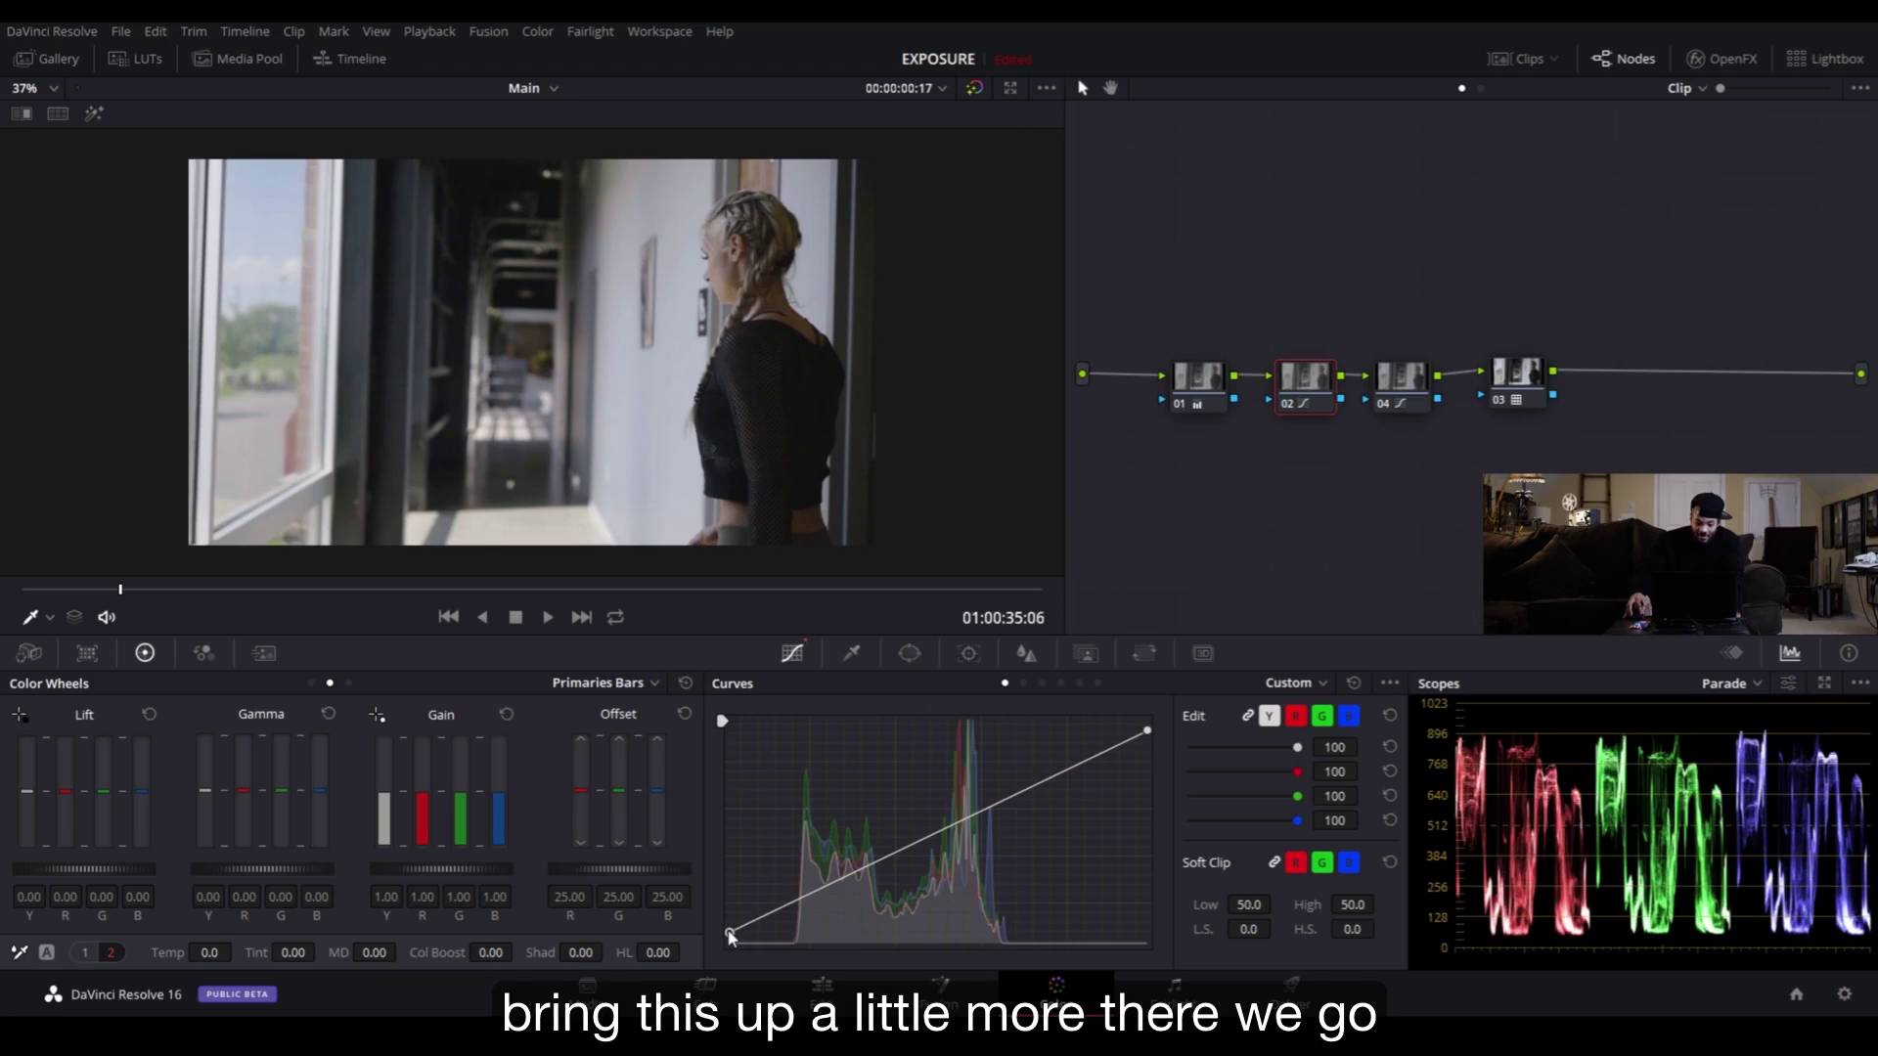
pyautogui.moveTo(731, 939); pyautogui.dragTo(732, 932)
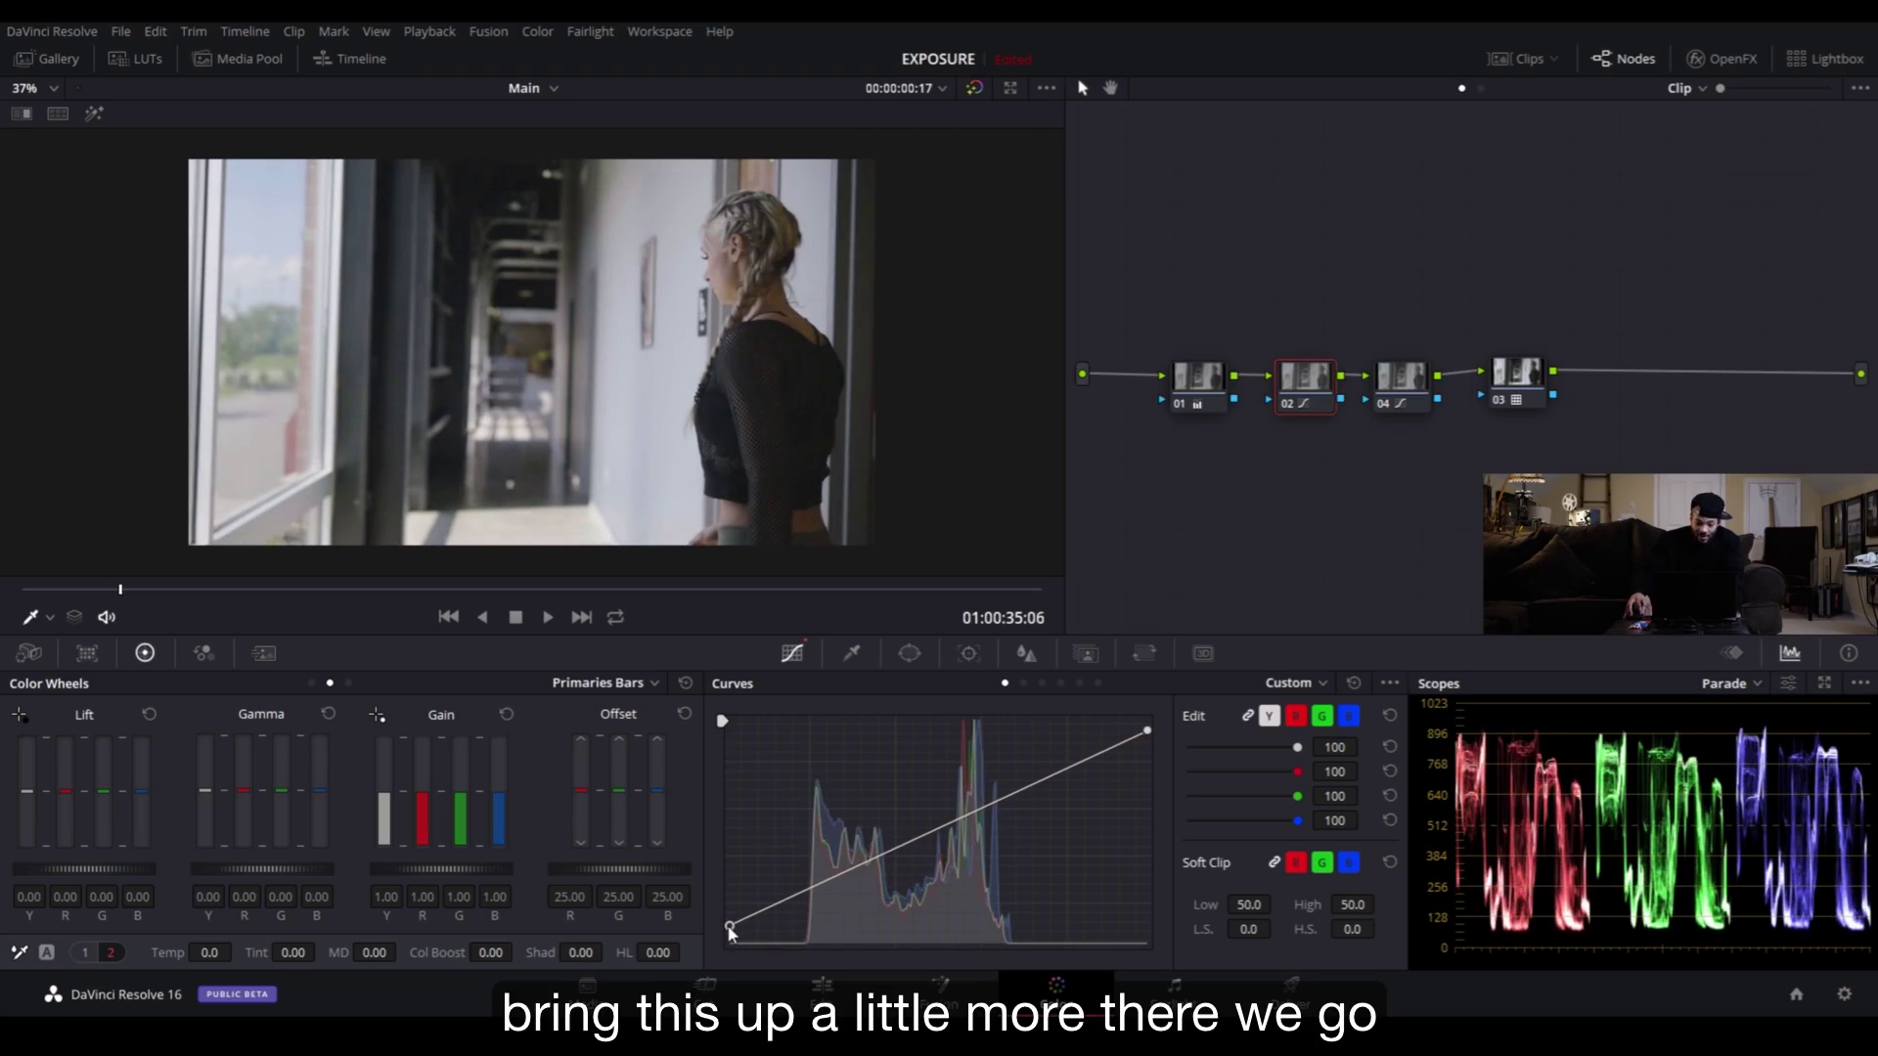
pyautogui.click(1388, 413)
pyautogui.moveTo(756, 949); pyautogui.dragTo(766, 947)
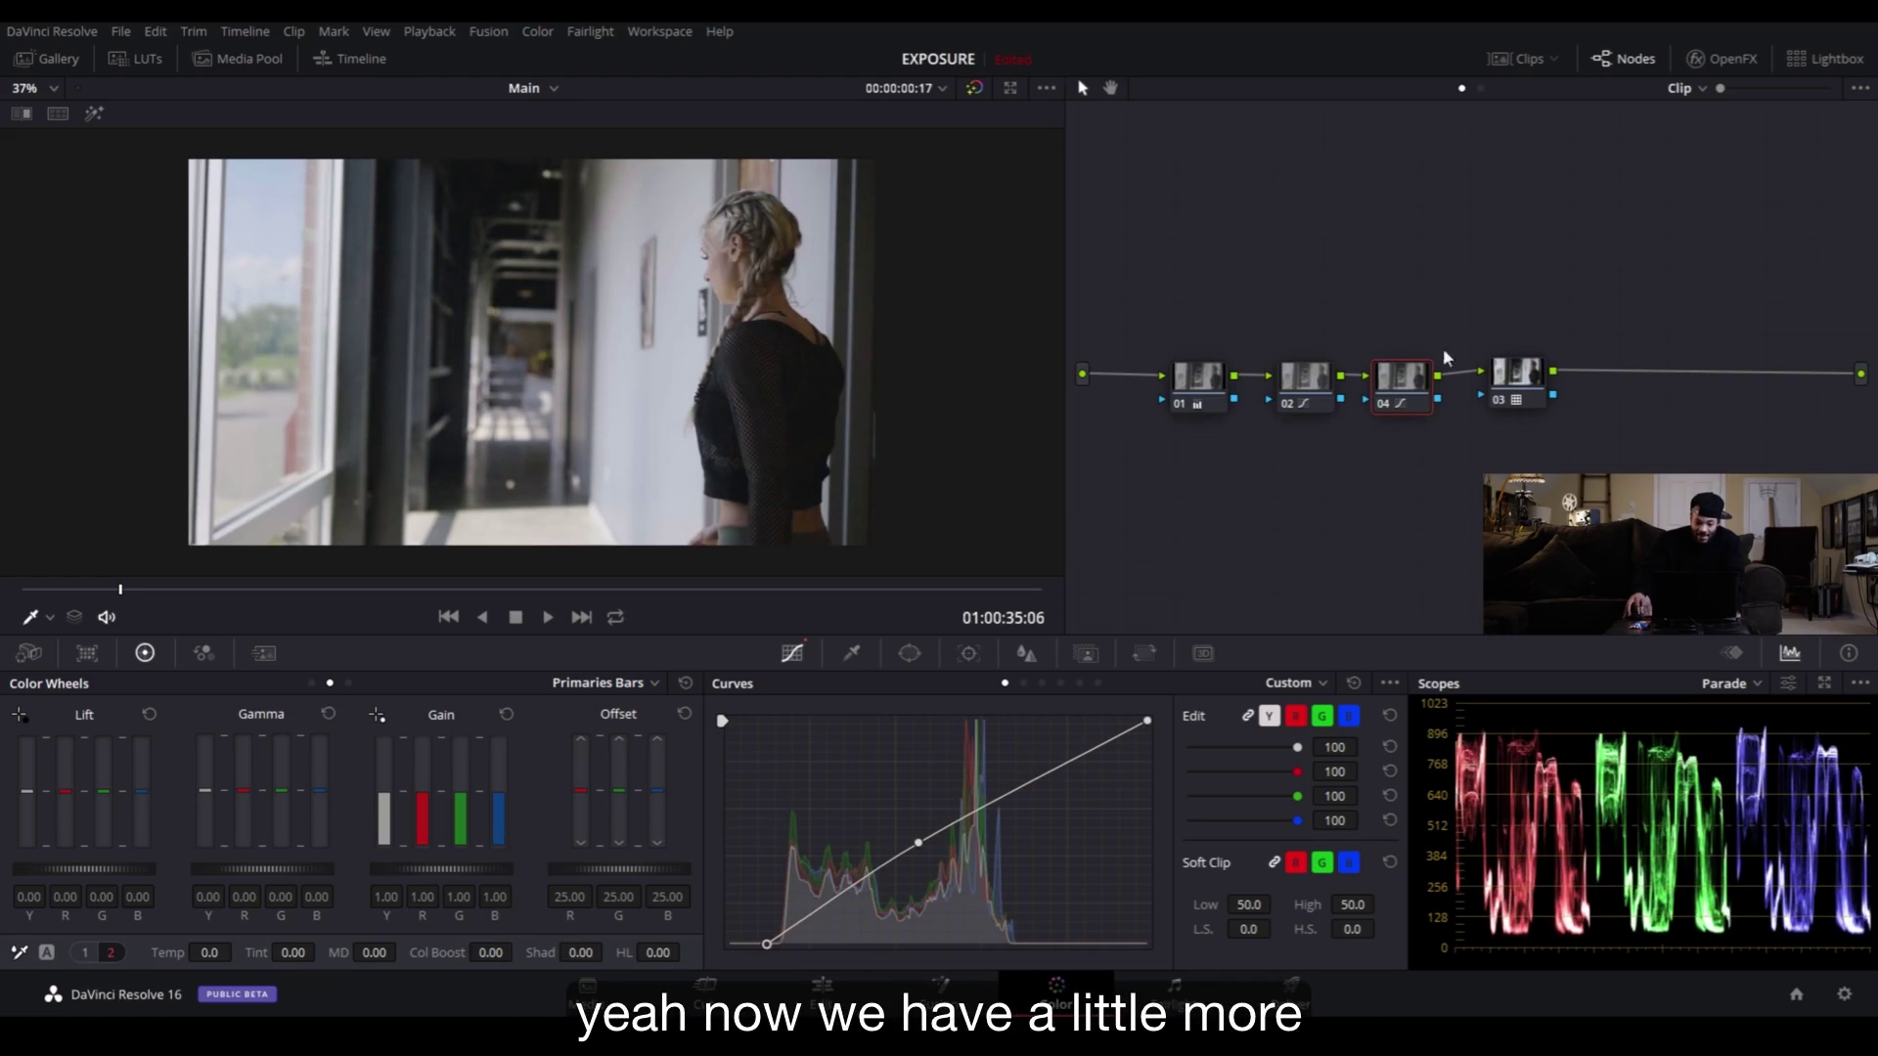
# - Check the frame's brightness again by repeatedly bypassing and restoring nodes 01, 02 and 04 together
pyautogui.moveTo(1440, 325); pyautogui.dragTo(1148, 473)
pyautogui.hotkey('ctrl', 'd')
pyautogui.hotkey('ctrl', 'd')
pyautogui.hotkey('ctrl', 'd')
pyautogui.hotkey('ctrl', 'd')
pyautogui.hotkey('ctrl', 'd')
pyautogui.hotkey('ctrl', 'd')
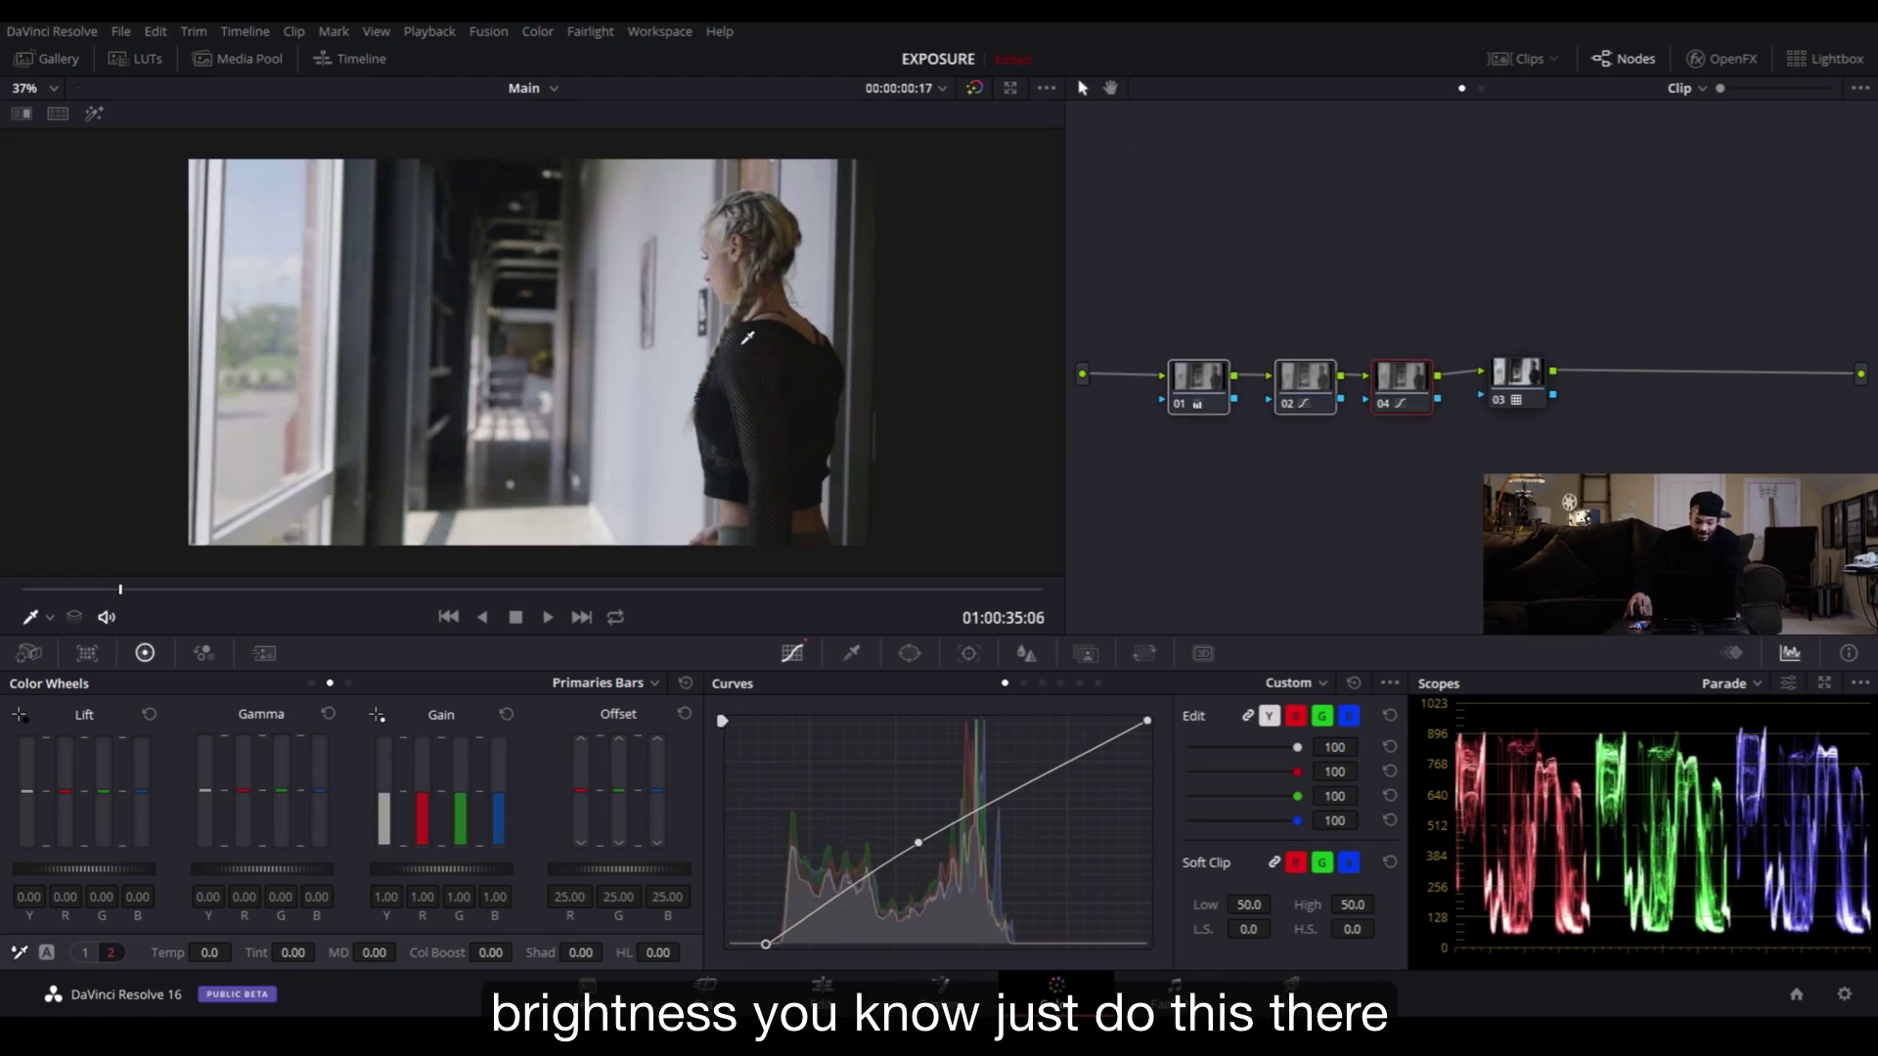
pyautogui.hotkey('ctrl', 'd')
pyautogui.hotkey('ctrl', 'd')
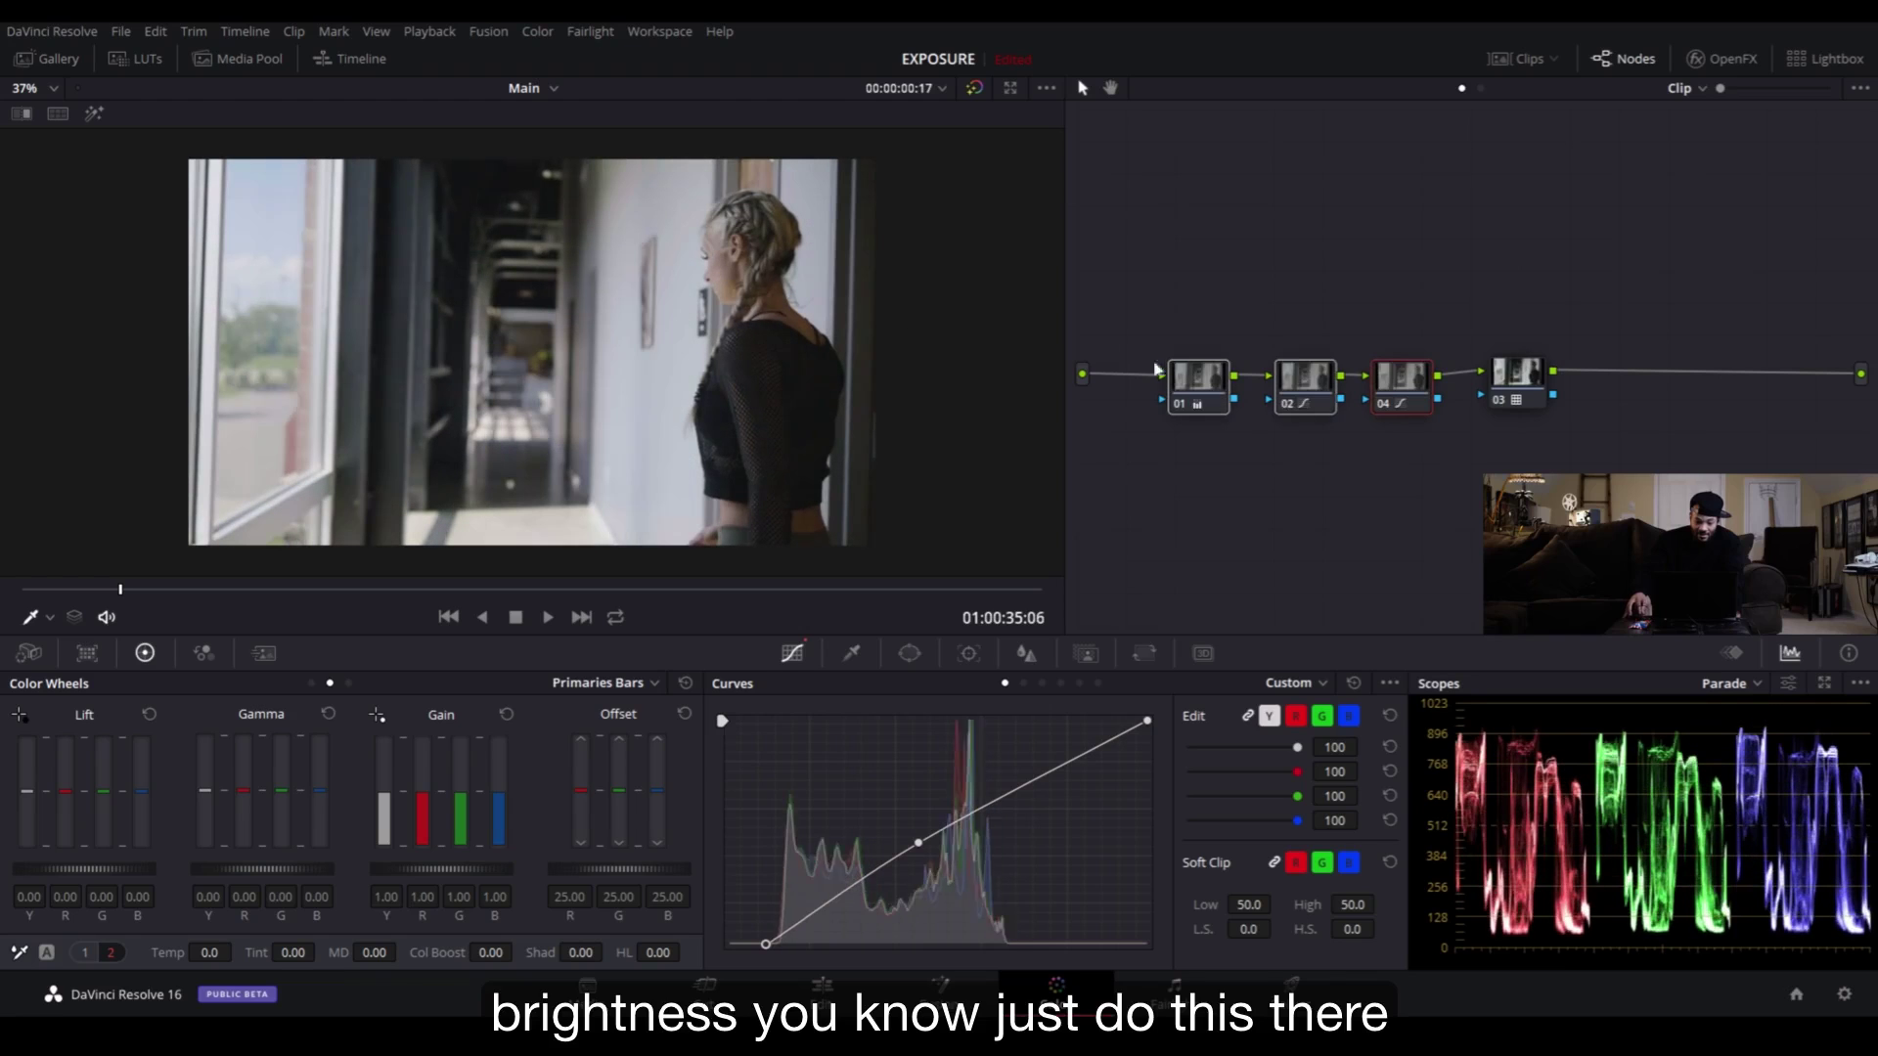
# - Compare the frame with only the two curve nodes, 02 and 04, bypassed and restored
pyautogui.moveTo(1446, 301); pyautogui.dragTo(1281, 471)
pyautogui.hotkey('ctrl', 'd')
pyautogui.hotkey('ctrl', 'd')
pyautogui.hotkey('ctrl', 'd')
pyautogui.hotkey('ctrl', 'd')
pyautogui.hotkey('ctrl', 'd')
pyautogui.hotkey('ctrl', 'd')
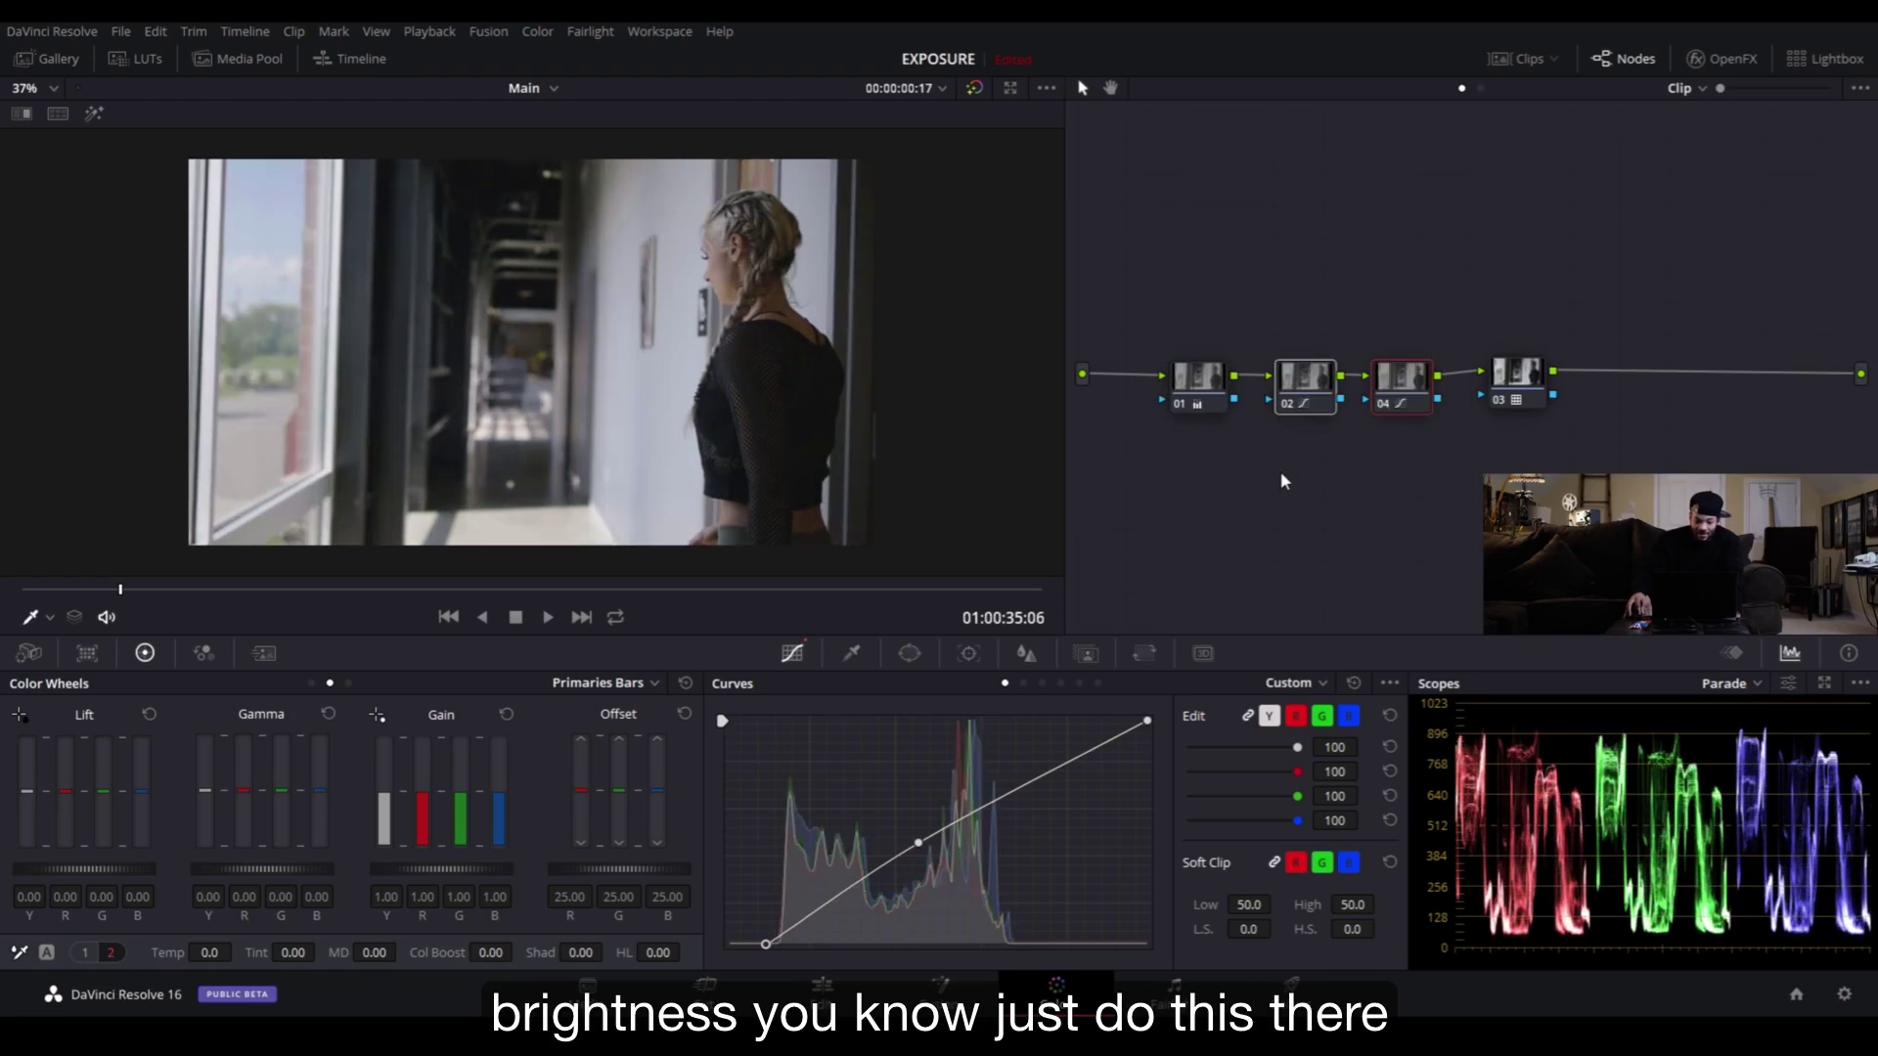
pyautogui.hotkey('ctrl', 'd')
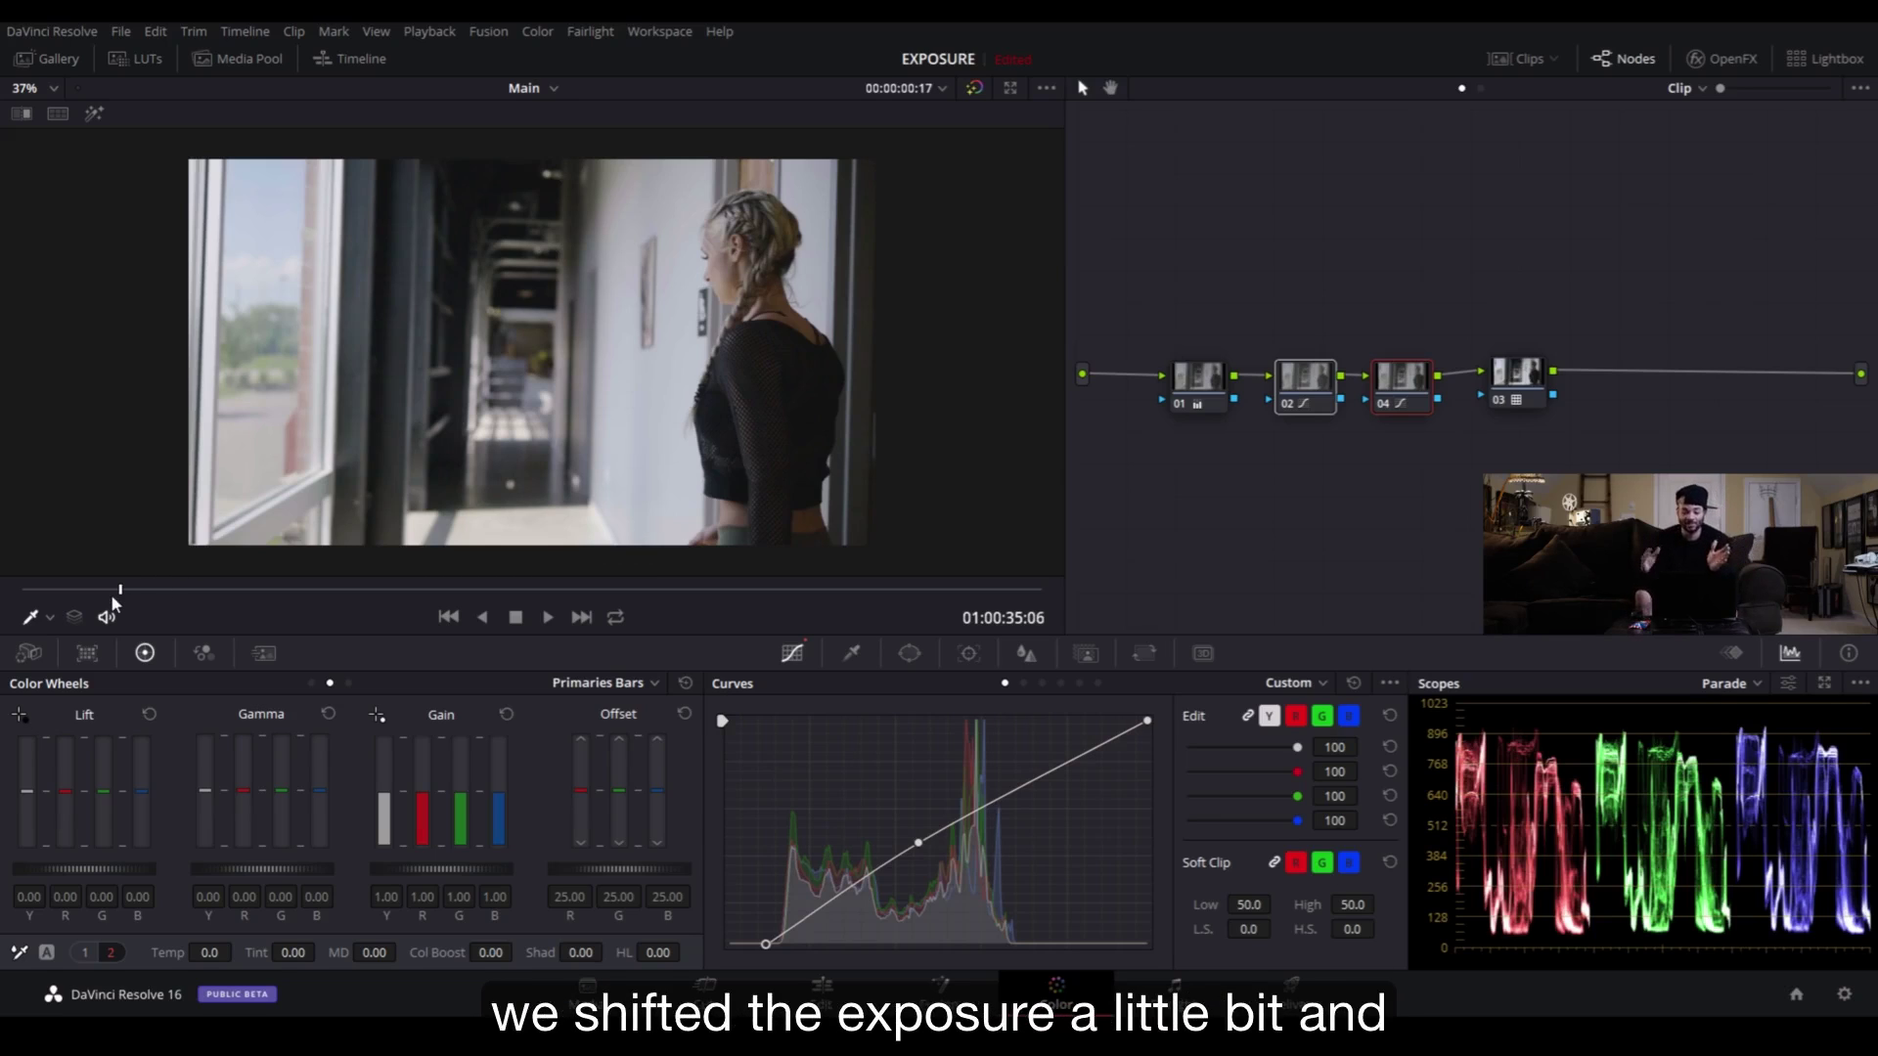
# - At a later frame of the hallway shot, raise node 04's offset to 26.00 on all channels and select node 02
pyautogui.moveTo(120, 589); pyautogui.dragTo(434, 689)
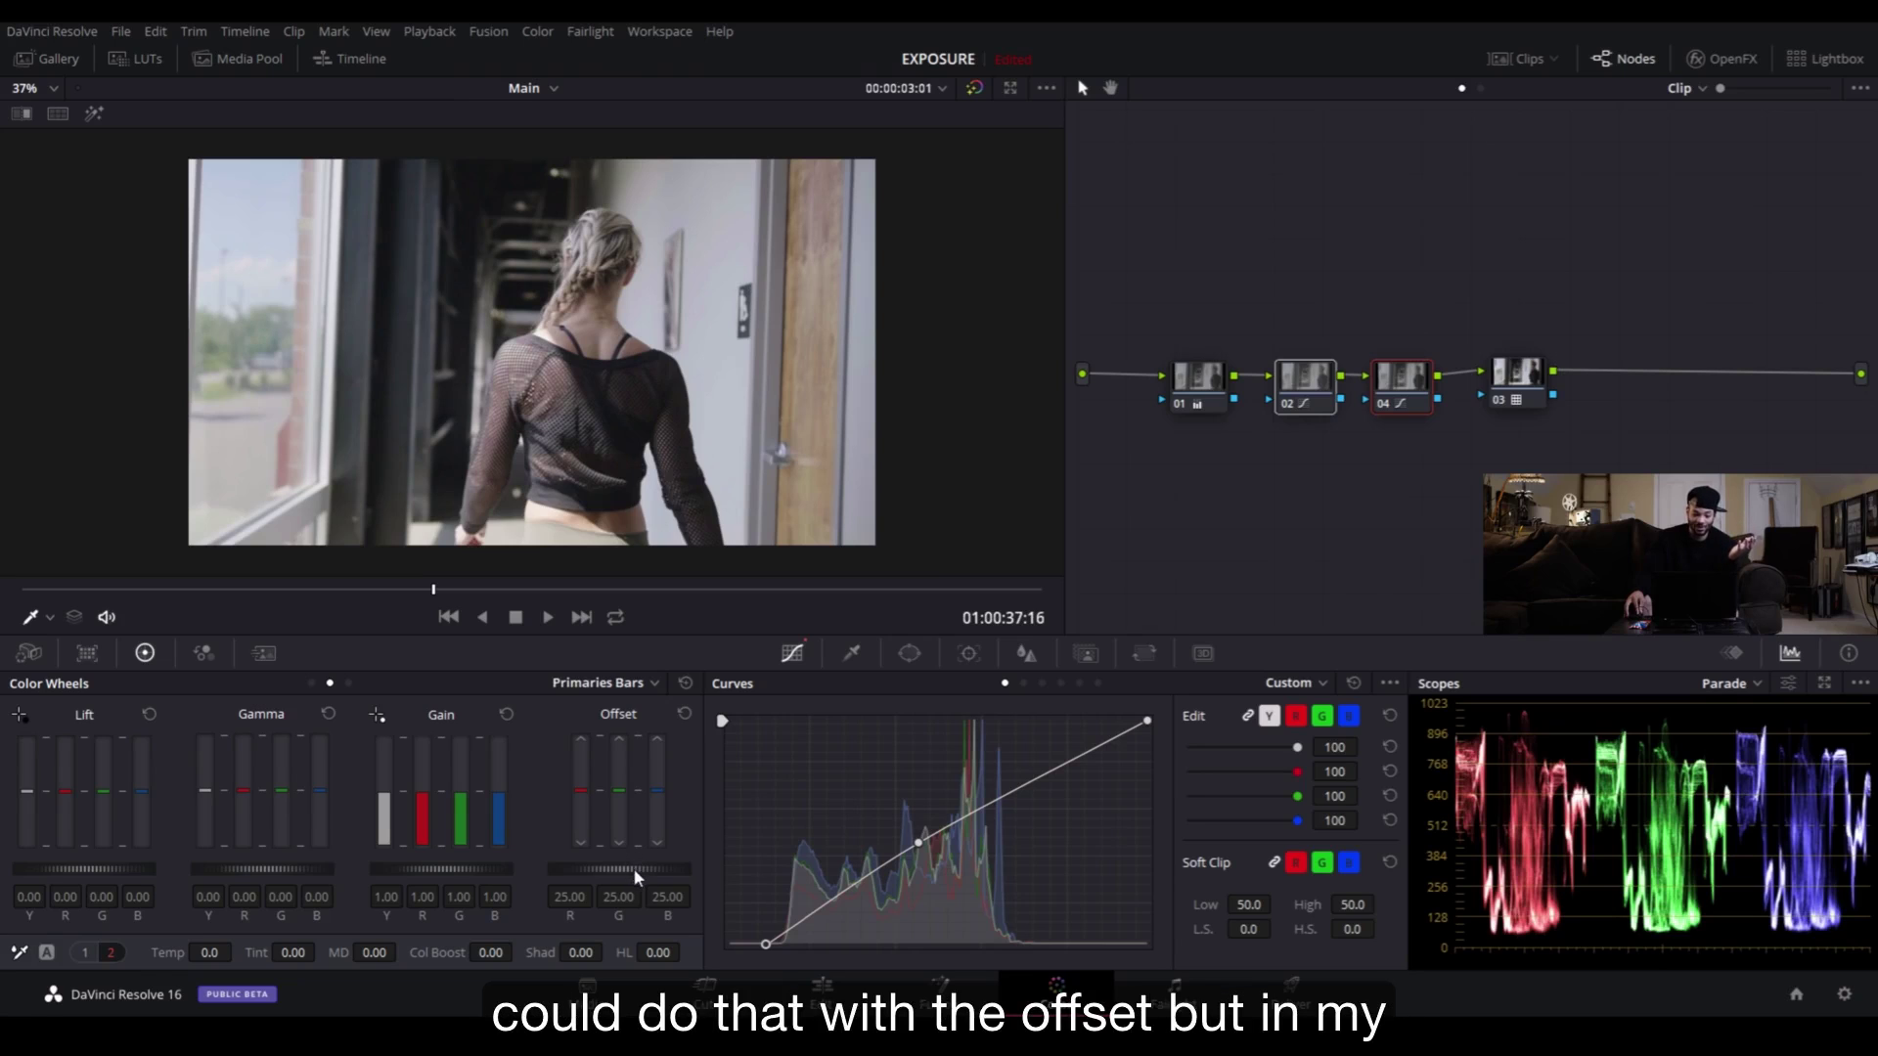
pyautogui.moveTo(632, 866)
pyautogui.mouseDown()
pyautogui.moveTo(674, 866)
pyautogui.moveTo(651, 867)
pyautogui.mouseUp()
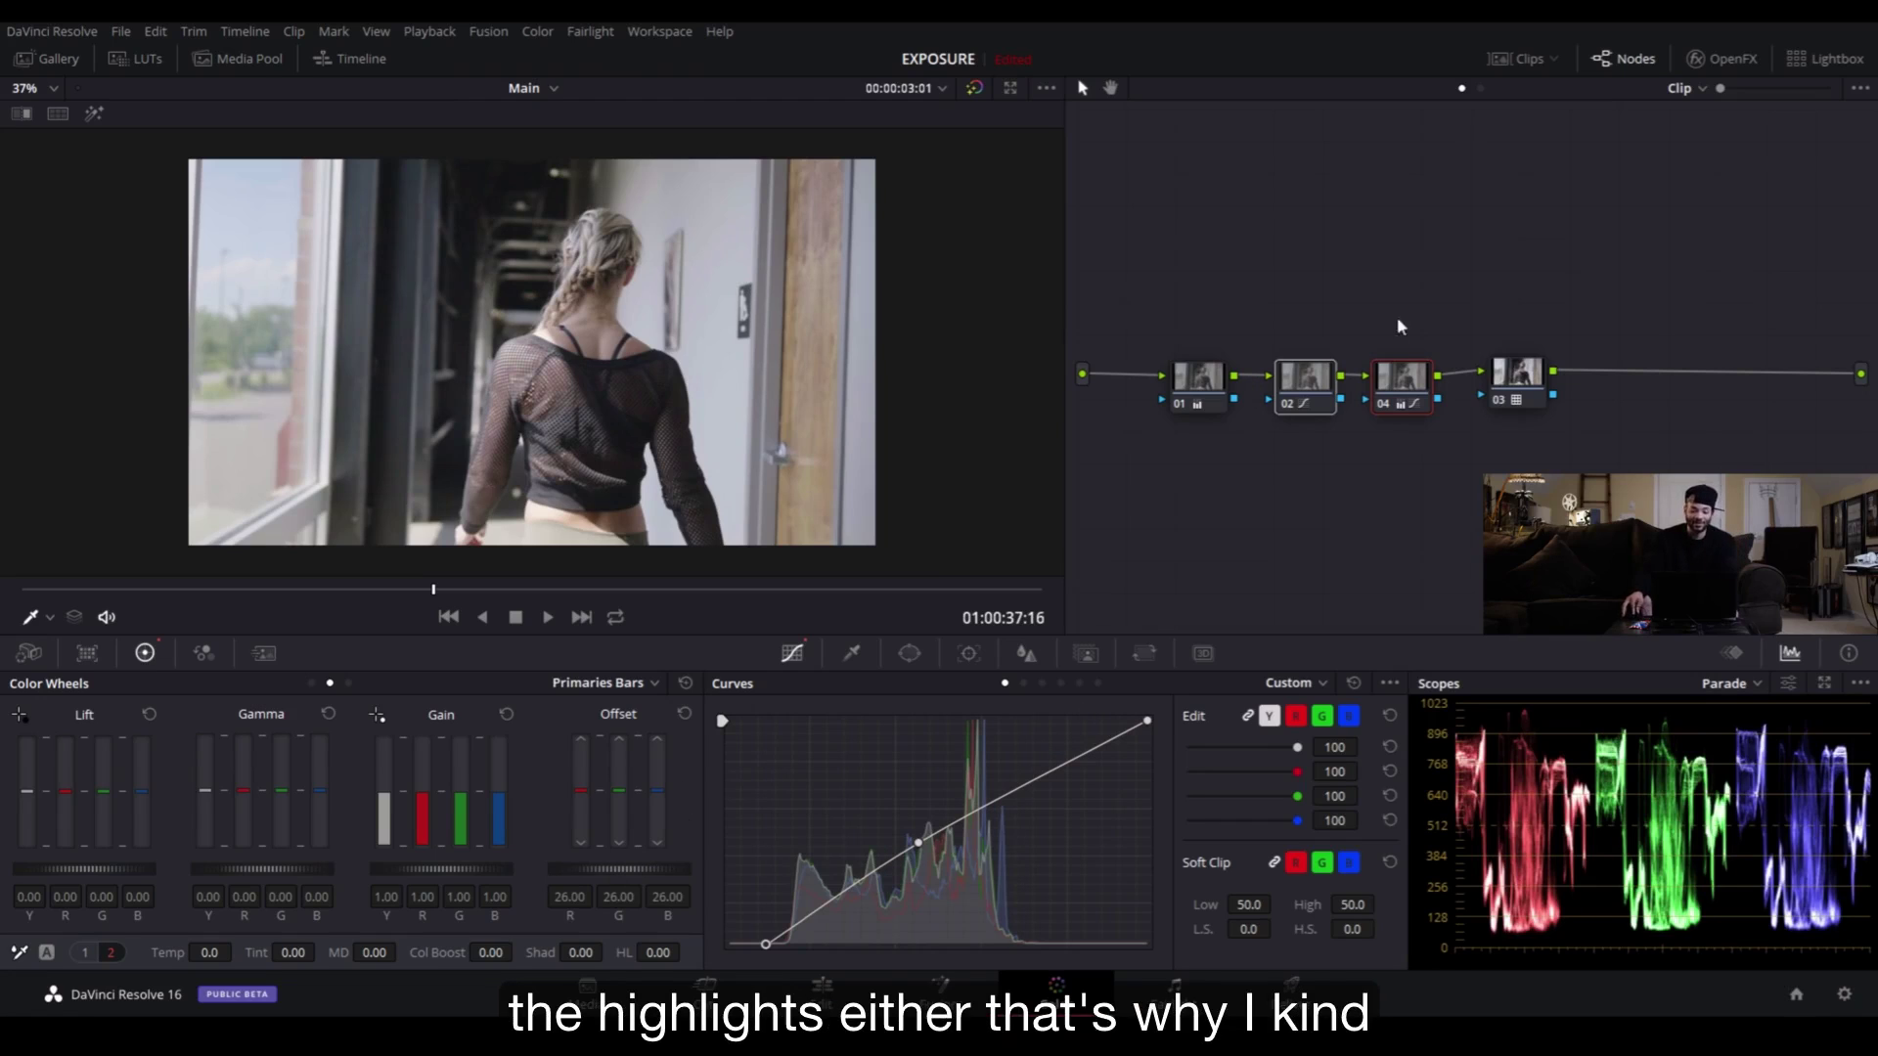
pyautogui.click(1314, 396)
pyautogui.click(1148, 732)
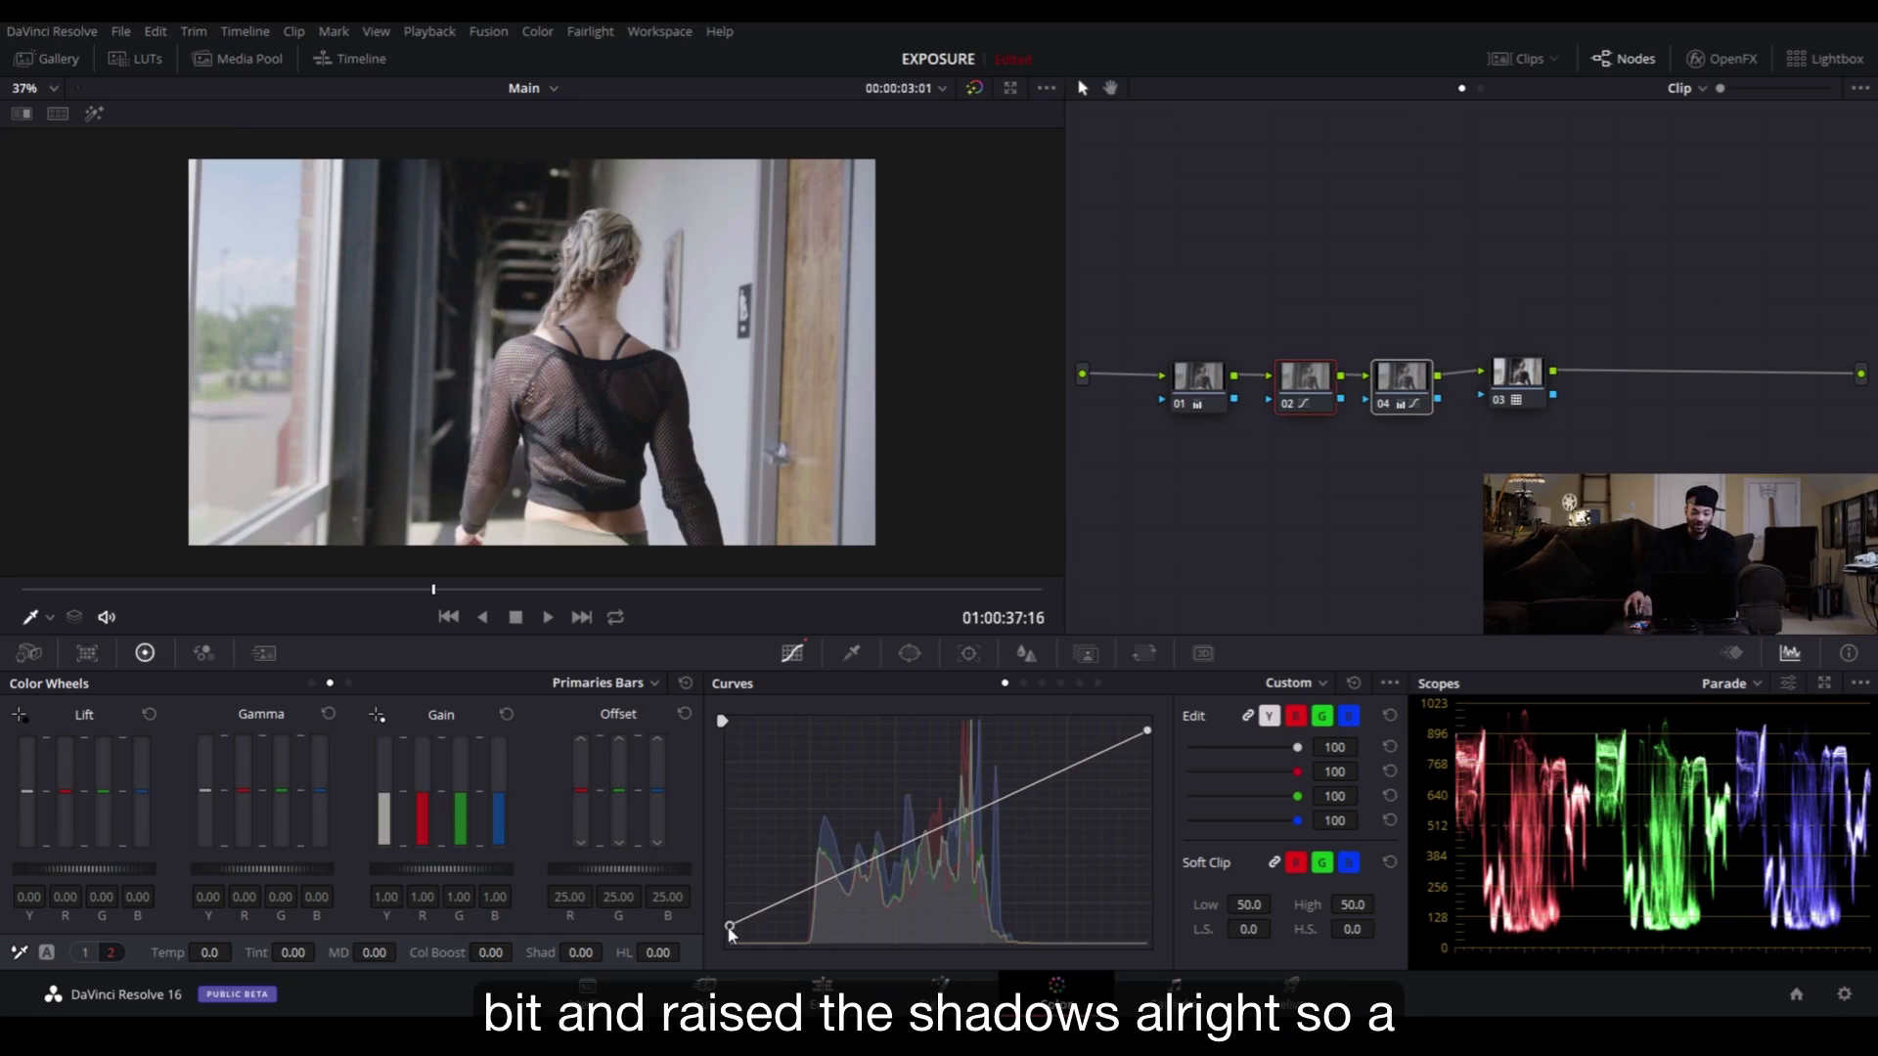
# - Show the clip thumbnails and play back the graded hallway shot
pyautogui.click(1512, 64)
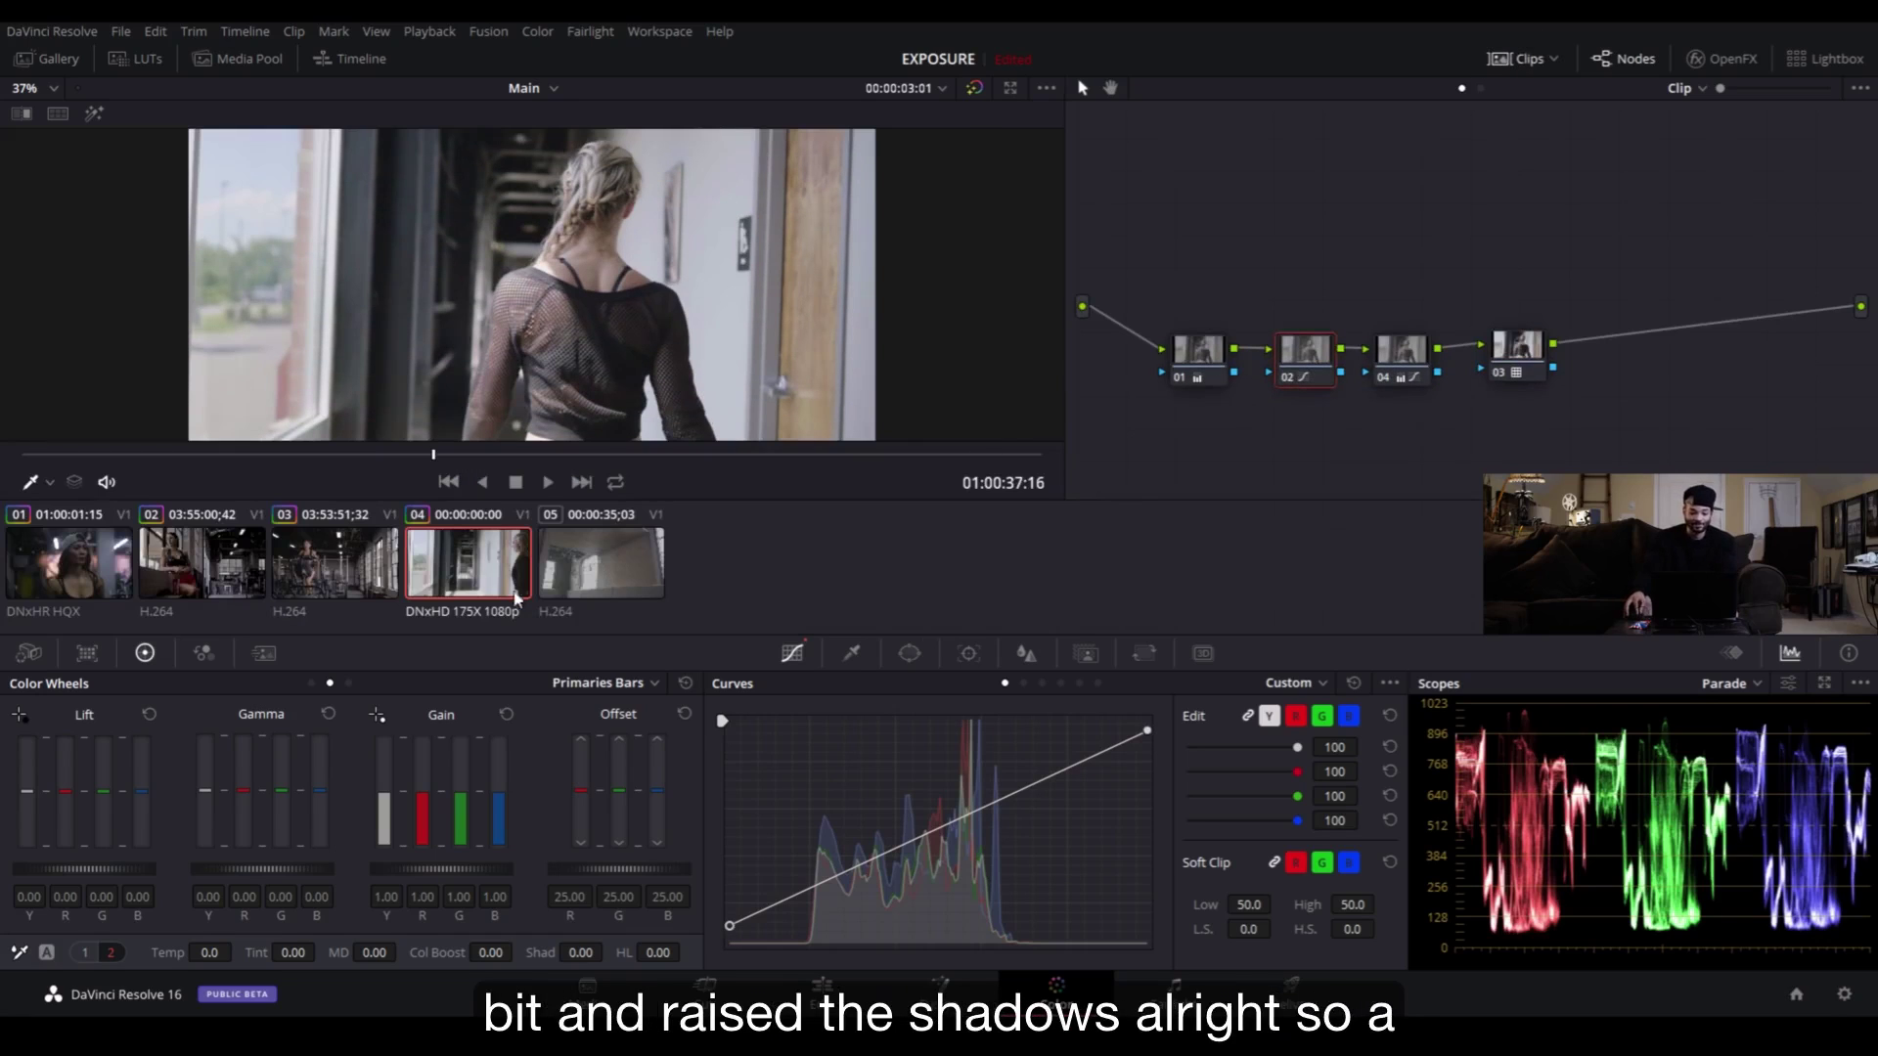
pyautogui.press('space')
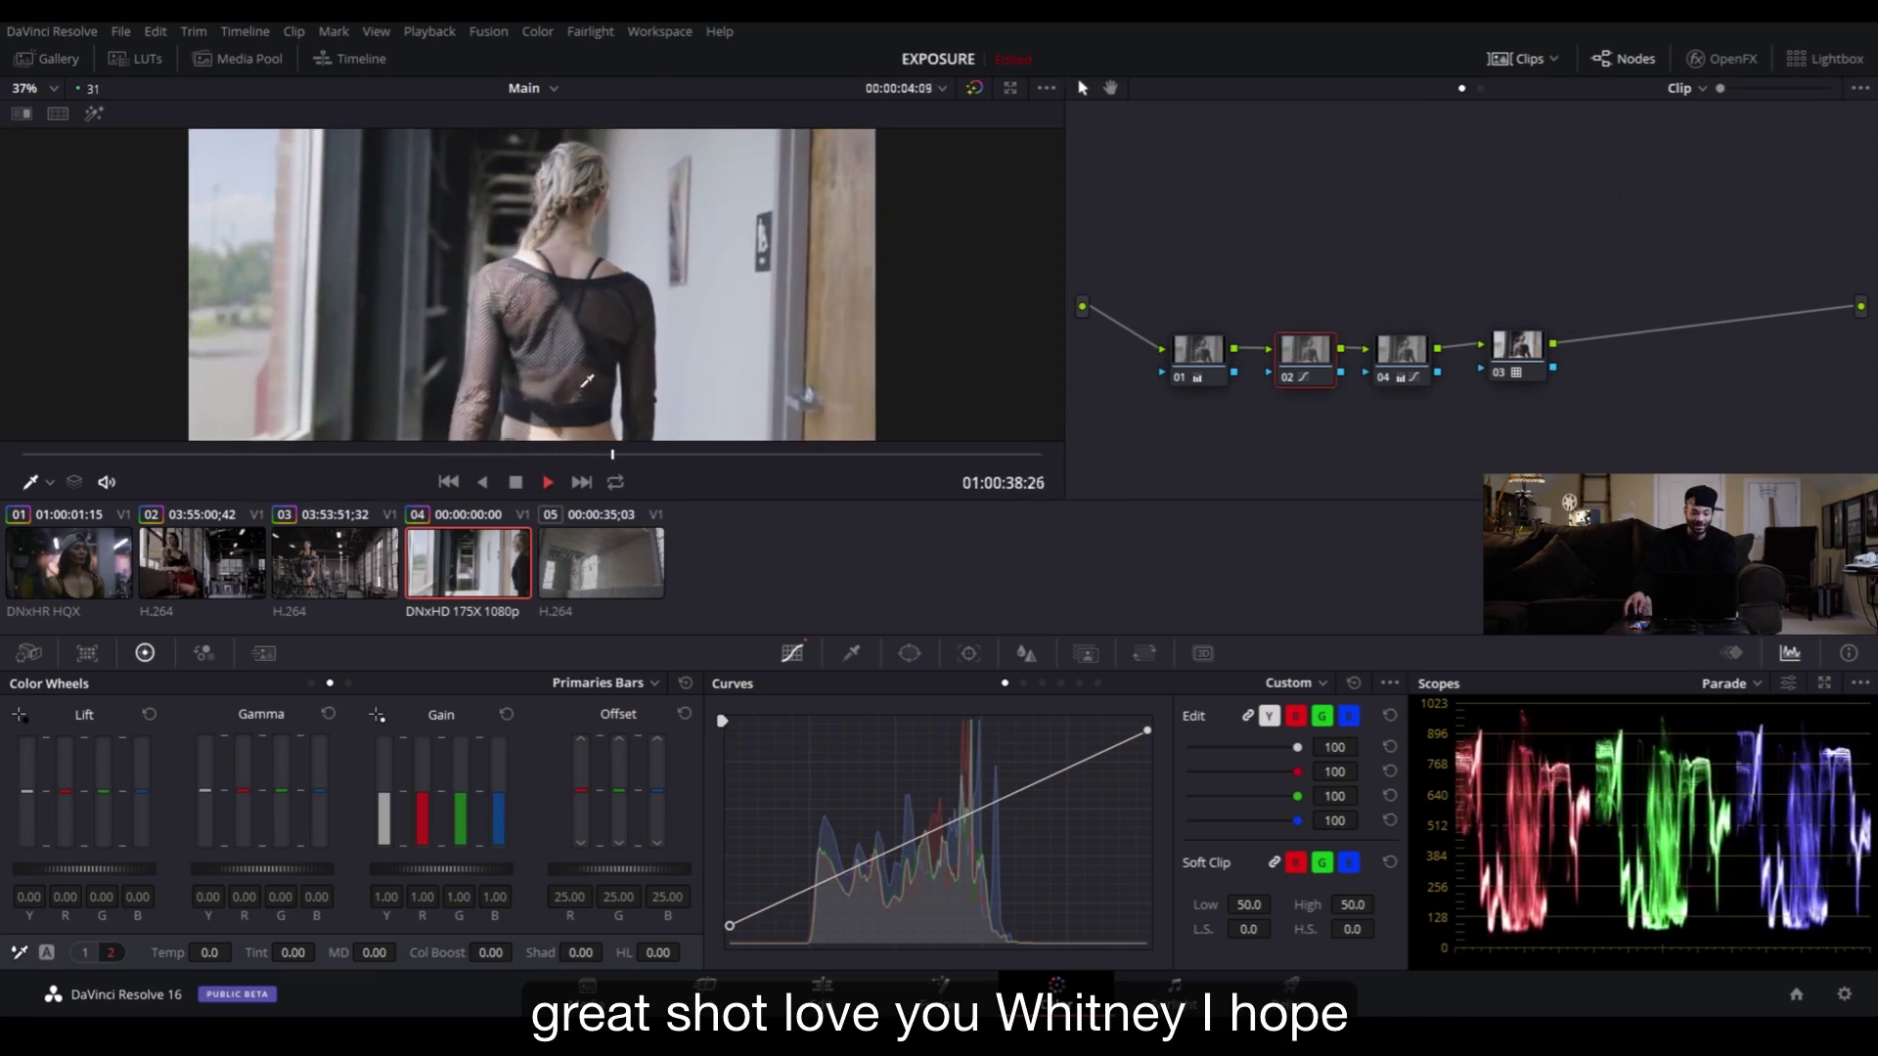
pyautogui.press('Down')
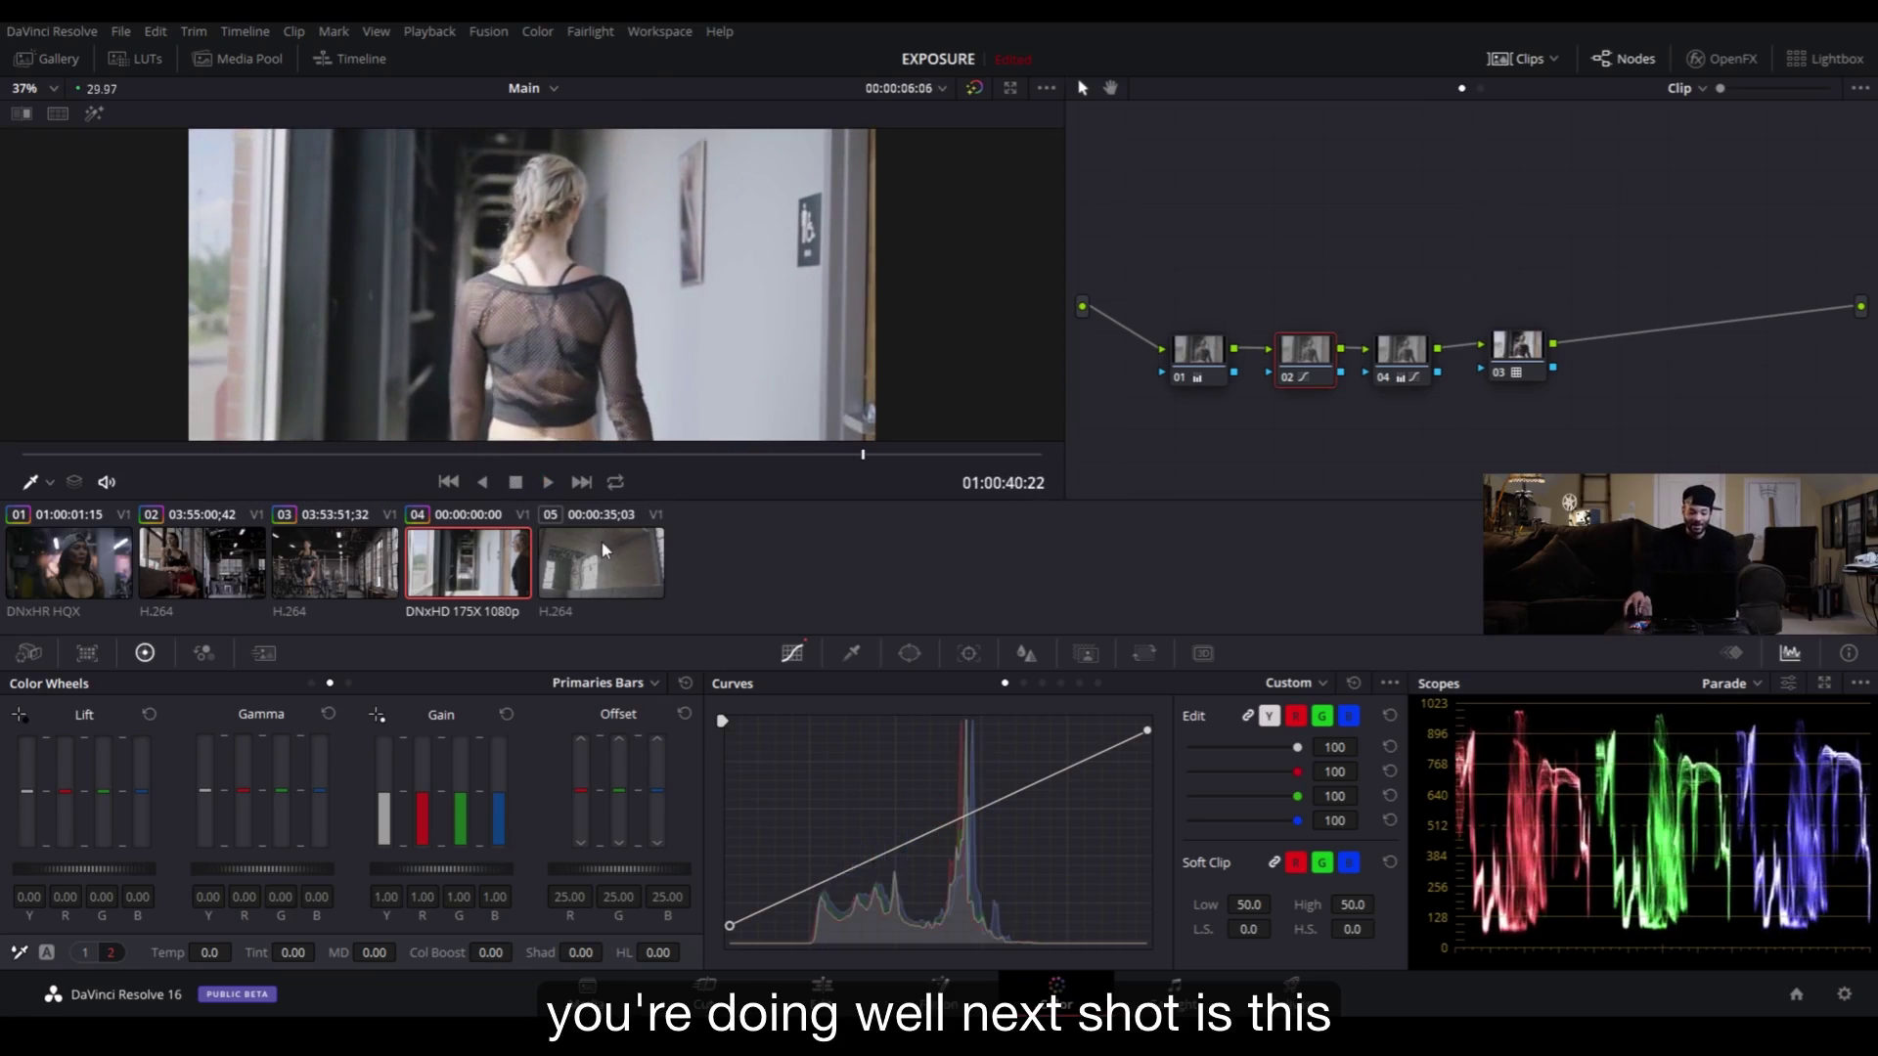
# - Switch to clip 05, the two men at the restaurant table, hide the clip thumbnails and play the shot
pyautogui.click(1512, 59)
pyautogui.press('space')
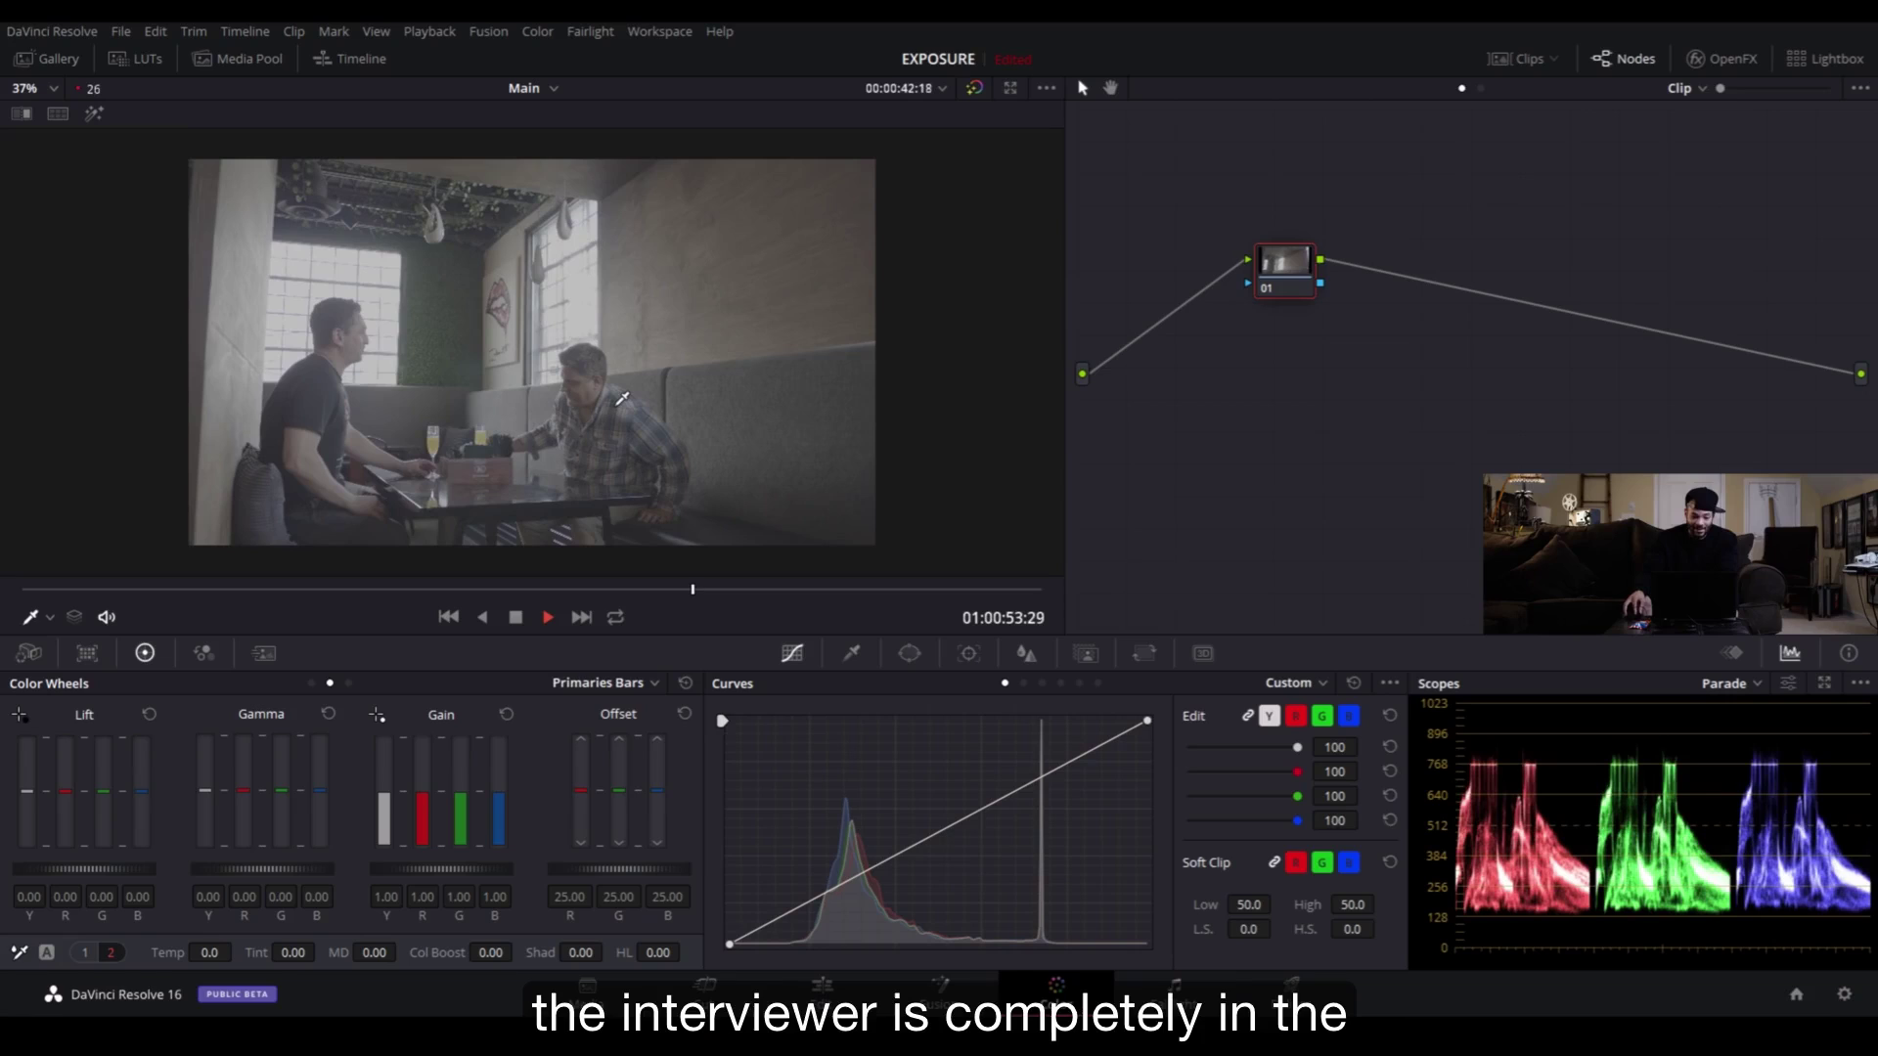
pyautogui.press('space')
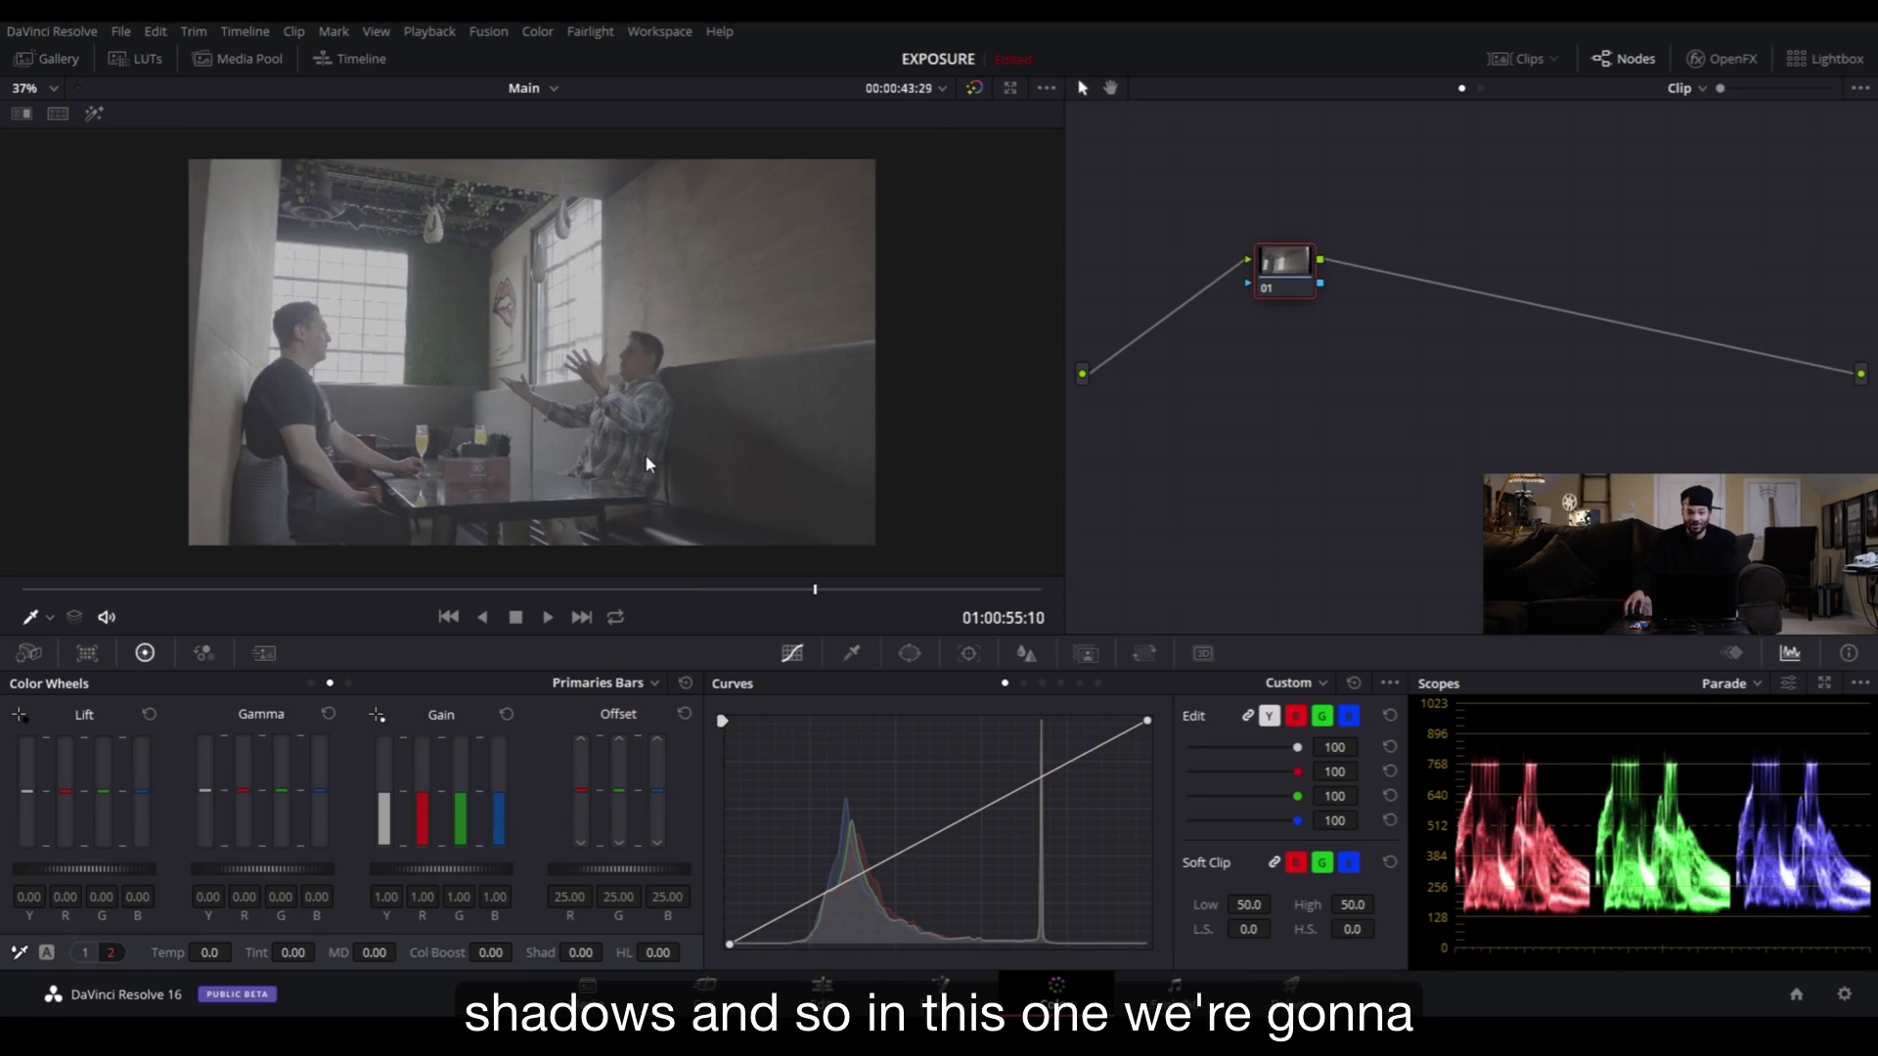
# - Move node 01 near the source input, add a serial node after it and place that node farther down the chain
pyautogui.scroll(1, 646, 464)
pyautogui.moveTo(1291, 265); pyautogui.dragTo(1176, 382)
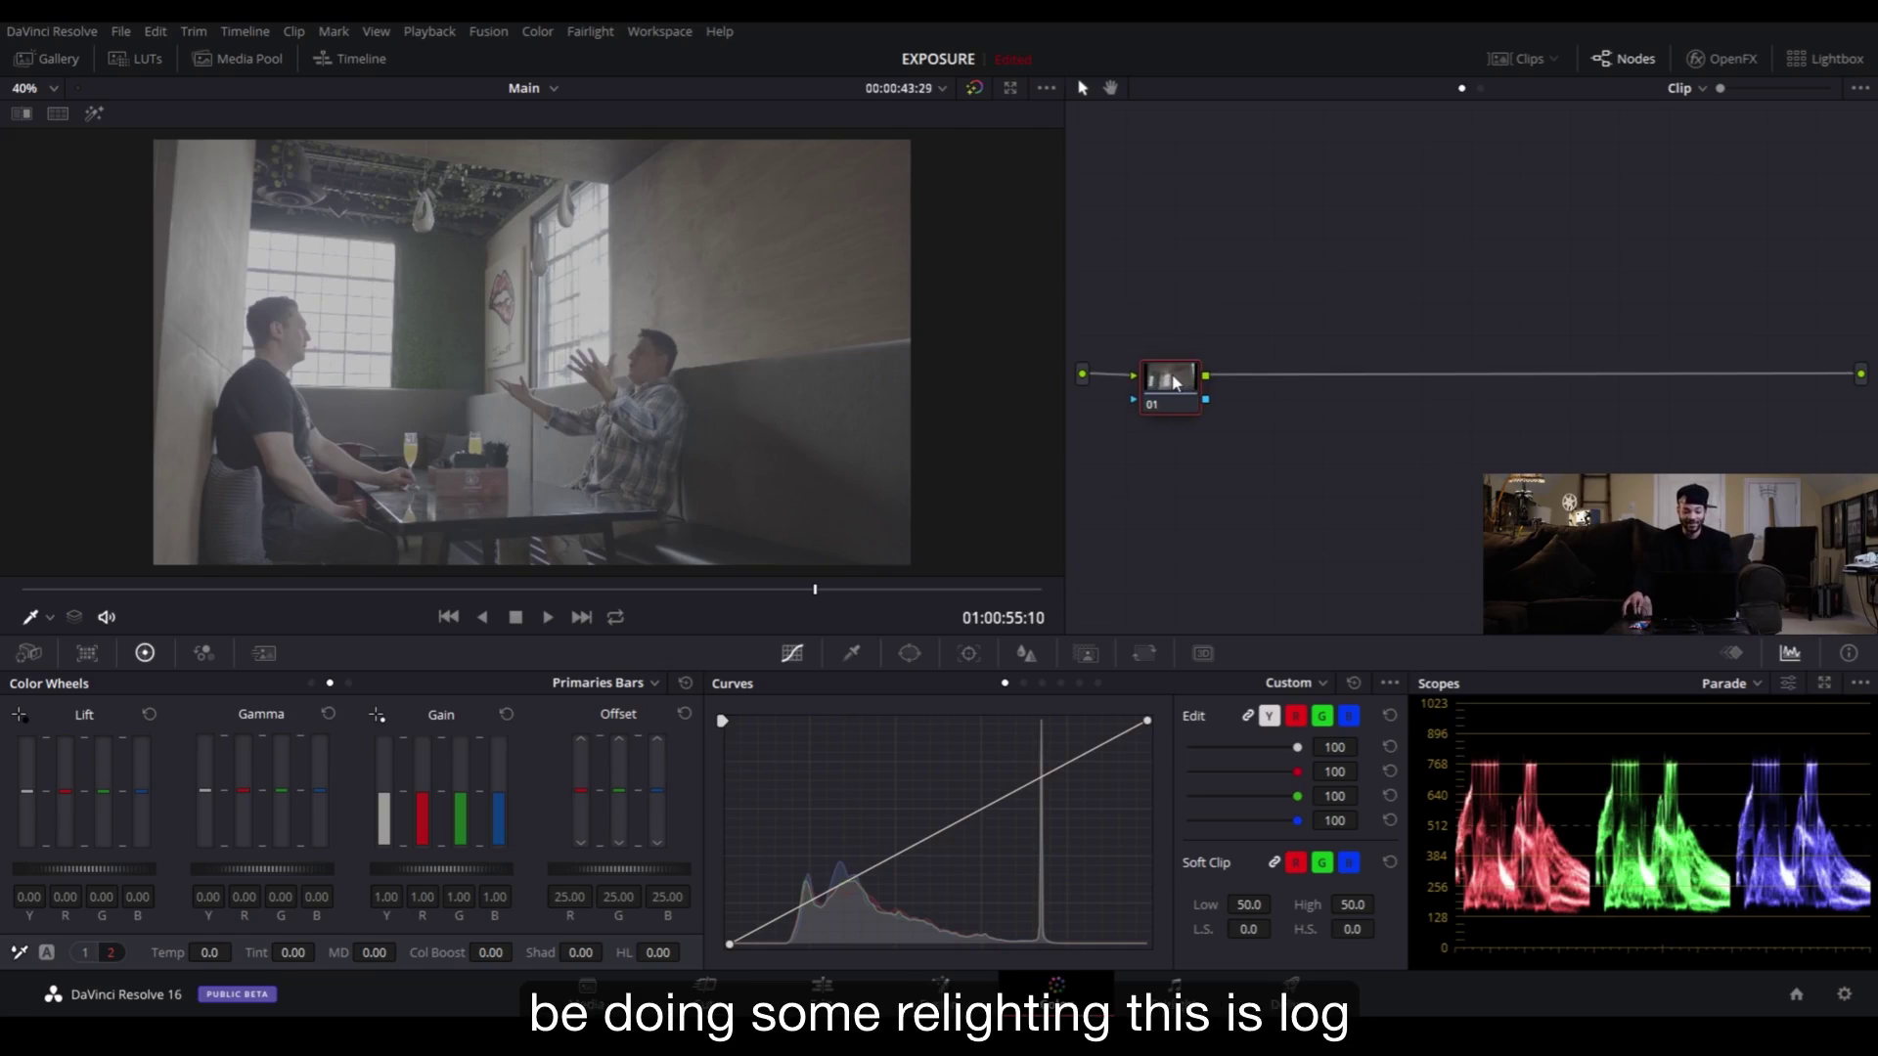
pyautogui.hotkey('alt', 's')
pyautogui.moveTo(1271, 379); pyautogui.dragTo(1450, 379)
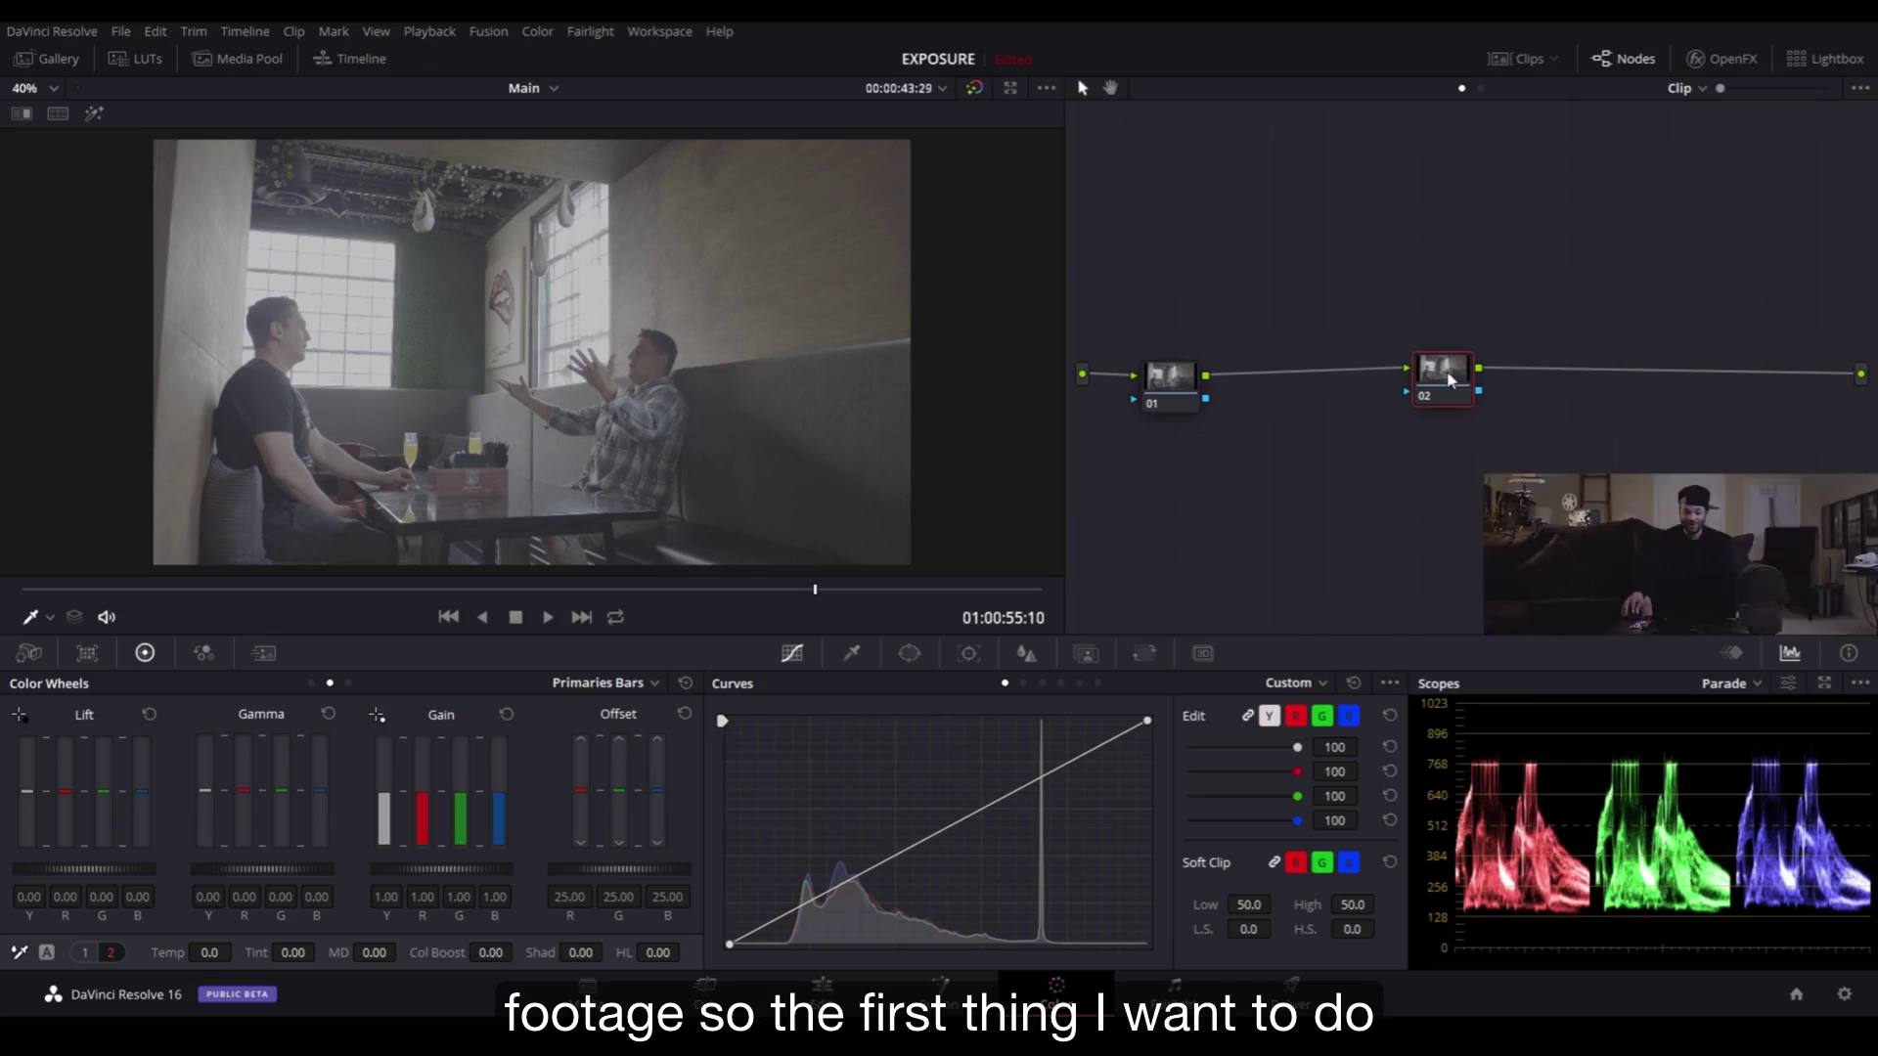
# - Apply the Arri Alexa LogC to Rec709 3D LUT to node 02 and place the node near the output, with node 01 near the input
pyautogui.rightClick(1449, 379)
pyautogui.moveTo(1588, 604)
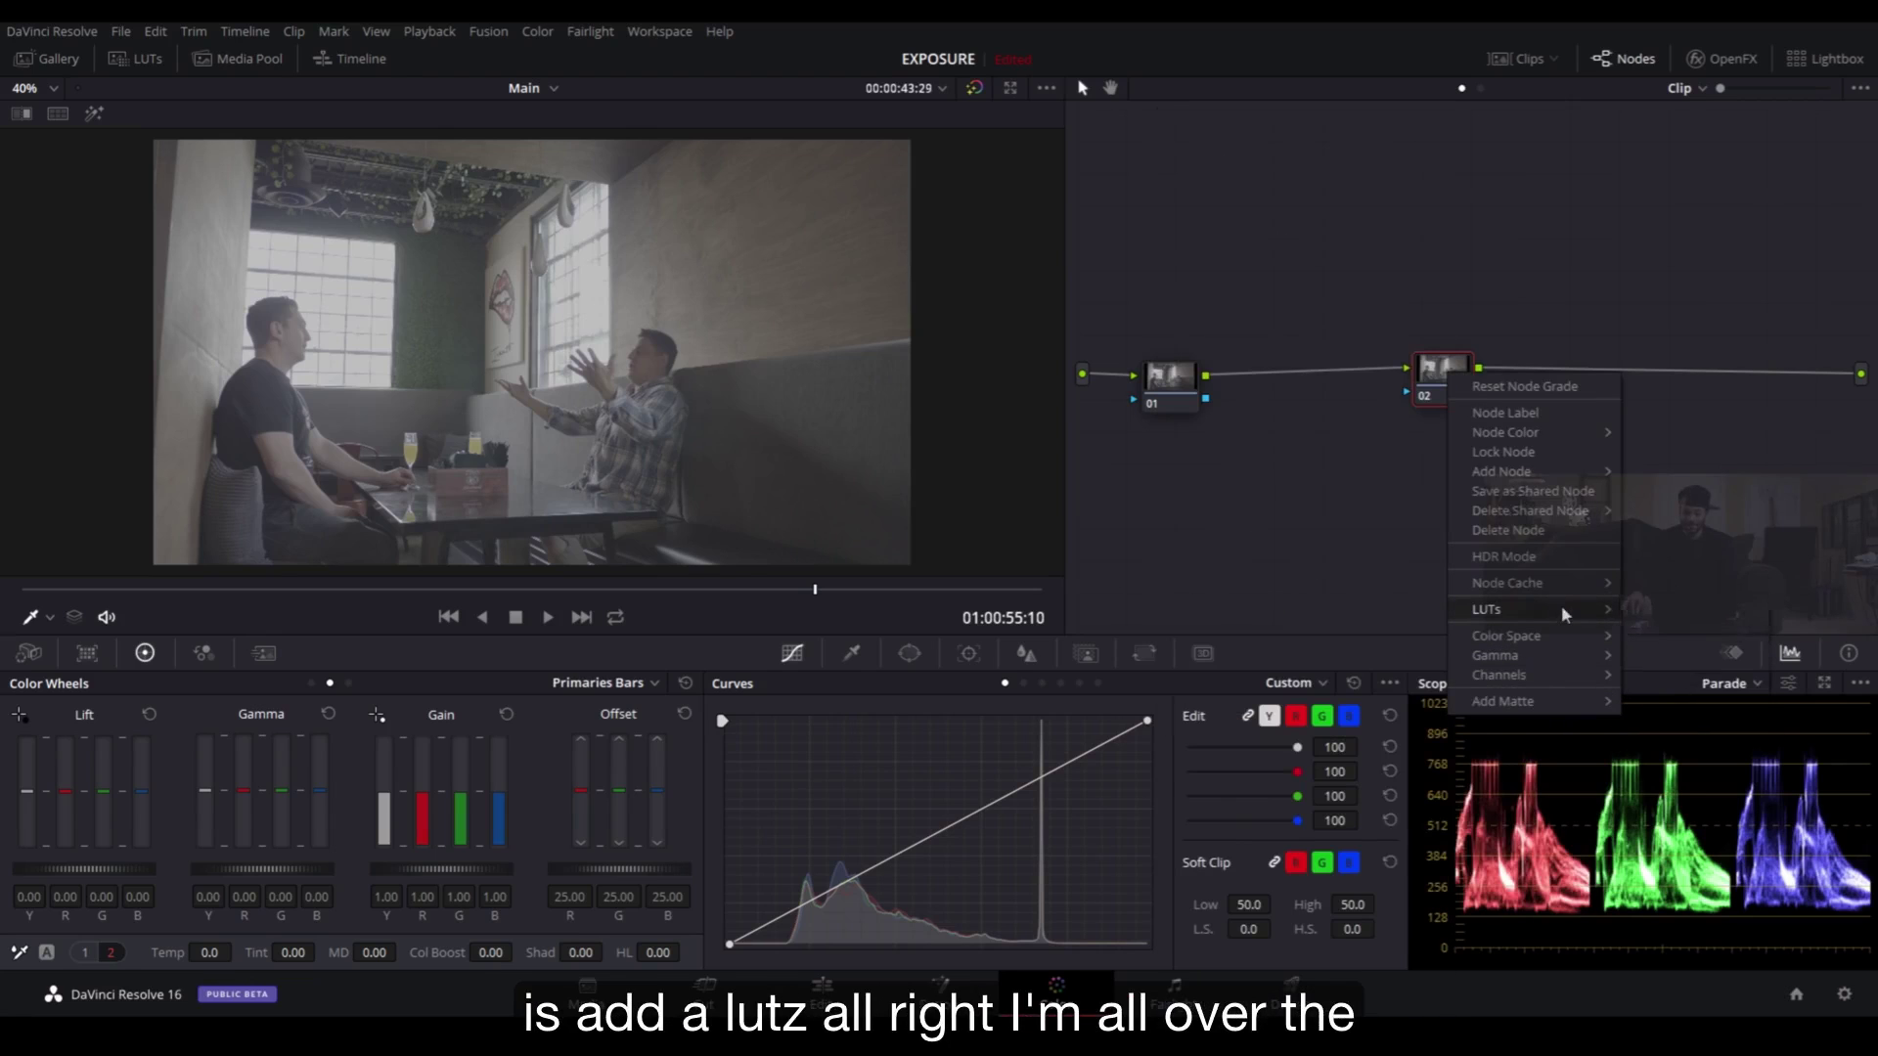
pyautogui.moveTo(1699, 679)
pyautogui.moveTo(1536, 695)
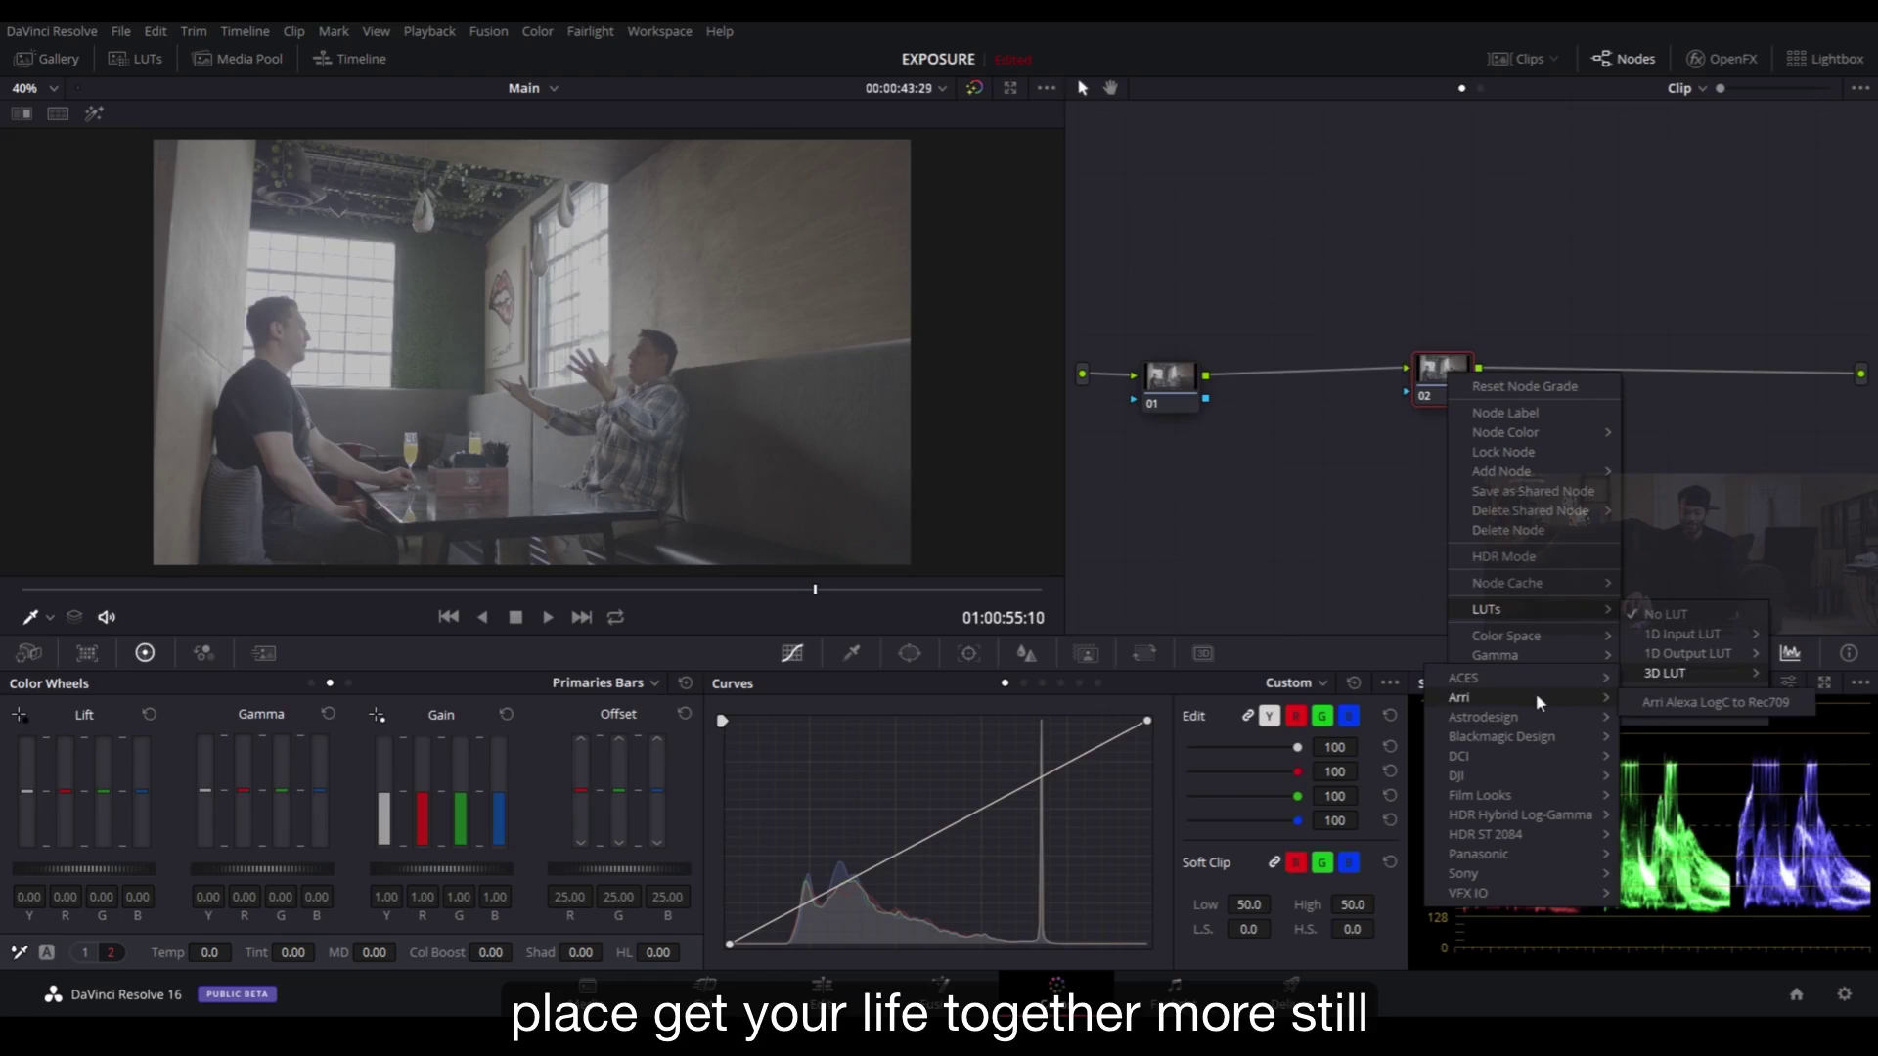
pyautogui.click(1724, 704)
pyautogui.moveTo(1435, 383); pyautogui.dragTo(1711, 387)
pyautogui.moveTo(1180, 396); pyautogui.dragTo(1204, 398)
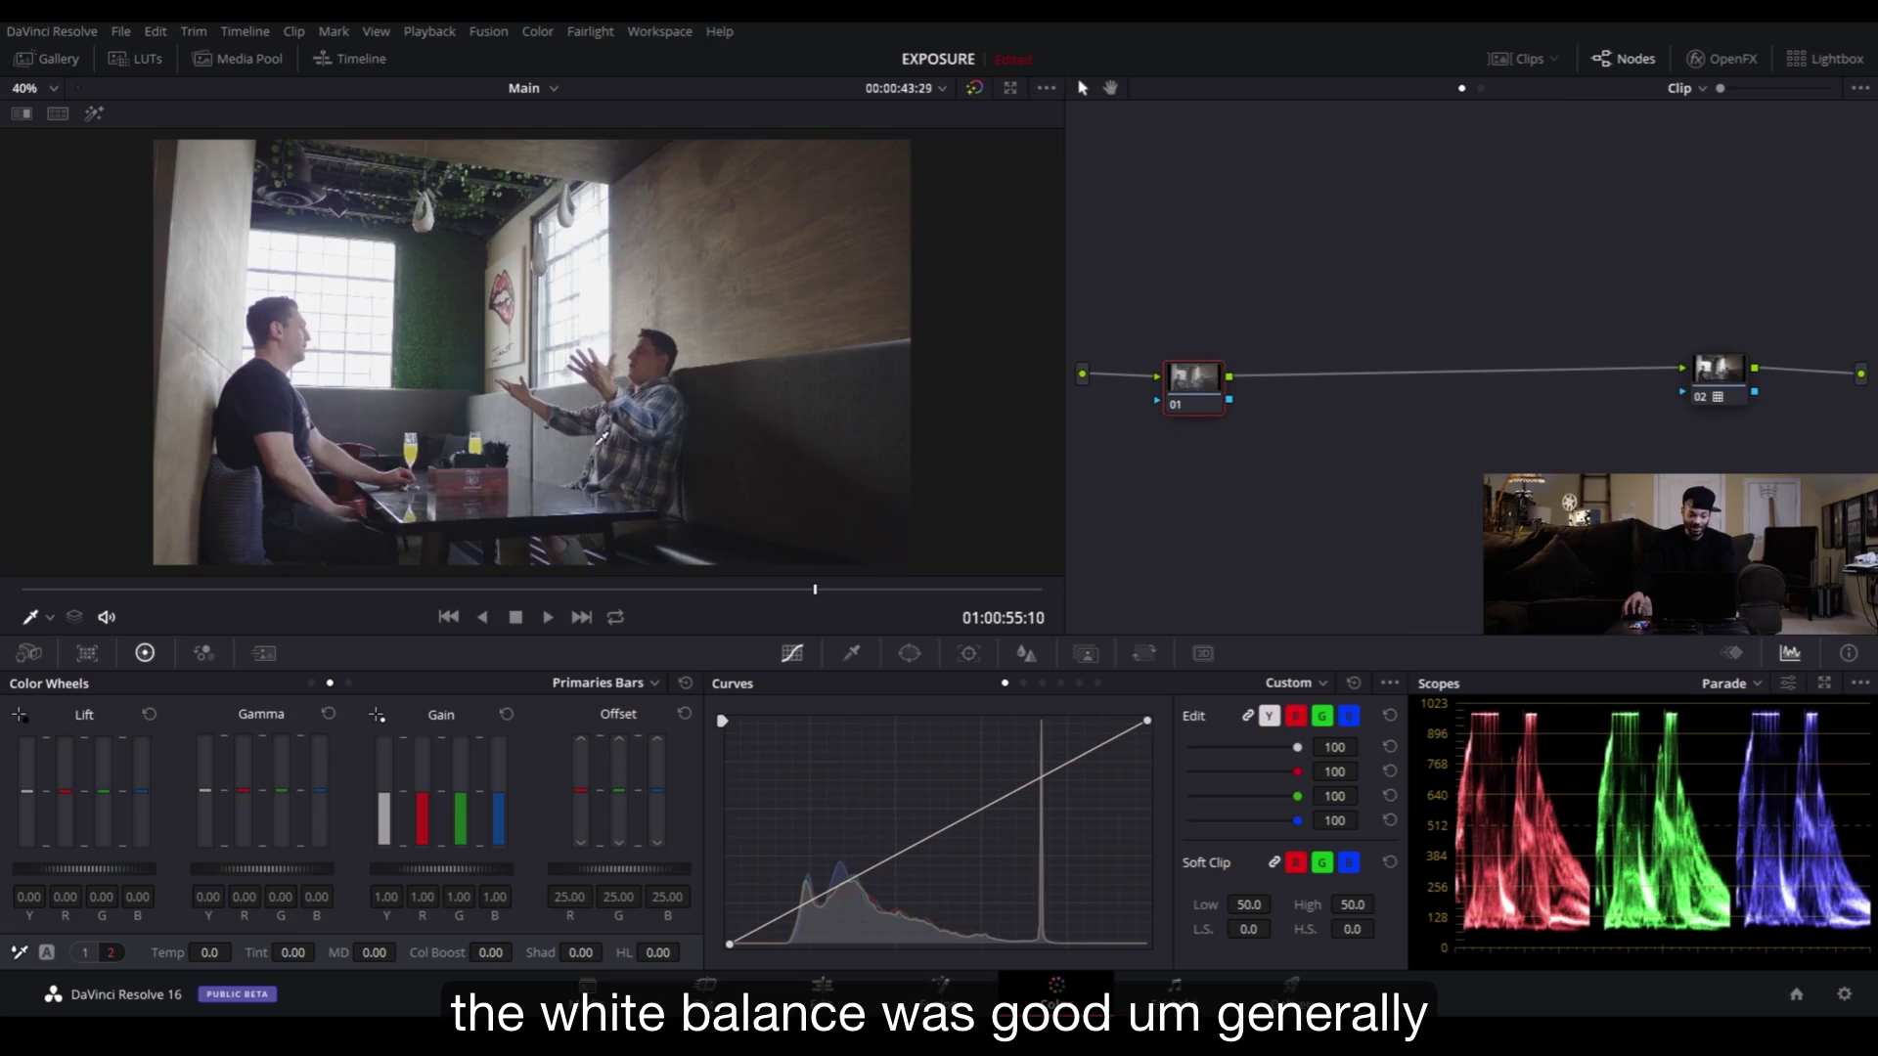
# - Check the two men's lighting up close and add a parallel node to node 01
pyautogui.scroll(4, 352, 381)
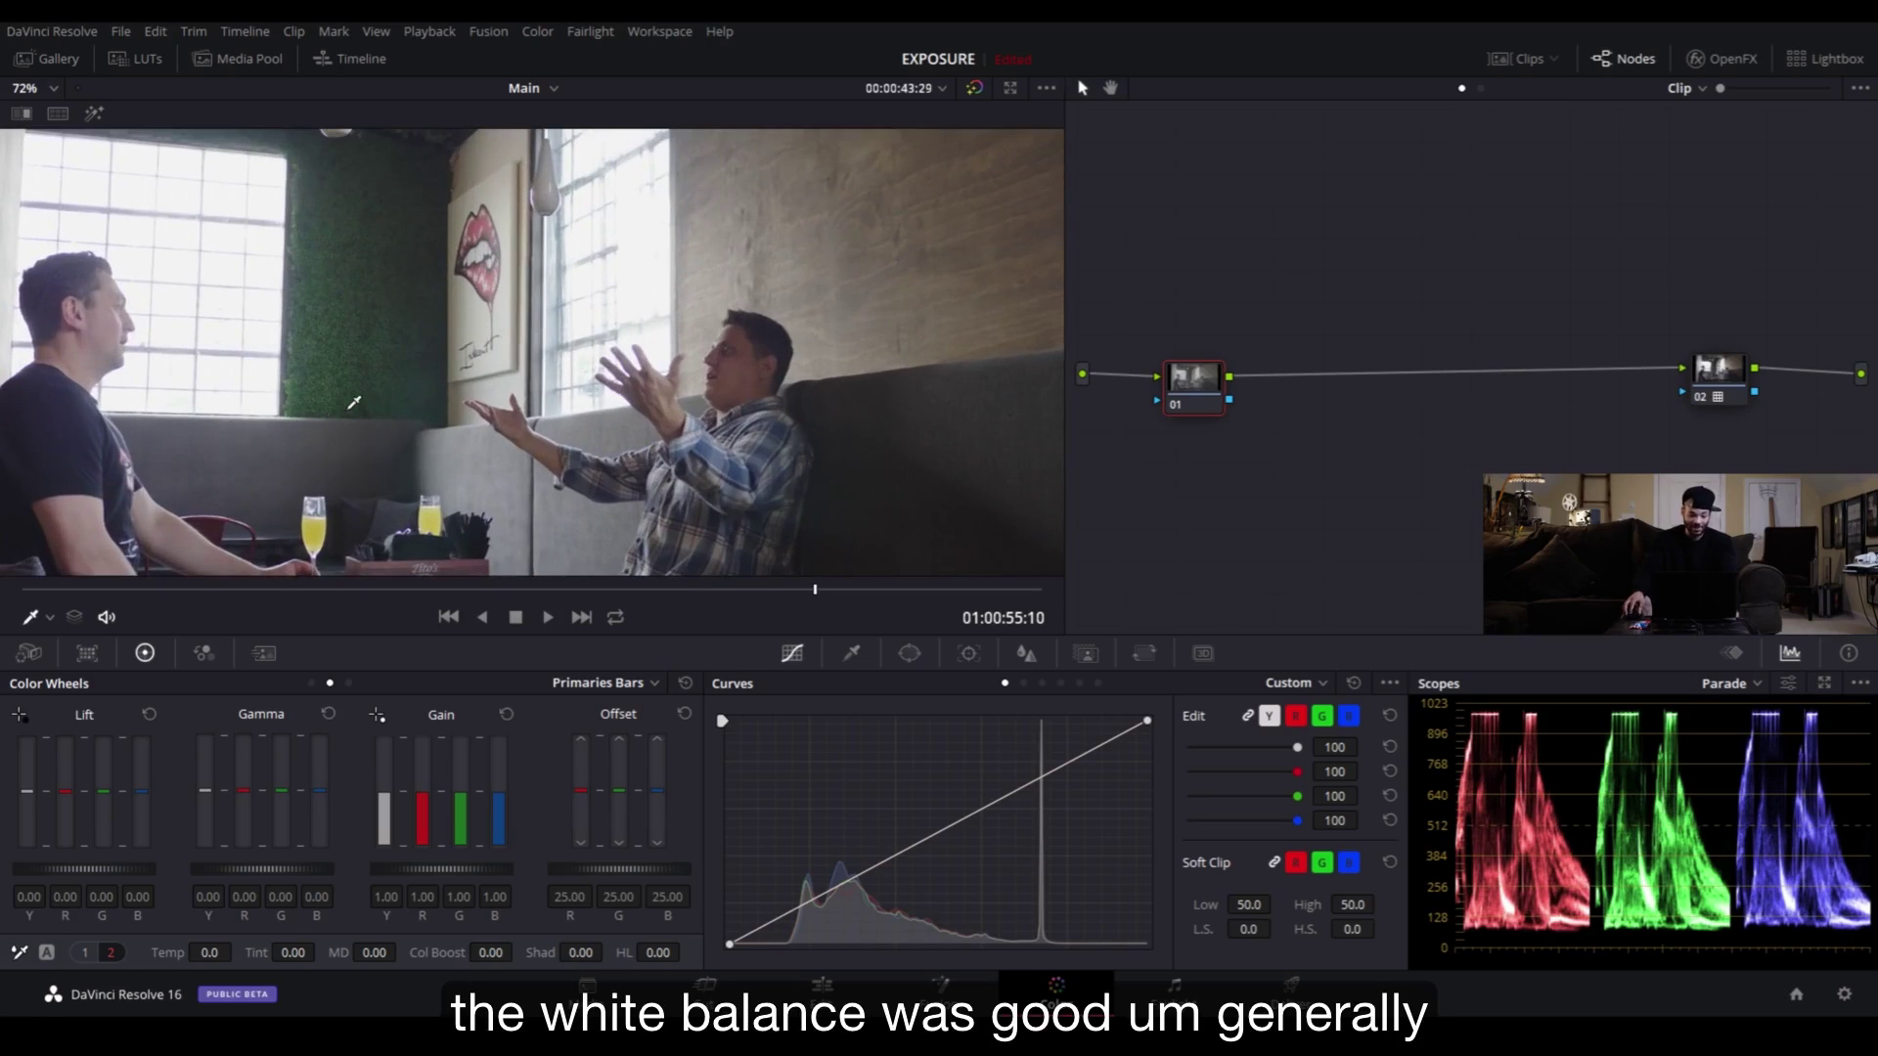
pyautogui.scroll(-4, 354, 402)
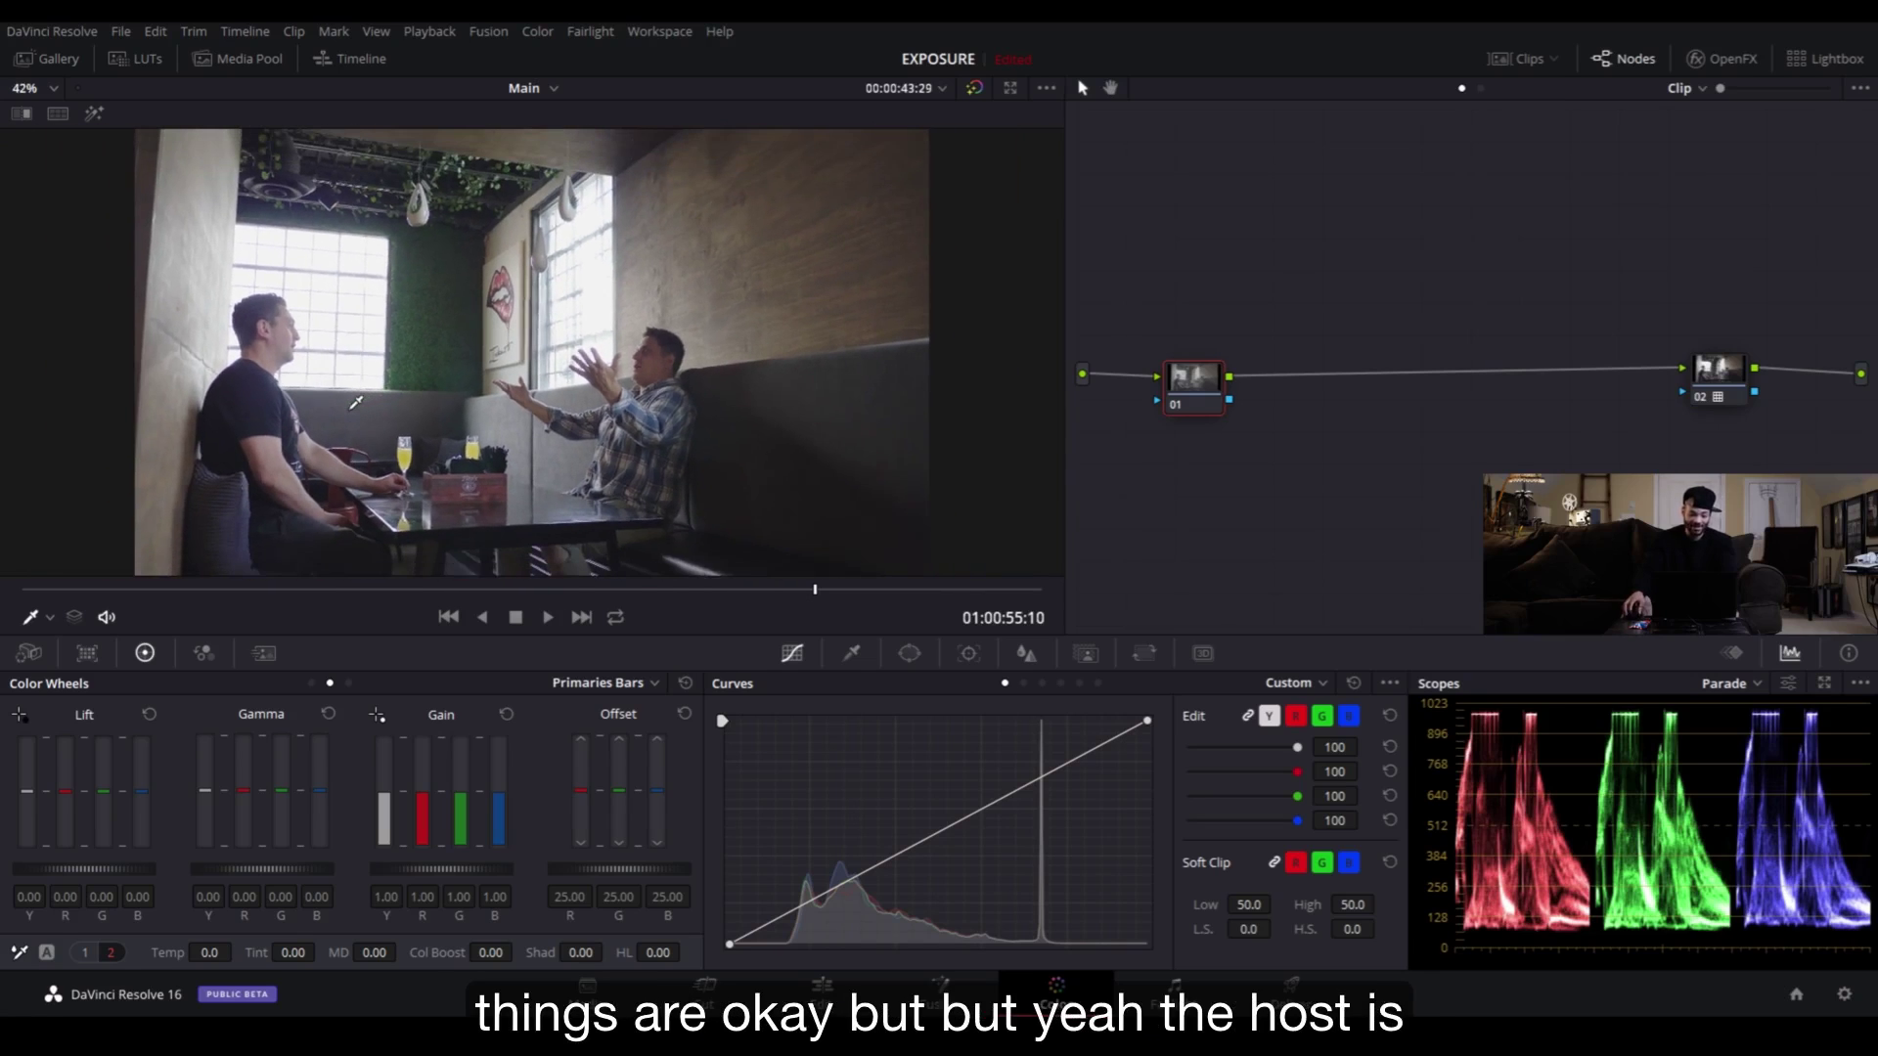
pyautogui.scroll(-1, 355, 402)
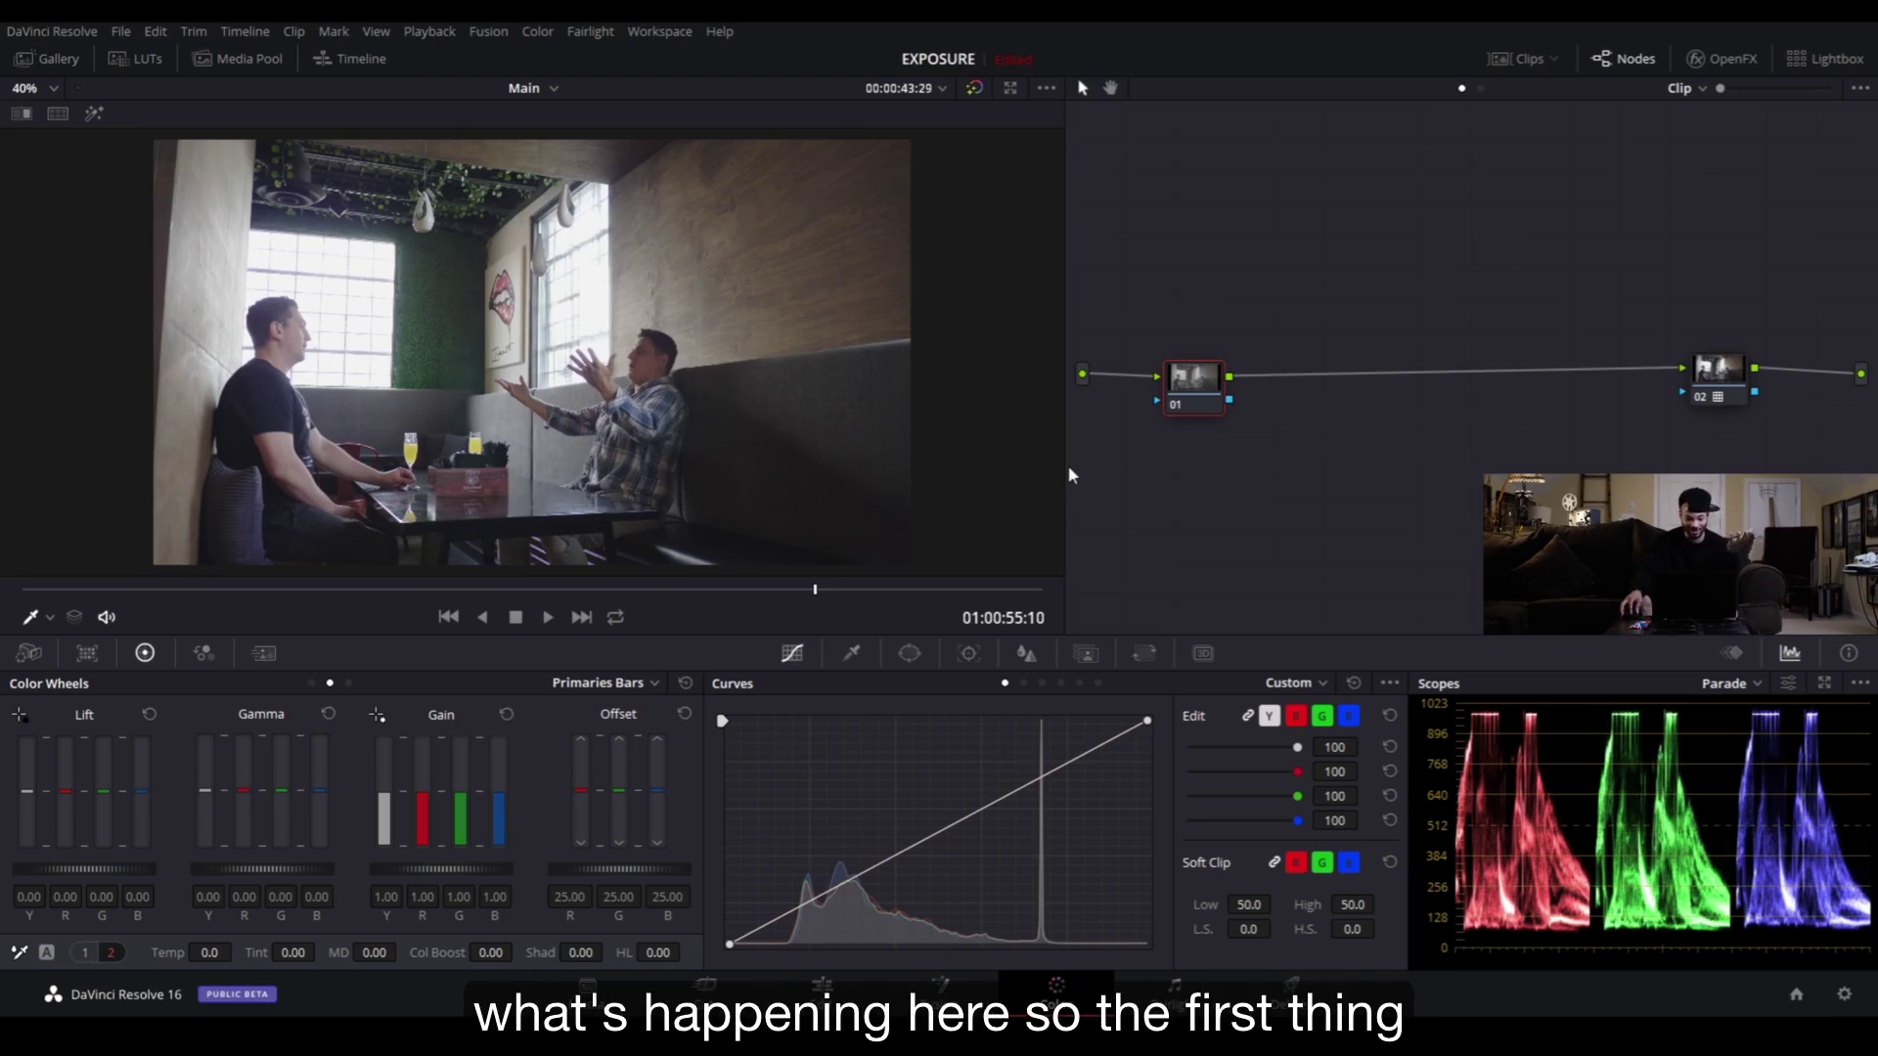
pyautogui.moveTo(1193, 384); pyautogui.dragTo(1177, 383)
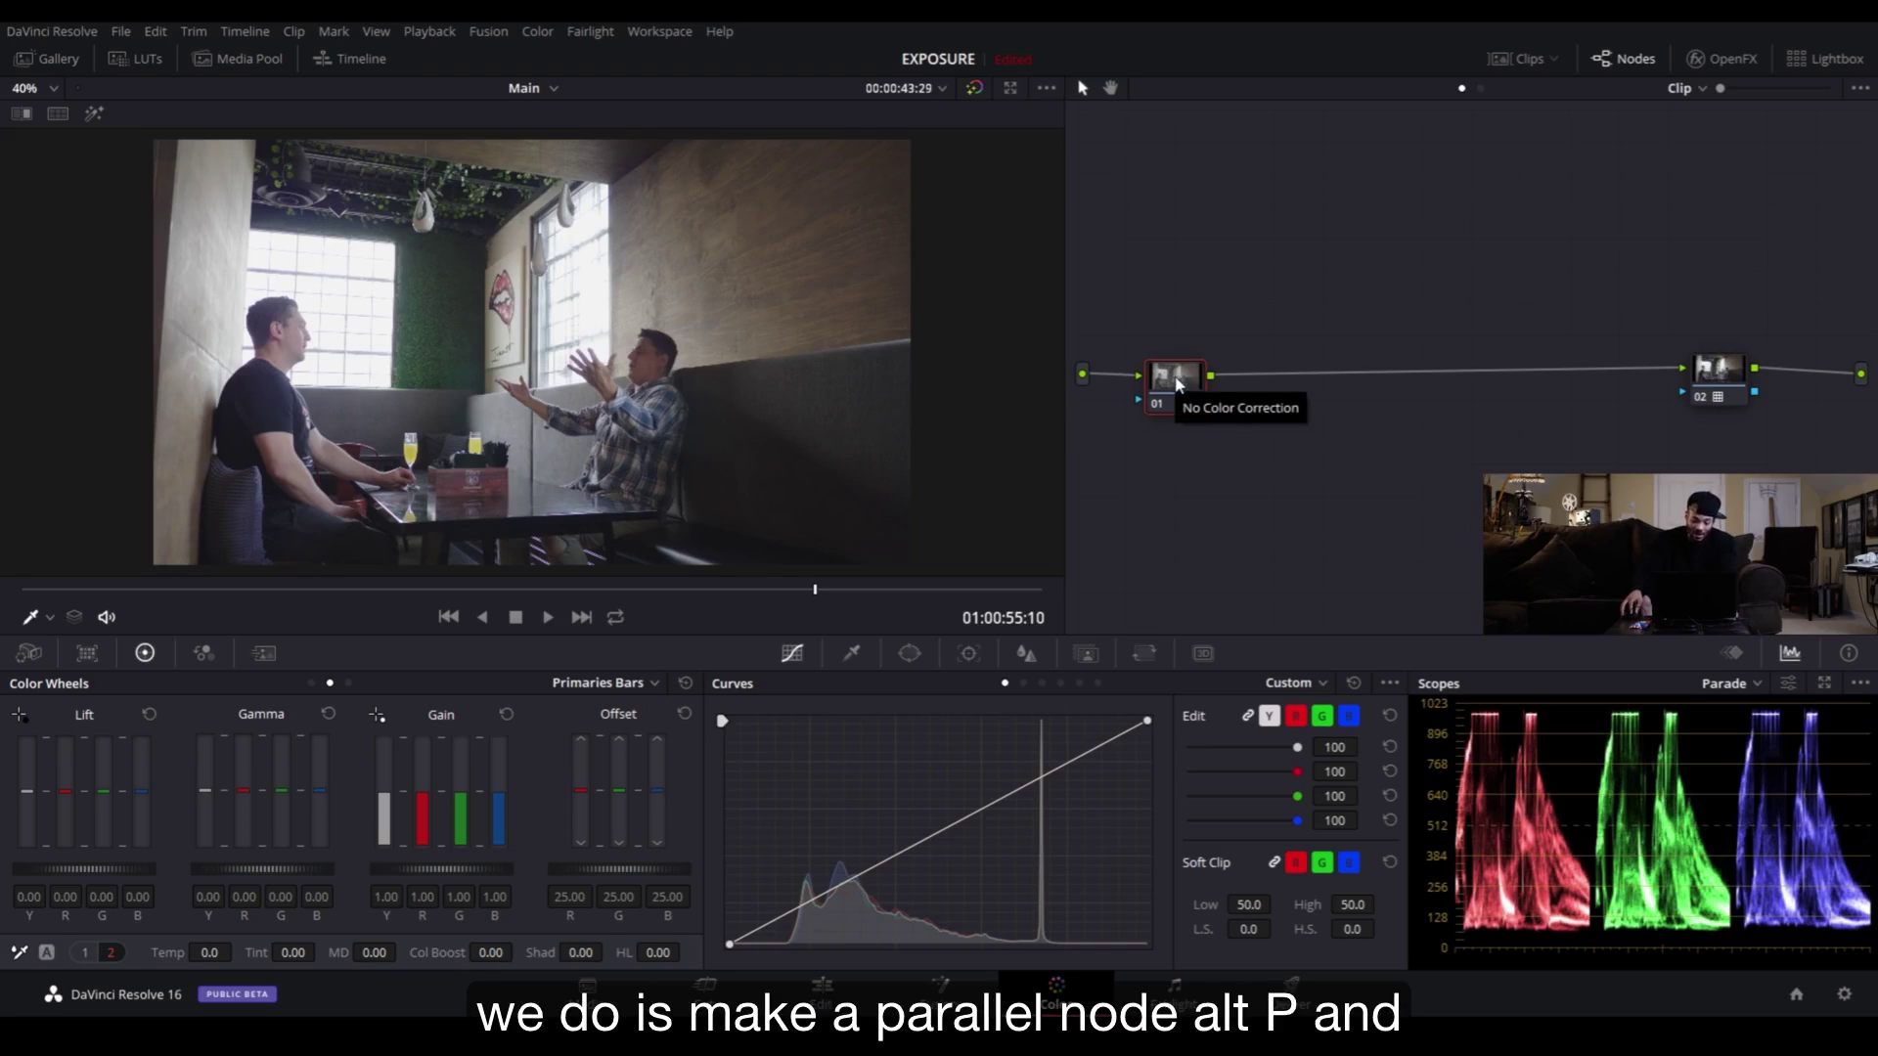
pyautogui.hotkey('alt', 'p')
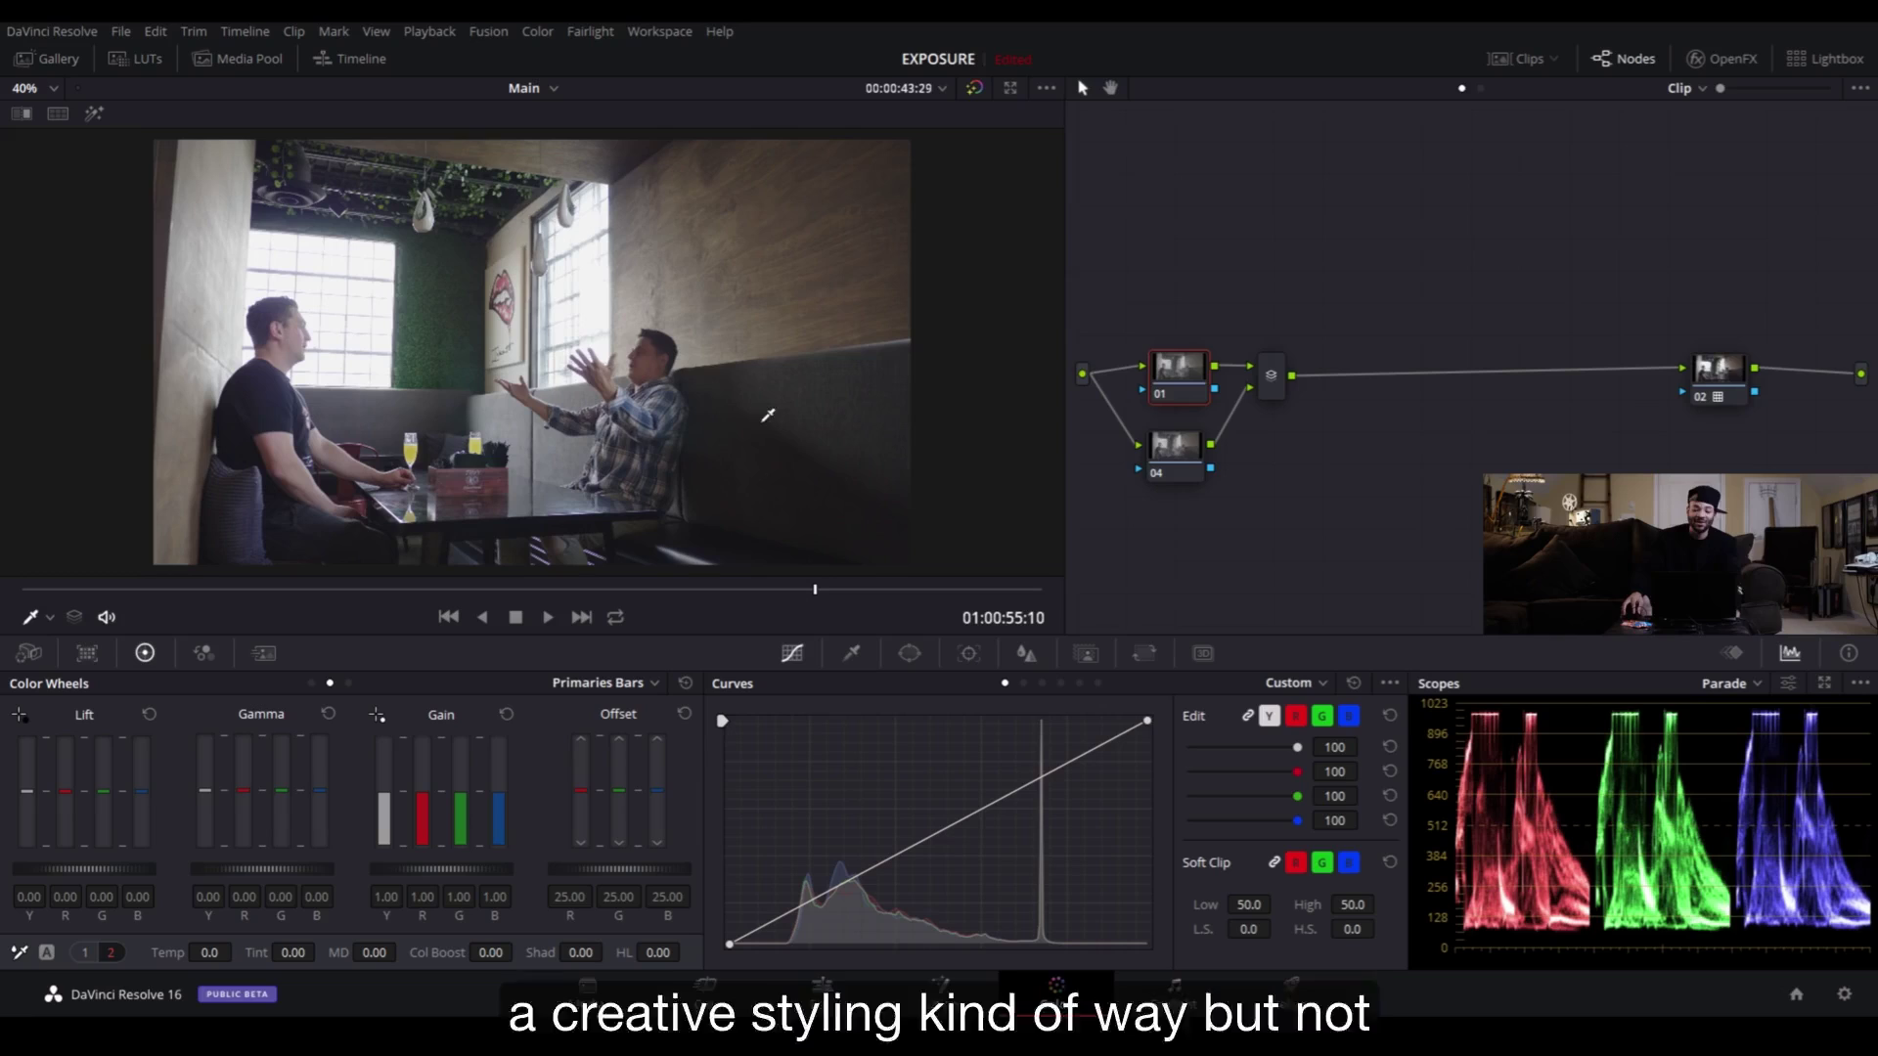
# - Add a gradient power window to node 04 and rotate it to about -61° with a softness of about 5.1
pyautogui.click(1178, 450)
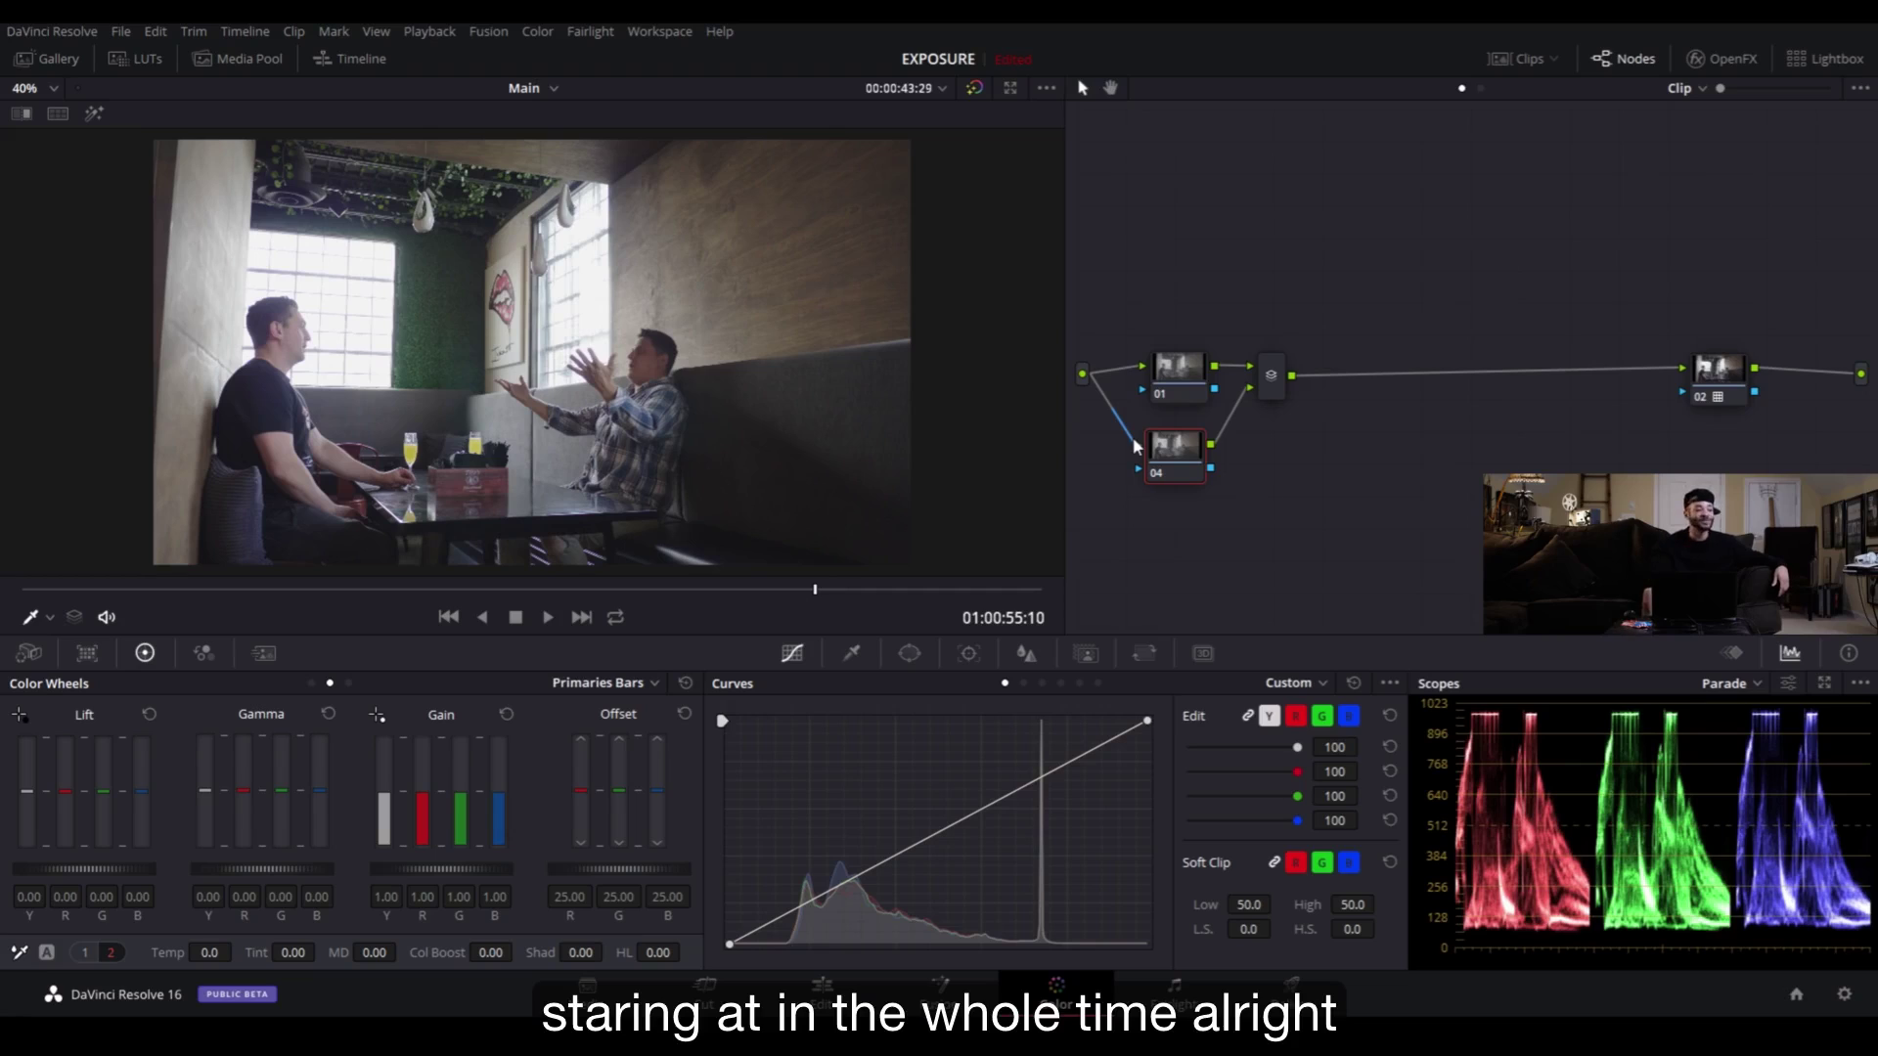
pyautogui.click(909, 654)
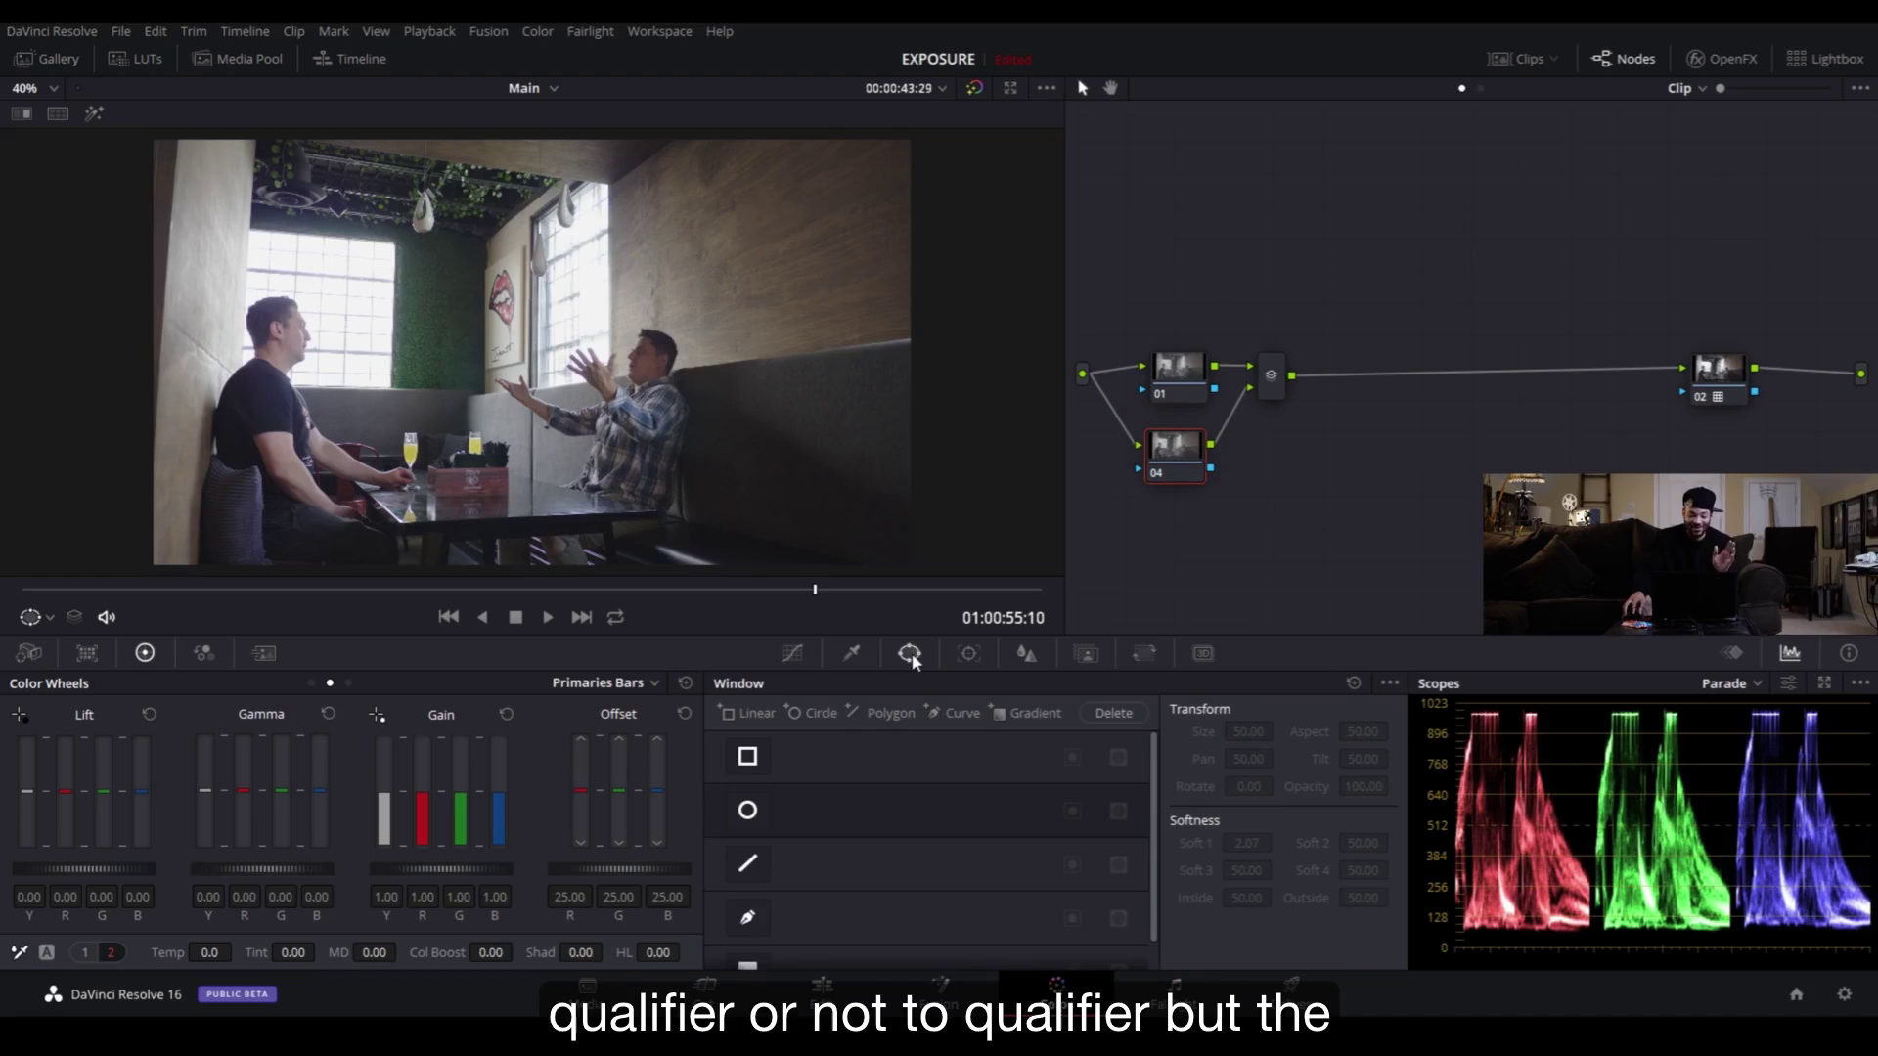
pyautogui.scroll(-1, 849, 877)
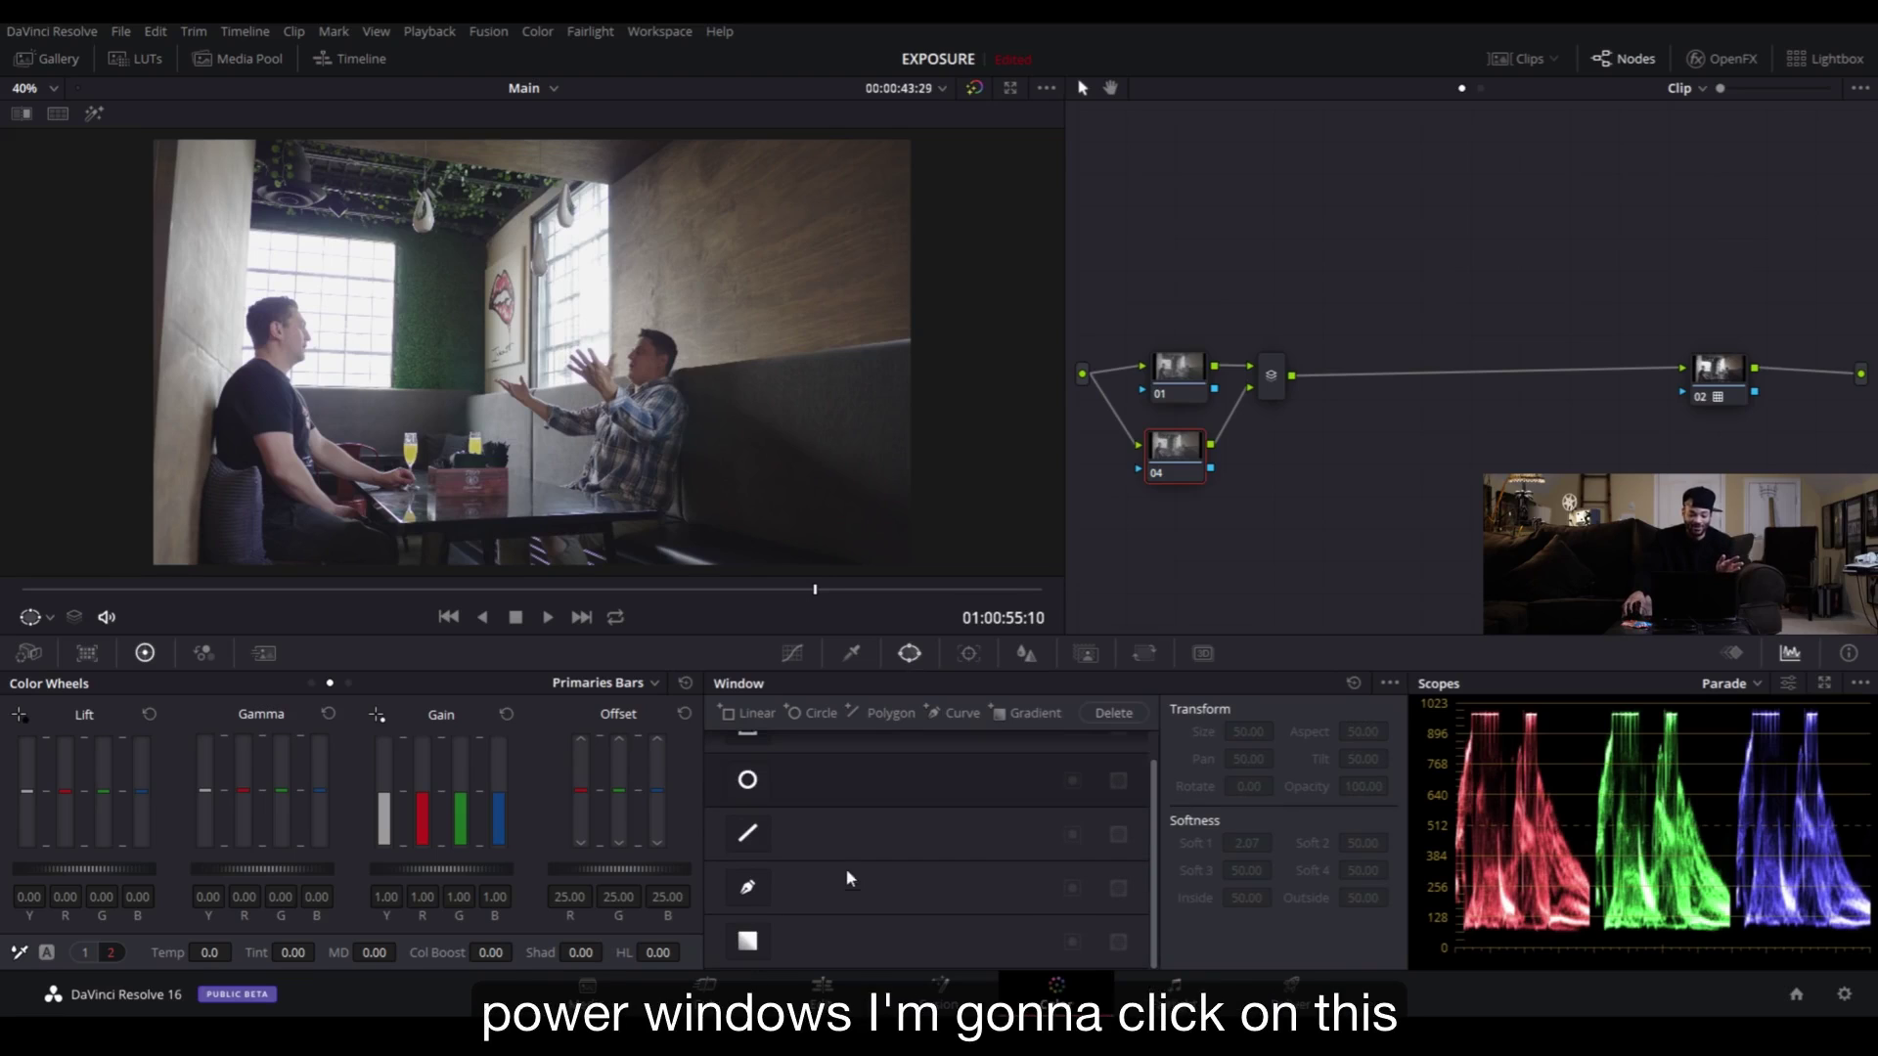
pyautogui.click(747, 942)
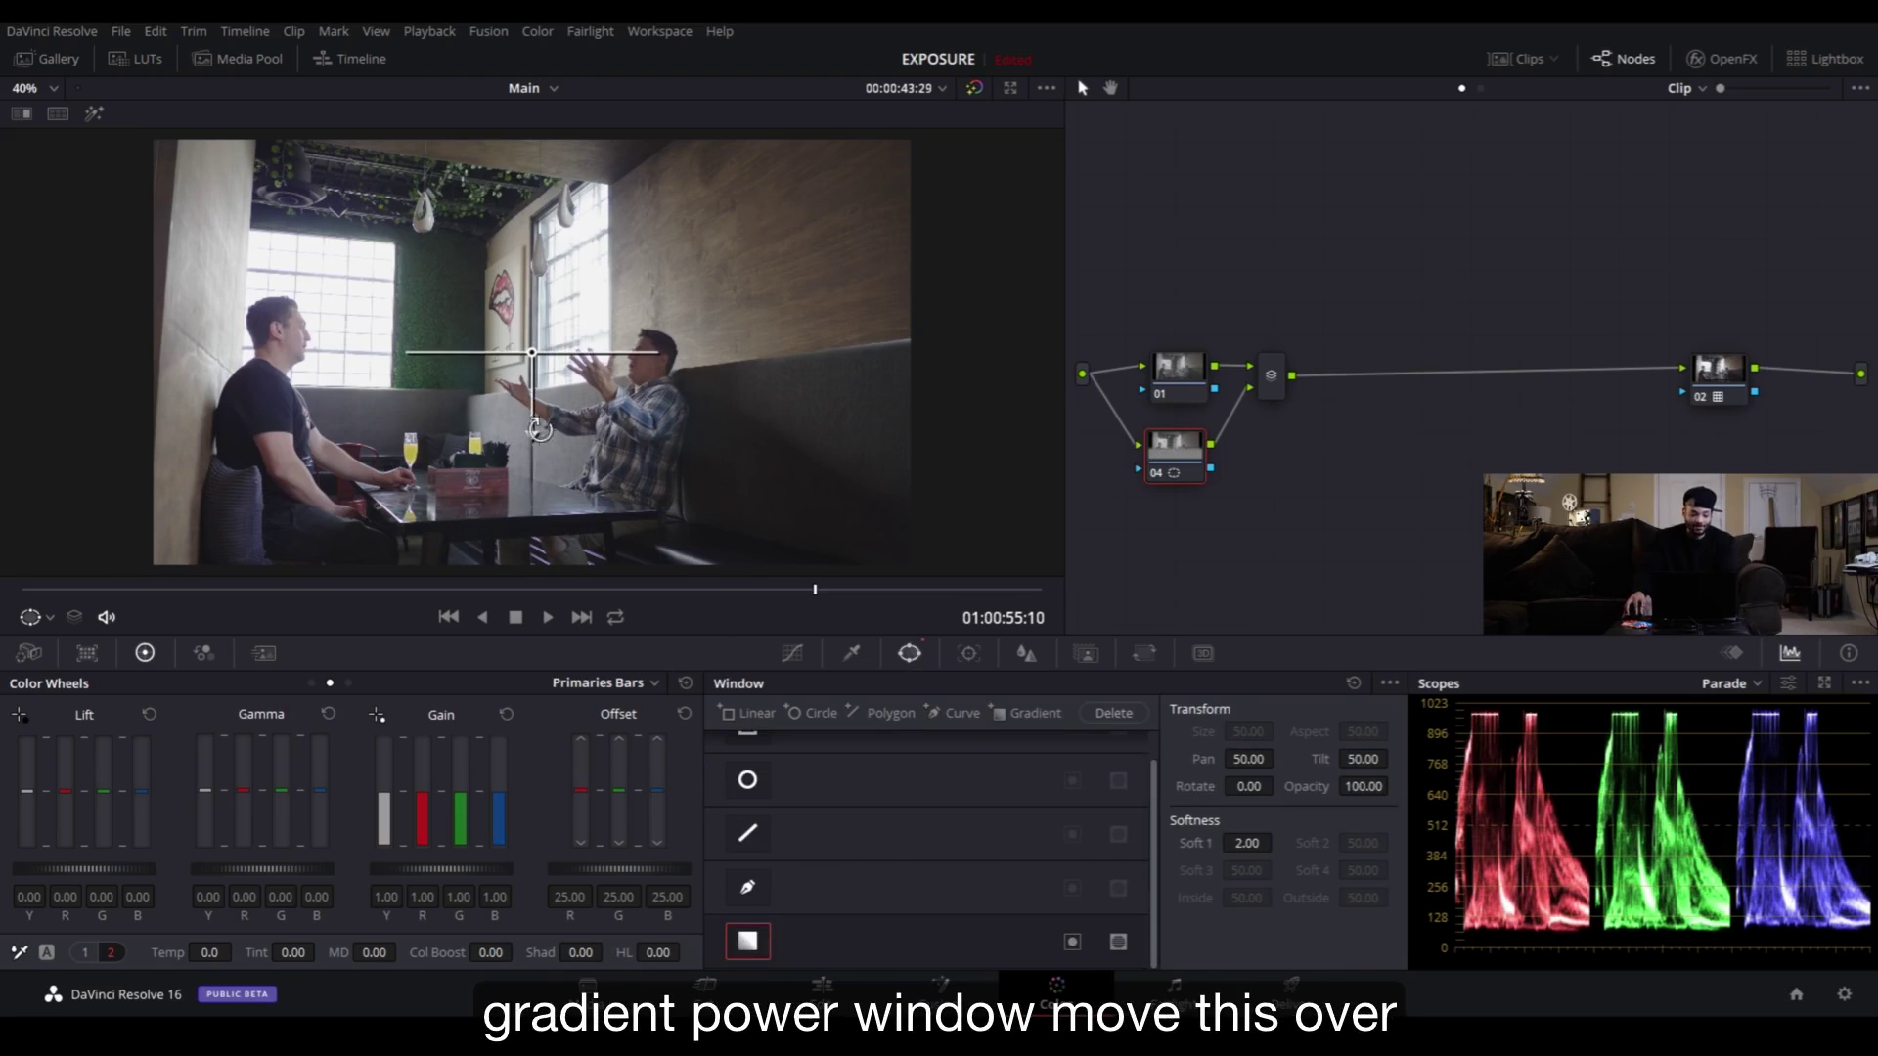
pyautogui.moveTo(528, 433); pyautogui.dragTo(651, 451)
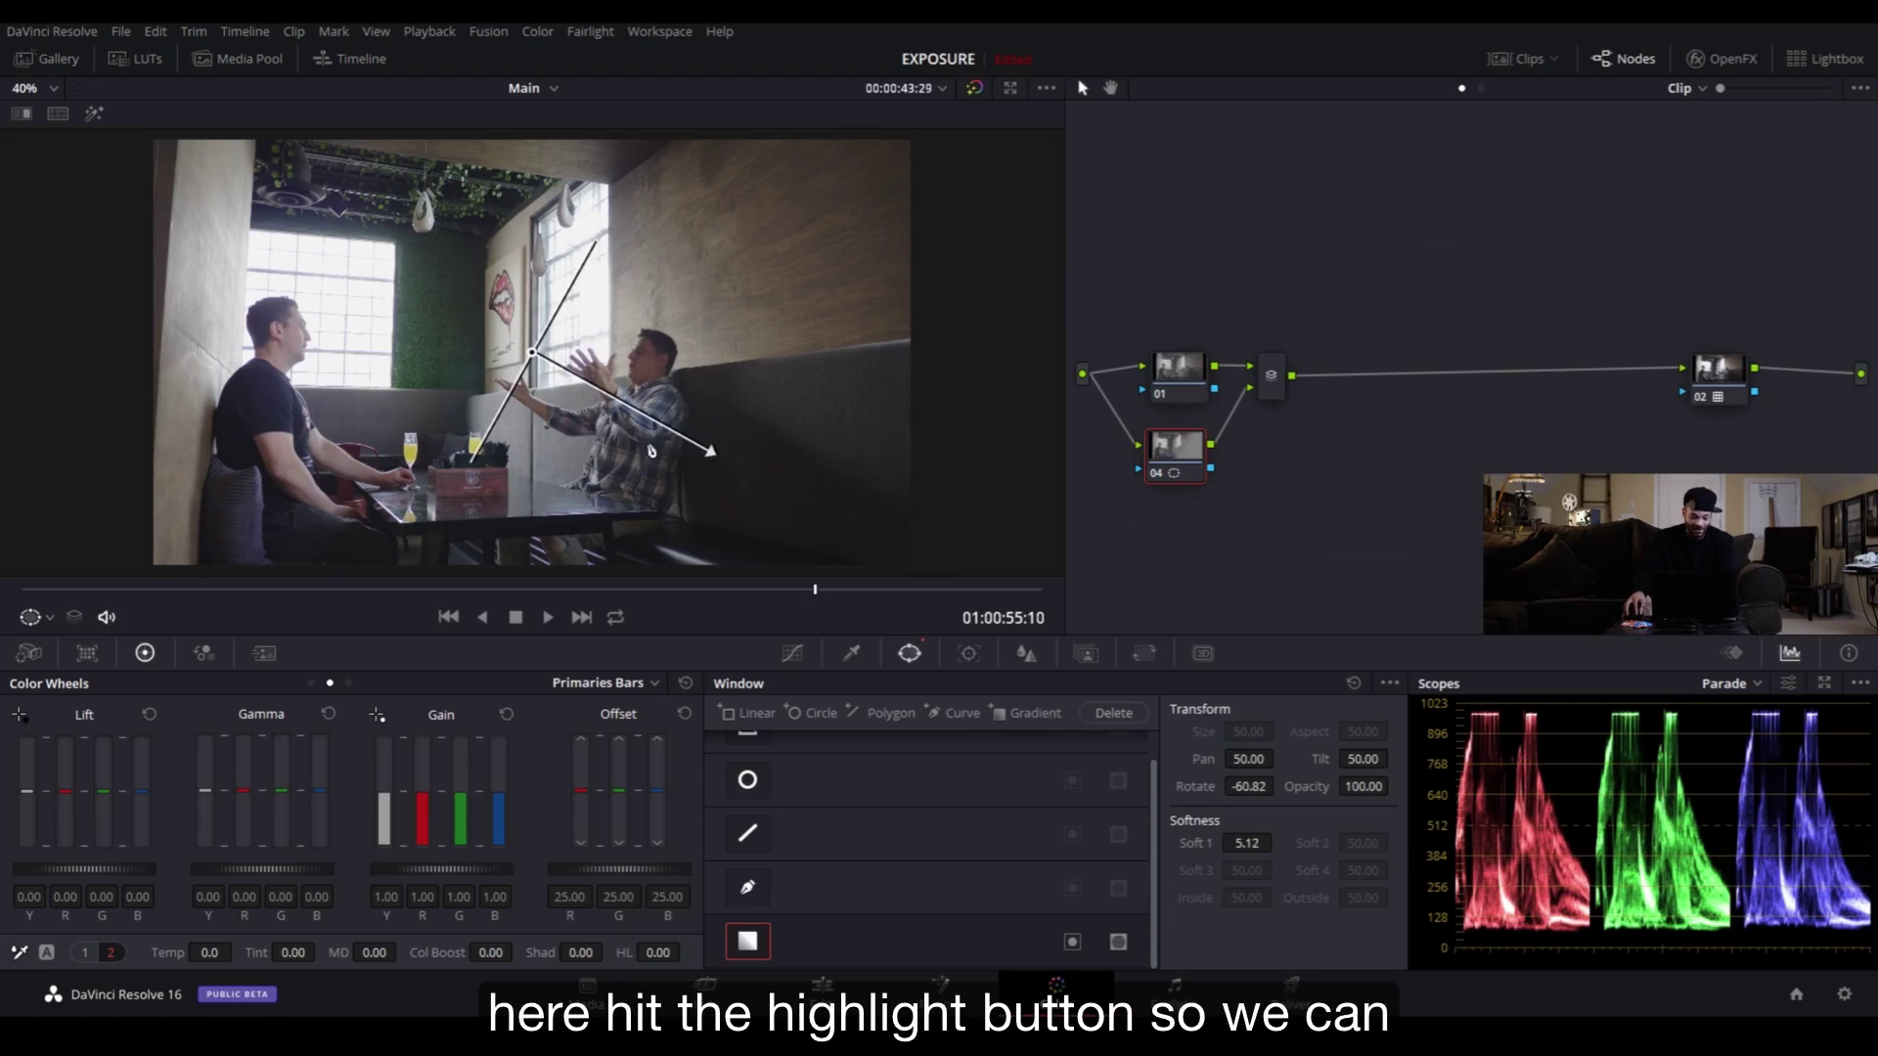
# - With the highlight preview on, fit node 04's gradient over the dark-shirted man at pan 43.79, tilt 49.41, rotation -70.06 and softness 5.09
pyautogui.click(92, 115)
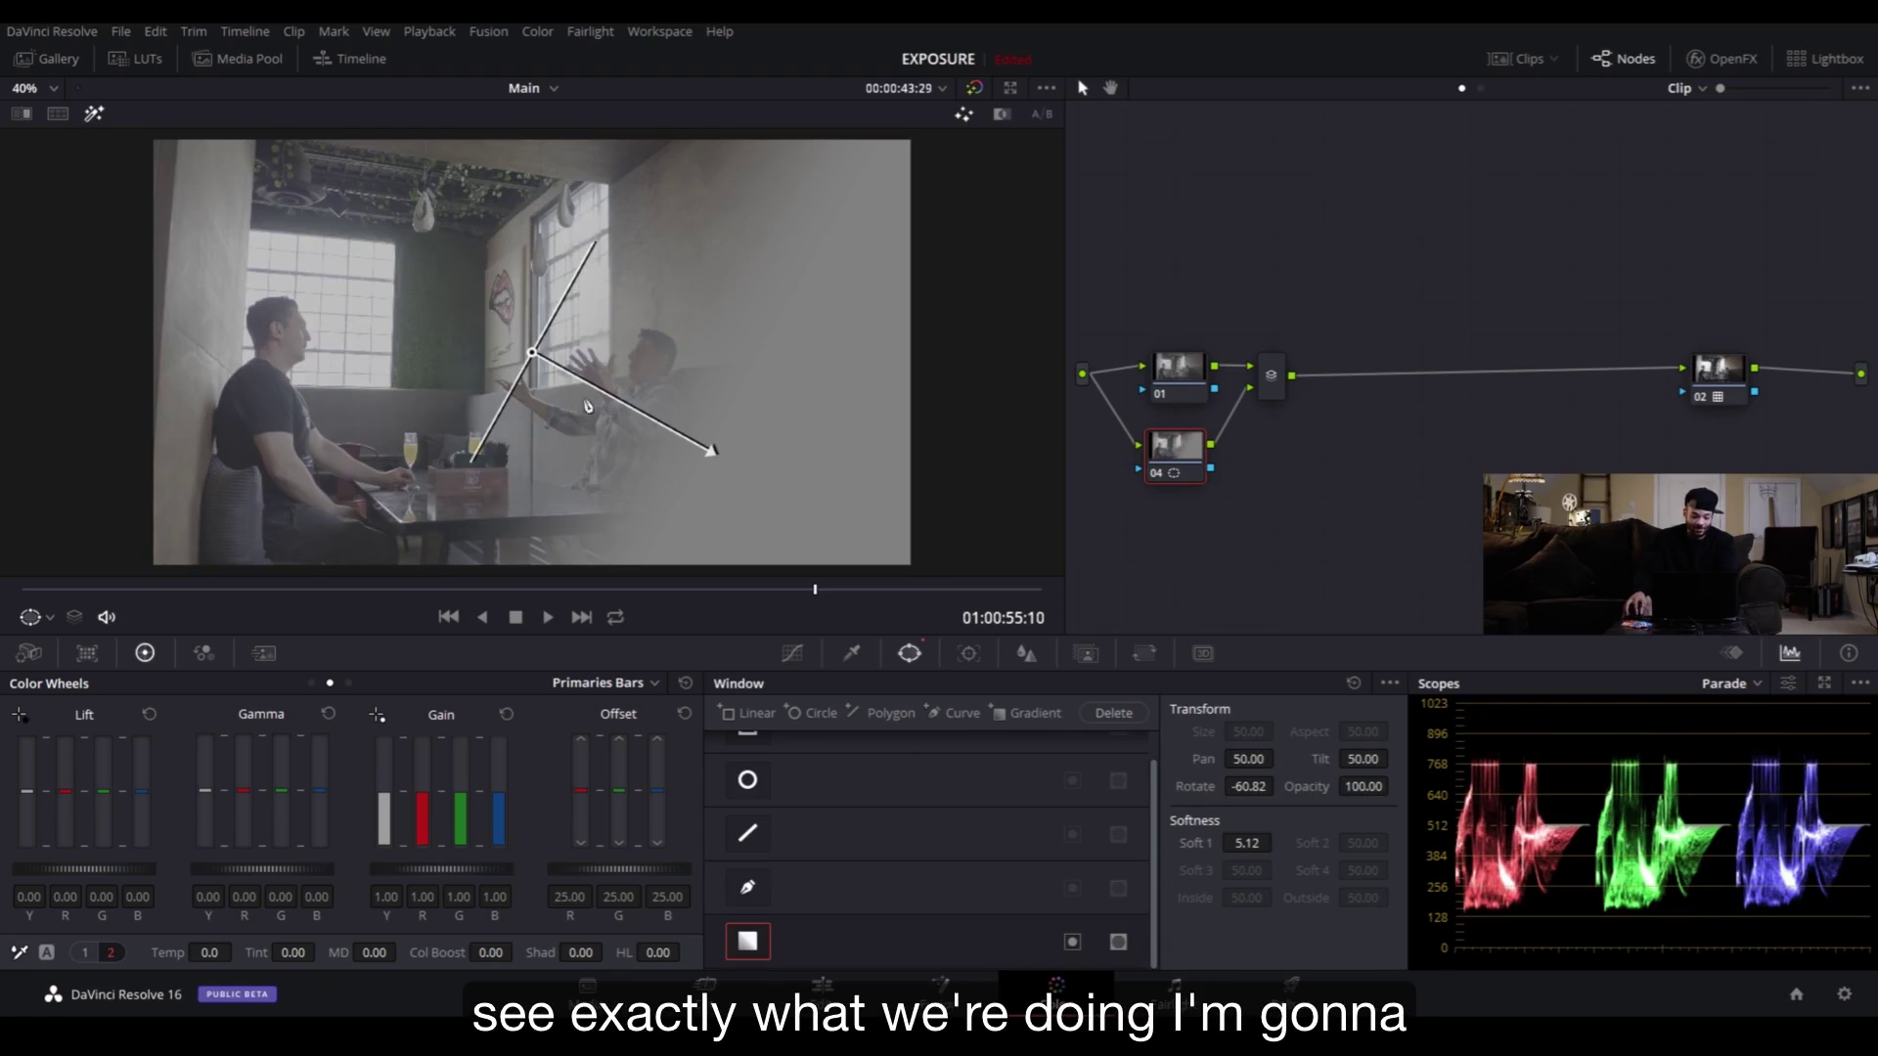
pyautogui.moveTo(533, 356); pyautogui.dragTo(341, 371)
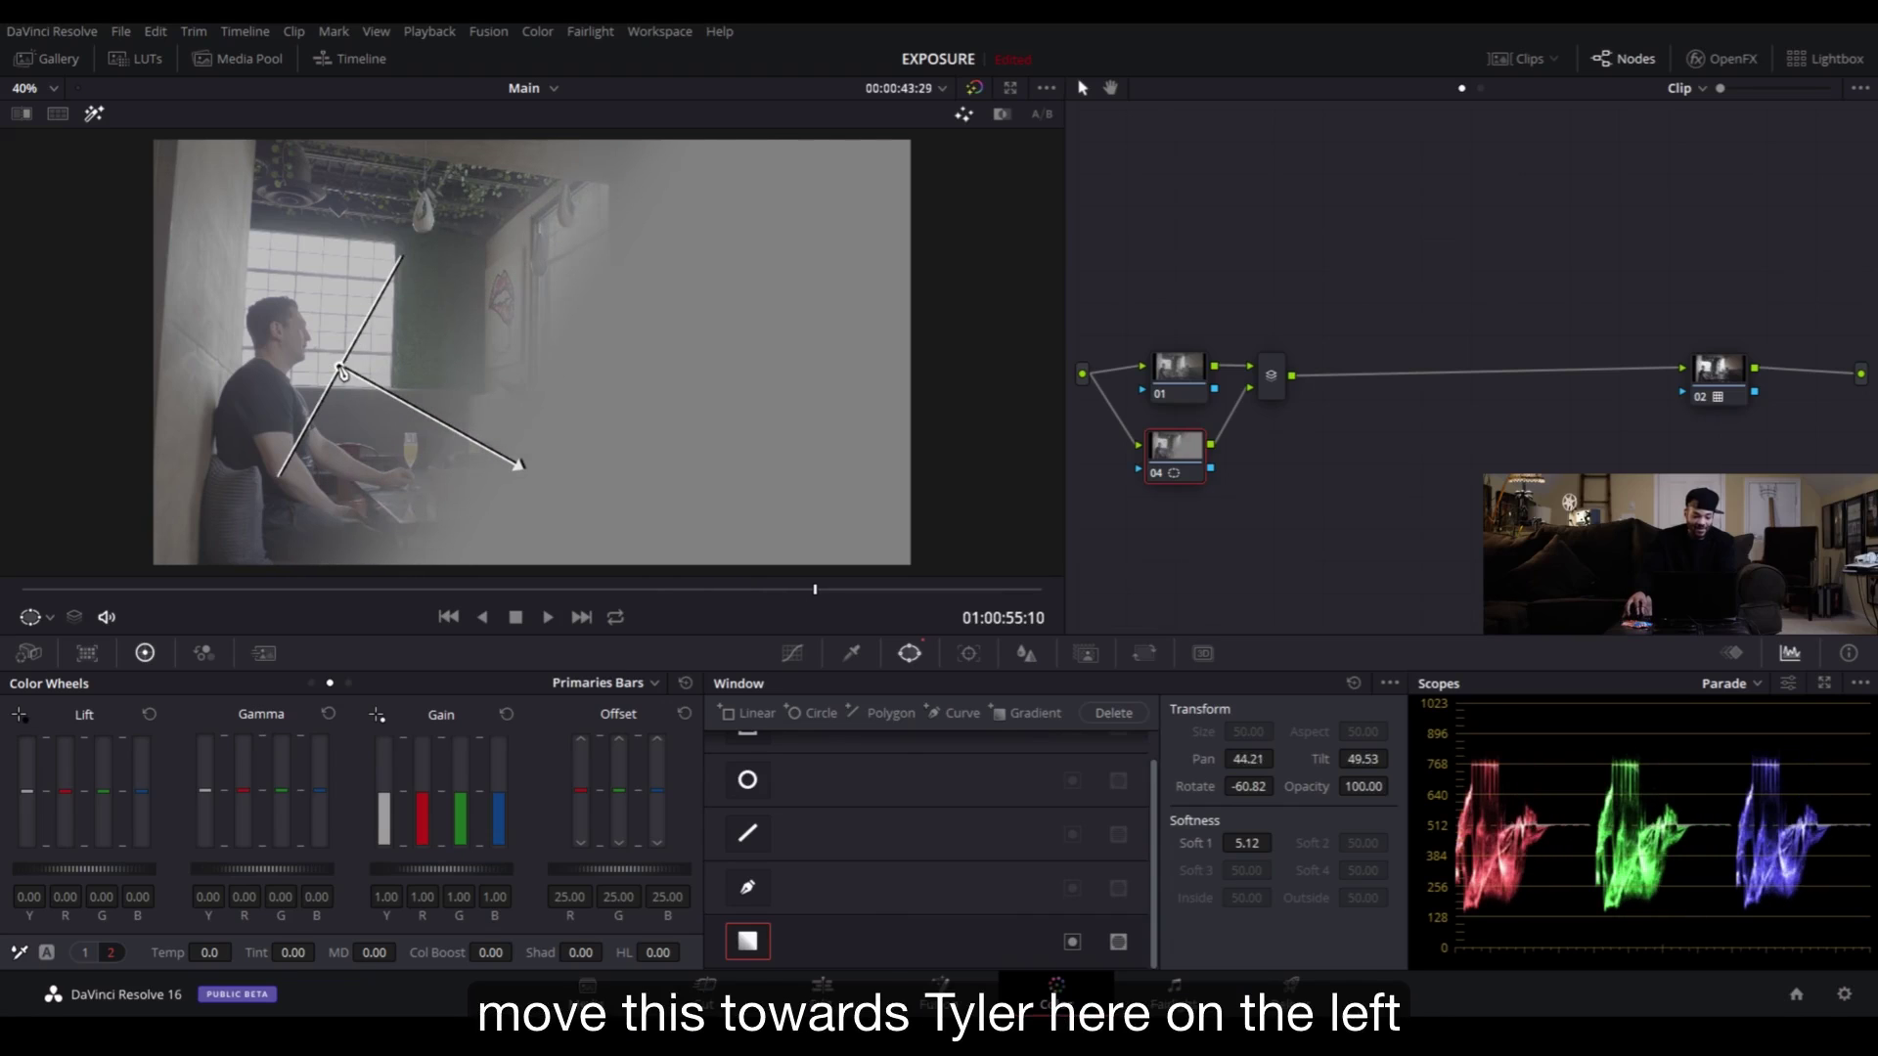
pyautogui.moveTo(527, 439); pyautogui.dragTo(533, 432)
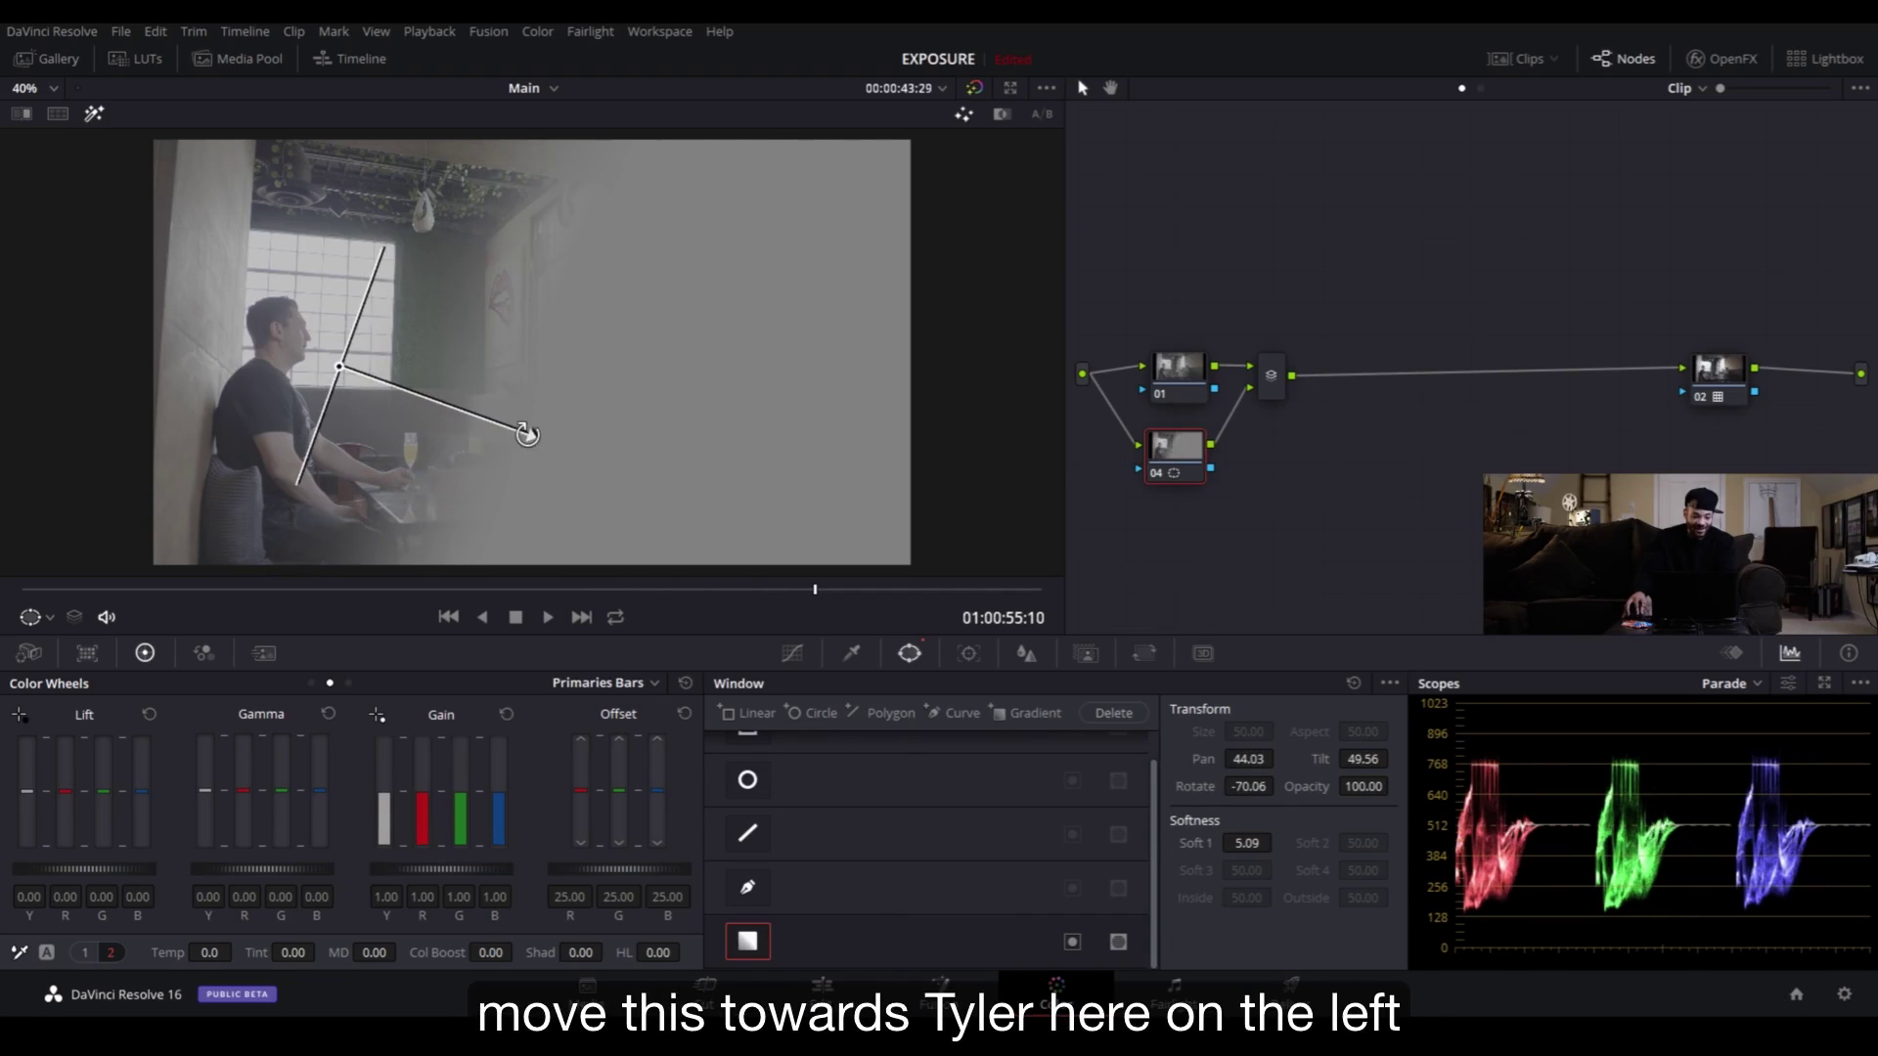
pyautogui.moveTo(339, 371); pyautogui.dragTo(334, 378)
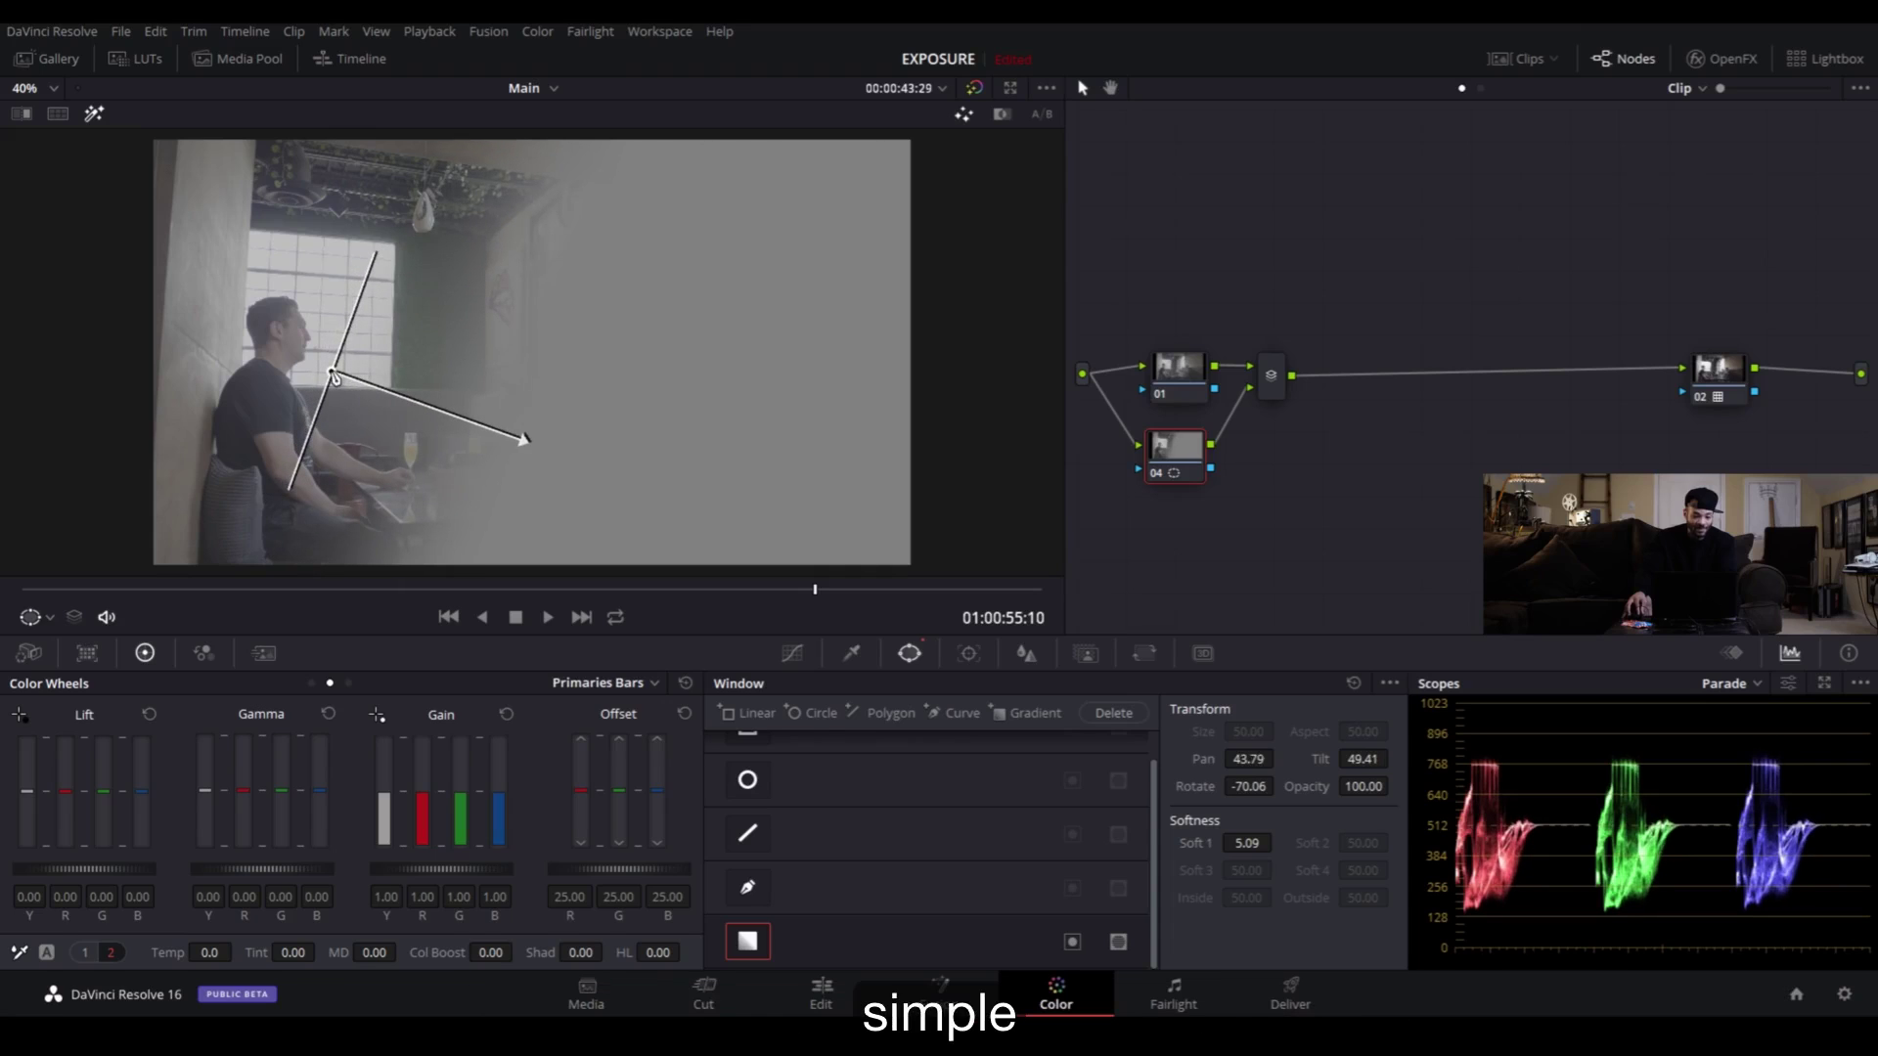
pyautogui.click(93, 114)
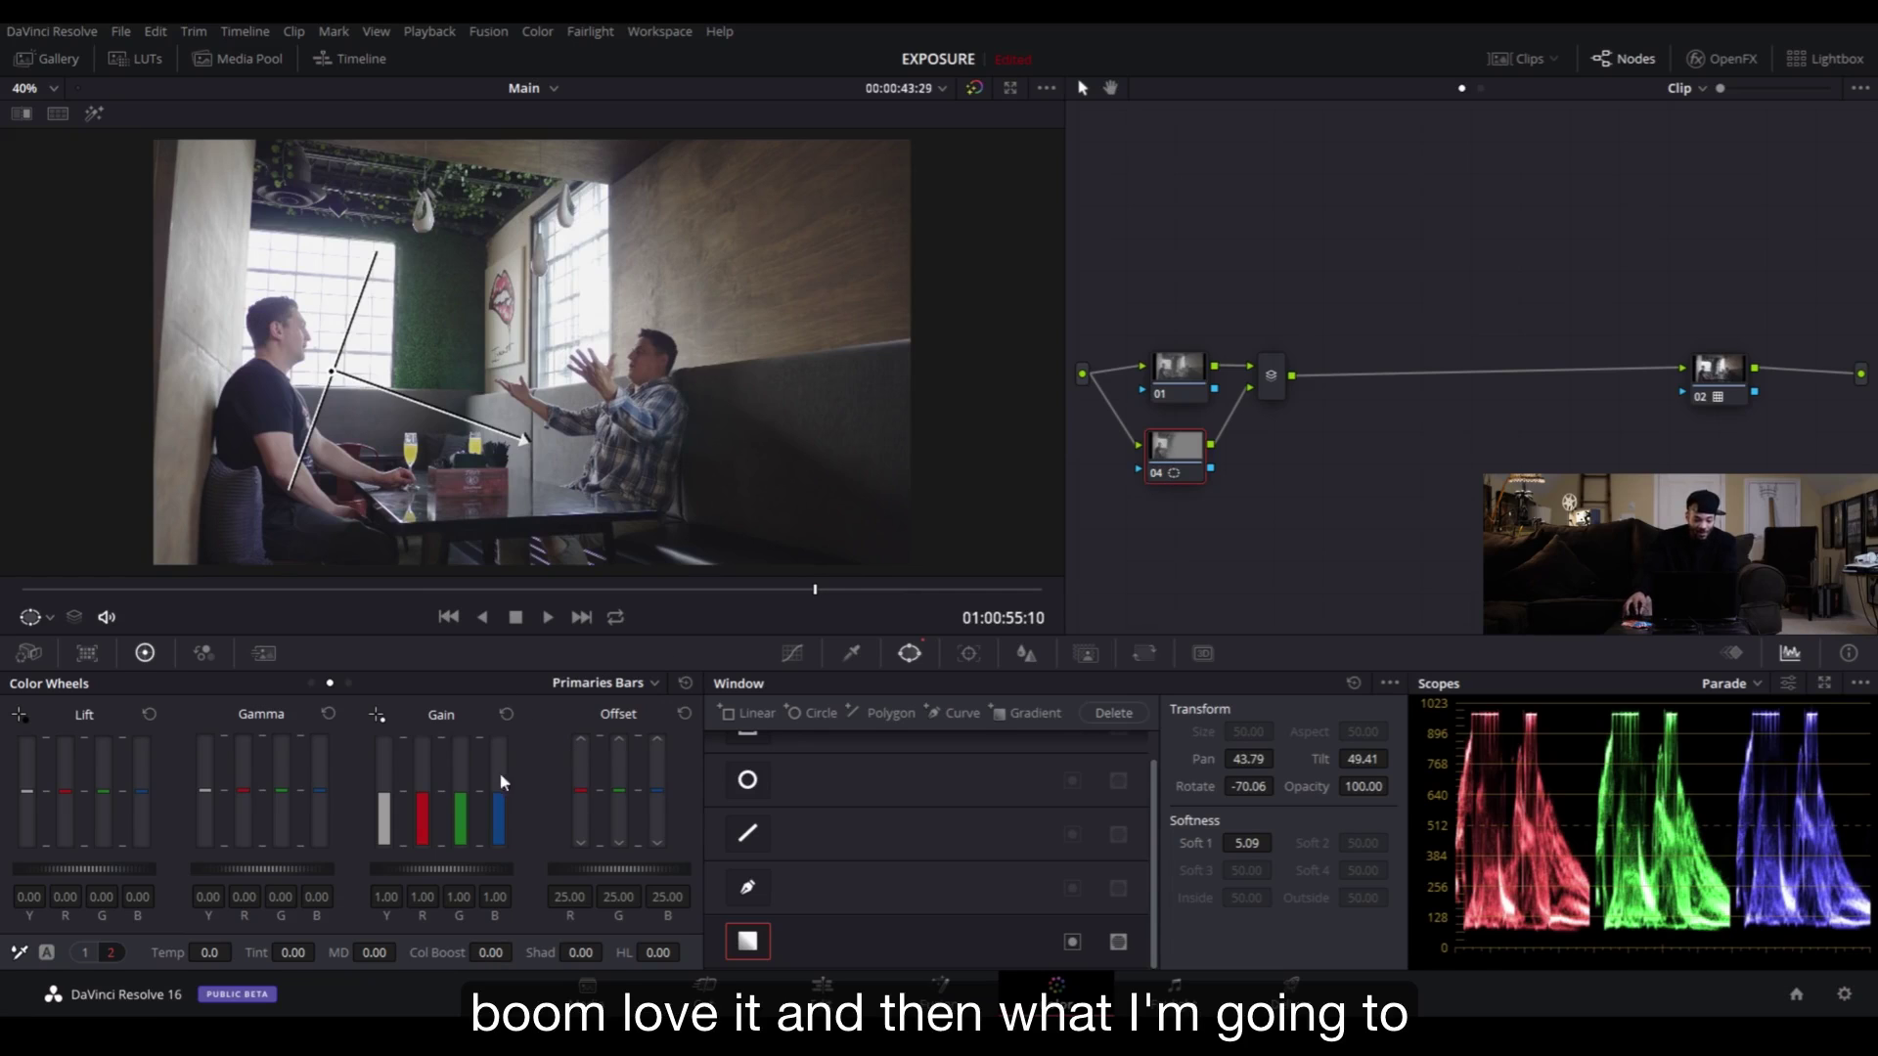
# - Lower the highlights of node 04 to -11.50, checking the dark-shirted man up close
pyautogui.scroll(3, 202, 476)
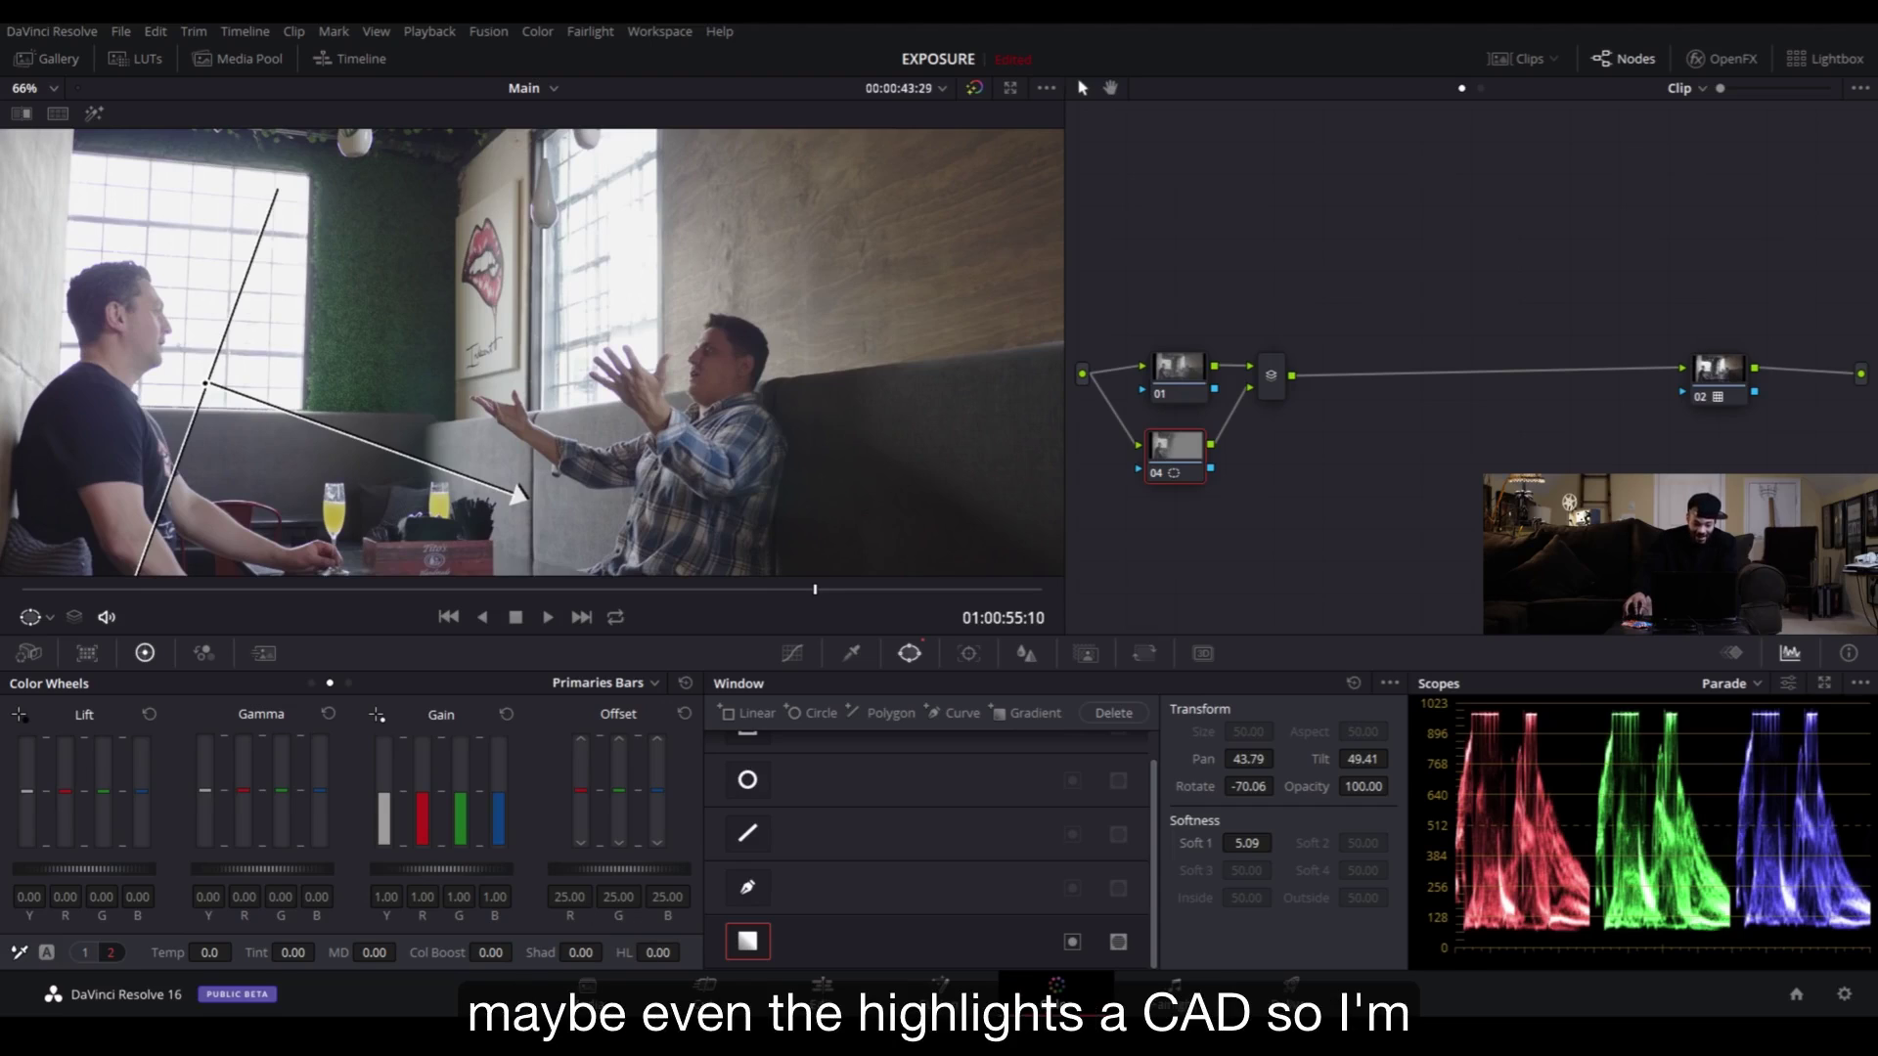
pyautogui.click(657, 952)
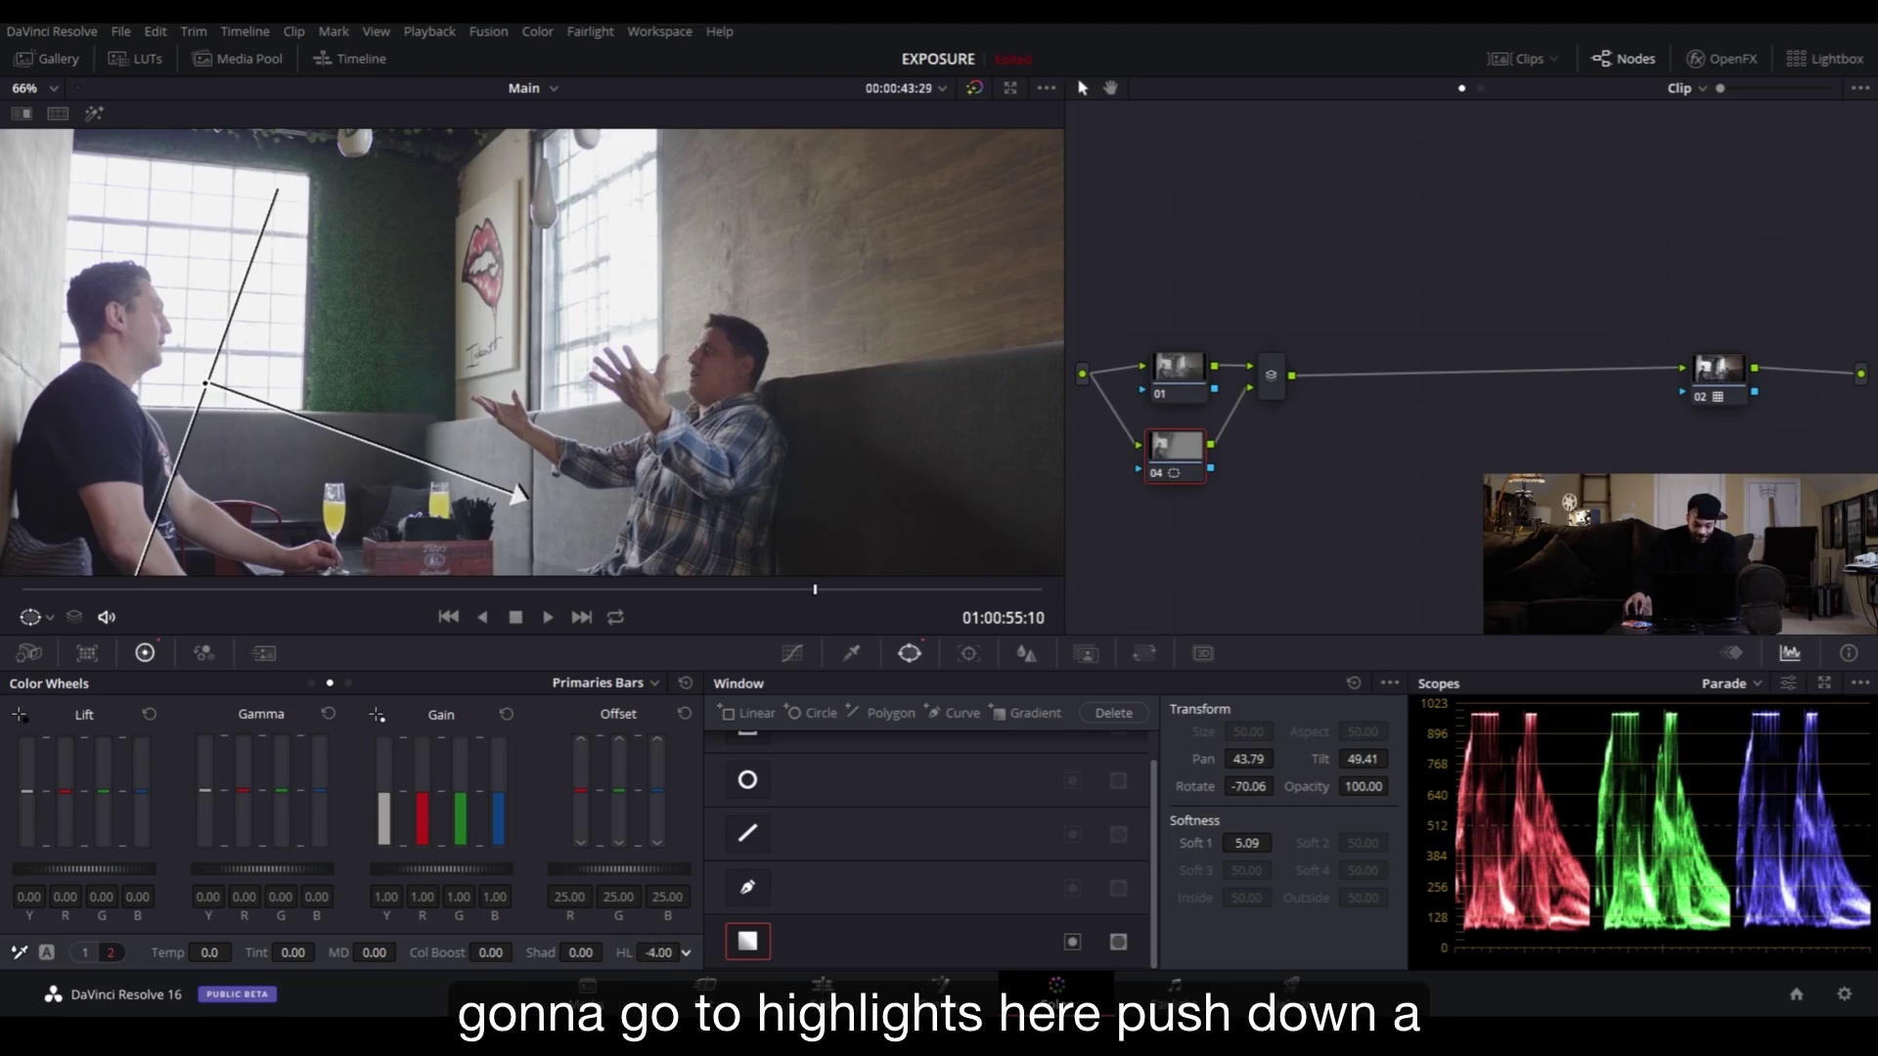
pyautogui.moveTo(648, 953); pyautogui.dragTo(661, 953)
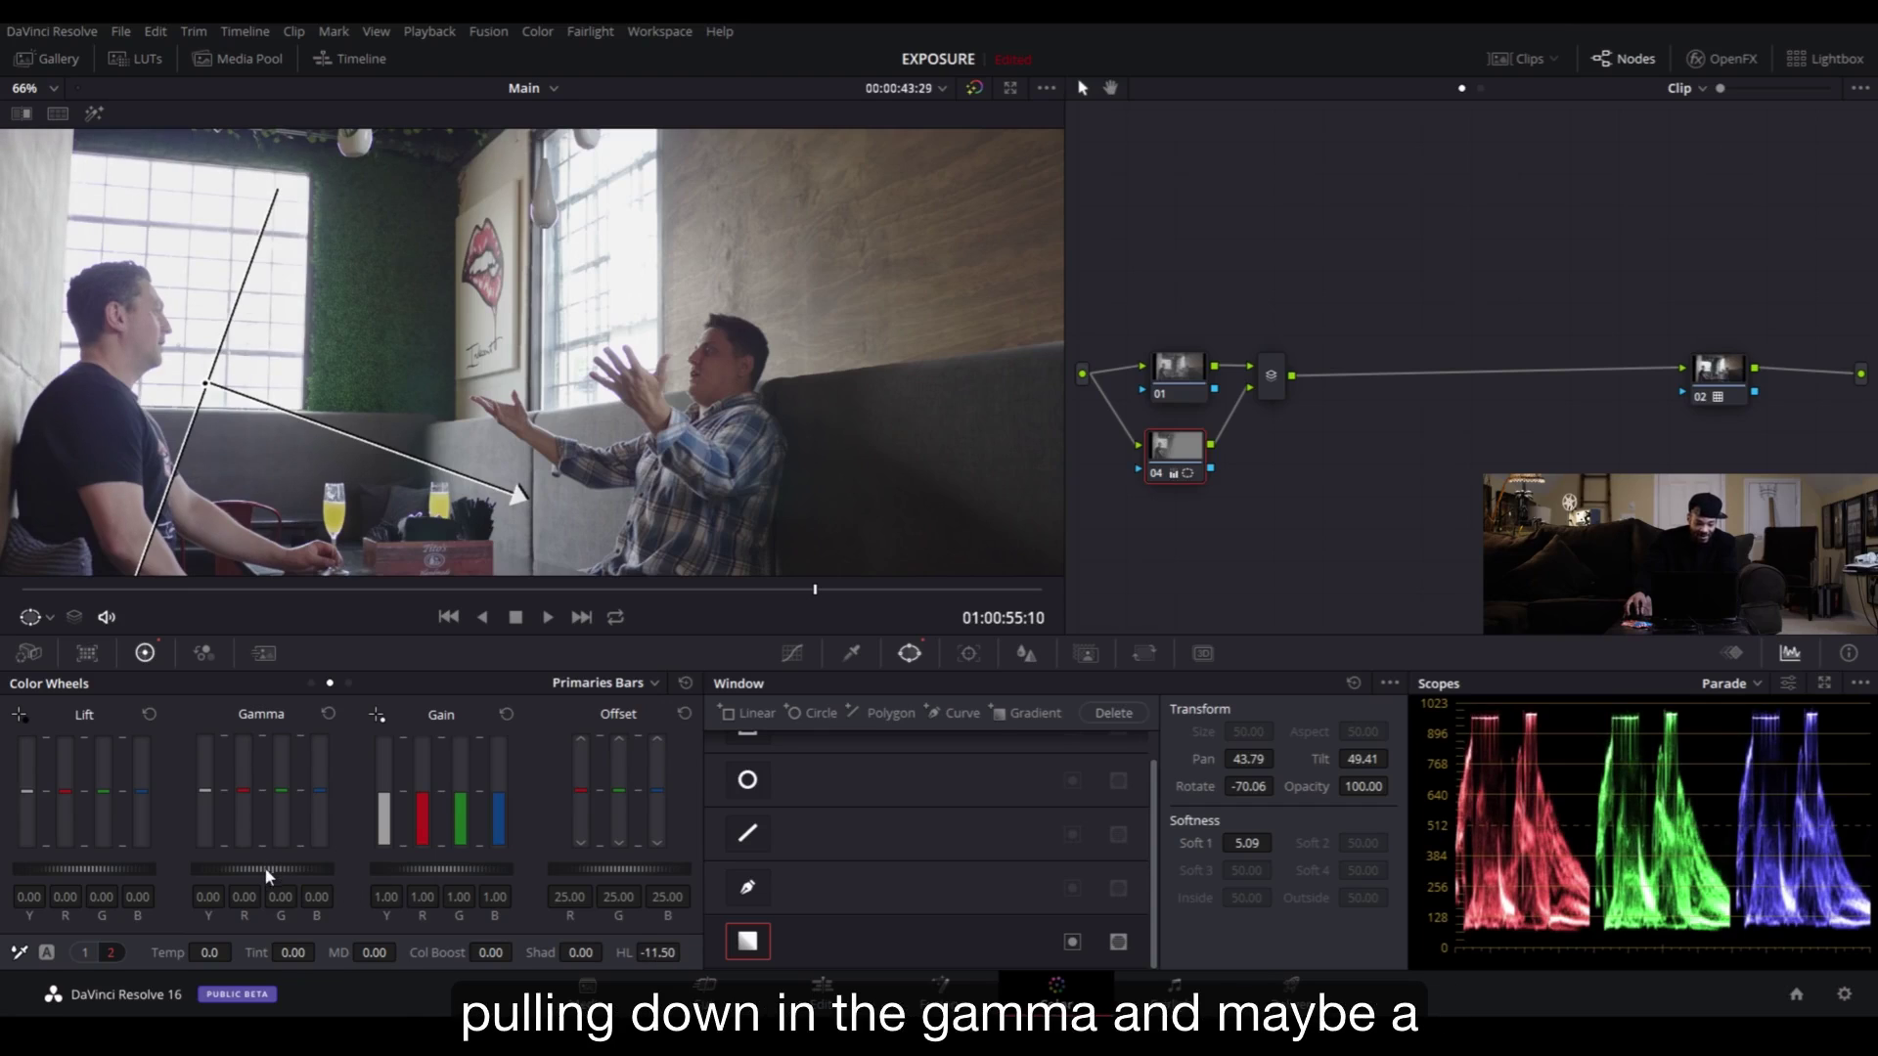
# - Lower node 04's master gamma to -0.02 and bring its master lift down very slightly
pyautogui.moveTo(264, 866); pyautogui.dragTo(256, 869)
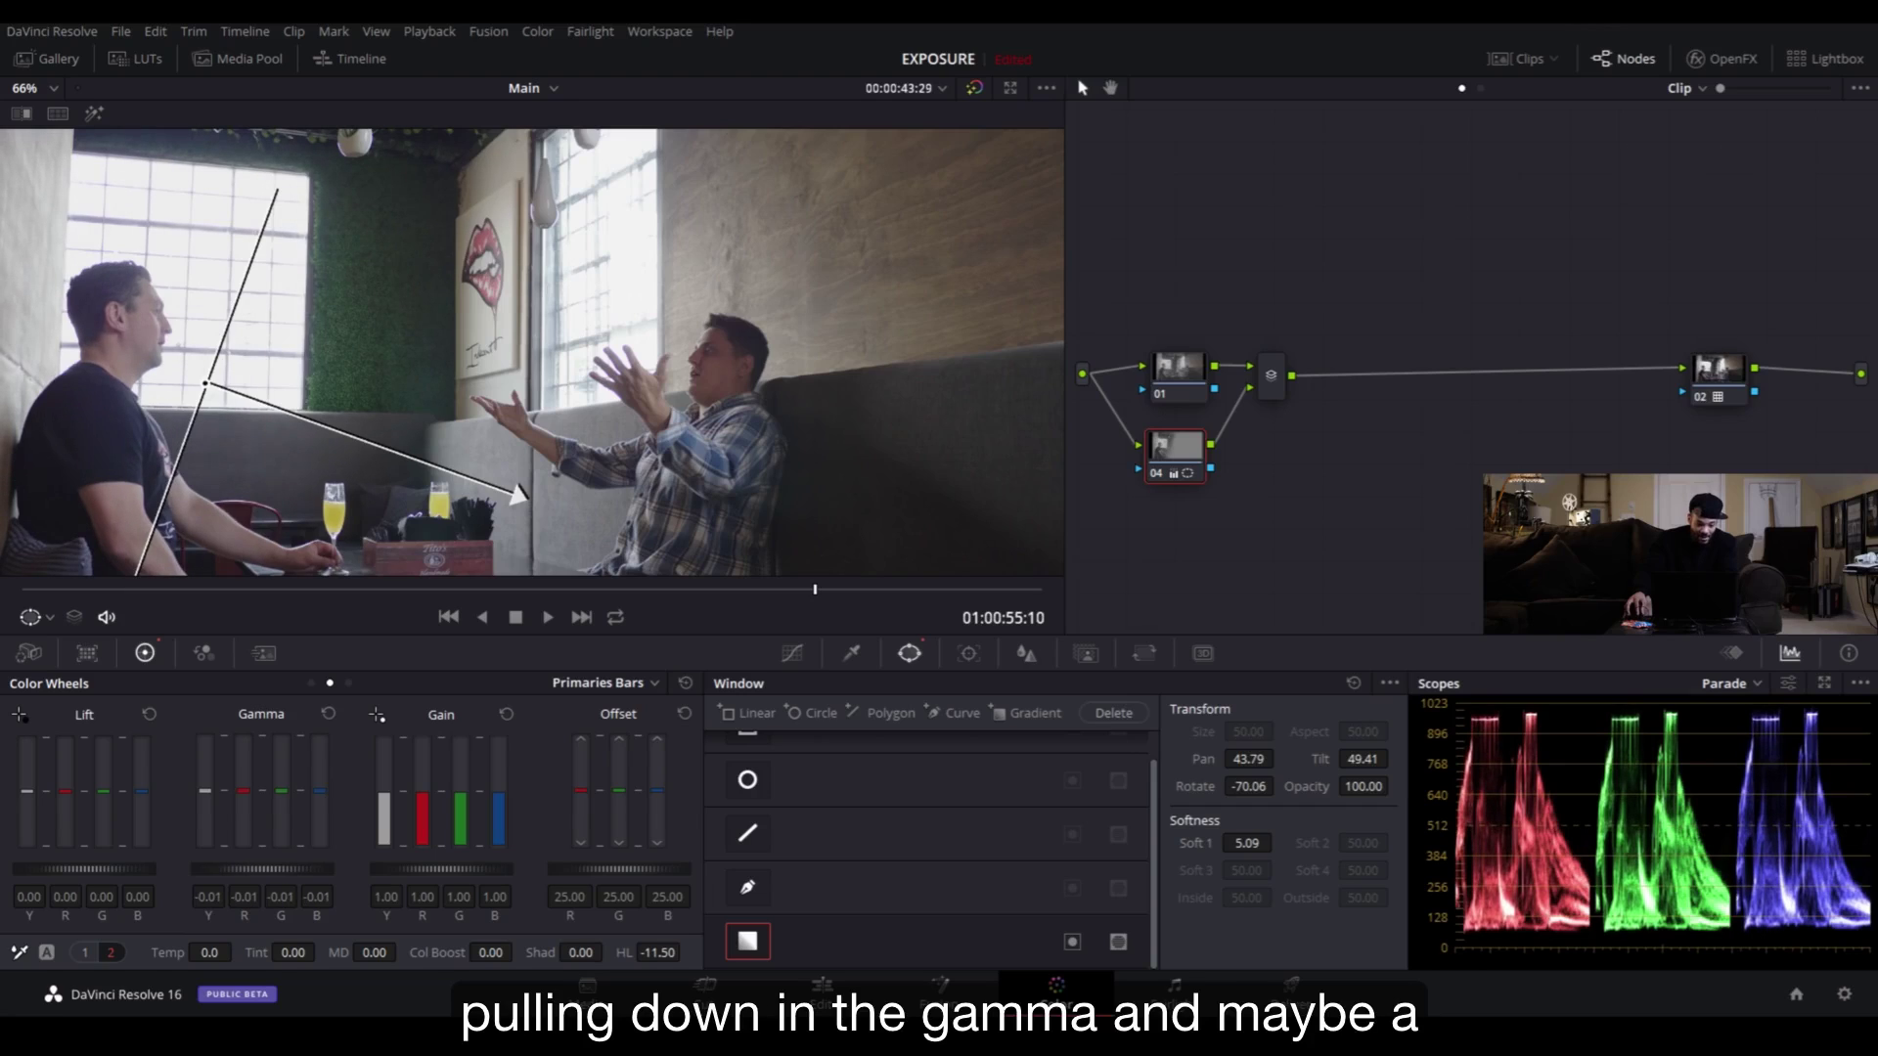
pyautogui.moveTo(256, 868); pyautogui.dragTo(249, 868)
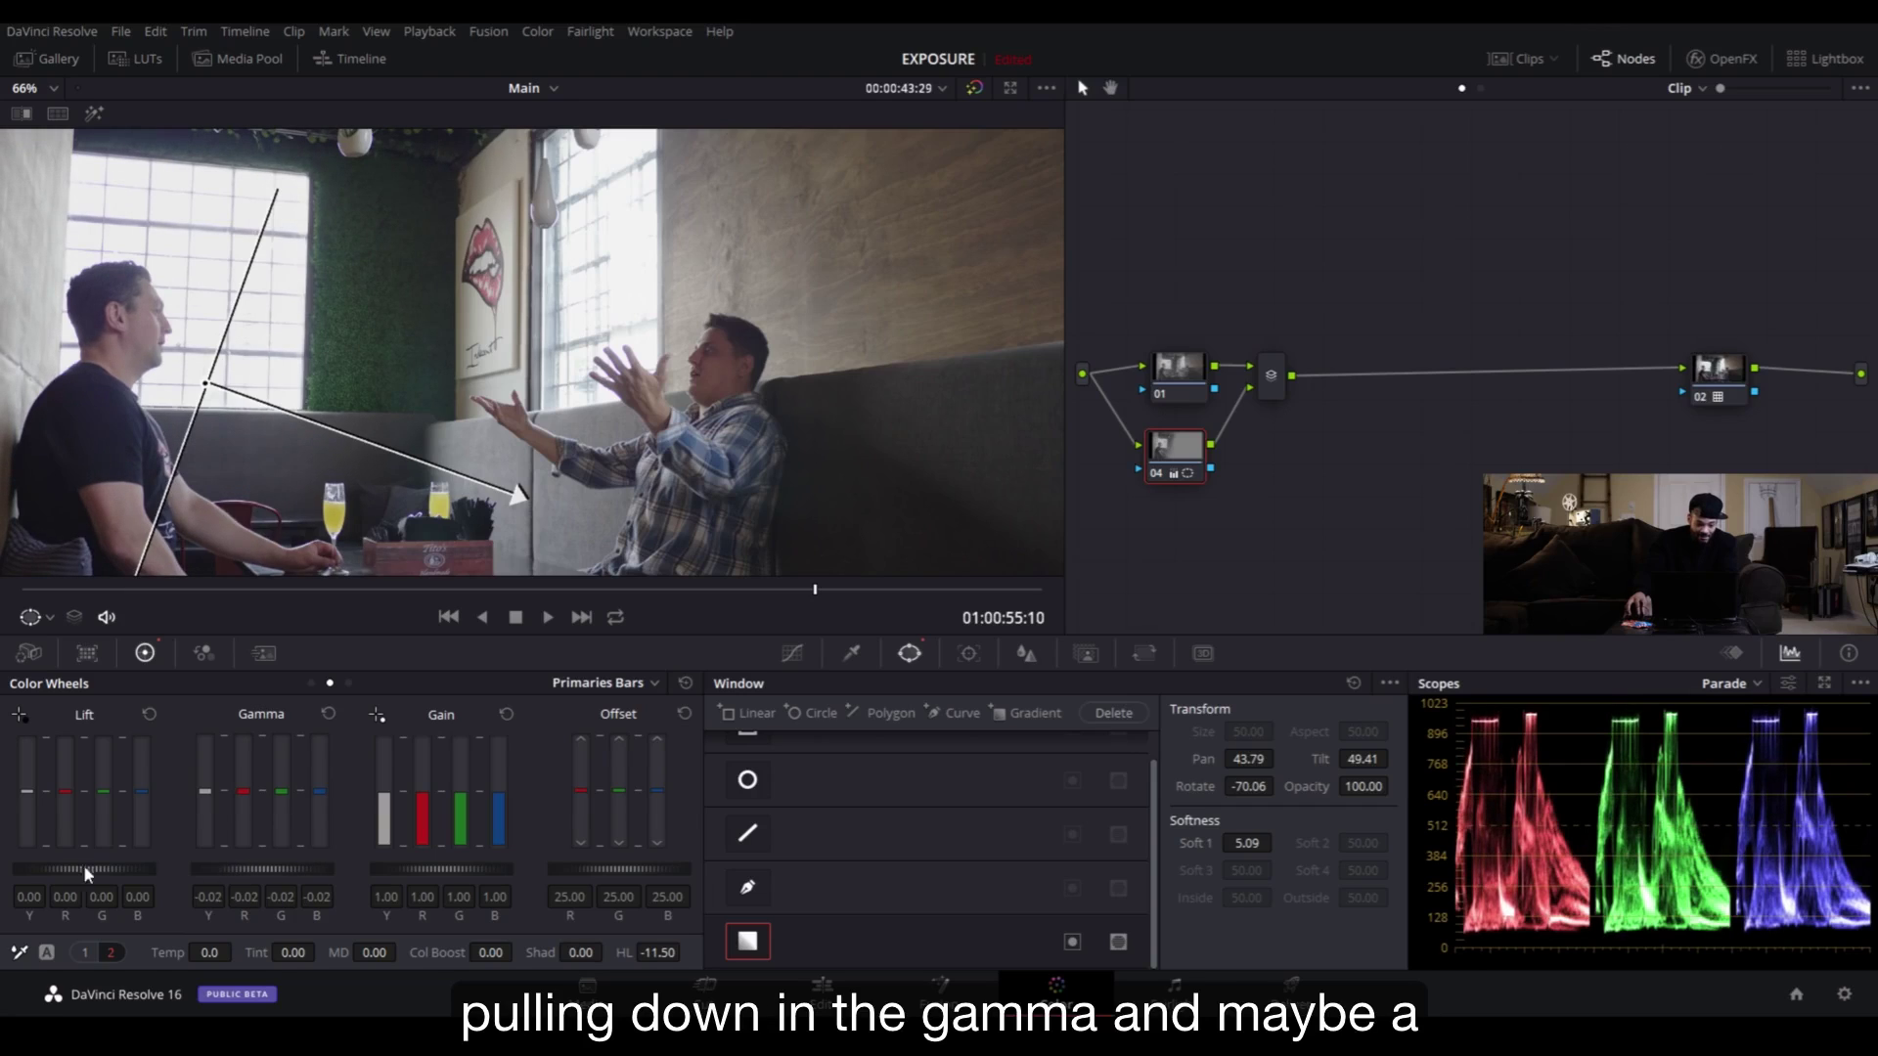
pyautogui.moveTo(73, 875); pyautogui.dragTo(66, 875)
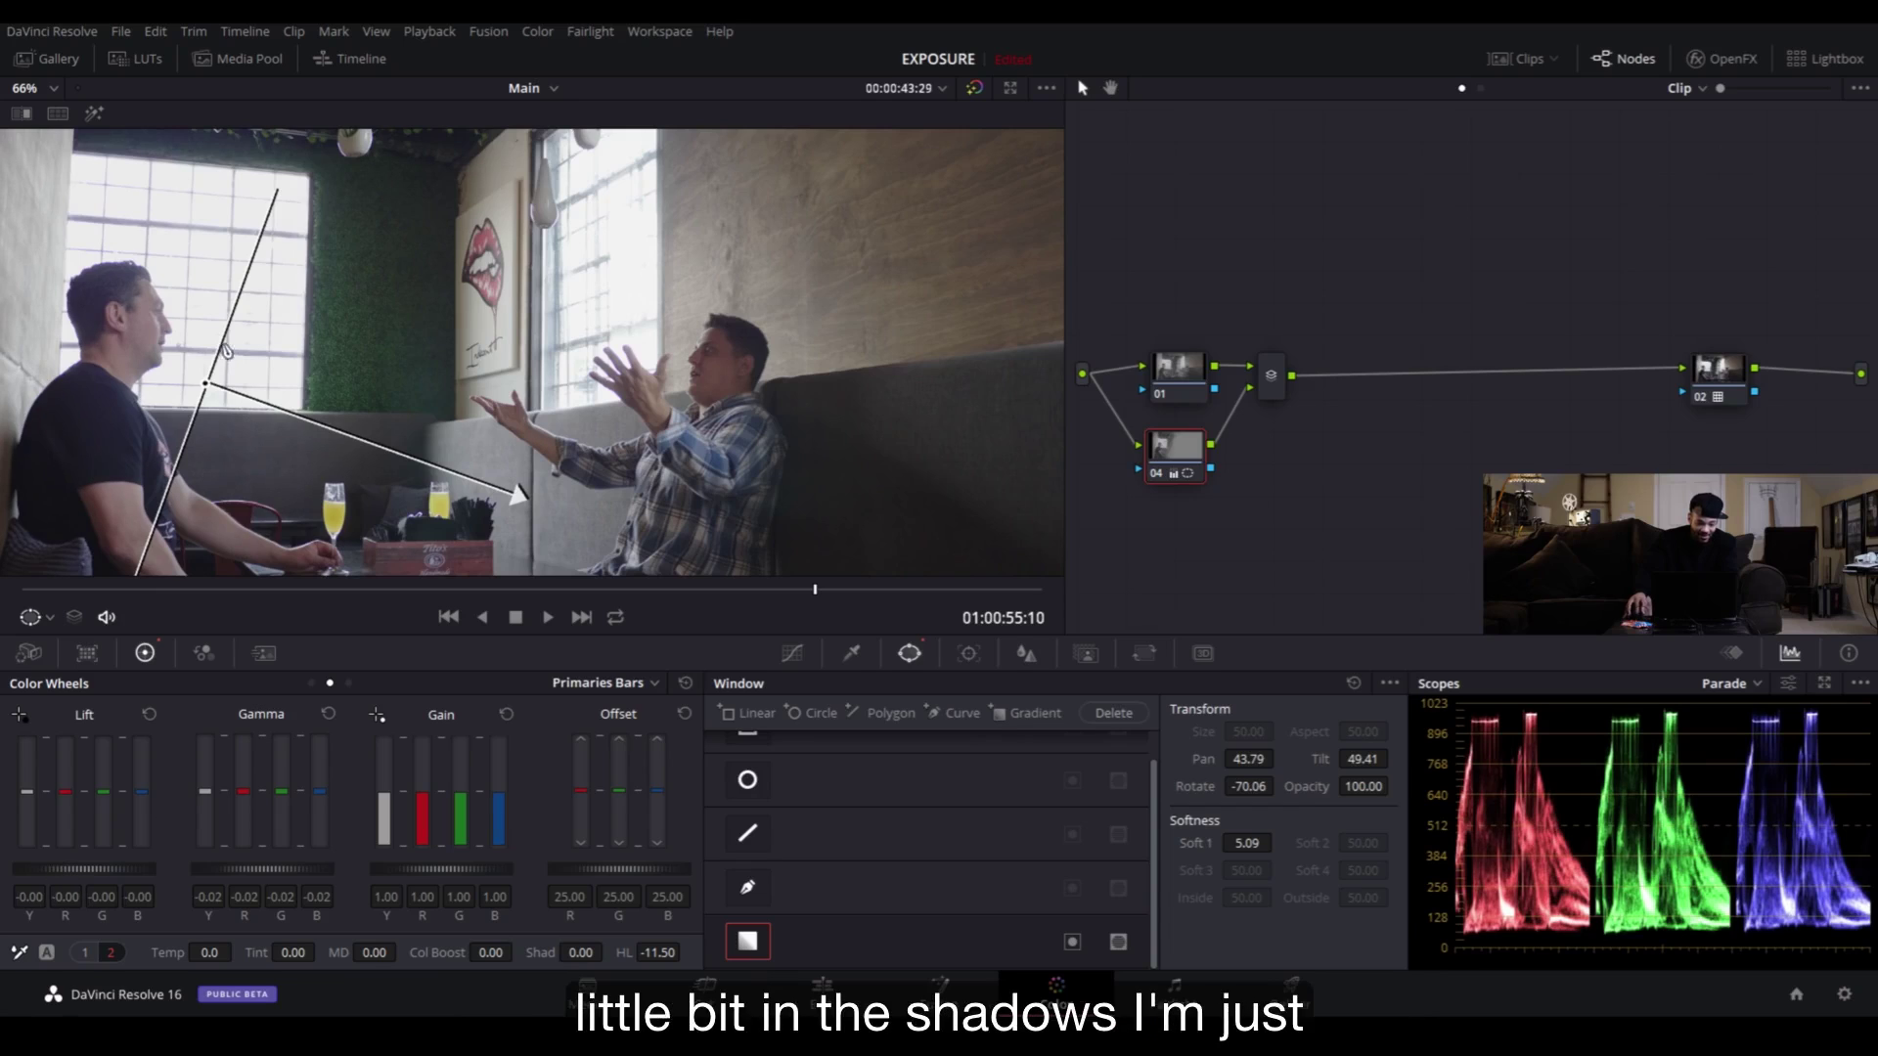
pyautogui.scroll(-3, 445, 394)
pyautogui.scroll(-1, 445, 394)
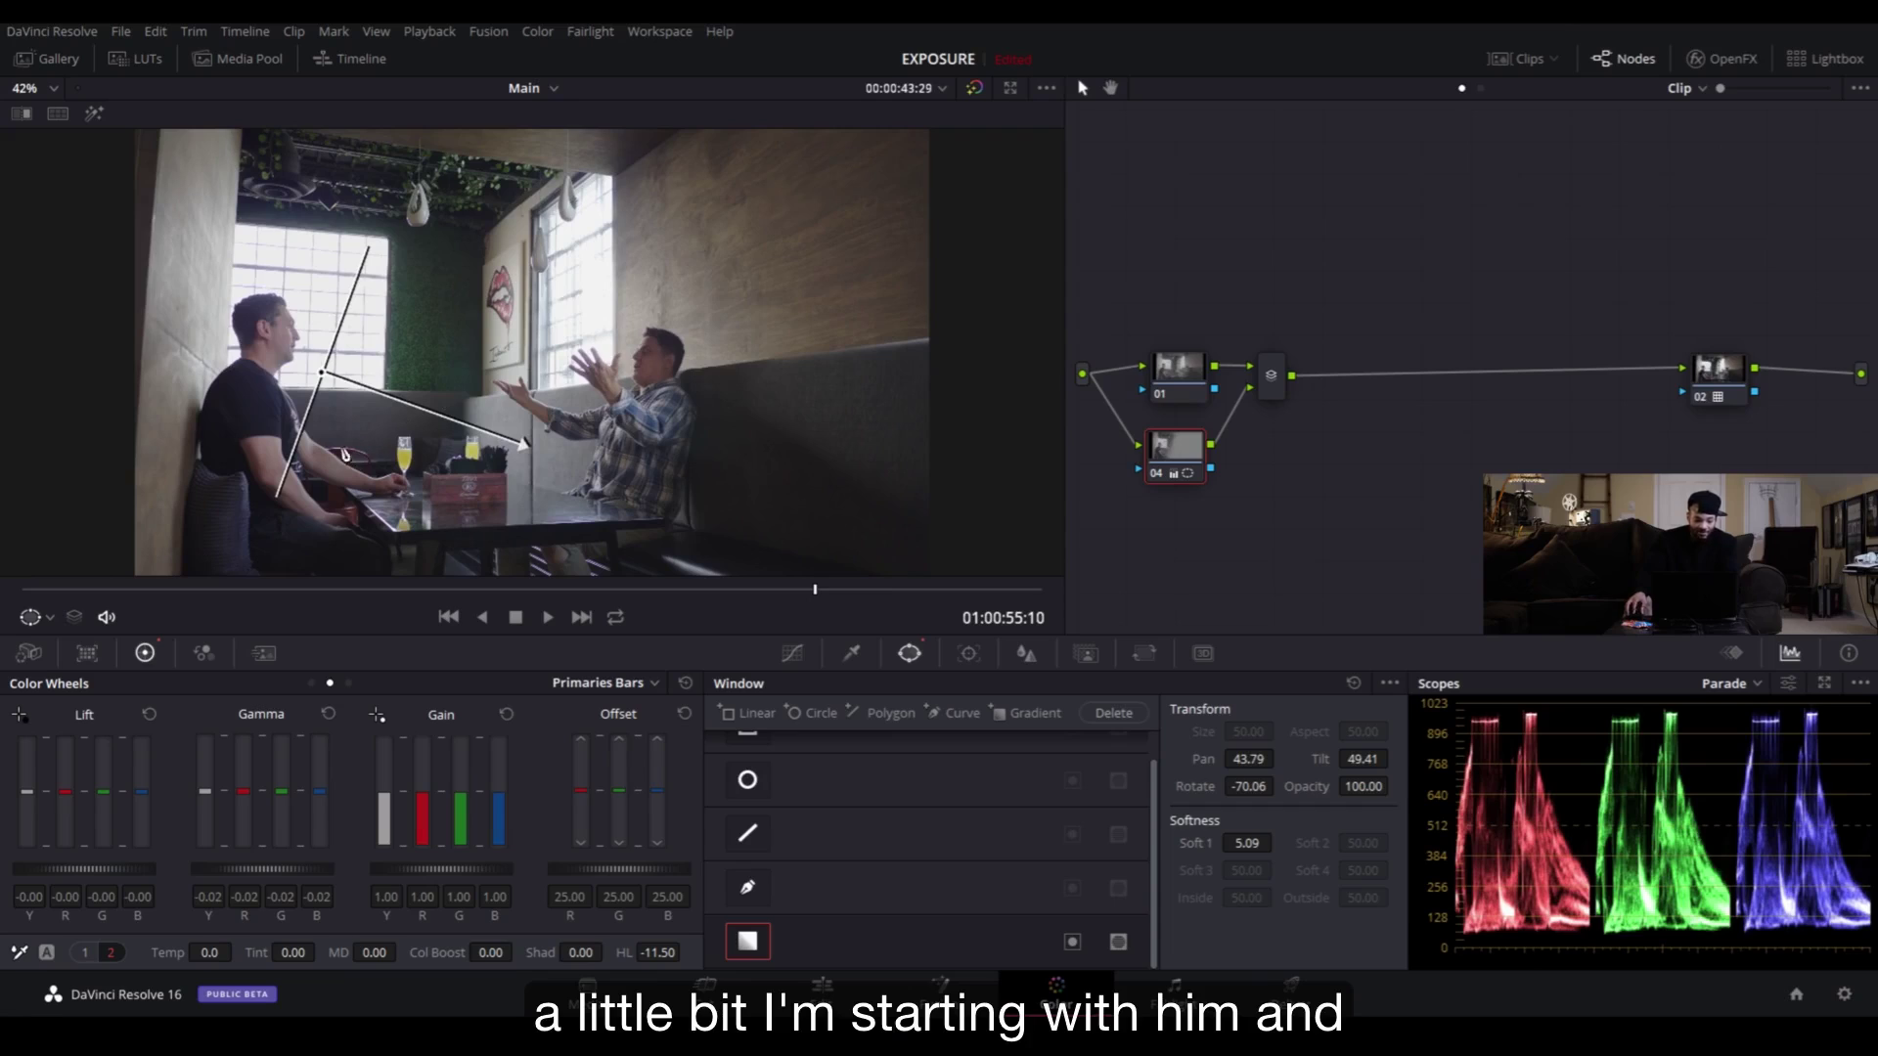
# - Add an opposite-facing gradient window to node 01 over the plaid-shirted man, at pan 52.28, tilt 49.38, rotation 101.23 and softness 5.28
pyautogui.click(1181, 371)
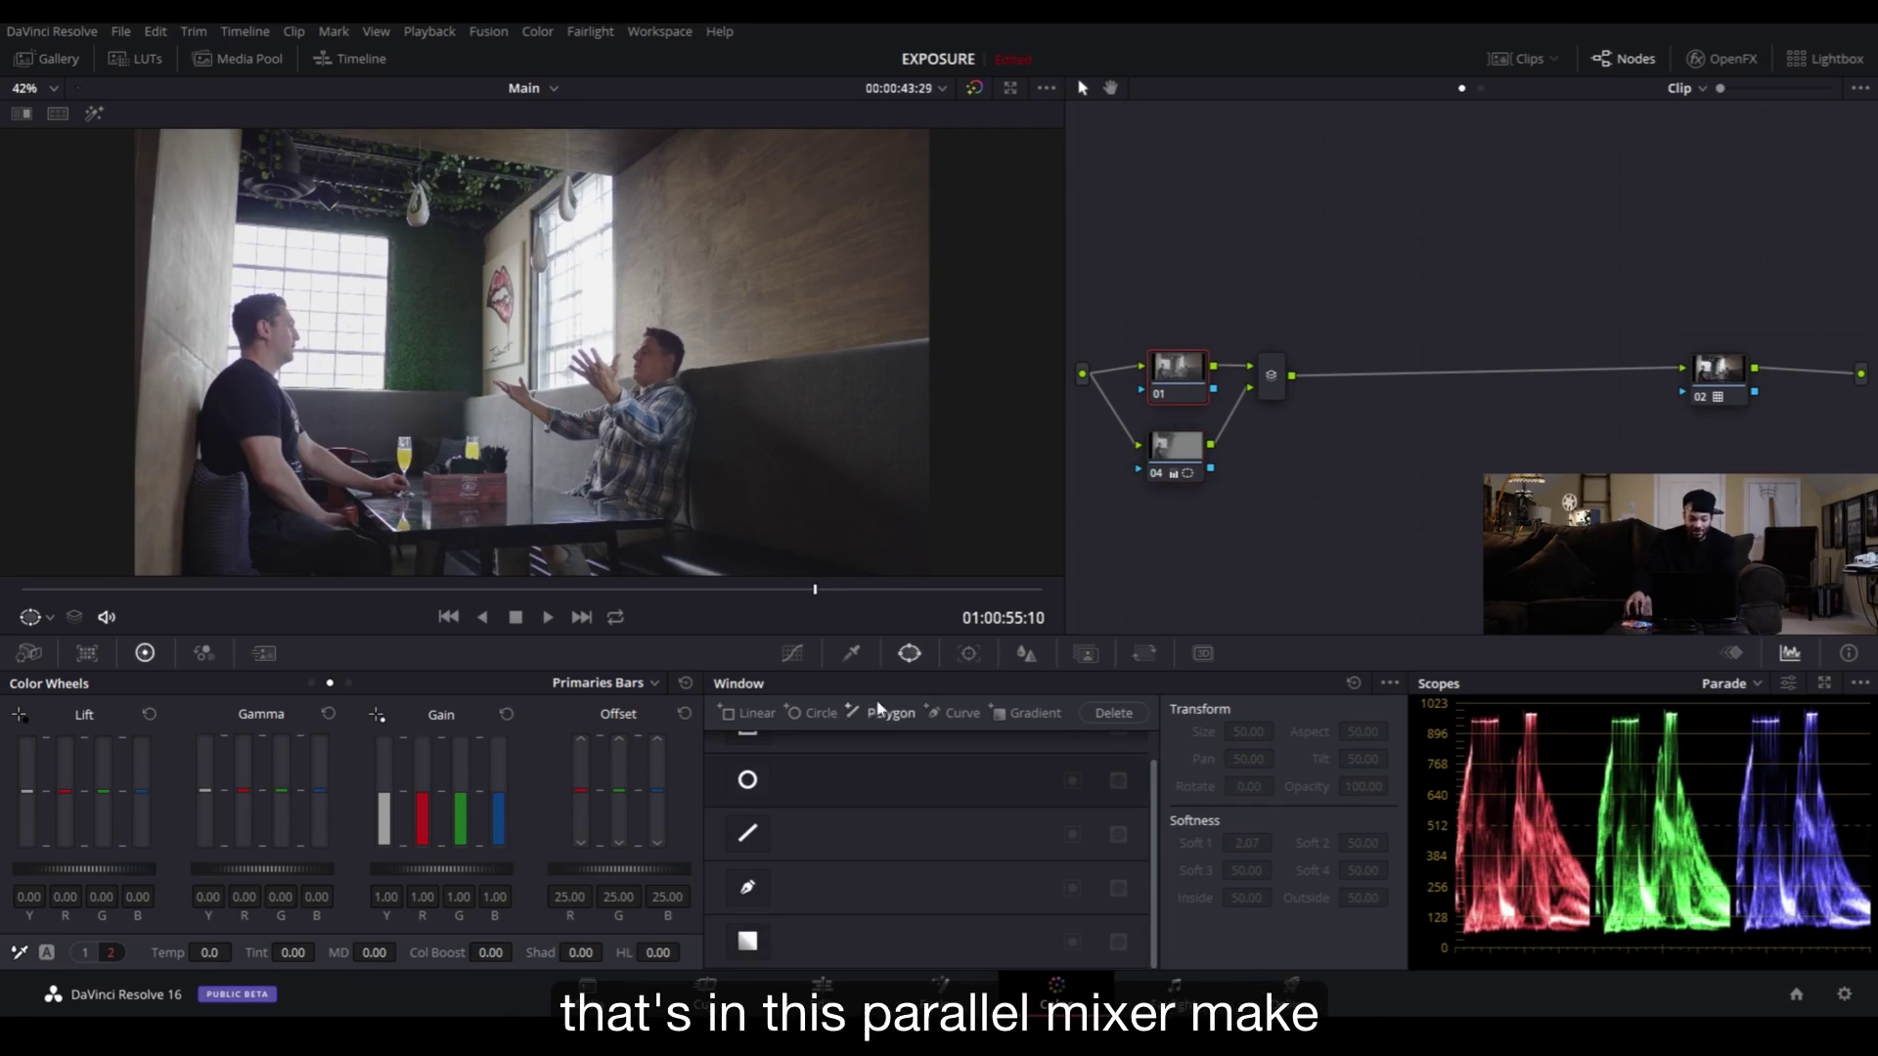
pyautogui.click(760, 943)
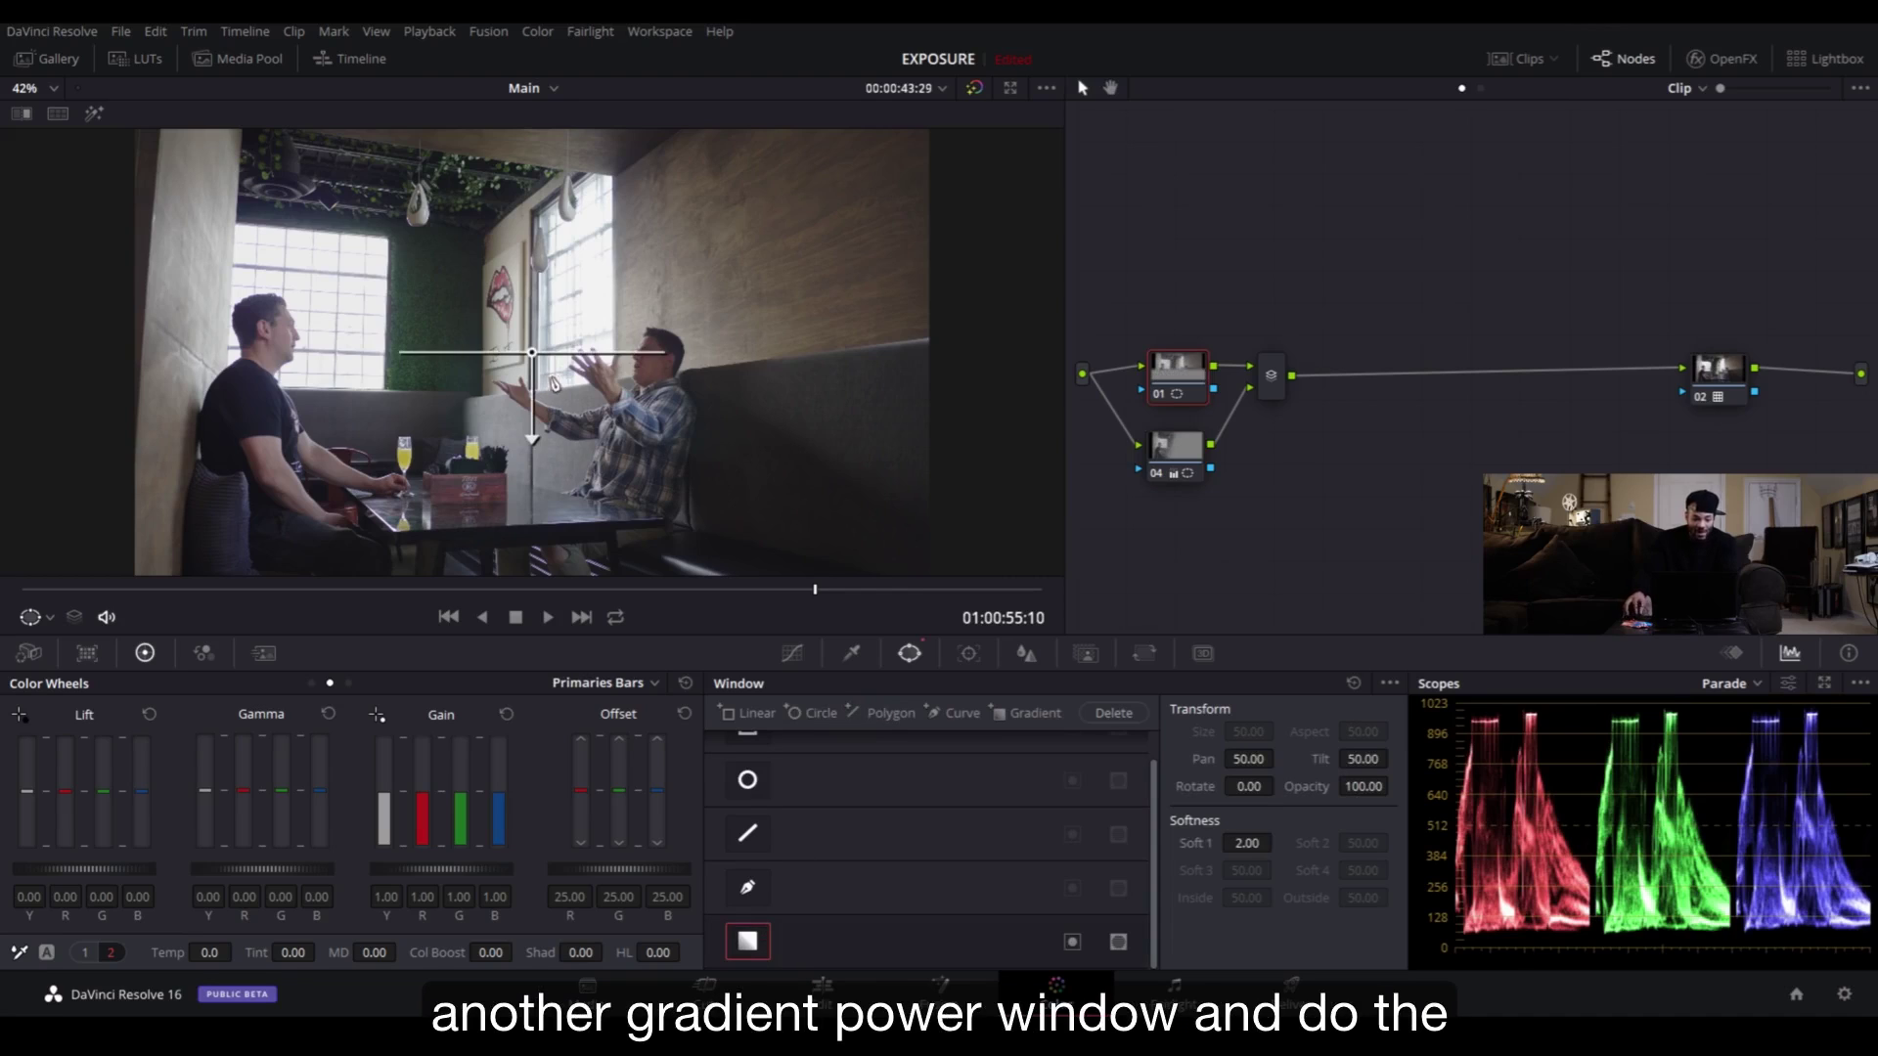
pyautogui.click(94, 115)
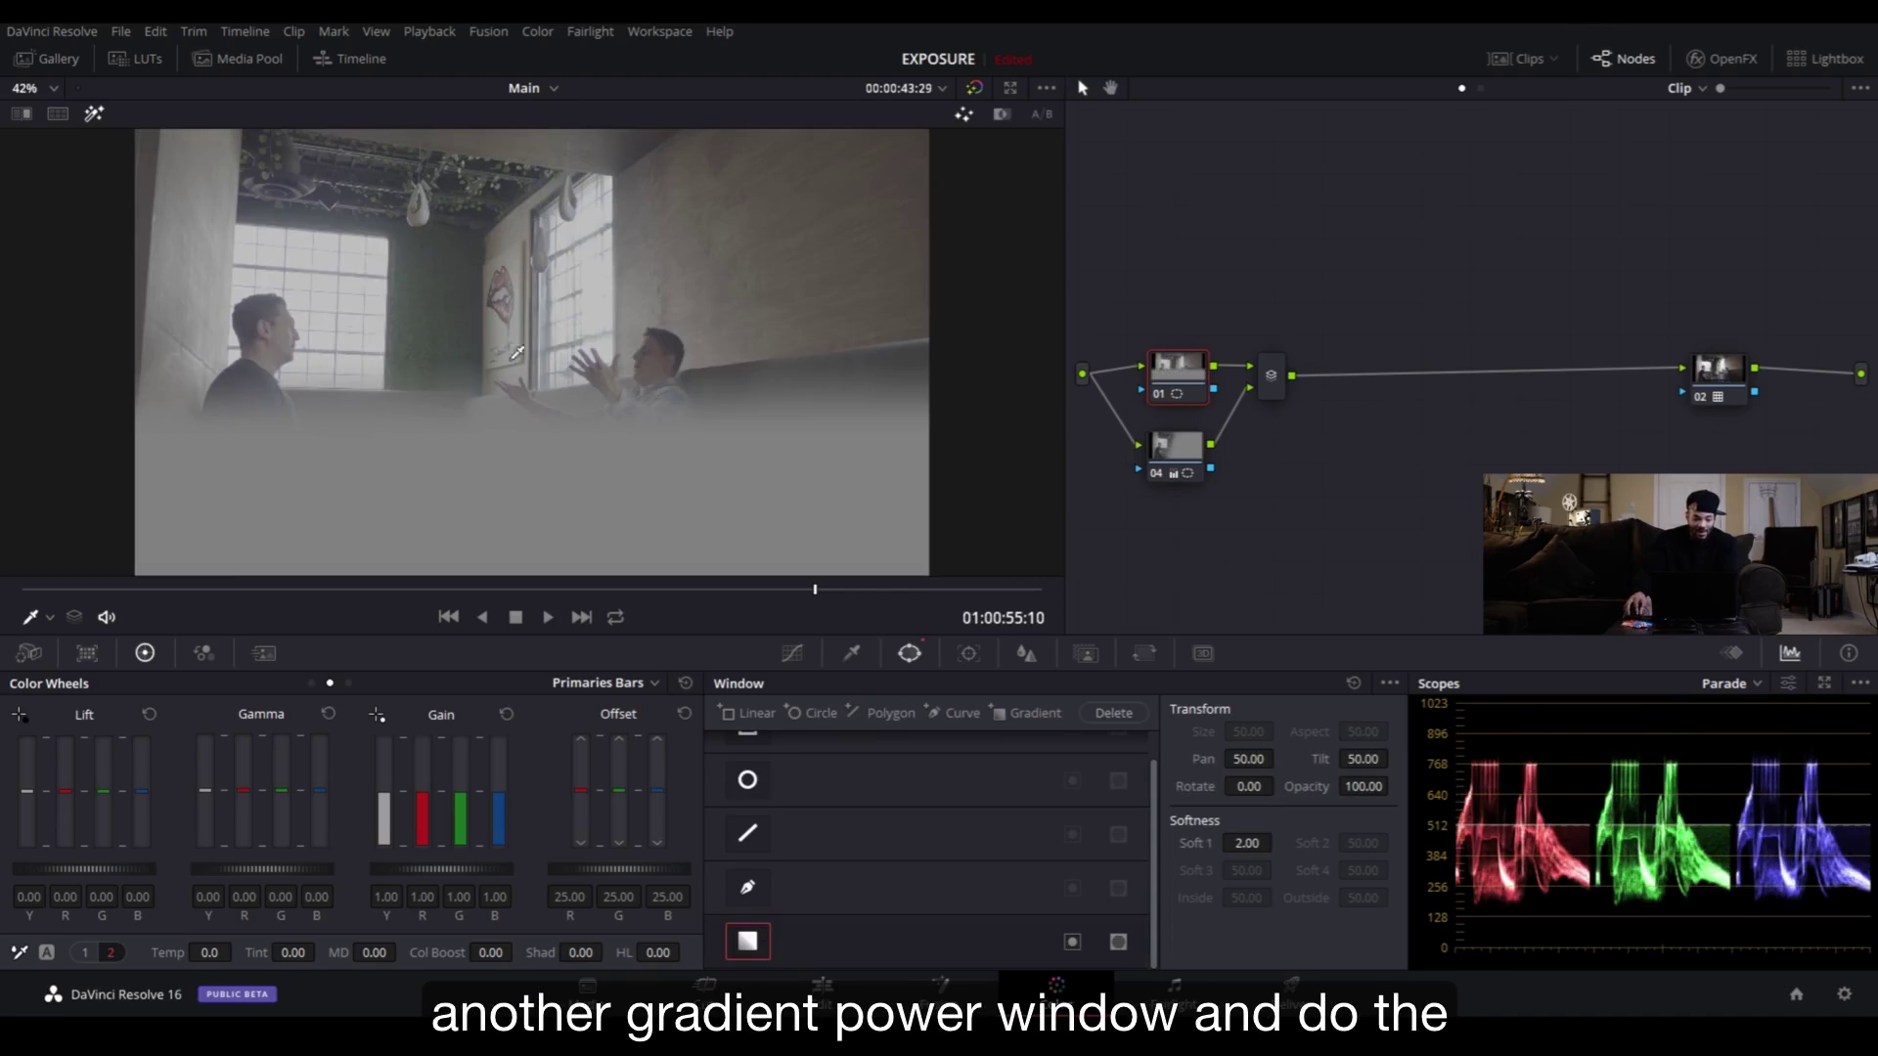
pyautogui.click(849, 902)
pyautogui.click(846, 924)
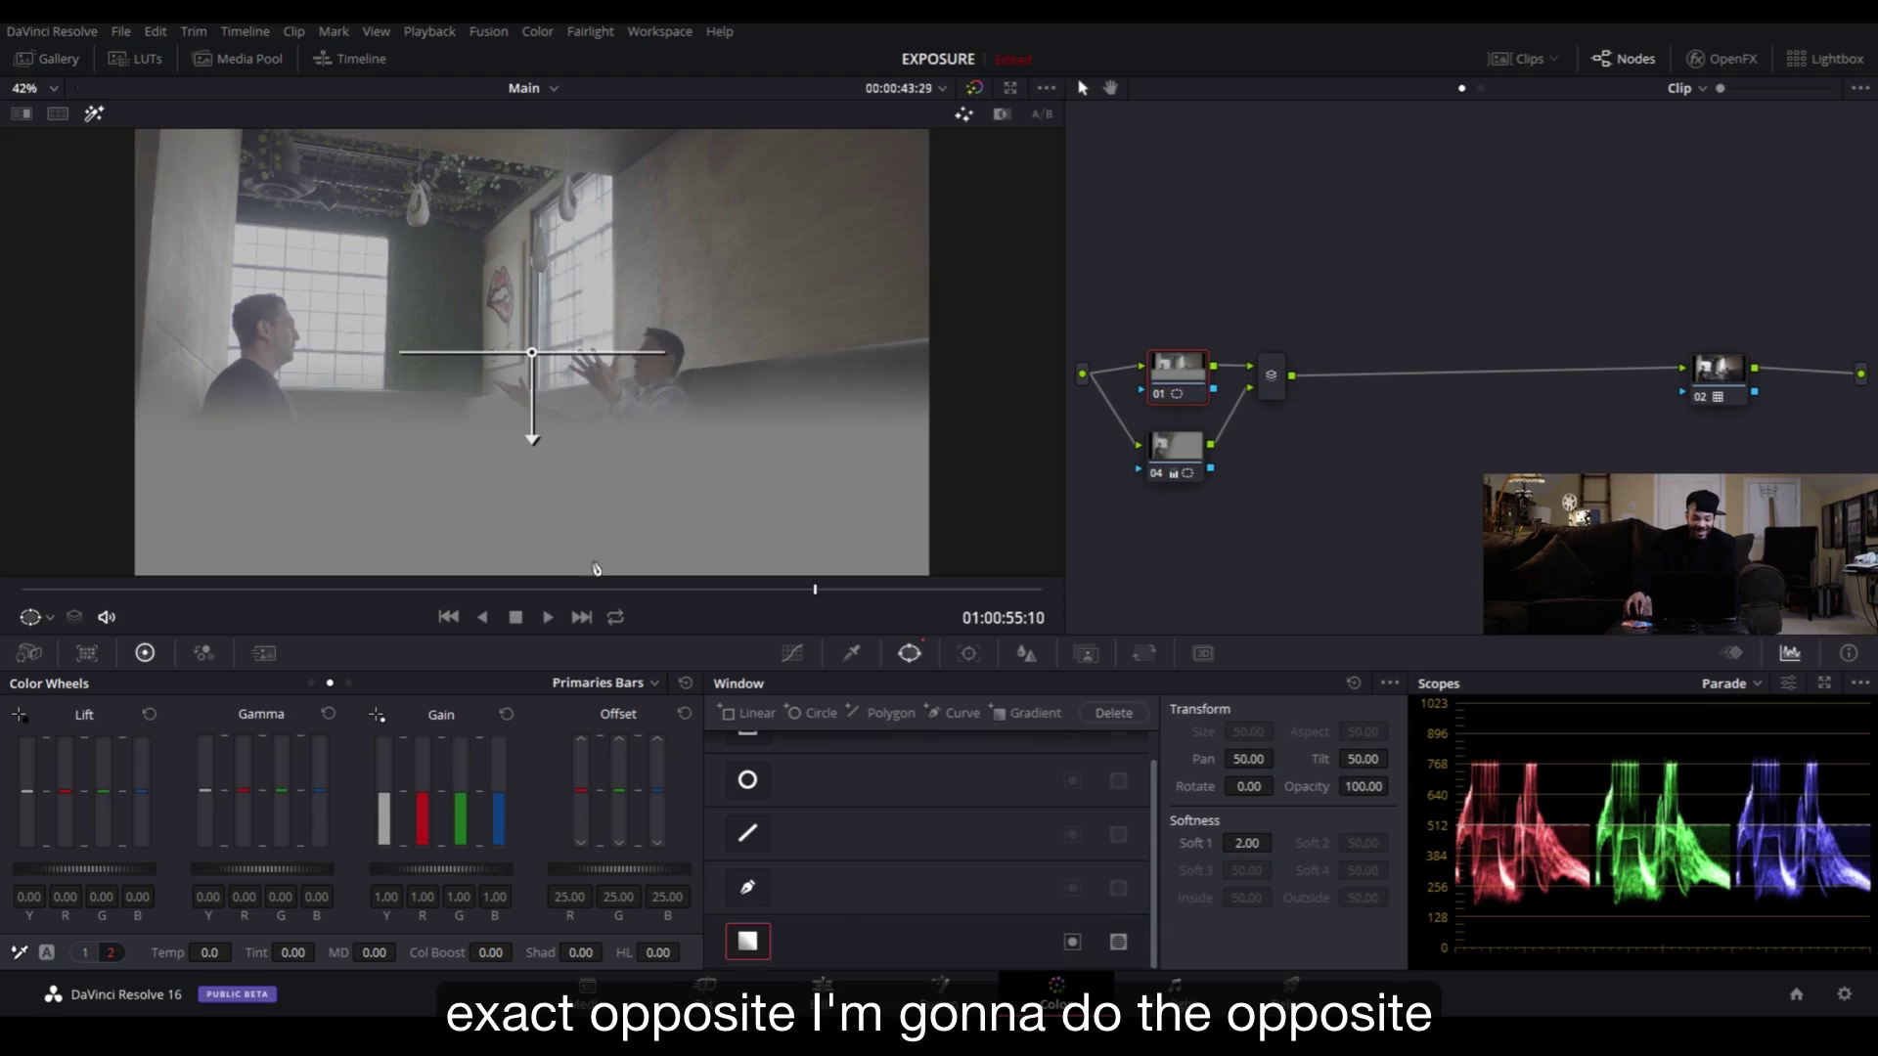
pyautogui.moveTo(531, 447); pyautogui.dragTo(311, 311)
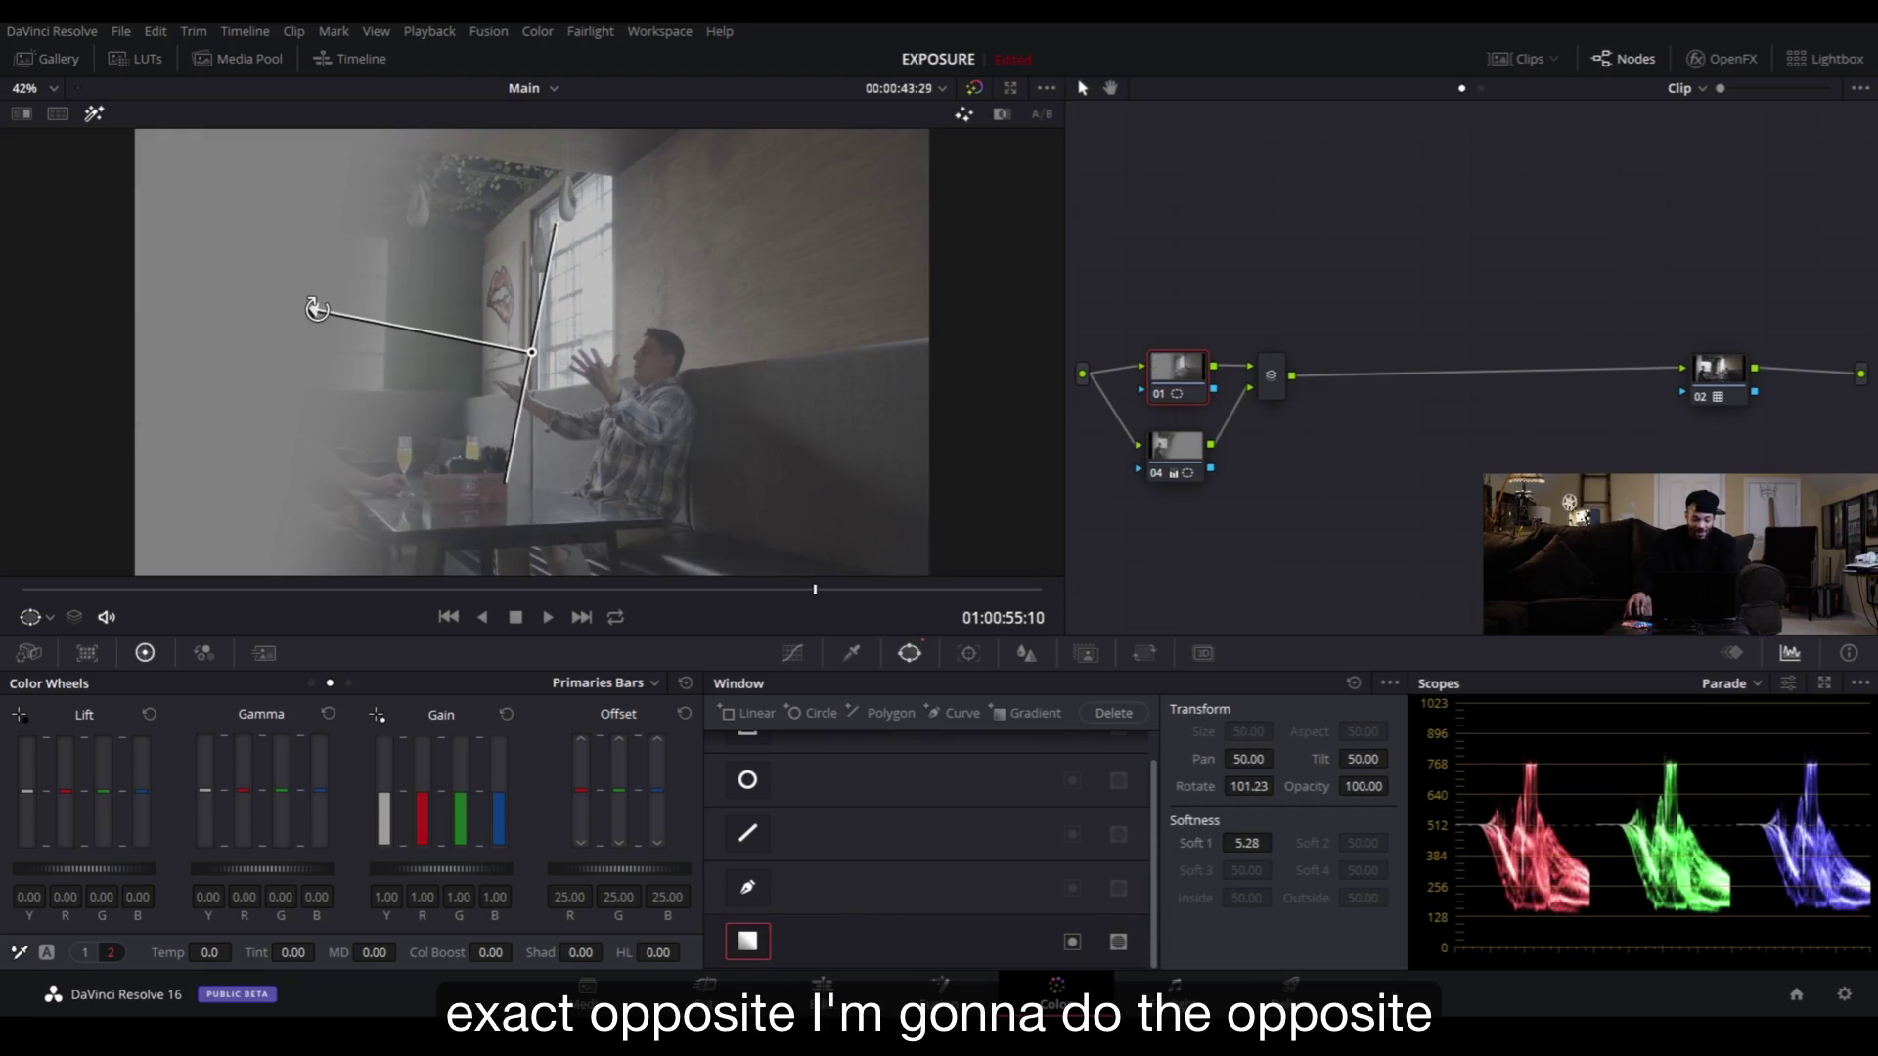
pyautogui.moveTo(532, 358); pyautogui.dragTo(609, 373)
pyautogui.click(93, 114)
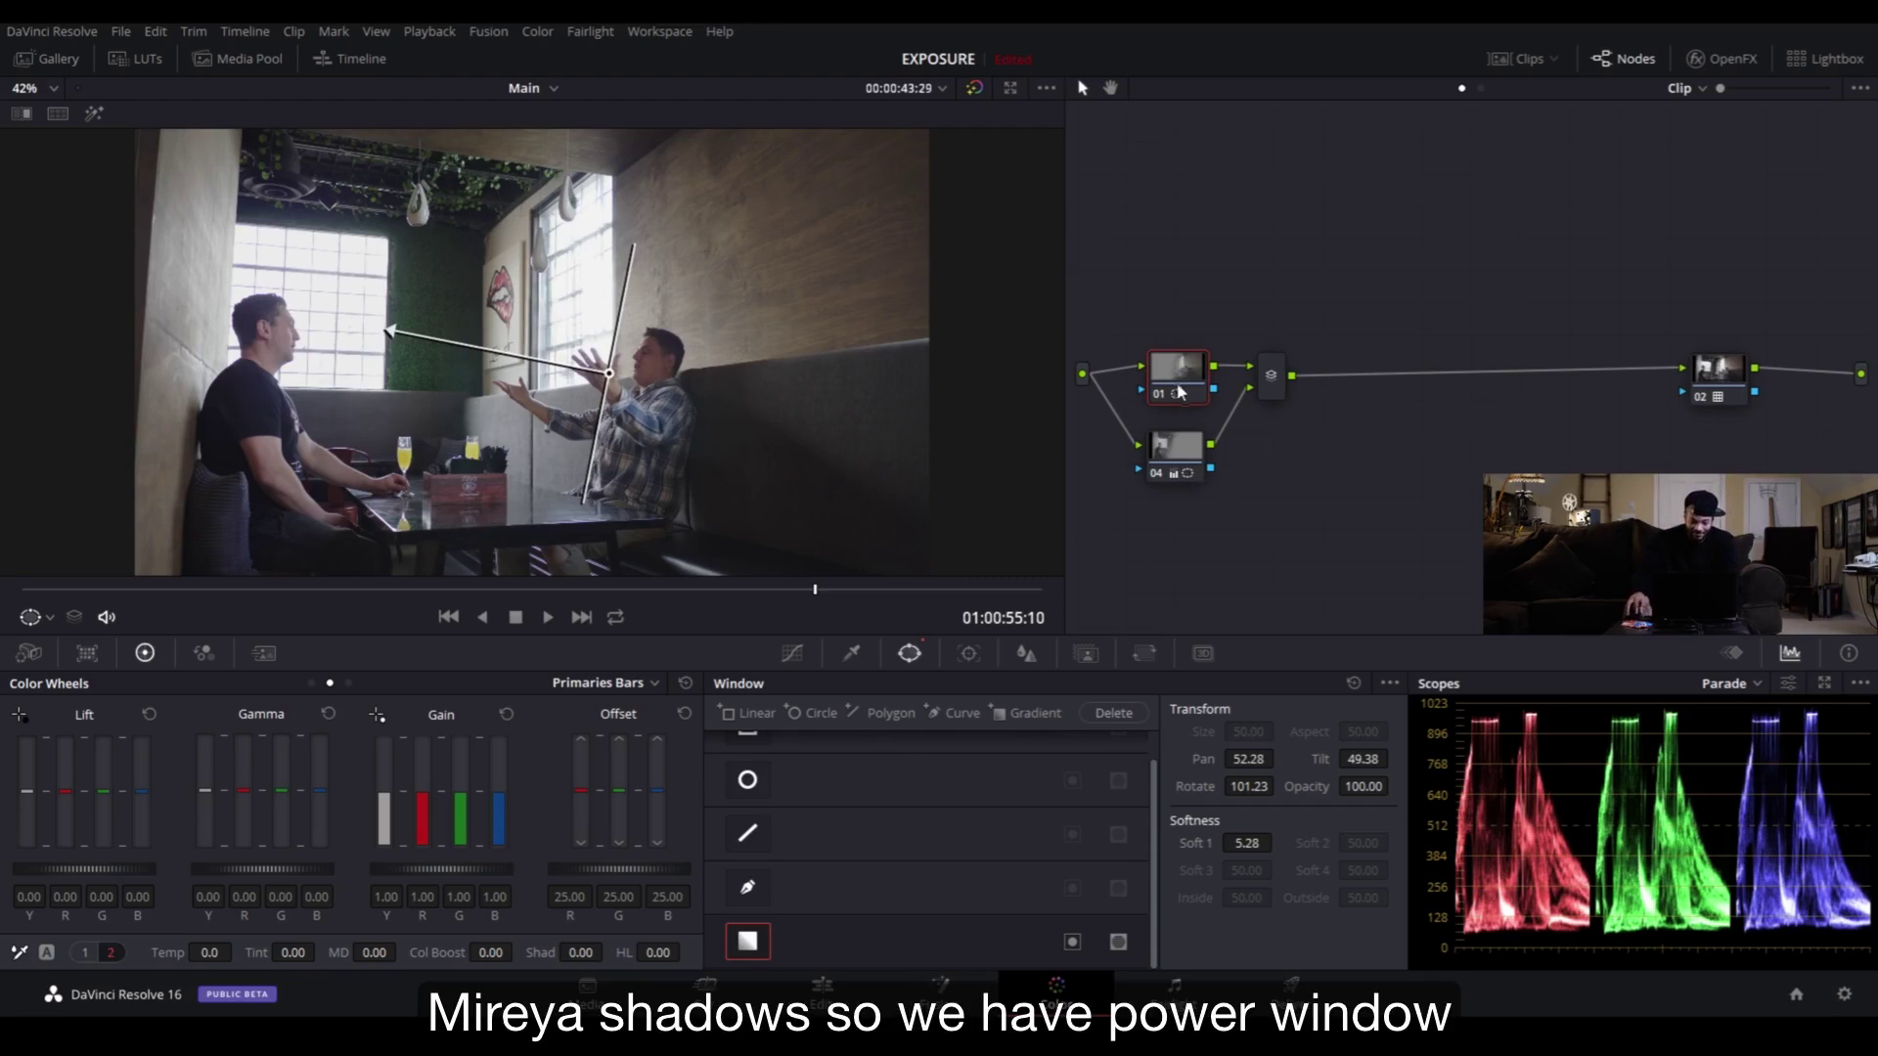
# - Raise node 01's shadows to 25.50, compare the two nodes' windows and inspect the plaid-shirted man up close for grain
pyautogui.scroll(2, 729, 342)
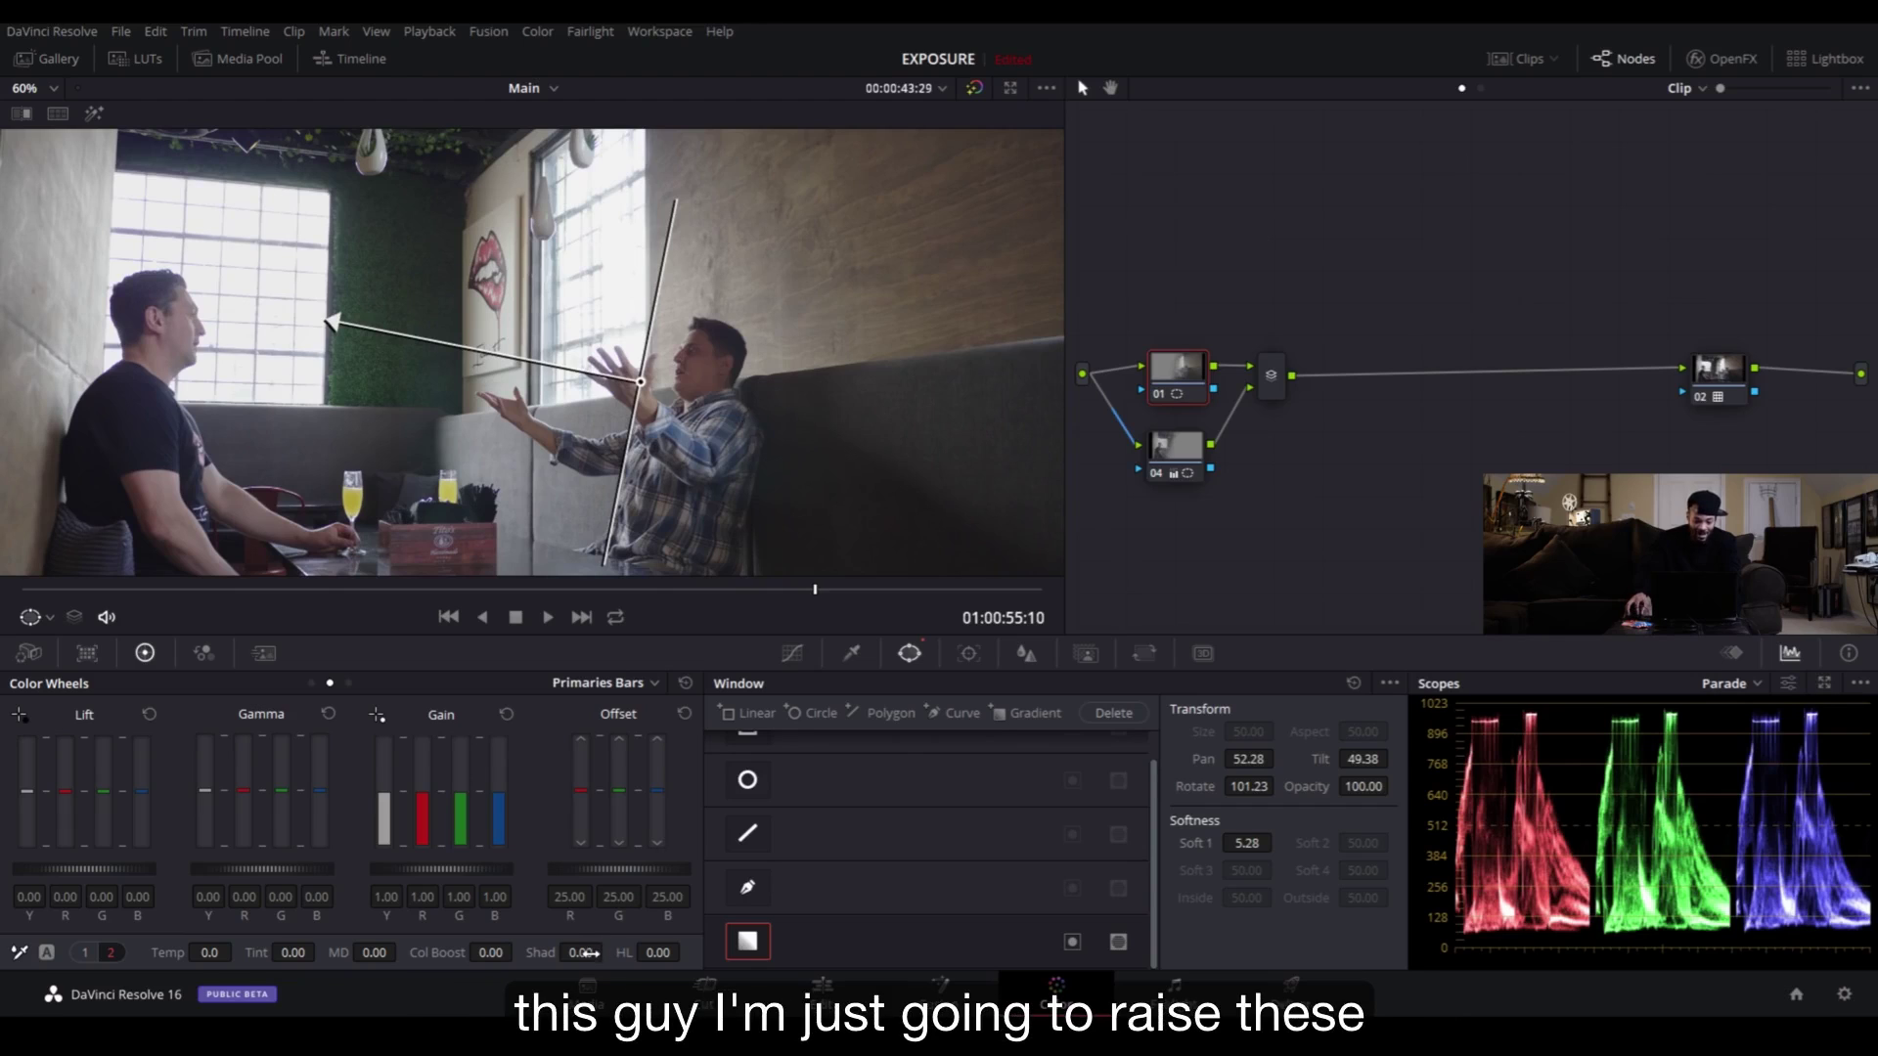
pyautogui.moveTo(579, 953); pyautogui.dragTo(611, 952)
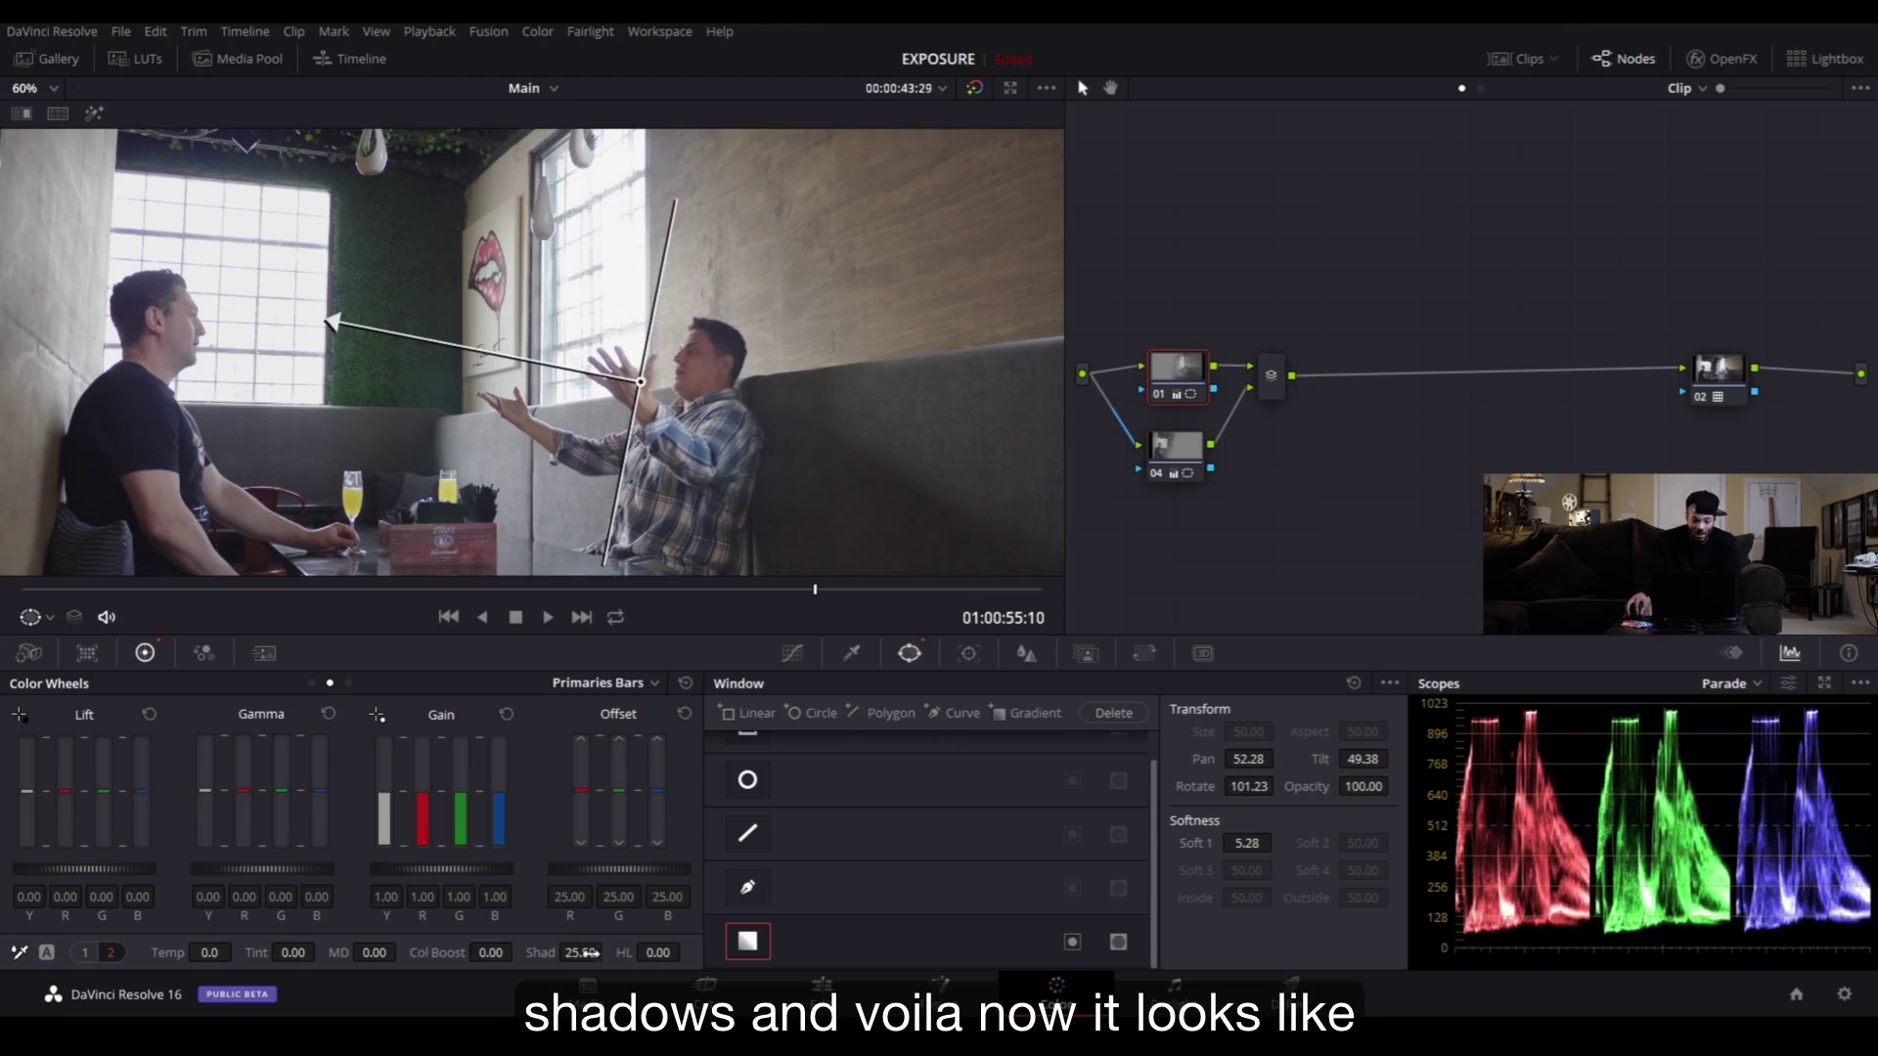
pyautogui.scroll(-2, 771, 421)
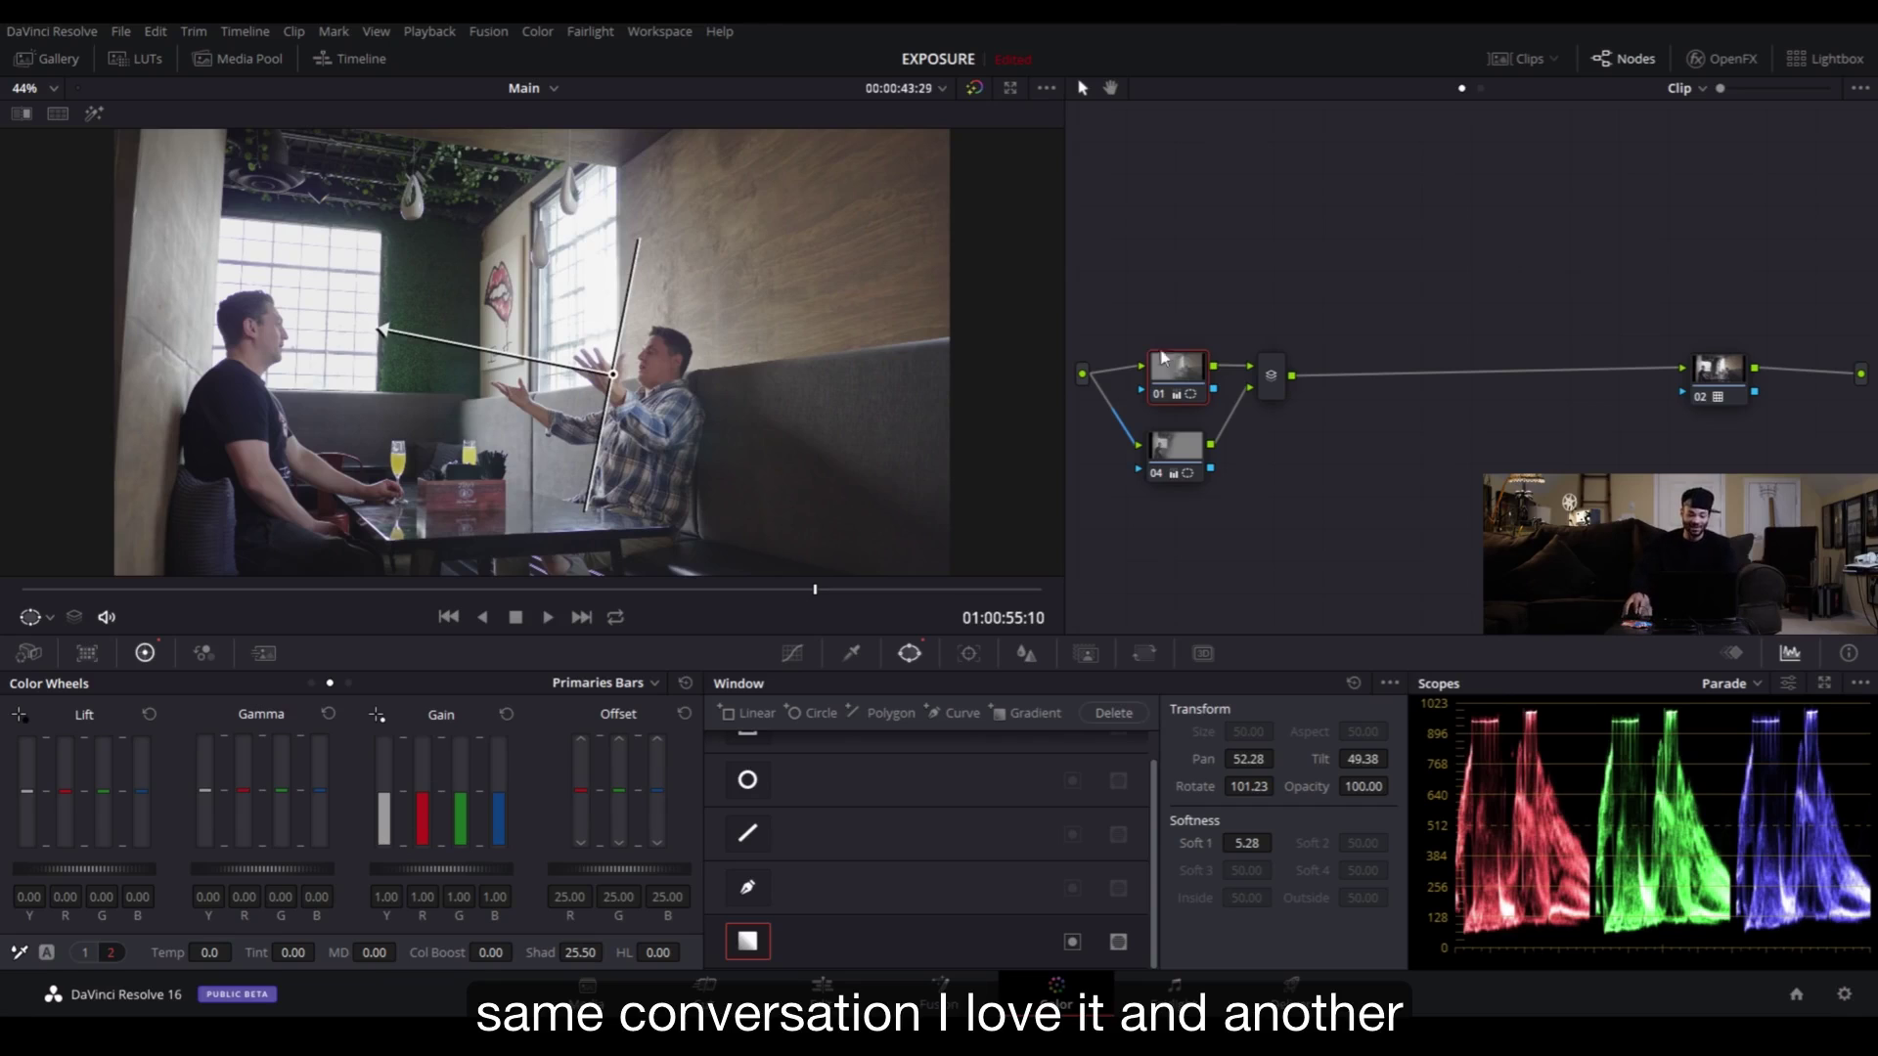
pyautogui.click(1174, 471)
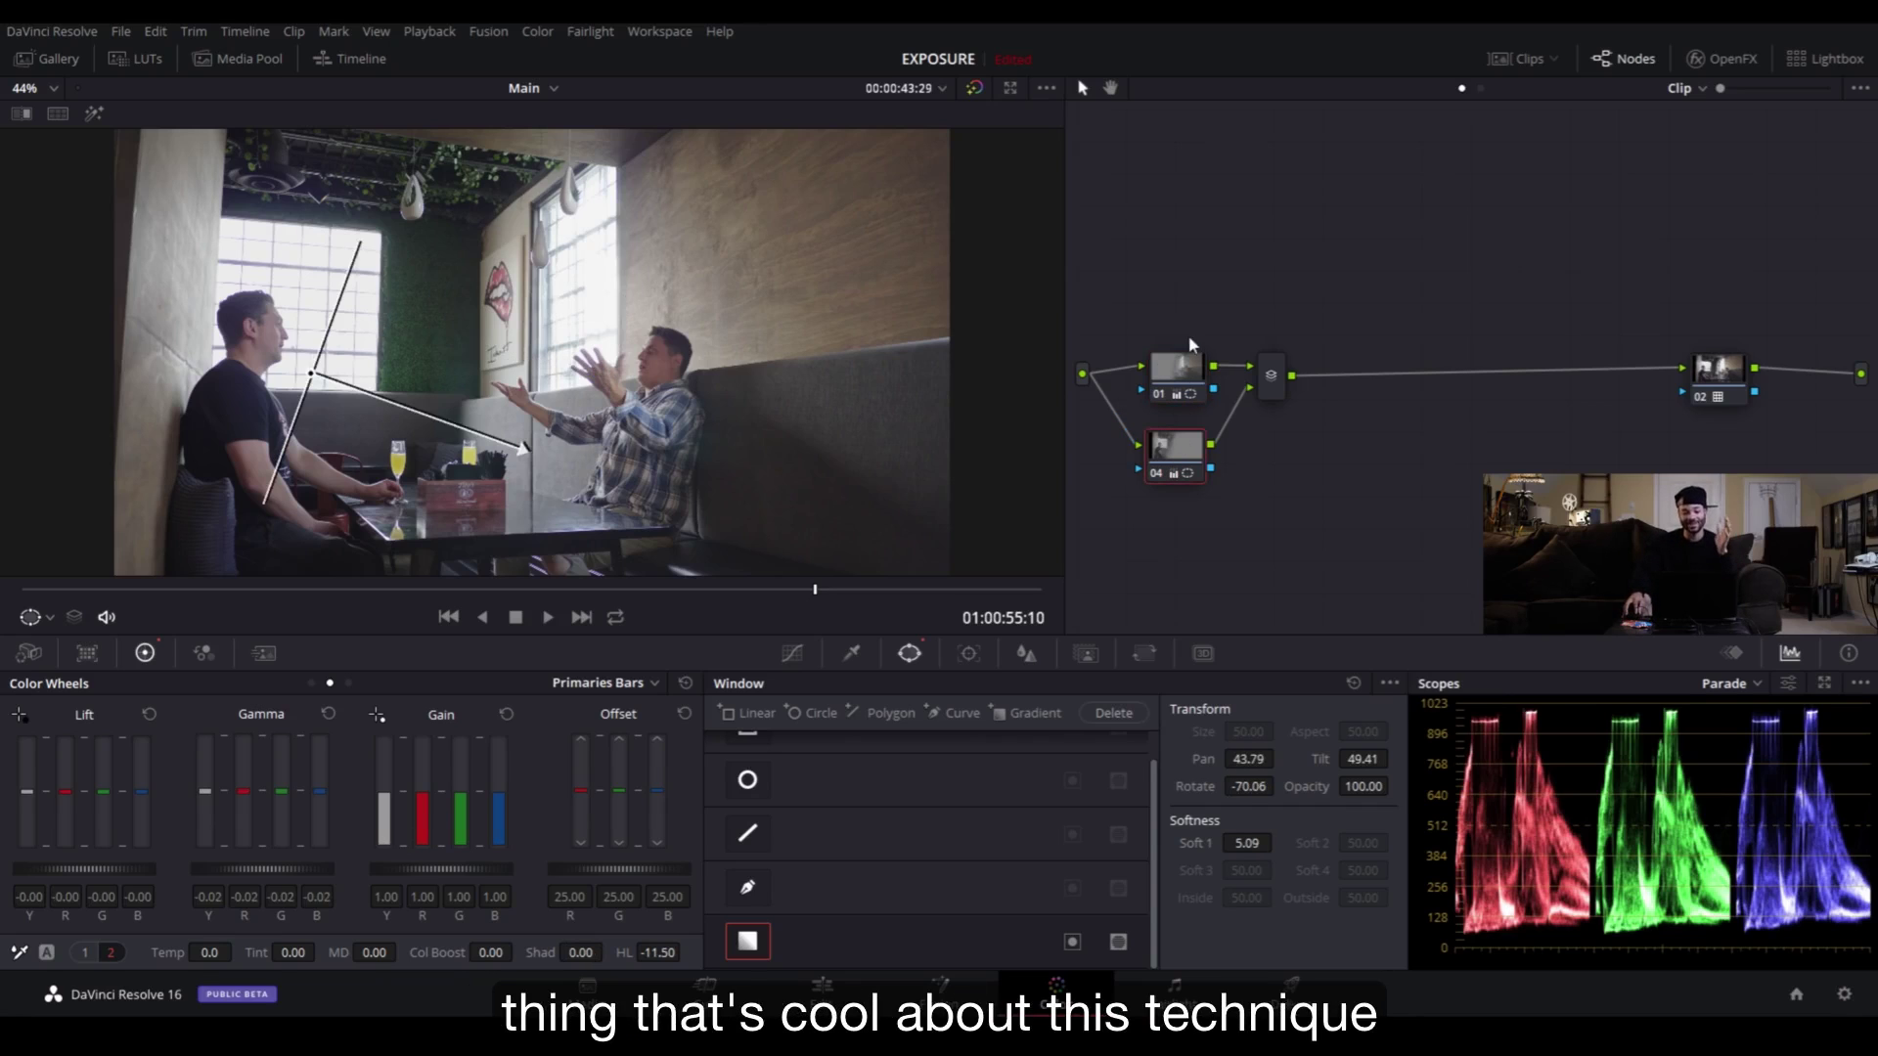
pyautogui.click(1179, 368)
pyautogui.scroll(5, 1018, 501)
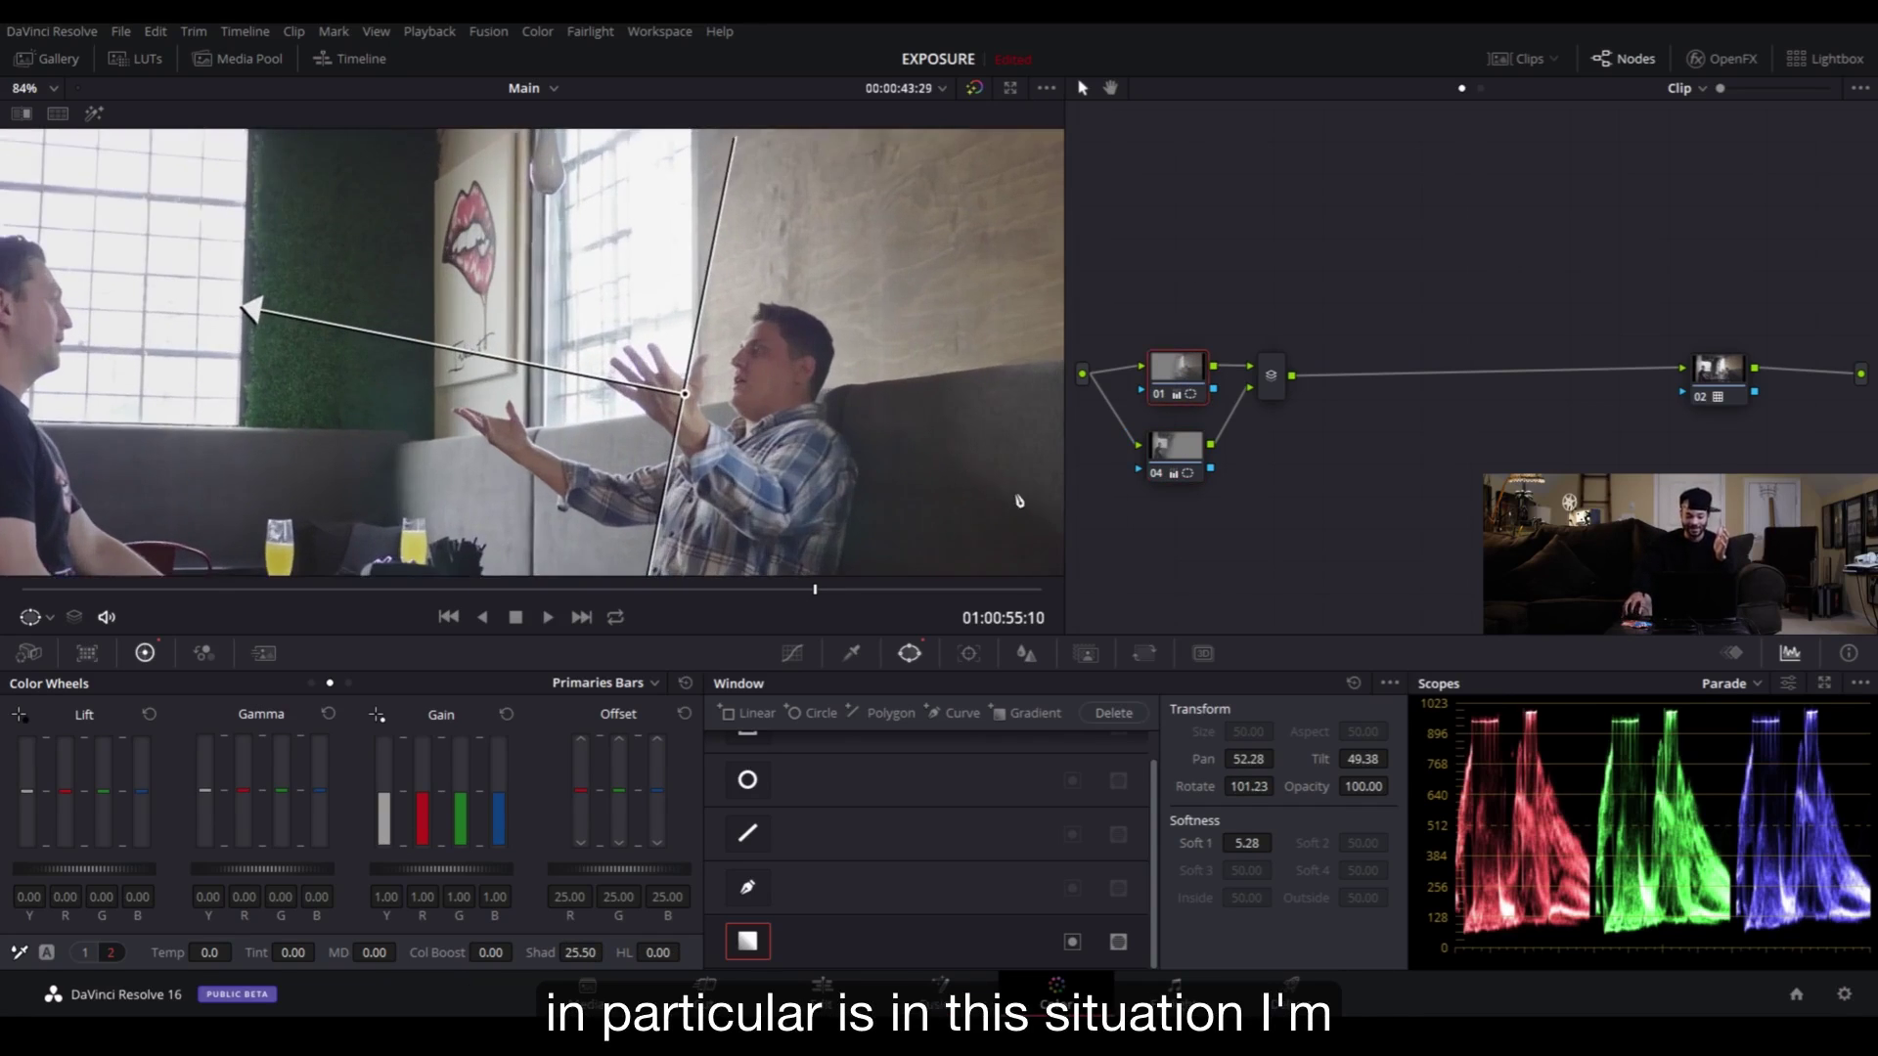
pyautogui.scroll(3, 986, 509)
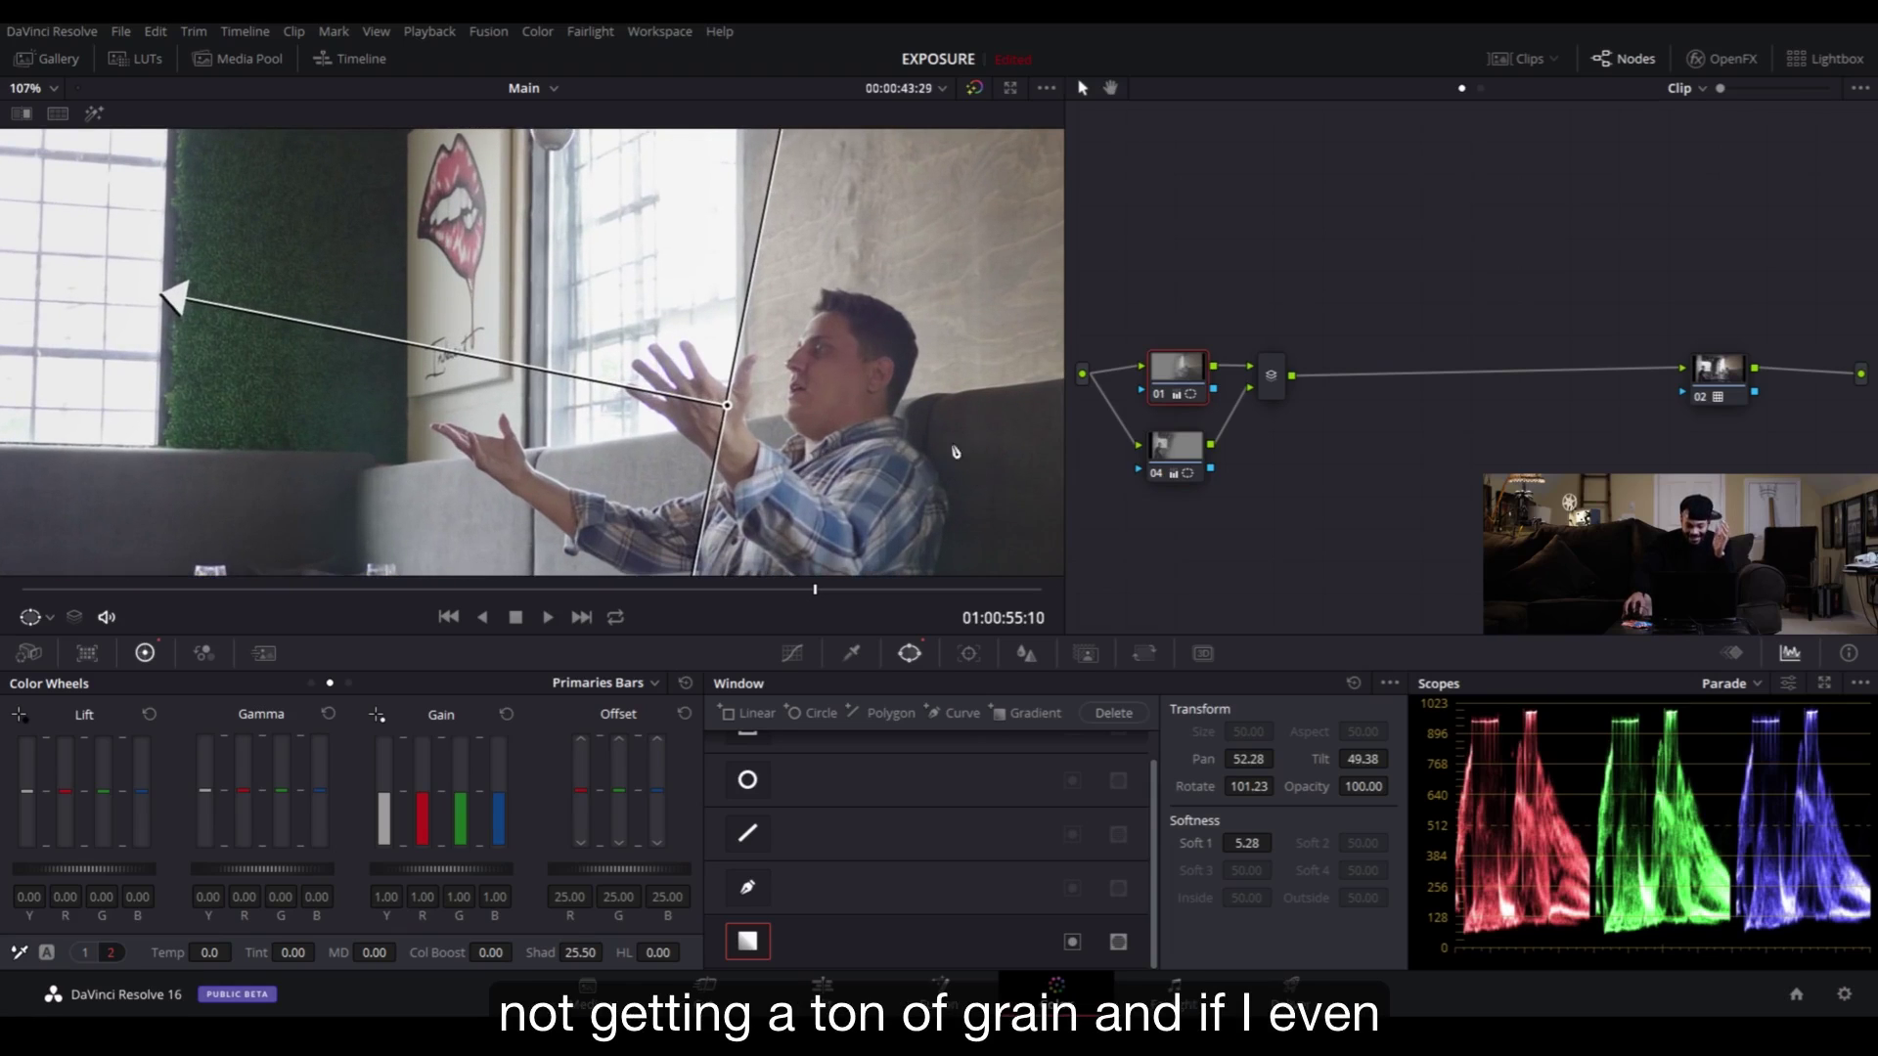
pyautogui.scroll(-4, 896, 429)
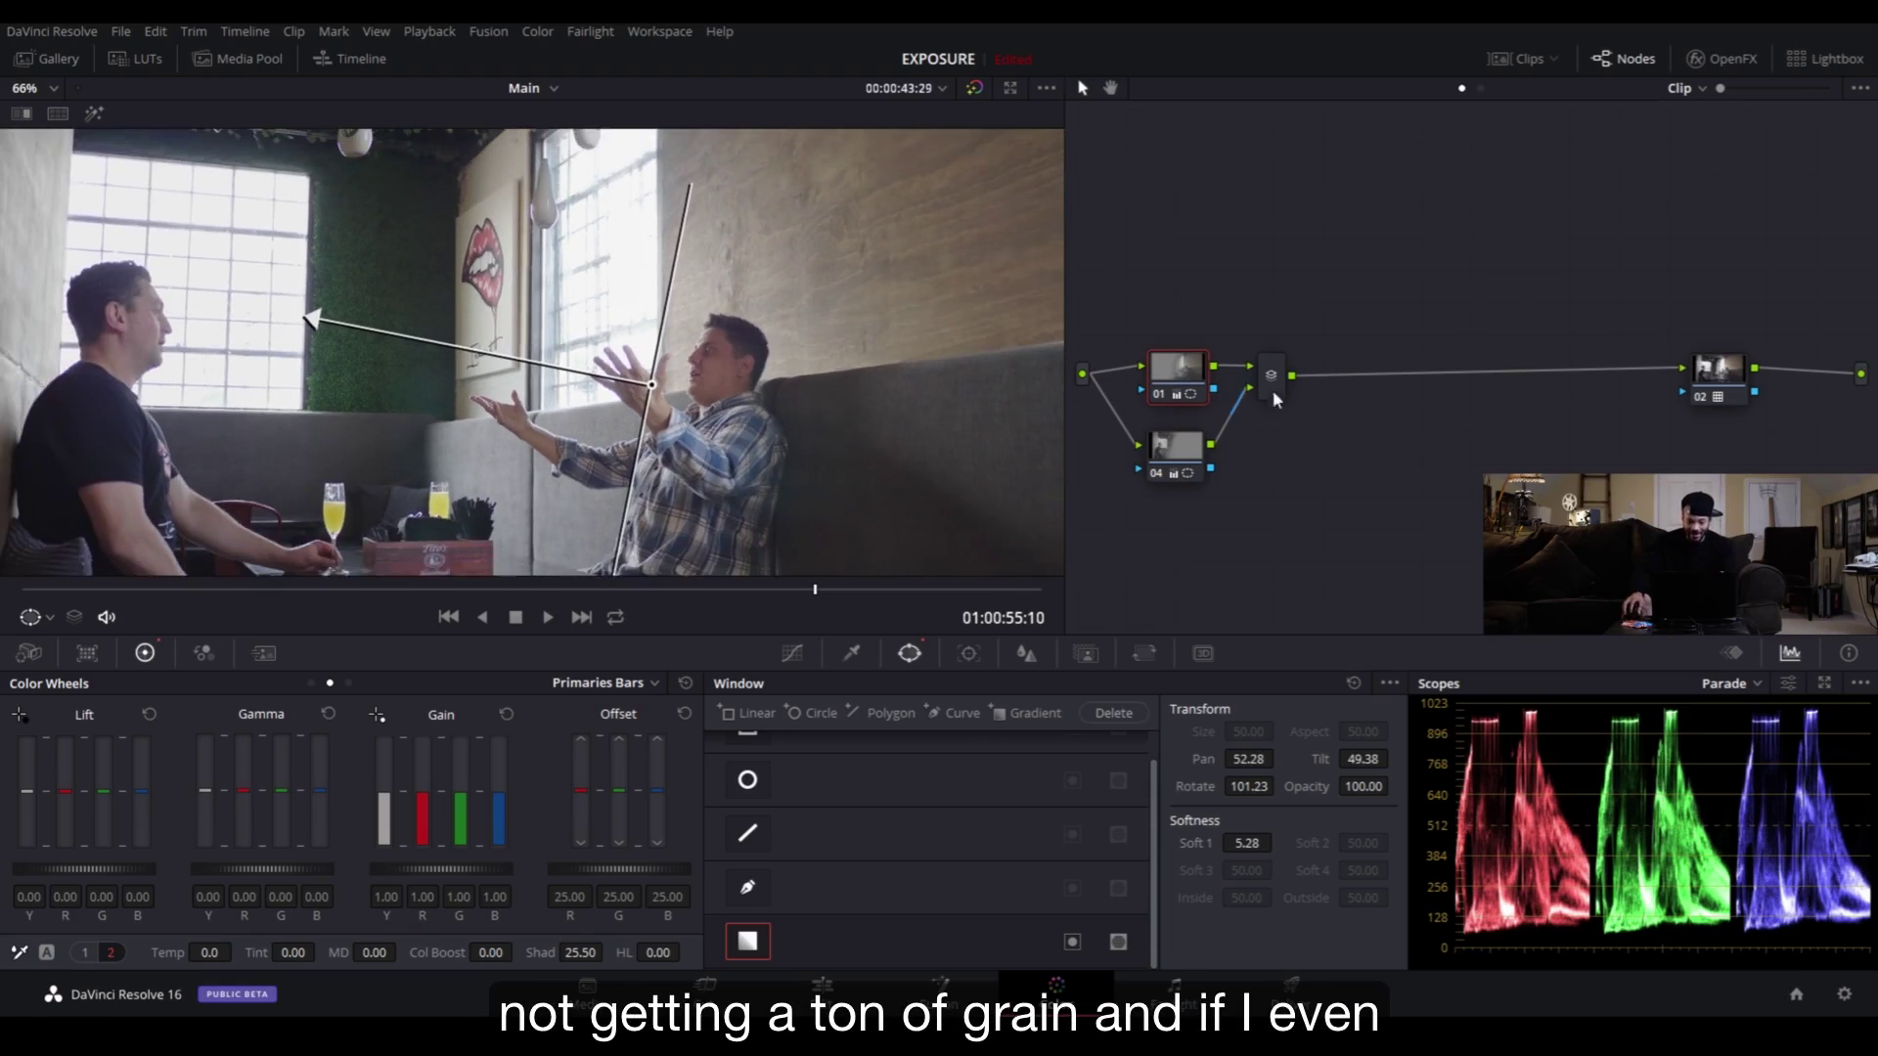
pyautogui.scroll(-2, 562, 379)
# - Add a serial node after the parallel mixer and add contrast with a lower-mid curve anchor and the black point moved inward
pyautogui.click(1267, 373)
pyautogui.hotkey('alt', 's')
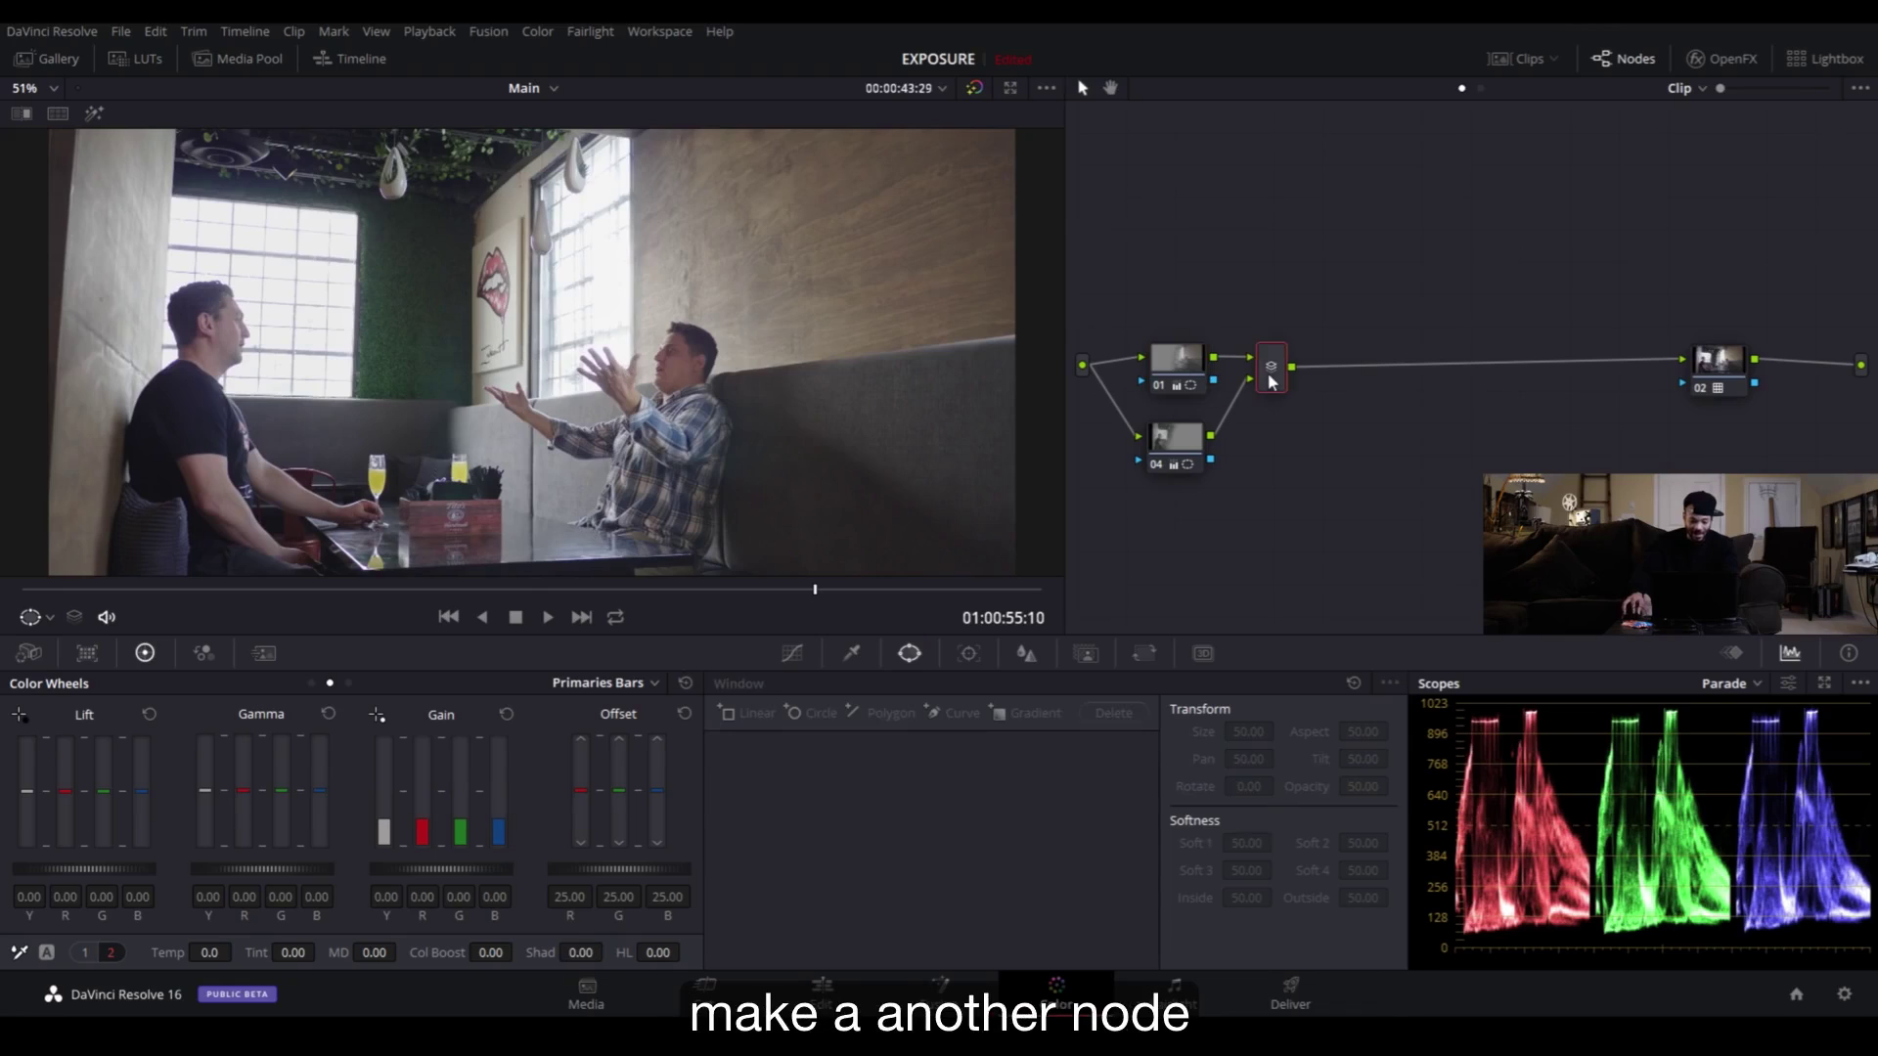
pyautogui.click(792, 655)
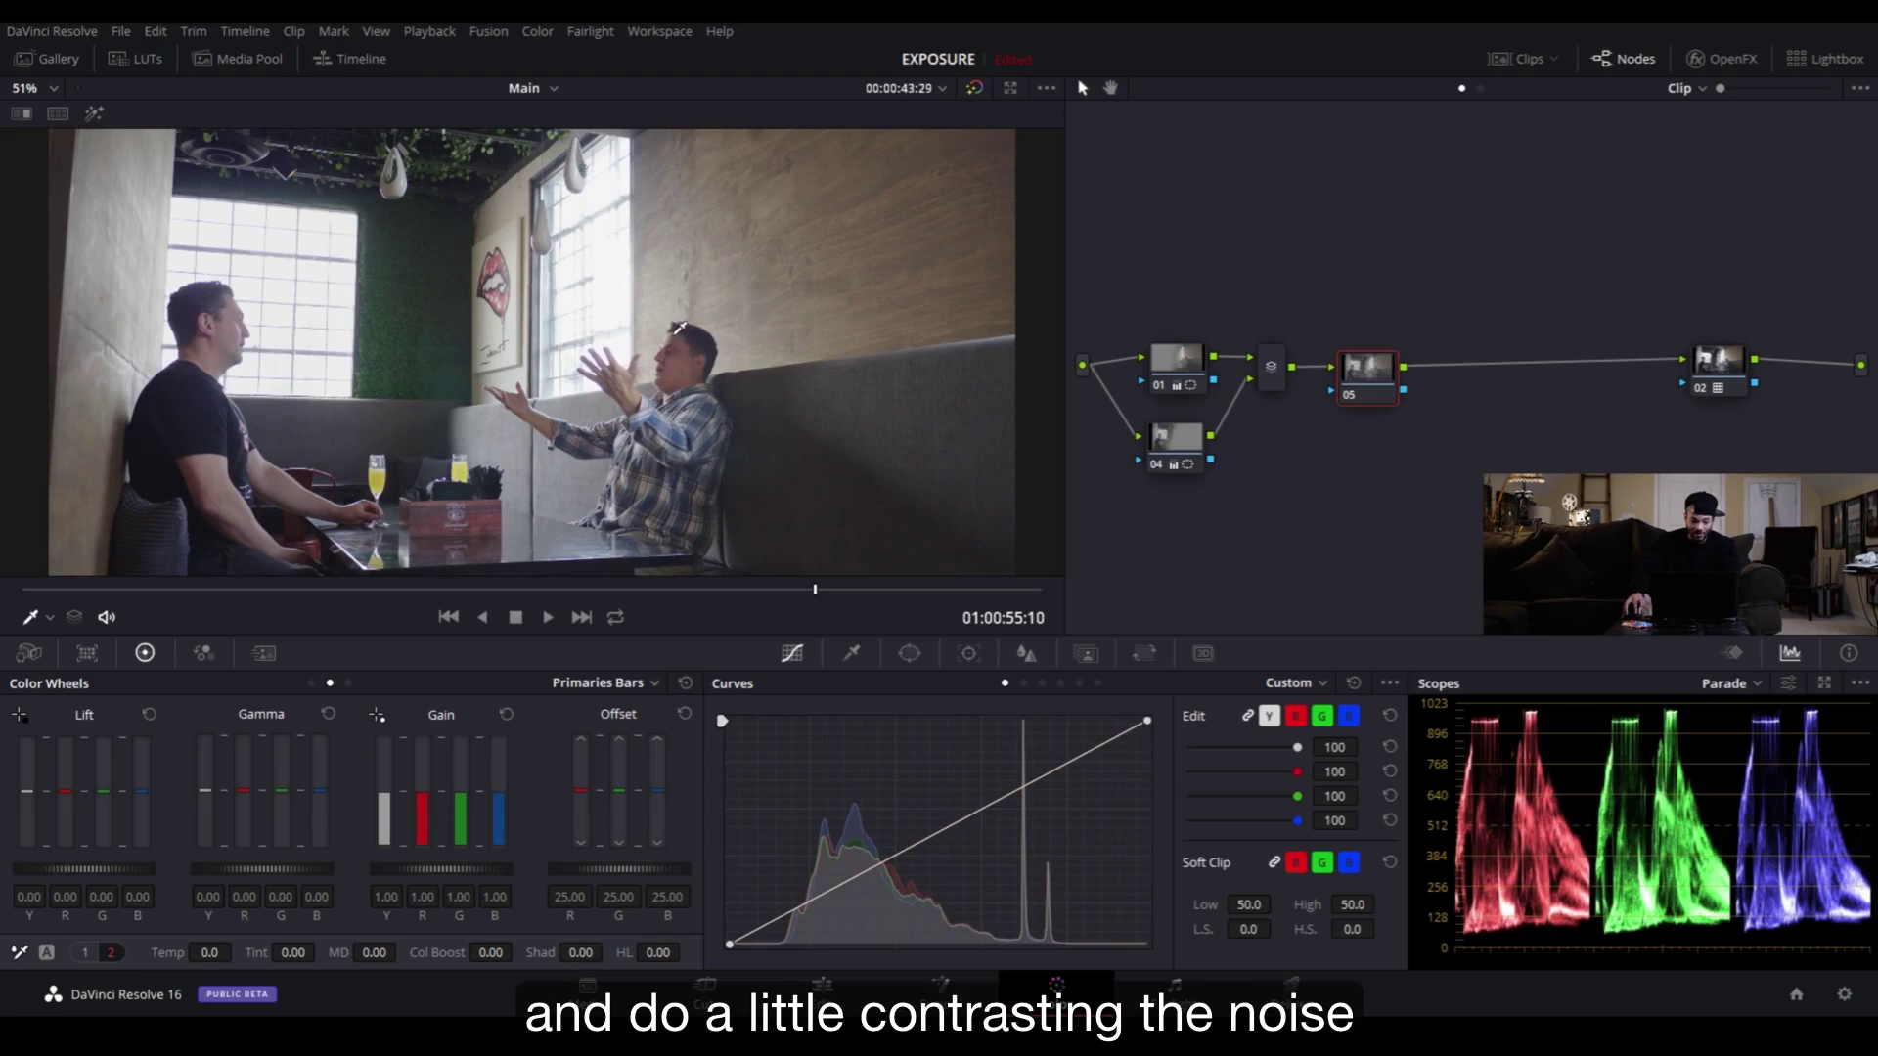
pyautogui.click(877, 864)
pyautogui.moveTo(732, 949); pyautogui.dragTo(774, 949)
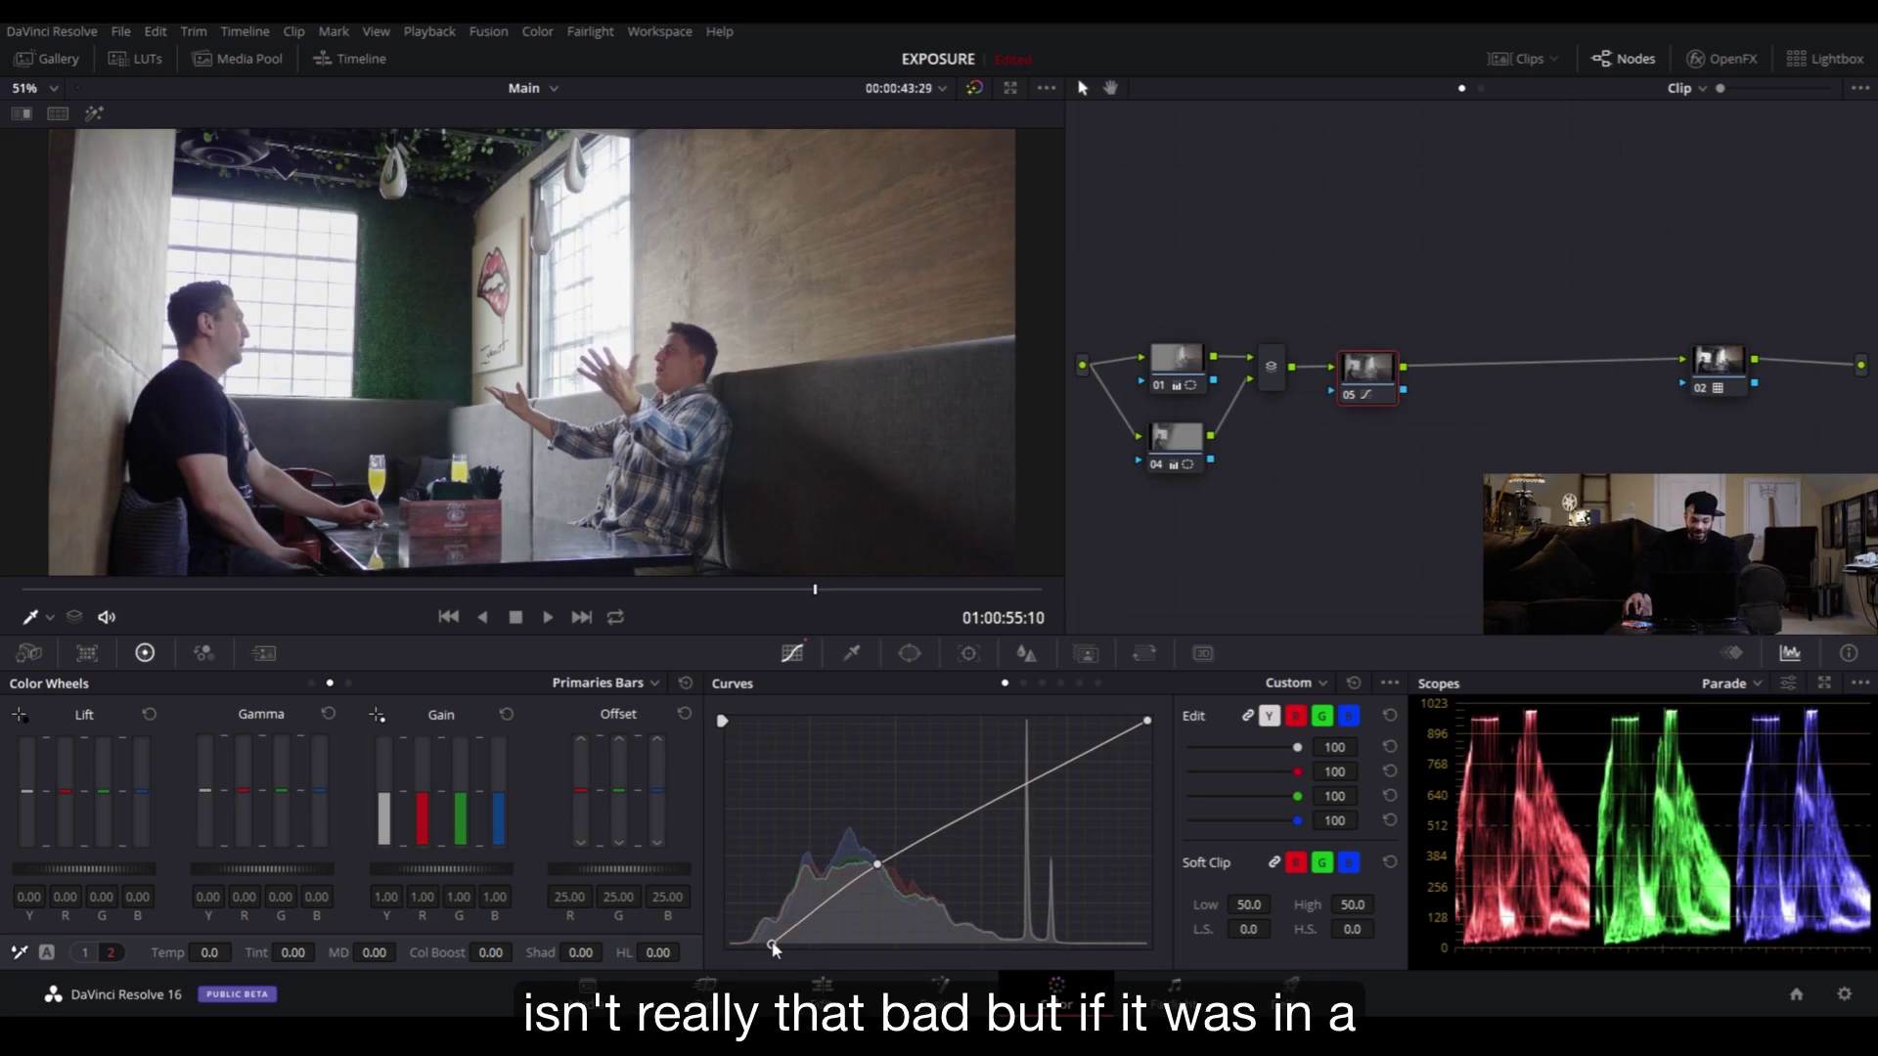
# - Examine the area isolated by node 01's gradient window with the highlight preview, and review the shot close up and in full
pyautogui.click(1187, 375)
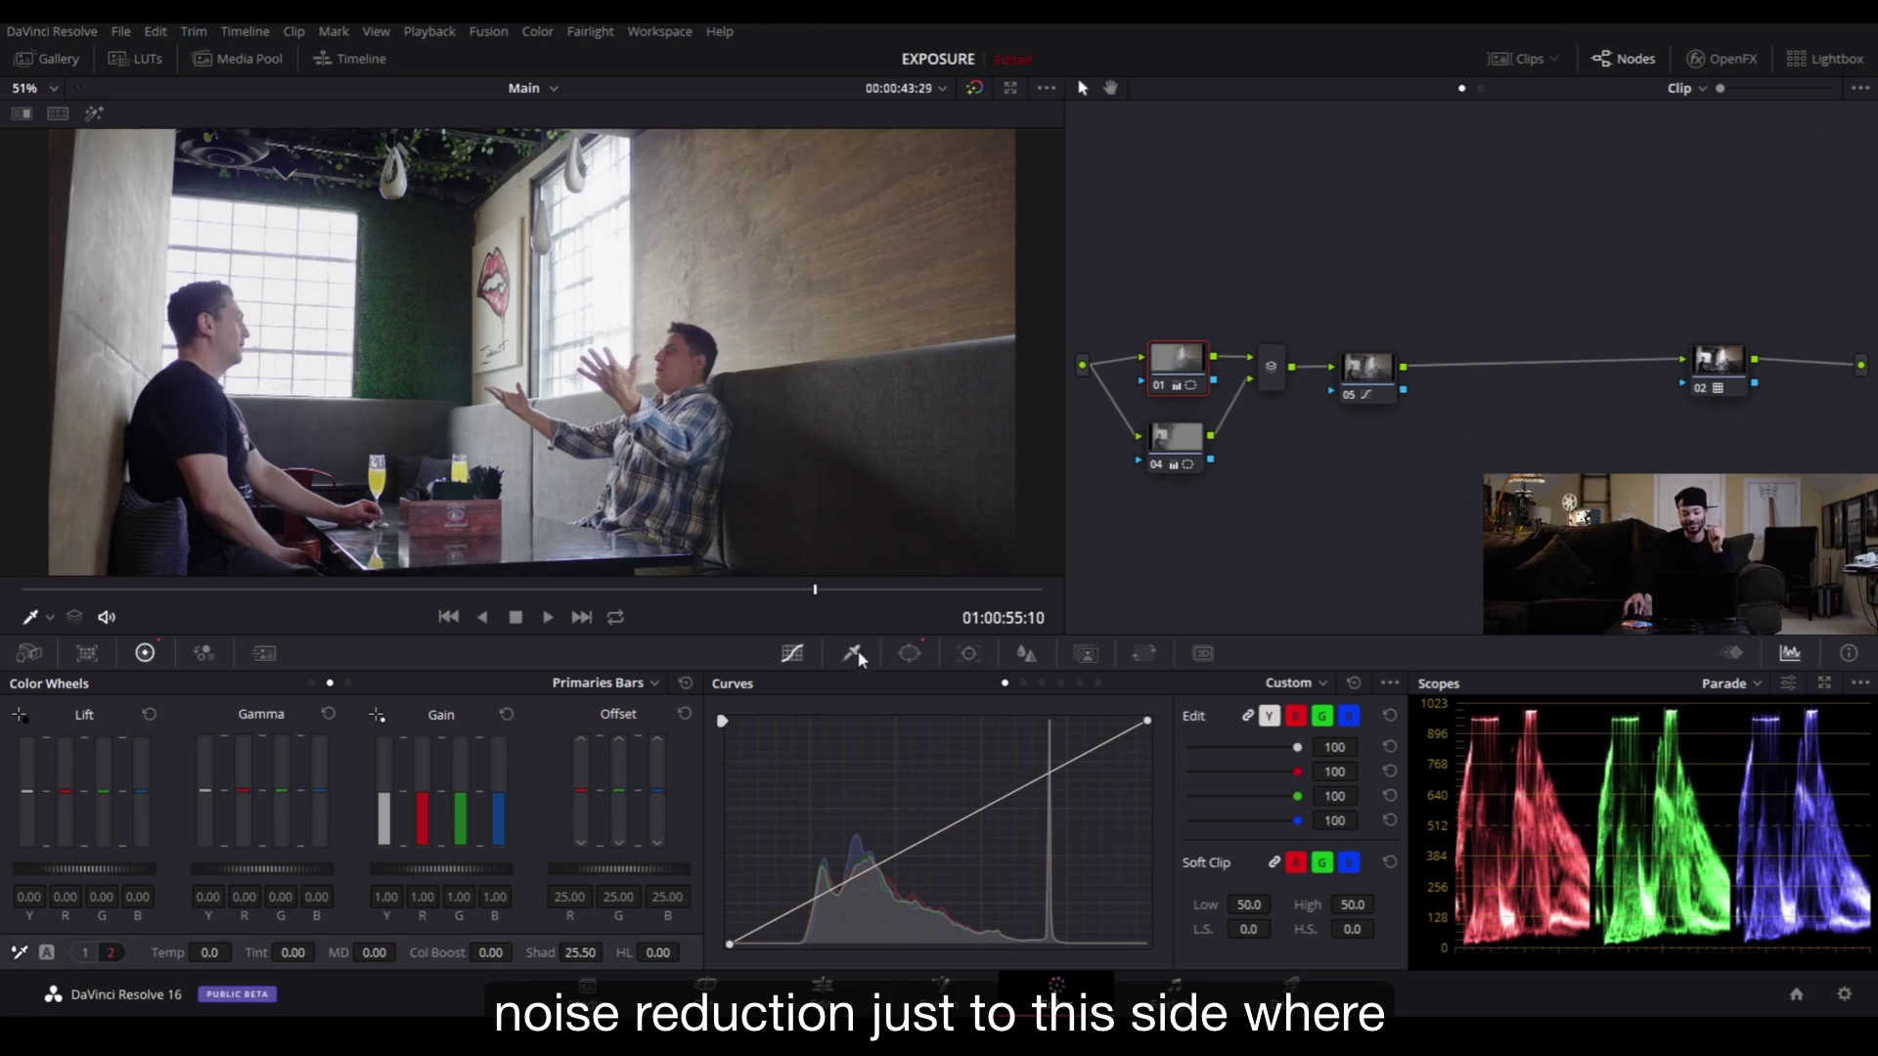
pyautogui.click(91, 116)
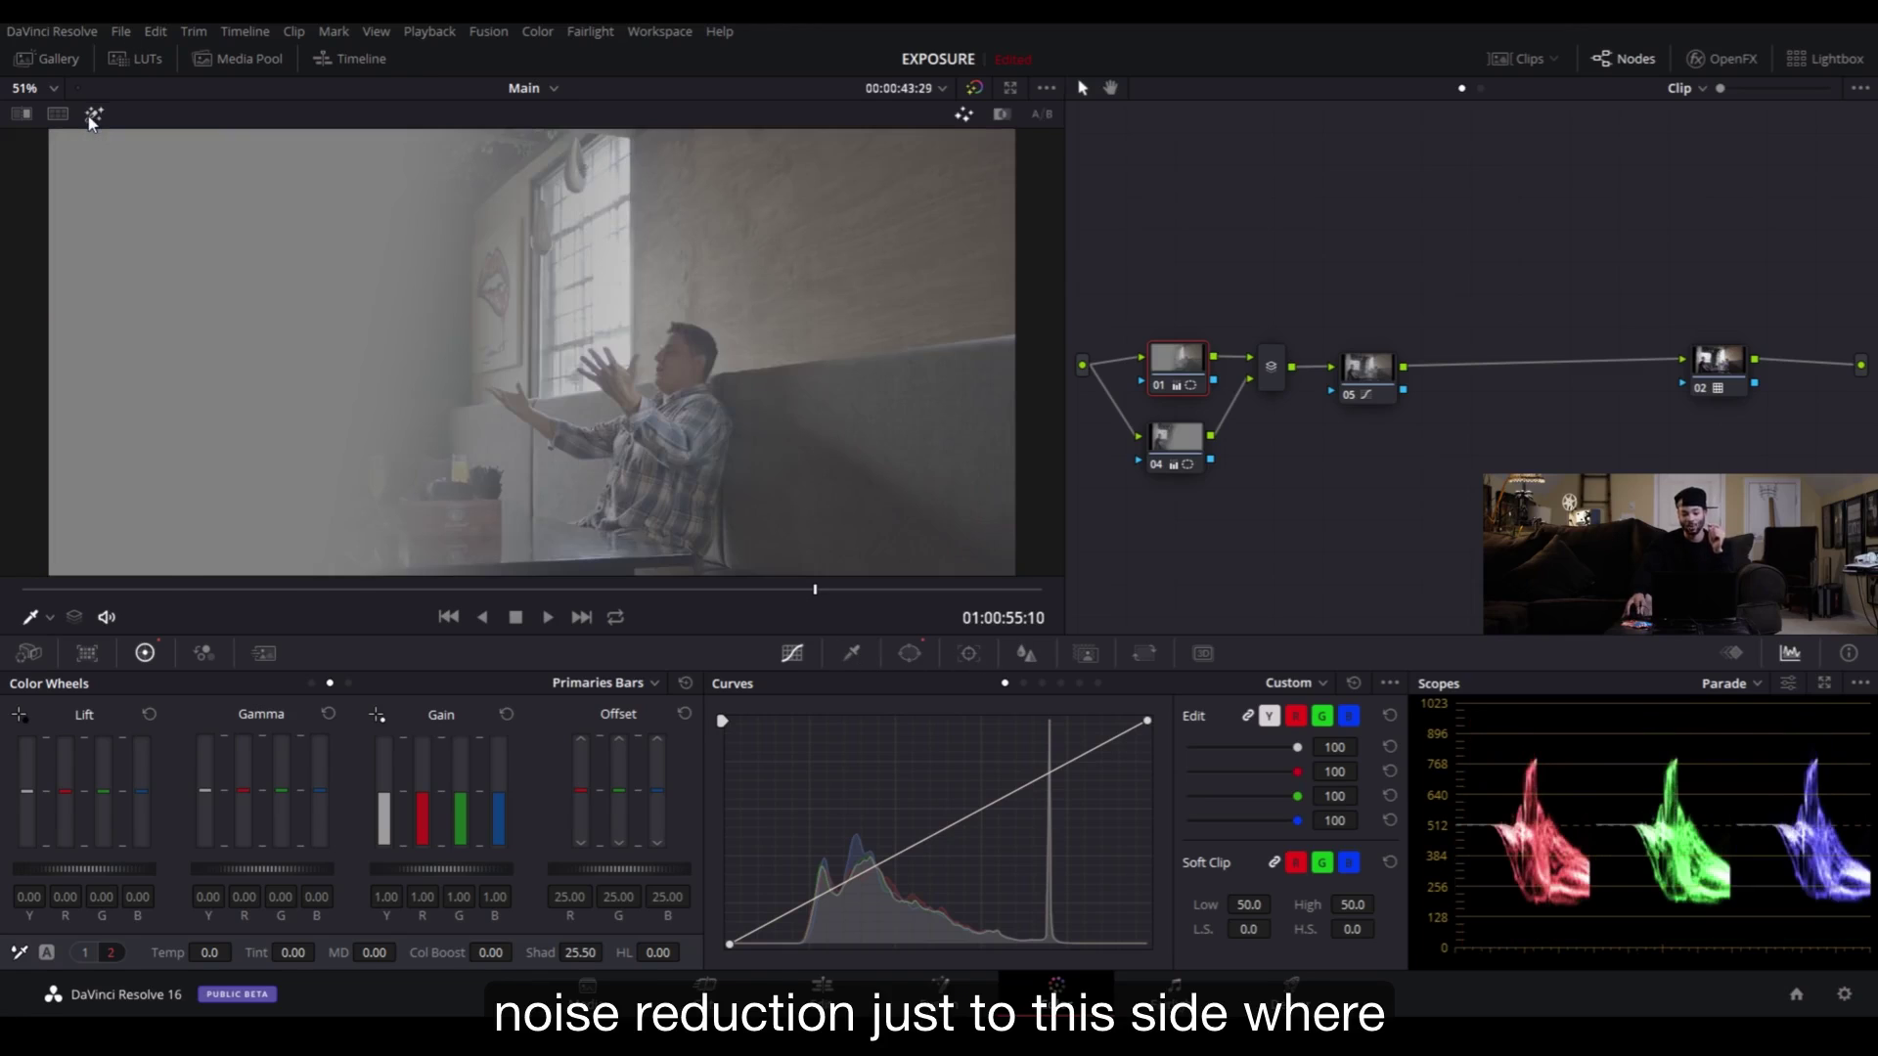
pyautogui.click(92, 115)
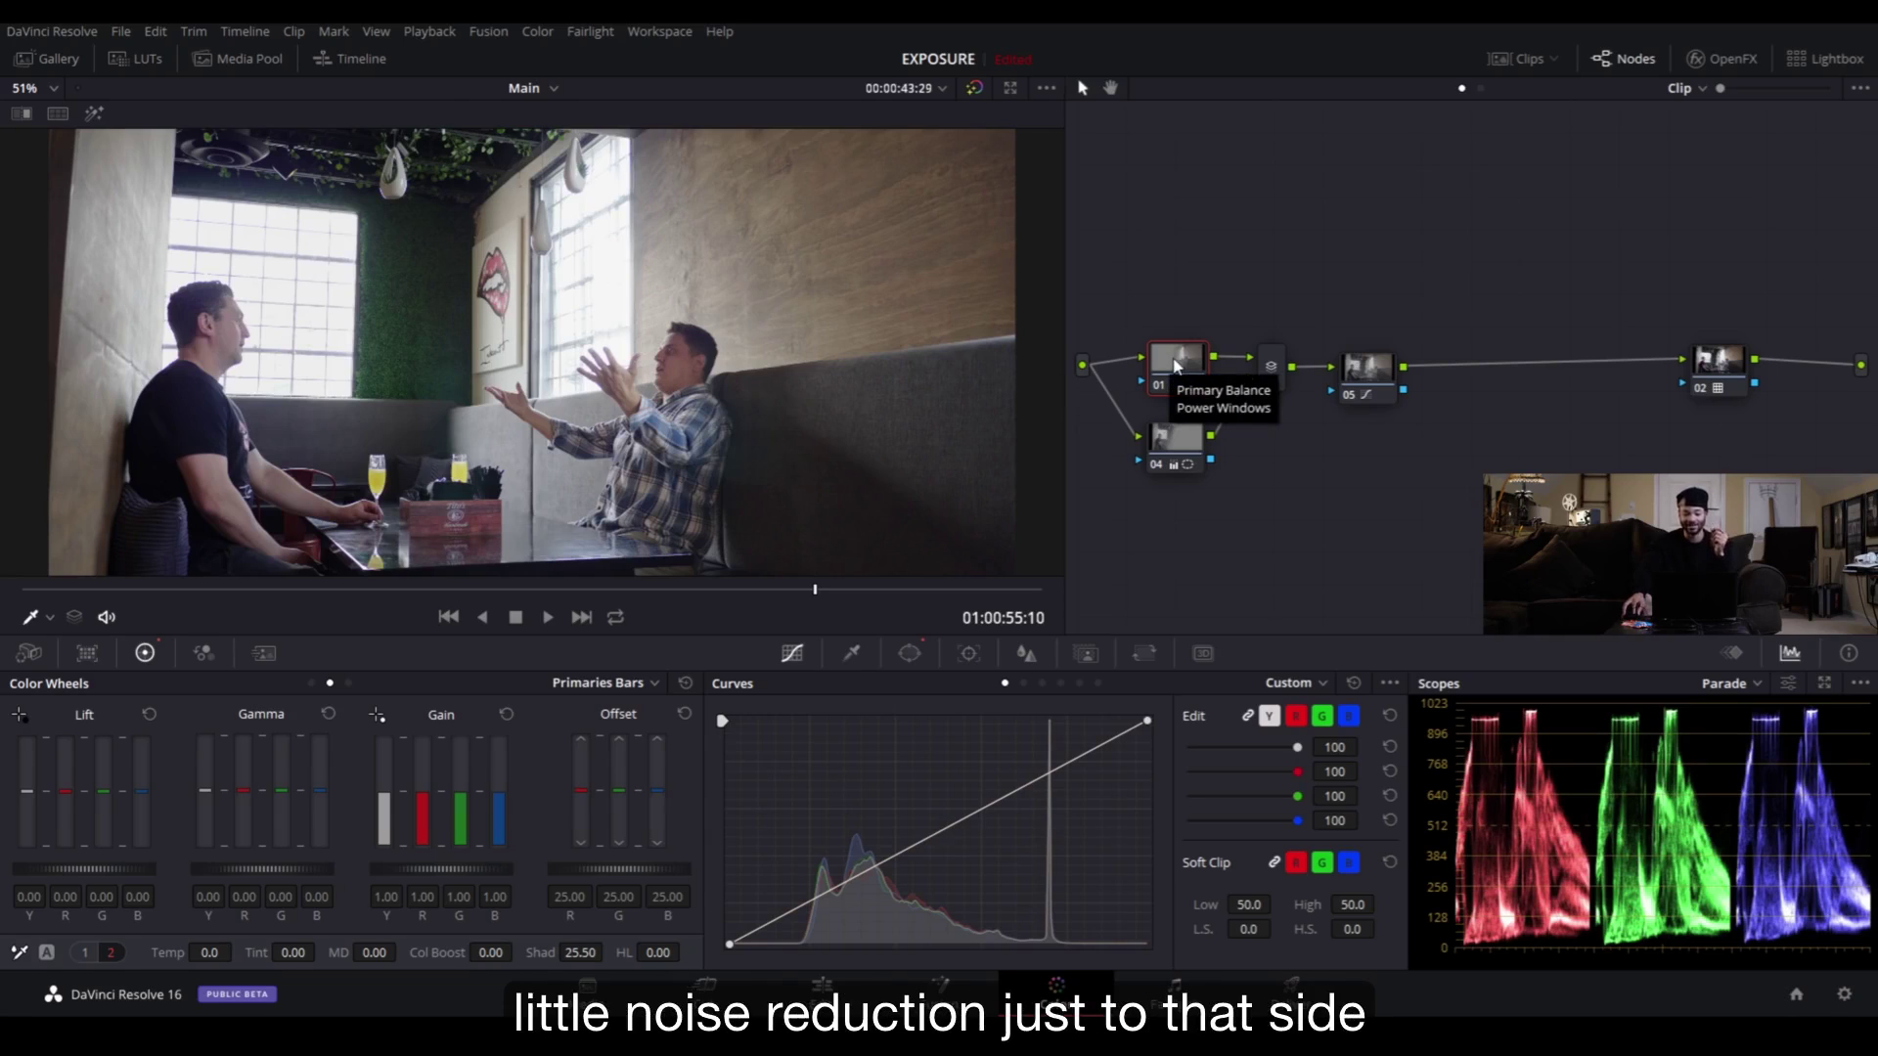
pyautogui.scroll(3, 618, 446)
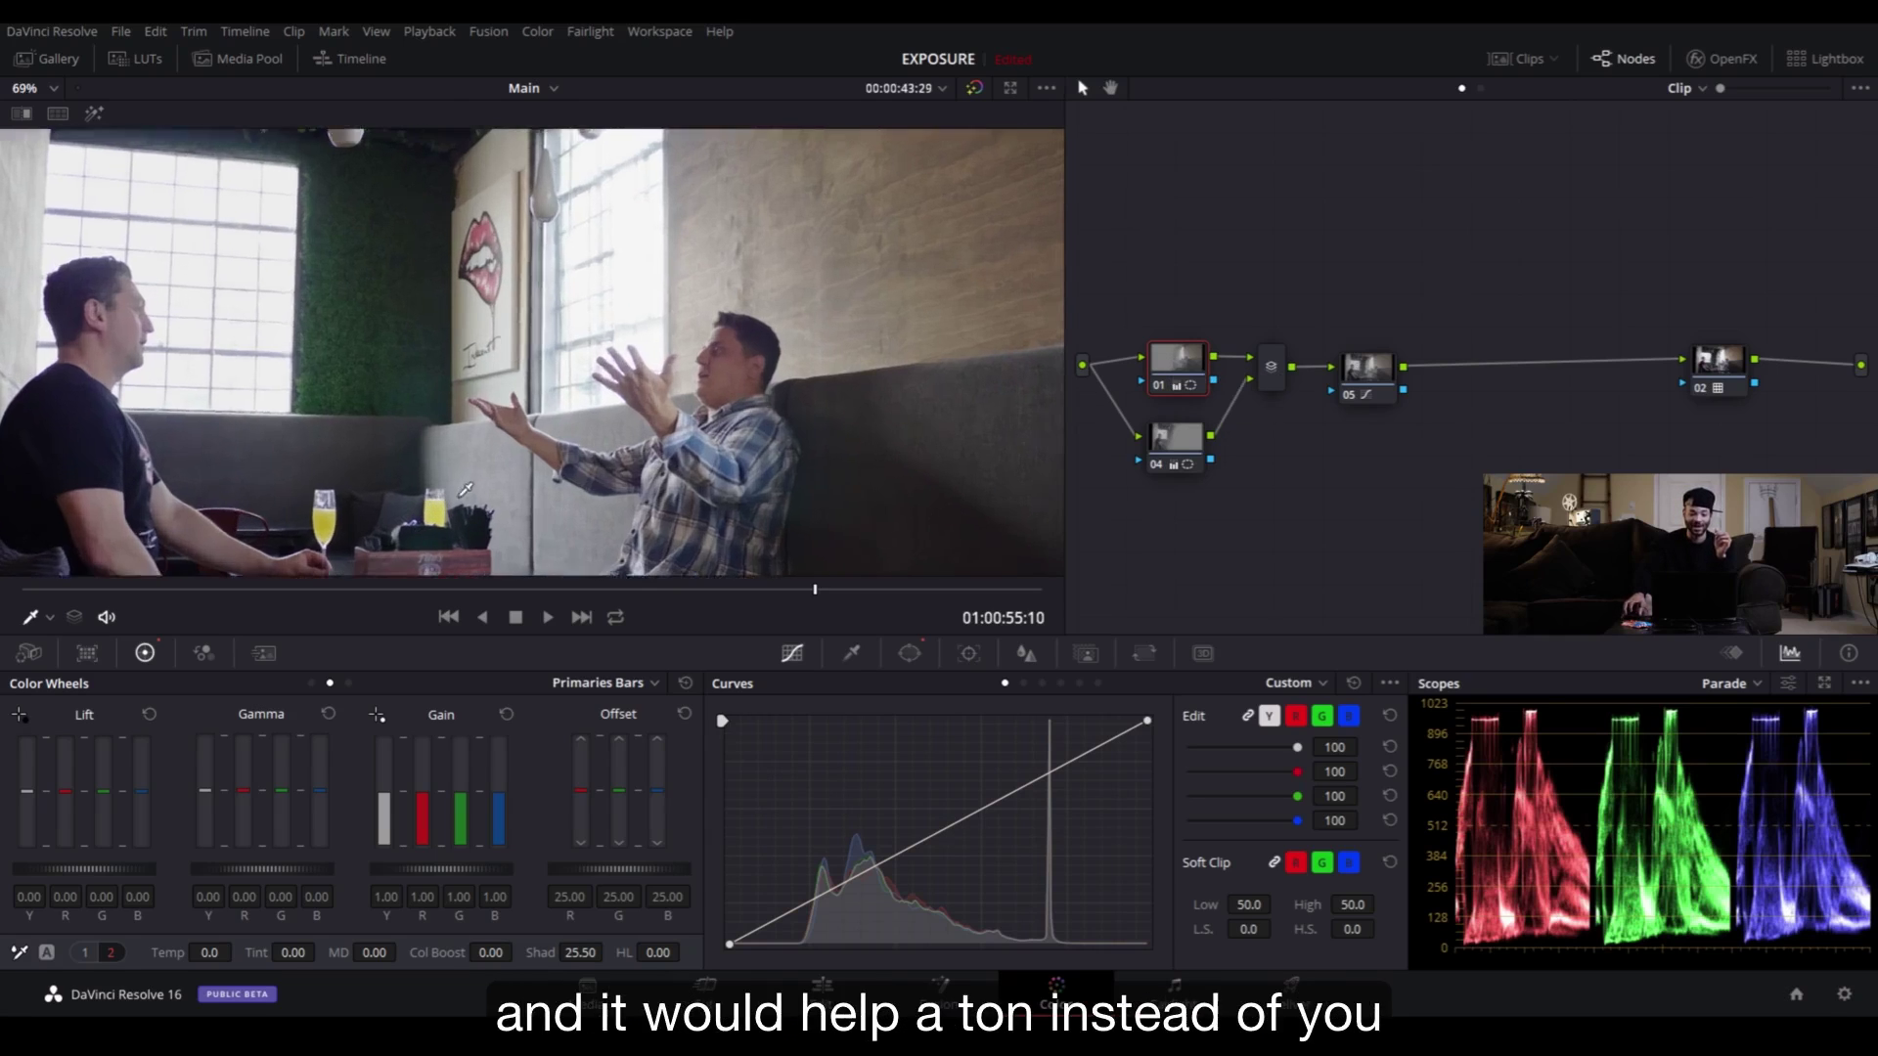
pyautogui.scroll(-1, 619, 446)
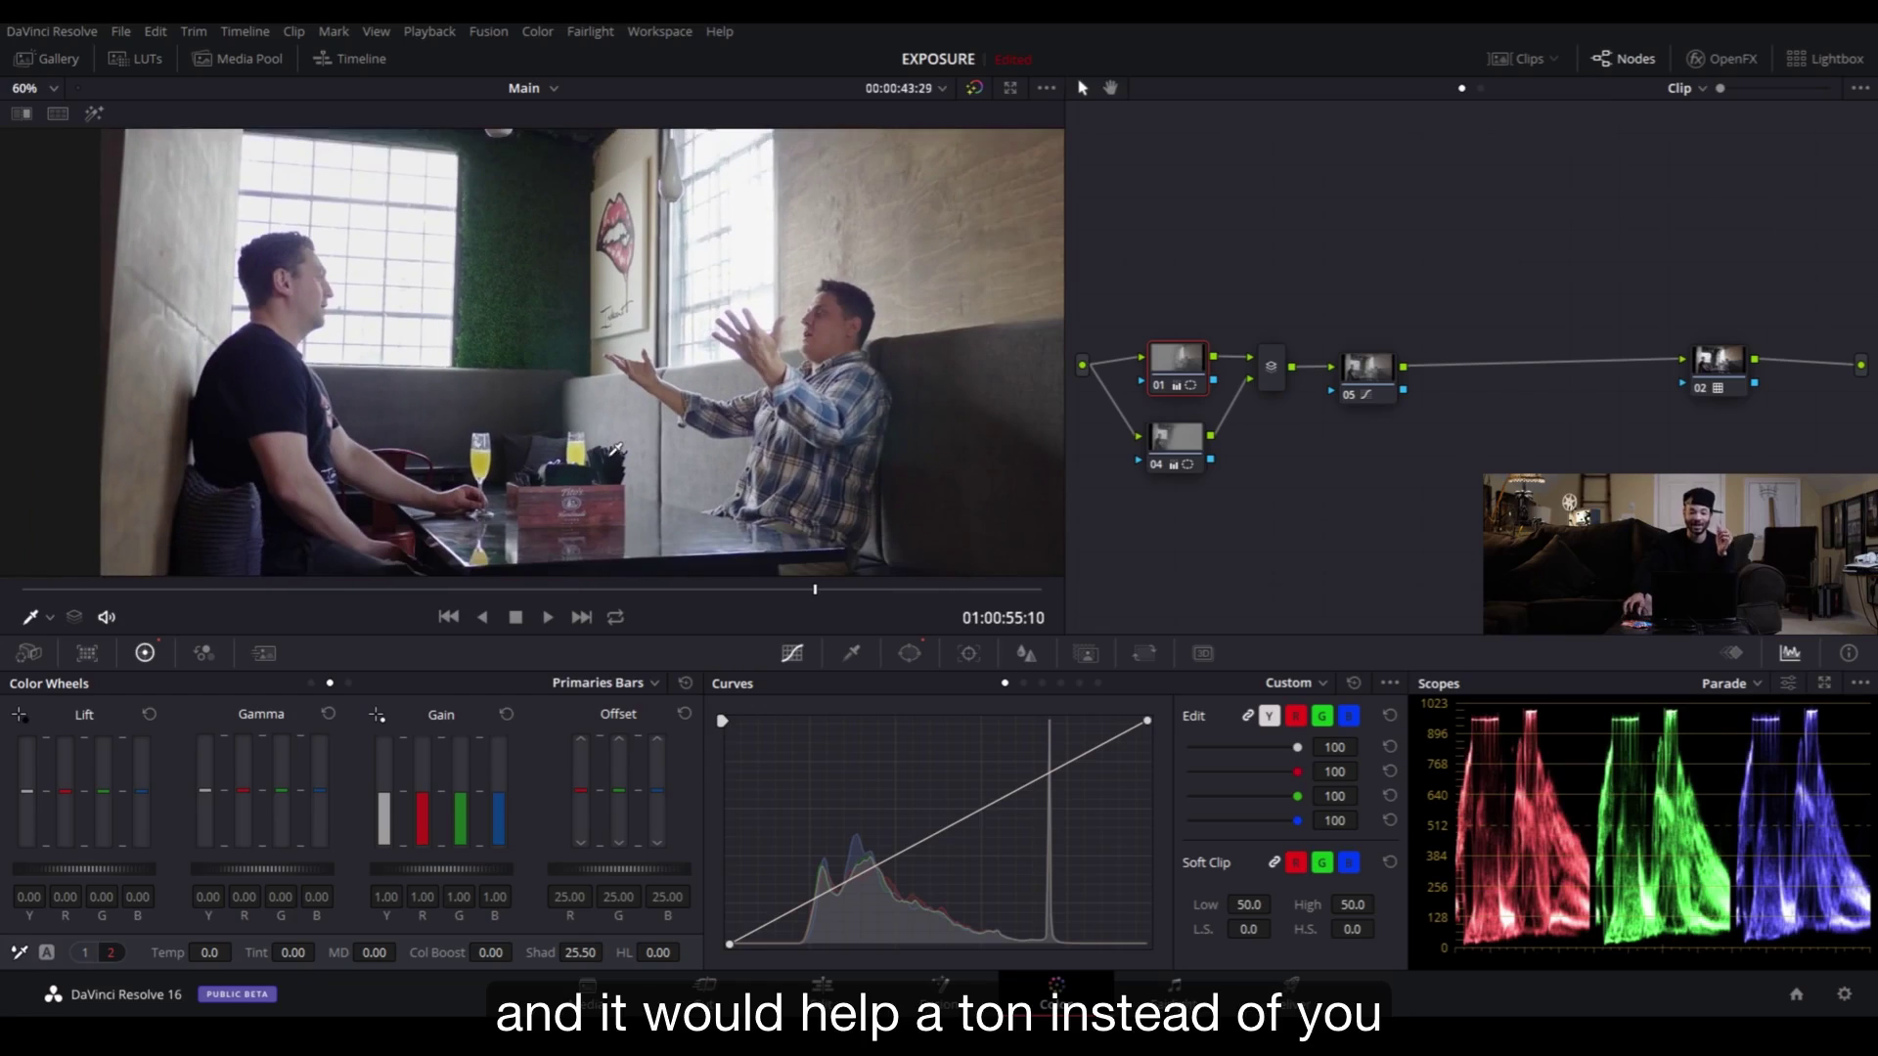
pyautogui.scroll(-1, 763, 431)
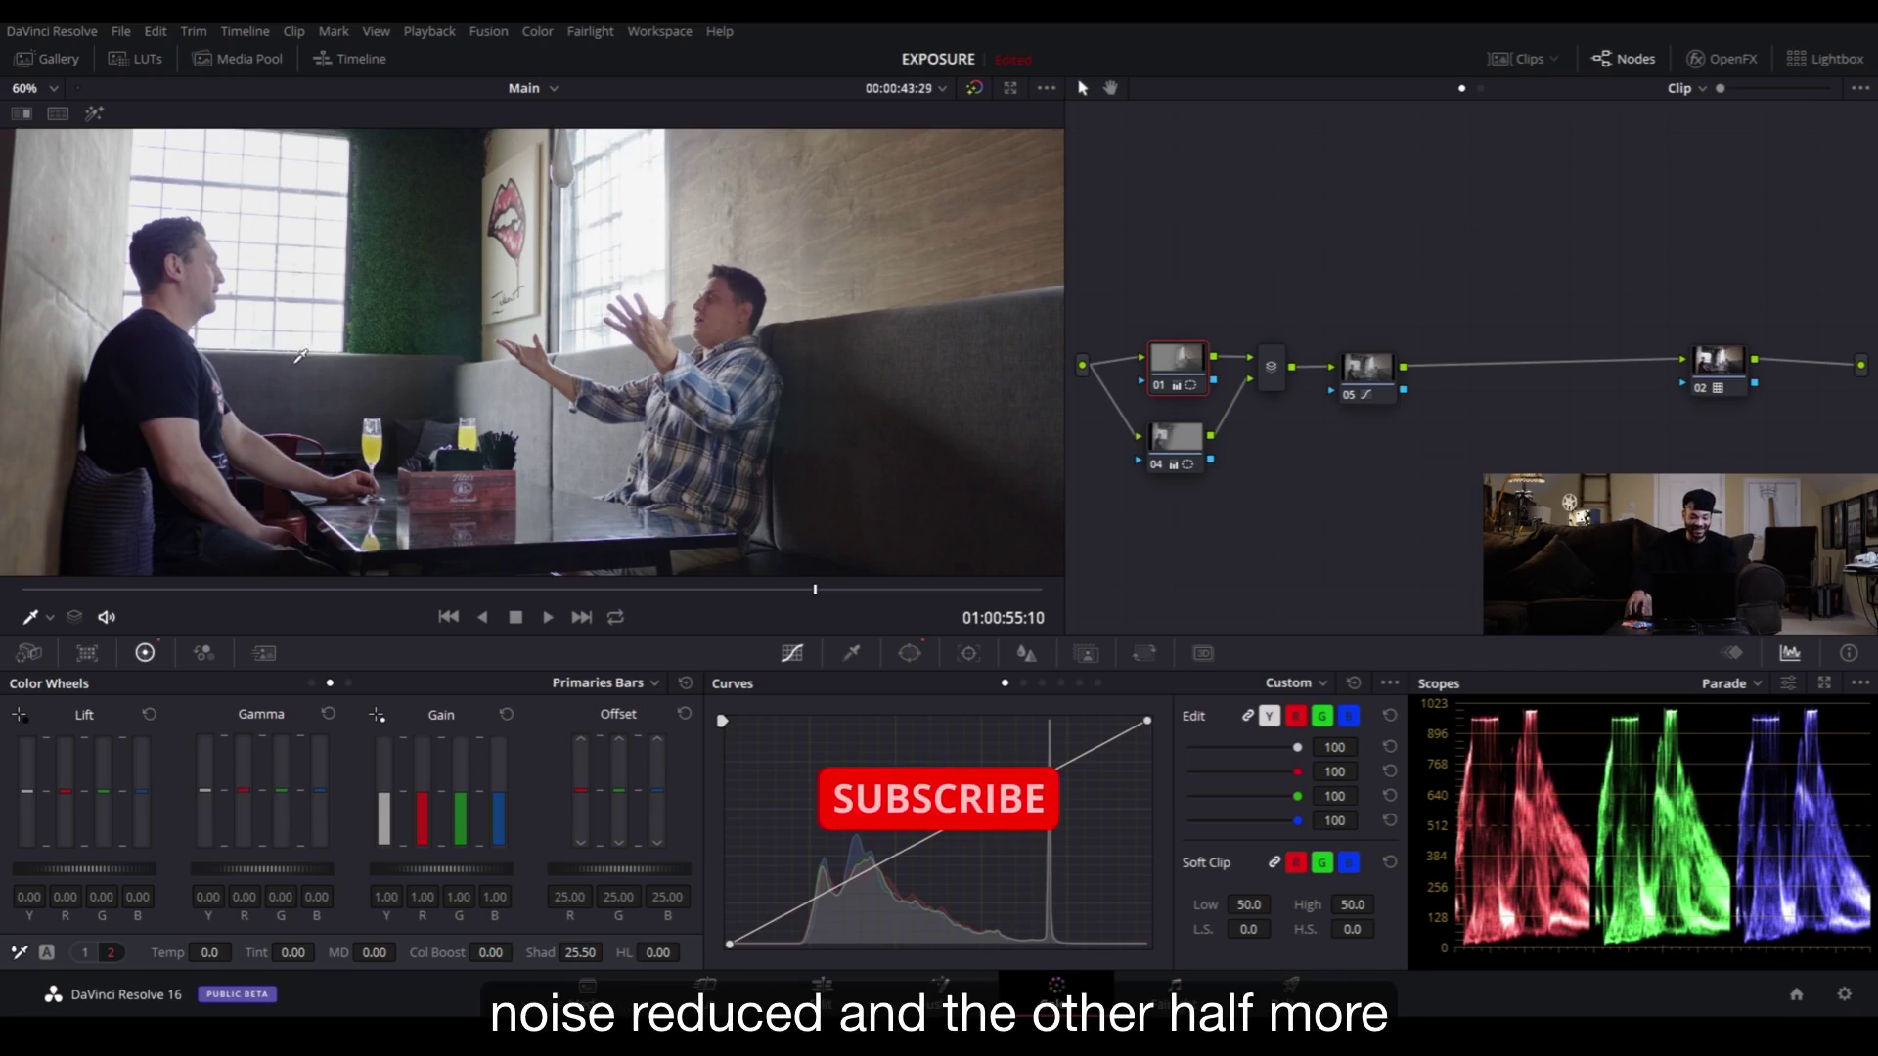
pyautogui.scroll(3, 574, 443)
pyautogui.scroll(-4, 316, 361)
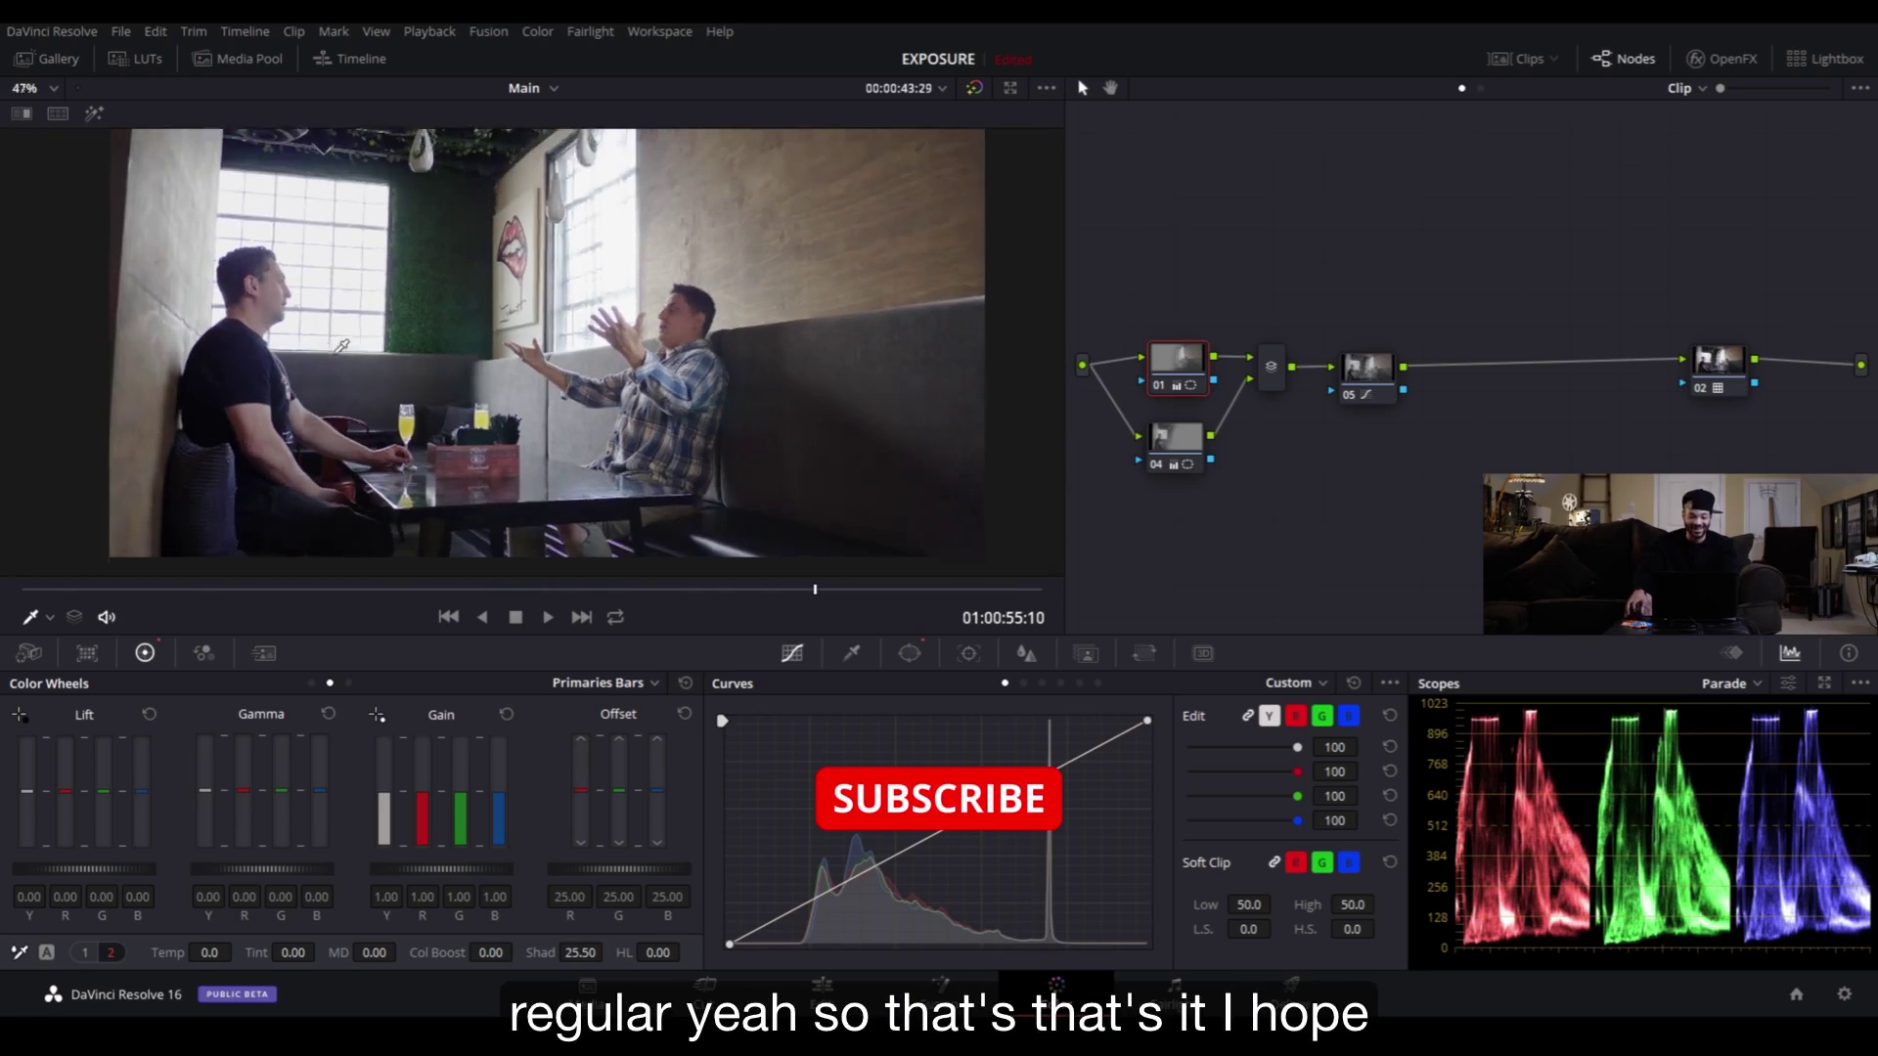